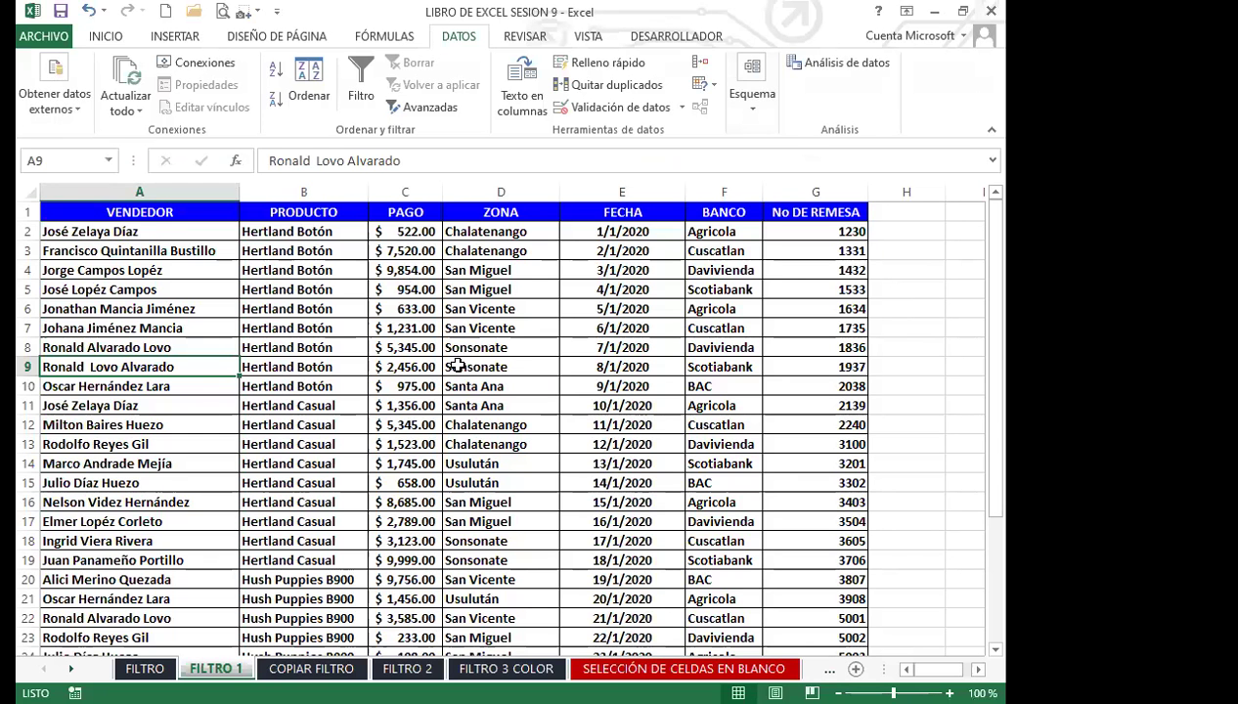
Step: Examine the sales records on the FILTRO 1 sheet and compare them with the records on the FILTRO sheet
left_click(456, 365)
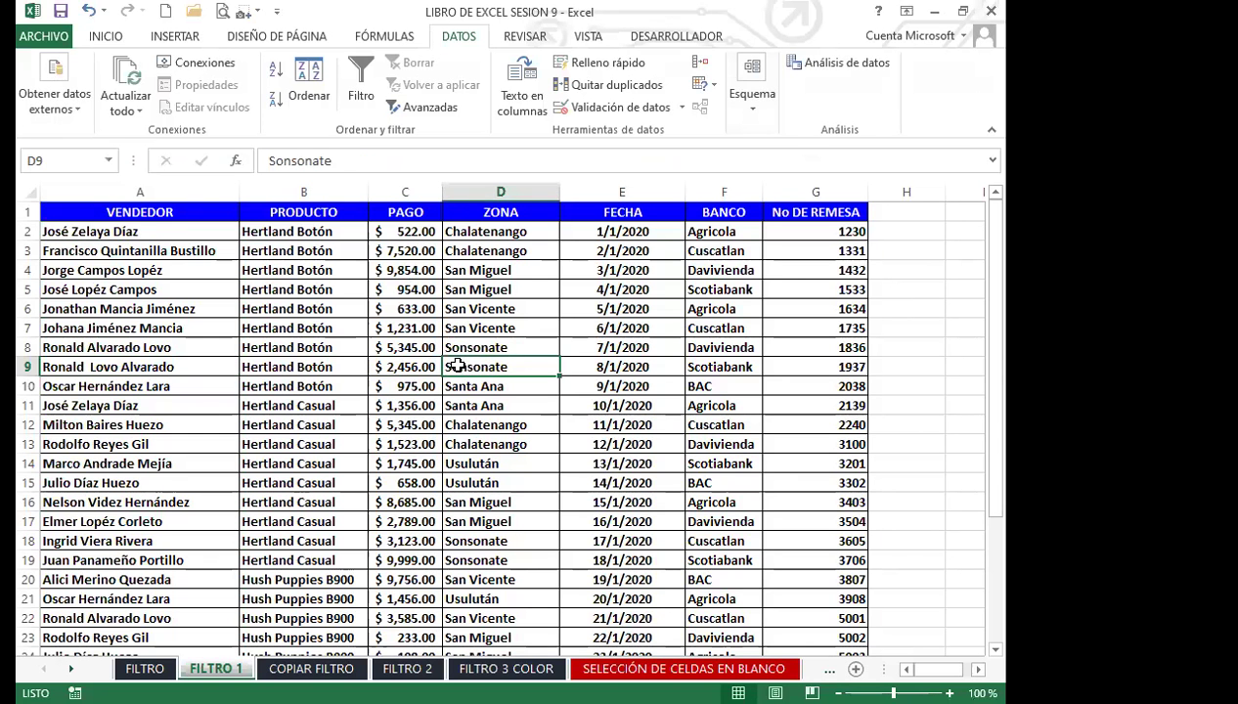
scroll(332, 440, "down", 6)
scroll(335, 460, "up", 3)
scroll(335, 463, "up", 3)
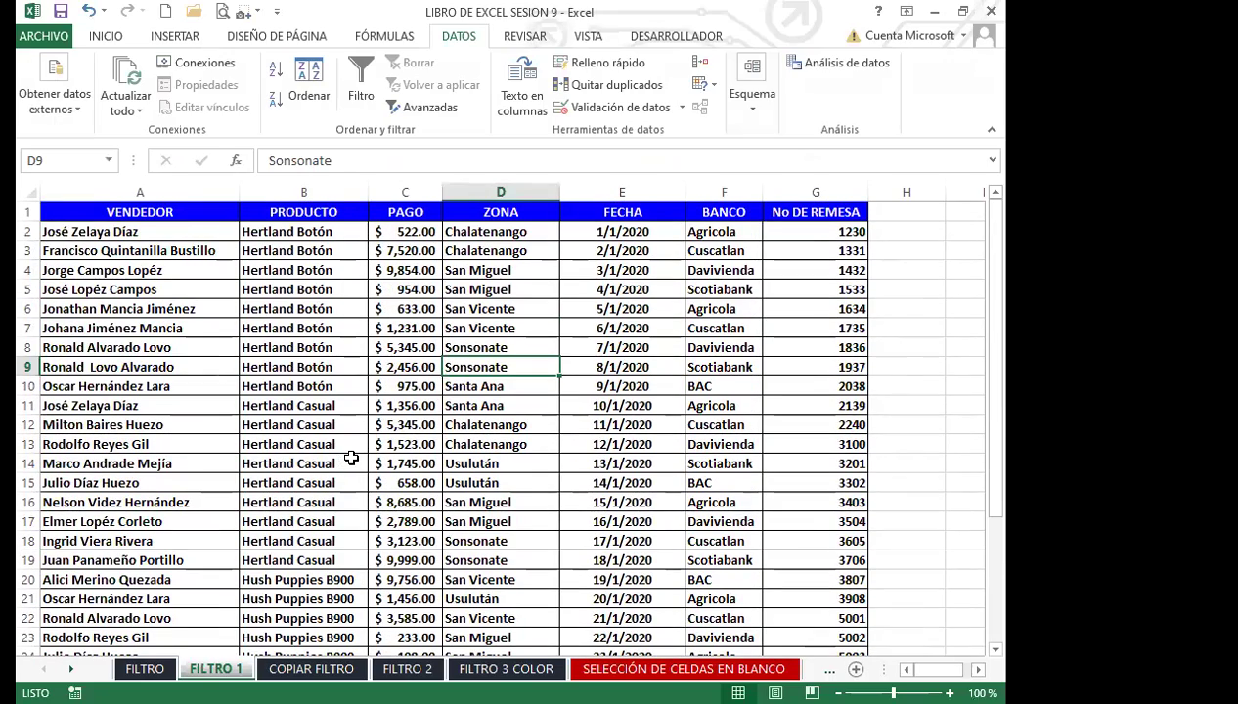
left_click(313, 445)
scroll(303, 431, "down", 4)
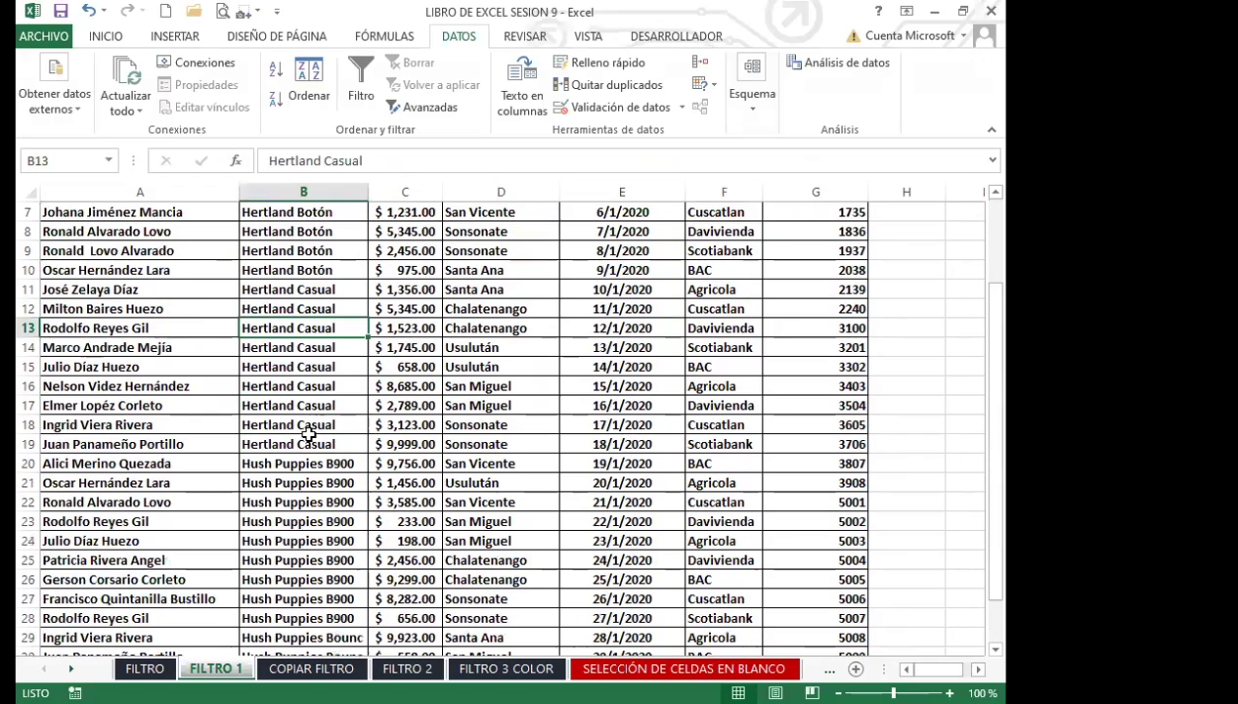
scroll(295, 454, "down", 3)
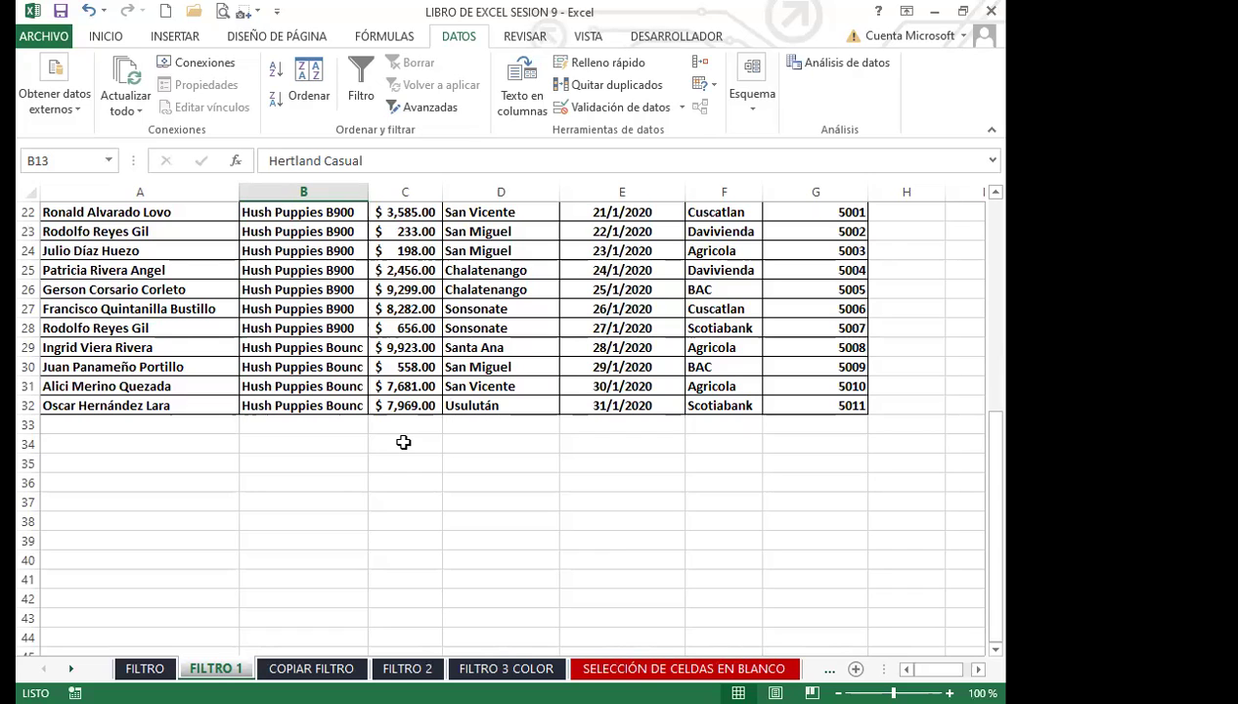
left_click(147, 669)
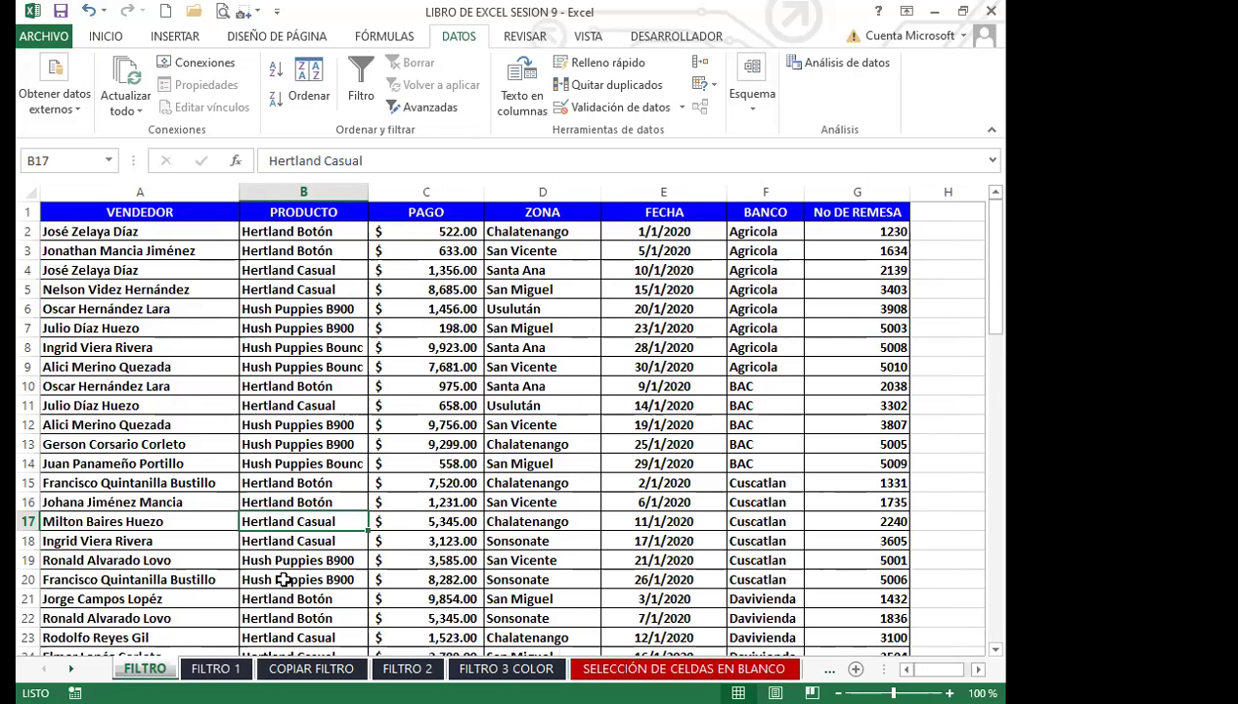
left_click(425, 521)
left_click(415, 462)
scroll(418, 455, "down", 4)
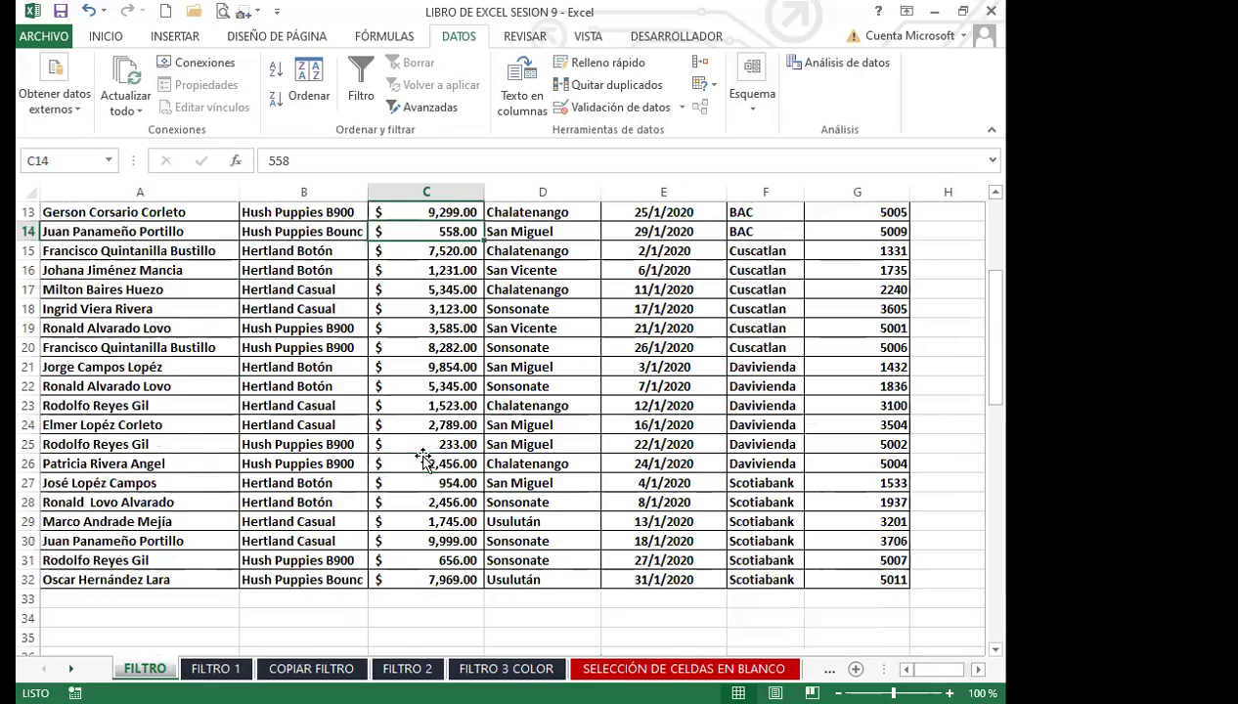
scroll(318, 469, "down", 2)
left_click(215, 669)
left_click(329, 438)
scroll(329, 440, "up", 7)
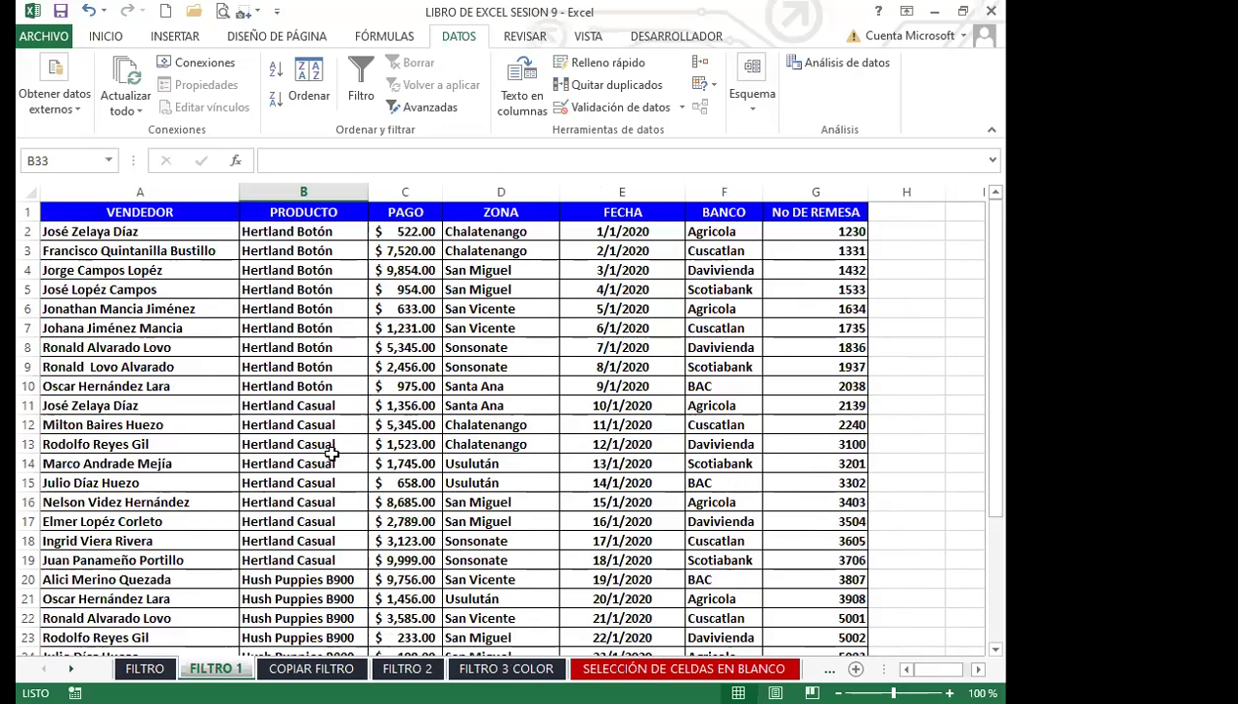
left_click(330, 460)
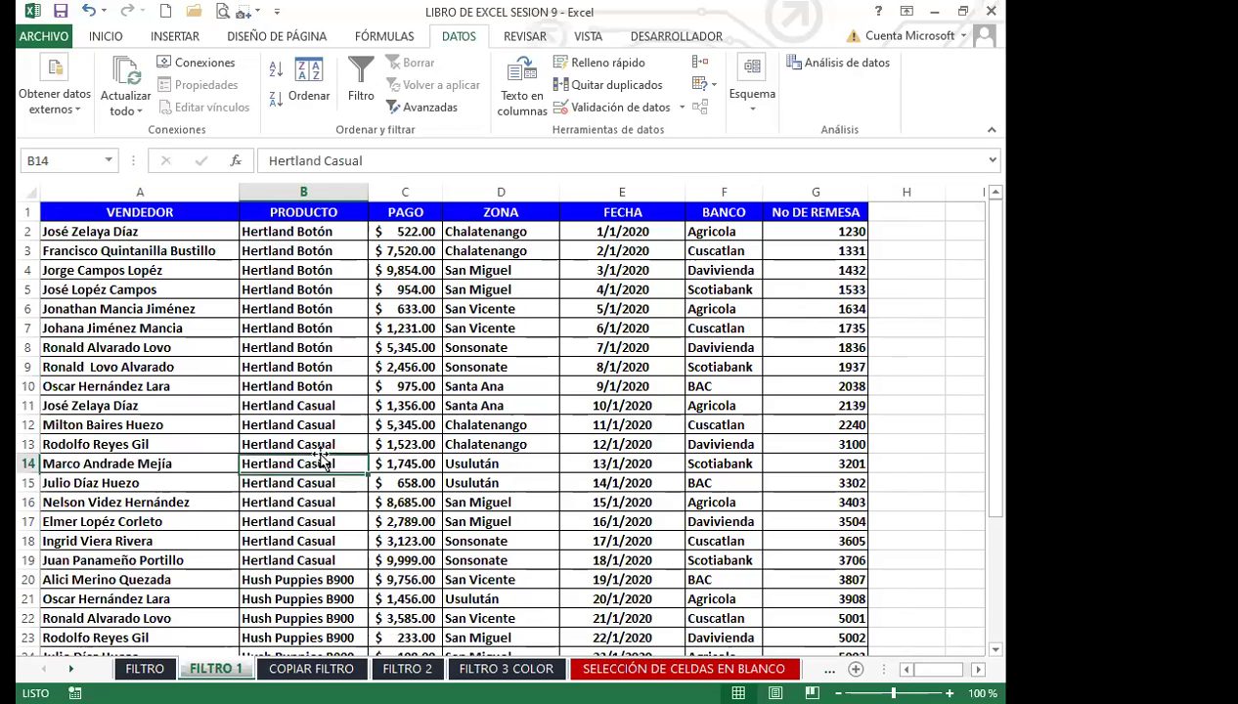
left_click(545, 389)
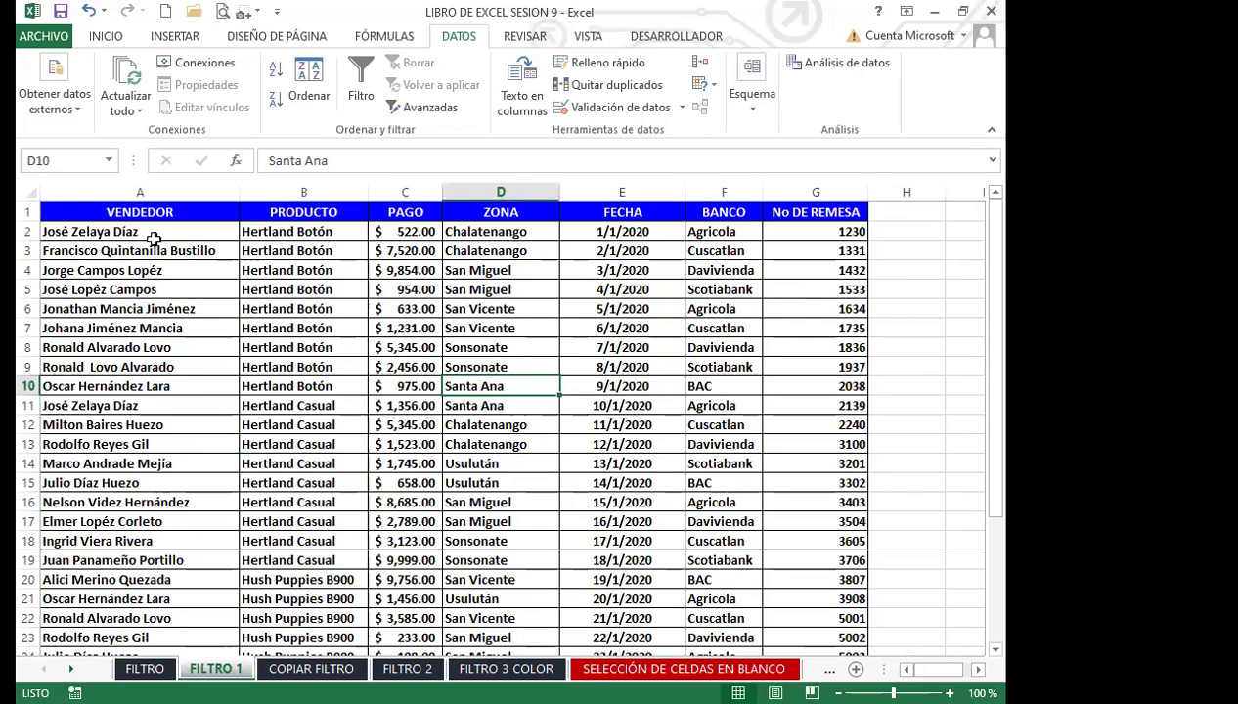
Step: Review each field column of the FILTRO 1 table from VENDEDOR to No DE REMESA, and the first record in row 2
left_click(171, 210)
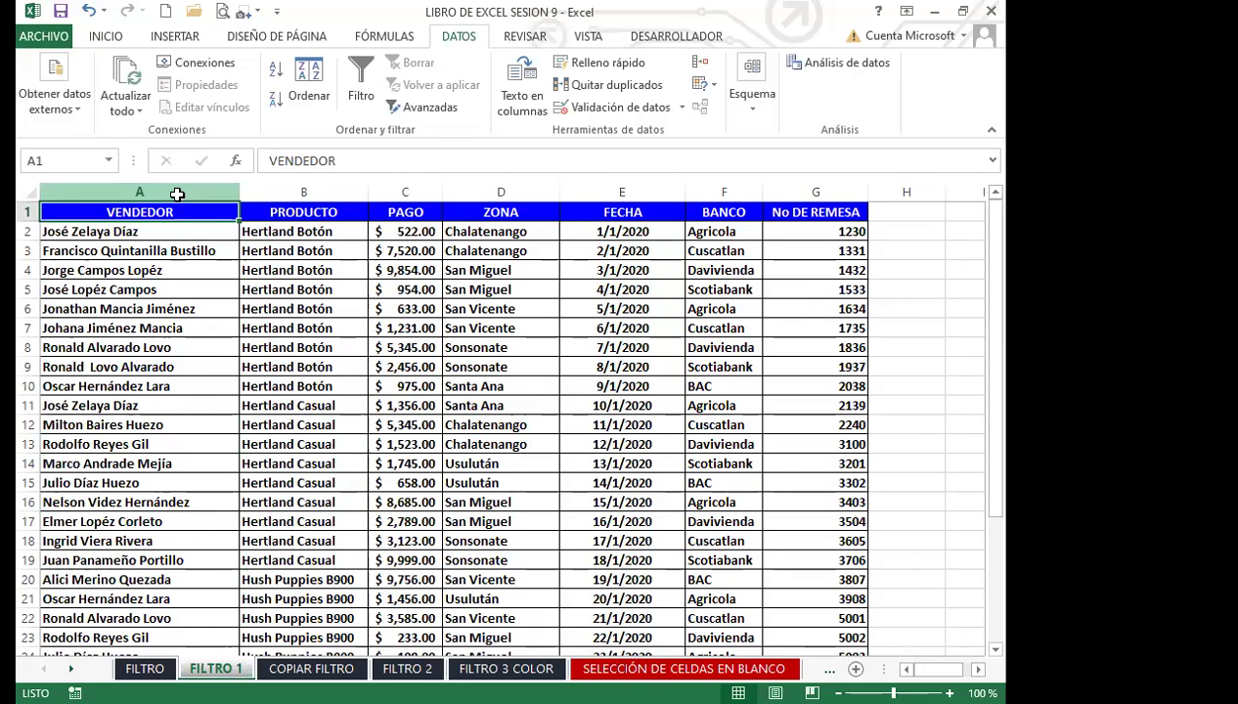
left_click(176, 191)
left_click(329, 192)
left_click(406, 192)
left_click(494, 191)
left_click(577, 191)
left_click(731, 192)
left_click(847, 192)
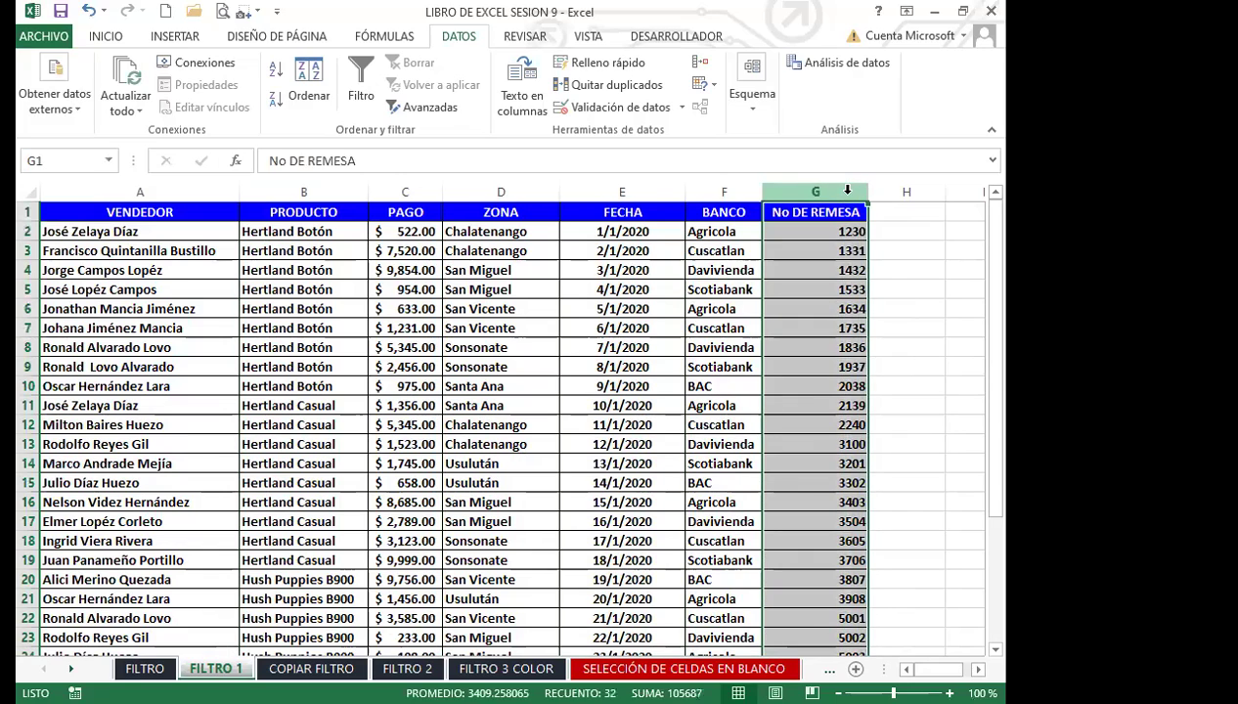
left_click(341, 216)
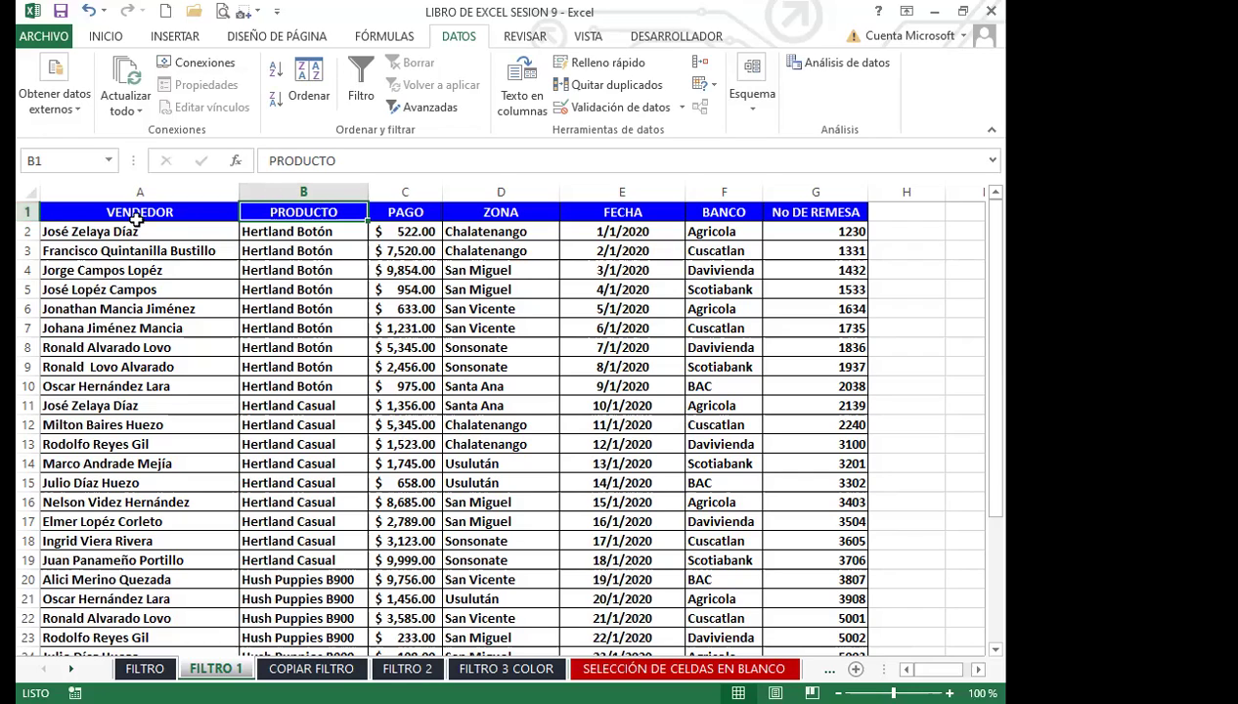
left_click(309, 234)
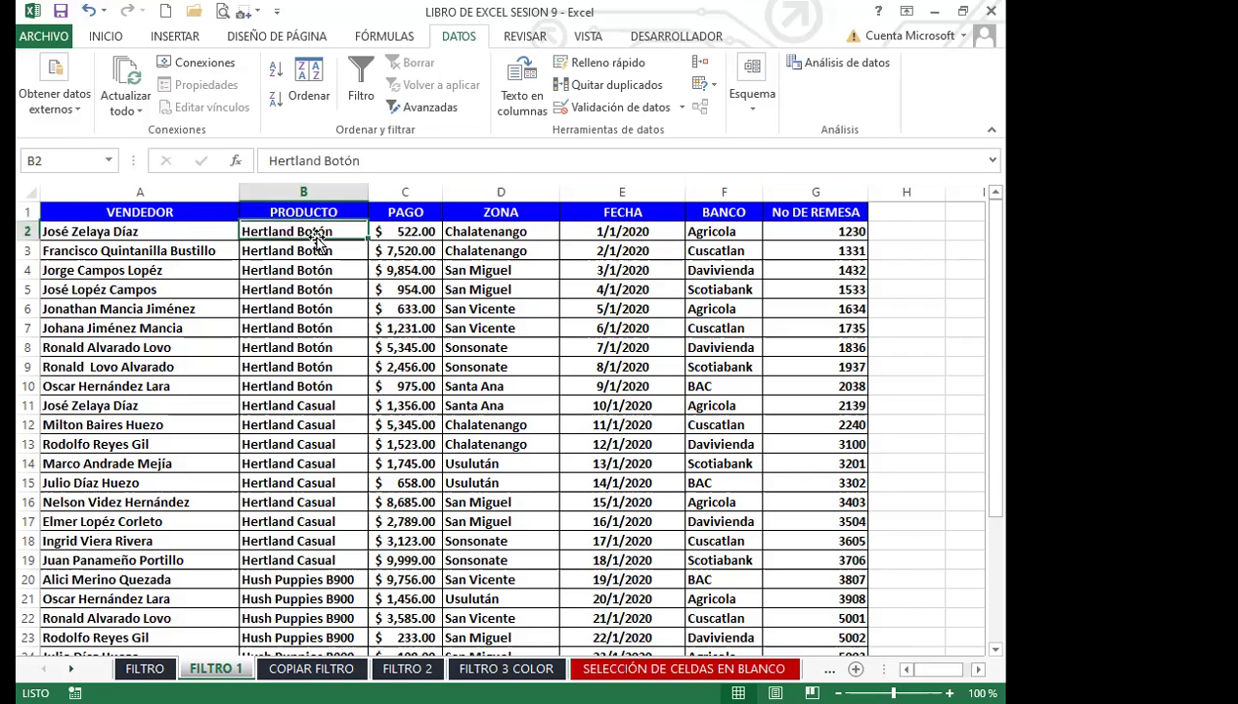
left_click(30, 232)
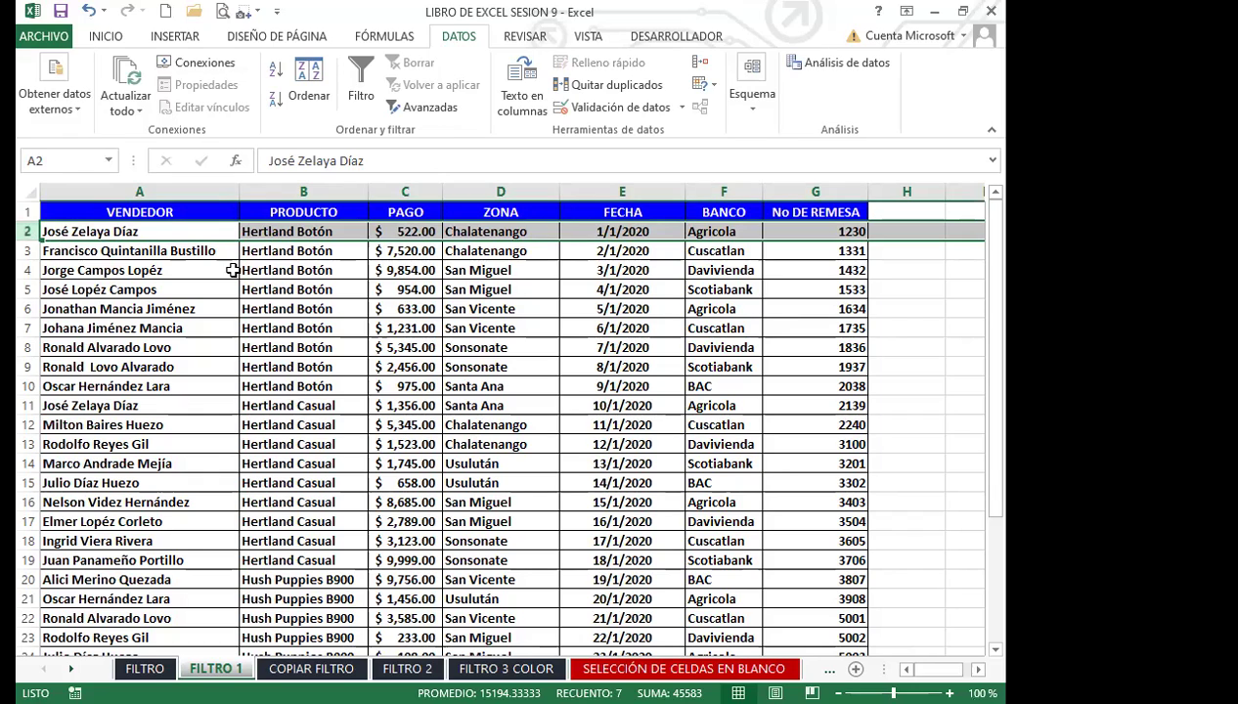
left_click(357, 288)
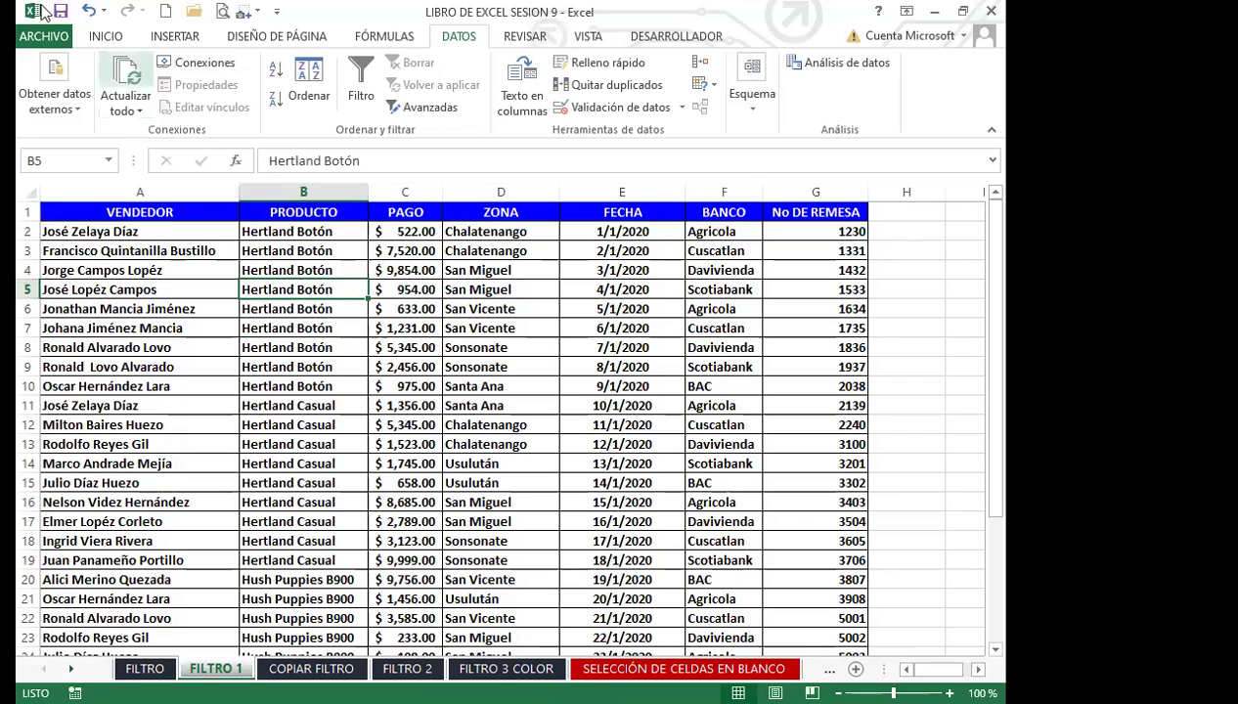
Step: Look up the Filtro command, and switch the table's header filters on and off again from a ZONA cell
left_click(106, 37)
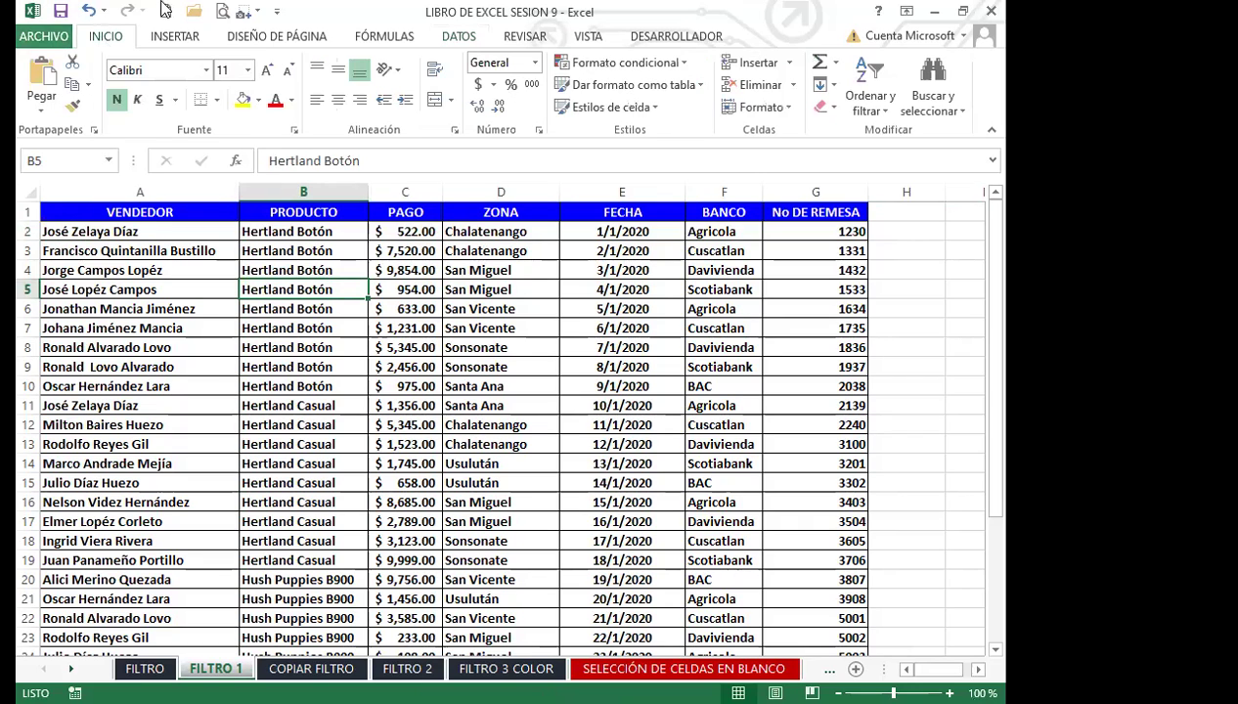
left_click(418, 291)
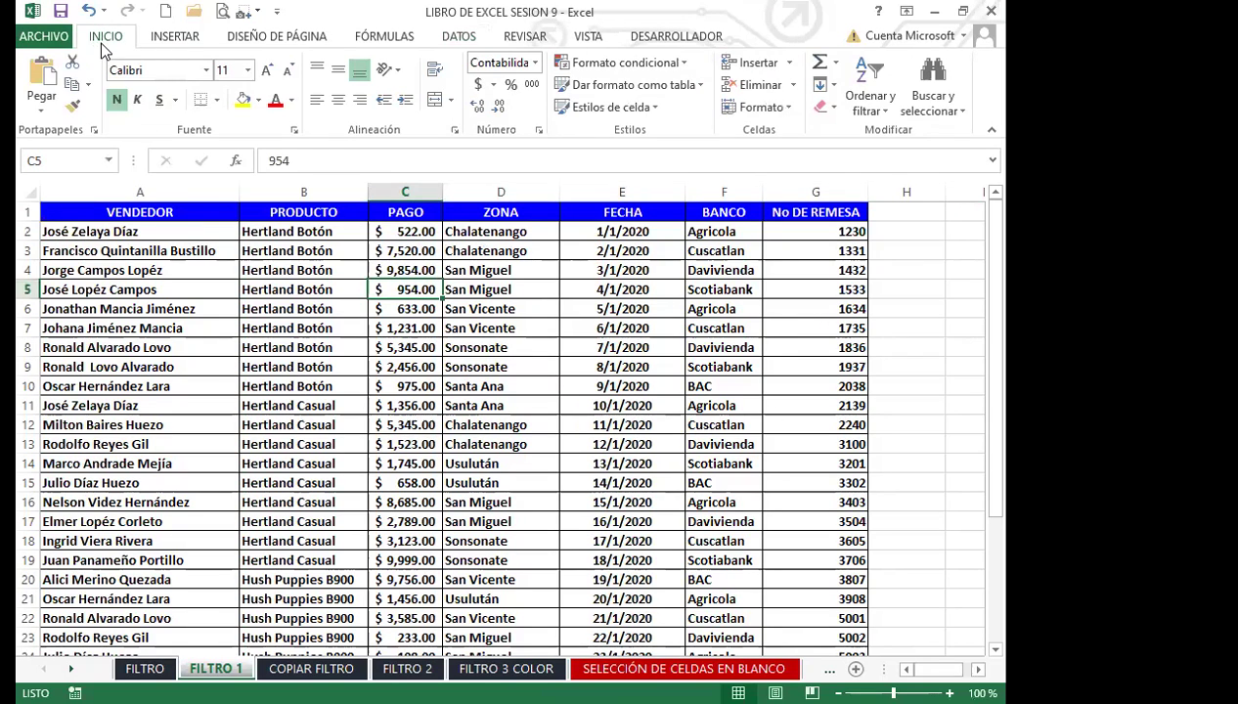
left_click(887, 111)
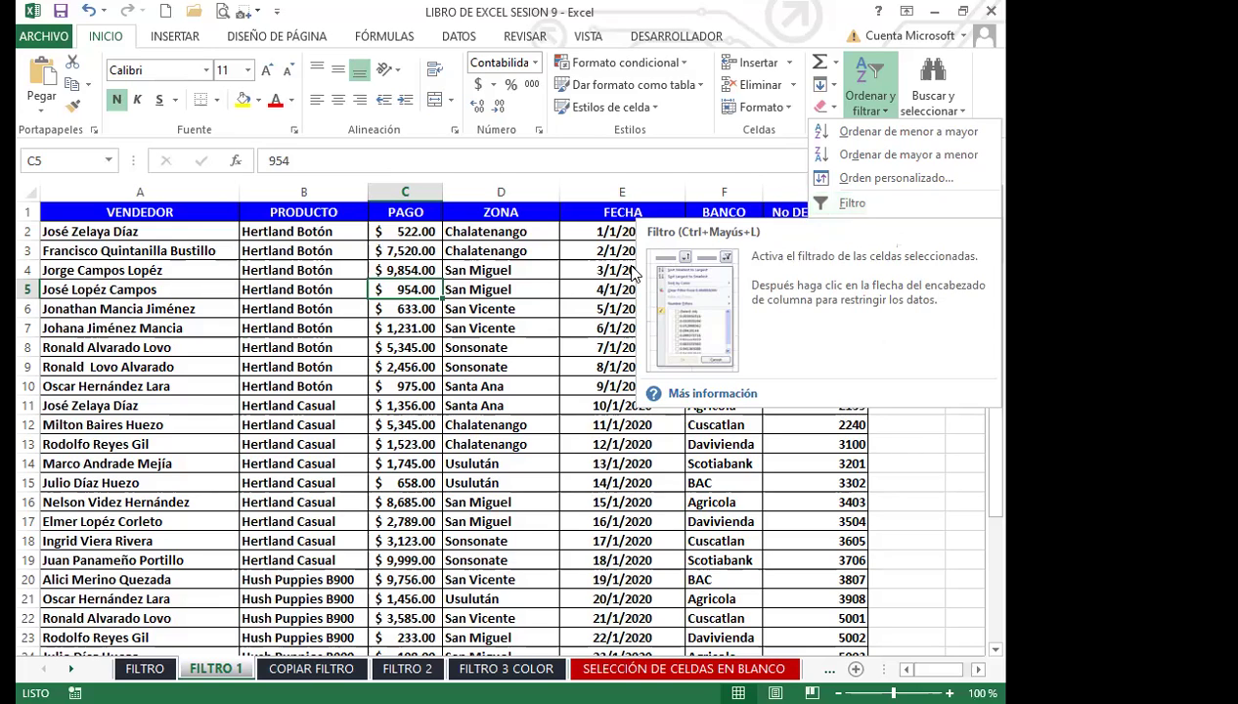
left_click(477, 266)
left_click(477, 266)
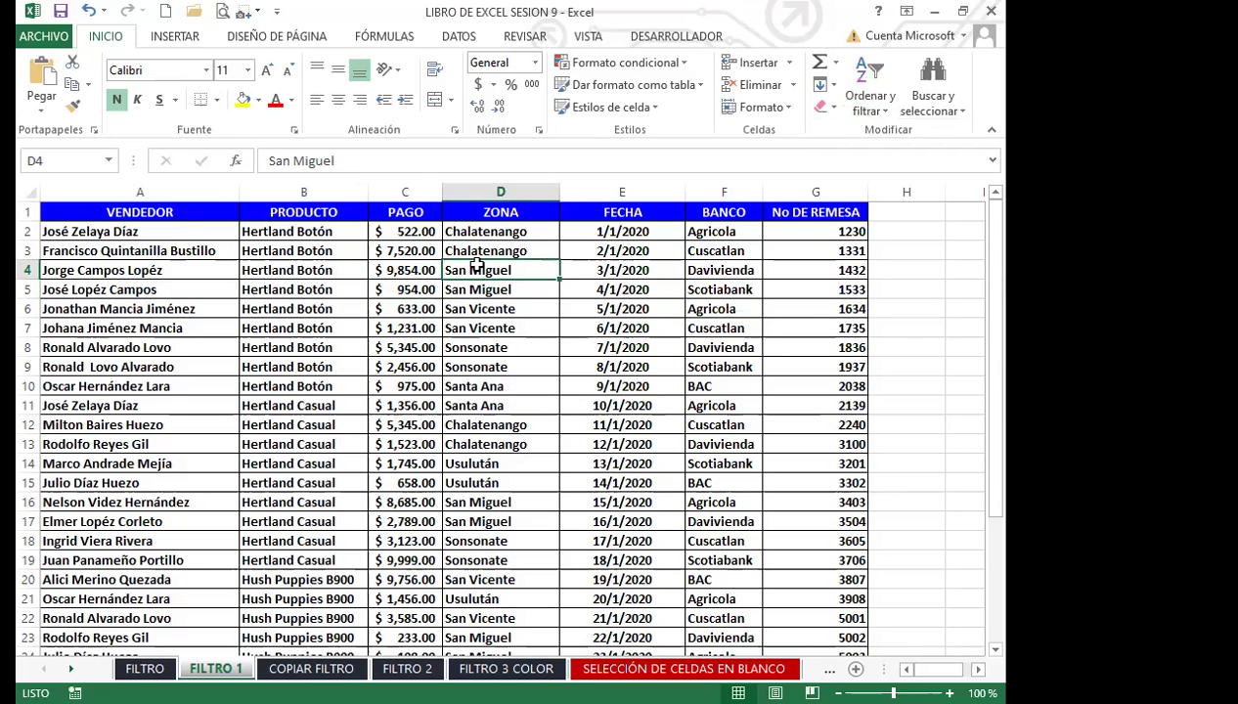
key("ctrl+shift+l")
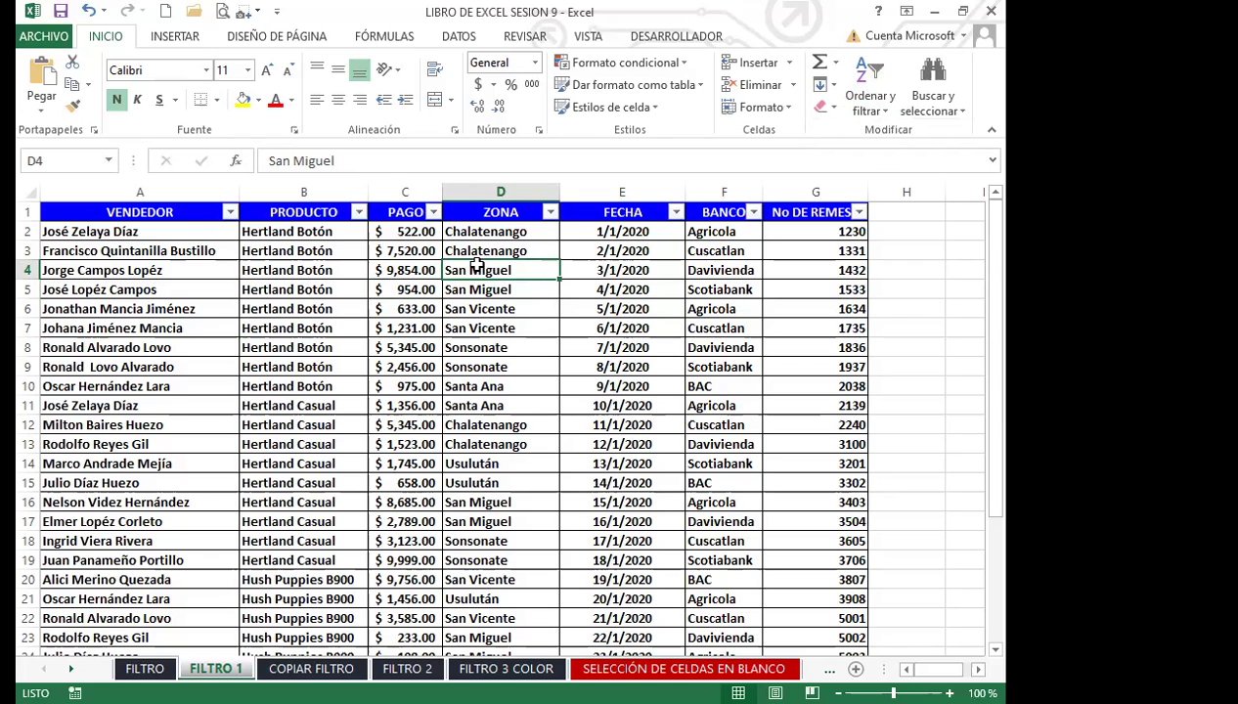
key("ctrl+shift+l")
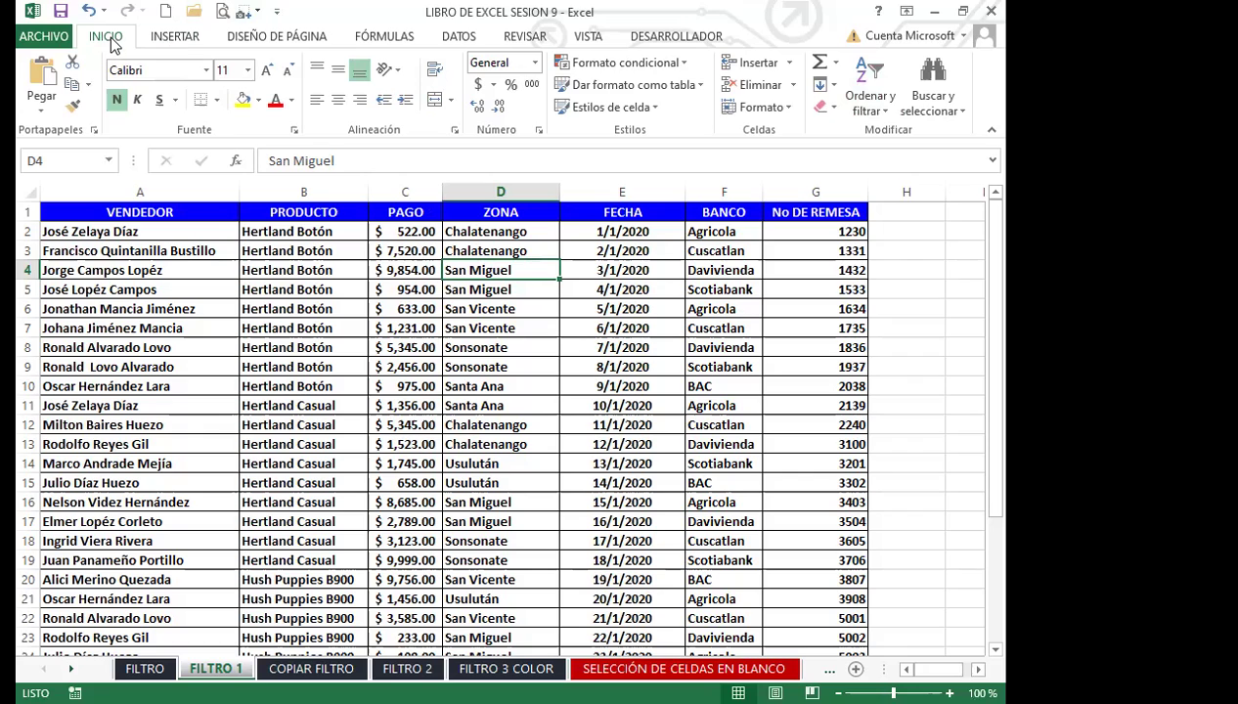
Step: Apply the Filtro option of Ordenar y filtrar to the table and remove the filter arrows again
left_click(881, 112)
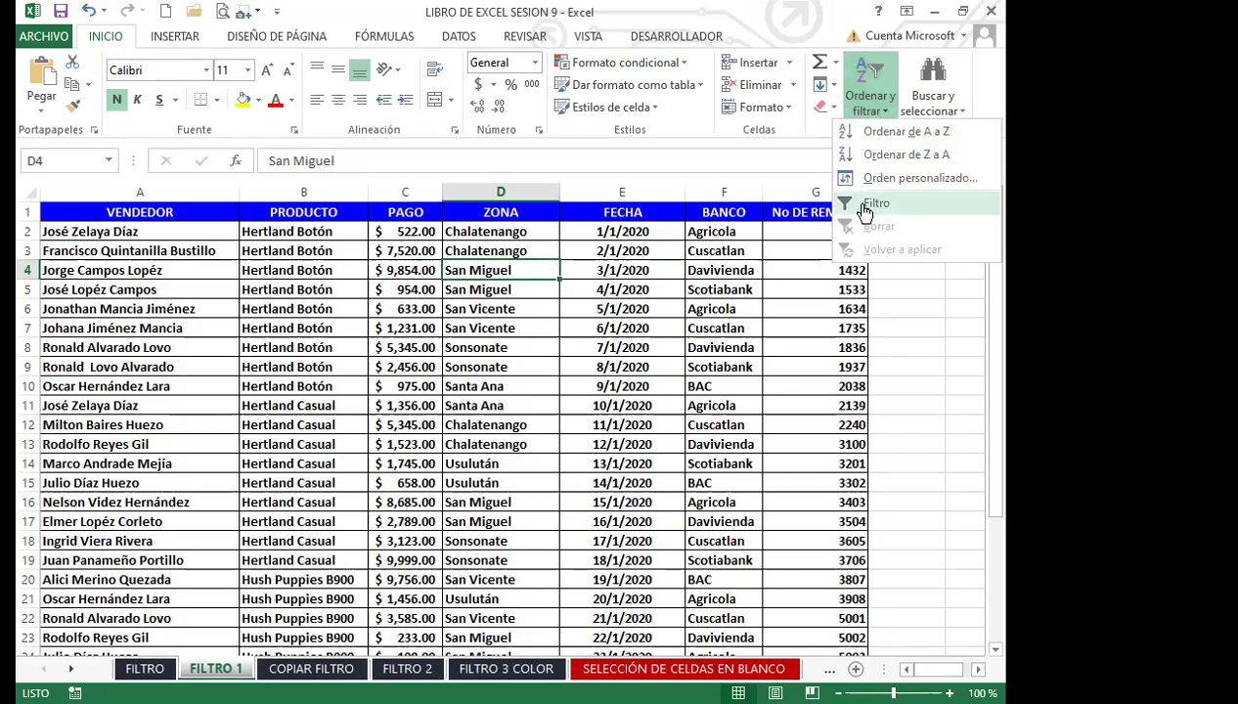
key("Return")
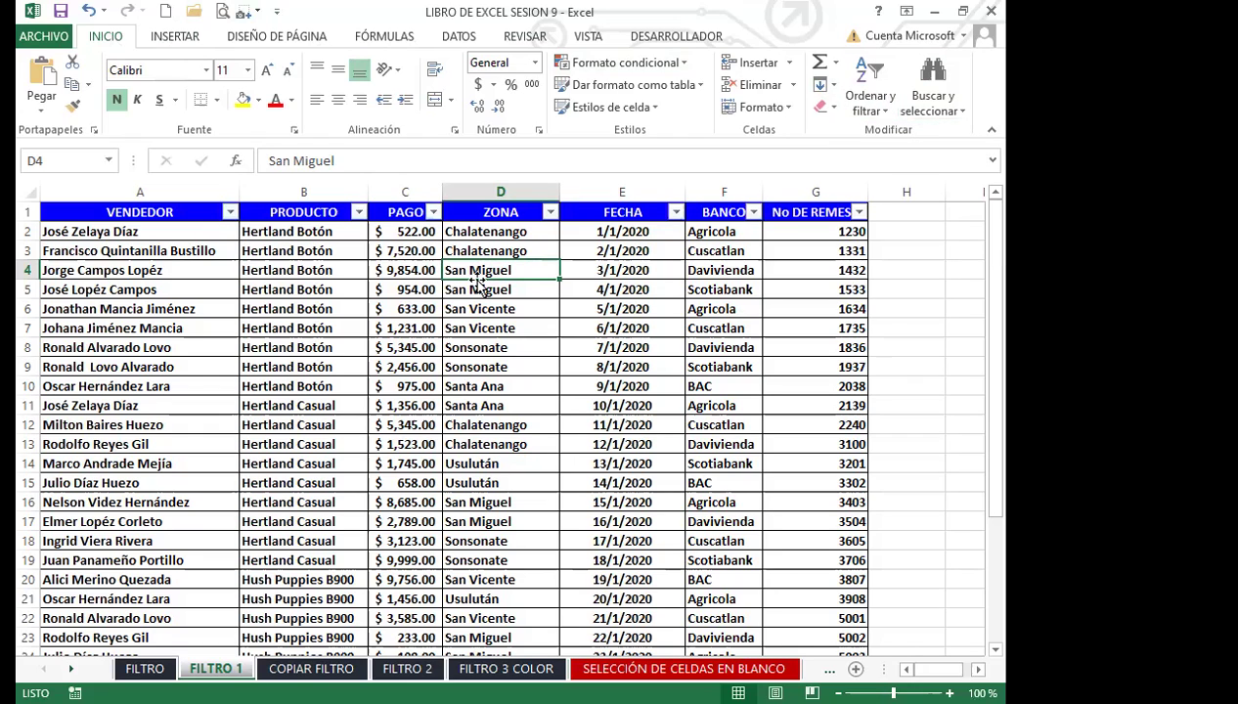
key("ctrl+shift+l")
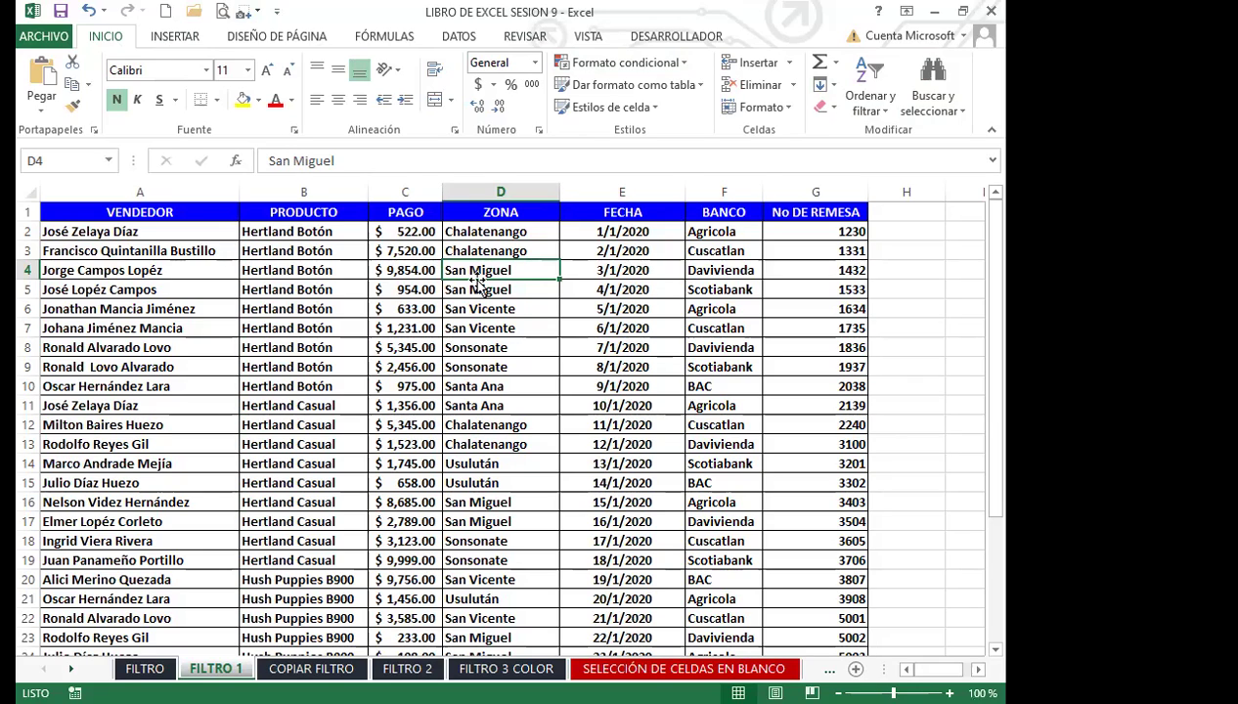
left_click(423, 271)
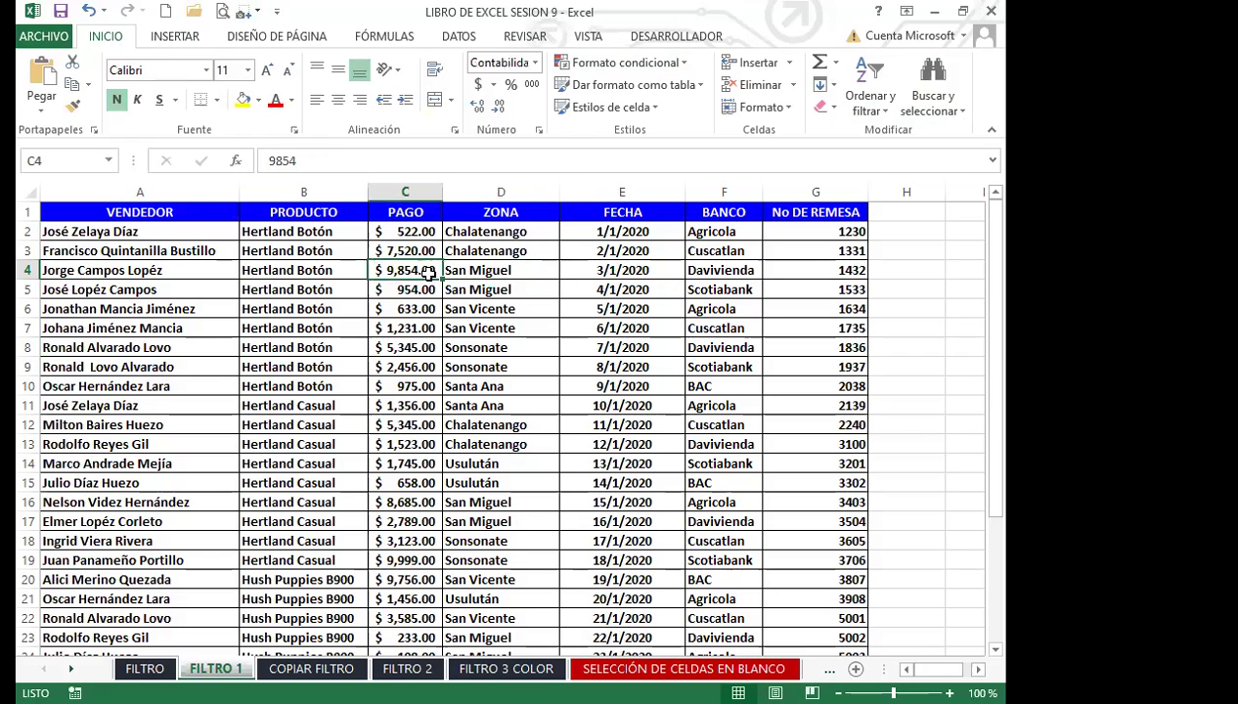
Step: Try selecting various cells inside the table, and toggle the data filter on and off with PRODUCTO cell B18 selected
left_click(462, 37)
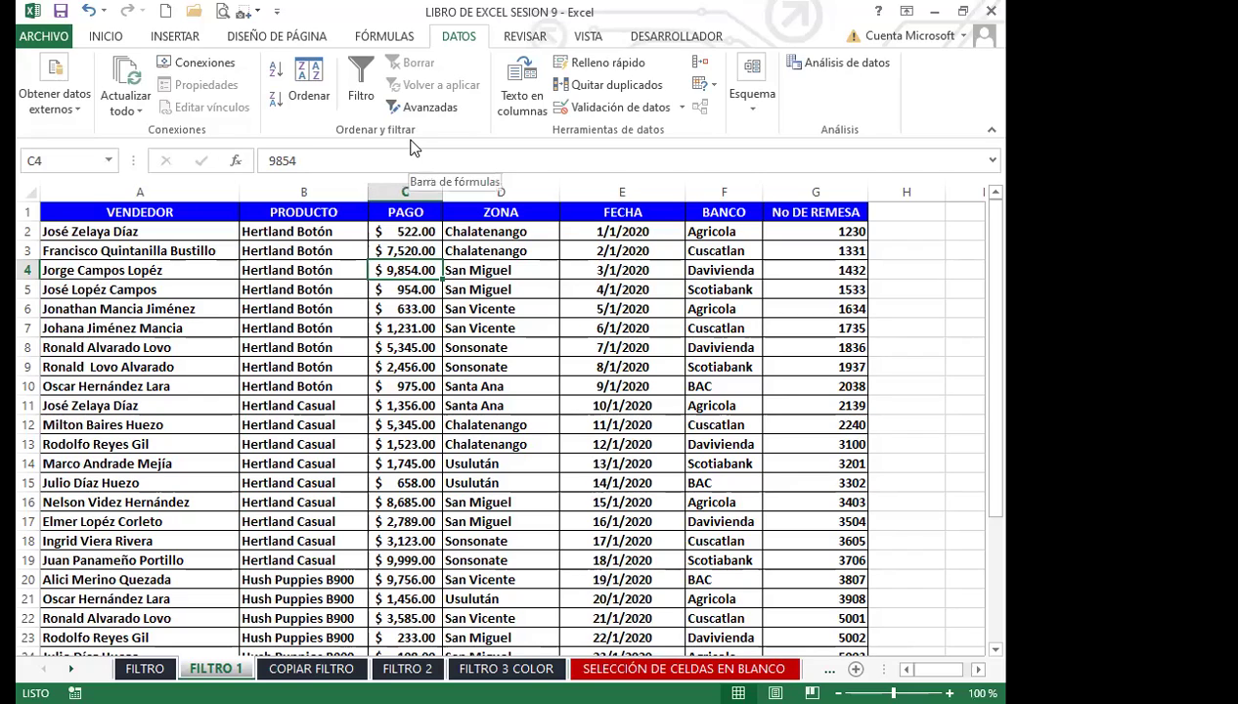
left_click(298, 291)
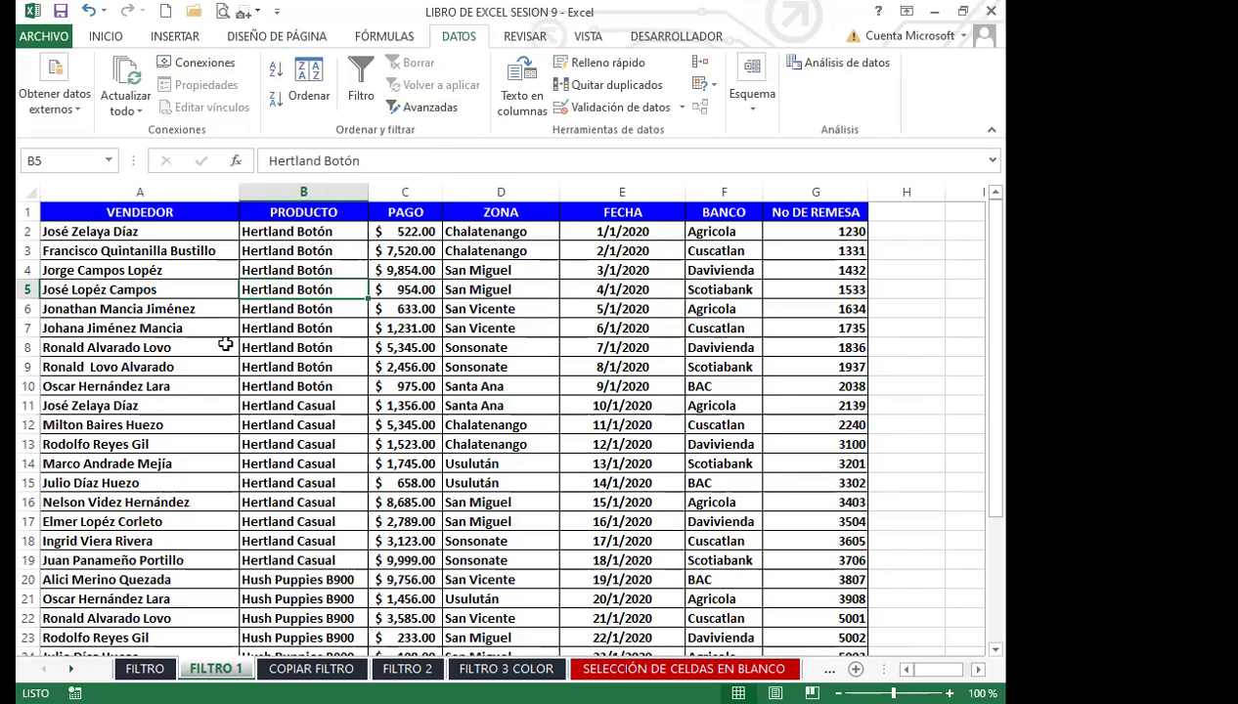
left_click(485, 457)
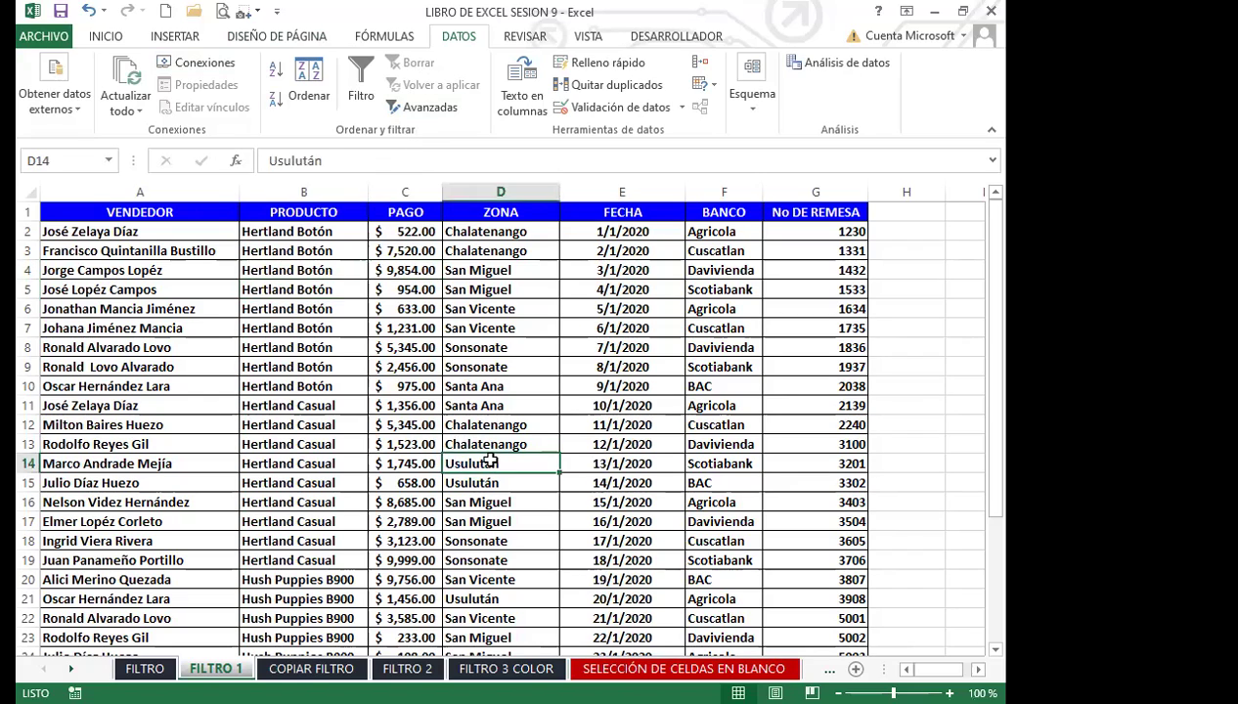
left_click(358, 561)
left_click(220, 579)
left_click(495, 580)
left_click(651, 578)
left_click(769, 561)
left_click(701, 406)
left_click(409, 286)
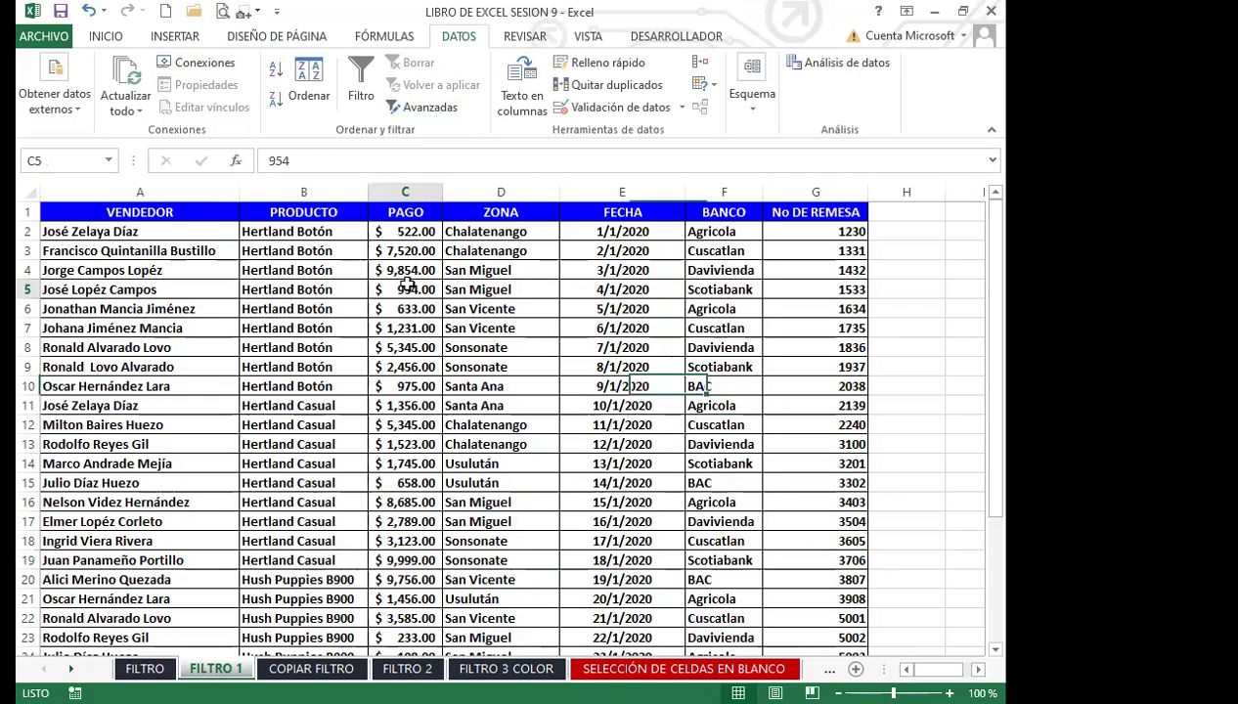
left_click(184, 385)
left_click(303, 543)
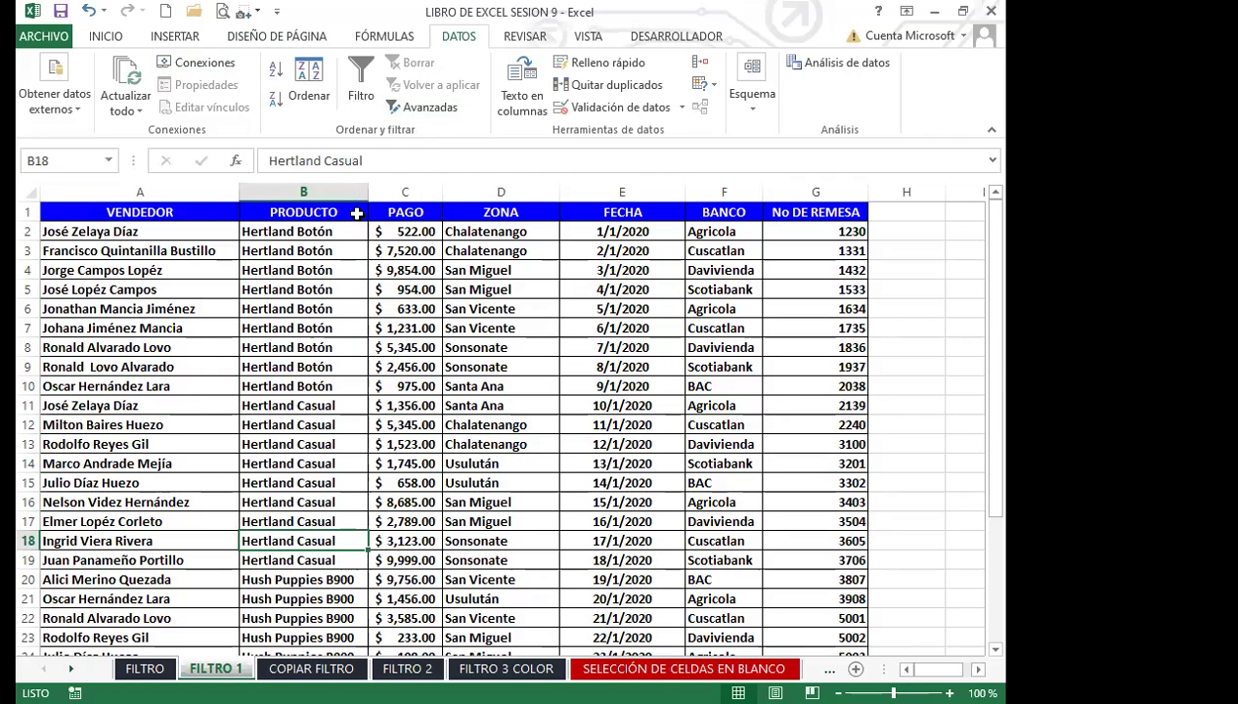
left_click(362, 70)
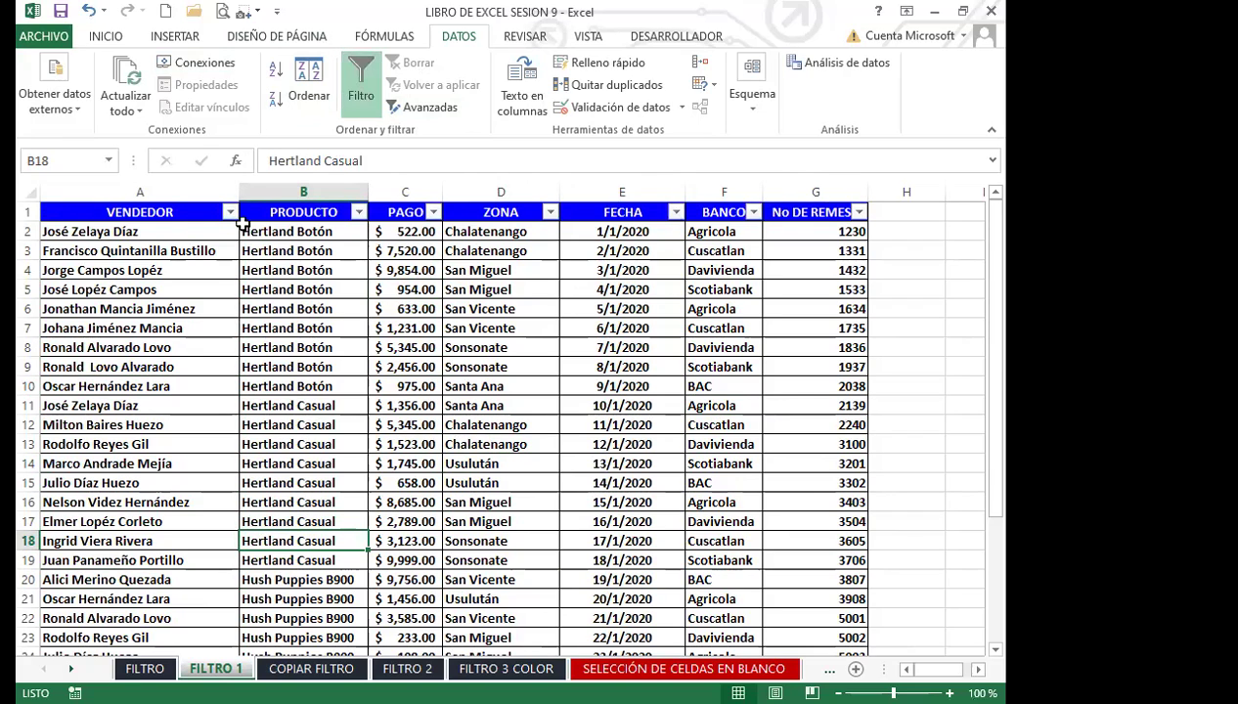
left_click(361, 86)
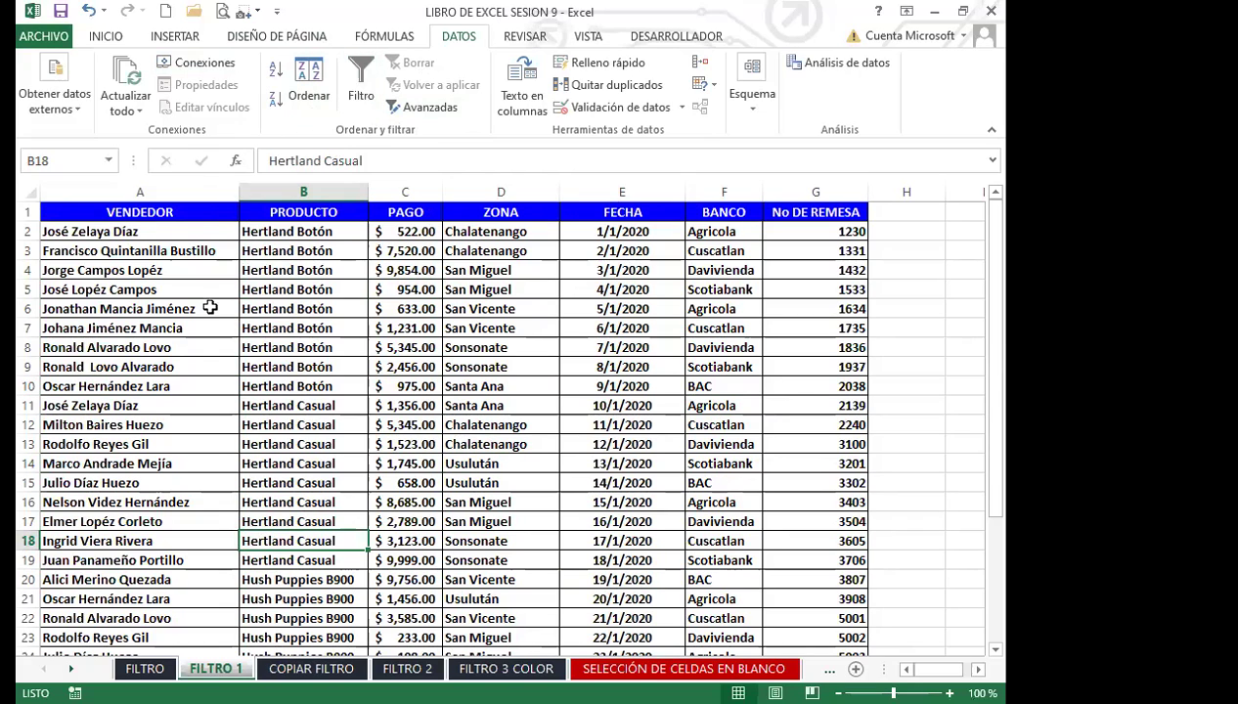
Step: Select the whole table A1:G32, including its headers, and apply the data filter to it
left_click(169, 291)
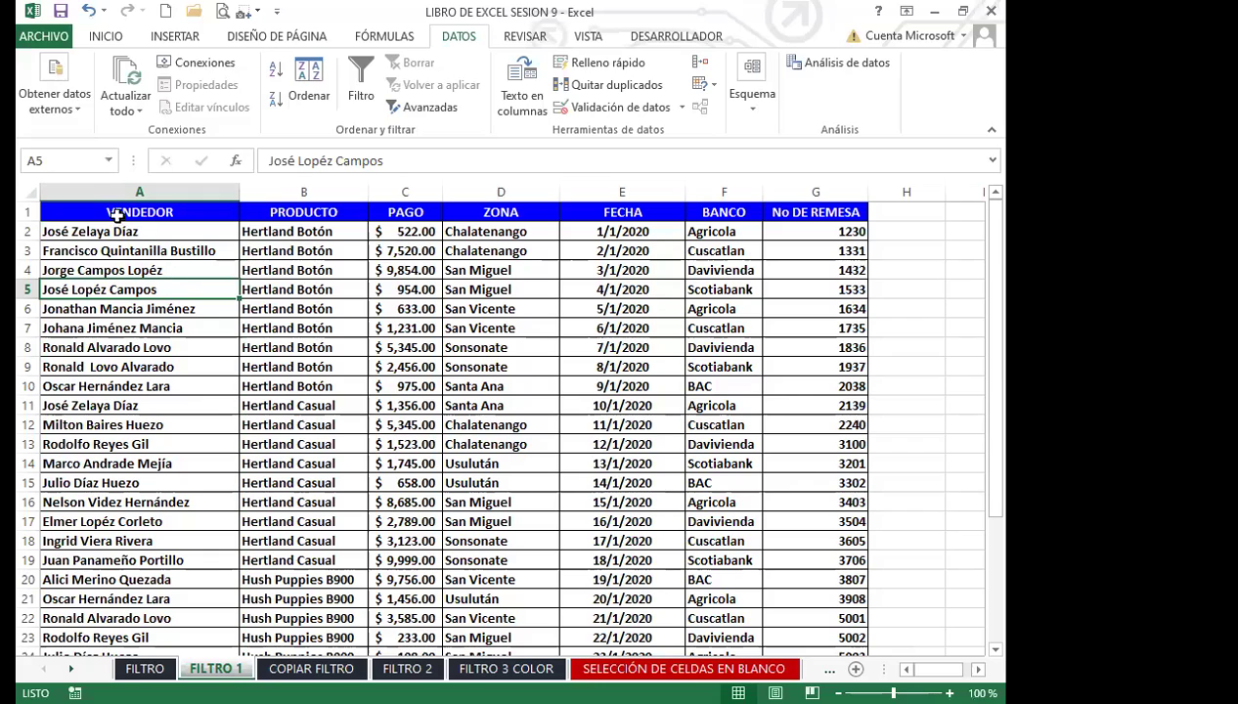
left_click_drag(55, 210, 867, 631)
left_click(361, 83)
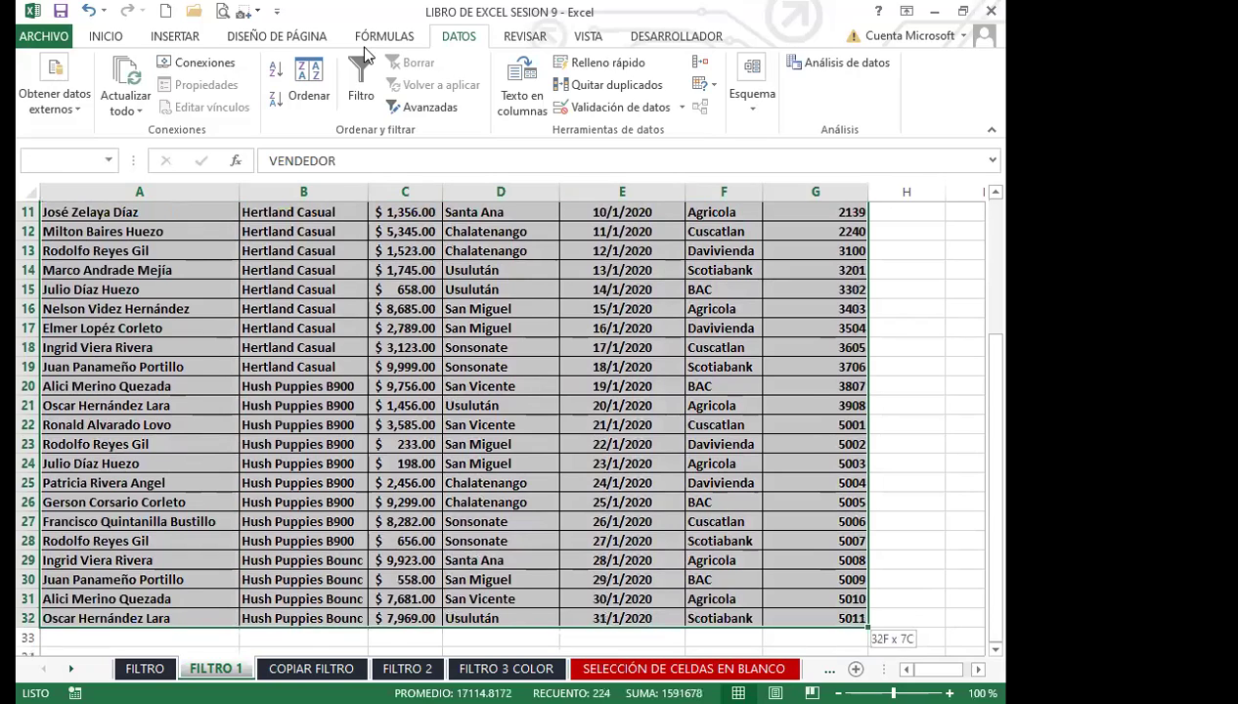
scroll(493, 409, "up", 3)
scroll(493, 408, "down", 1)
scroll(410, 342, "up", 1)
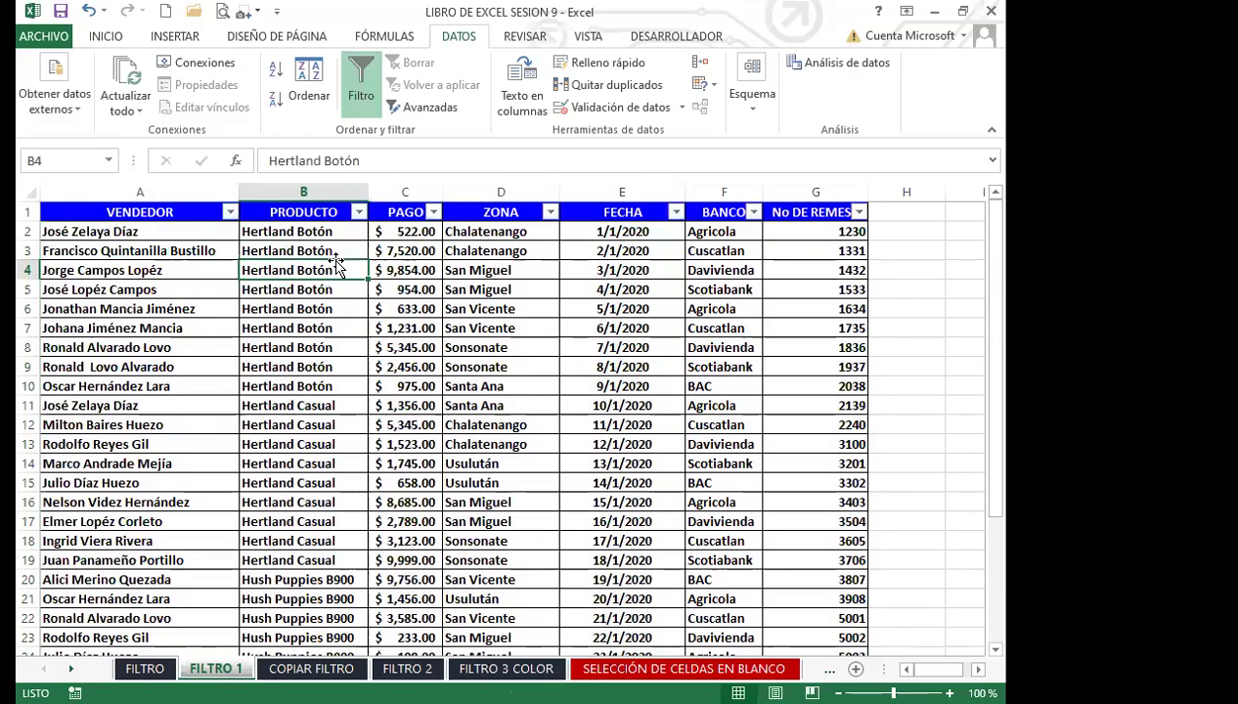
Step: Turn the table's data filter off, and apply it again with the PRODUCTO header cell B1 selected
left_click(334, 264)
left_click(363, 81)
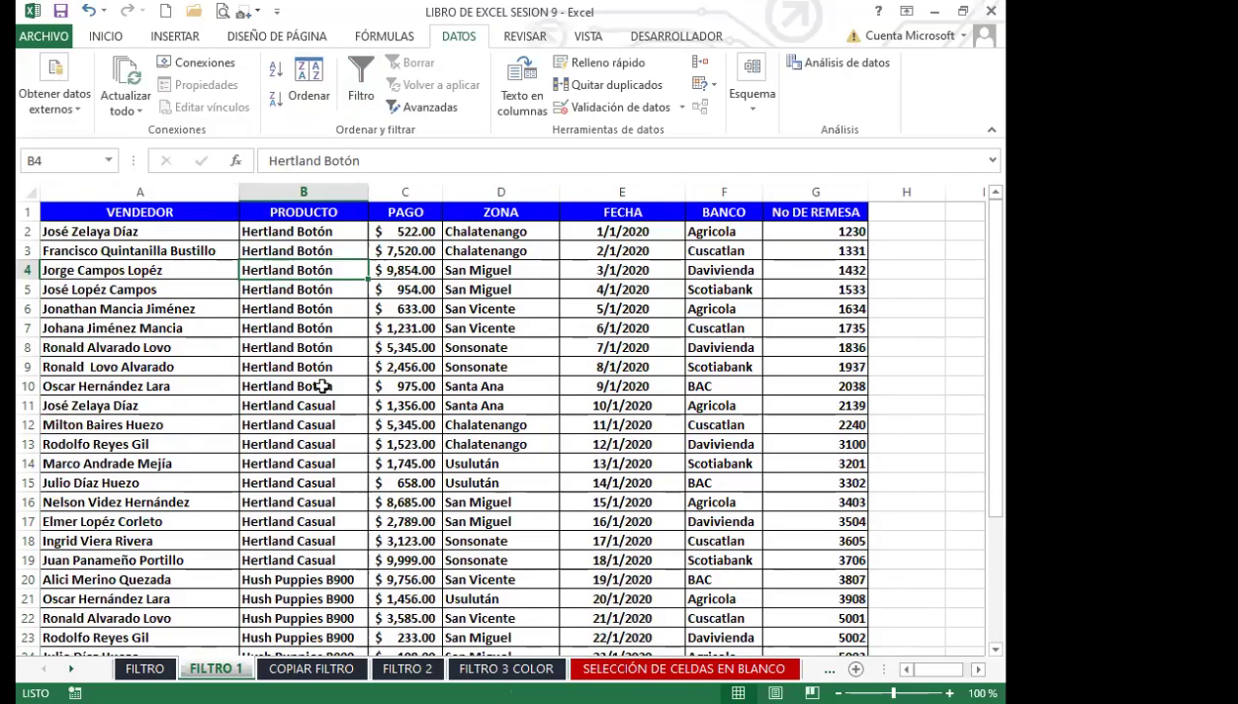
left_click(417, 516)
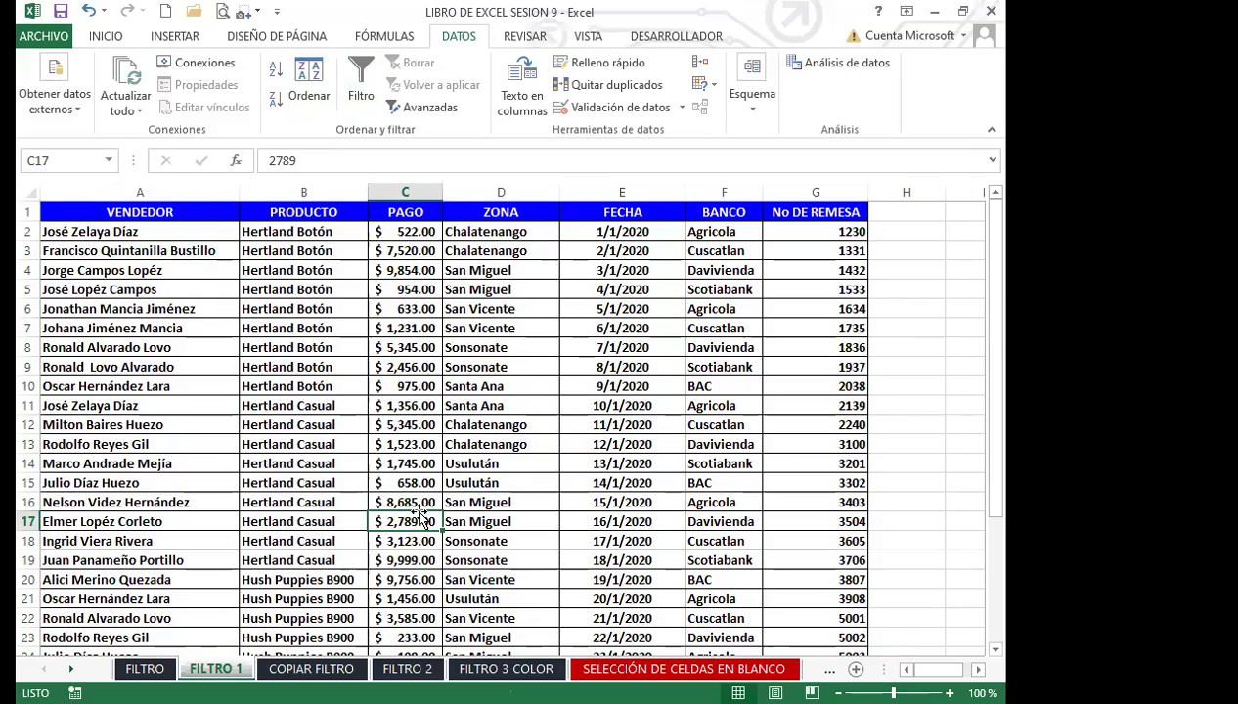
left_click(294, 230)
left_click(284, 212)
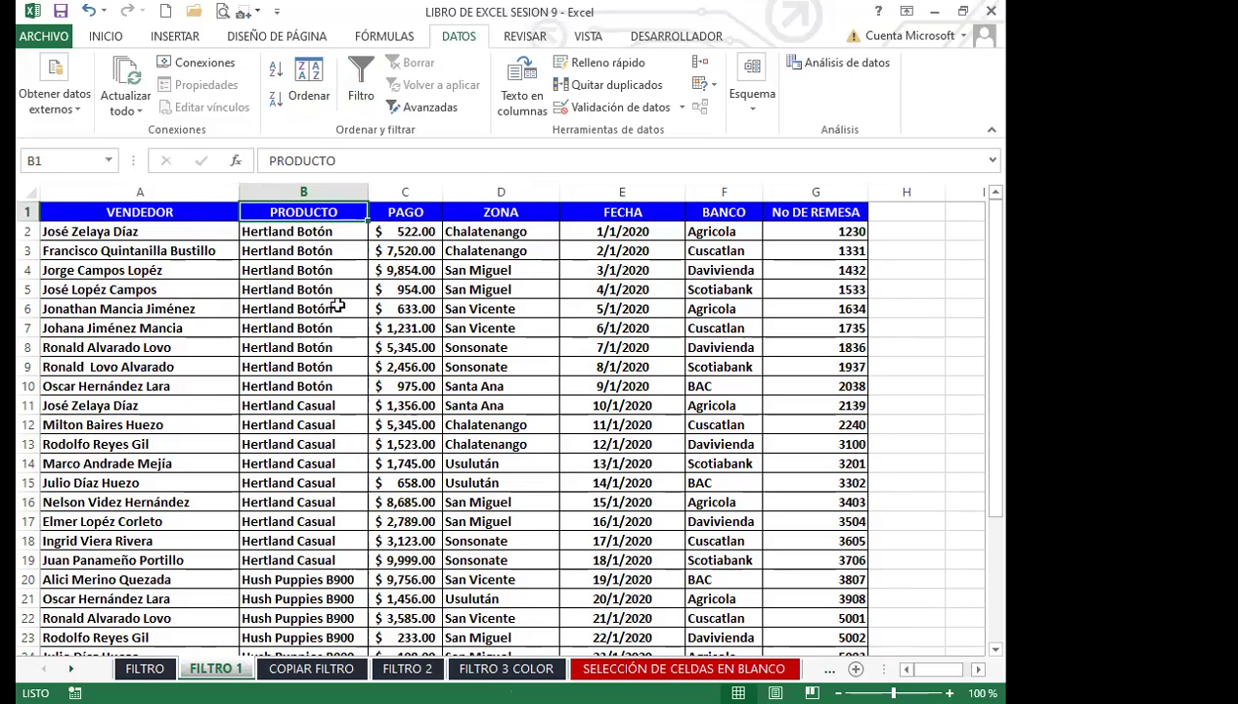
left_click(361, 84)
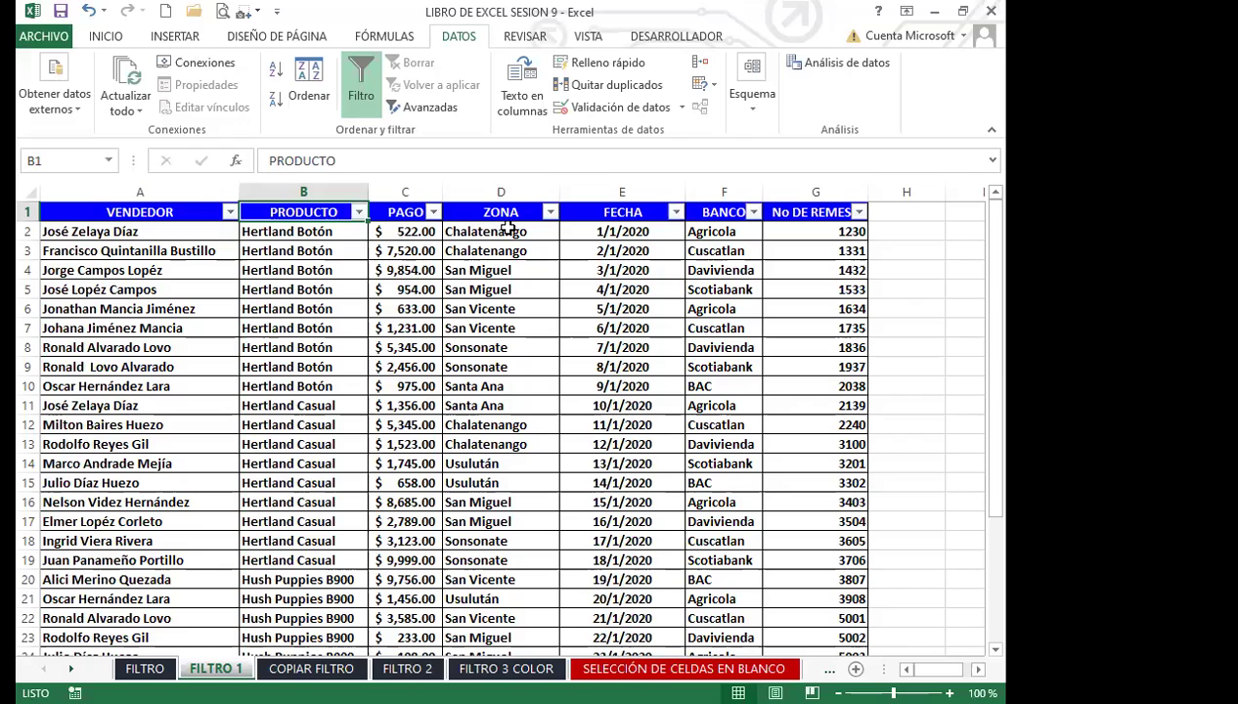
Step: Filter the ZONA column to show only San Miguel, Santa Ana and Usulután
left_click(489, 266)
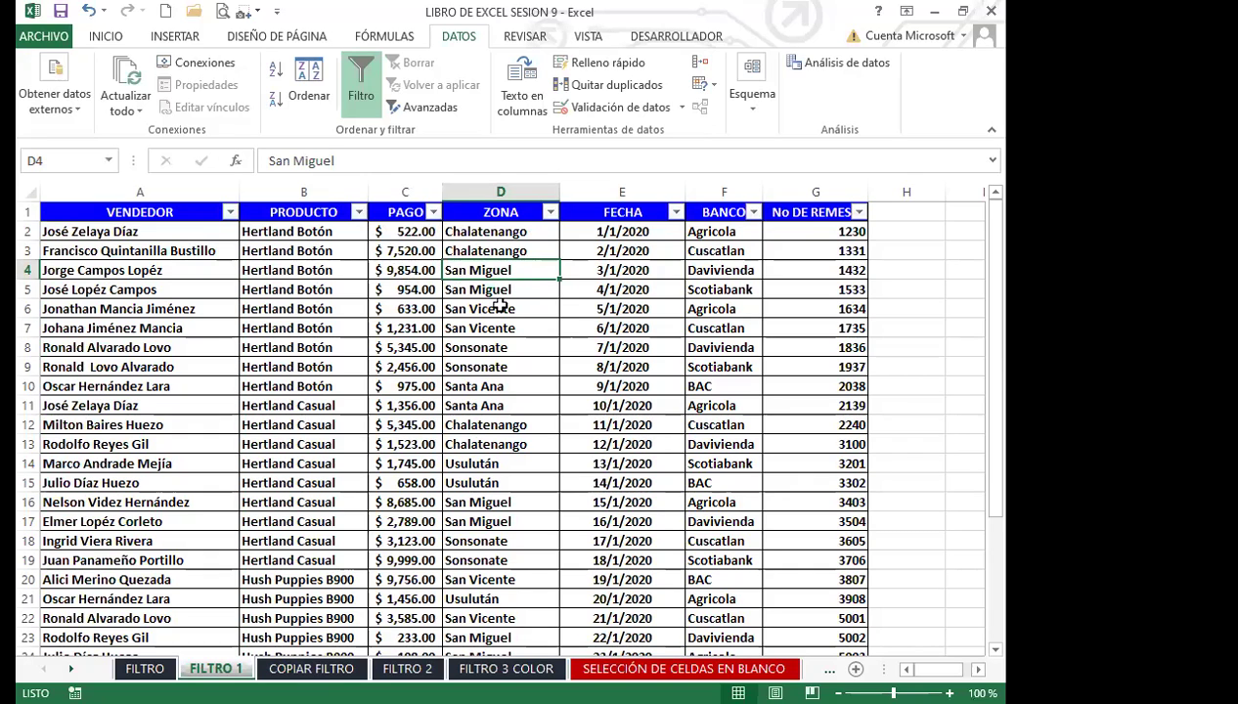
left_click(501, 305)
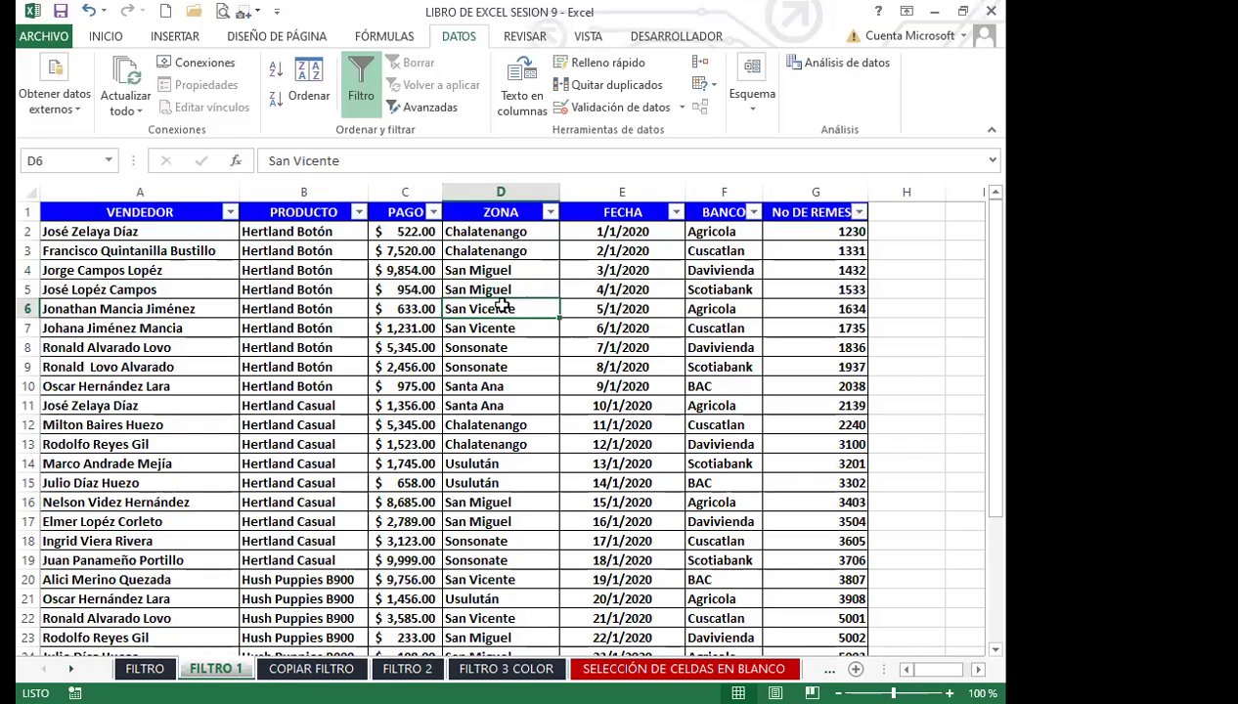
left_click(497, 212)
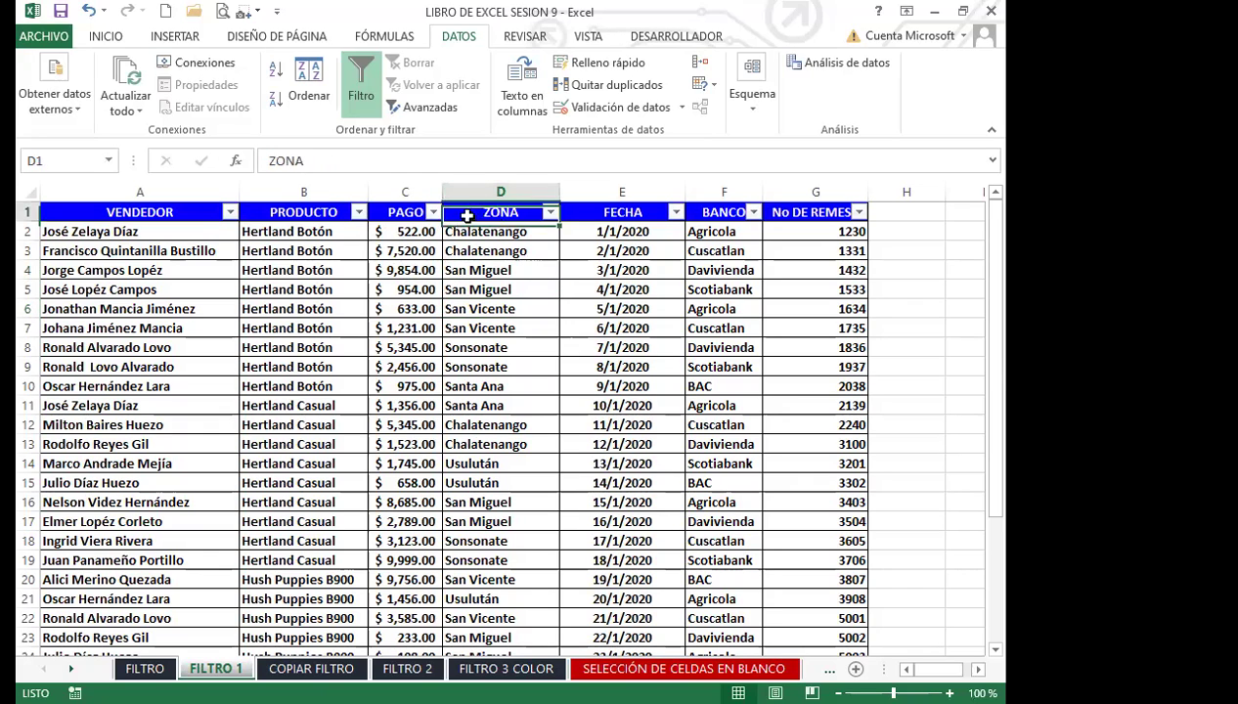
left_click(551, 213)
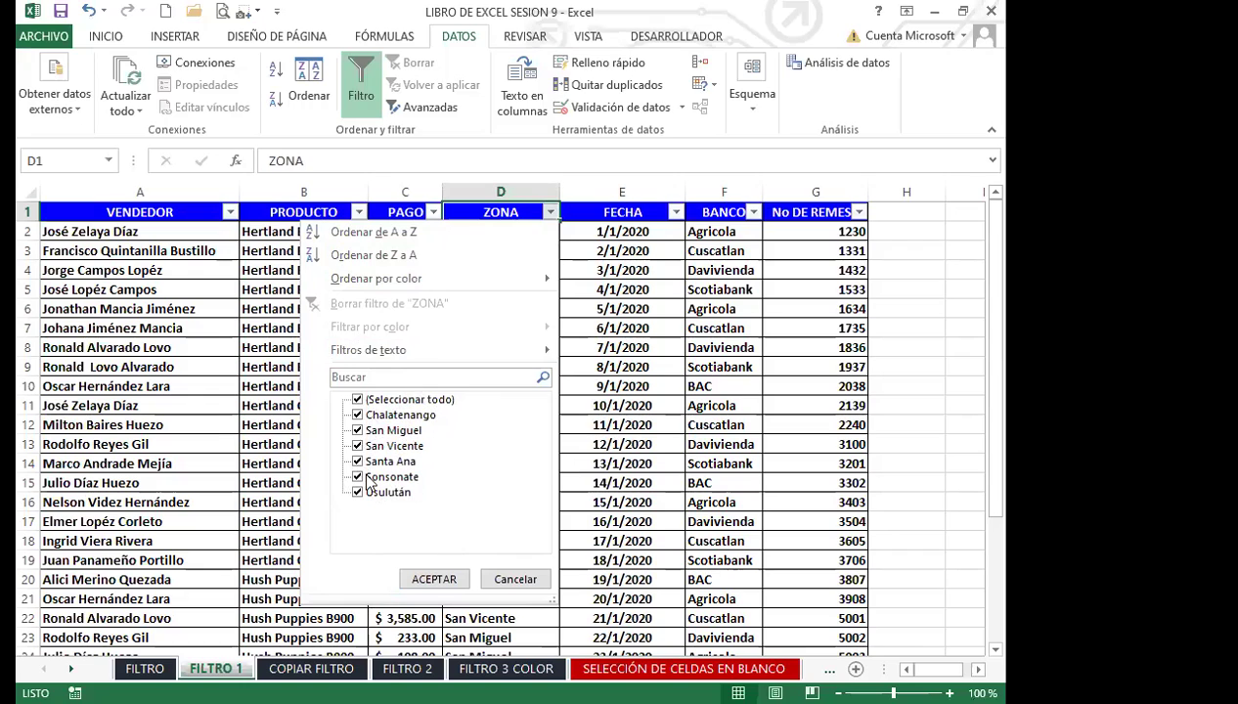
left_click(392, 401)
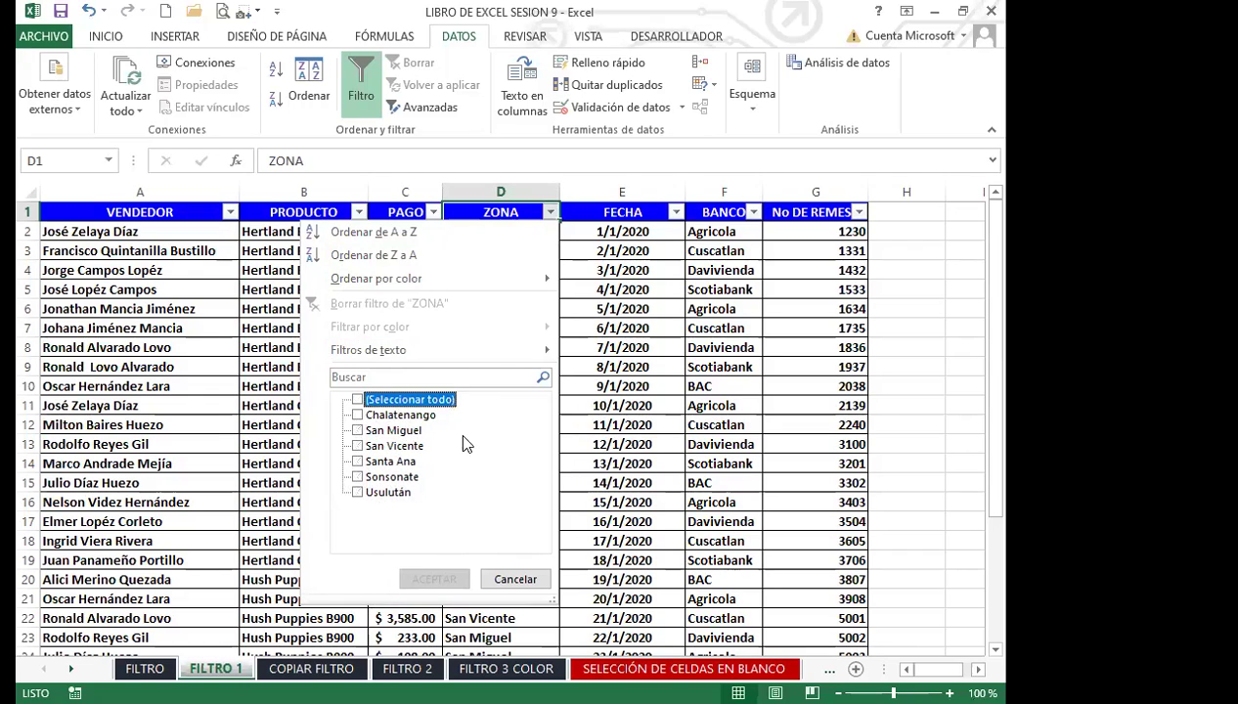
left_click(357, 431)
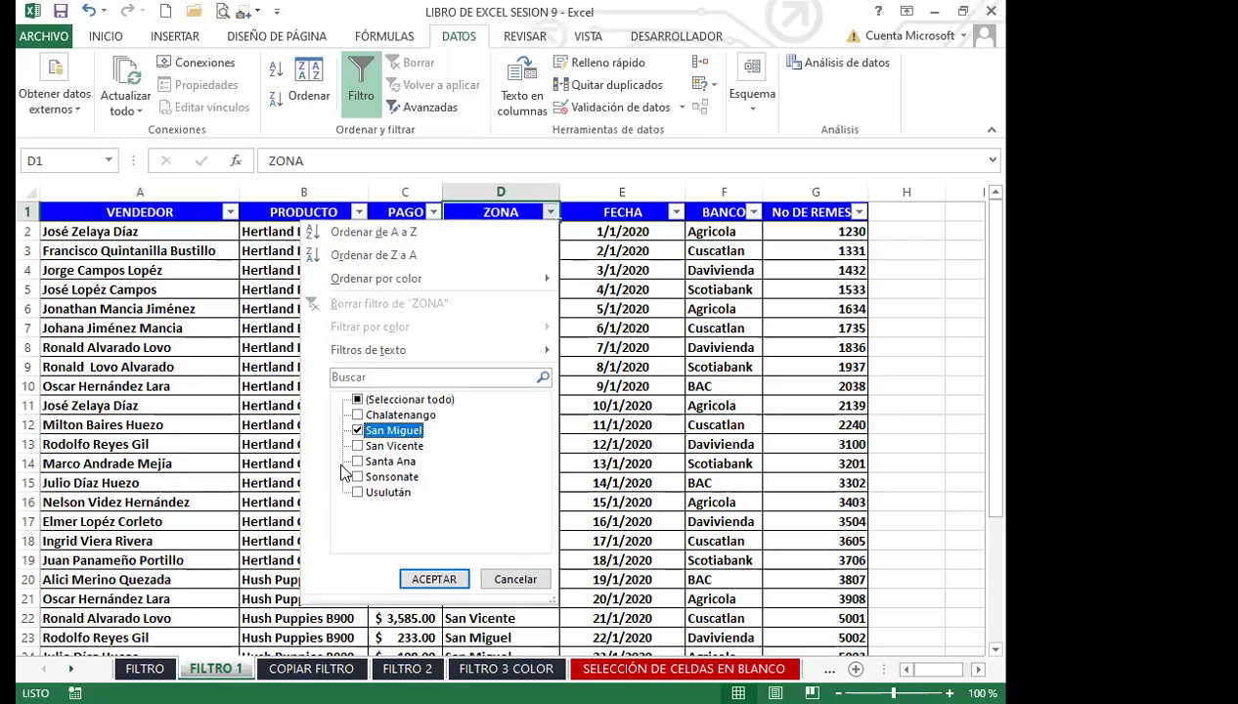
left_click(356, 463)
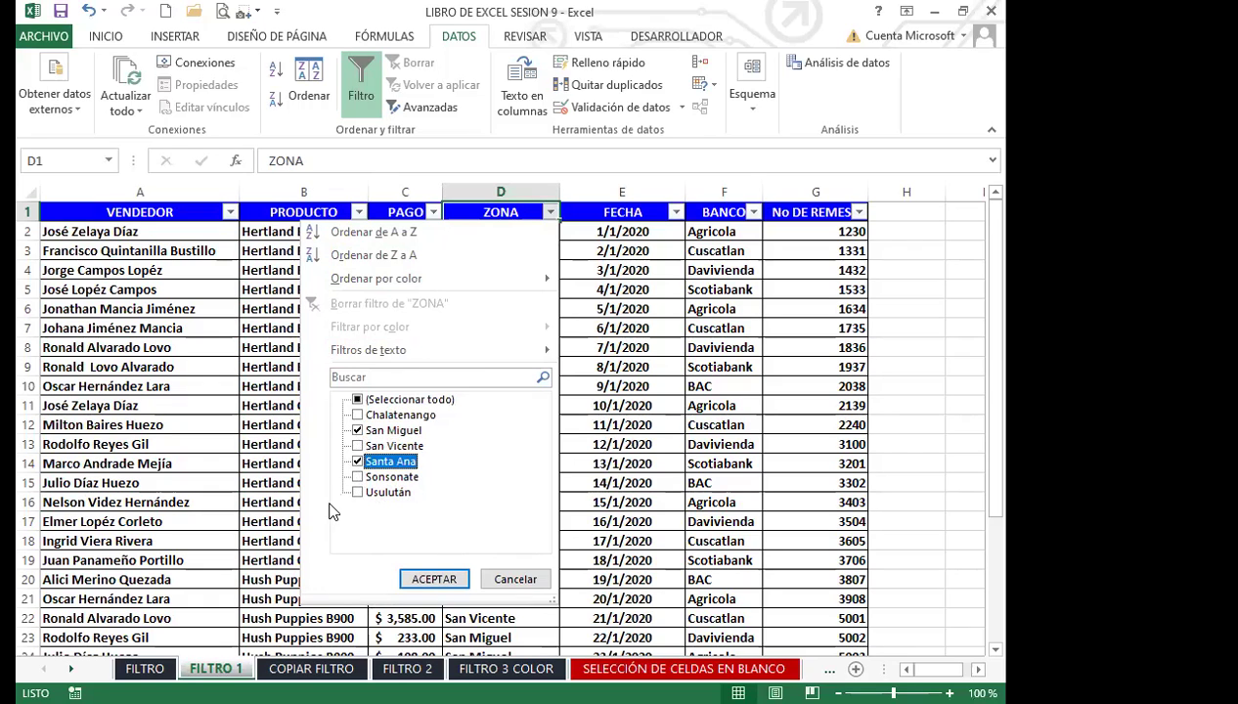
left_click(358, 493)
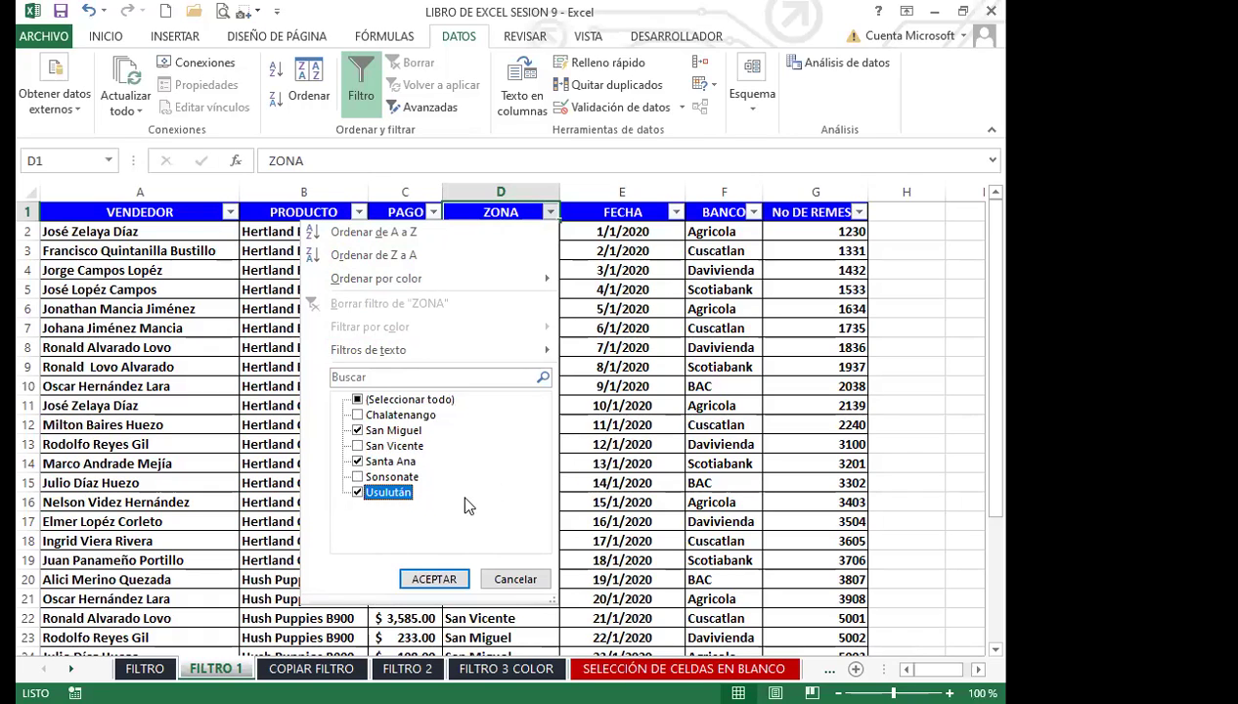
left_click(434, 579)
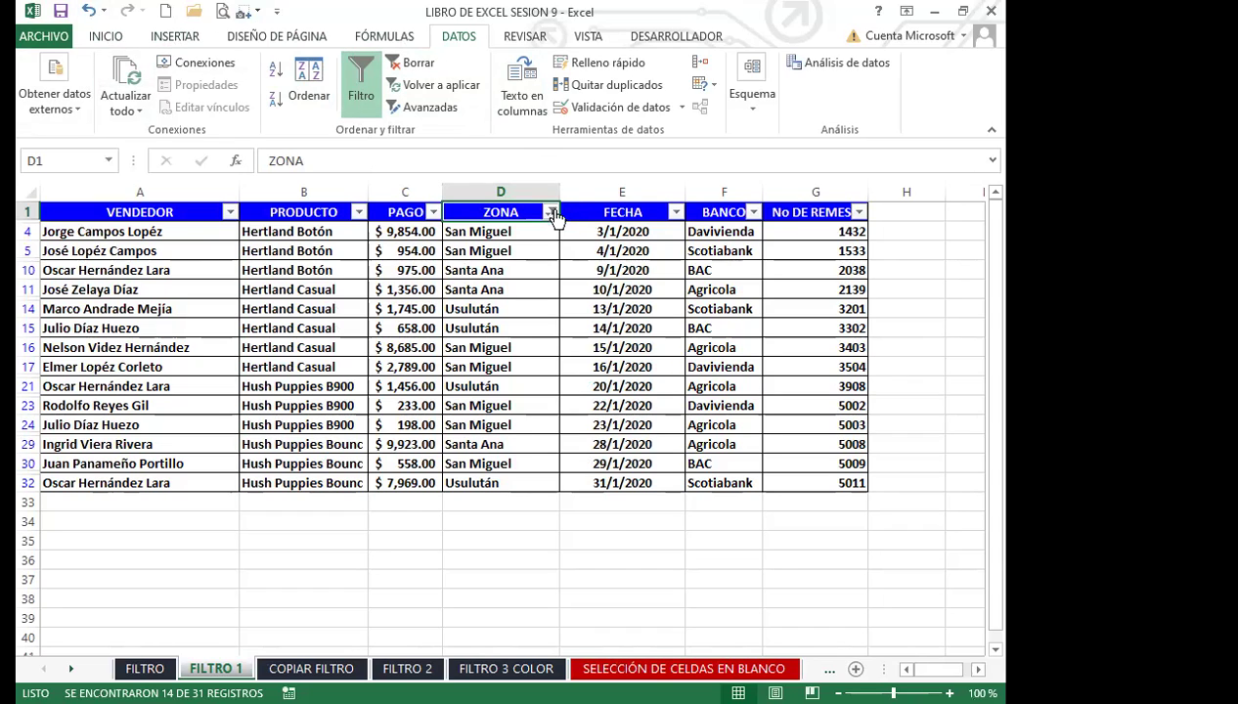
Step: Filter the BANCO column to show only Agricola and Davivienda
left_click(754, 213)
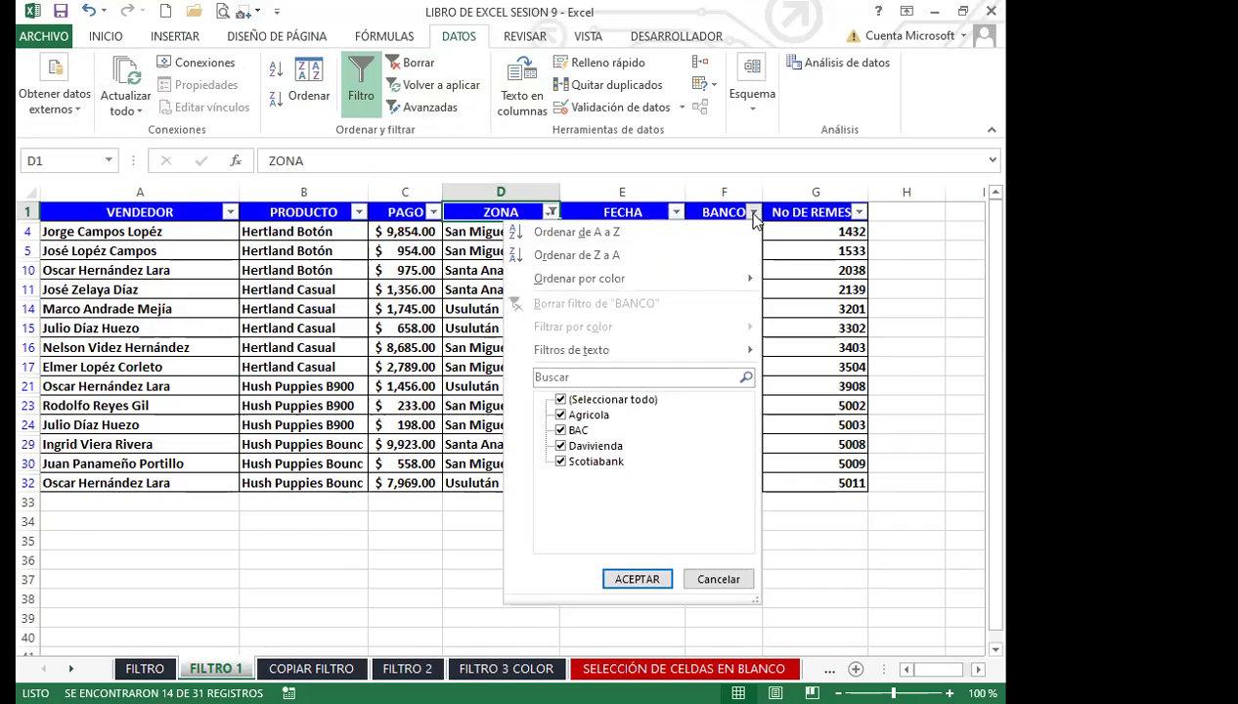
left_click(561, 399)
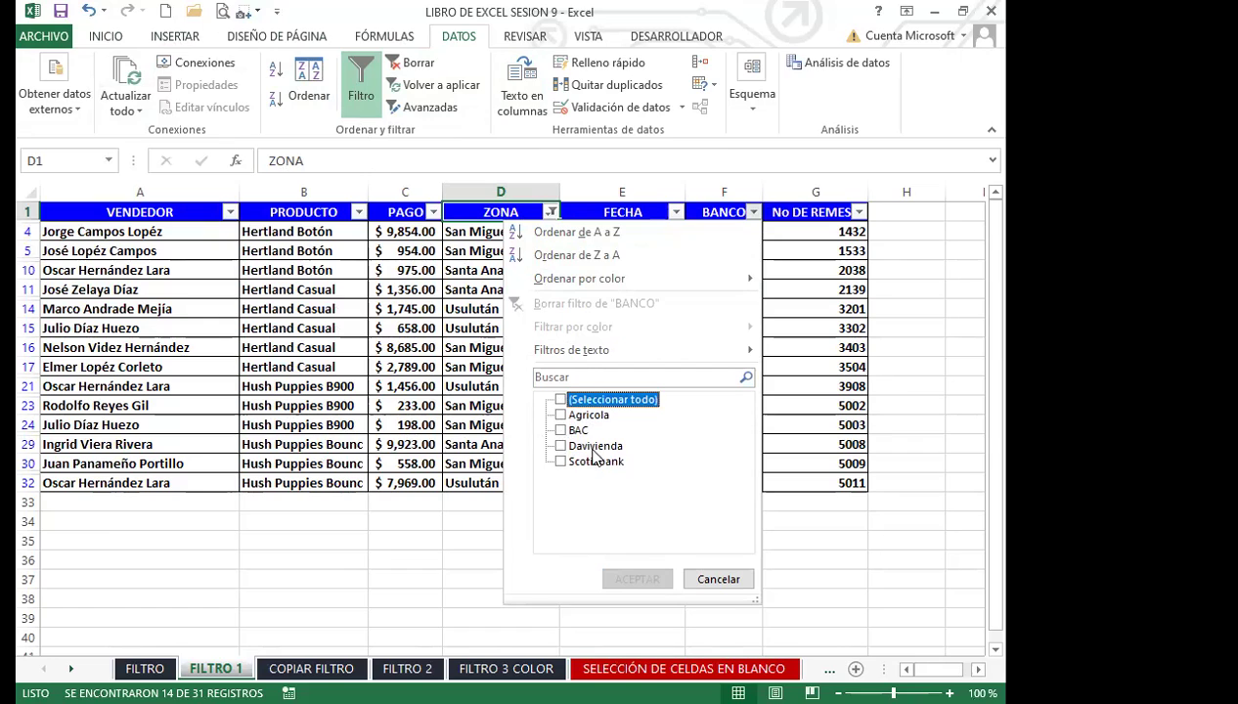
left_click(562, 415)
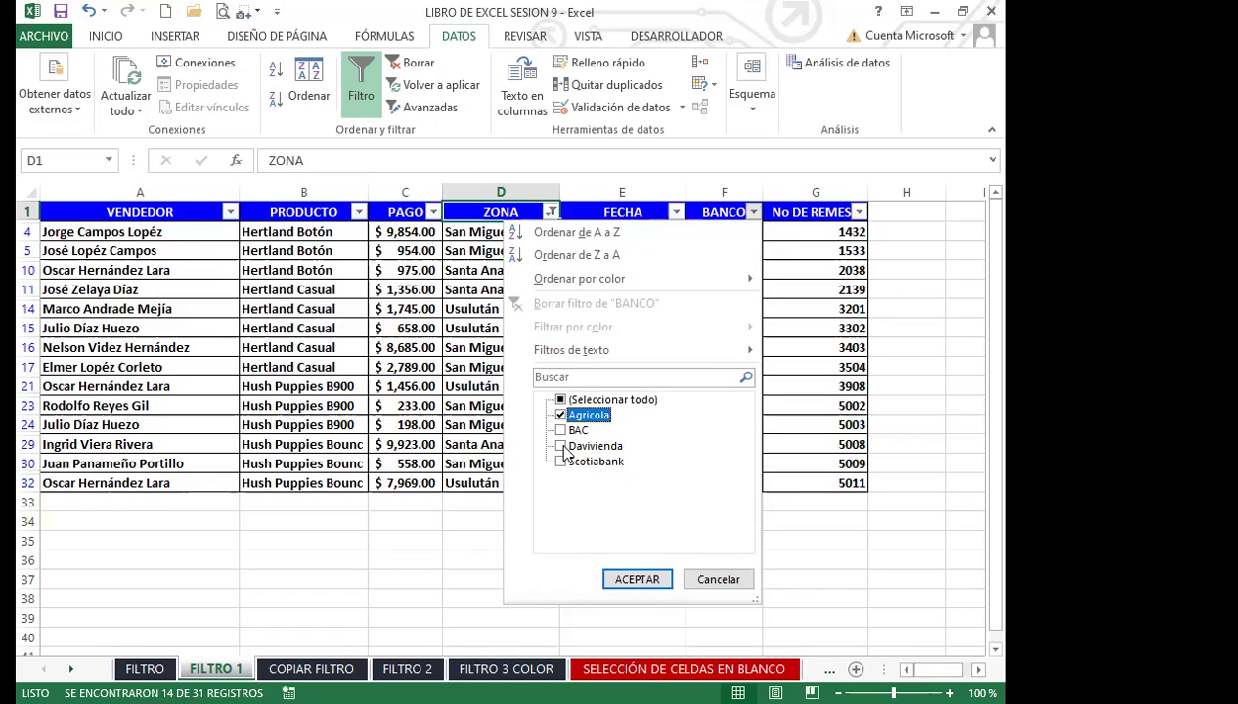
left_click(561, 447)
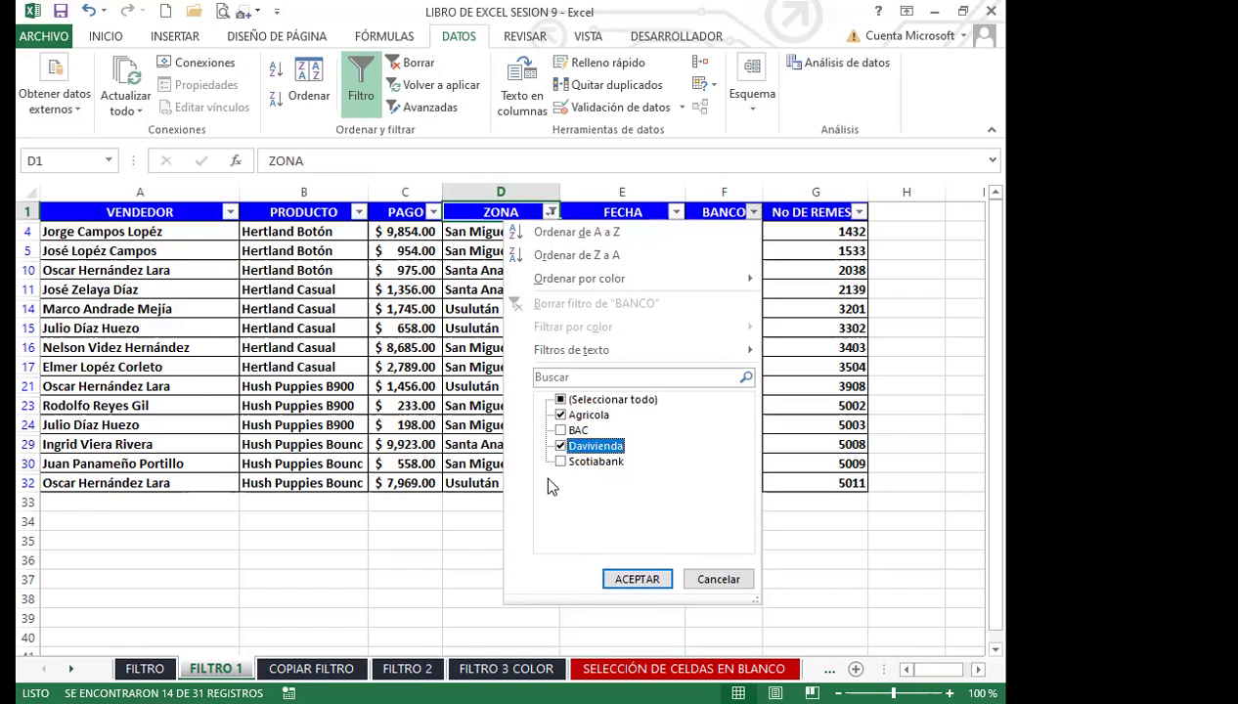
left_click(636, 578)
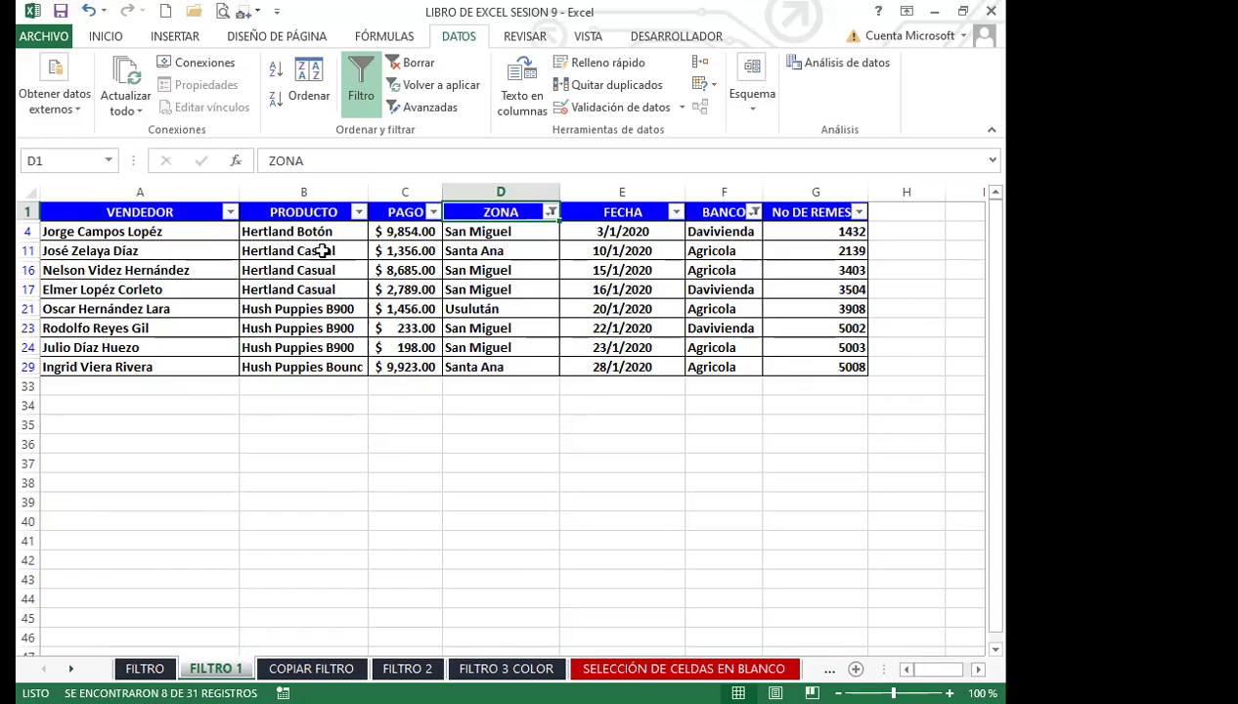
Step: Filter the PRODUCTO column to show only Hertland Casual and Hush Puppies B900
left_click(359, 212)
left_click(166, 401)
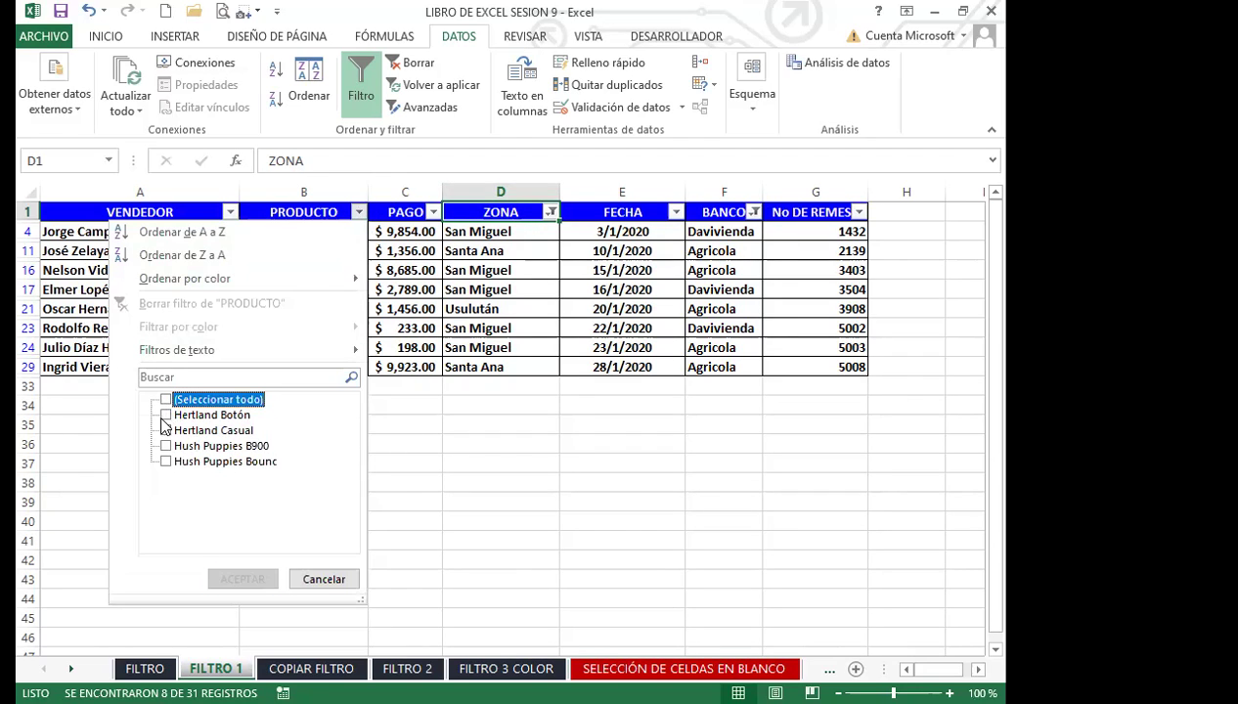
left_click(167, 431)
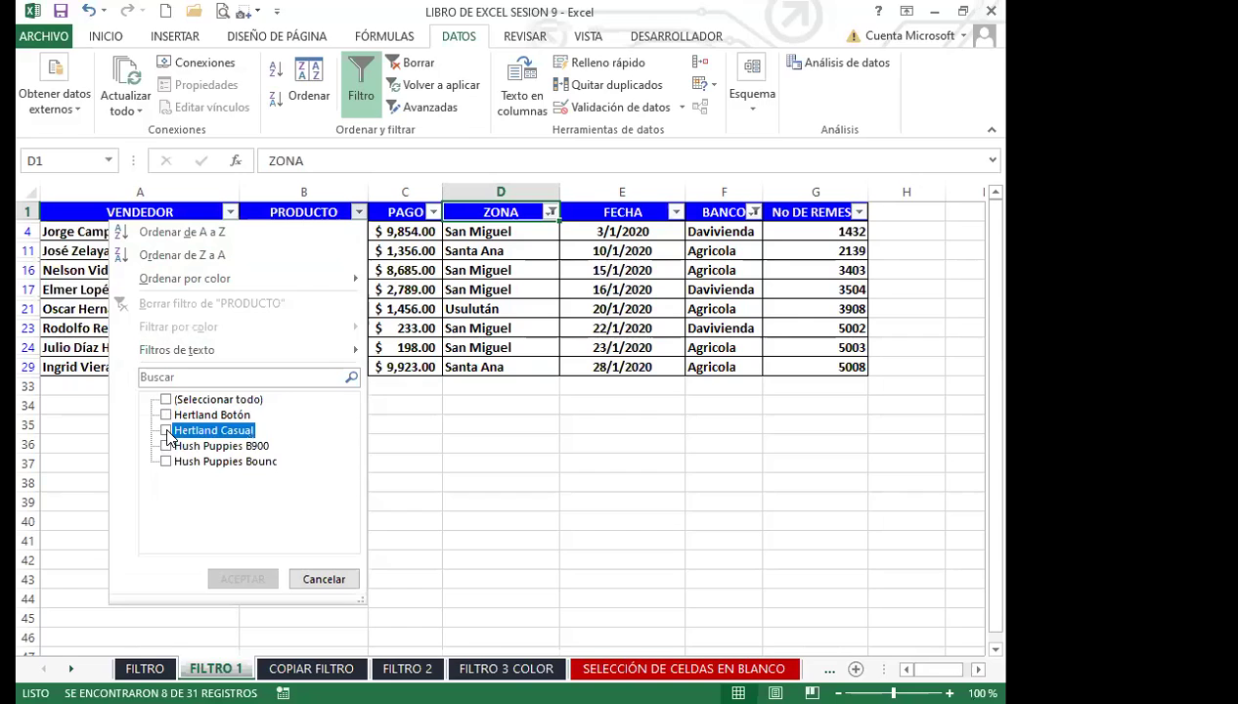
left_click(167, 446)
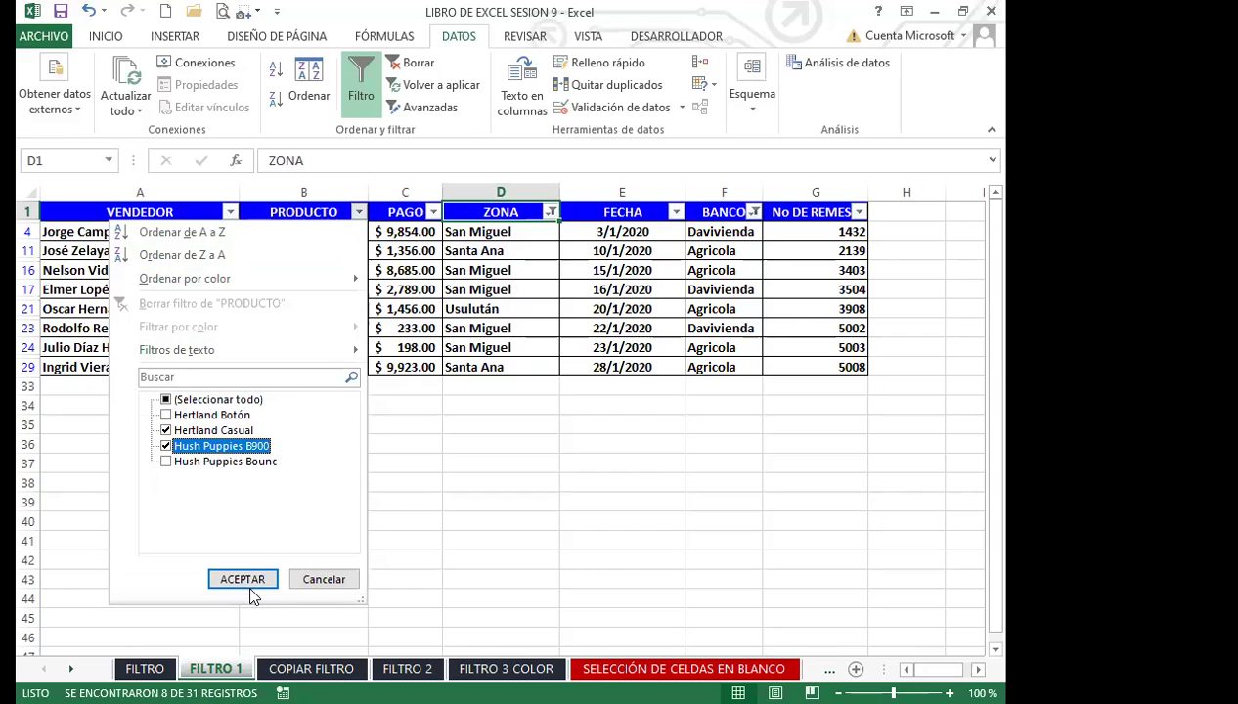
left_click_drag(244, 580, 375, 503)
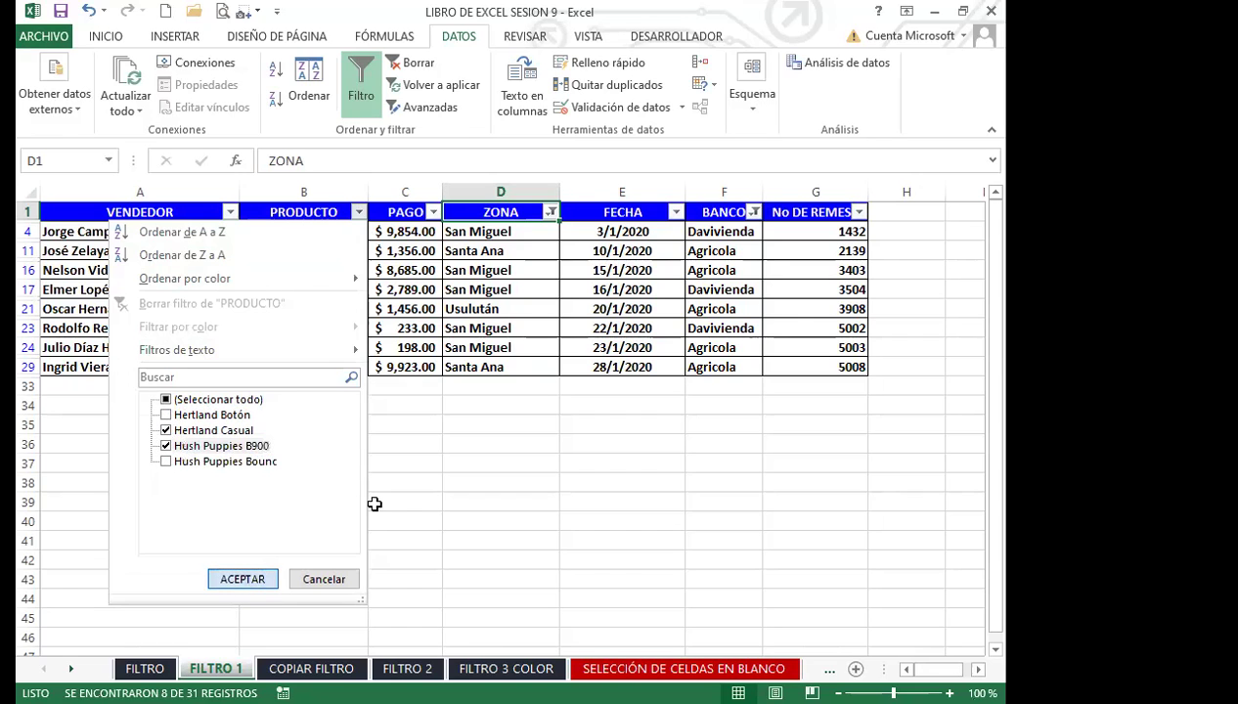
left_click(491, 420)
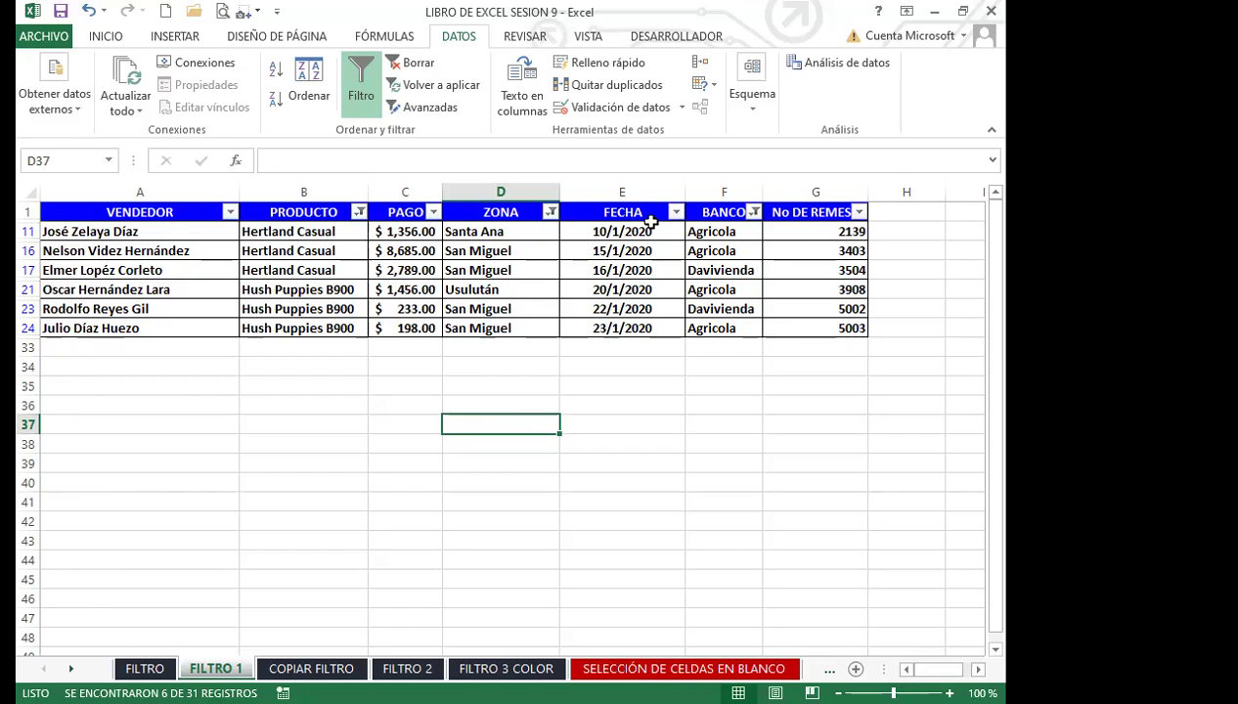
left_click(293, 381)
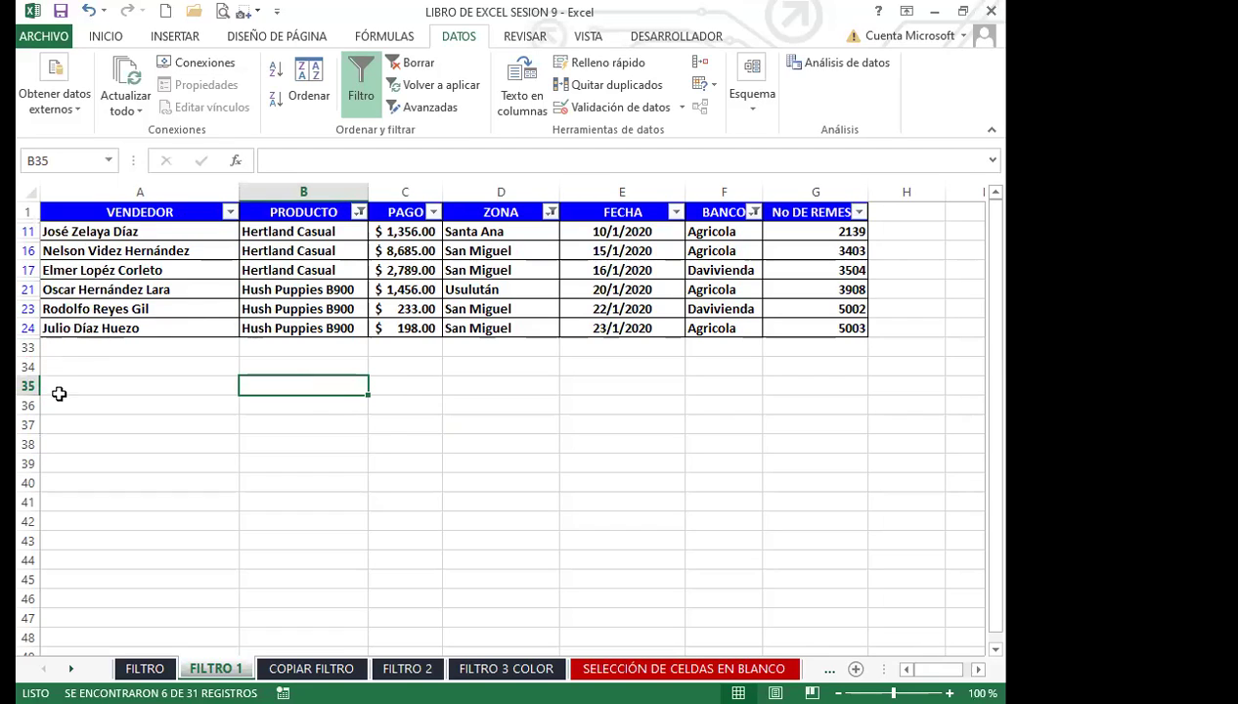
Step: On the FILTRO sheet, collapse rows 26 to 28 by shrinking their height, and hide rows 24 to 30 with Ocultar filas
left_click(145, 668)
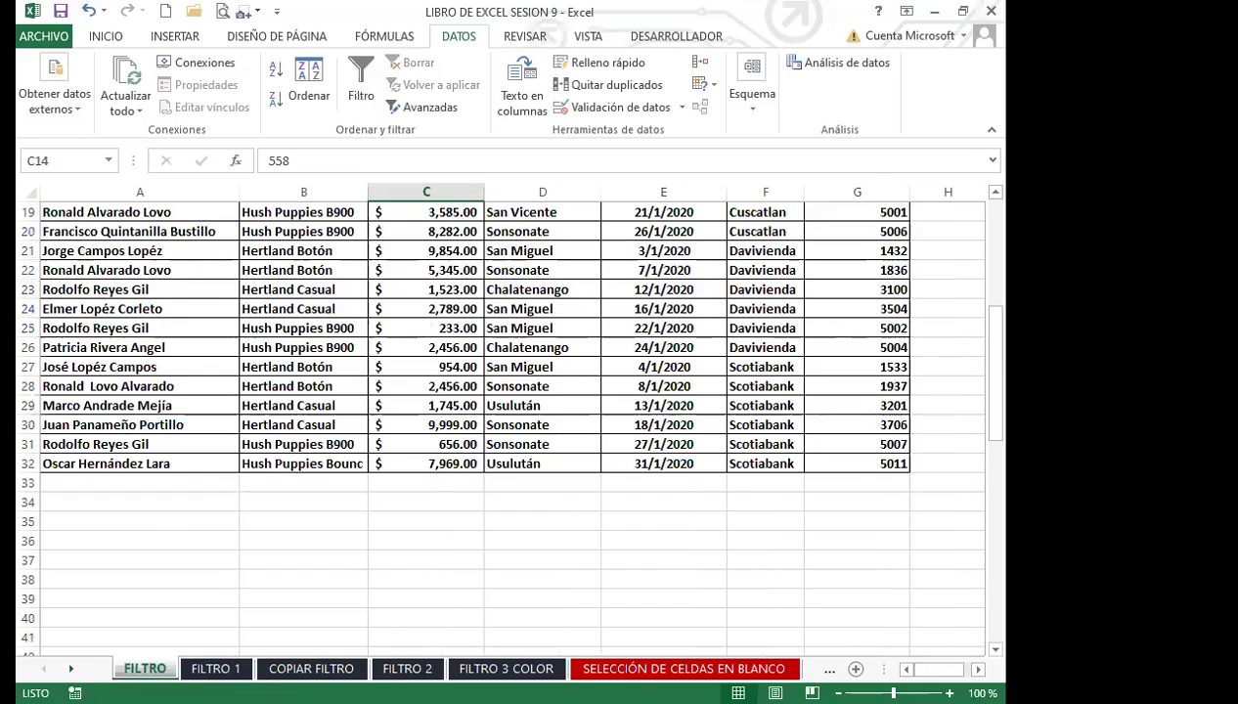
left_click_drag(30, 376, 33, 330)
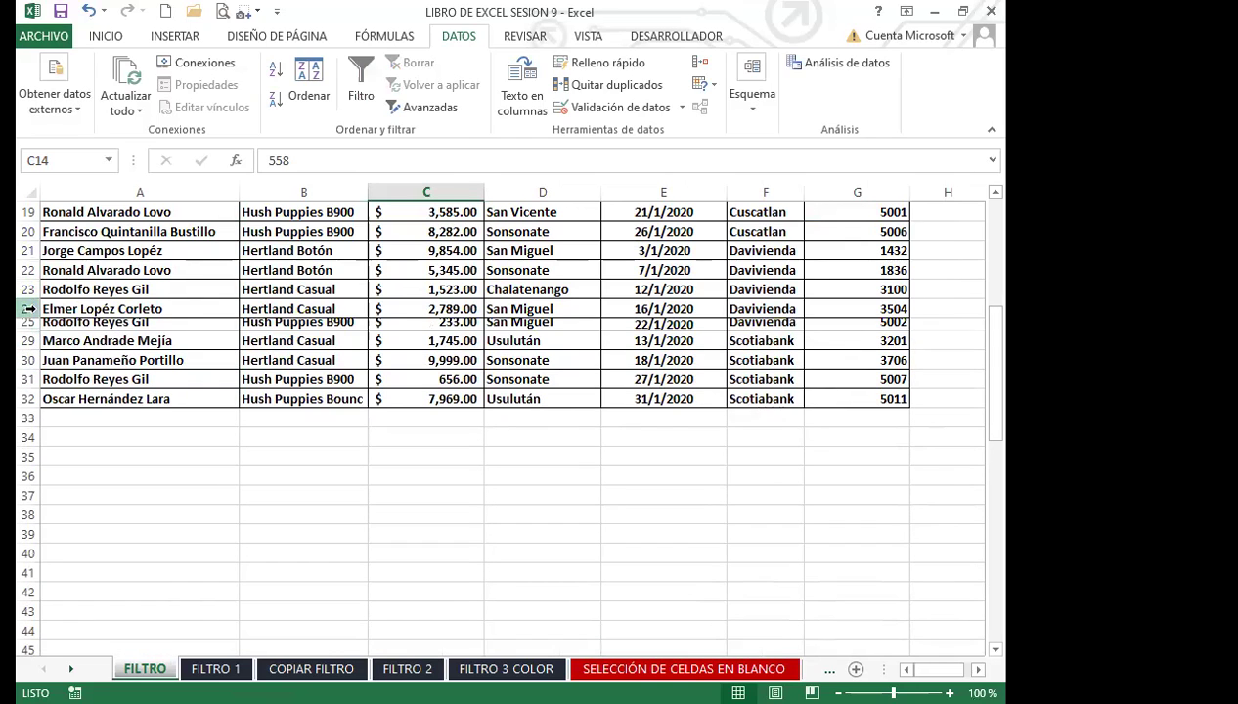
left_click(24, 309)
left_click(24, 360, "shift")
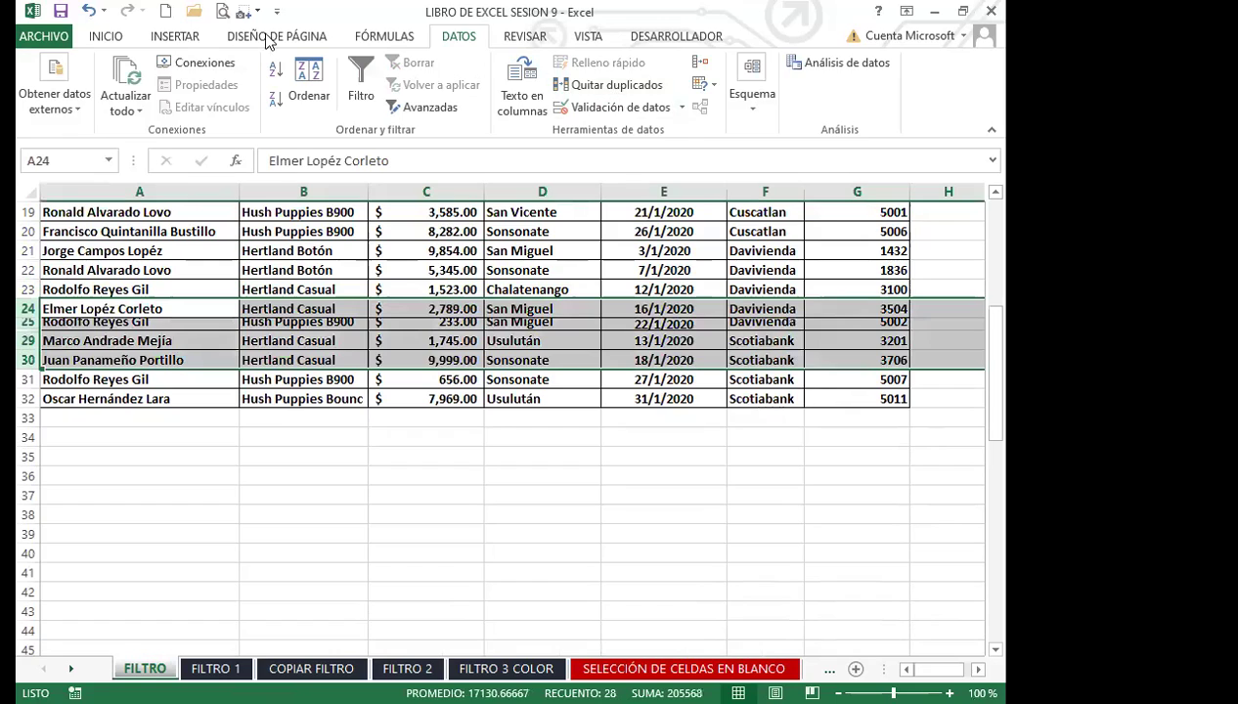
left_click(109, 37)
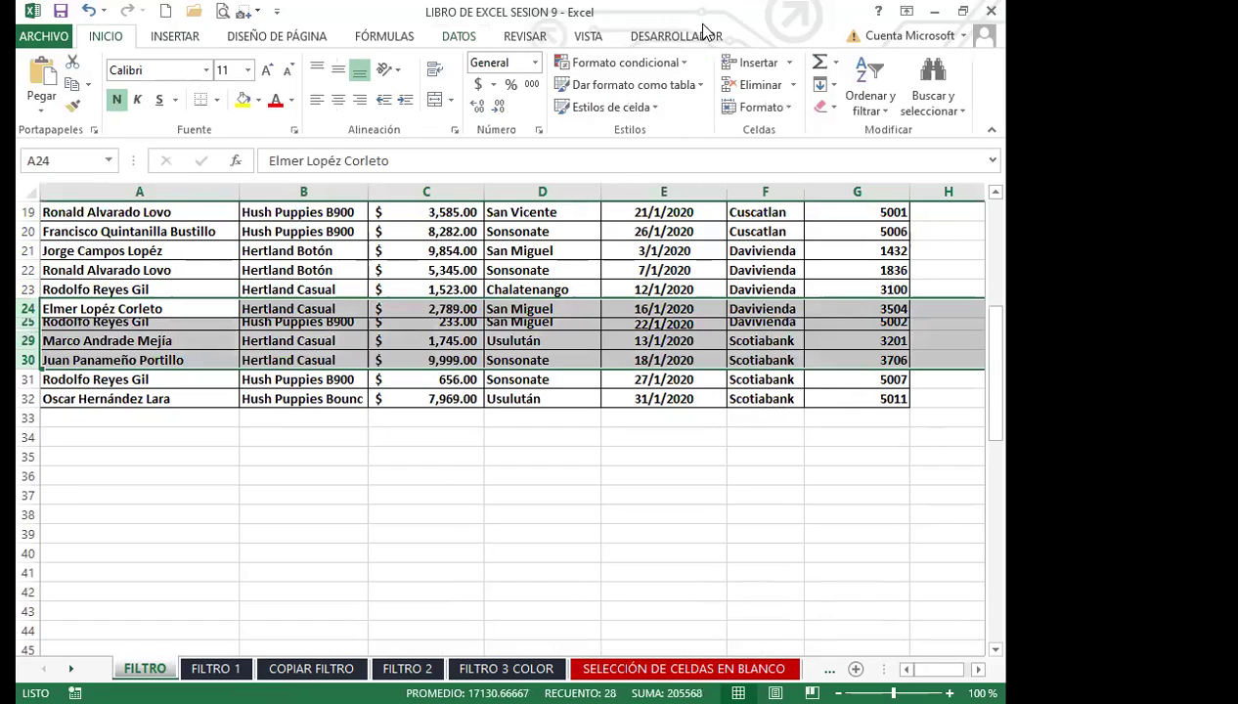
left_click(790, 110)
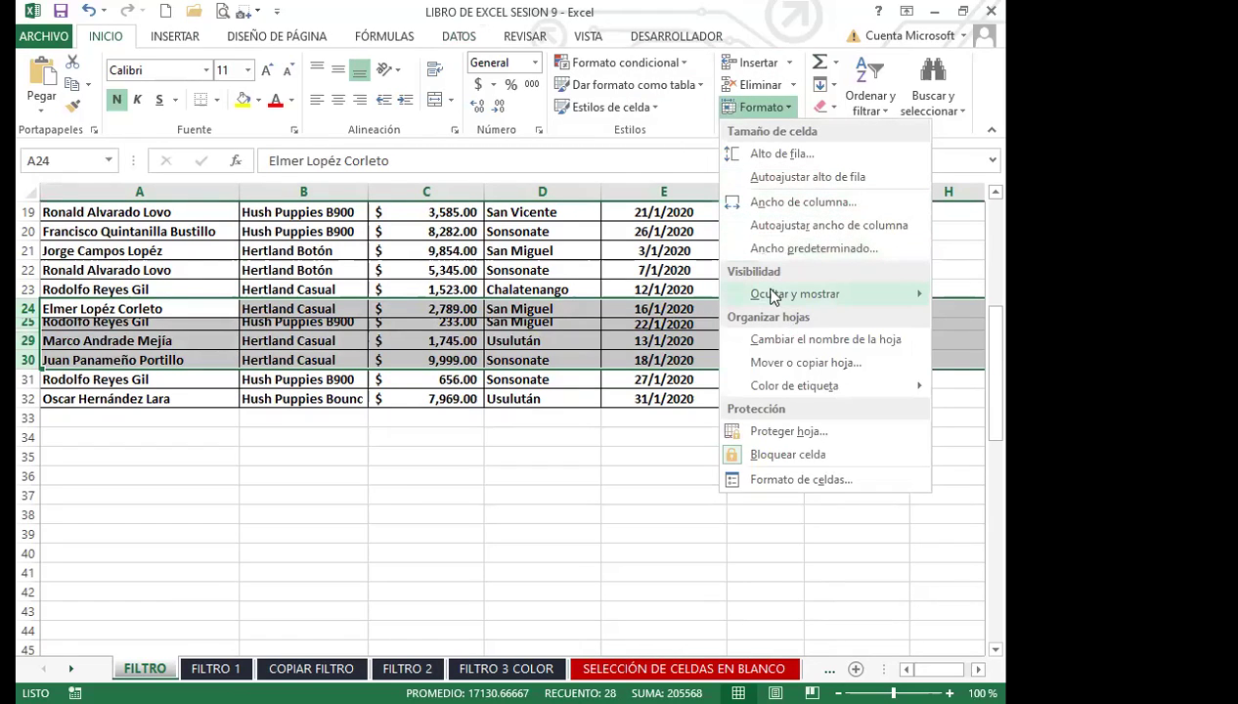
mouse_move(782, 294)
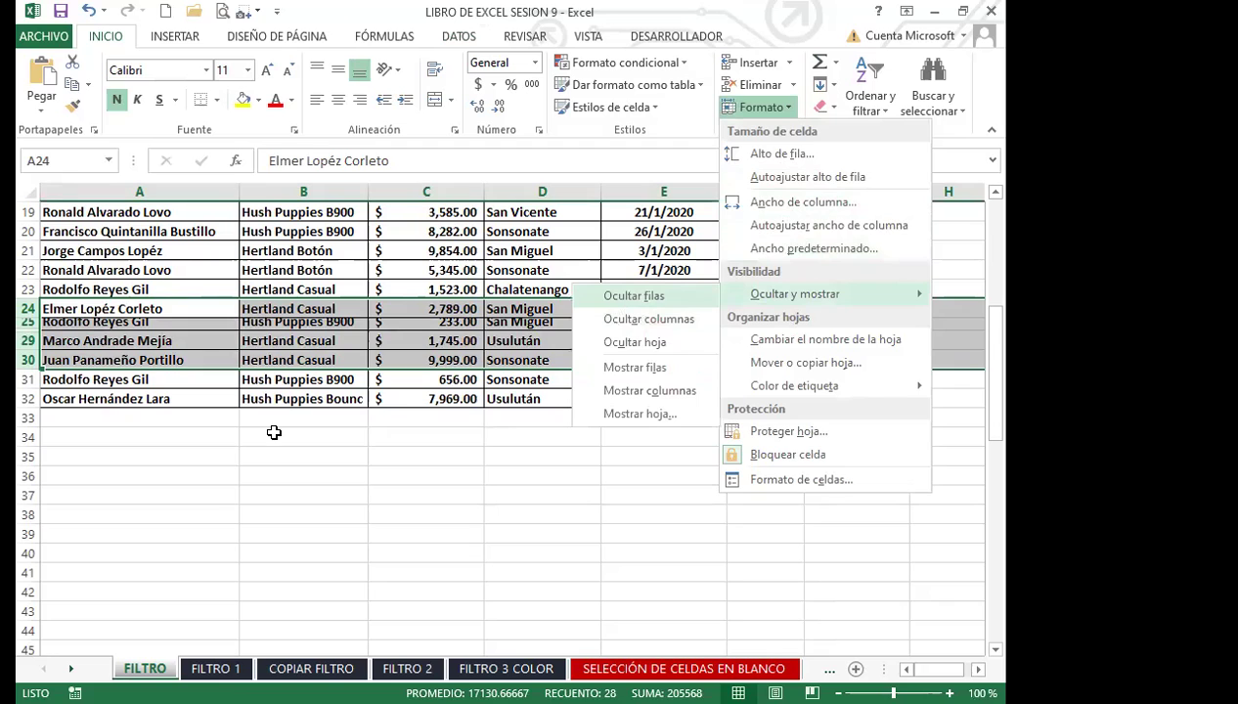
left_click_drag(273, 432, 137, 403)
scroll(39, 382, "up", 1)
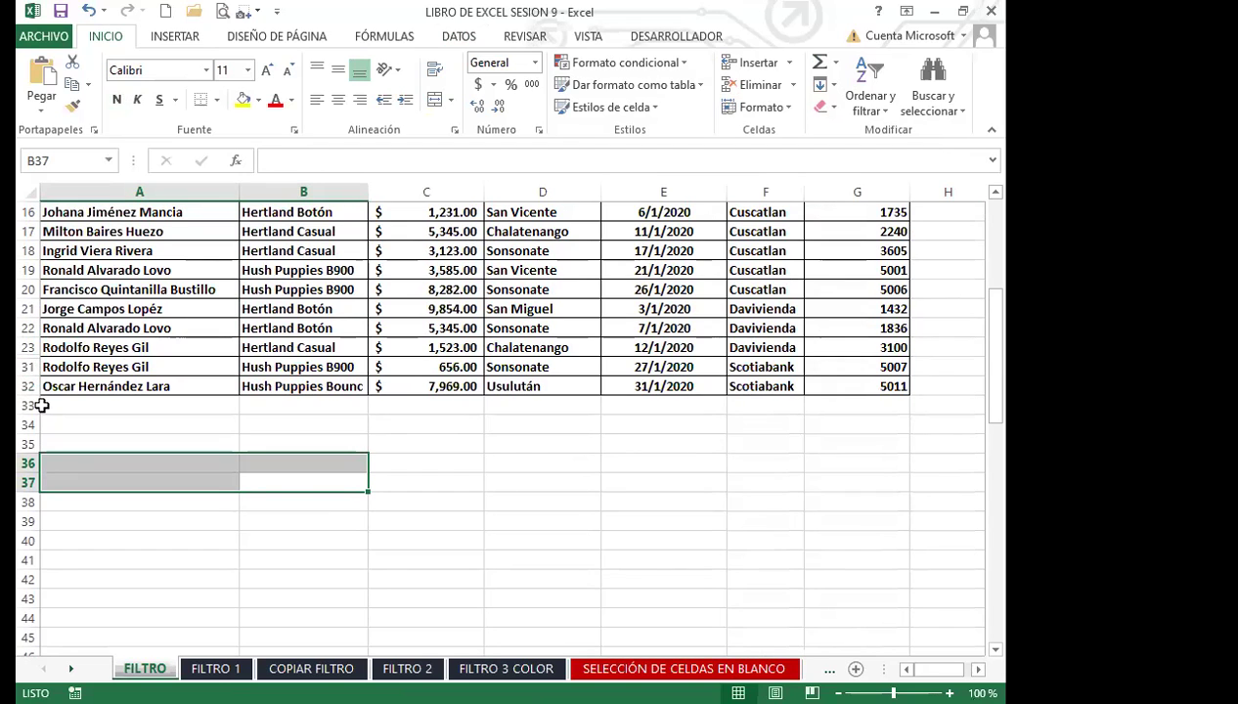
Step: Copy the whole filtered FILTRO 1 sheet and paste it into the COPIAR FILTRO sheet
left_click(186, 671)
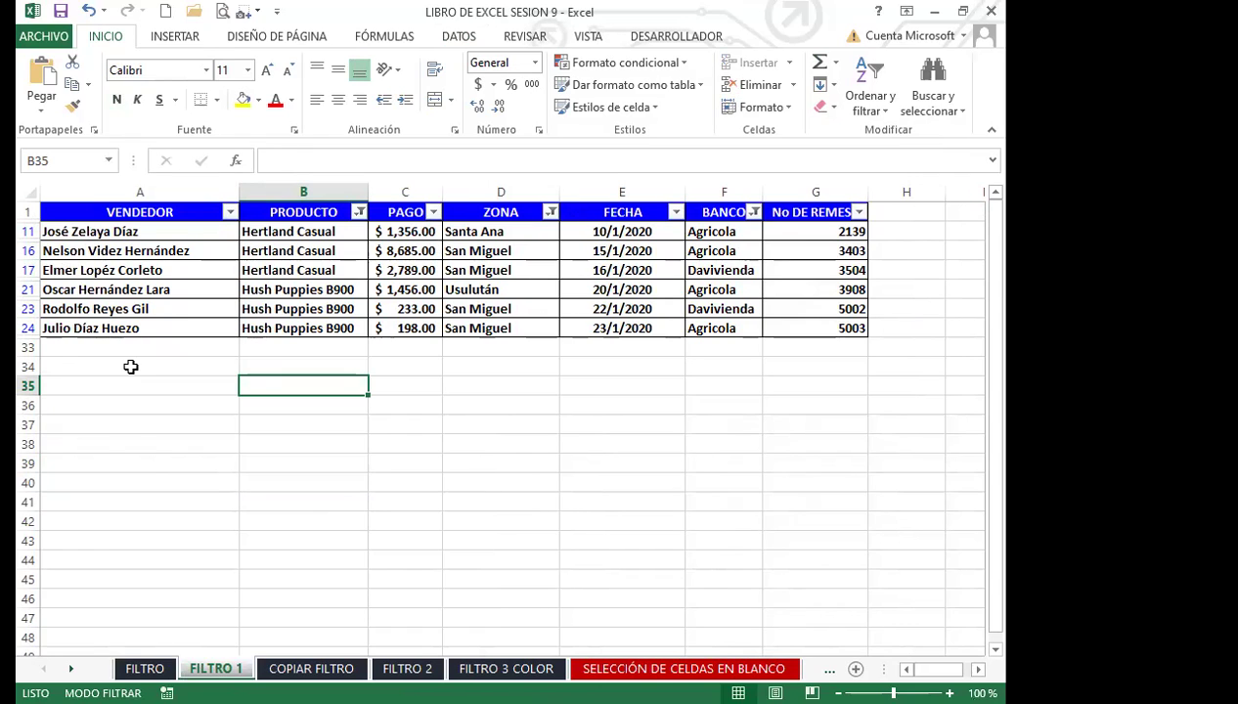
left_click(34, 192)
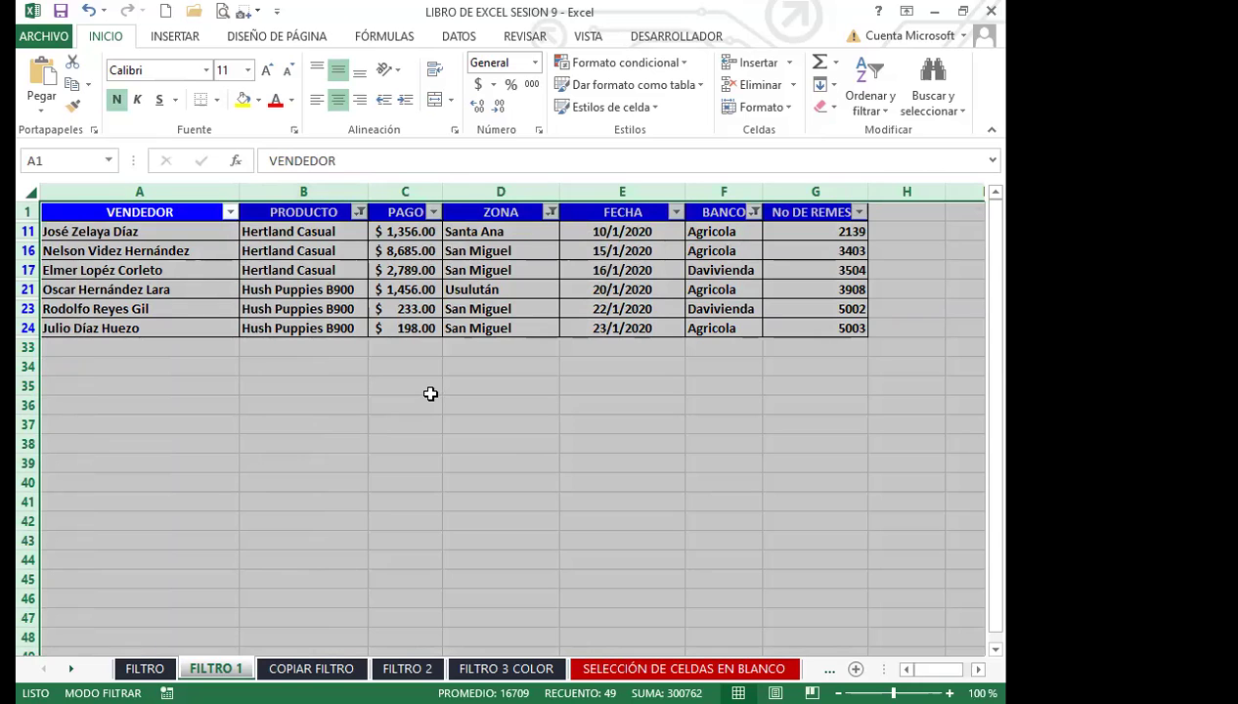
left_click(72, 84)
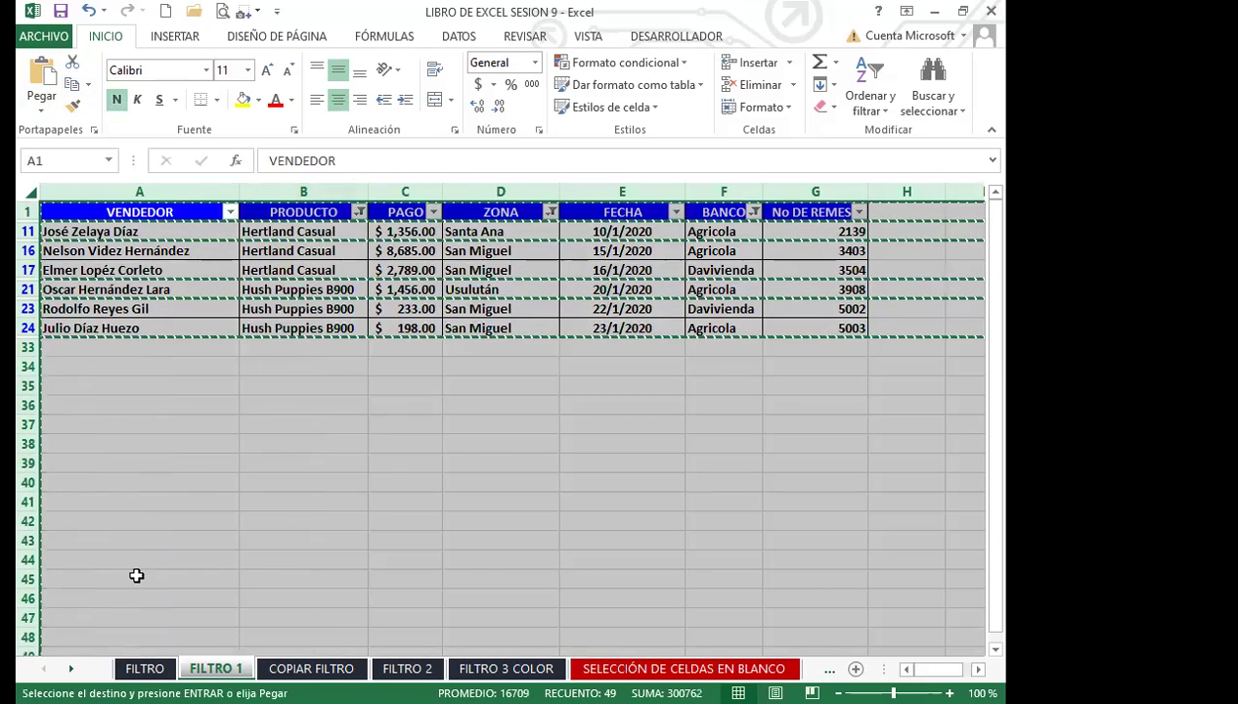
key("ctrl+Page_Down")
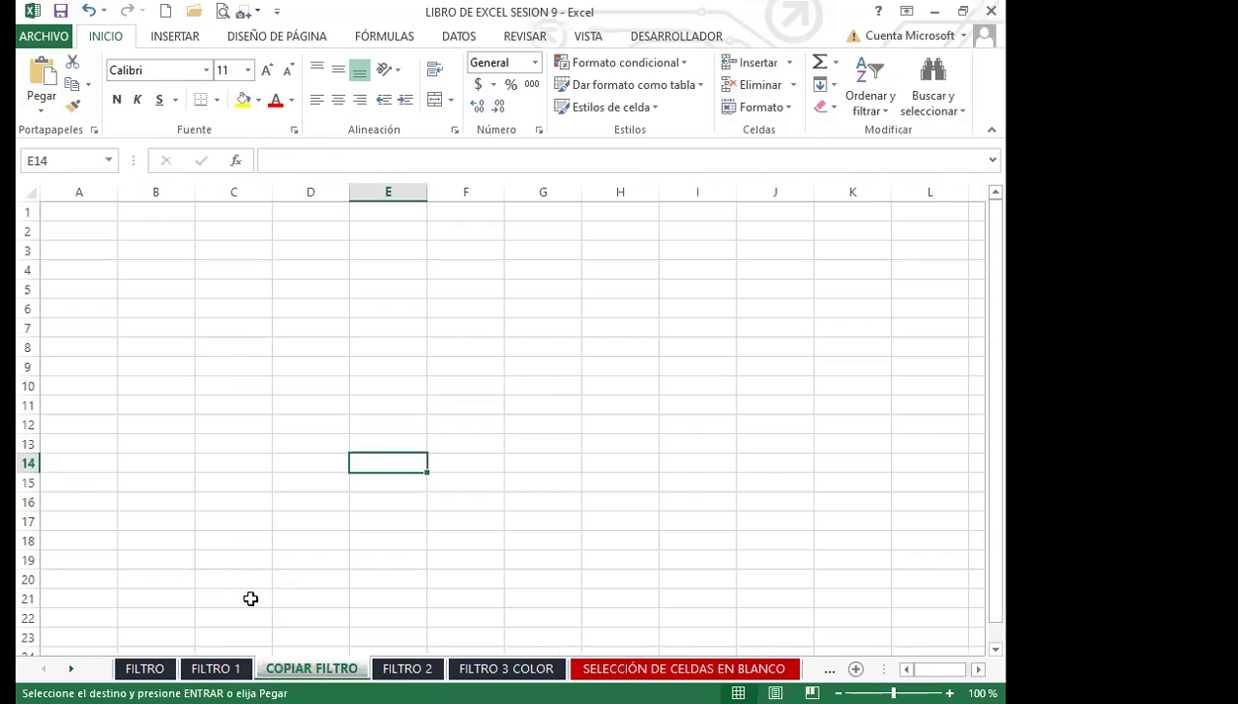
left_click(39, 90)
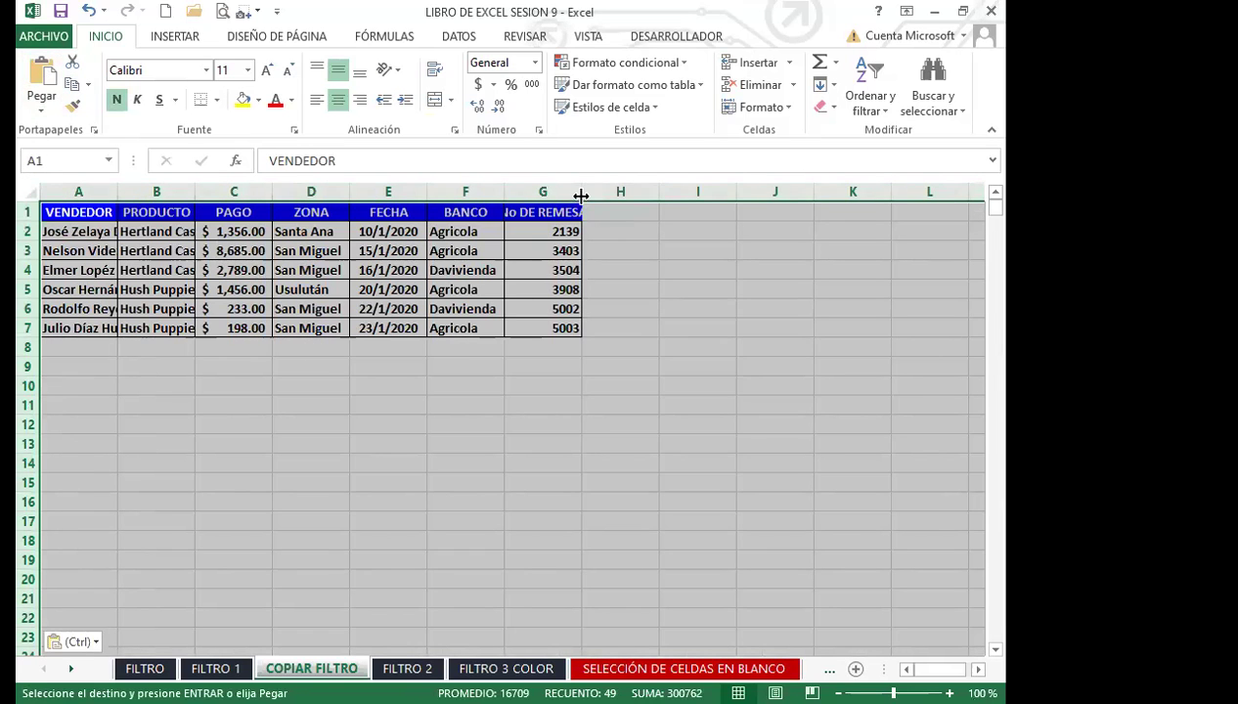
Step: Autofit the No DE REMESA, VENDEDOR and PRODUCTO columns on the COPIAR FILTRO sheet
double_click(614, 192)
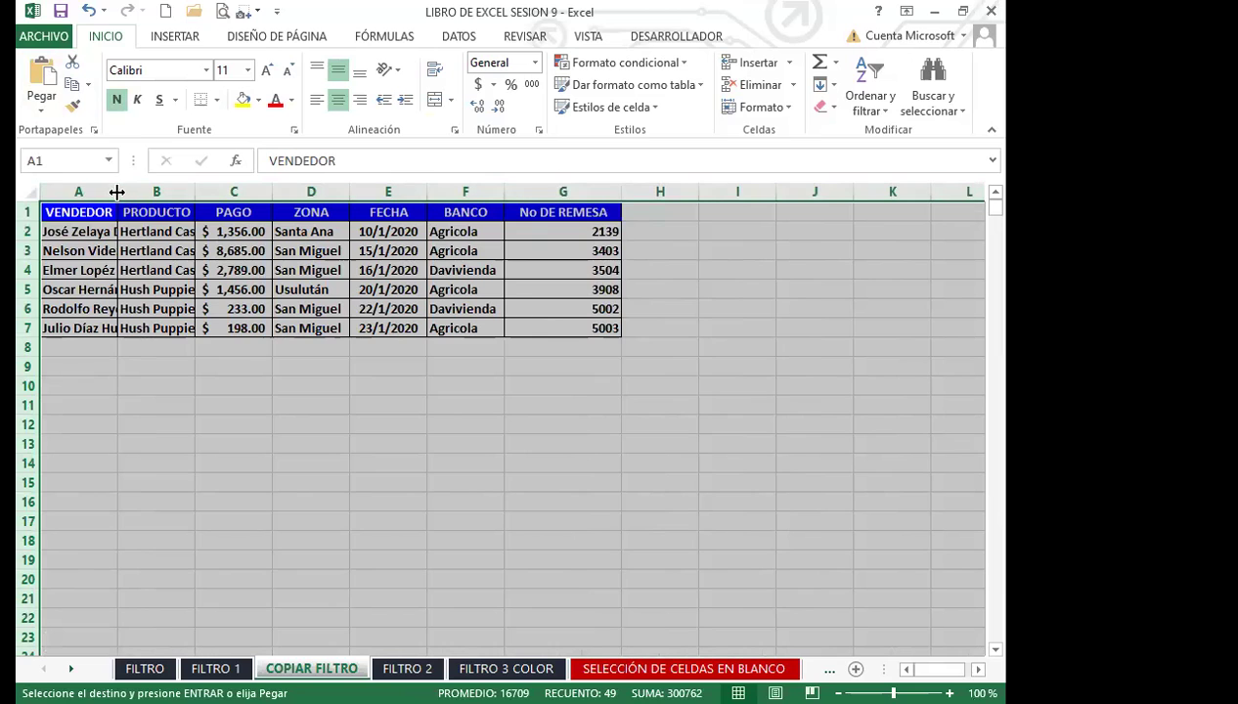
double_click(117, 191)
double_click(275, 192)
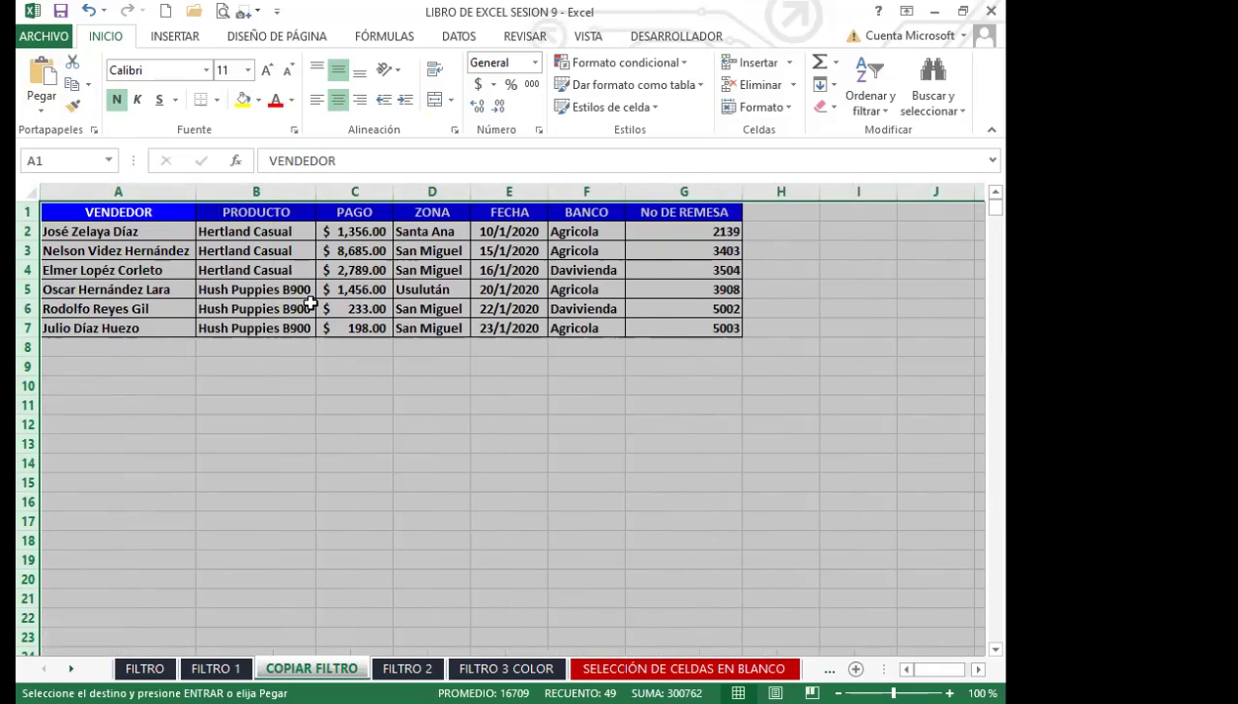
left_click(192, 384)
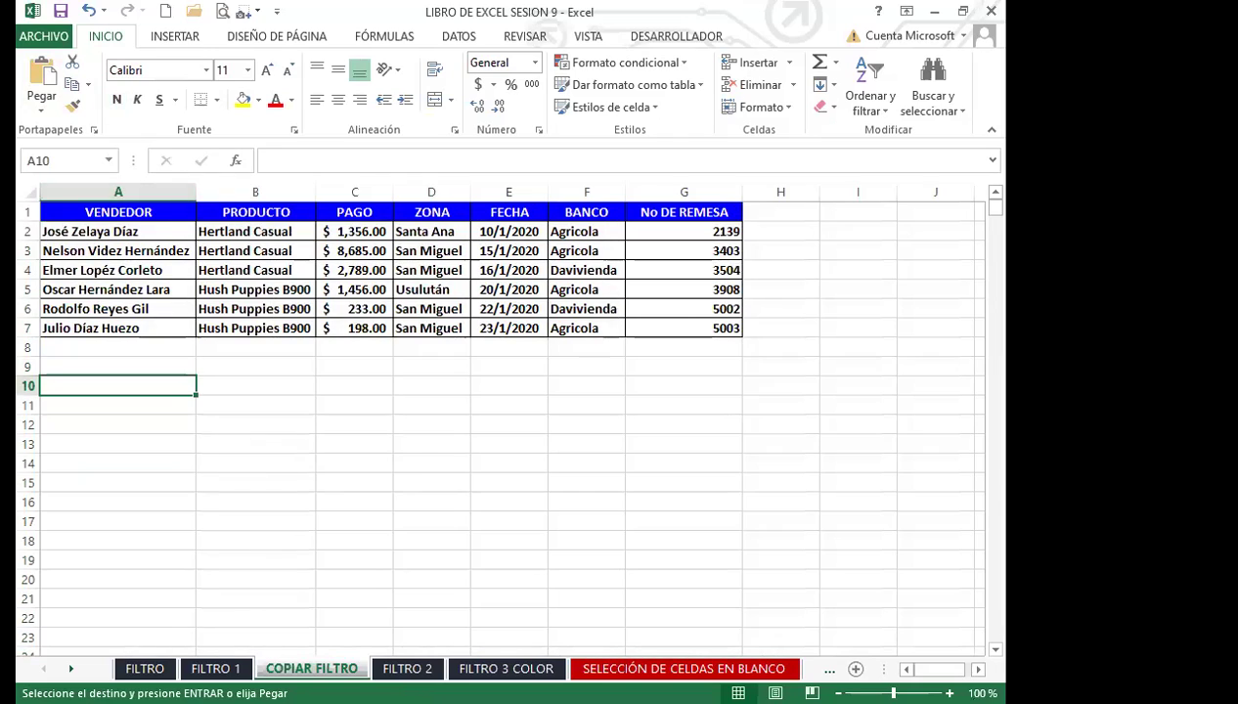
Step: Review the unfiltered sales table on the FILTRO 2 sheet, and return to FILTRO 1
left_click(216, 668)
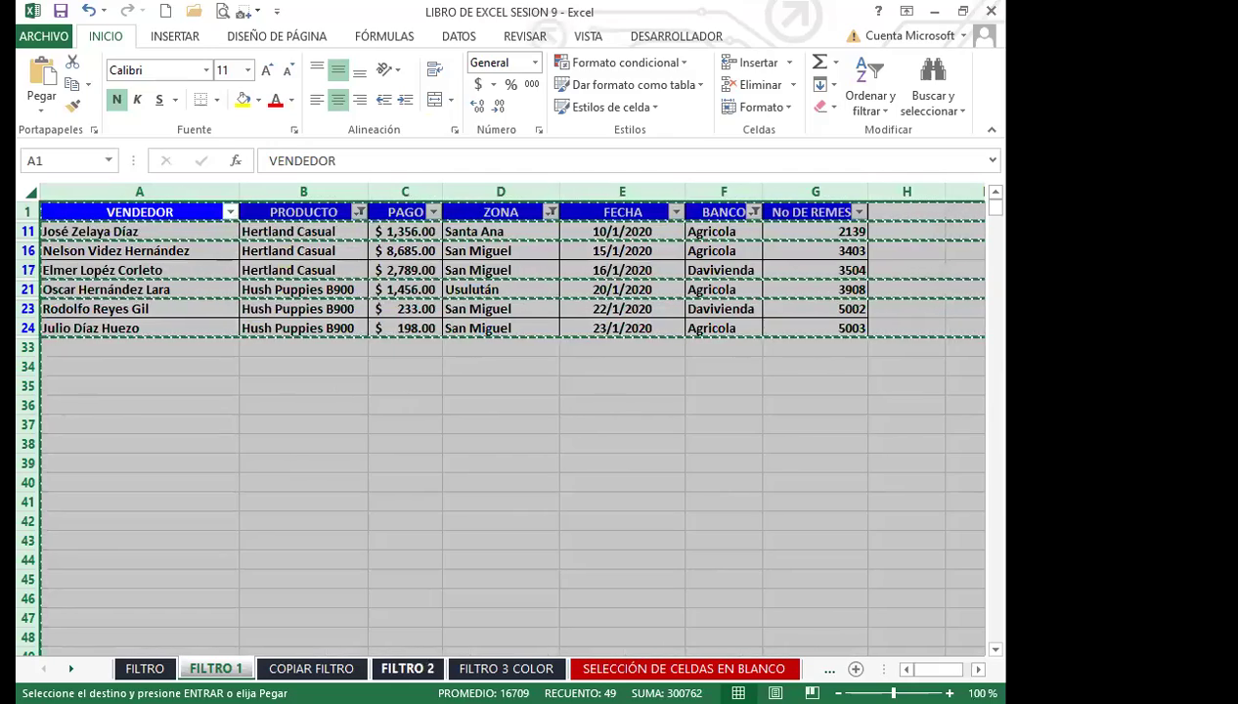
left_click(407, 668)
left_click(31, 191)
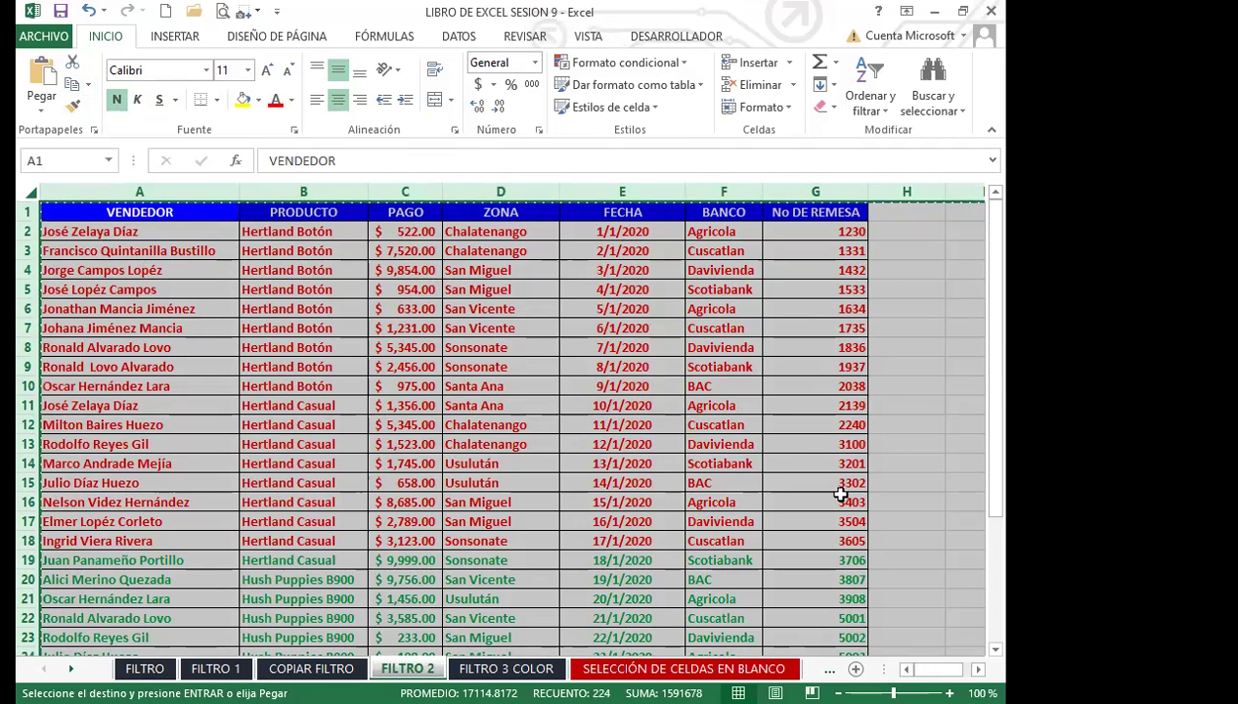
left_click(213, 669)
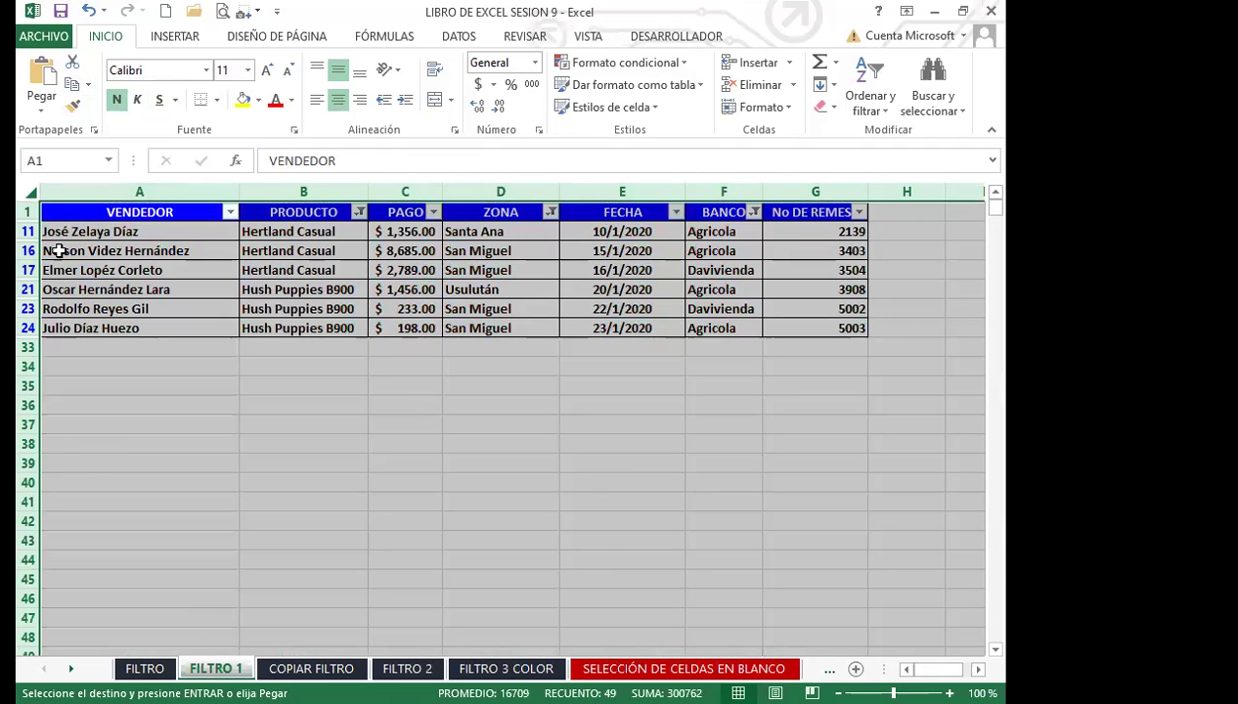
Step: Try to copy the entire filtered FILTRO 1 sheet and paste it at cell A72 of the same sheet
left_click(73, 84)
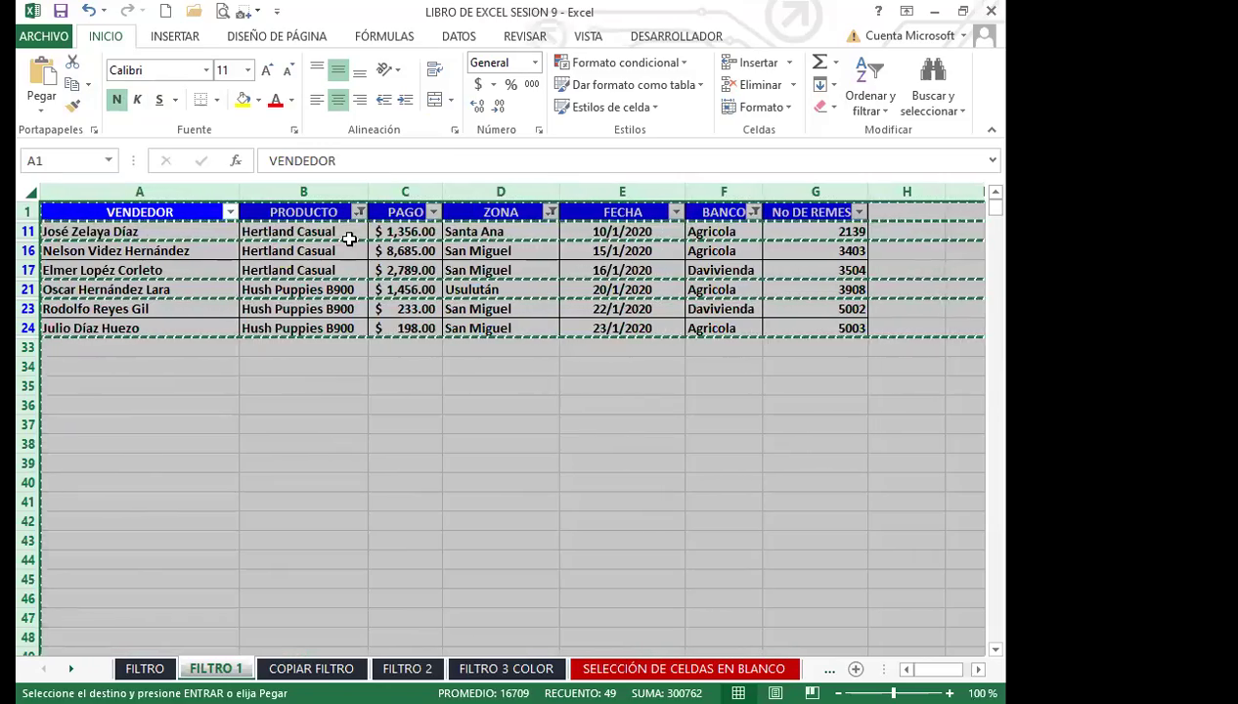
left_click(308, 668)
left_click(324, 387)
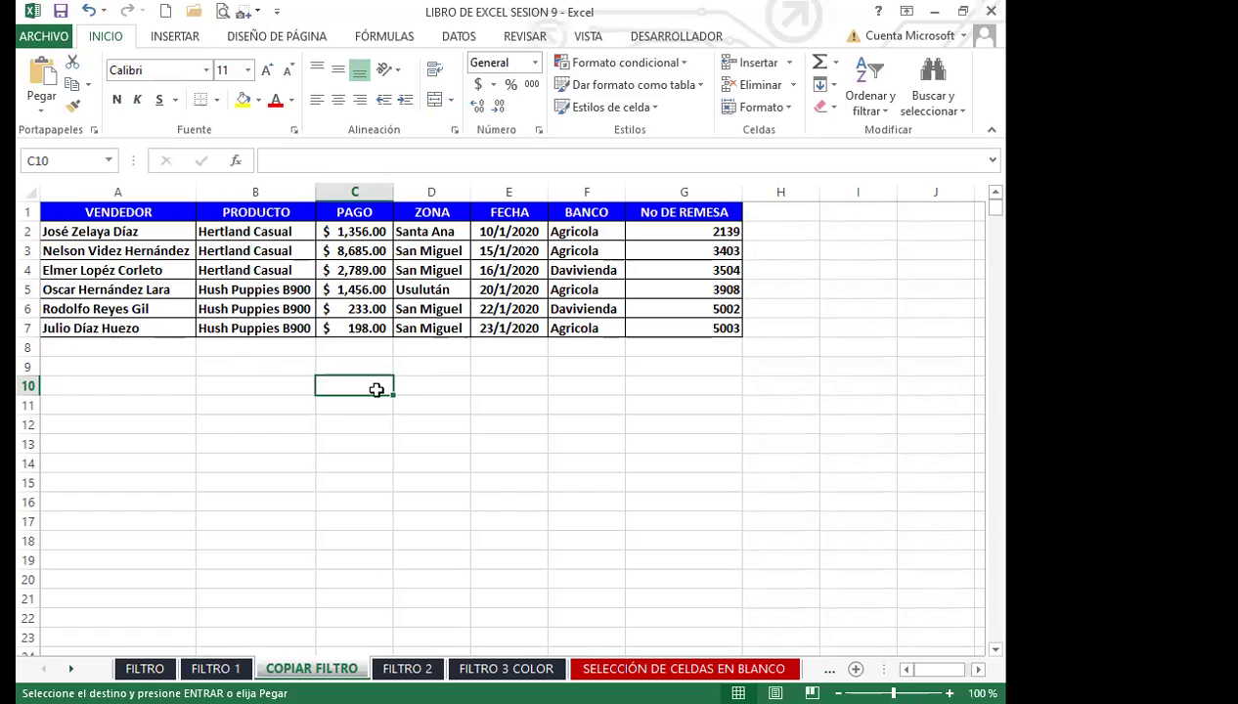
left_click(277, 367)
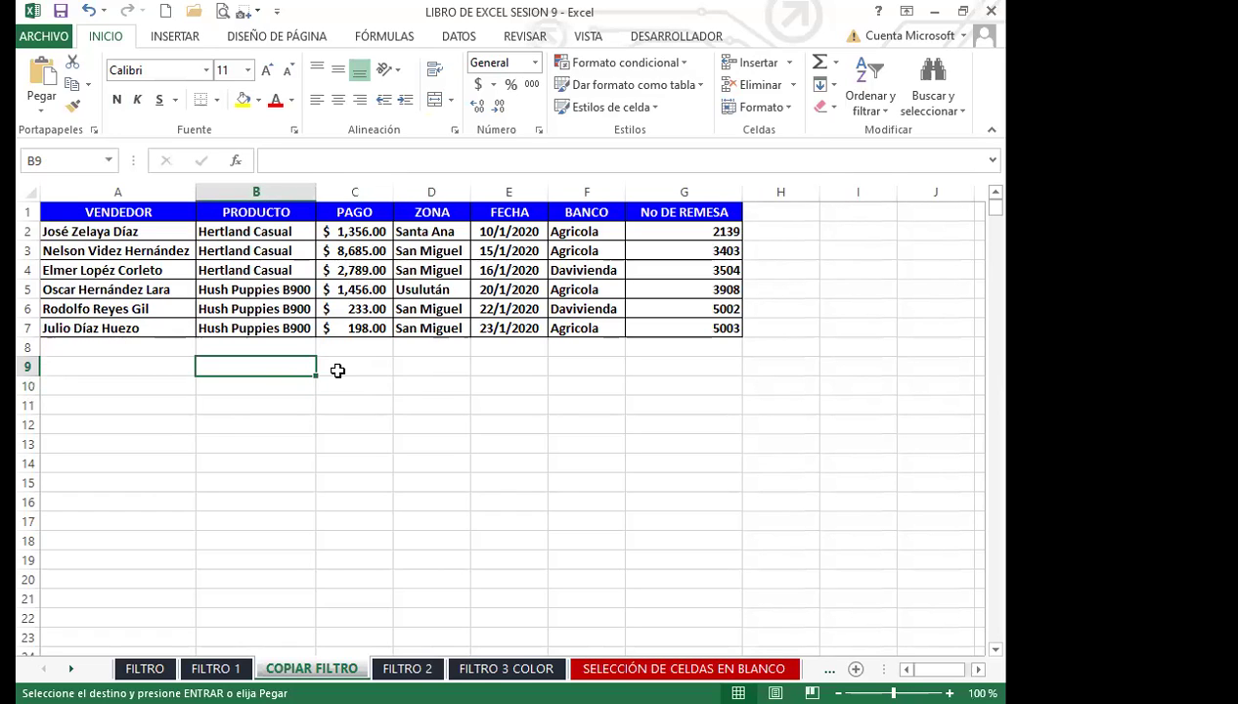
key("ctrl+Page_Up")
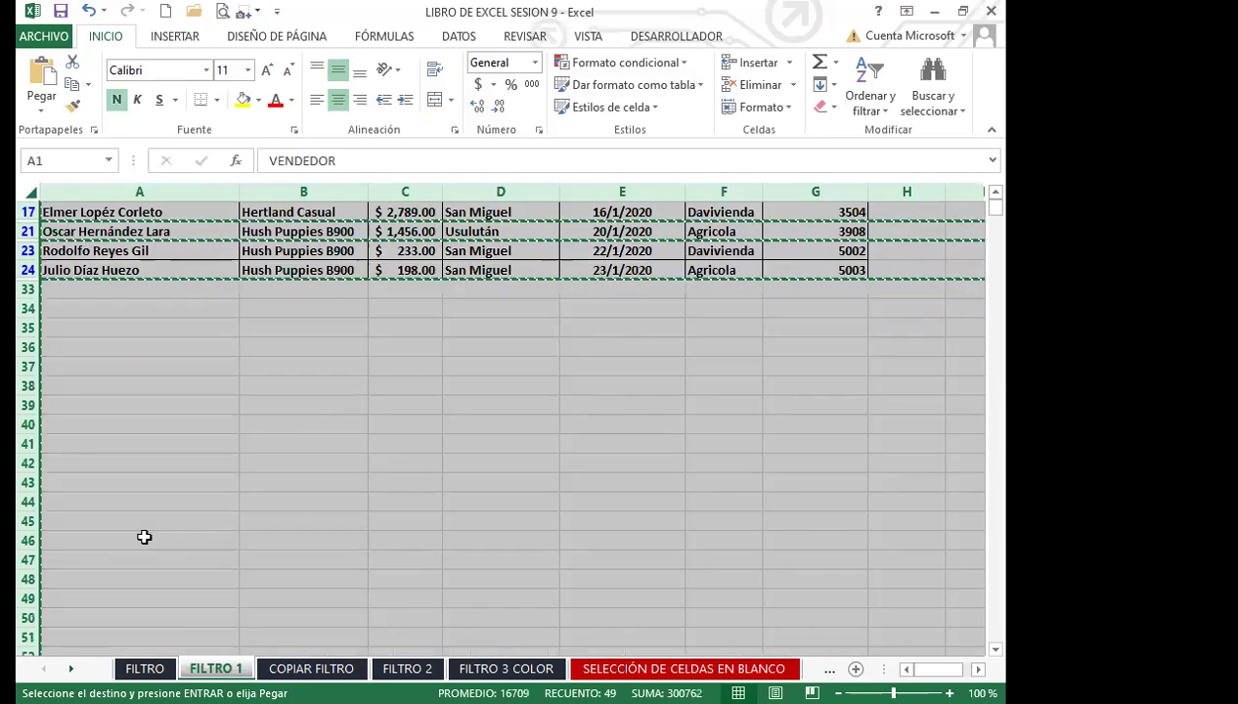
scroll(107, 587, "down", 12)
left_click(103, 558)
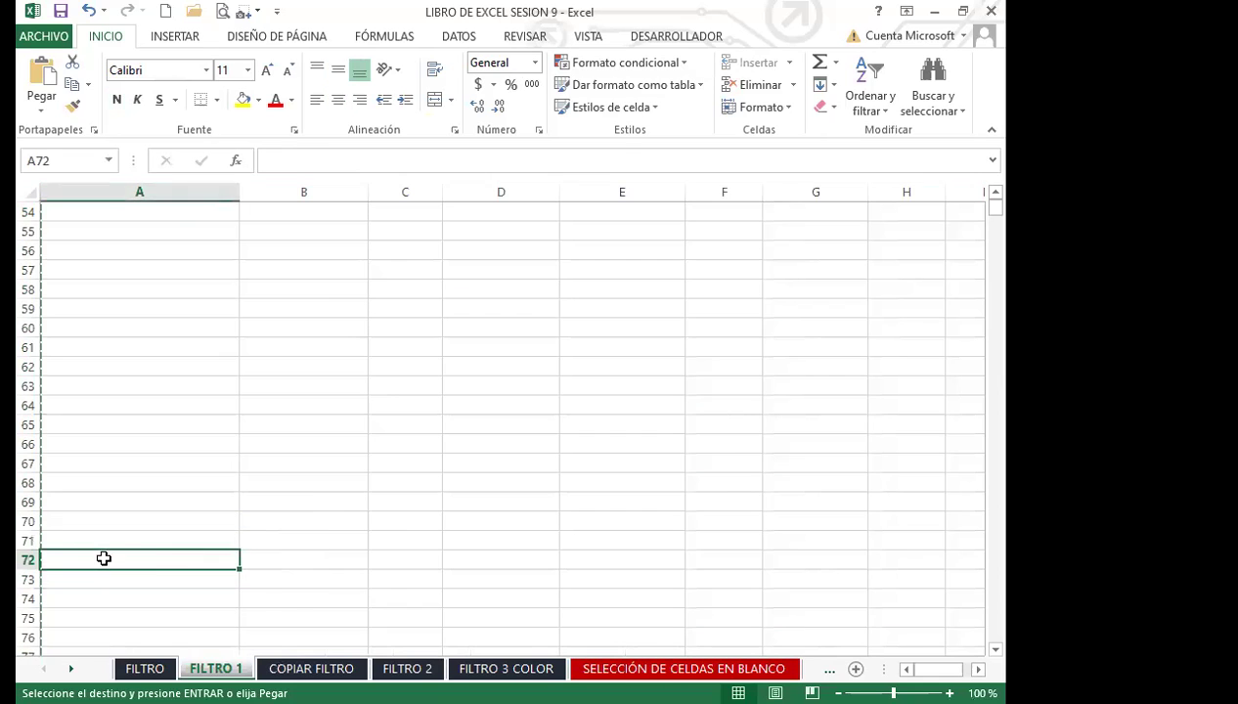
left_click(42, 74)
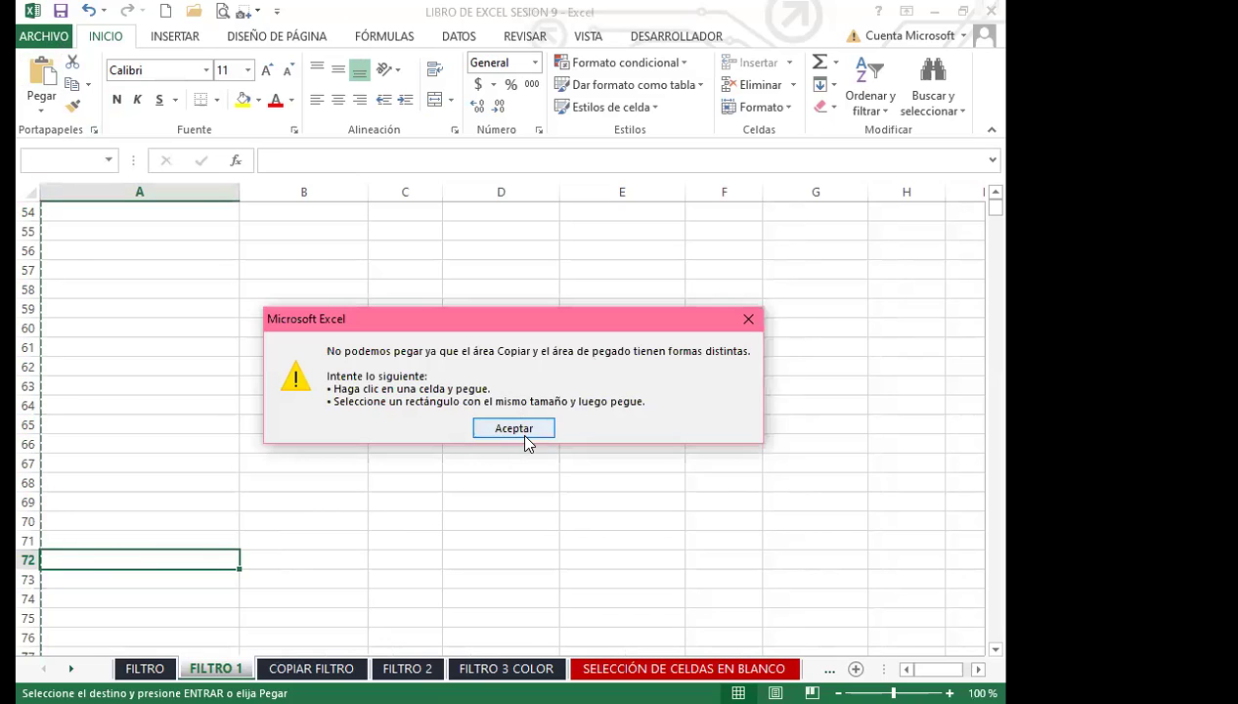
left_click(514, 428)
left_click(101, 538)
Step: Copy the filtered range A1:G33 on FILTRO 1 and paste it at cell A85 of the same sheet
scroll(80, 391, "up", 5)
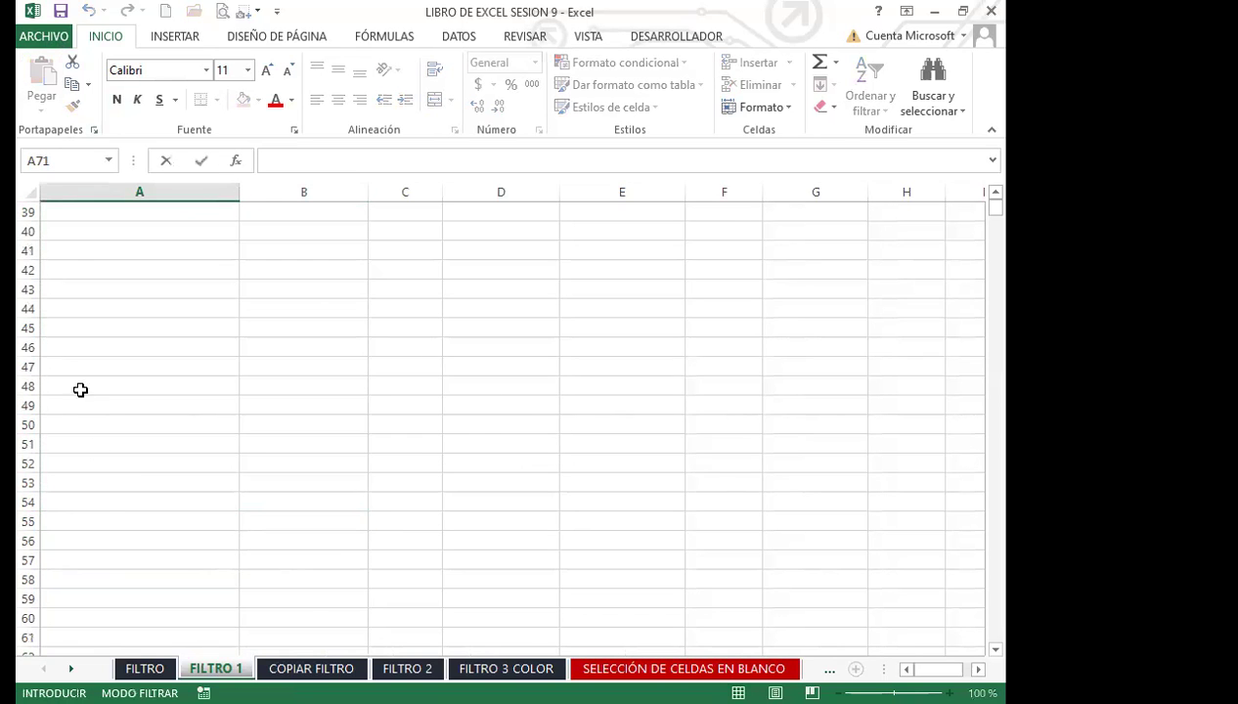
scroll(80, 390, "up", 5)
left_click_drag(199, 212, 790, 334)
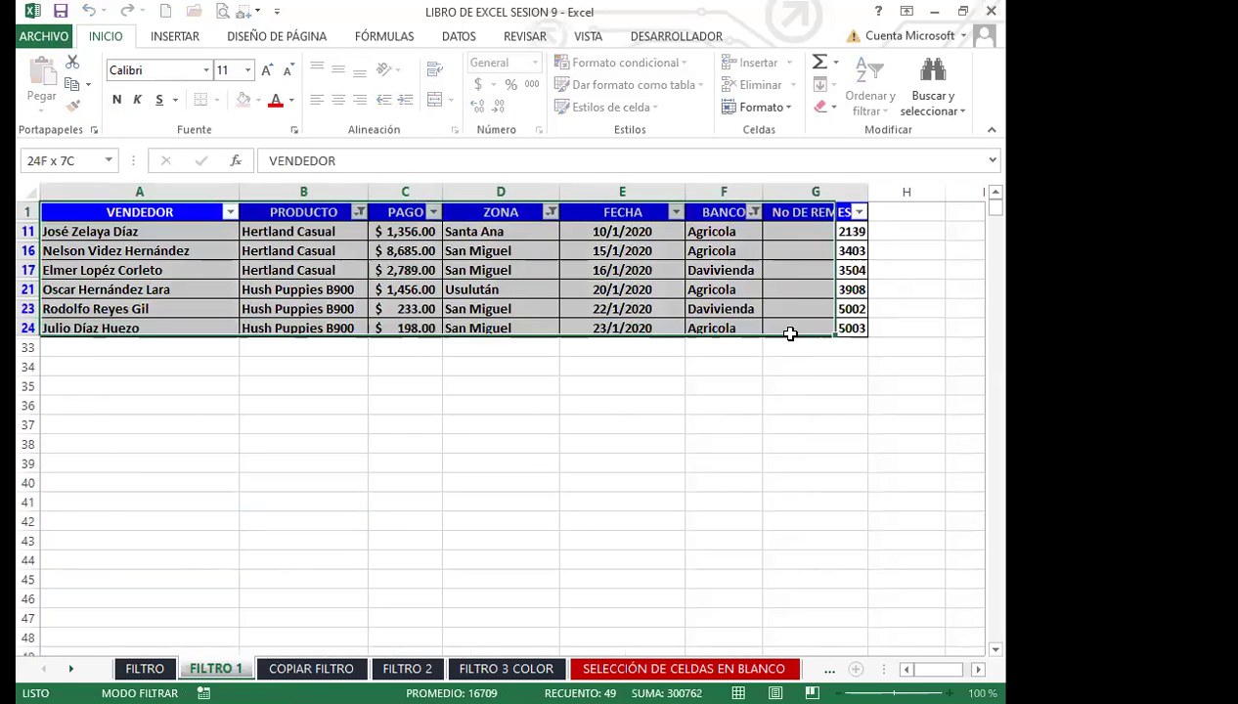
left_click_drag(133, 211, 844, 345)
key("ctrl+c")
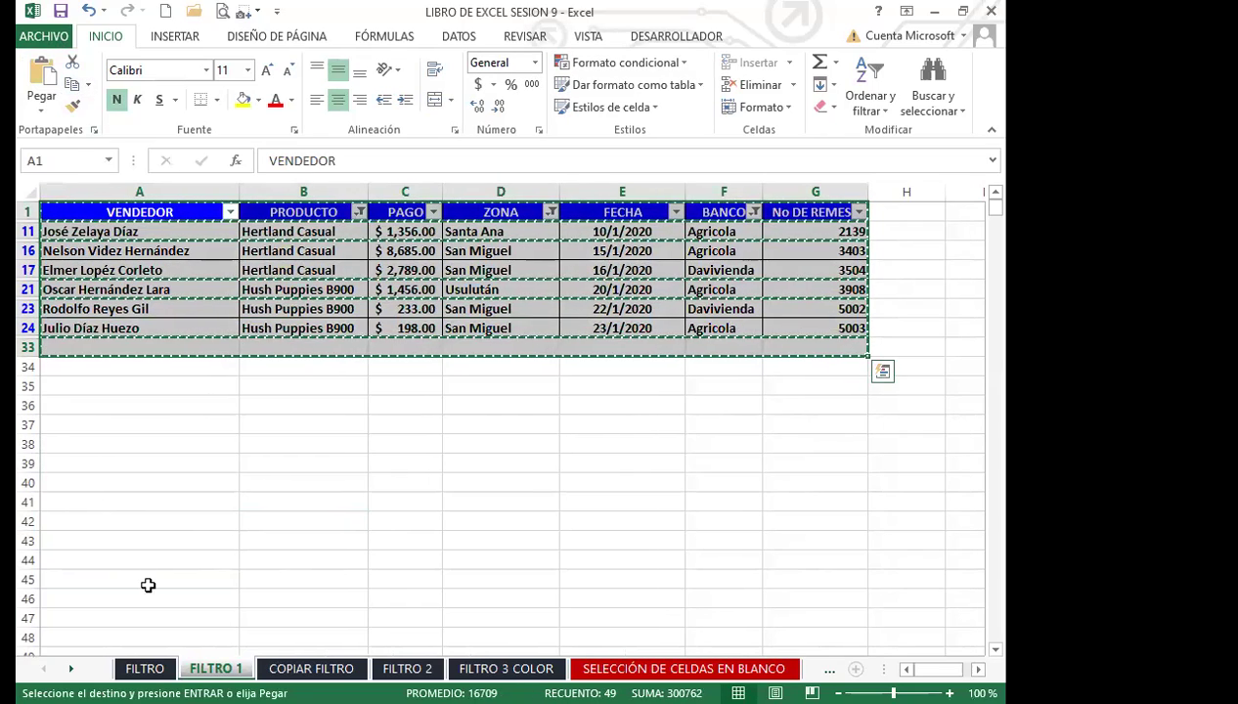
scroll(116, 607, "down", 6)
left_click(117, 607)
scroll(108, 592, "down", 5)
left_click(100, 577)
left_click(41, 77)
scroll(241, 480, "down", 3)
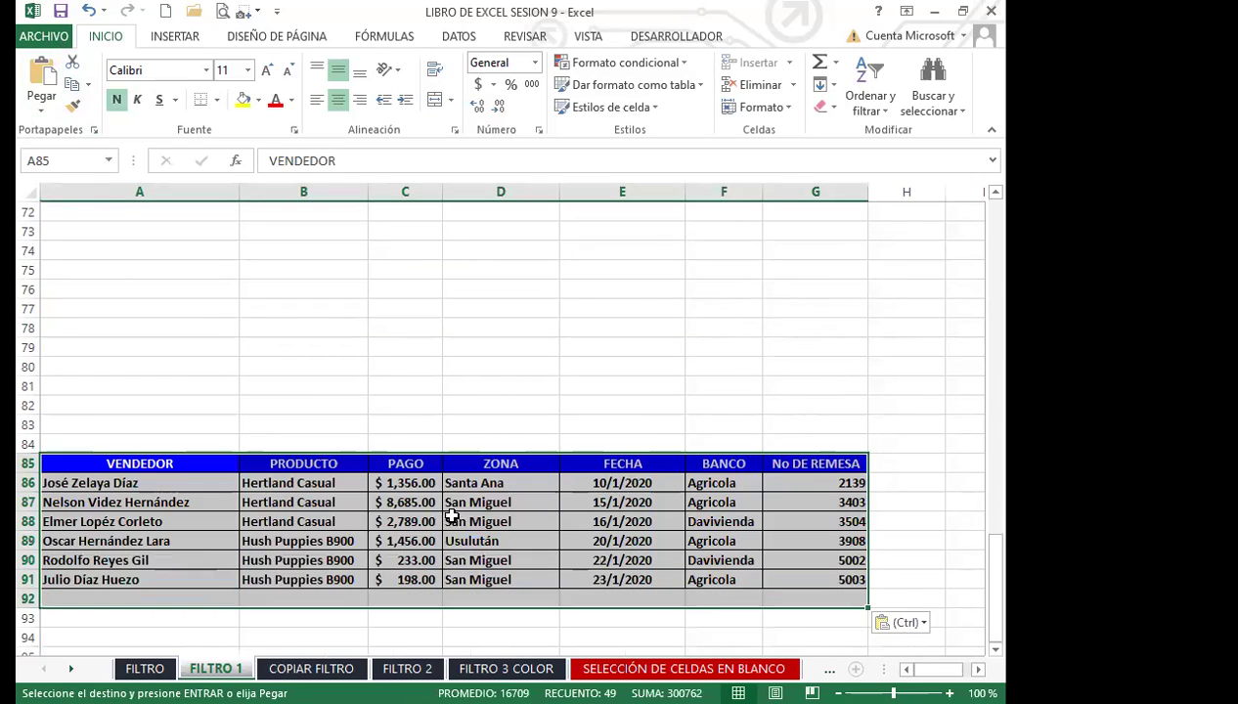
double_click(479, 578)
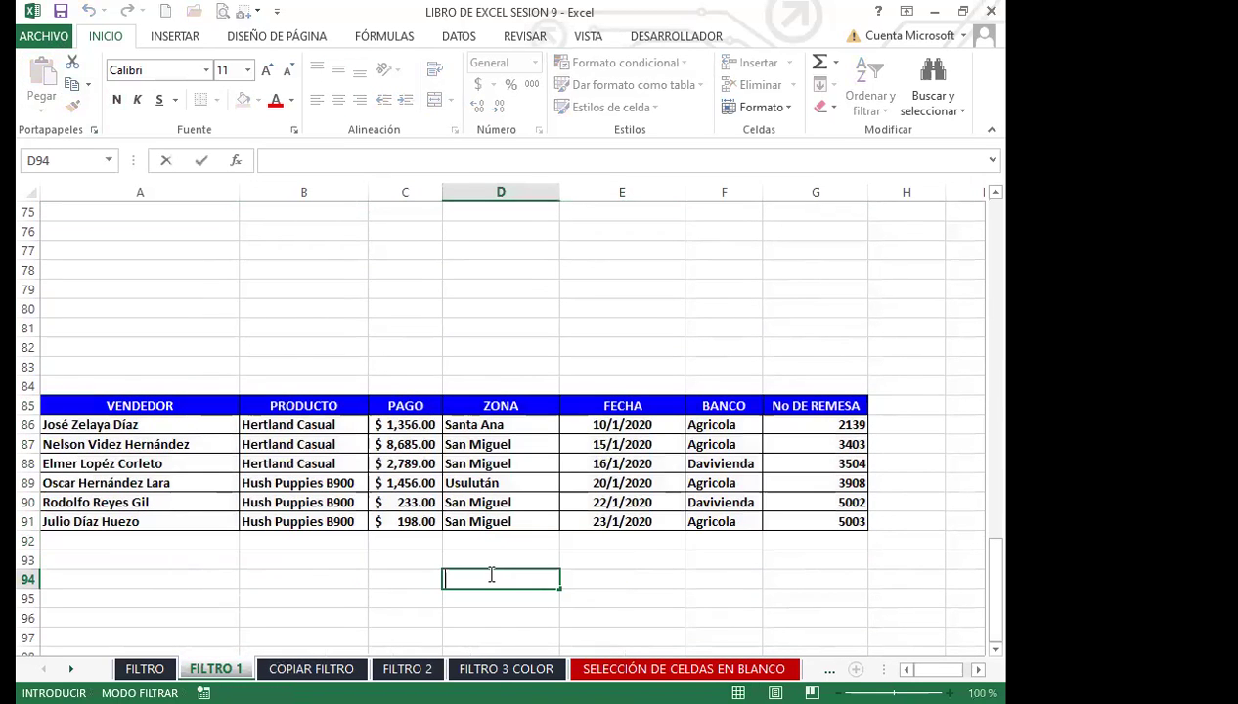
key("ctrl+z")
scroll(317, 446, "up", 18)
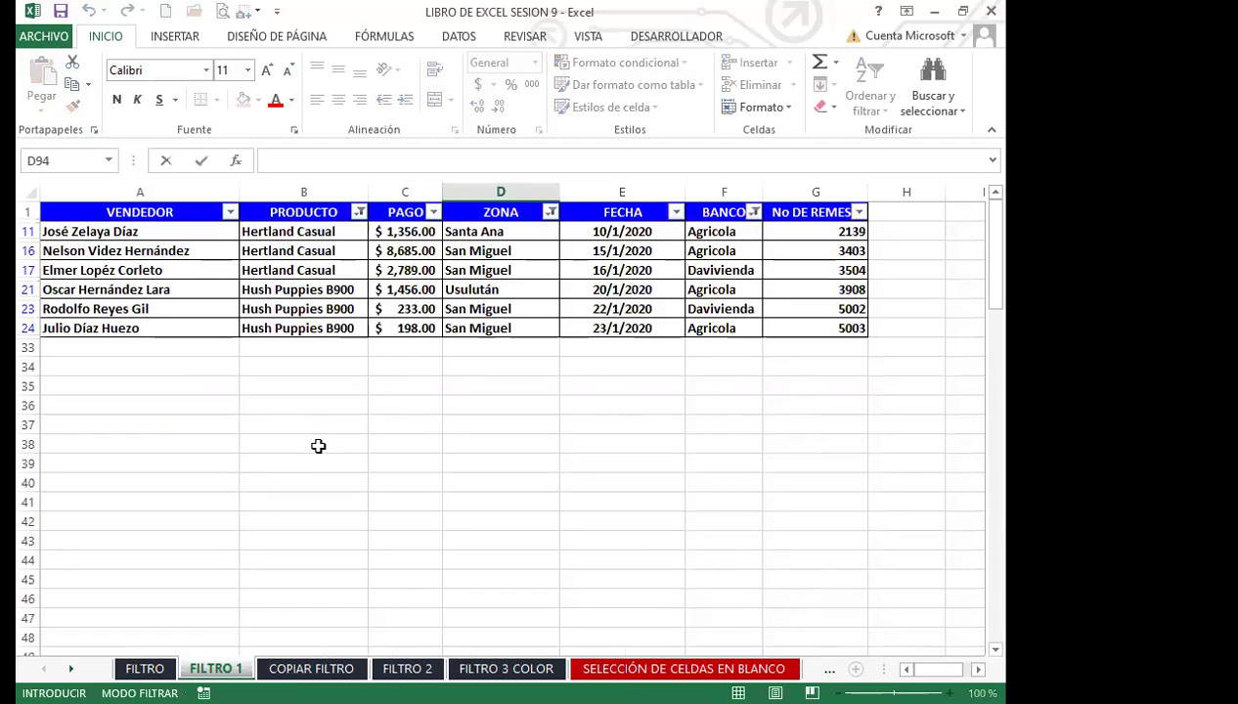
left_click(280, 273)
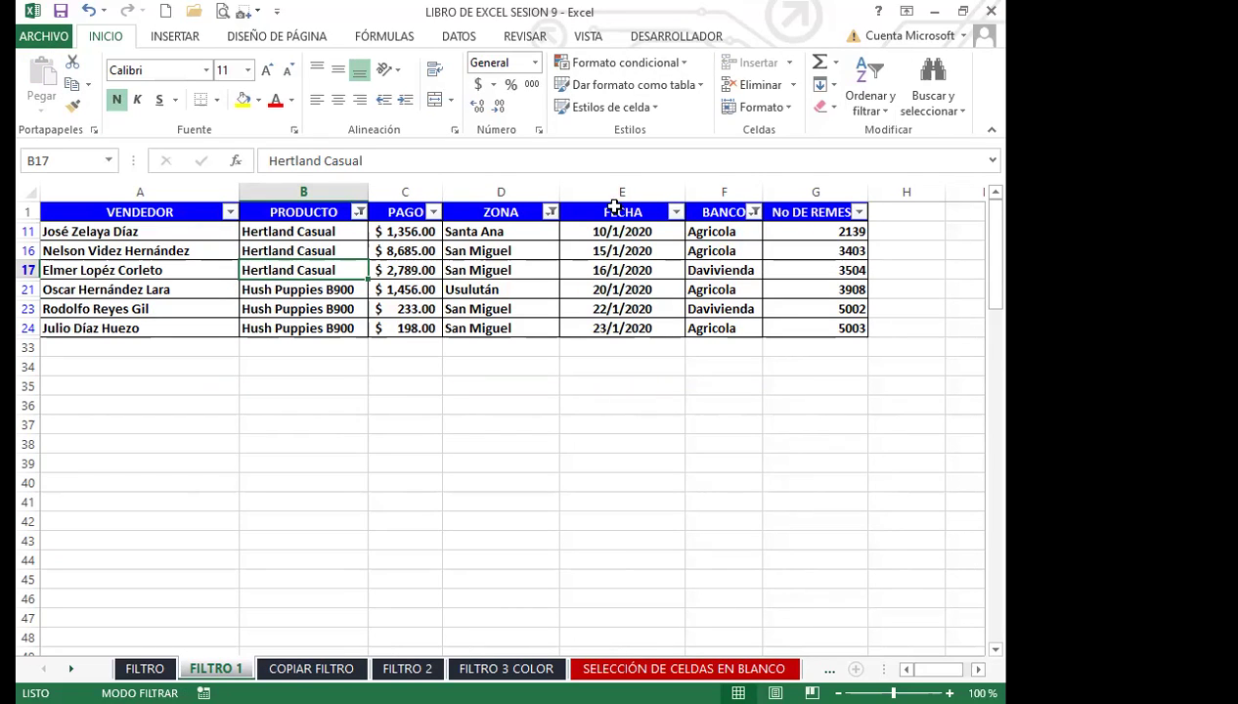
left_click(302, 210)
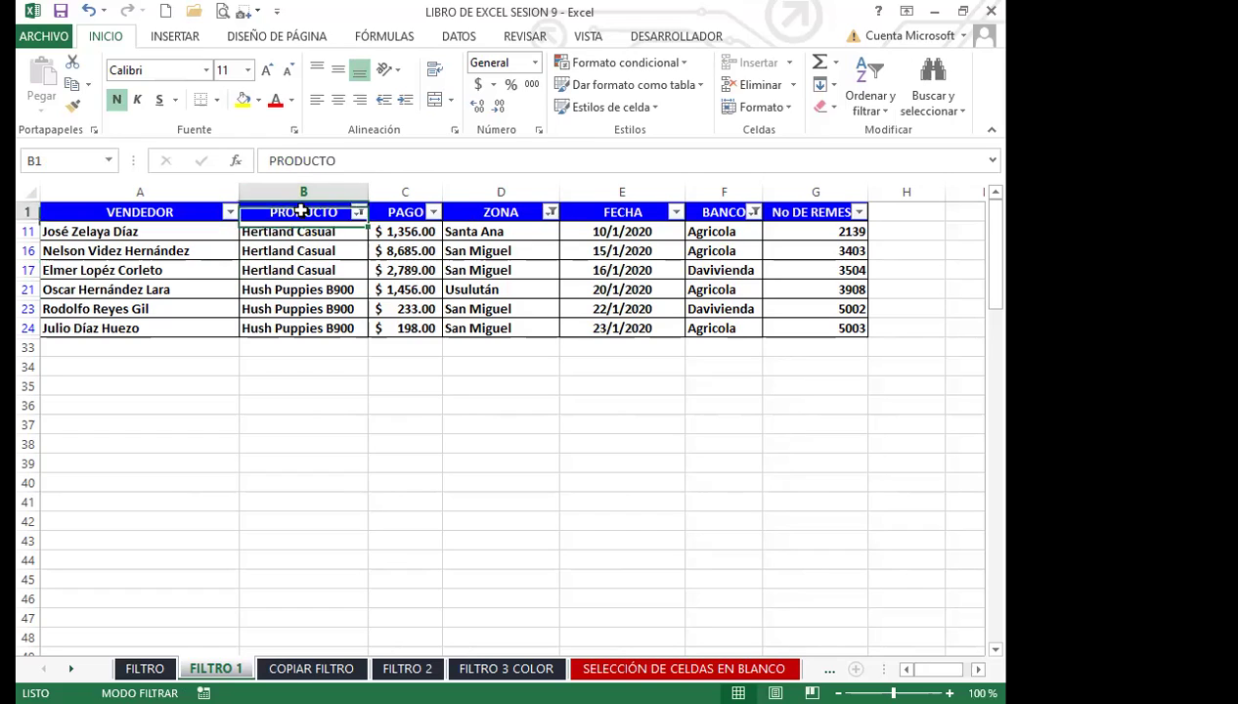
left_click(300, 251)
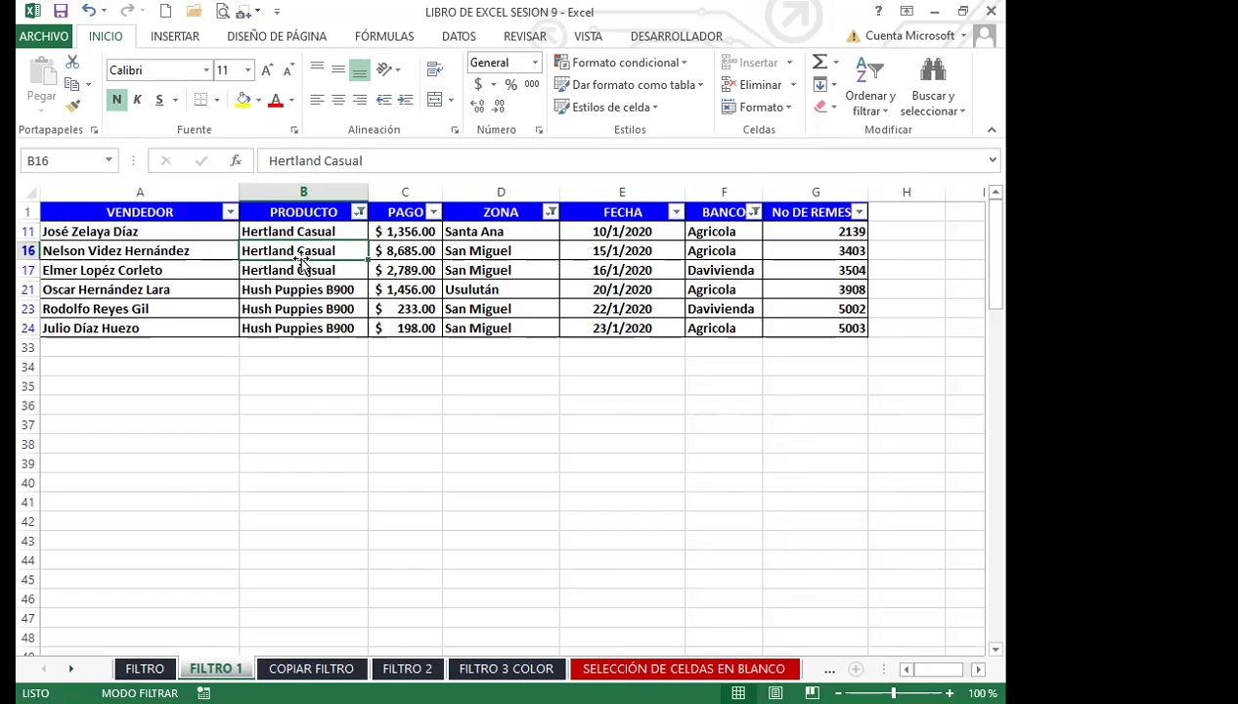
left_click(321, 270)
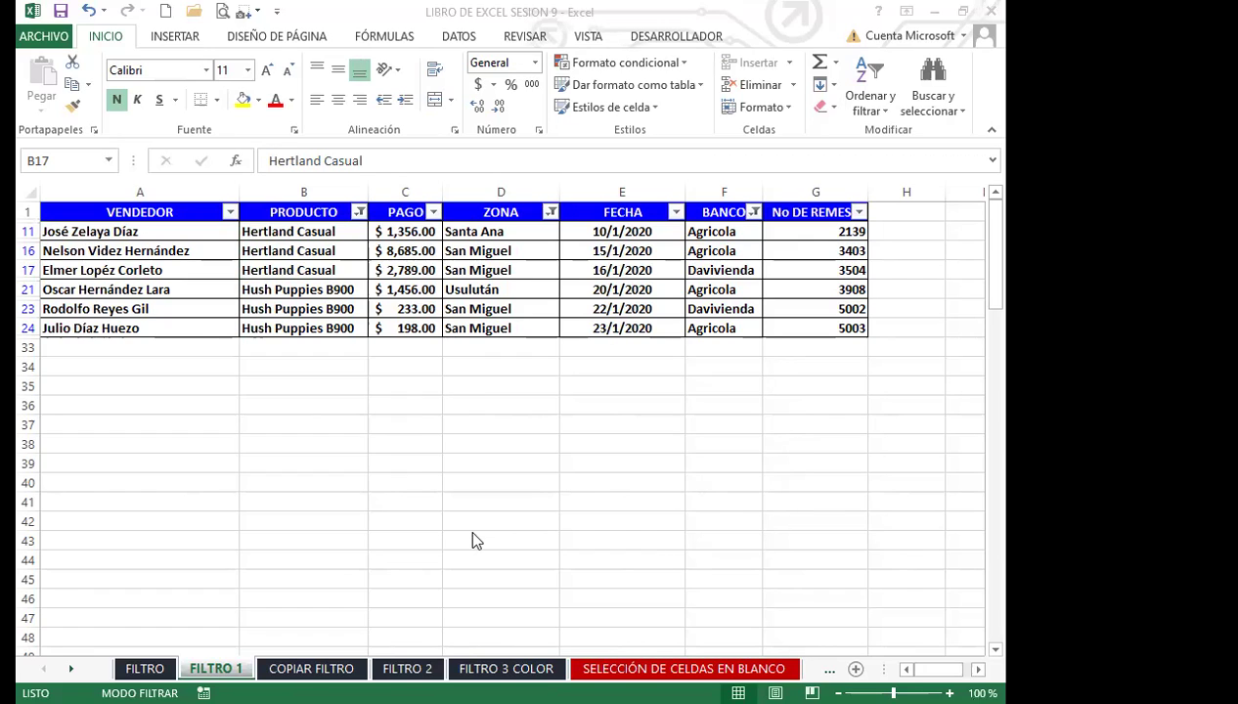
left_click(266, 274)
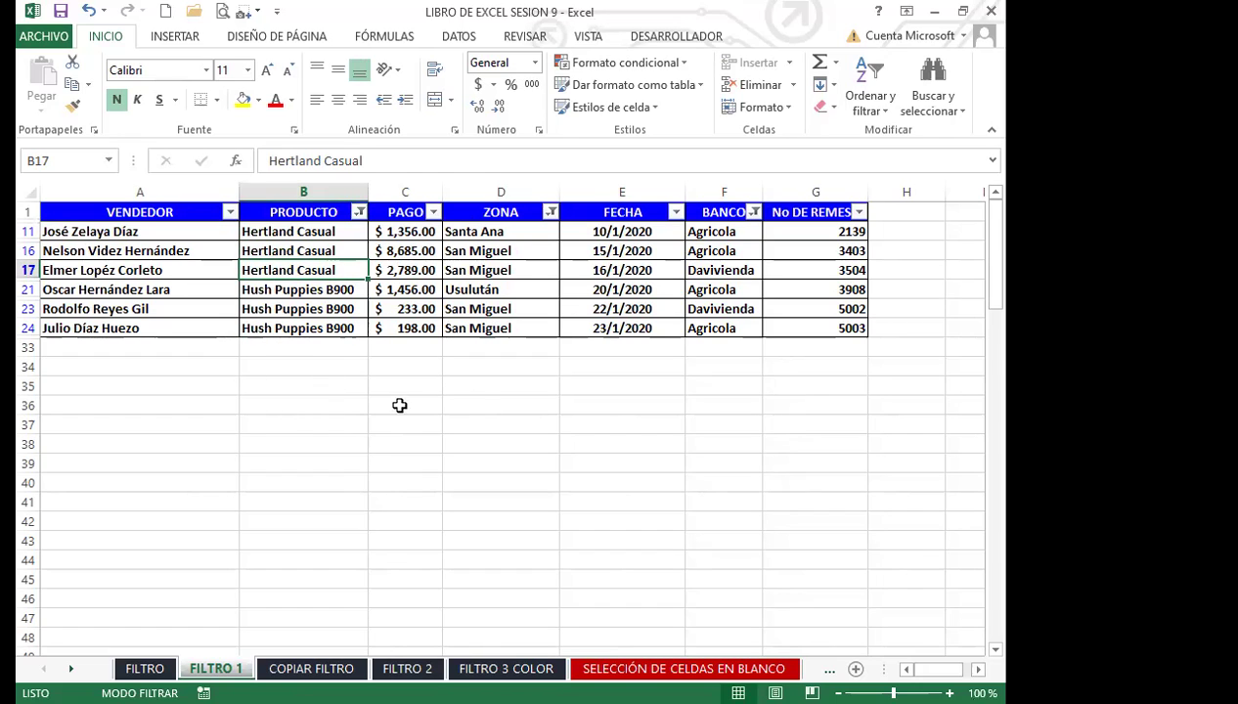
left_click(326, 289)
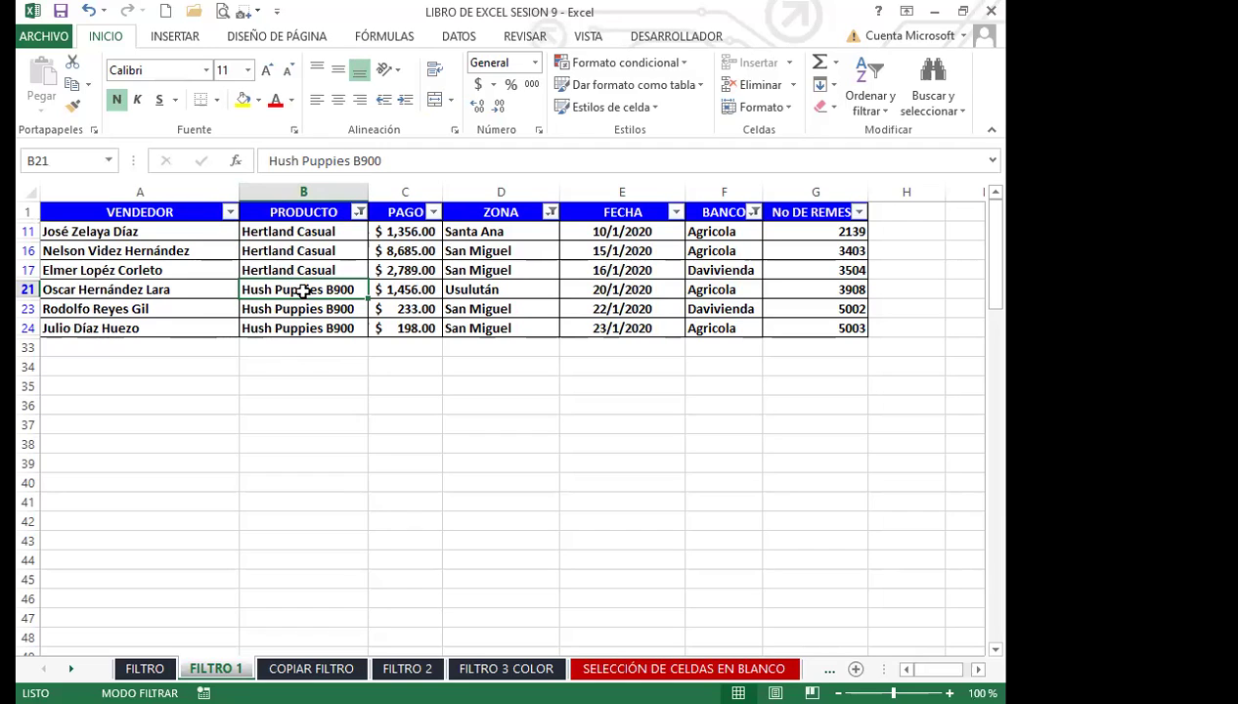
Step: Turn off the Filtro on the FILTRO 1 sales table, and undo the filter removal
left_click(445, 39)
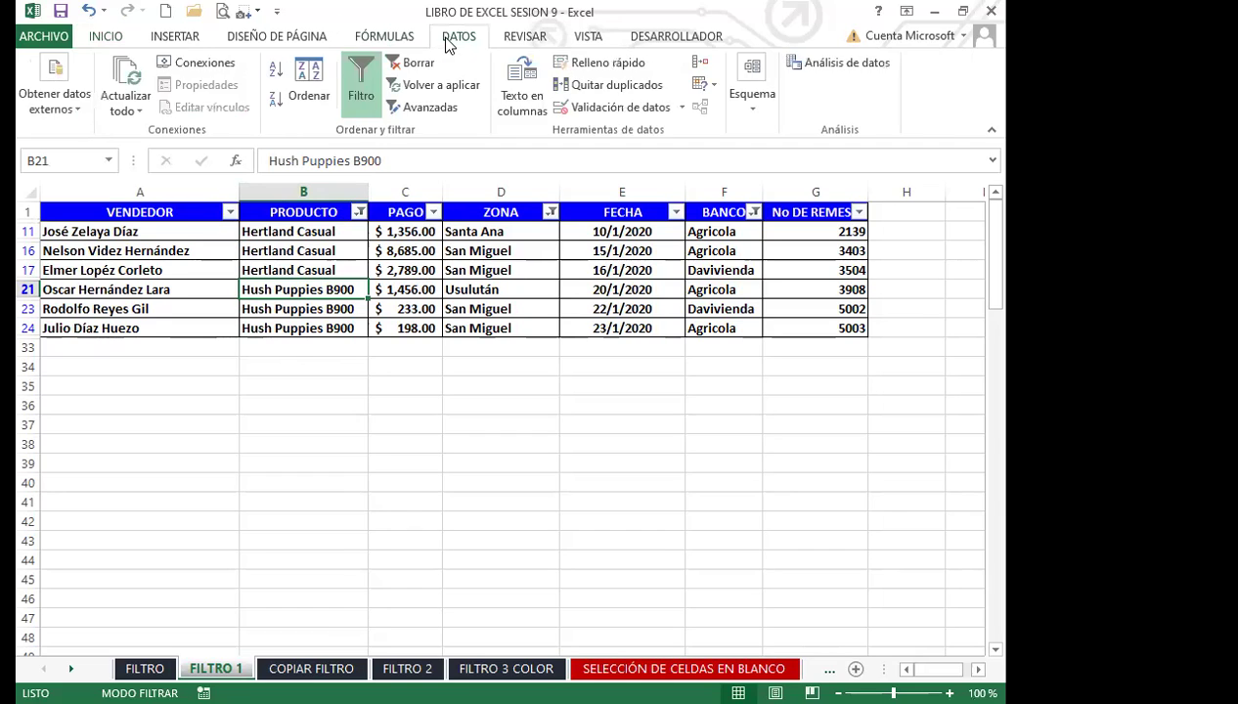
left_click(362, 73)
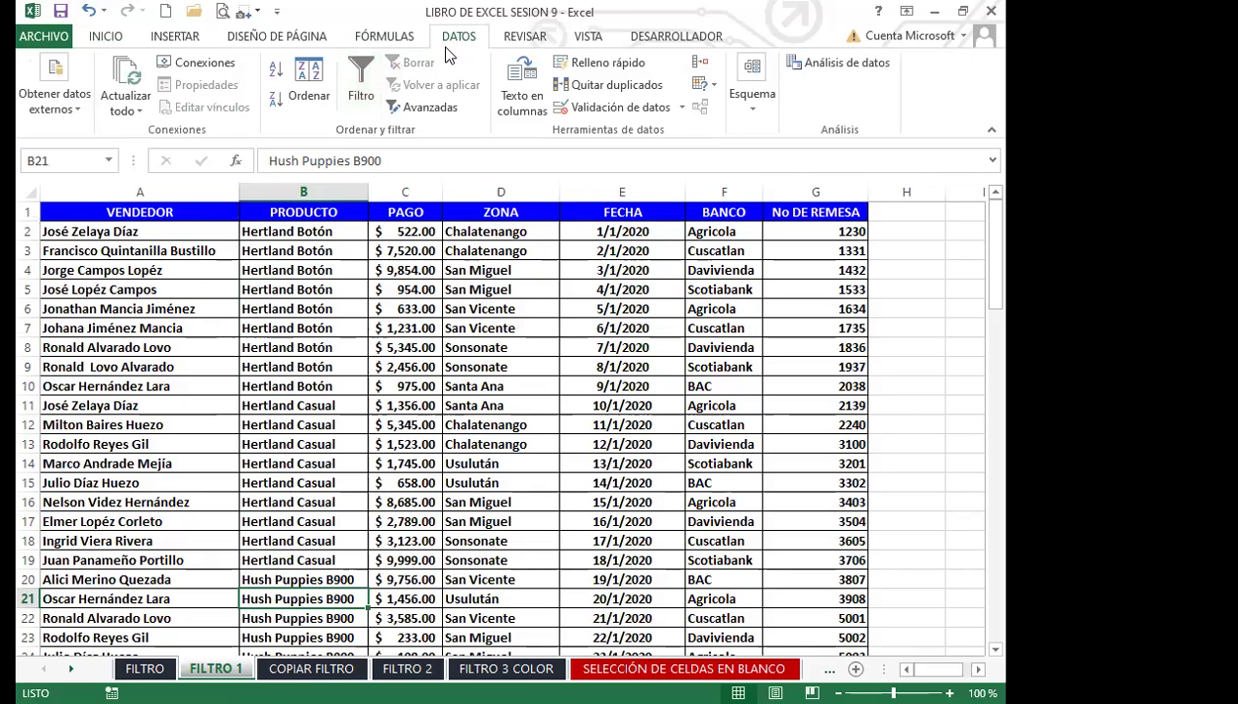
left_click(109, 37)
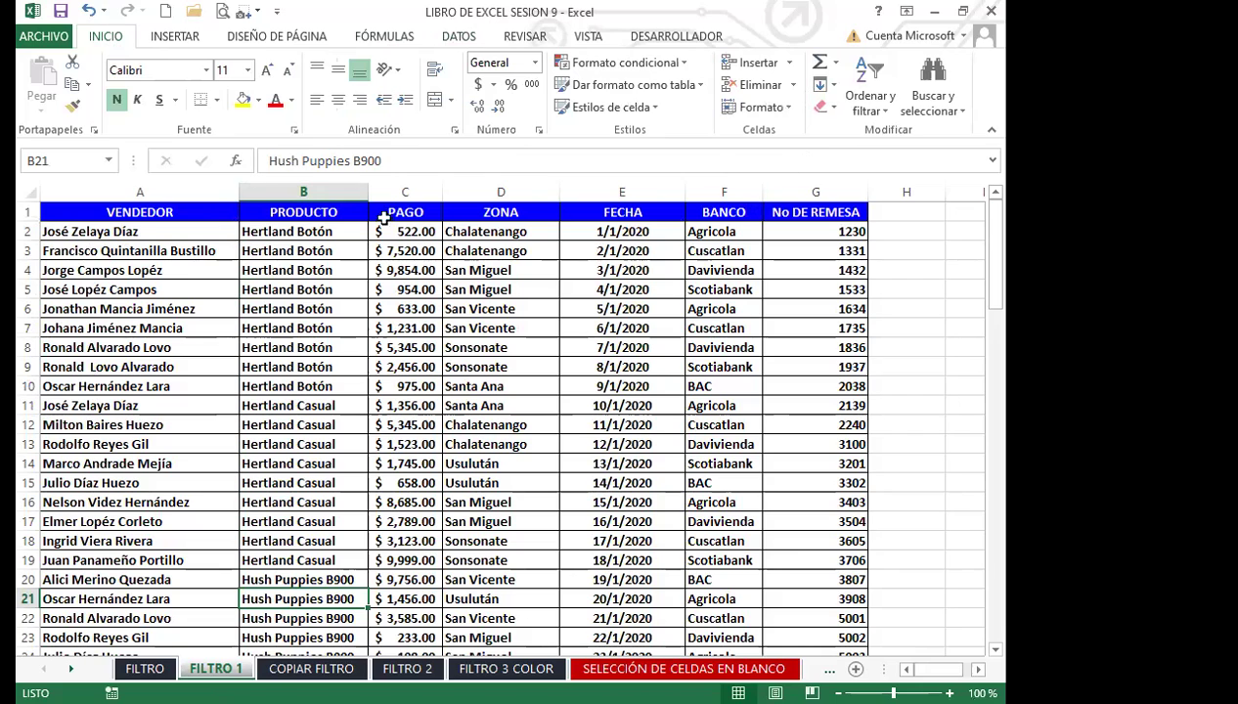
left_click(870, 103)
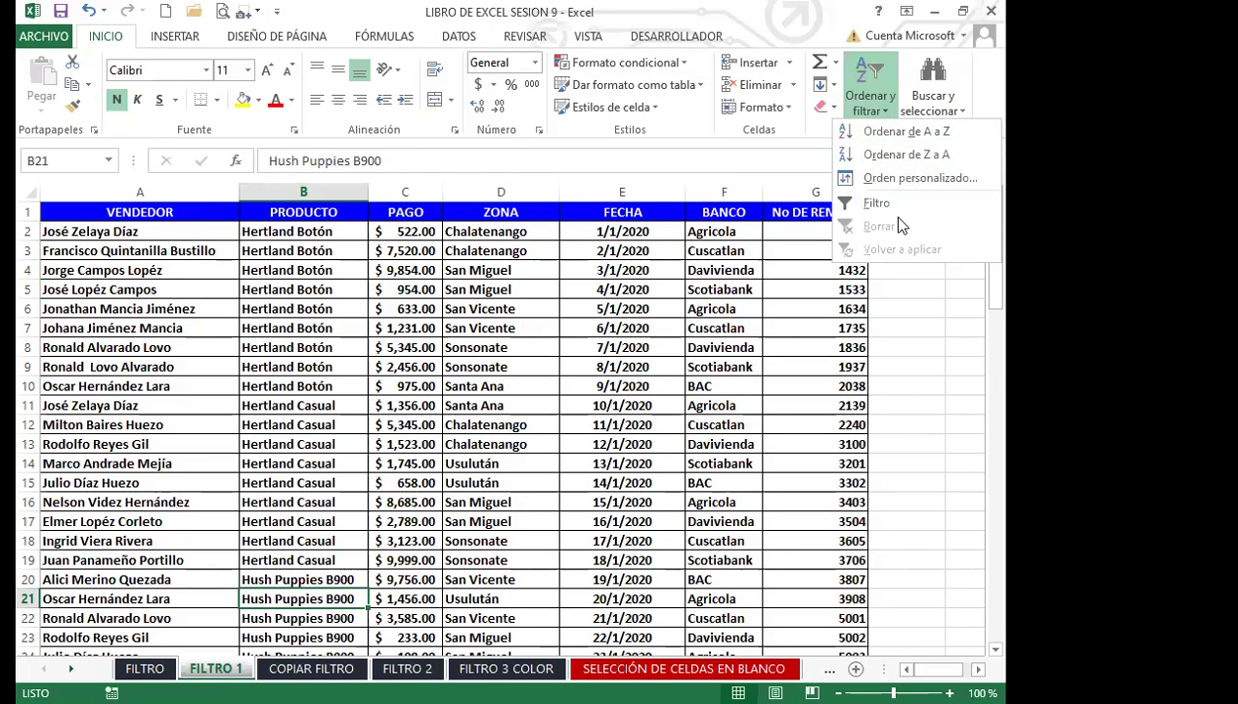
left_click(527, 380)
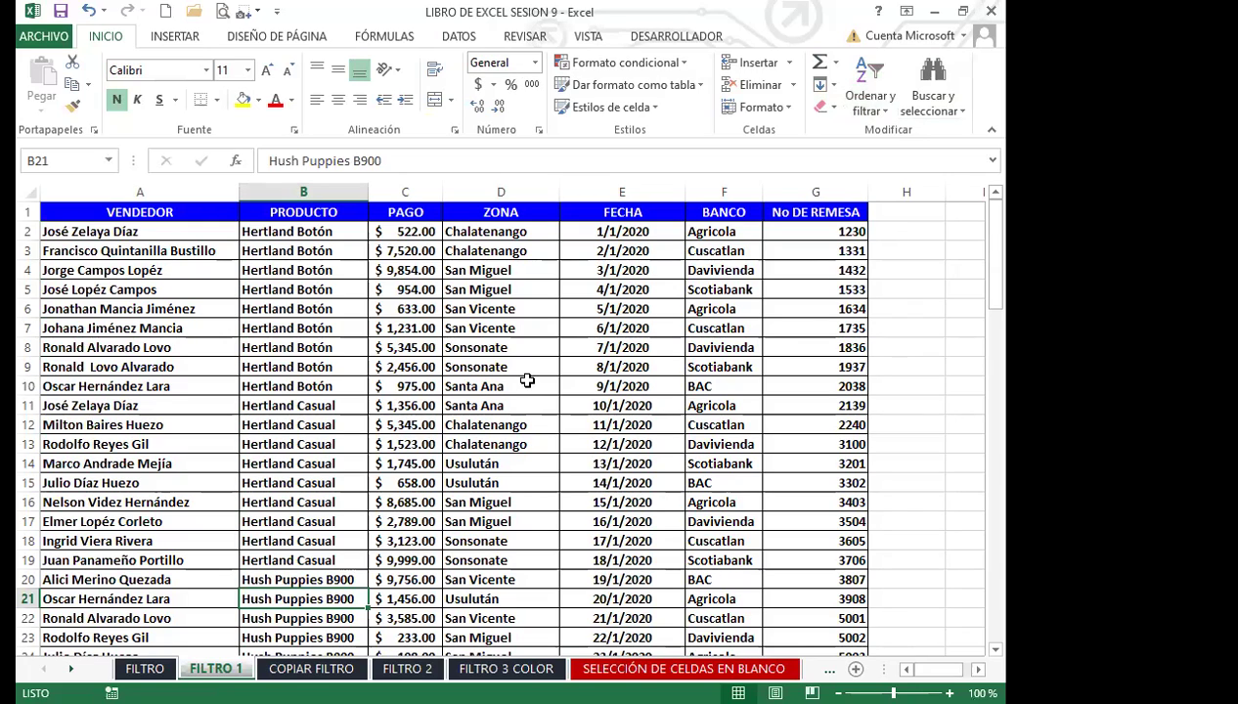
left_click(89, 10)
left_click(434, 424)
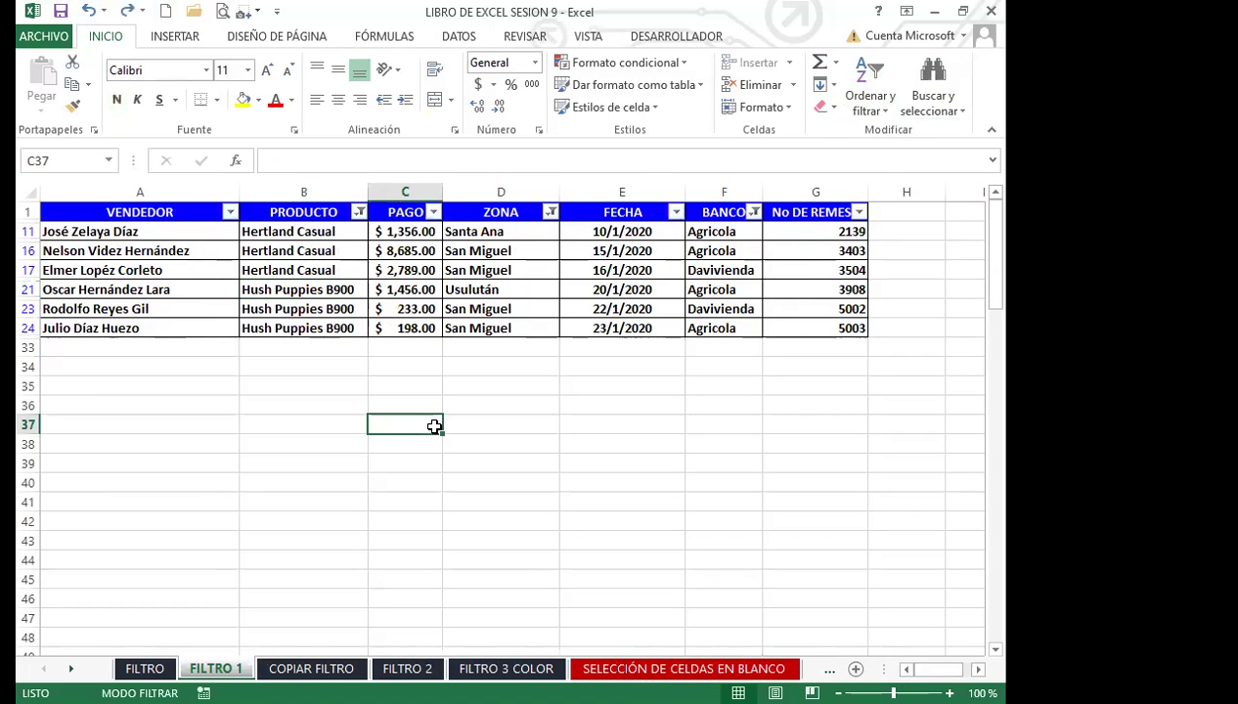
Step: Review the copied records on the COPIAR FILTRO sheet, and return to FILTRO 1
left_click(311, 668)
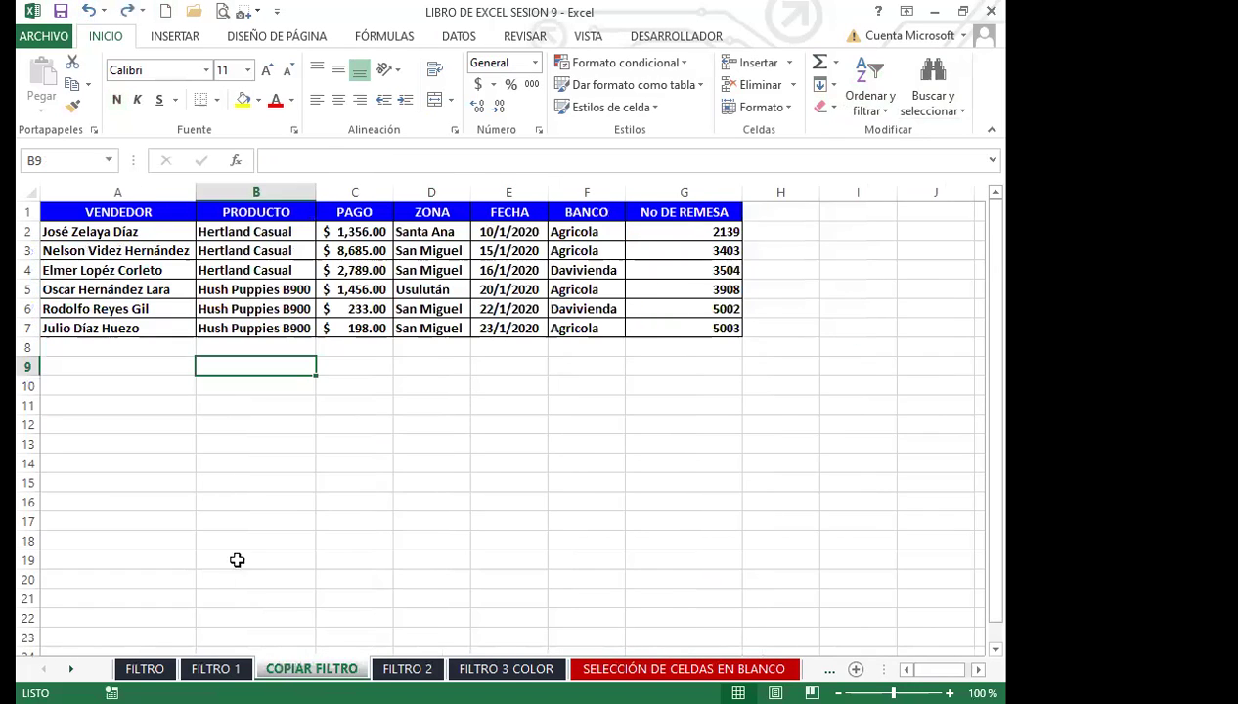
left_click(367, 274)
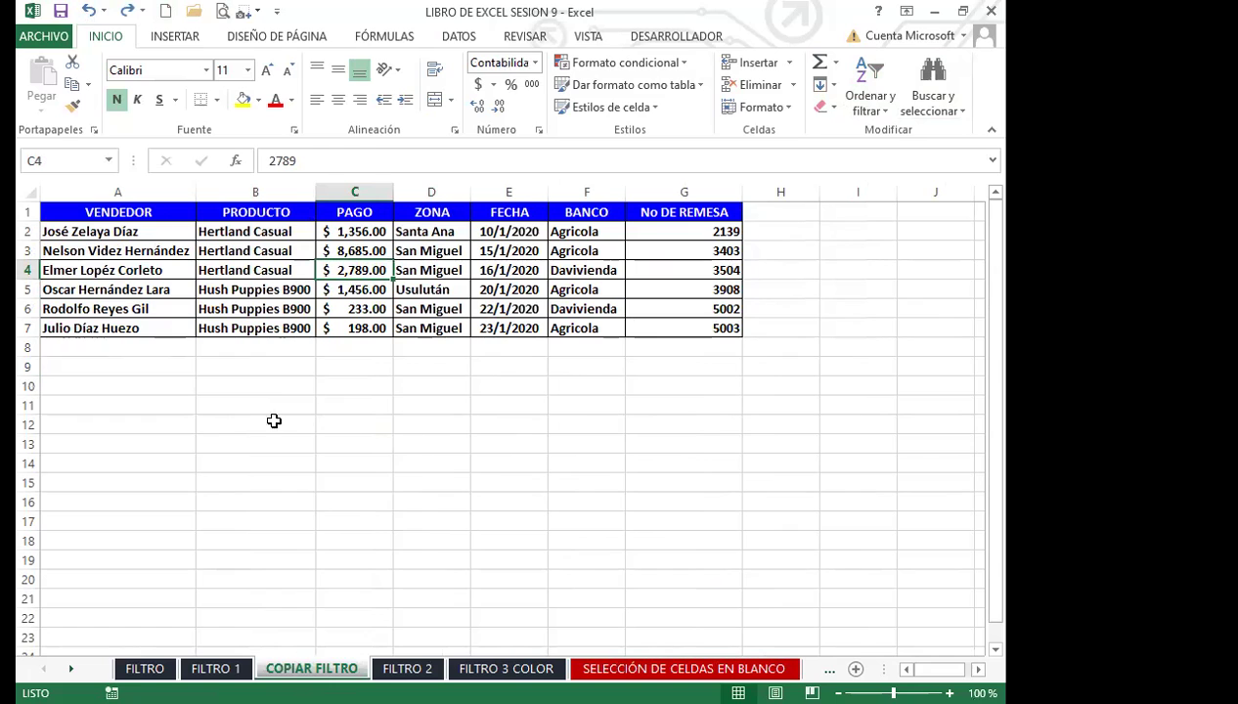
left_click(217, 668)
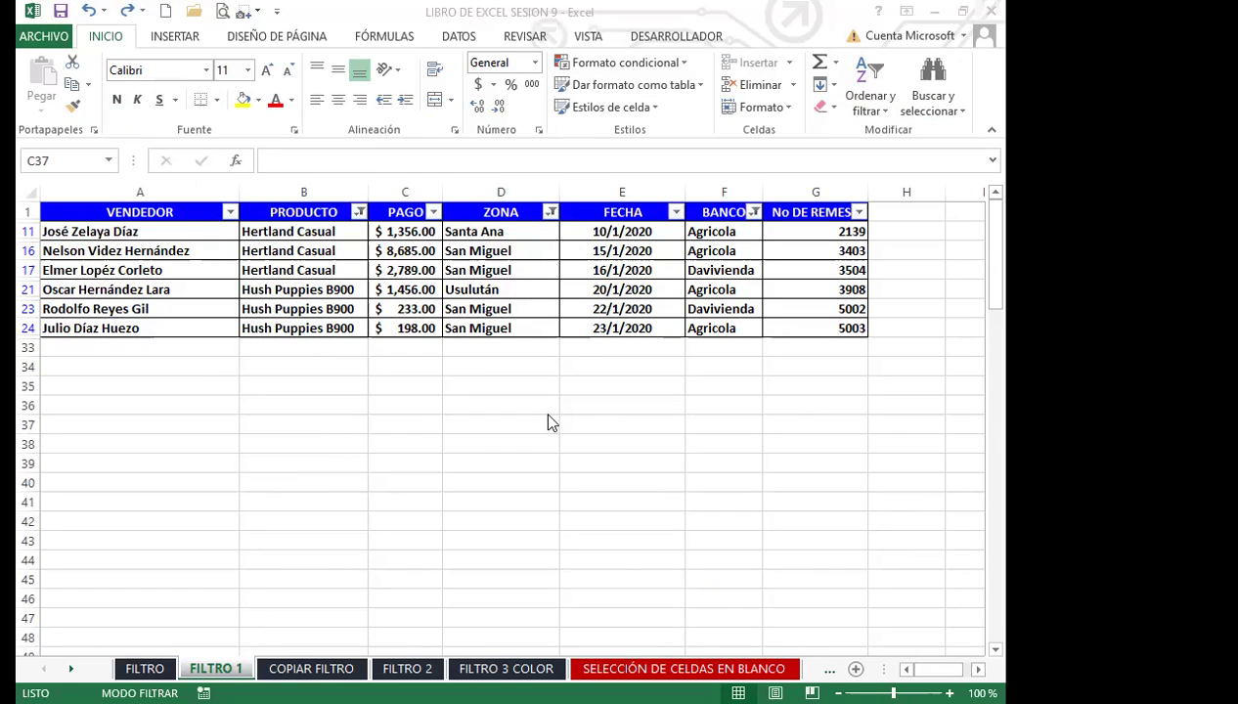
left_click(506, 503)
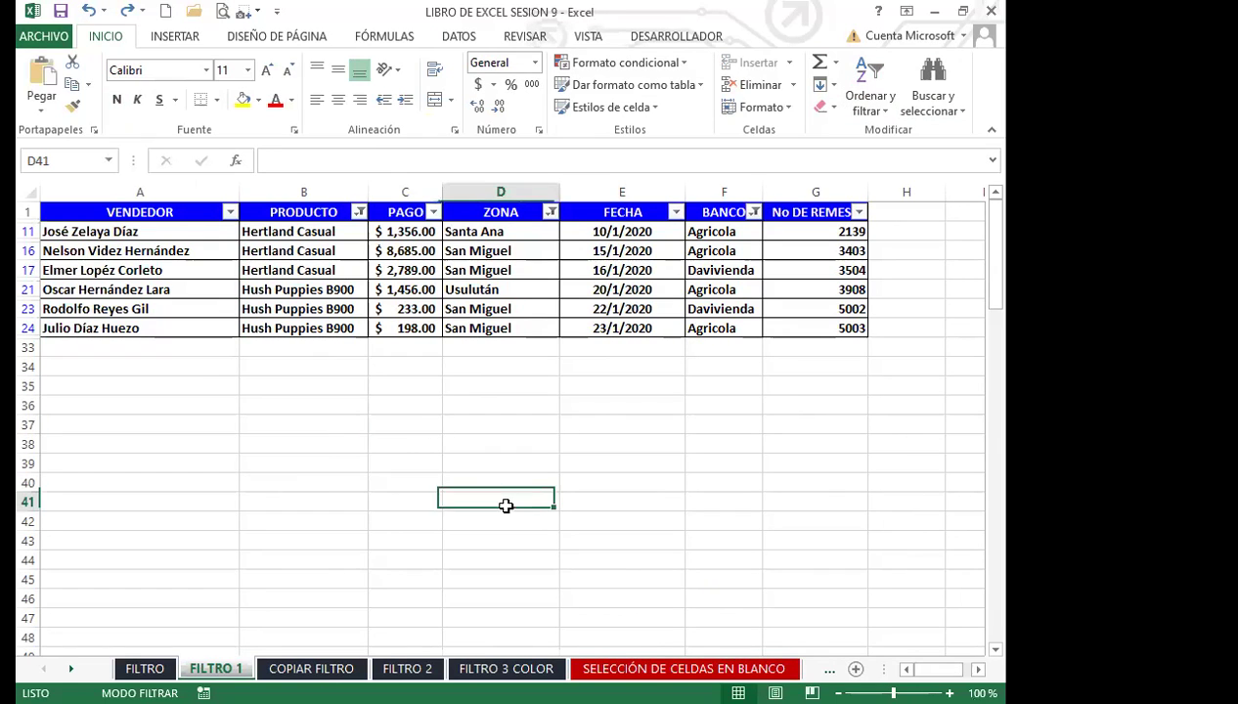
left_click(71, 85)
left_click(500, 460)
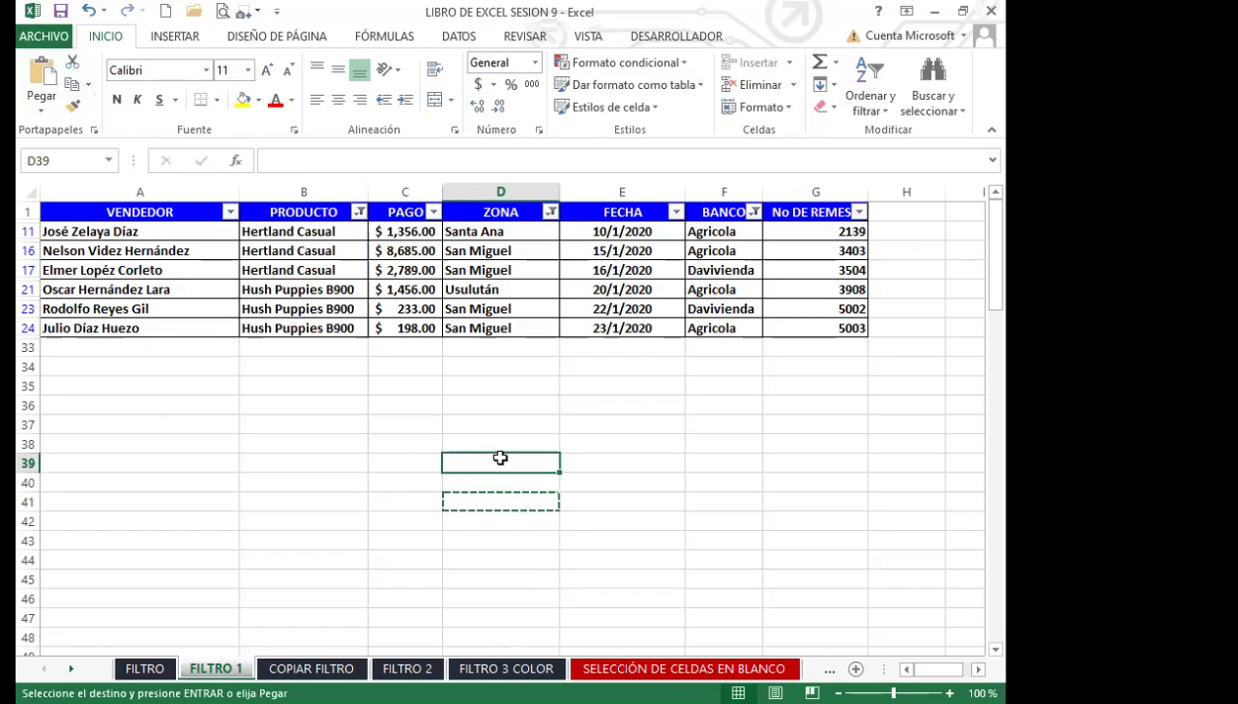
key("Escape")
Step: Paste the captured image of the filtered table into FILTRO 1, and place it below the records starting at about row 39
left_click(405, 500)
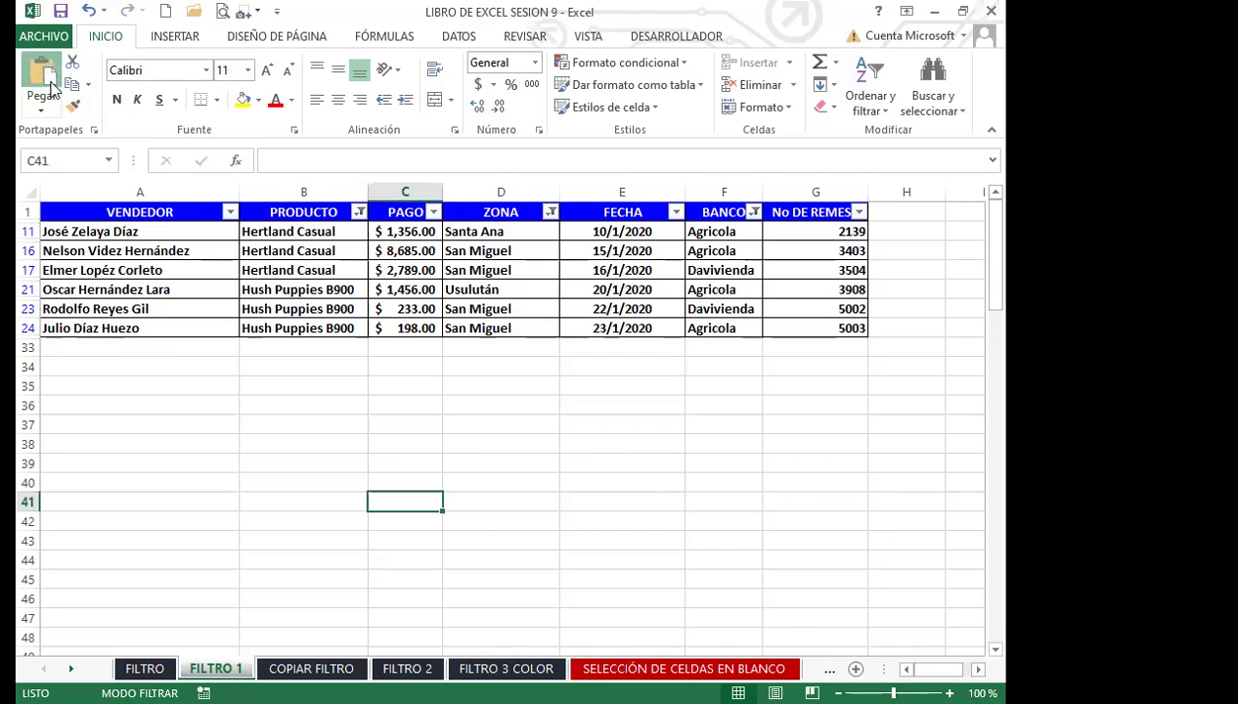
key("ctrl+v")
left_click_drag(663, 550, 401, 435)
left_click_drag(625, 502, 568, 513)
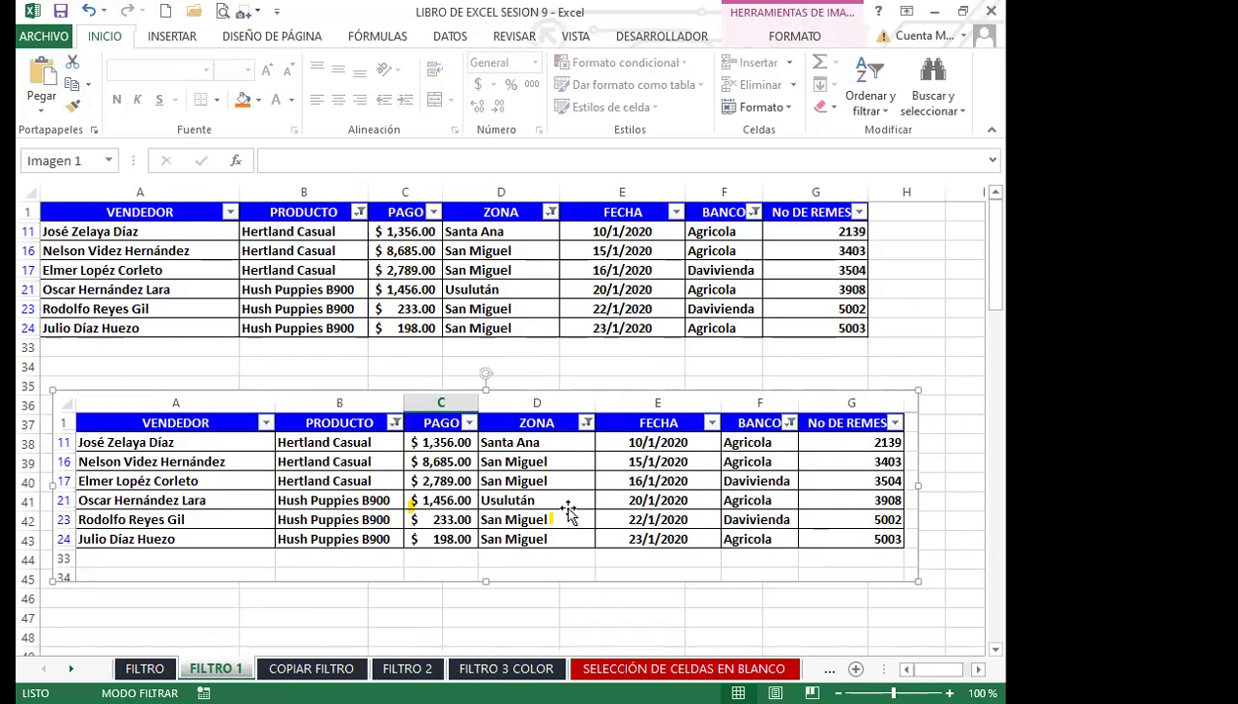
left_click_drag(552, 525, 539, 591)
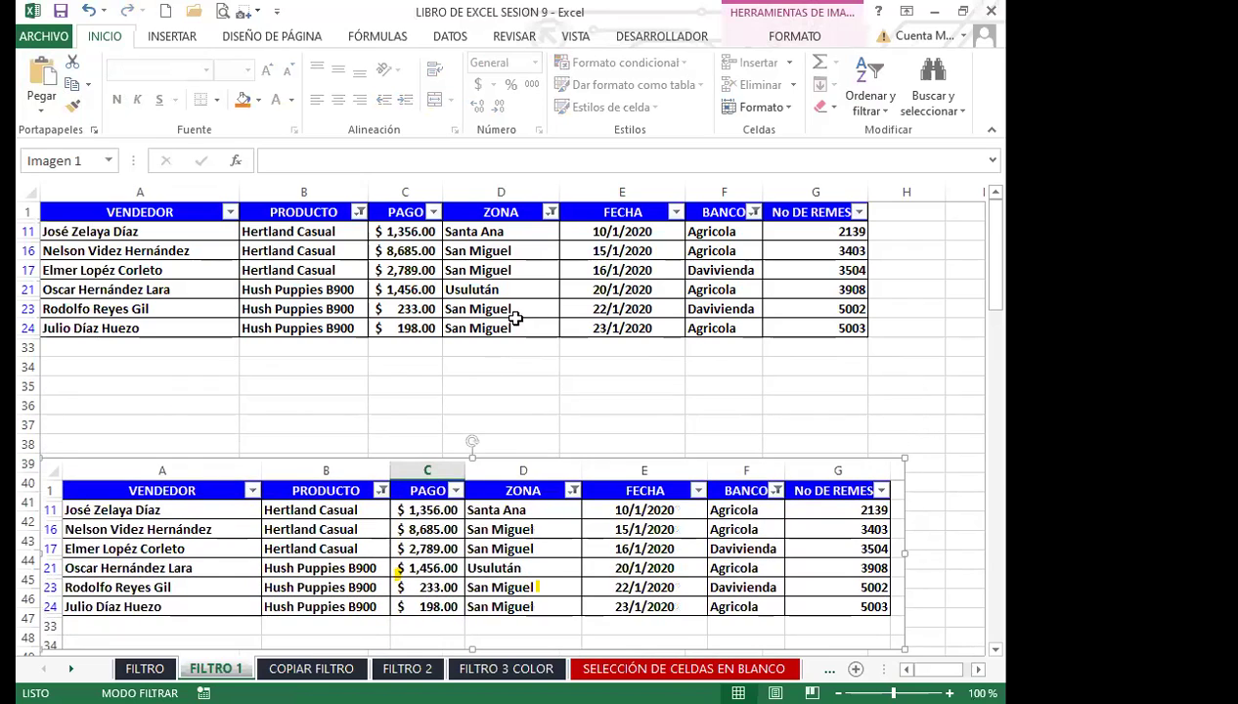
Step: Turn off the Filtro on the FILTRO 1 sales table
left_click(459, 206)
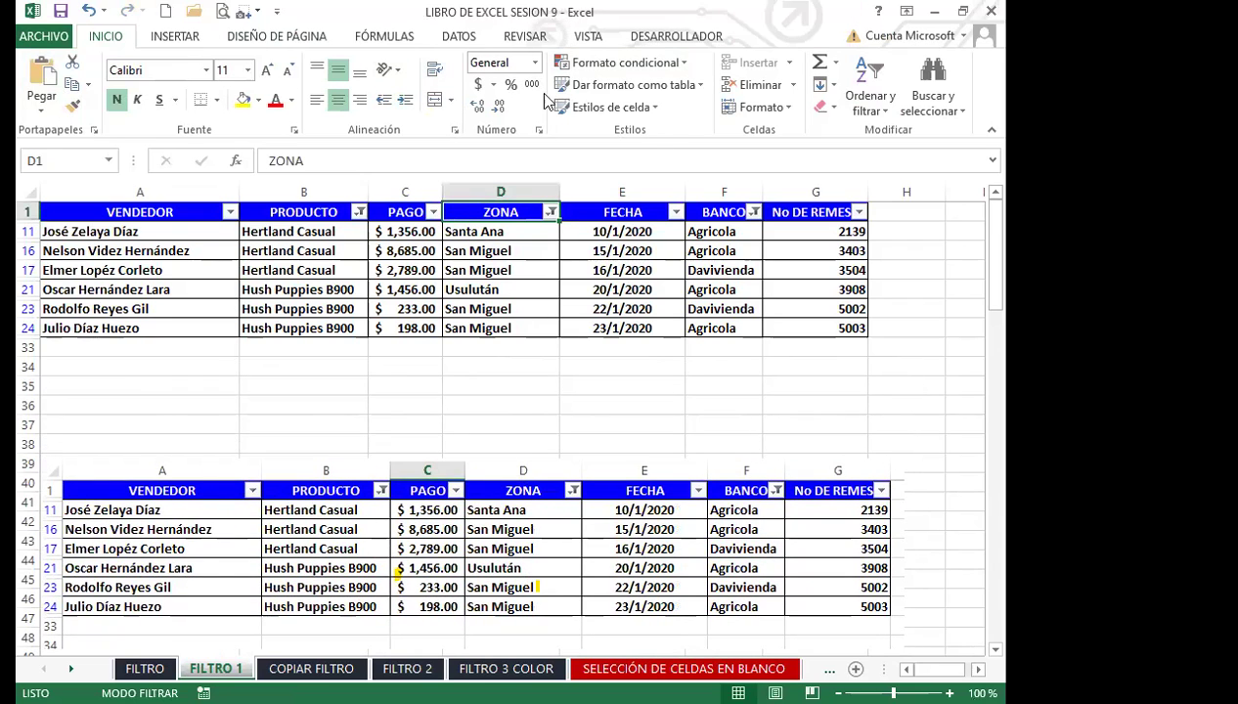
left_click(457, 37)
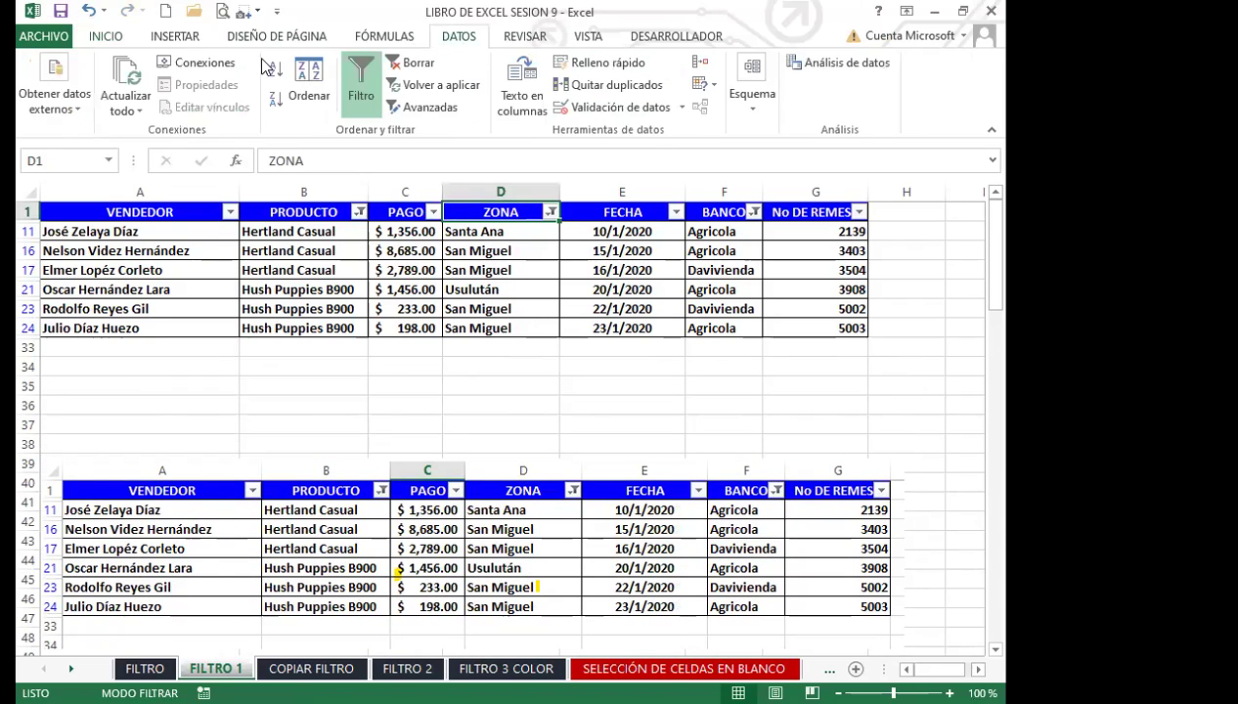
left_click(361, 83)
Step: Move the pasted table image up to about row 36, just below the full sales table
scroll(382, 386, "down", 13)
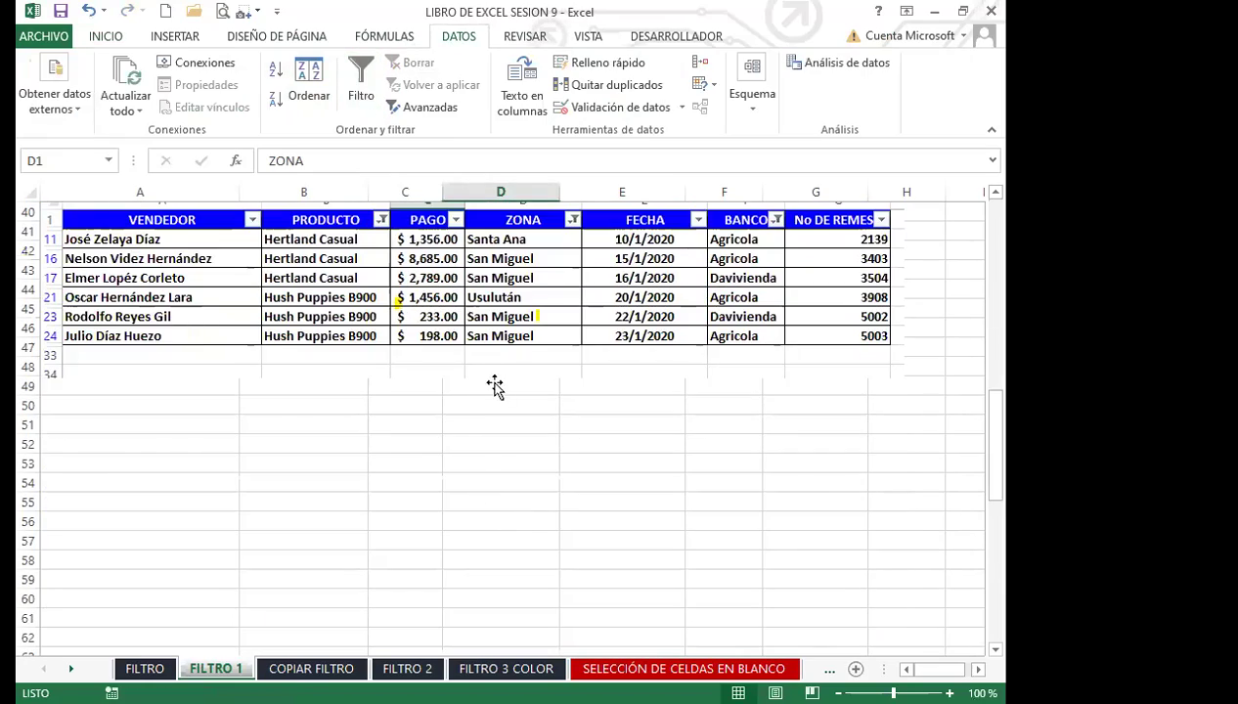
left_click(494, 404)
left_click_drag(493, 403, 501, 400)
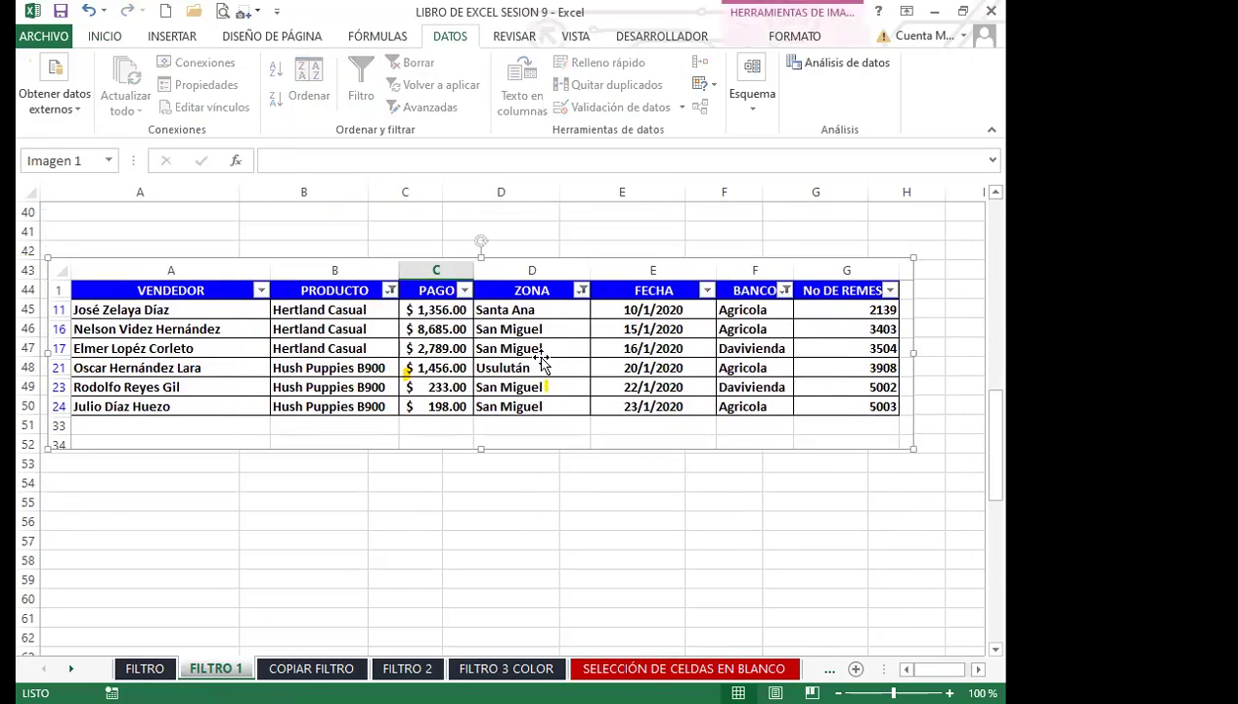
left_click_drag(543, 358, 545, 325)
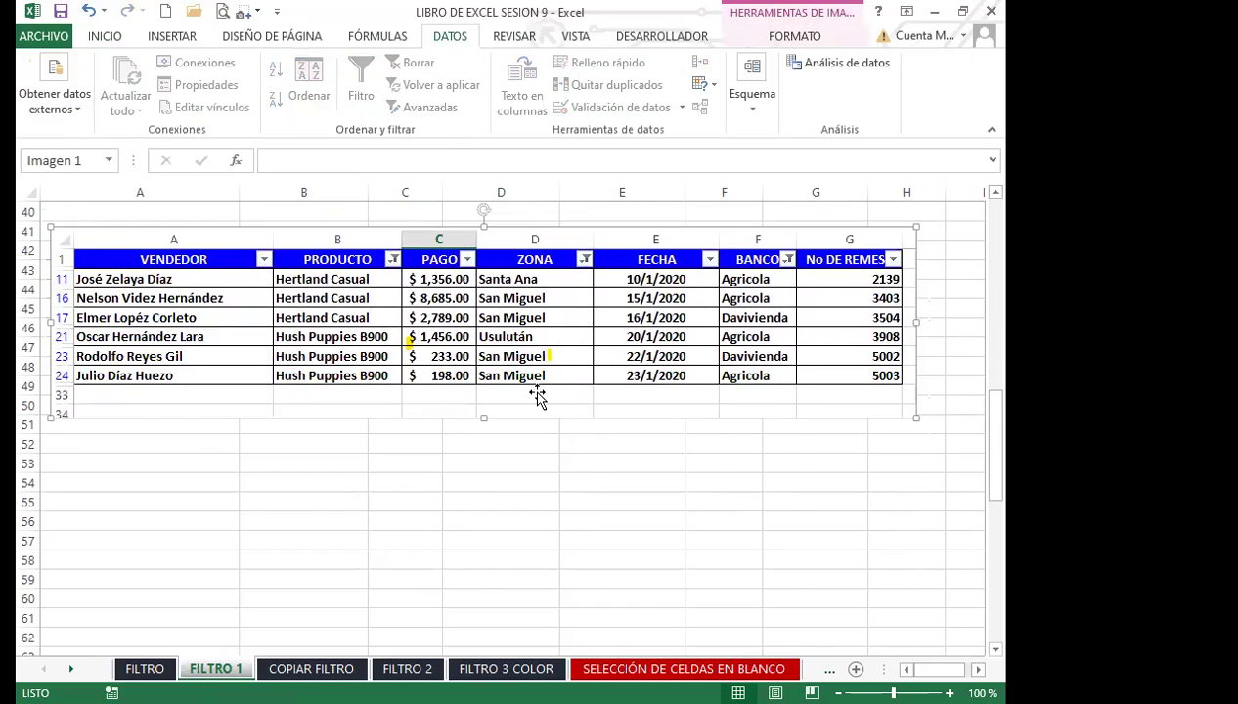
scroll(539, 395, "up", 3)
left_click_drag(545, 512, 546, 417)
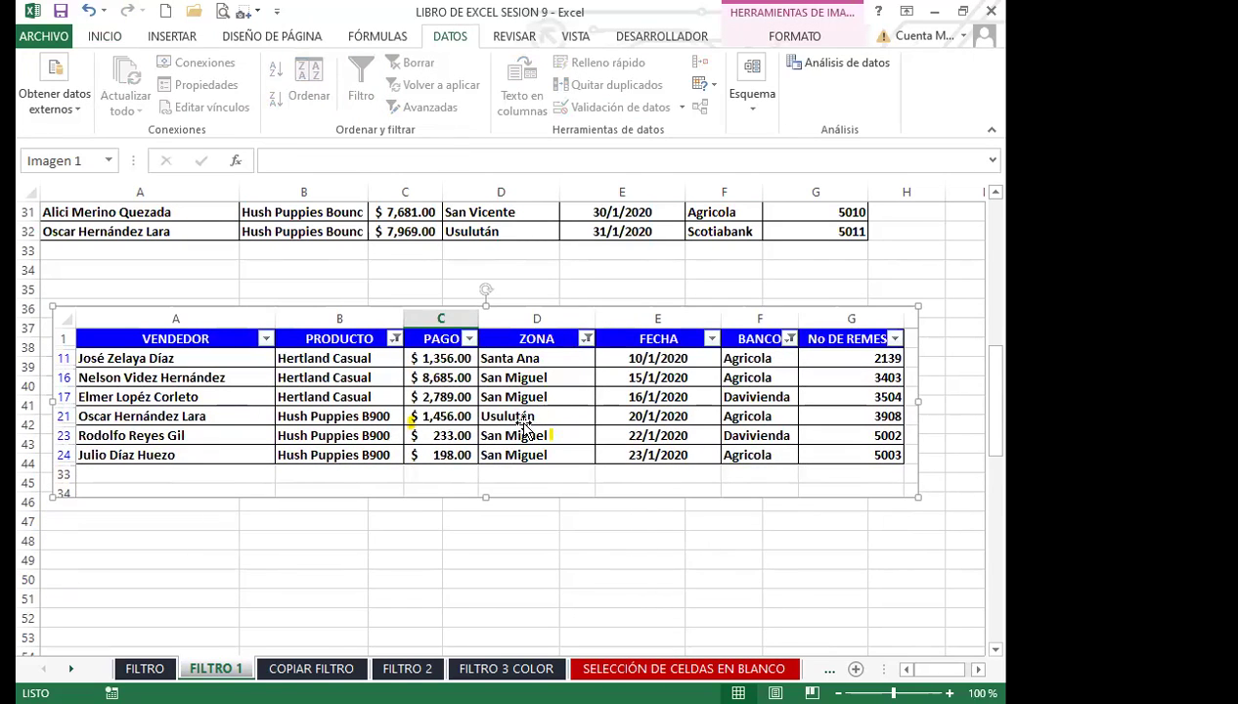
Step: Inspect individual cells of the copied table on COPIAR FILTRO, and return to the image on FILTRO 1
left_click(320, 665)
left_click(448, 288)
left_click(416, 268)
left_click(215, 668)
Step: Reposition the table image below the sales records on FILTRO 1, starting at about row 39
left_click_drag(439, 405, 425, 551)
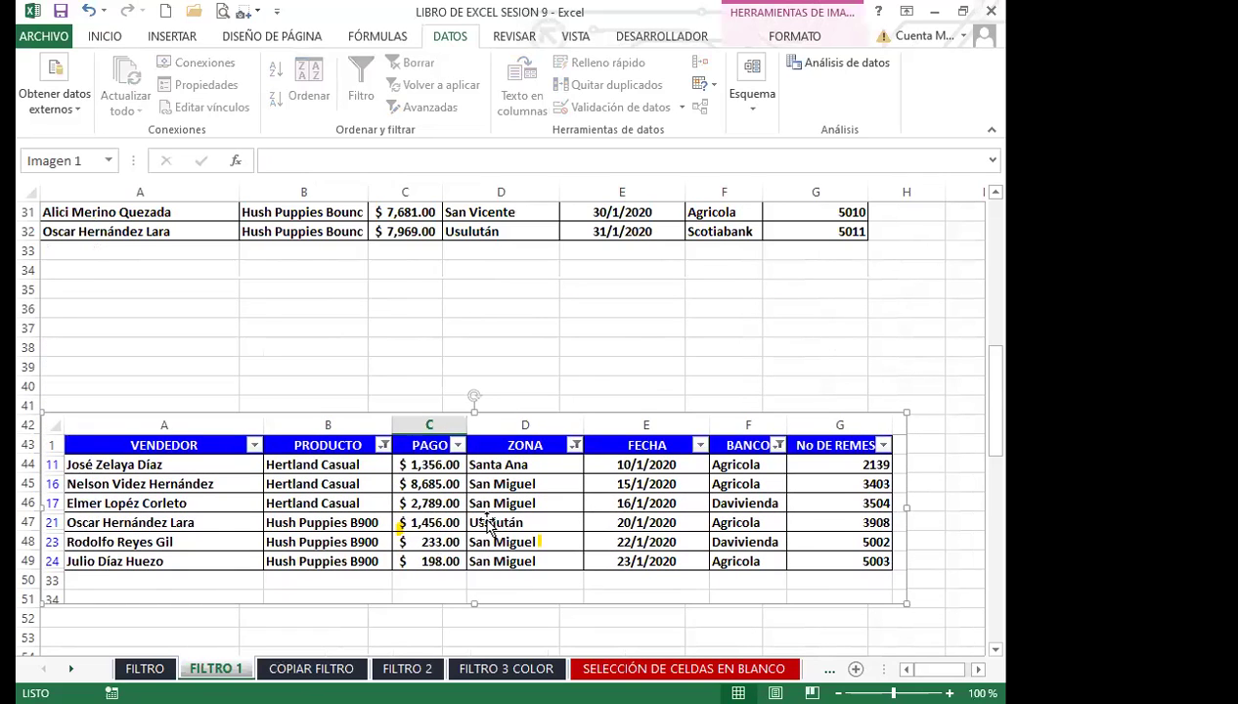
left_click_drag(404, 522, 411, 467)
scroll(411, 468, "up", 10)
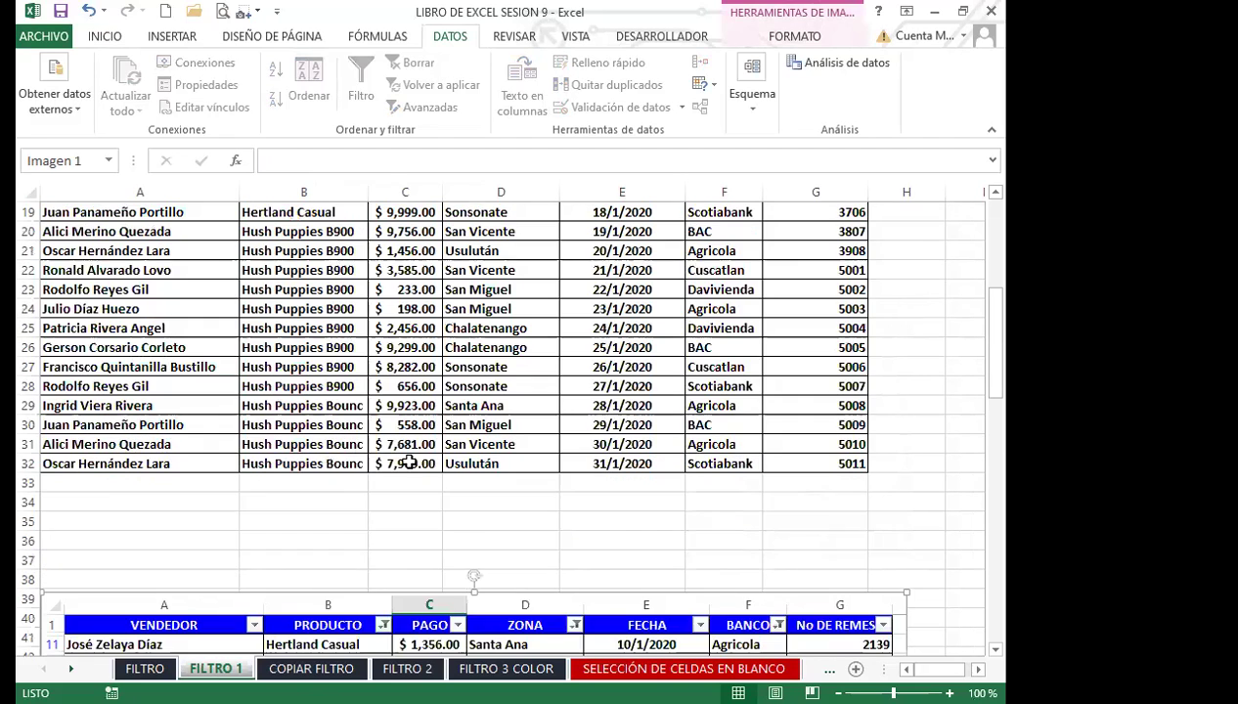
scroll(474, 450, "down", 5)
scroll(486, 527, "up", 1)
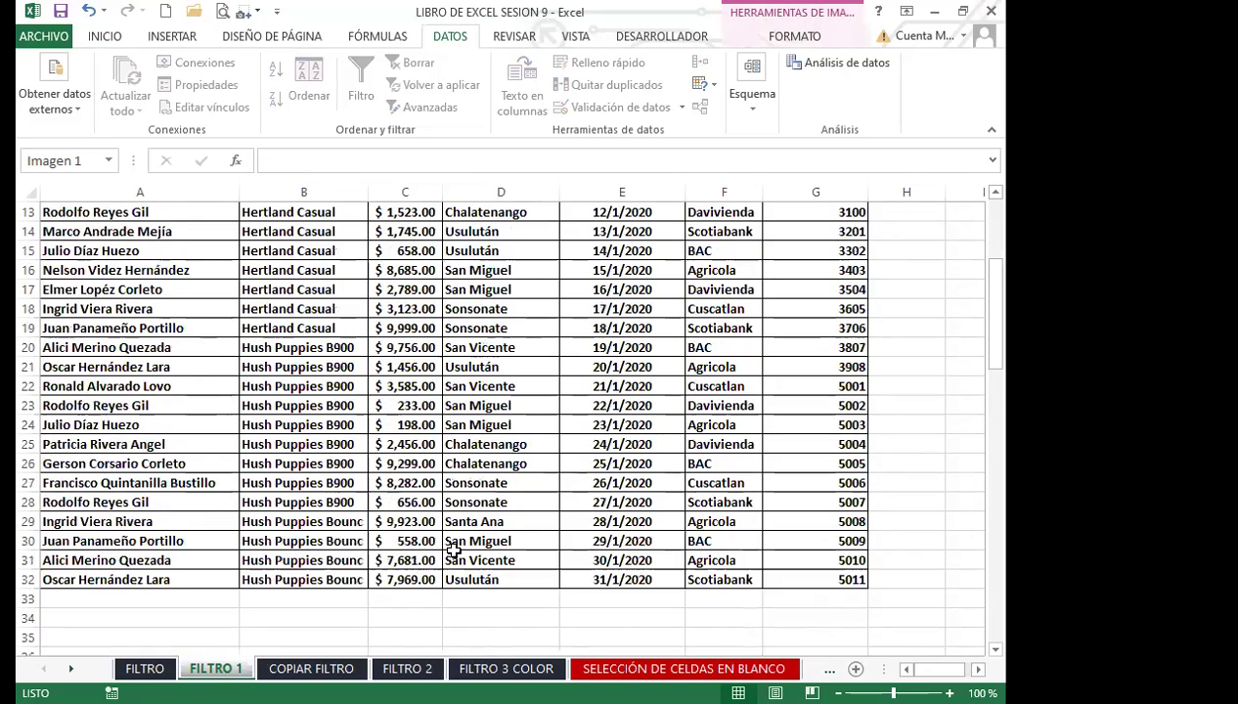
scroll(451, 547, "down", 5)
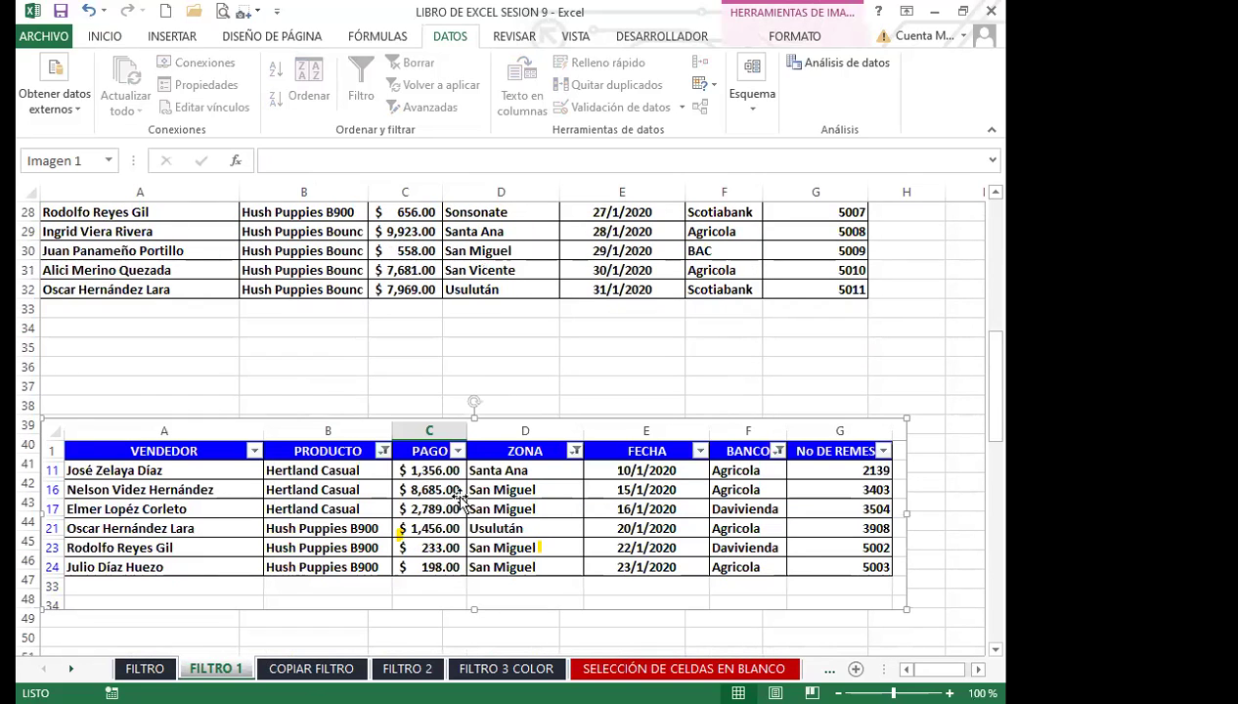
left_click_drag(438, 528, 436, 529)
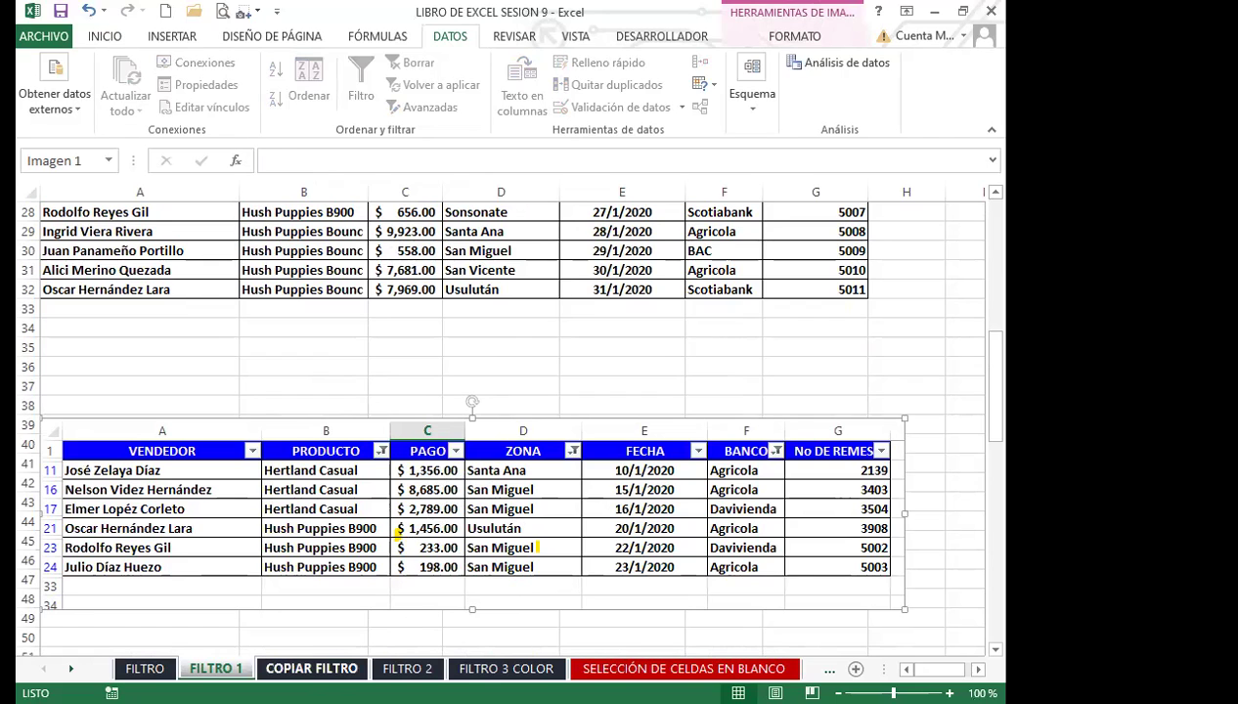
Step: Examine the product, zone and header cells of the copied table on the COPIAR FILTRO sheet
left_click(311, 669)
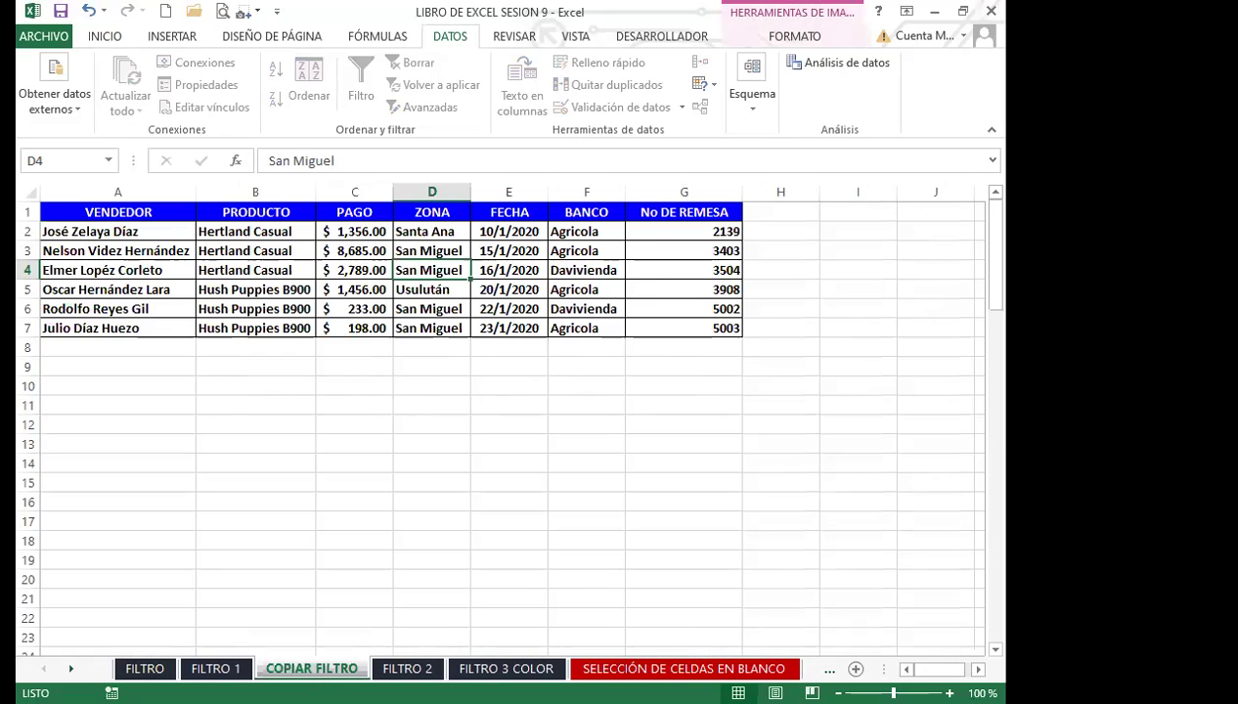
left_click(293, 308)
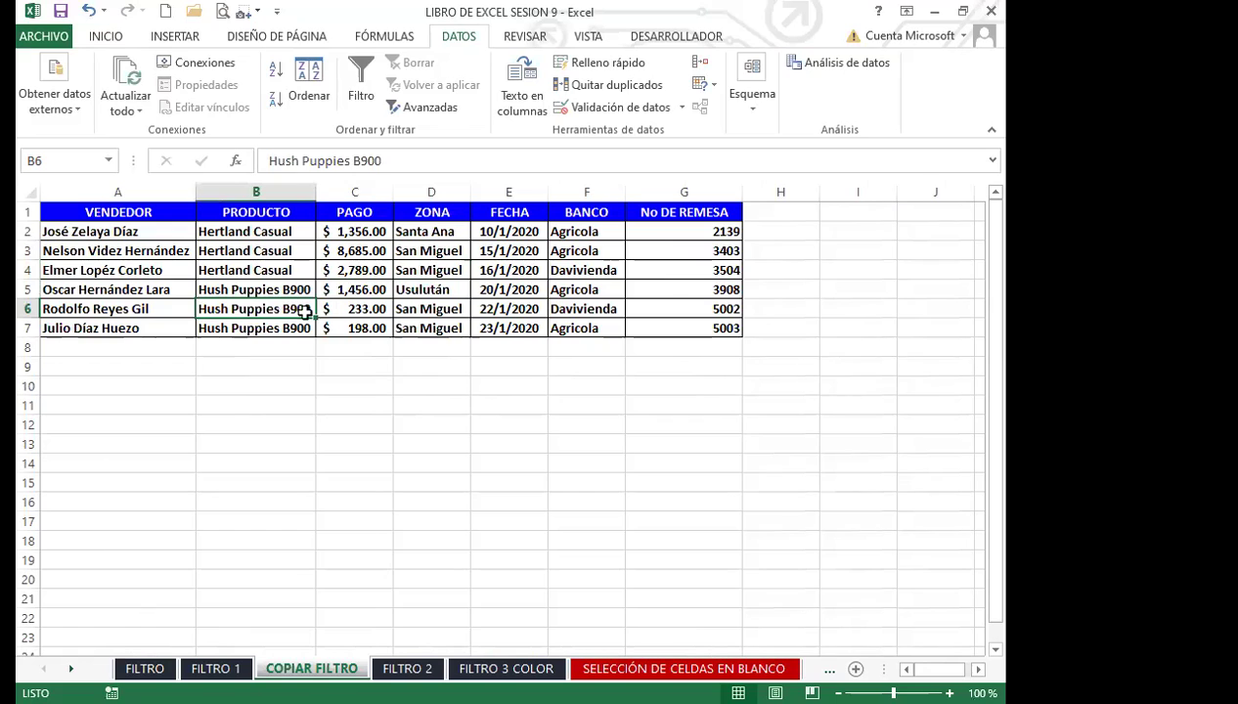
left_click(421, 288)
left_click(236, 303)
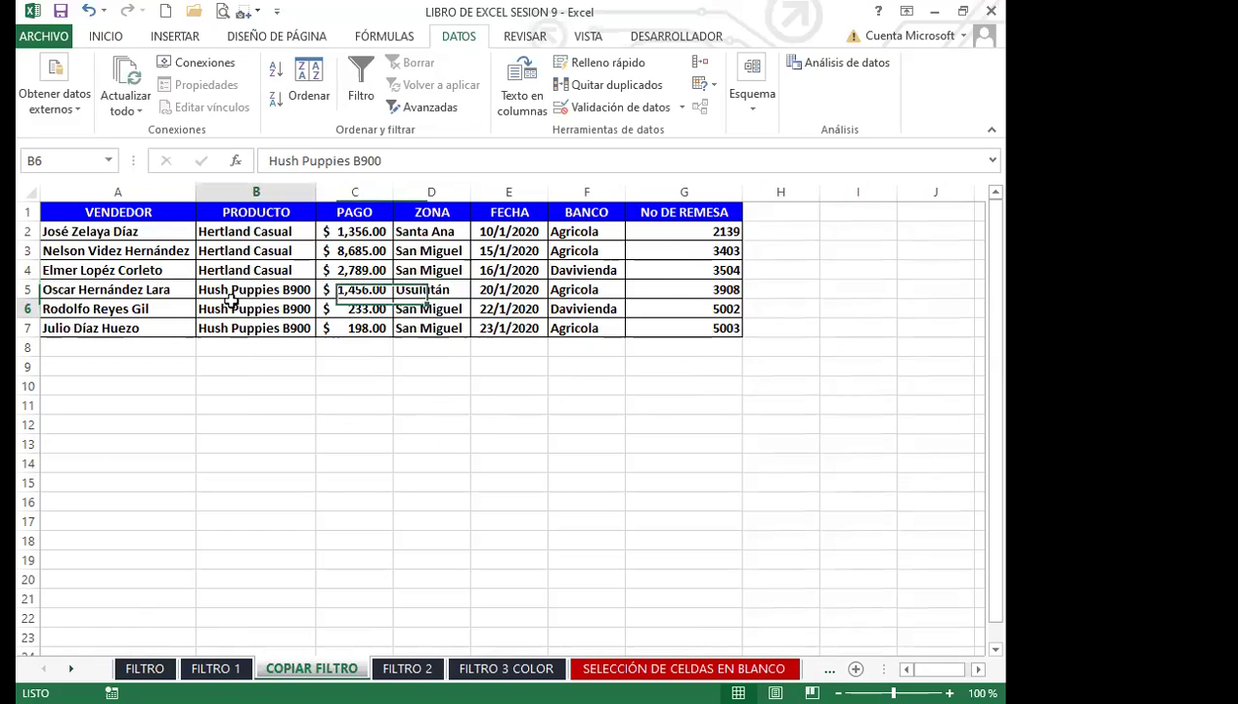
left_click(132, 207)
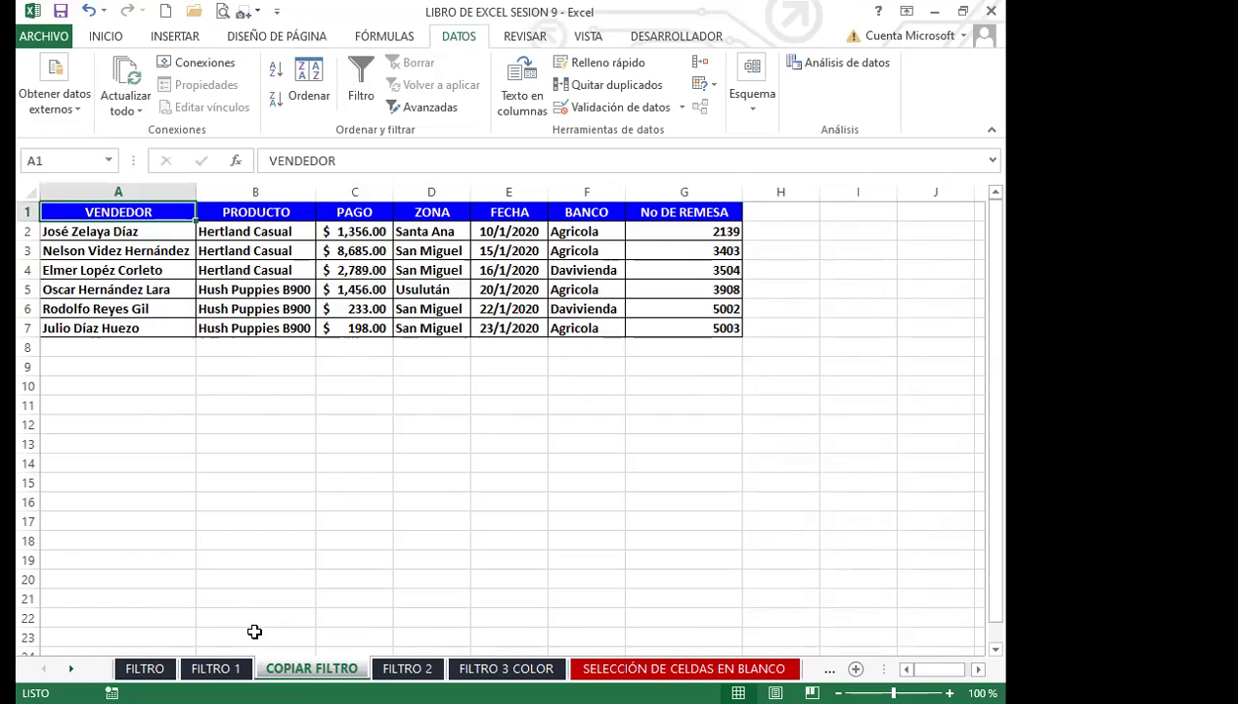
Step: Return to FILTRO 1 and review the unfiltered sales table from its header row
left_click(215, 669)
scroll(328, 479, "up", 9)
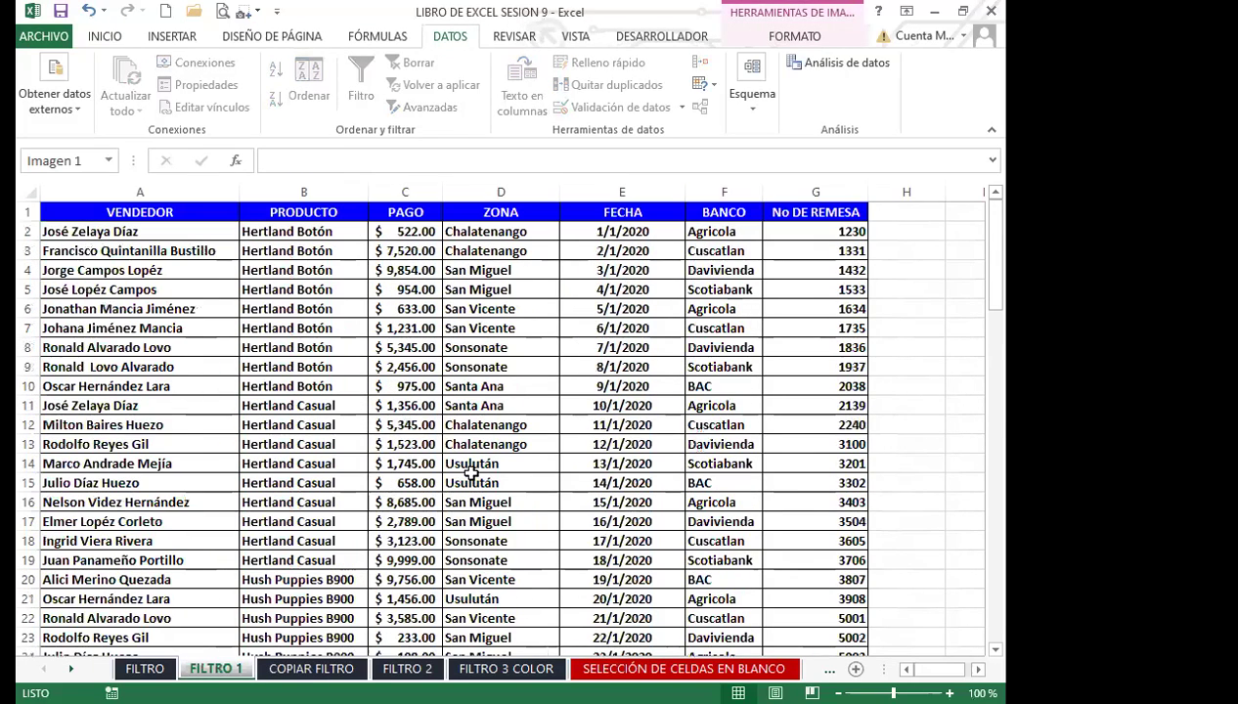
left_click(421, 482)
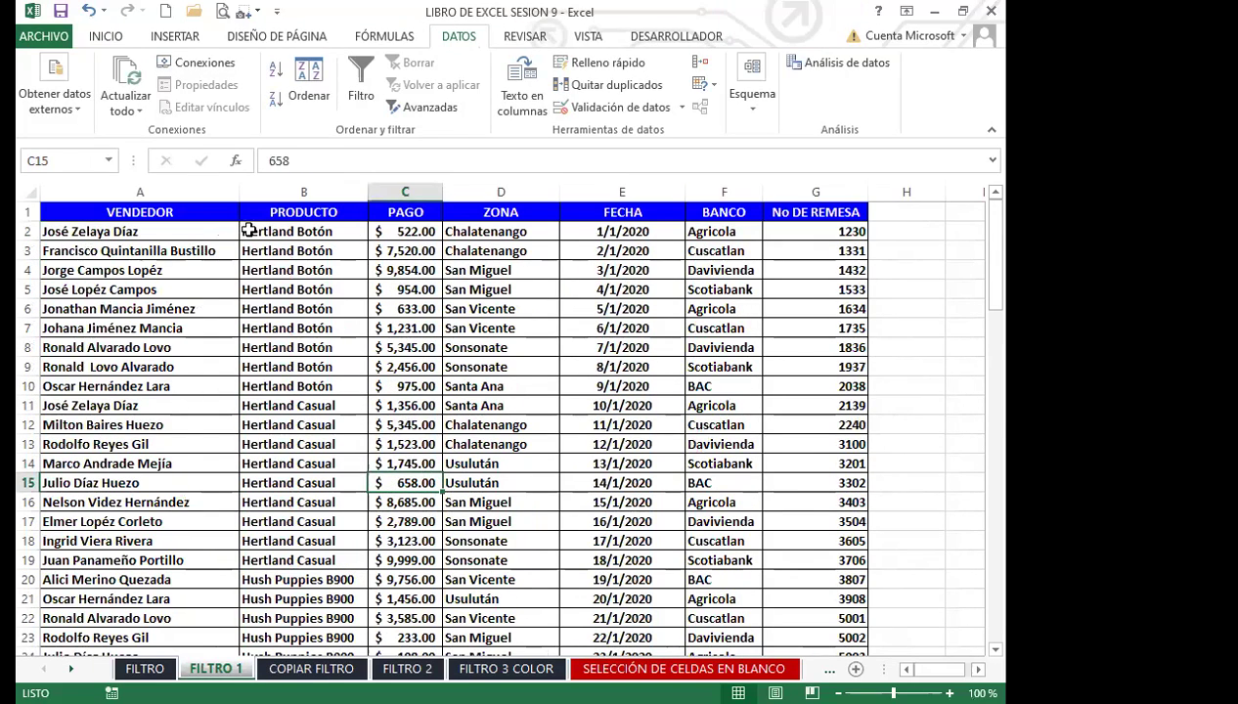
left_click(478, 486)
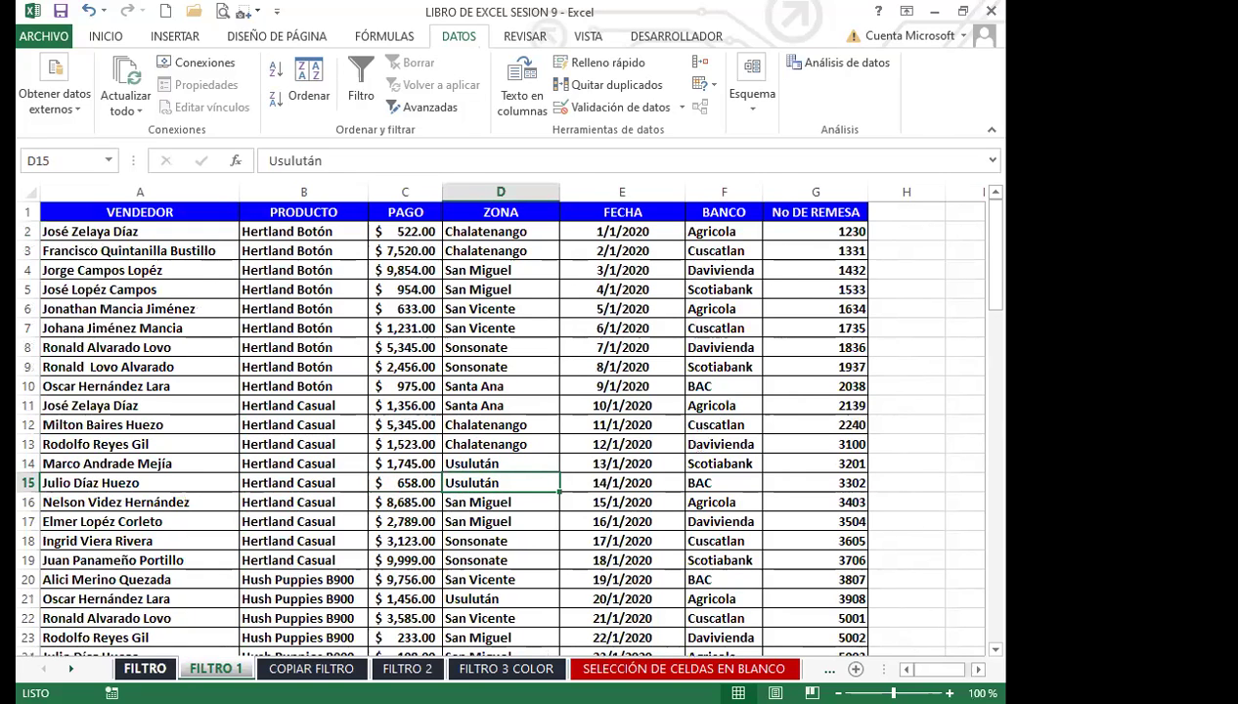
Step: Examine the sales table on the FILTRO sheet, focusing on how the BANCO column is ordered
left_click(144, 669)
scroll(582, 499, "up", 5)
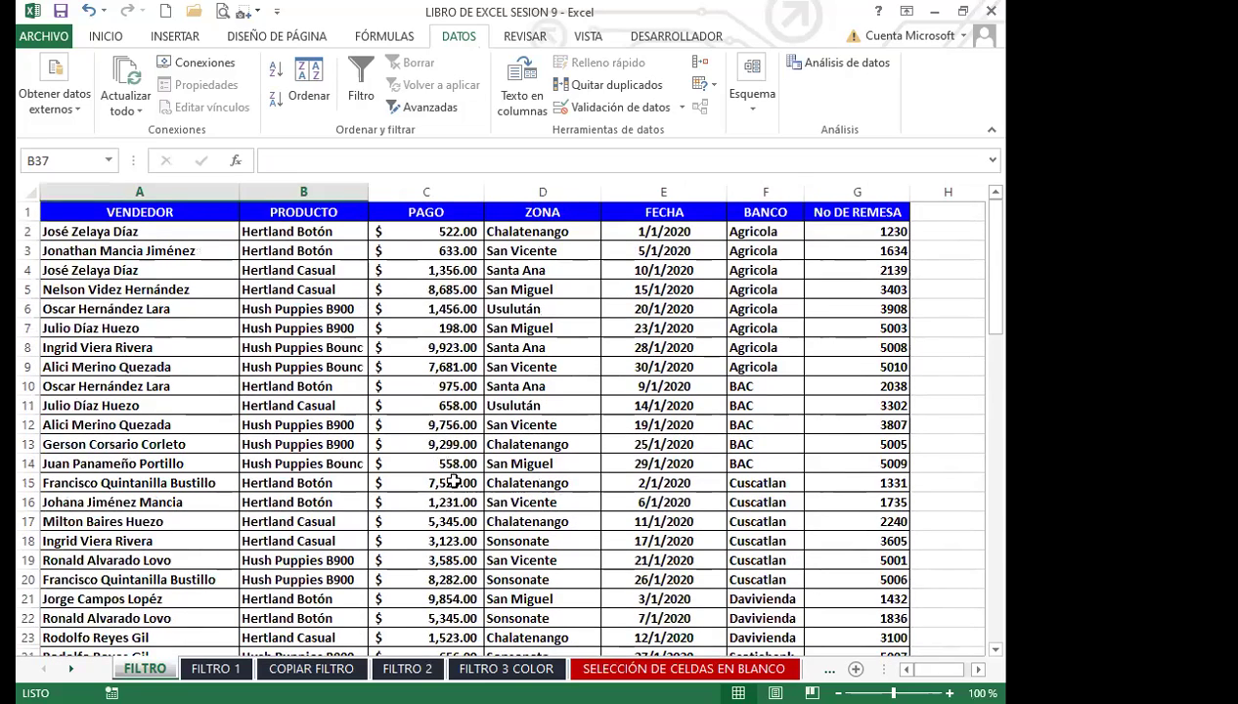
left_click(455, 481)
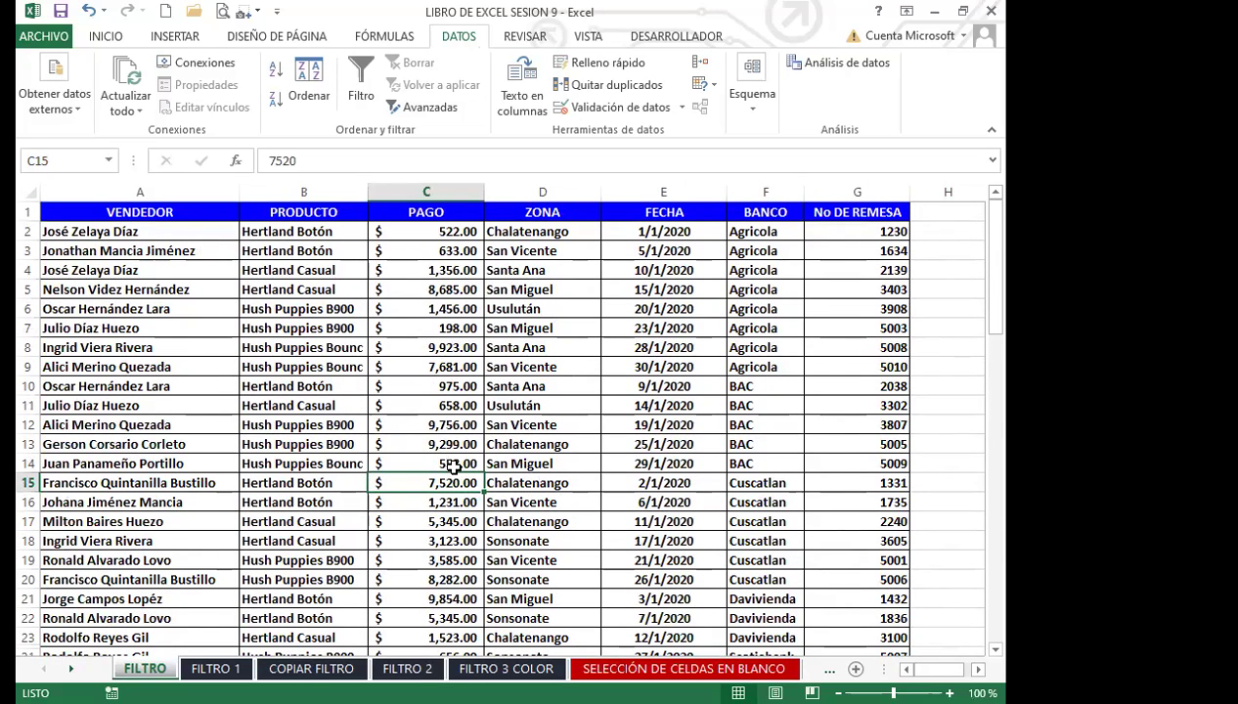
left_click(785, 211)
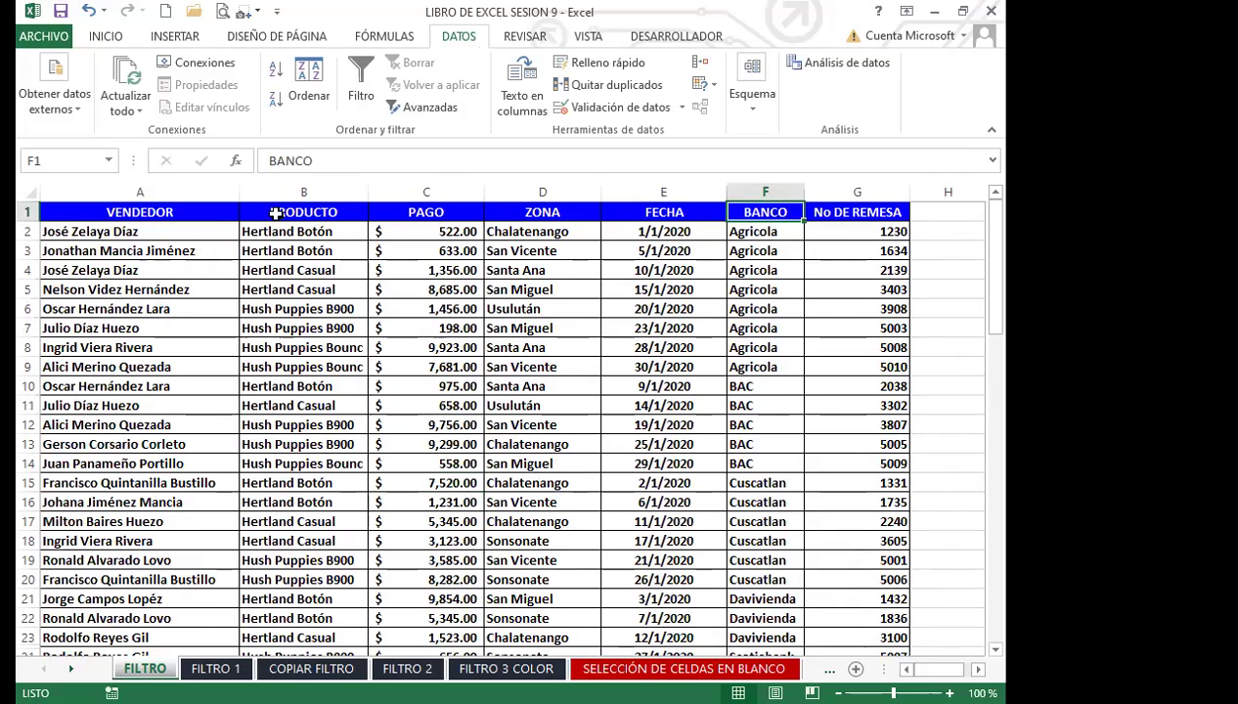
left_click(779, 227)
left_click(781, 192)
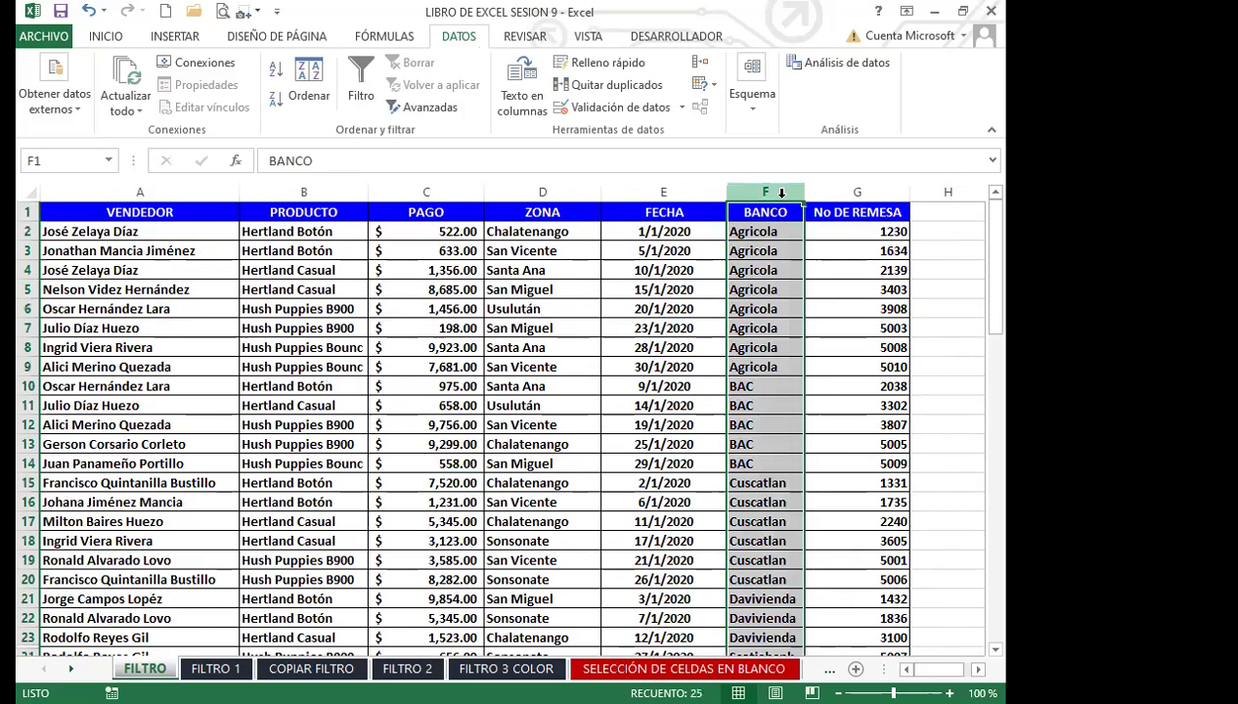
left_click(771, 215)
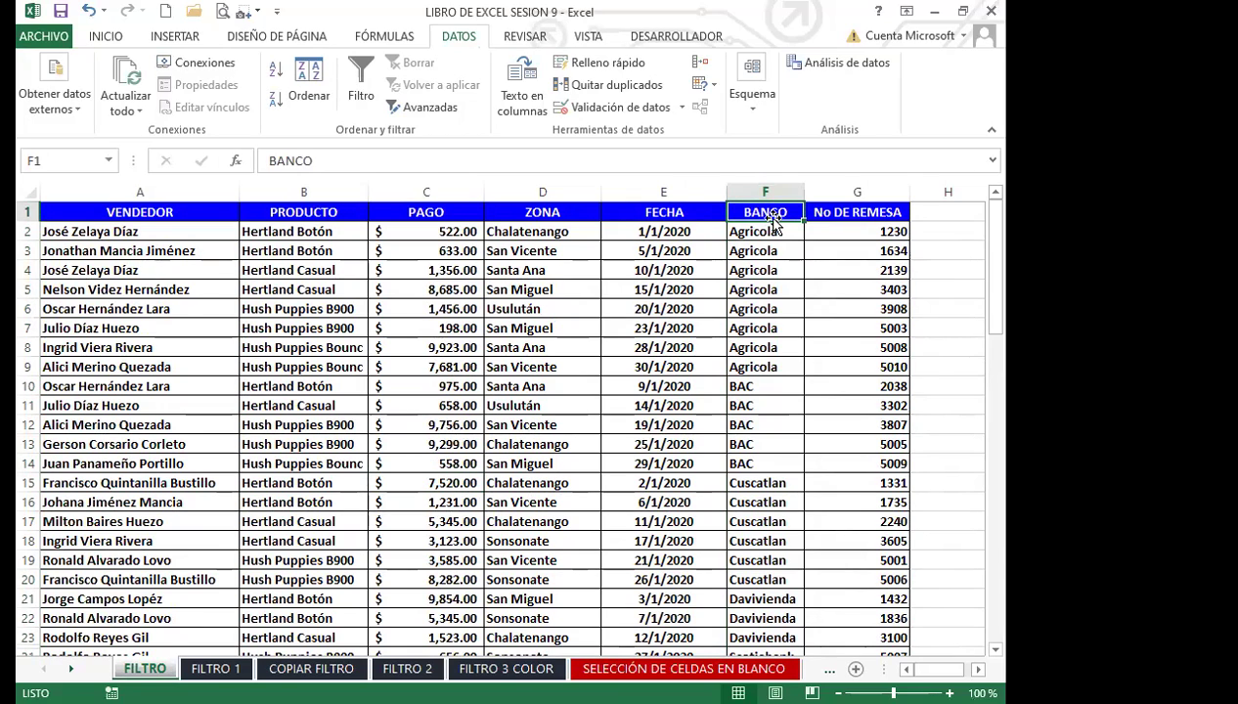
left_click(740, 385)
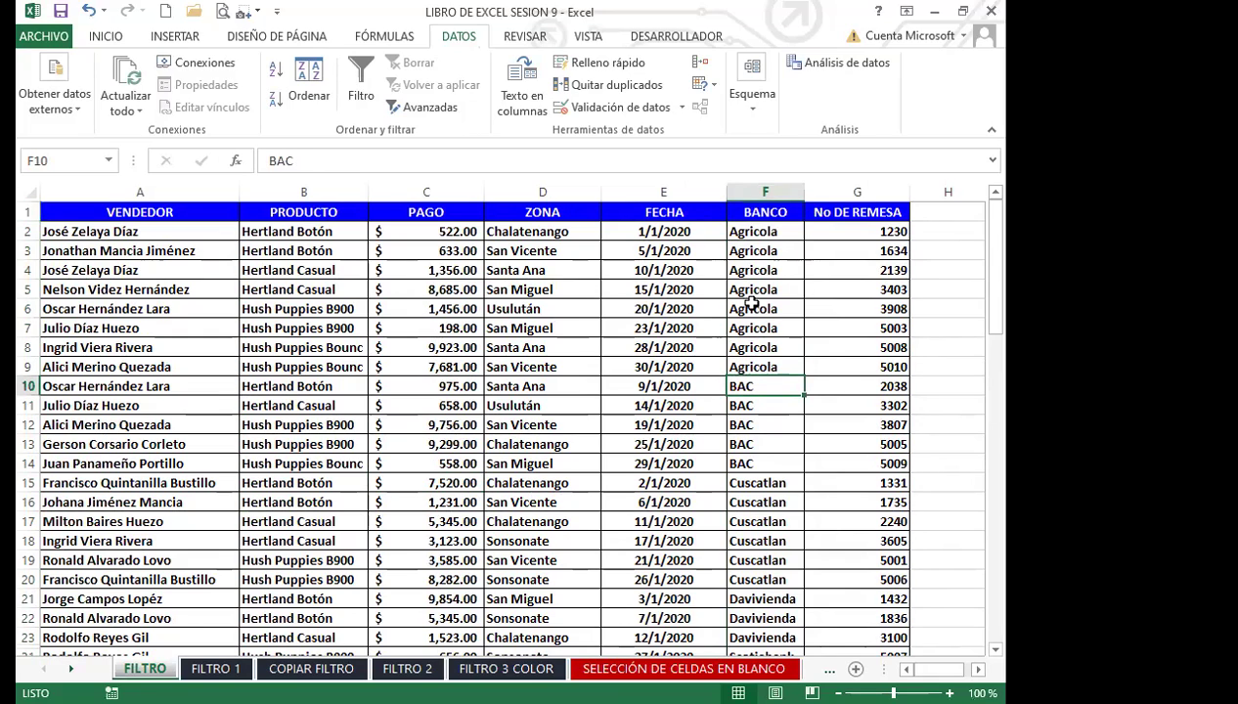
left_click(772, 223)
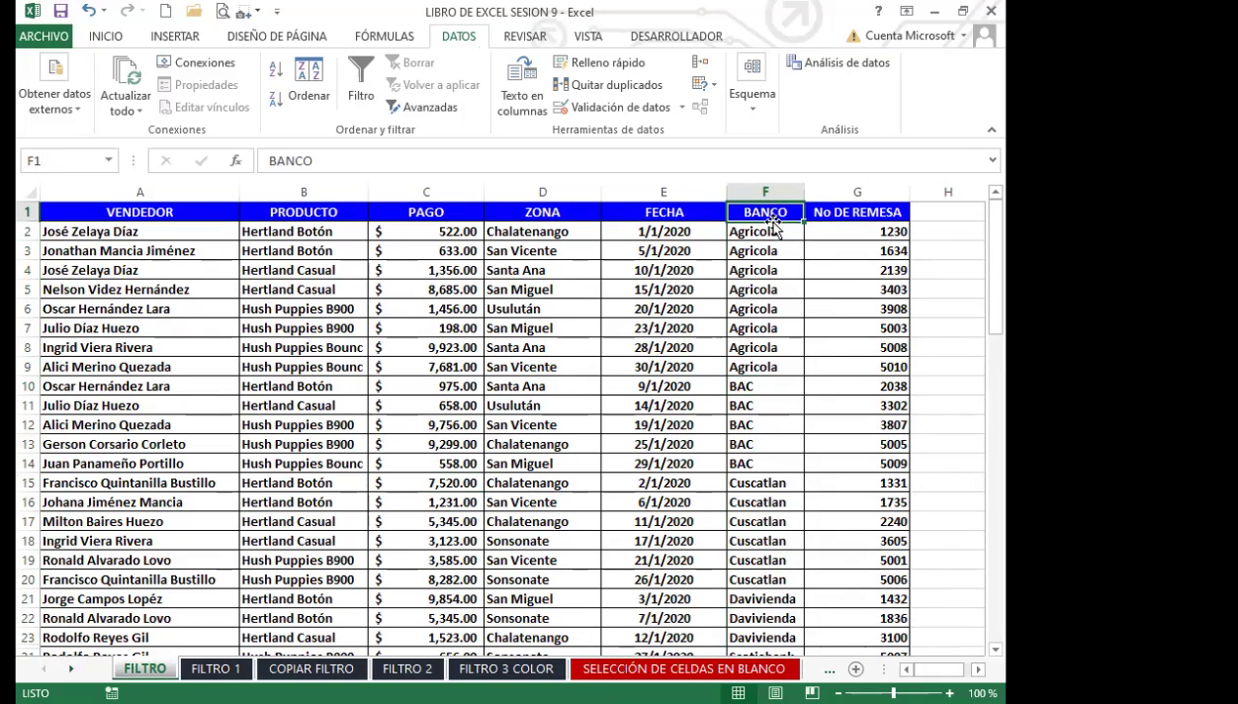
left_click(750, 368)
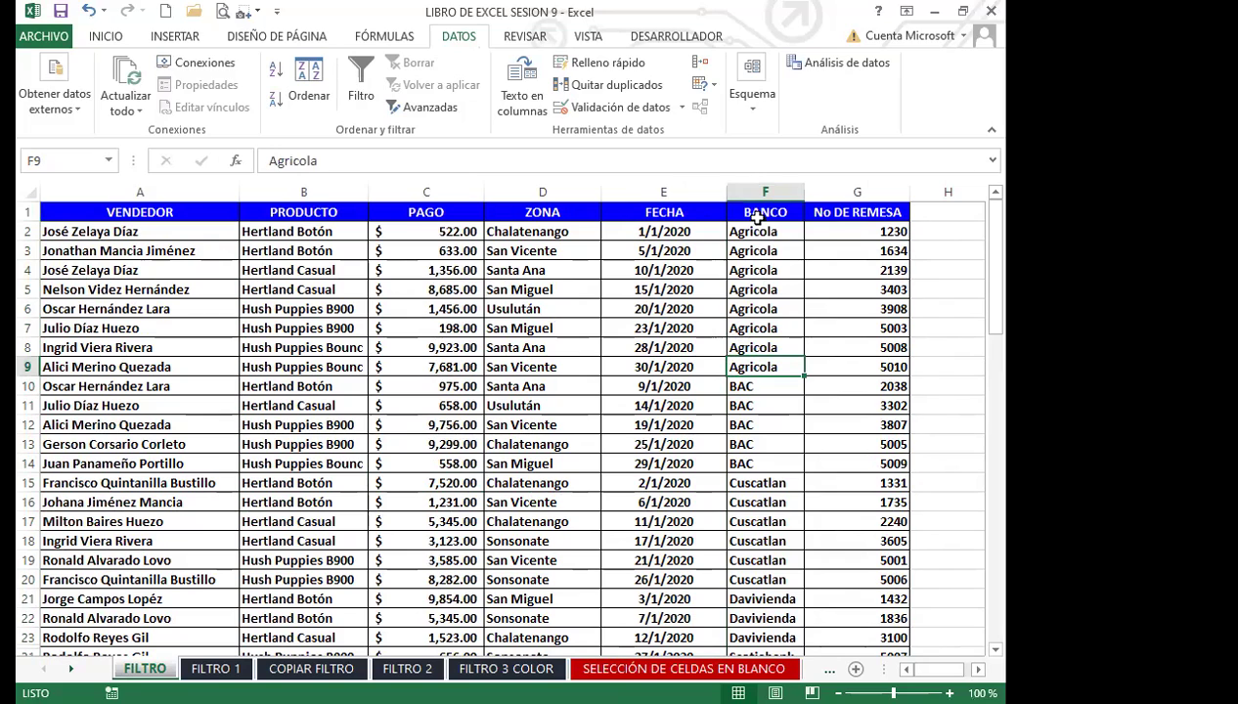
left_click(749, 328)
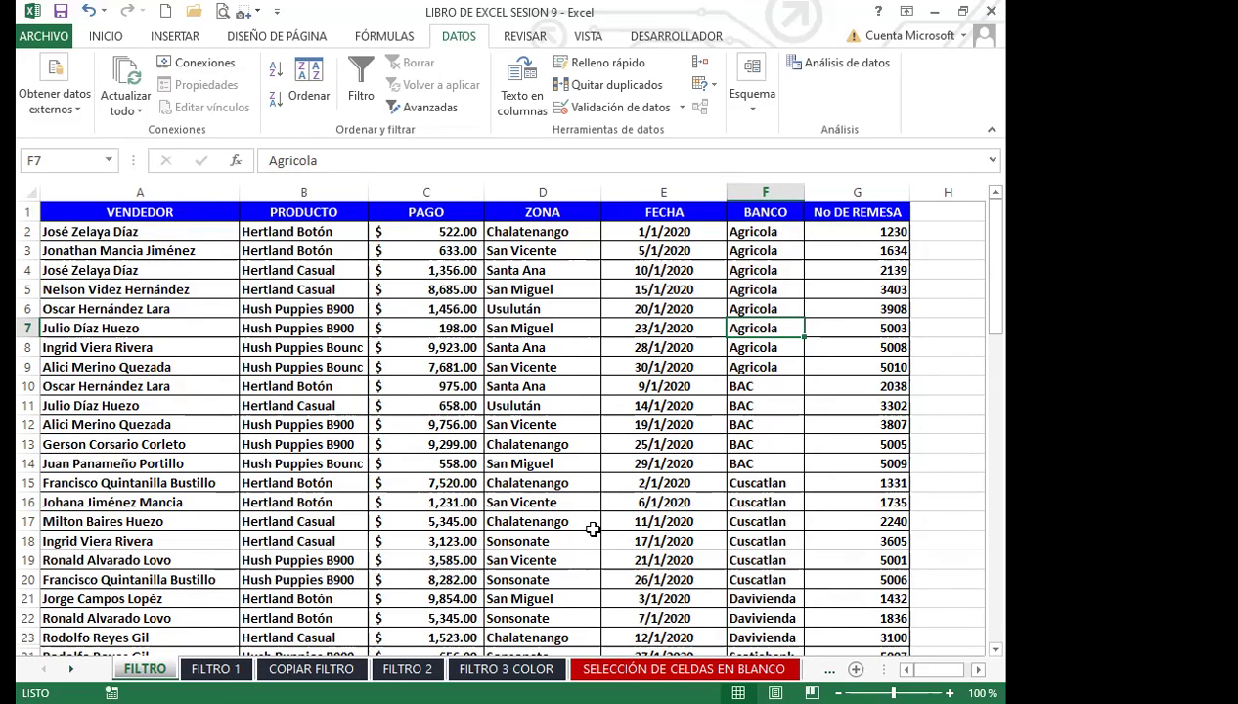
Step: Check the bank entries in the BANCO column from the last record back up to the first
scroll(592, 529, "down", 4)
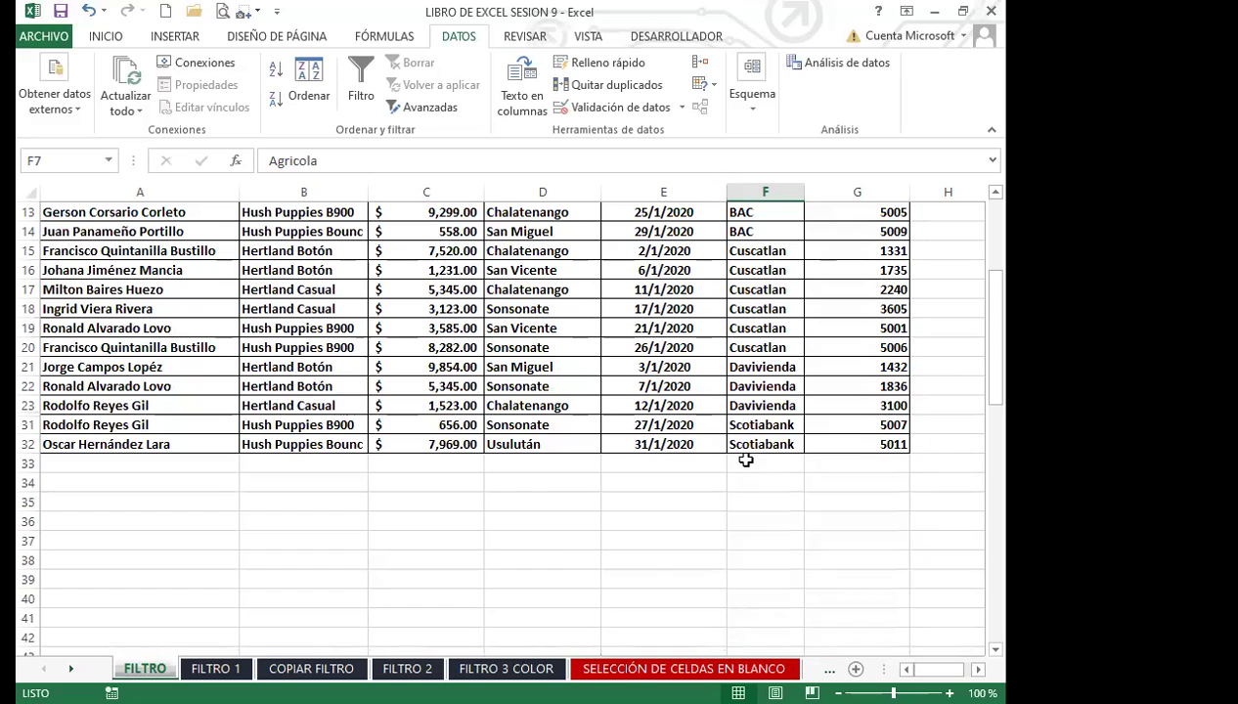
left_click(761, 442)
scroll(757, 435, "up", 4)
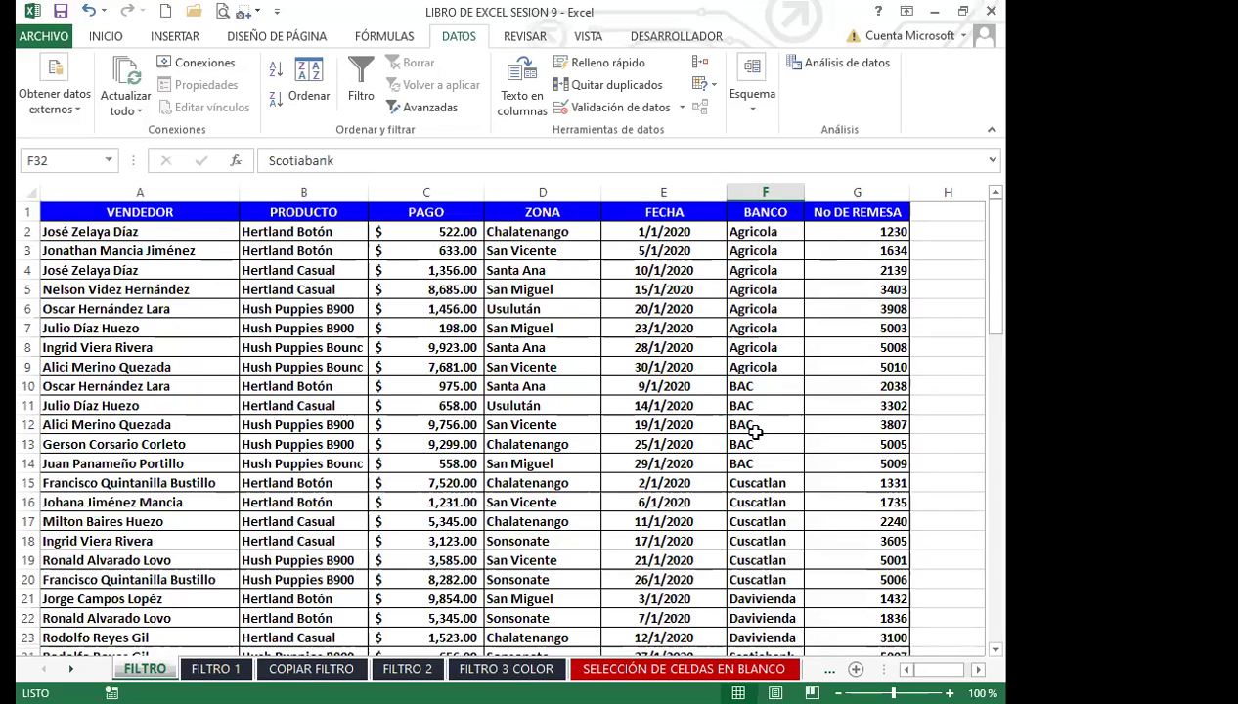
left_click(763, 250)
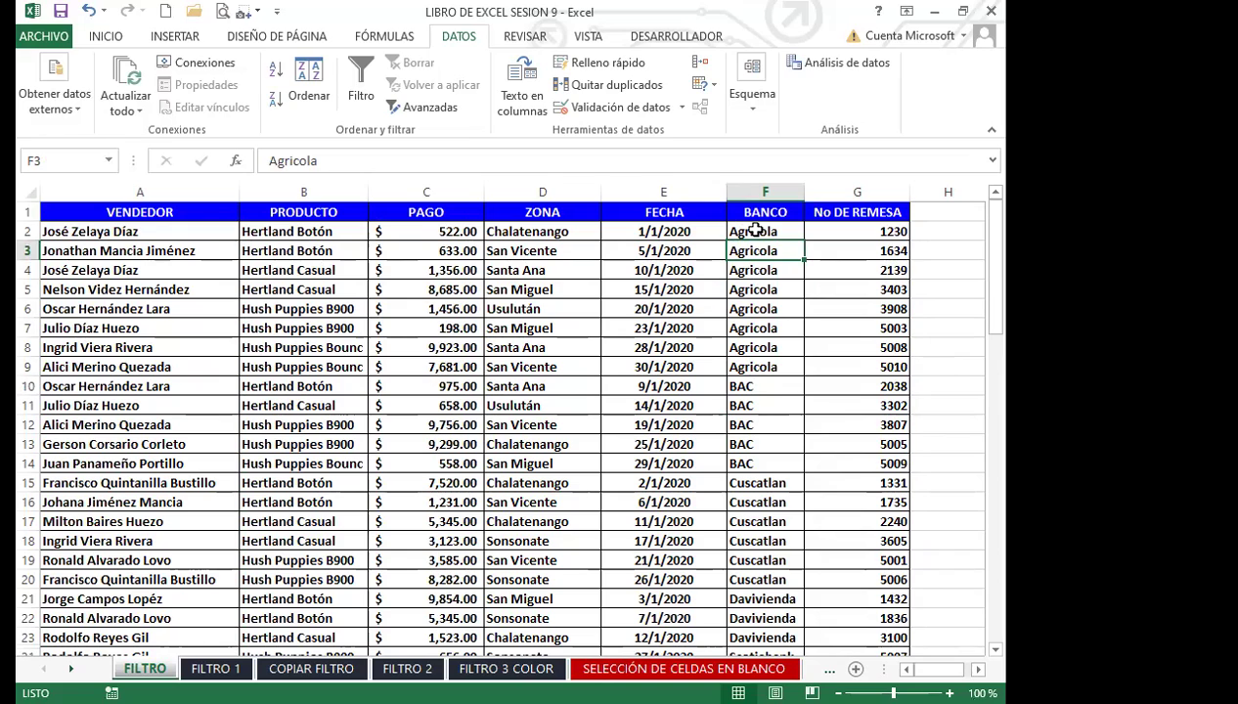
left_click(756, 231)
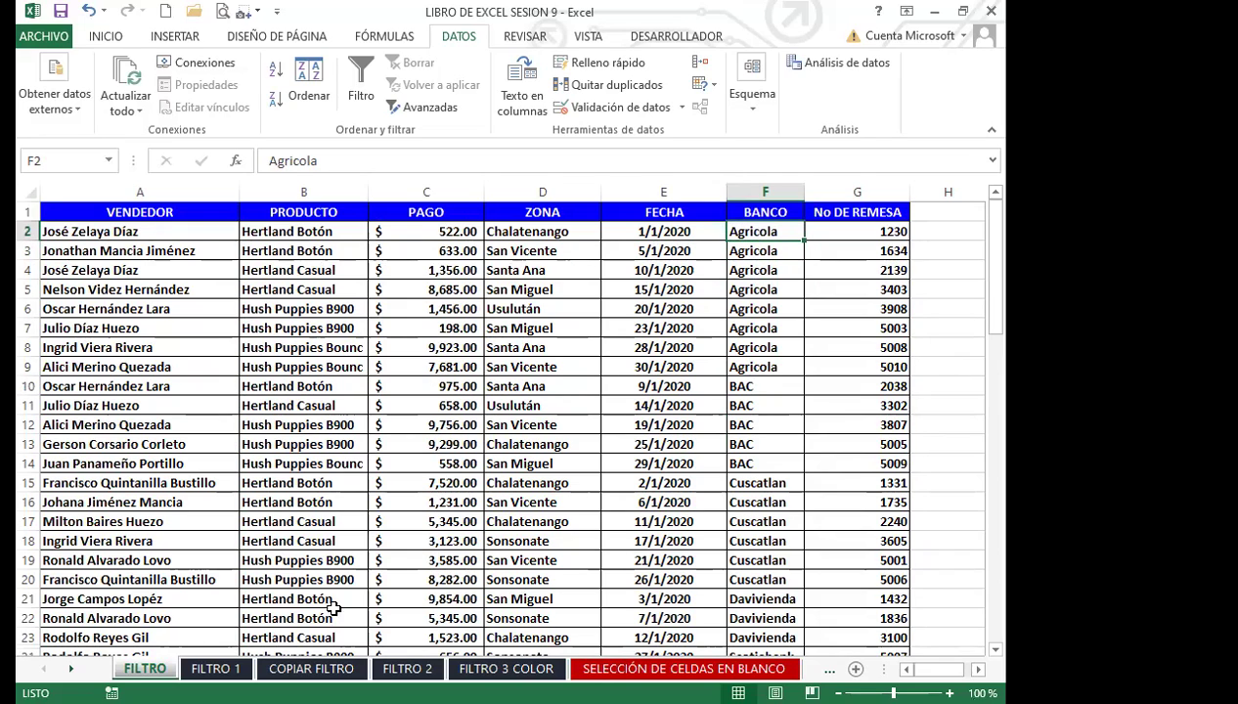
left_click(391, 461)
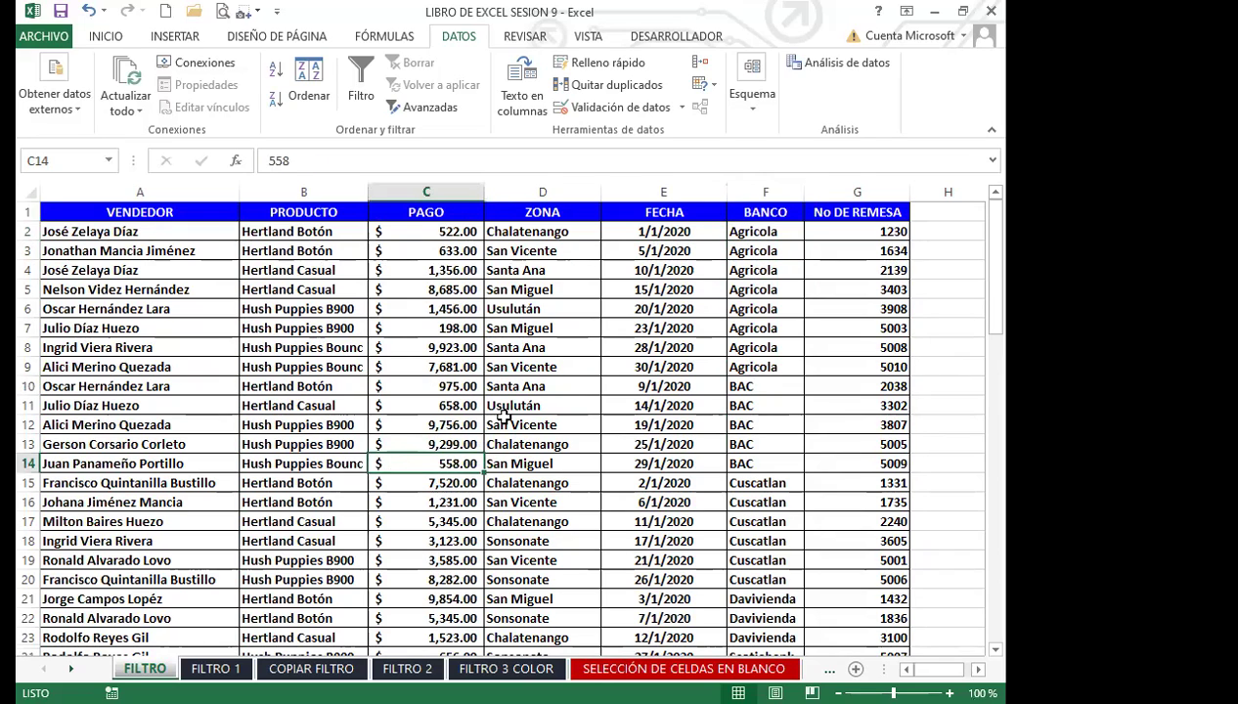
Step: Turn on filtering for the FILTRO sales table and filter BANCO to show only Agricola records
left_click(753, 214)
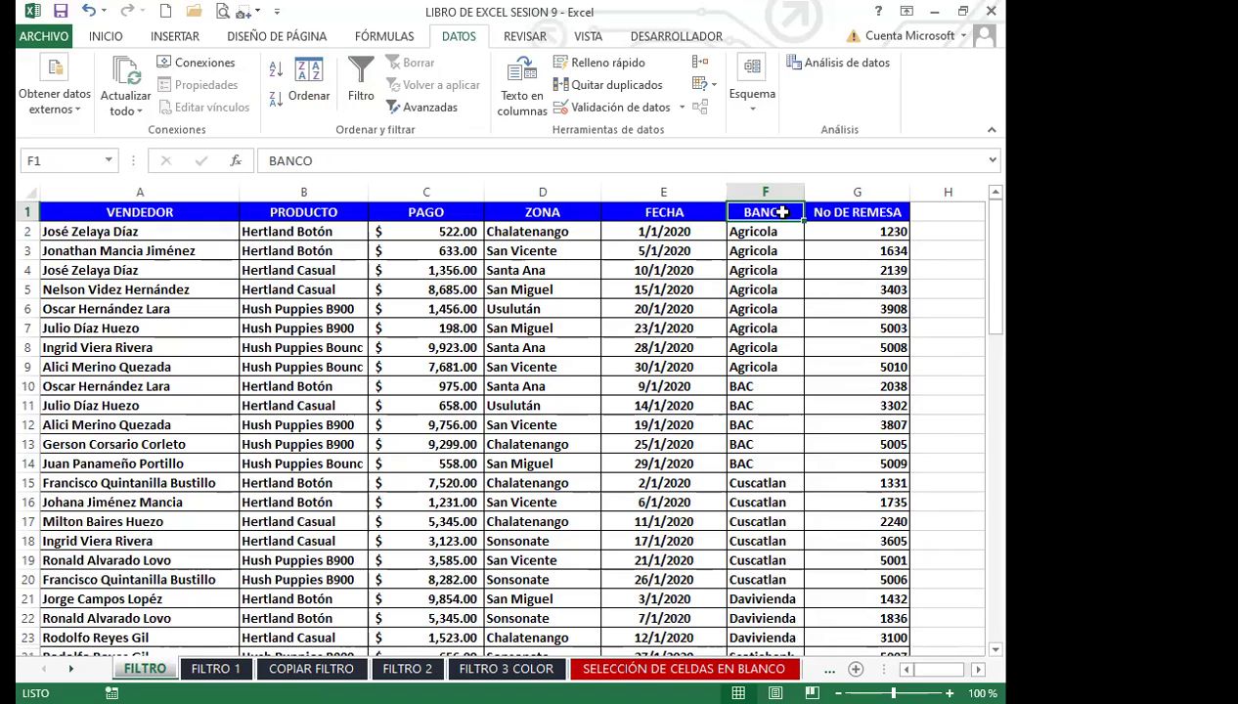
key("ctrl+shift+l")
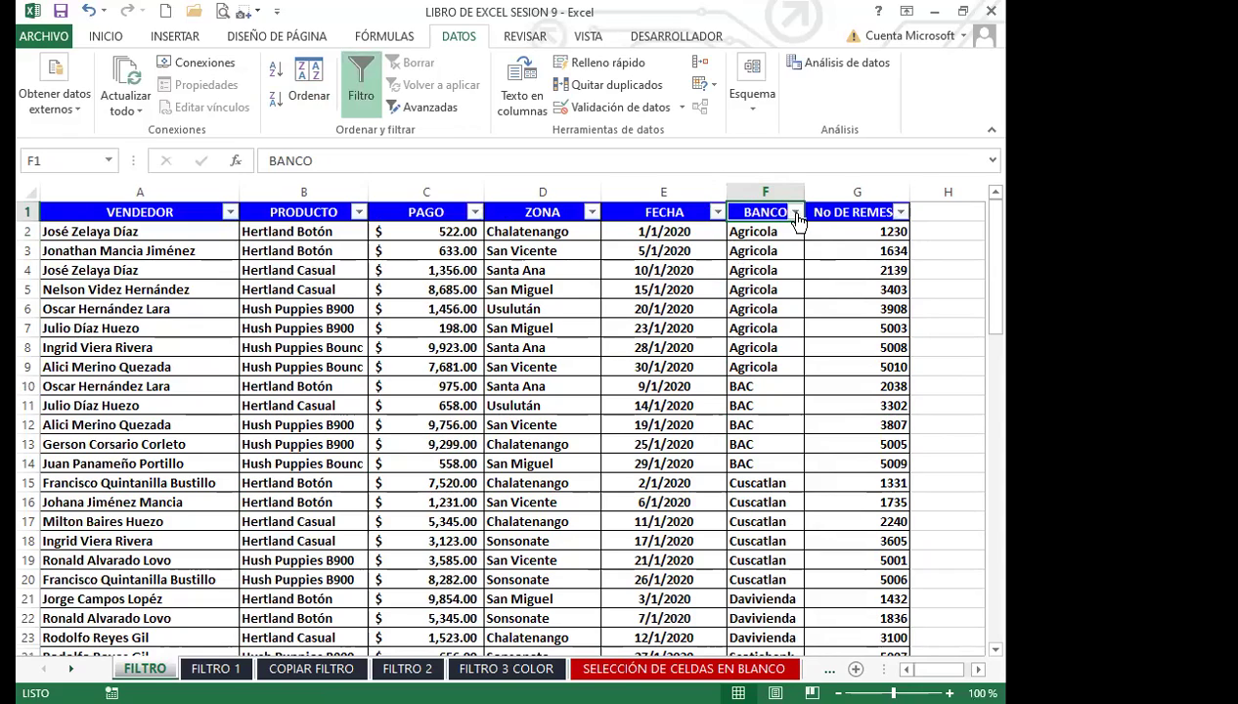
left_click(795, 213)
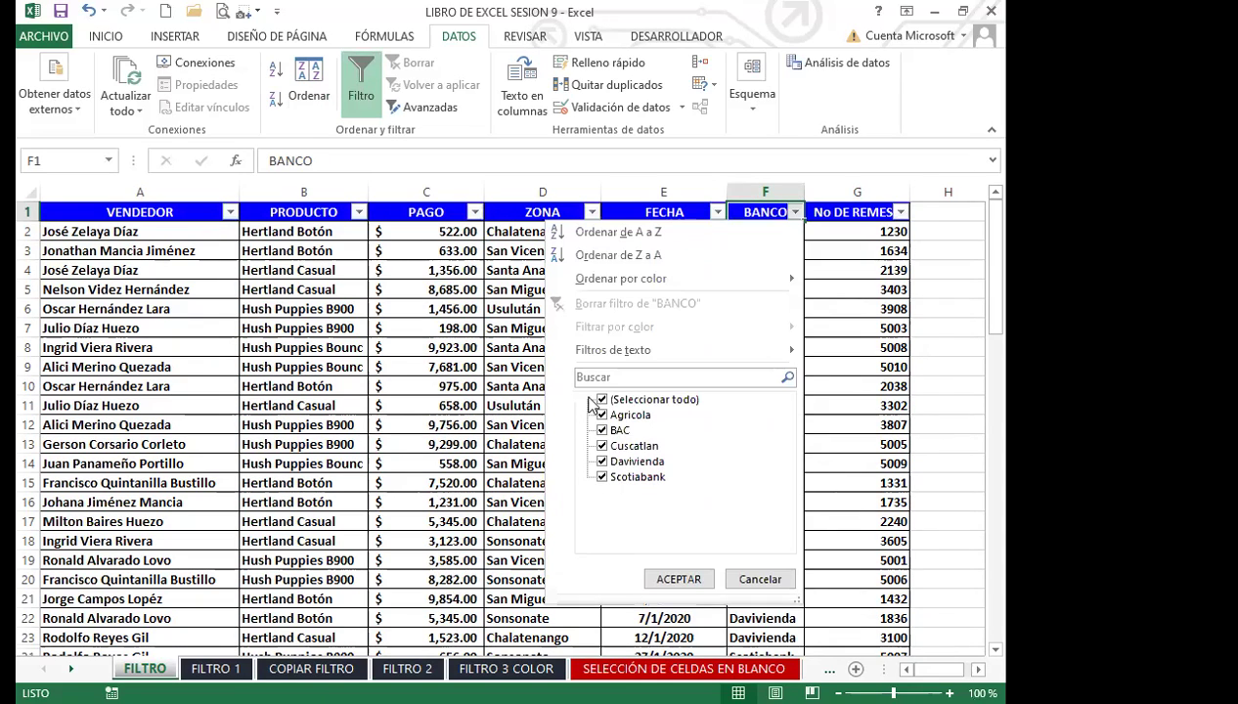
left_click(603, 400)
left_click(602, 414)
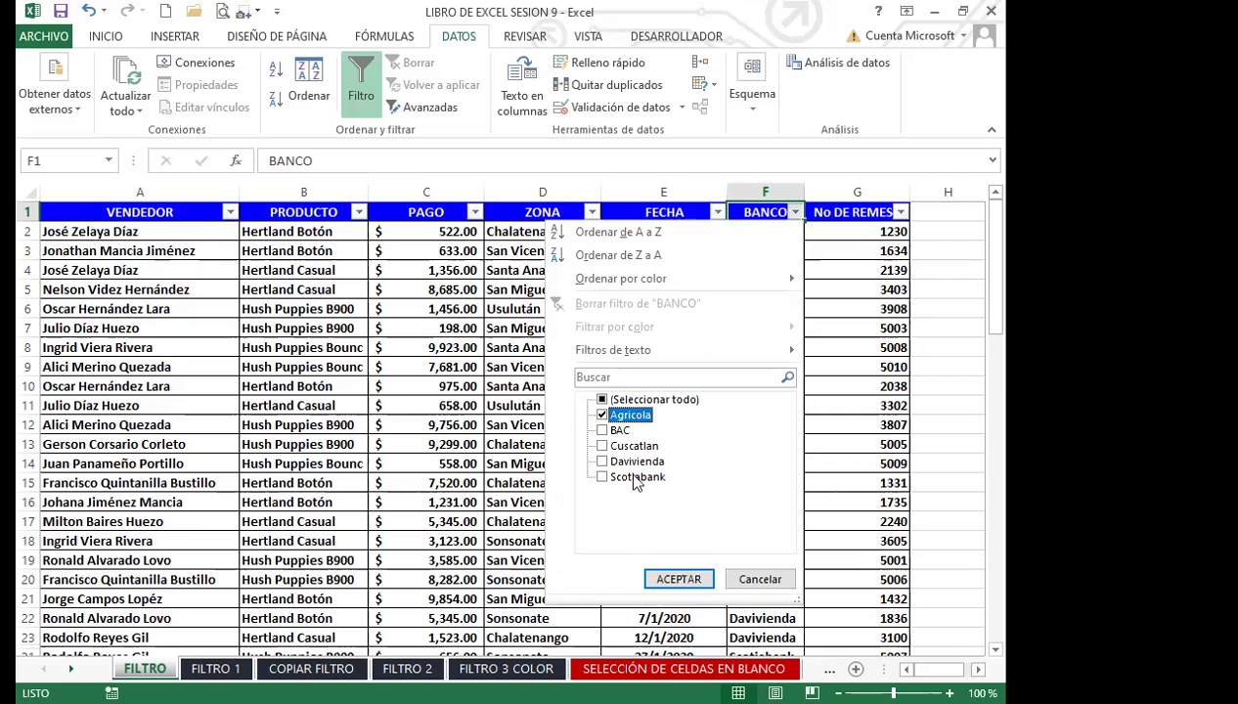
left_click(679, 580)
left_click(611, 497)
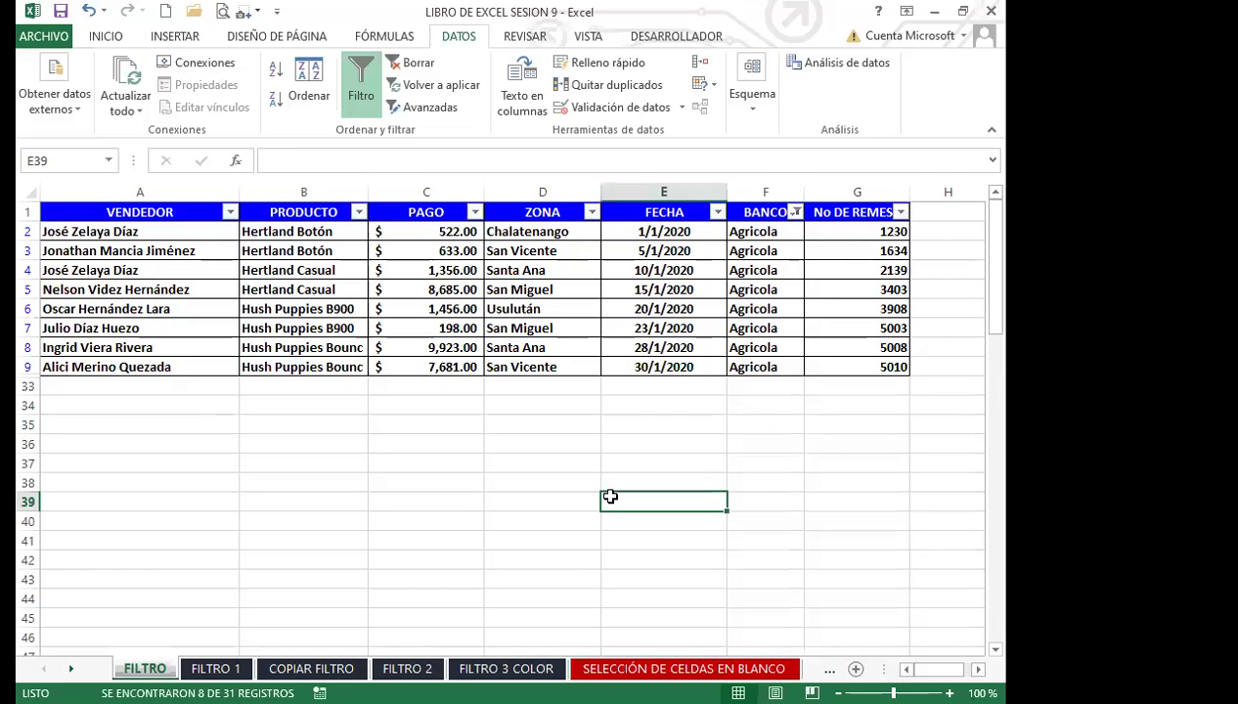
Step: Change the BANCO filter to show only BAC records
left_click(795, 213)
left_click(603, 430)
left_click(602, 414)
left_click(669, 577)
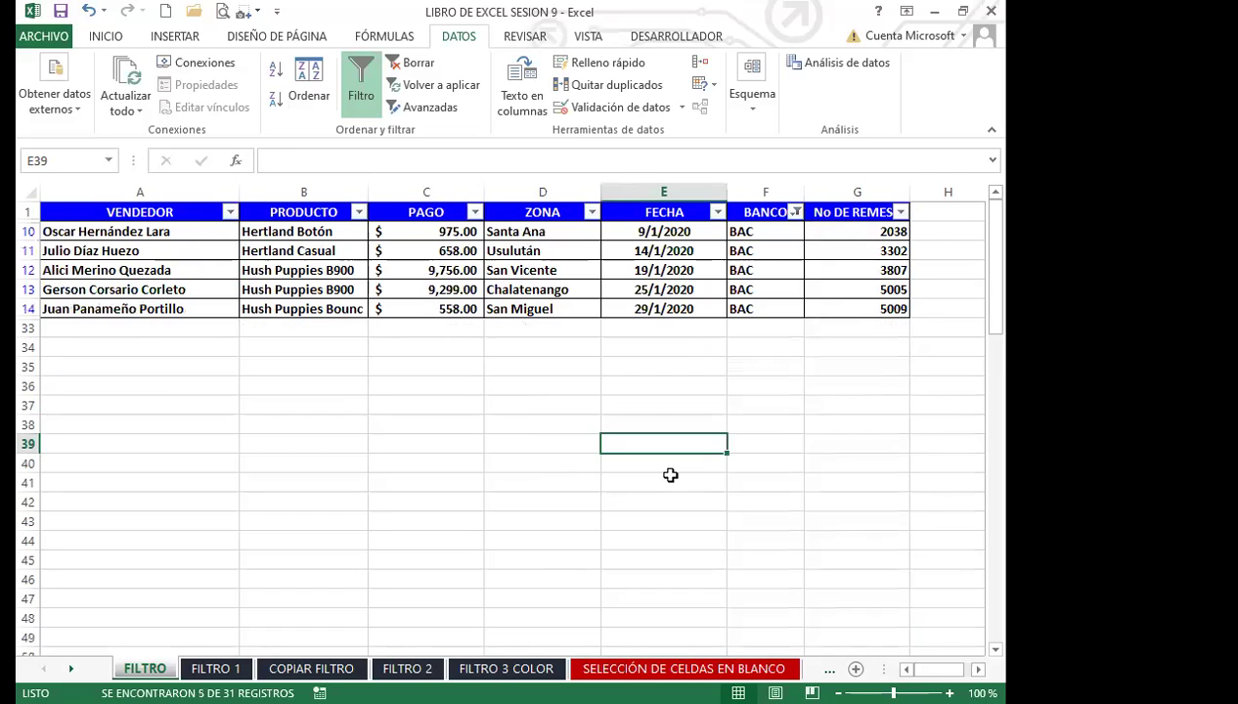
Step: Switch the BANCO filter to show only Cuscatlan records
left_click(795, 213)
left_click(602, 446)
left_click(602, 430)
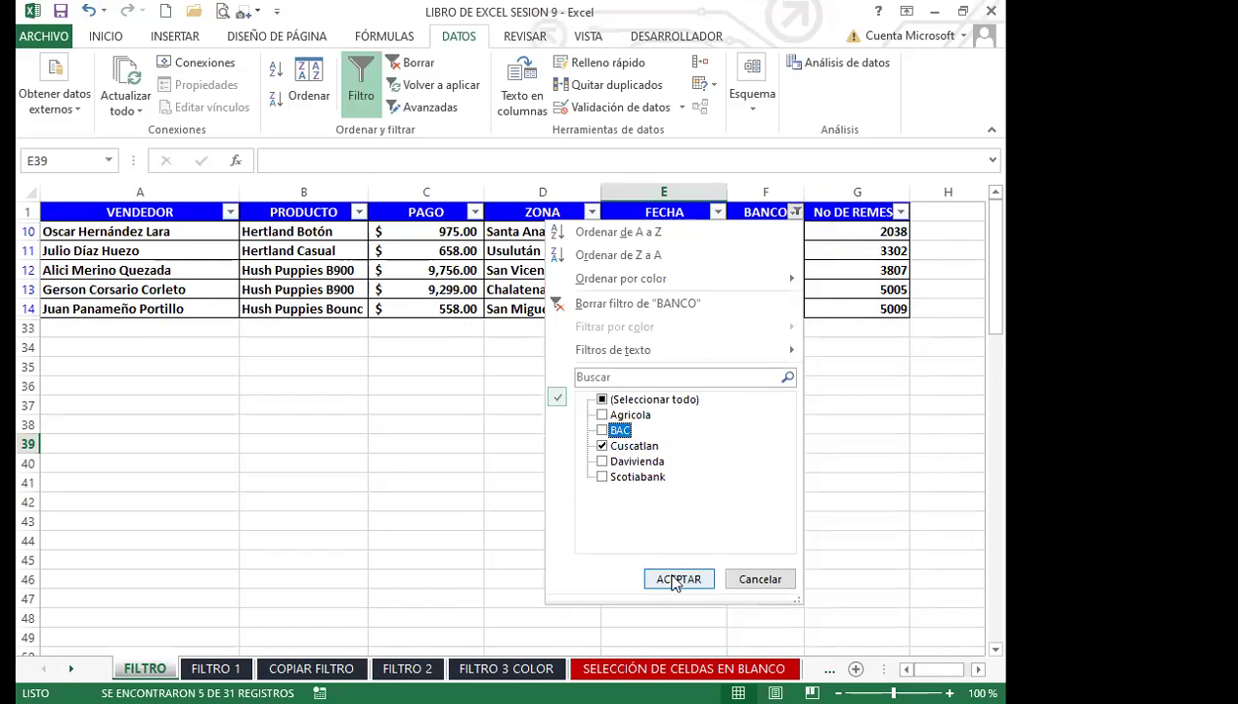
left_click(679, 579)
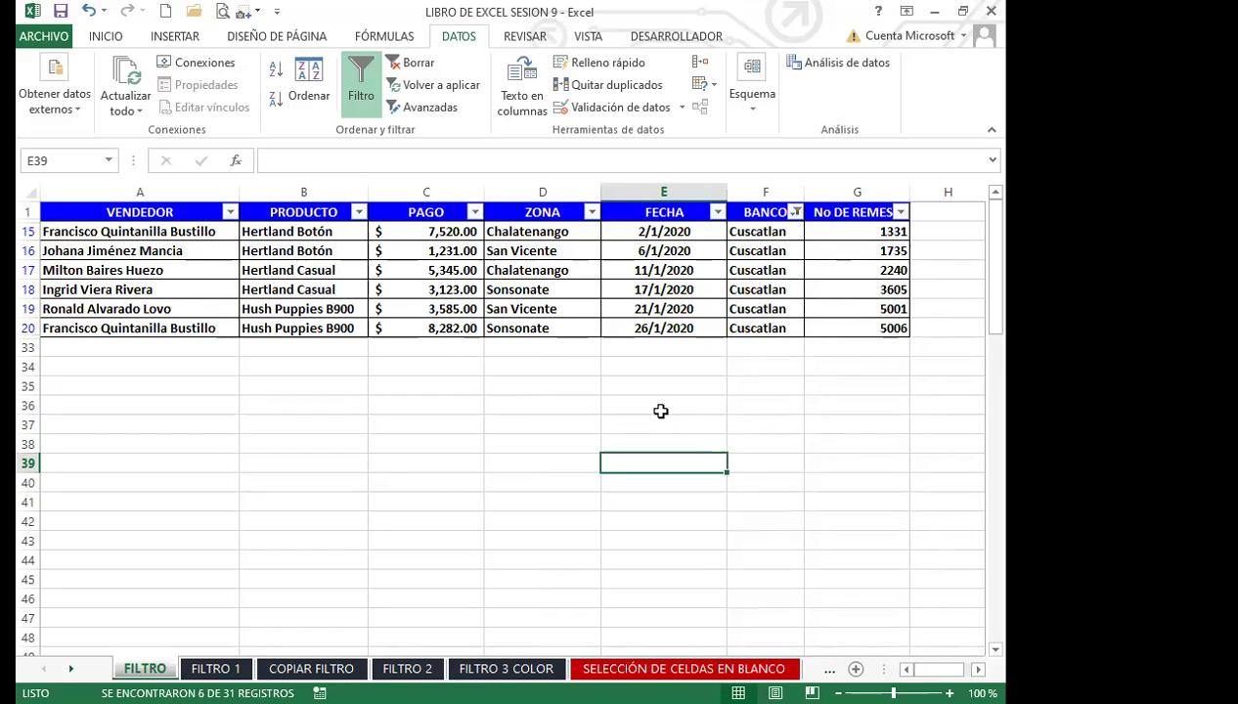
Step: Set the BANCO filter so that only Scotiabank records are shown
left_click(795, 212)
left_click(603, 477)
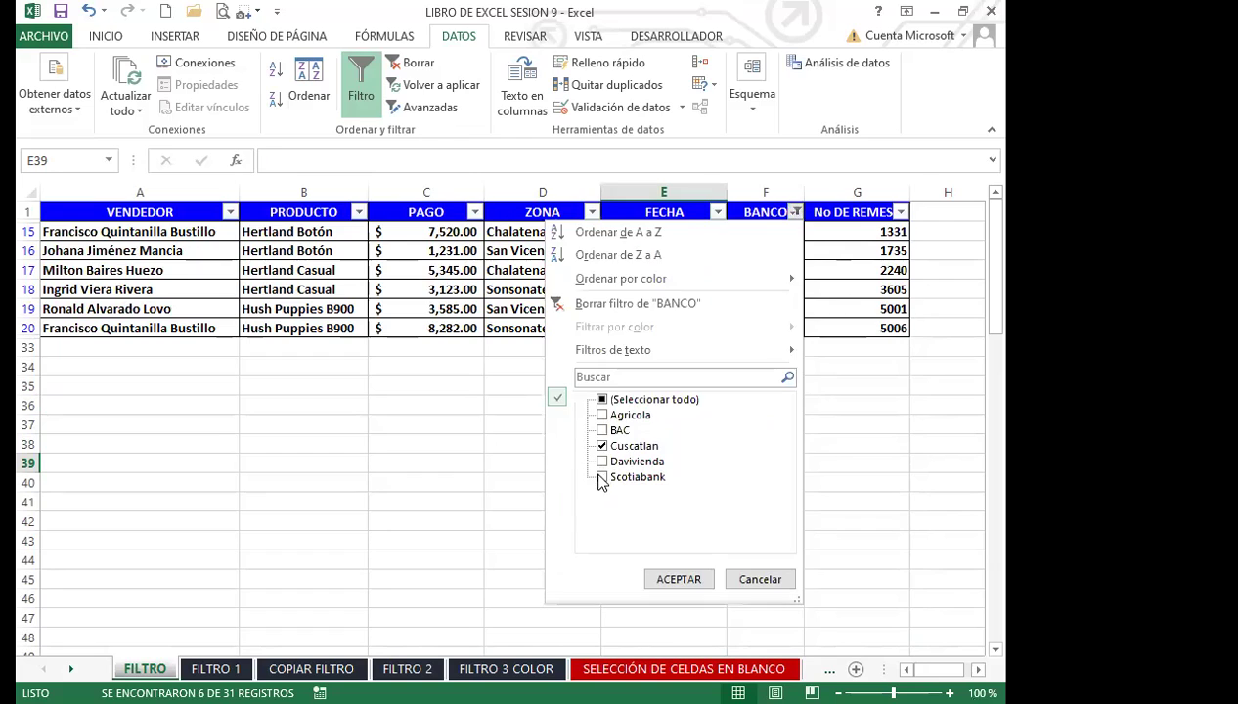
left_click(602, 462)
left_click(602, 462)
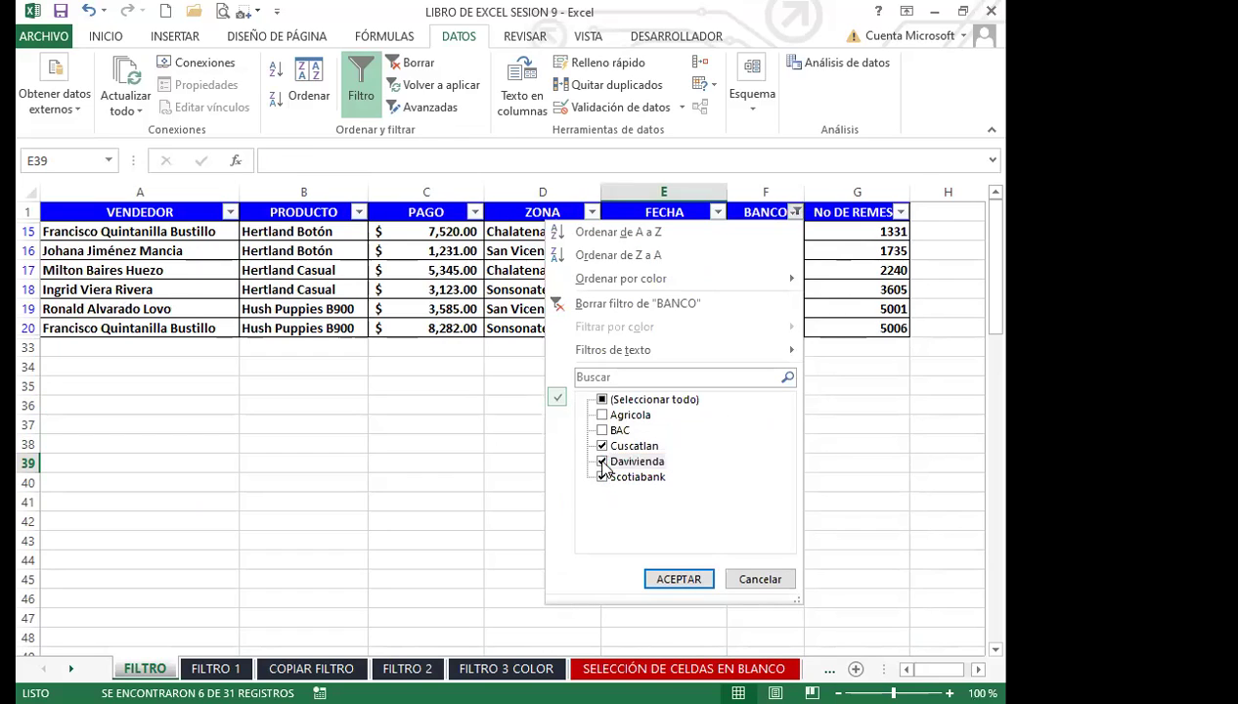
left_click(602, 446)
left_click(679, 579)
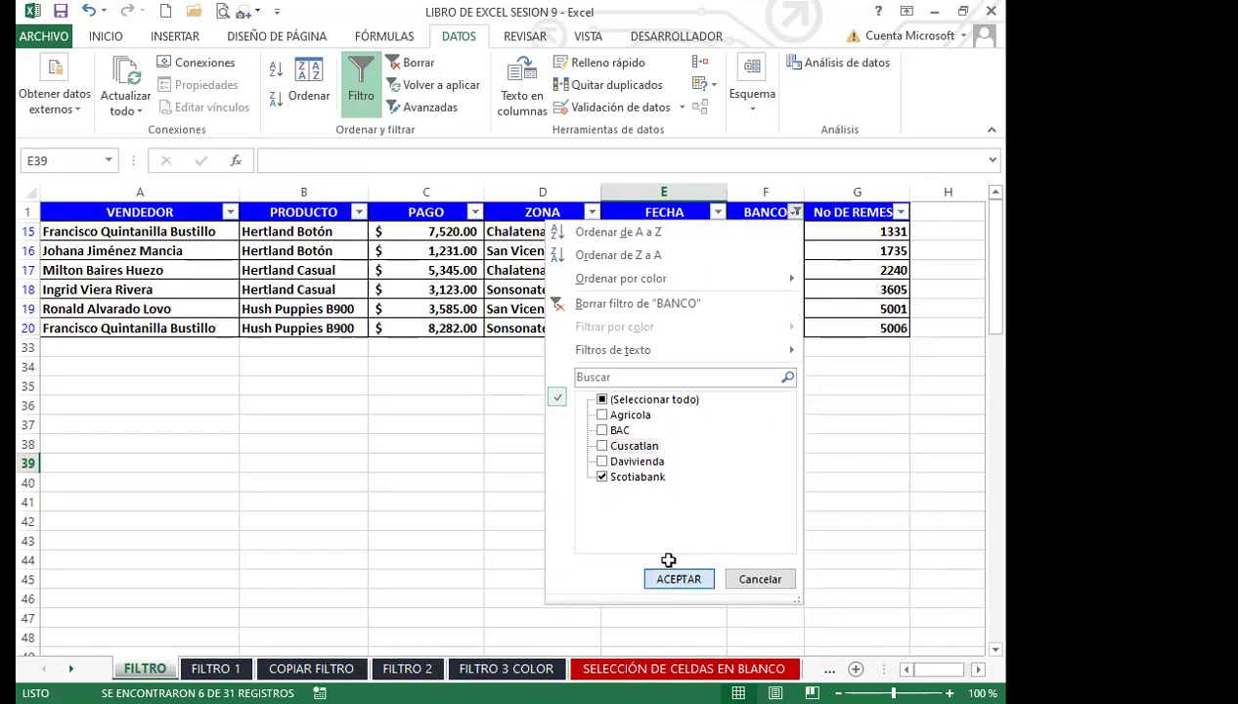
left_click(587, 382)
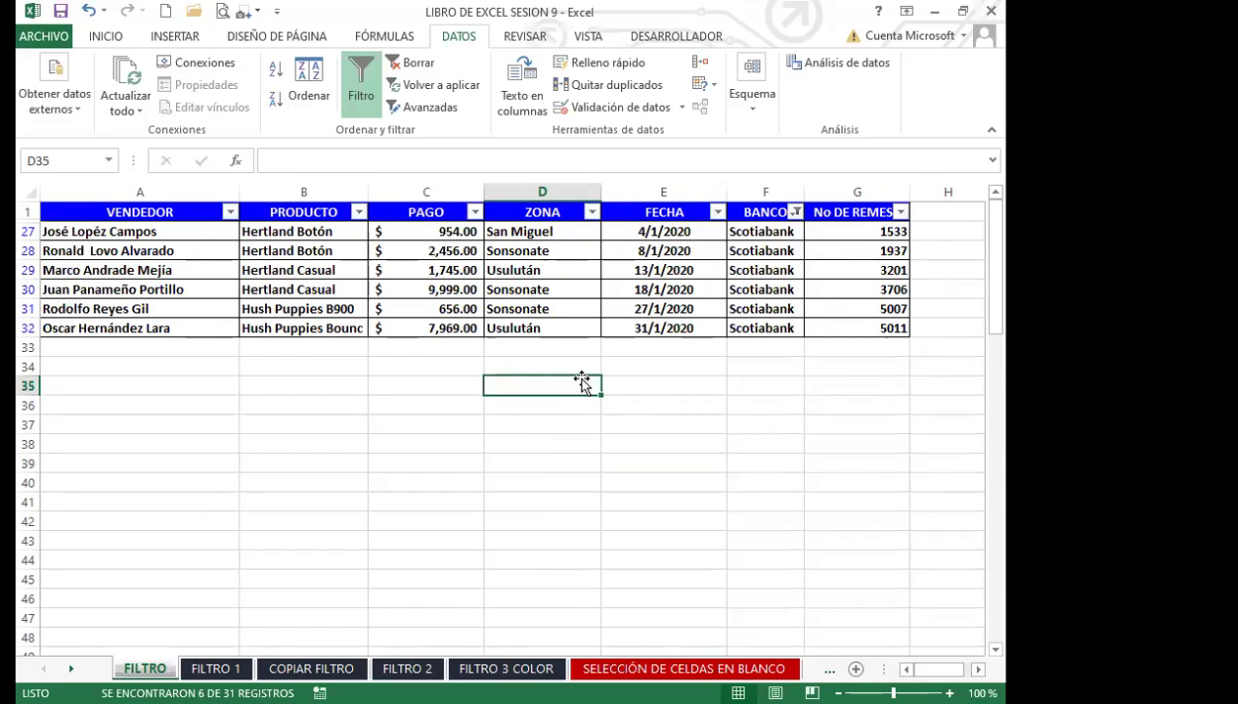
left_click(777, 247)
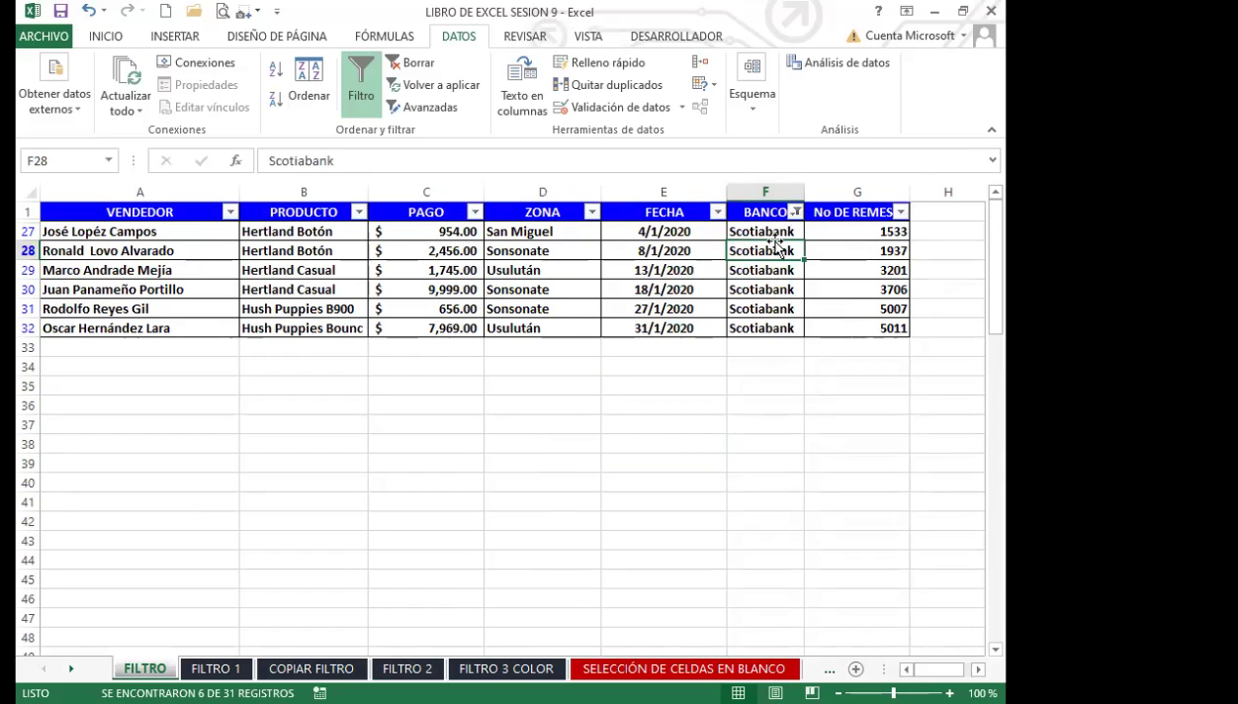
Step: Filter FECHA to exclude January 8, 13 and 27, 2020, keeping January 4, 18 and 31
left_click(717, 213)
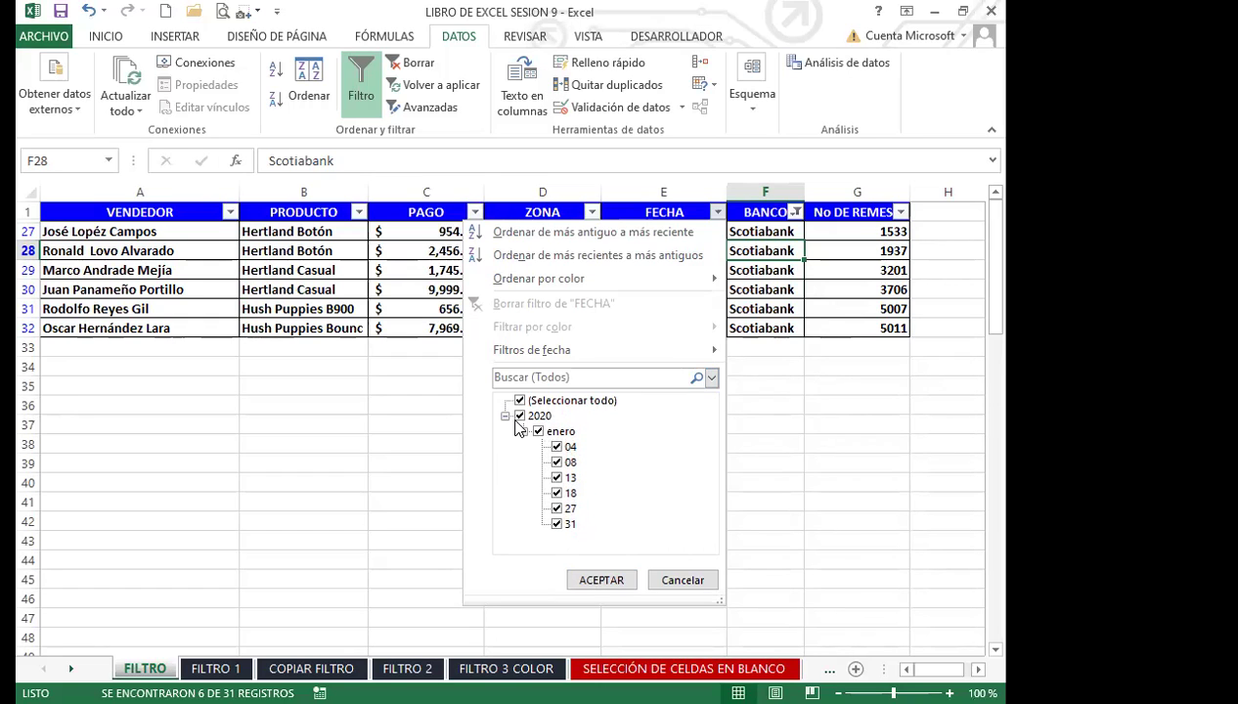
left_click(557, 477)
left_click(557, 462)
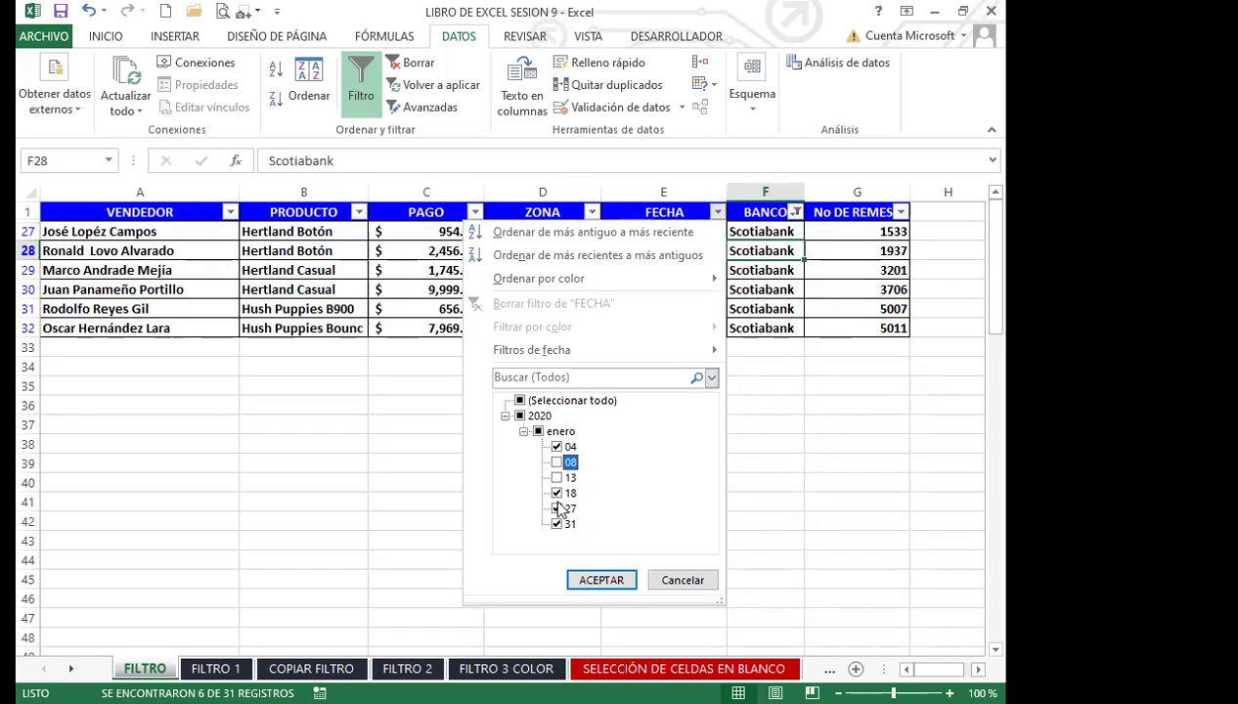
left_click(558, 508)
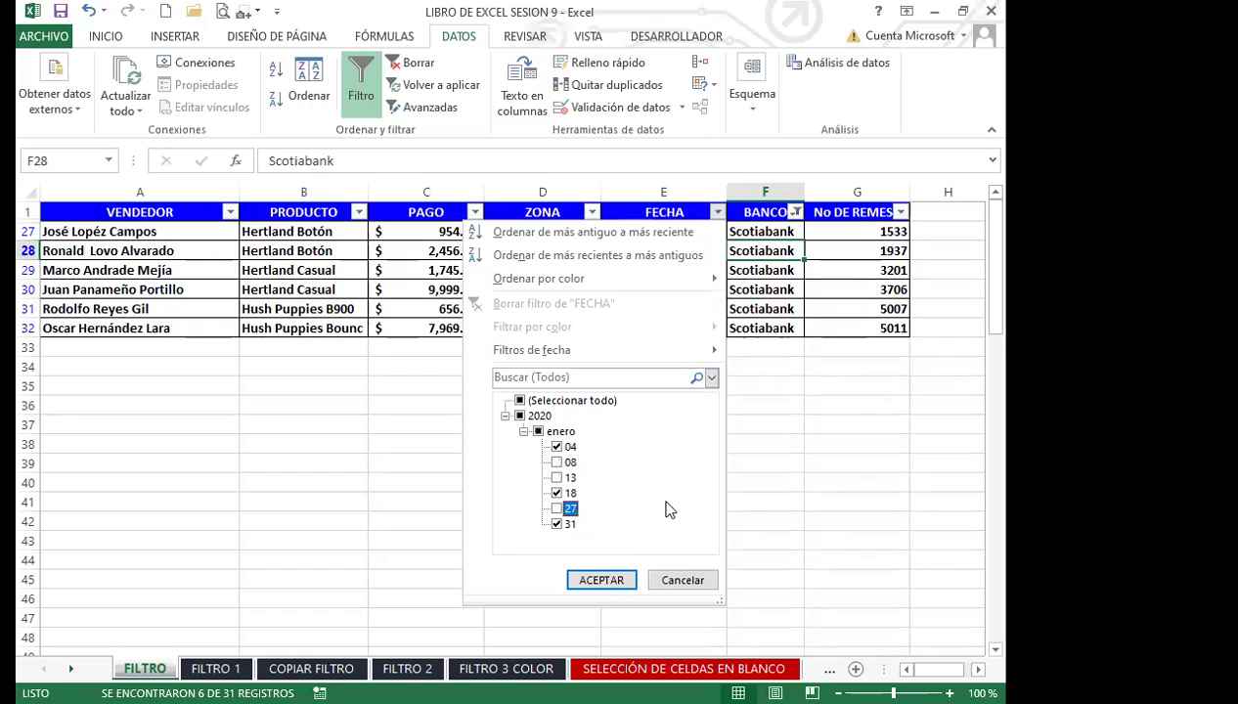
left_click(618, 581)
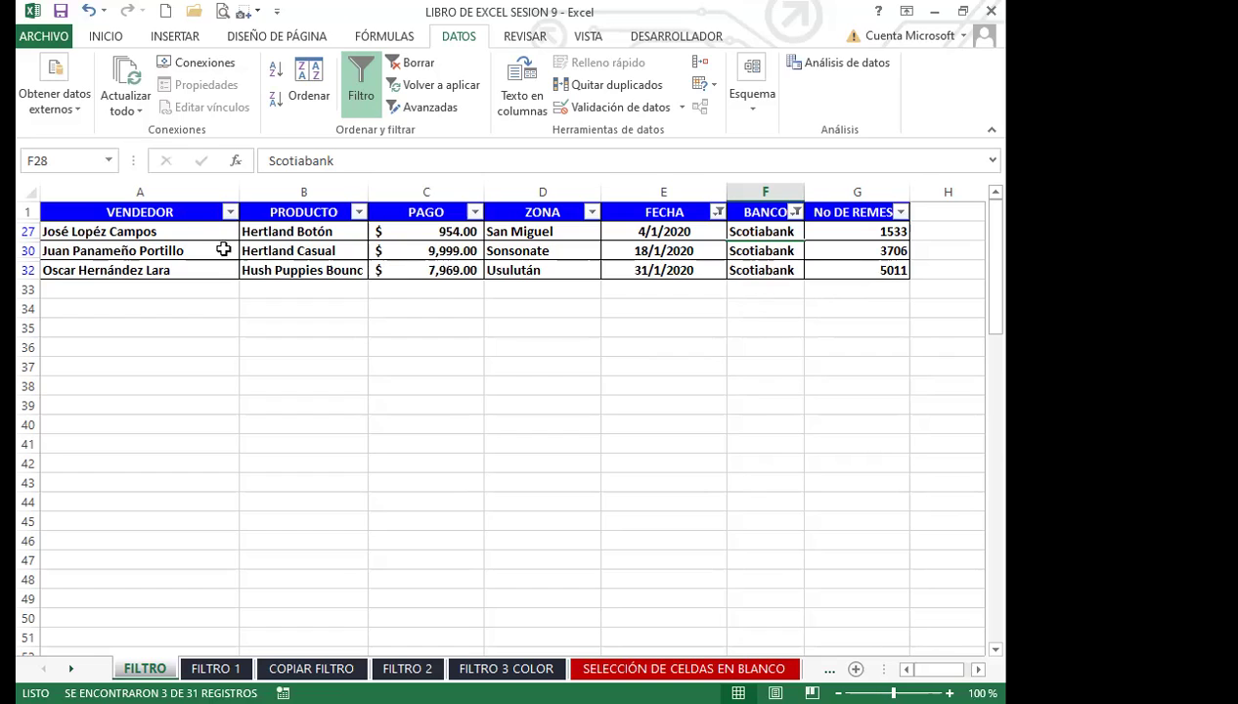
Step: Copy the filtered Scotiabank records together with their header row, from VENDEDOR through No DE REMESA
left_click_drag(146, 210, 855, 272)
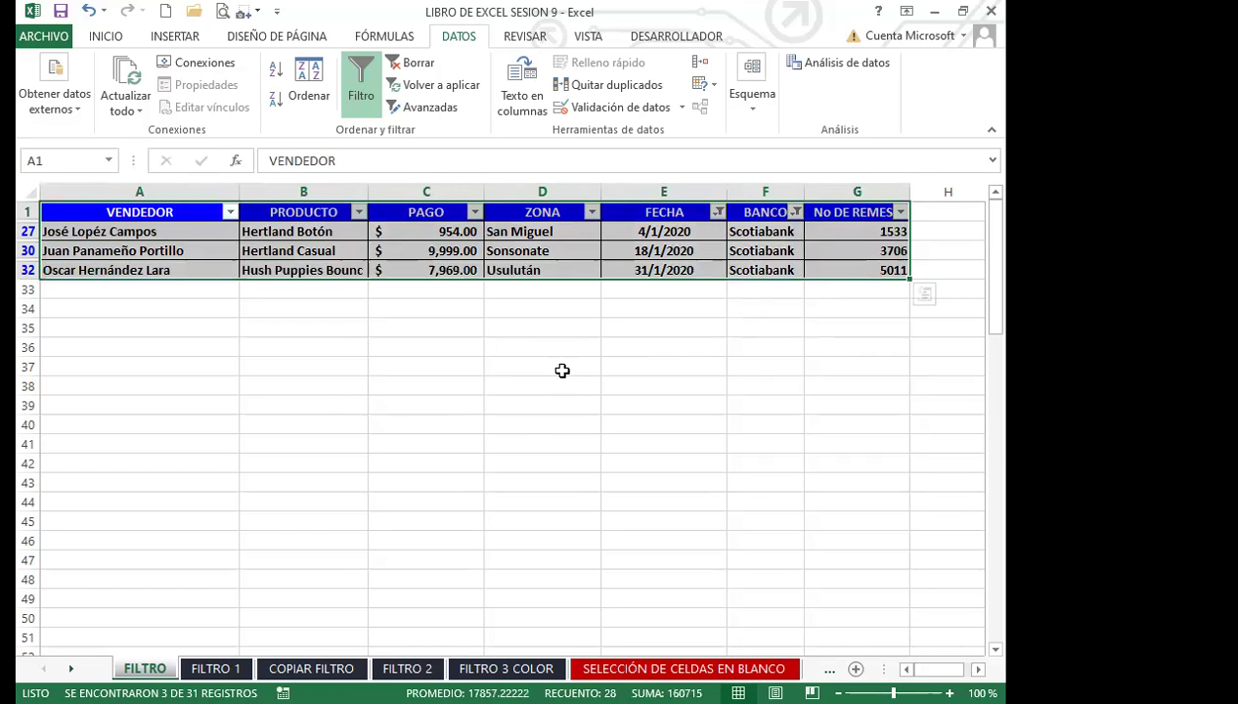
left_click(98, 37)
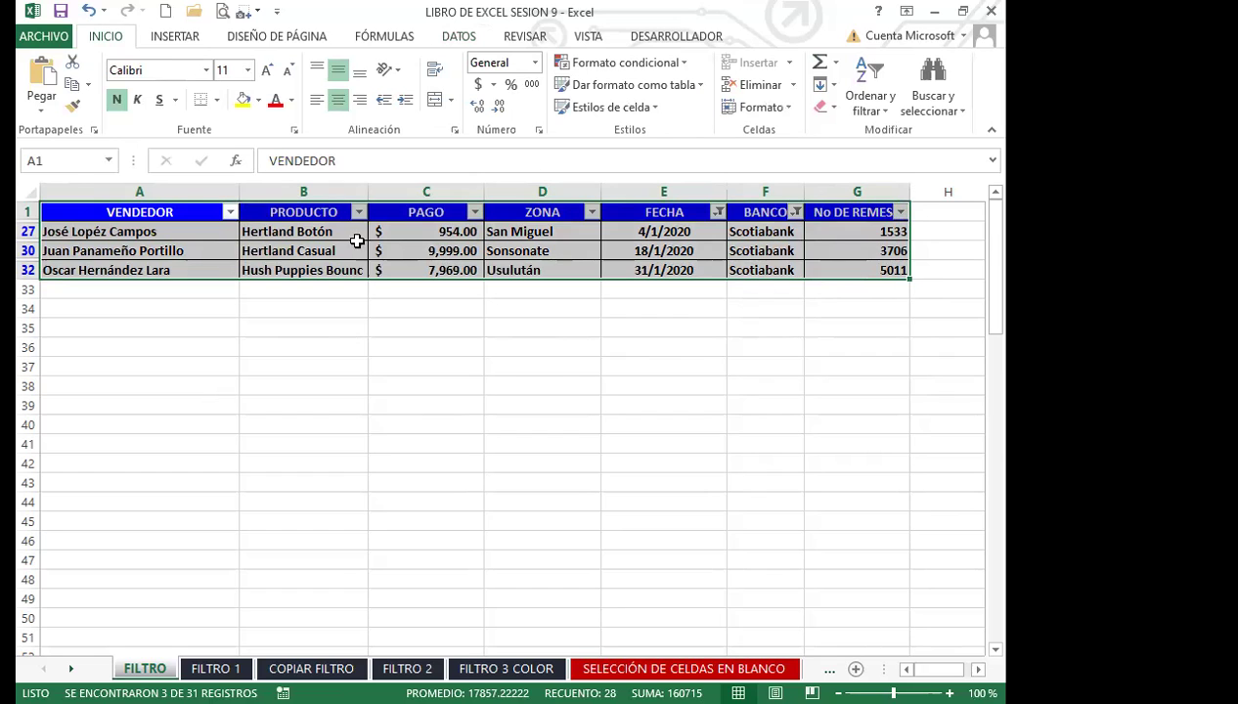
left_click(30, 193)
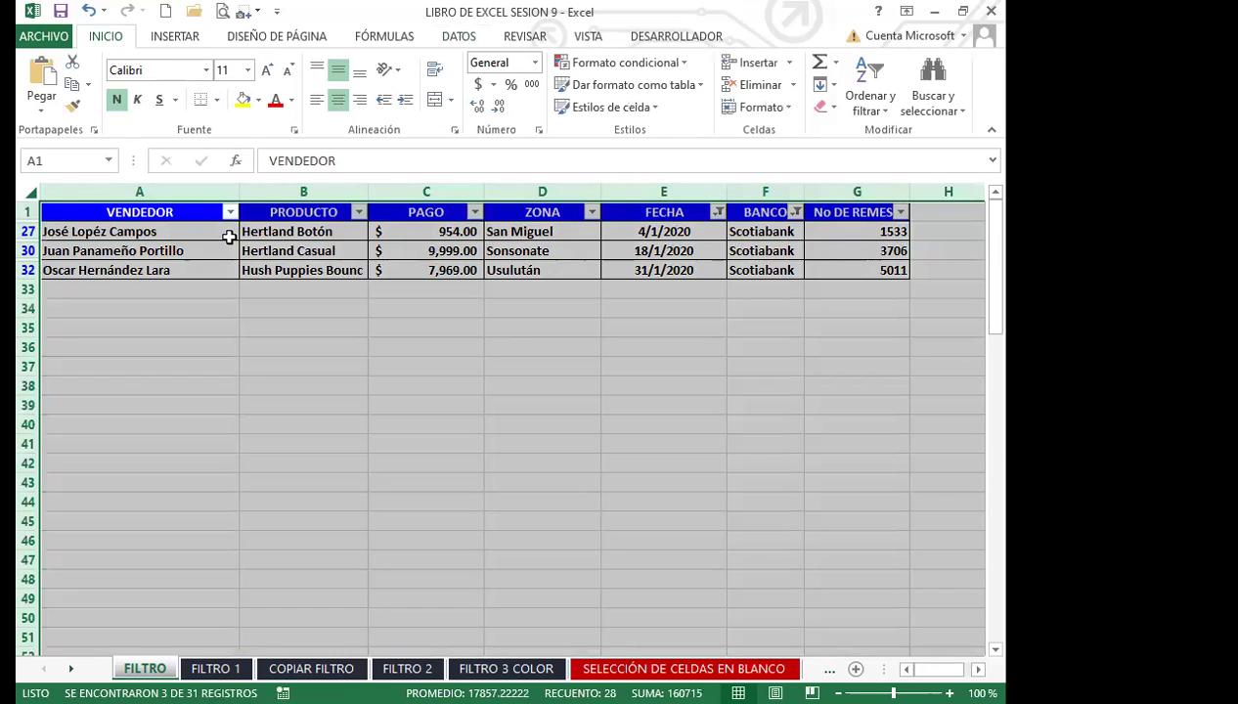
left_click(242, 313)
left_click_drag(121, 211, 867, 270)
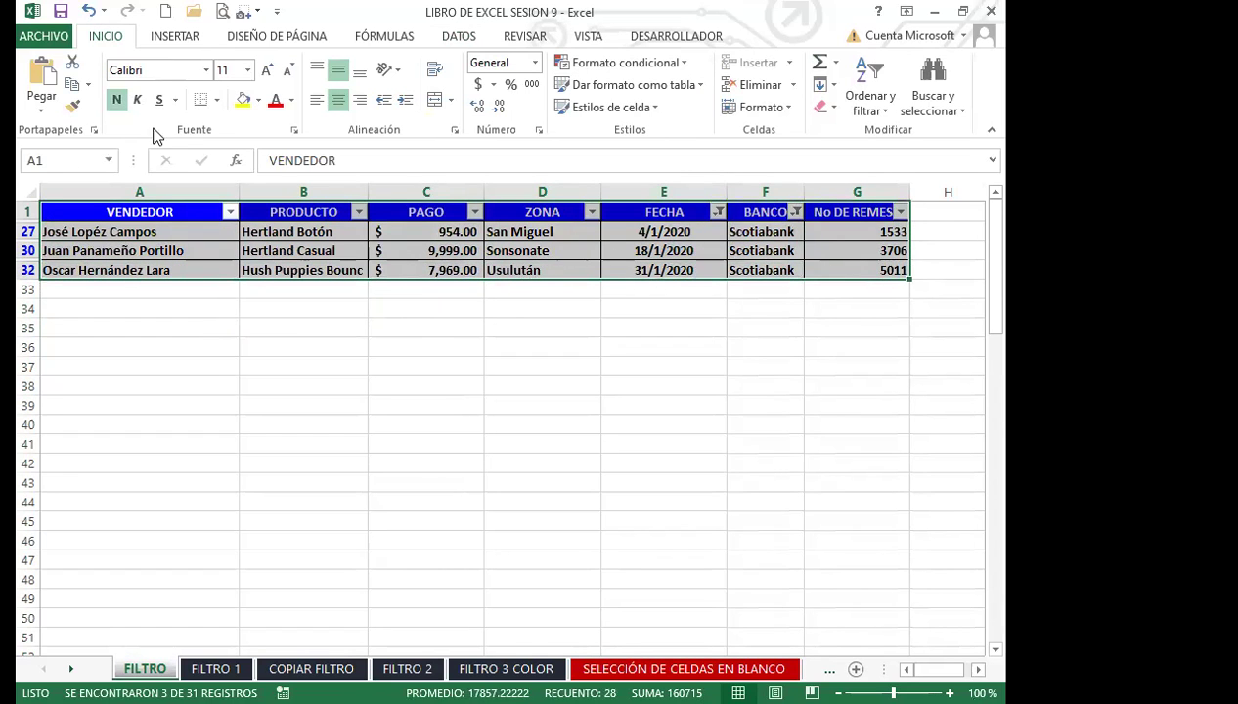
left_click(73, 87)
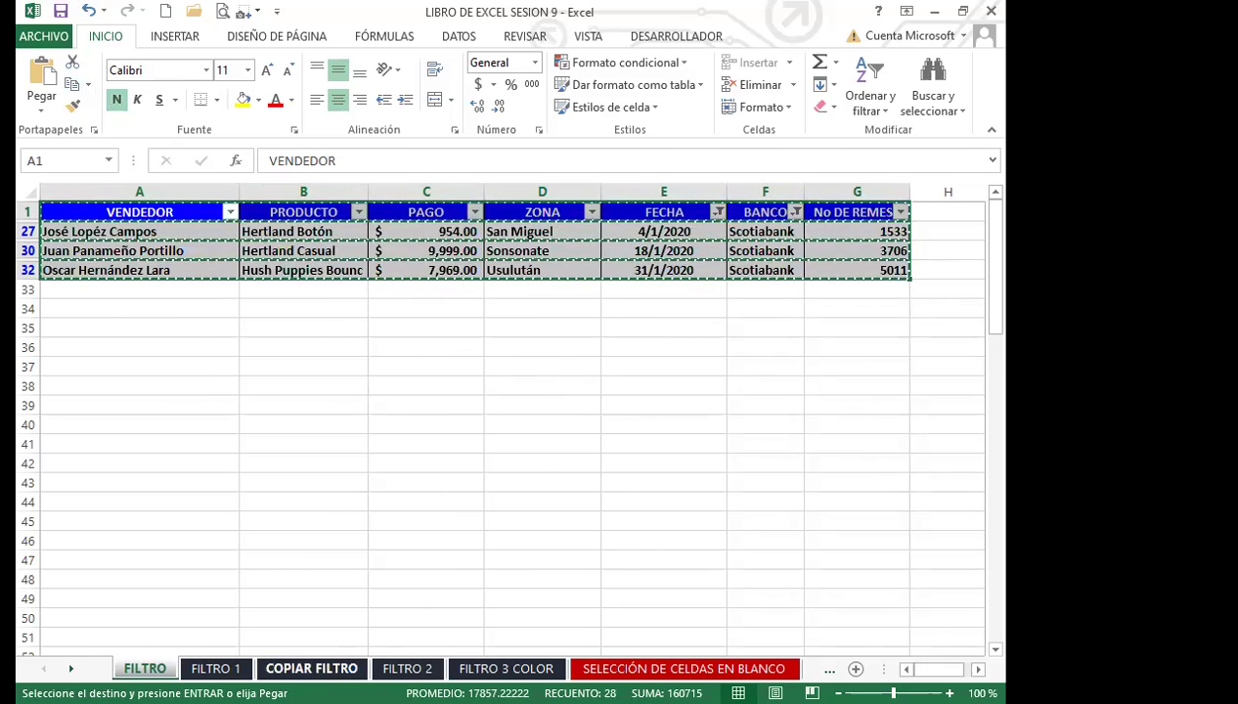
Step: Paste the copied records on the COPIAR FILTRO sheet starting at cell A14, below the existing table
left_click(311, 668)
left_click(82, 464)
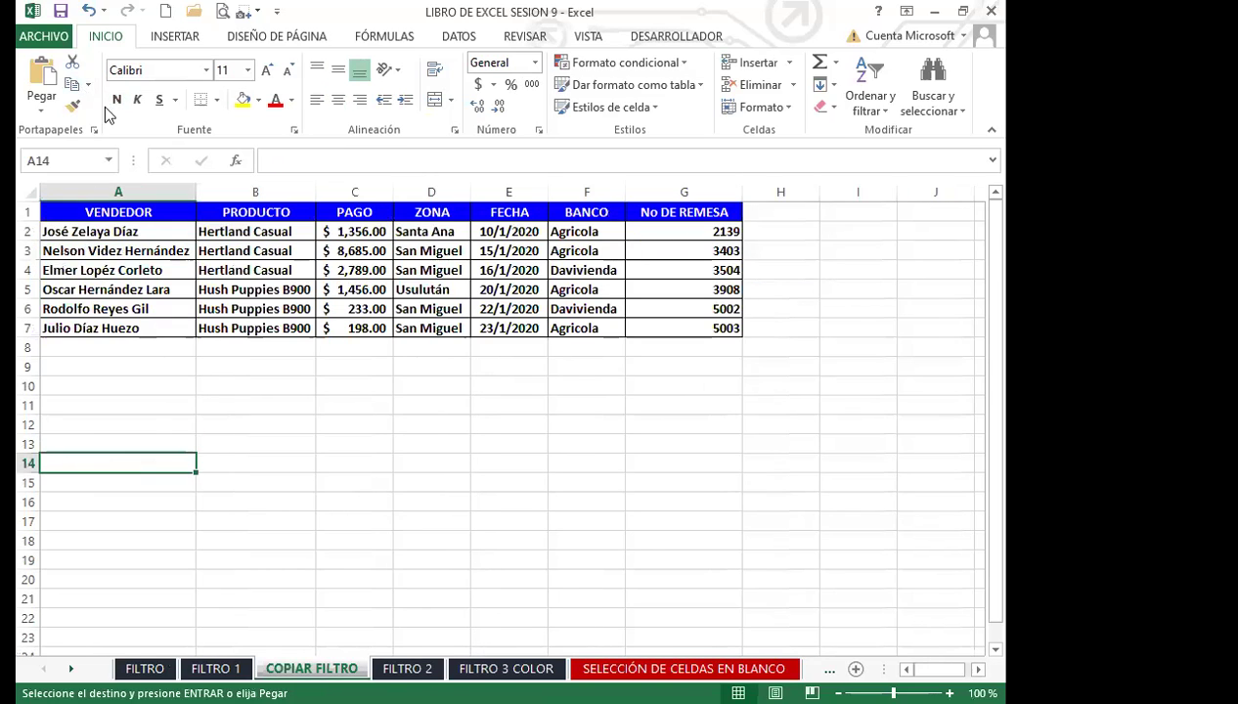
left_click(42, 73)
left_click(471, 618)
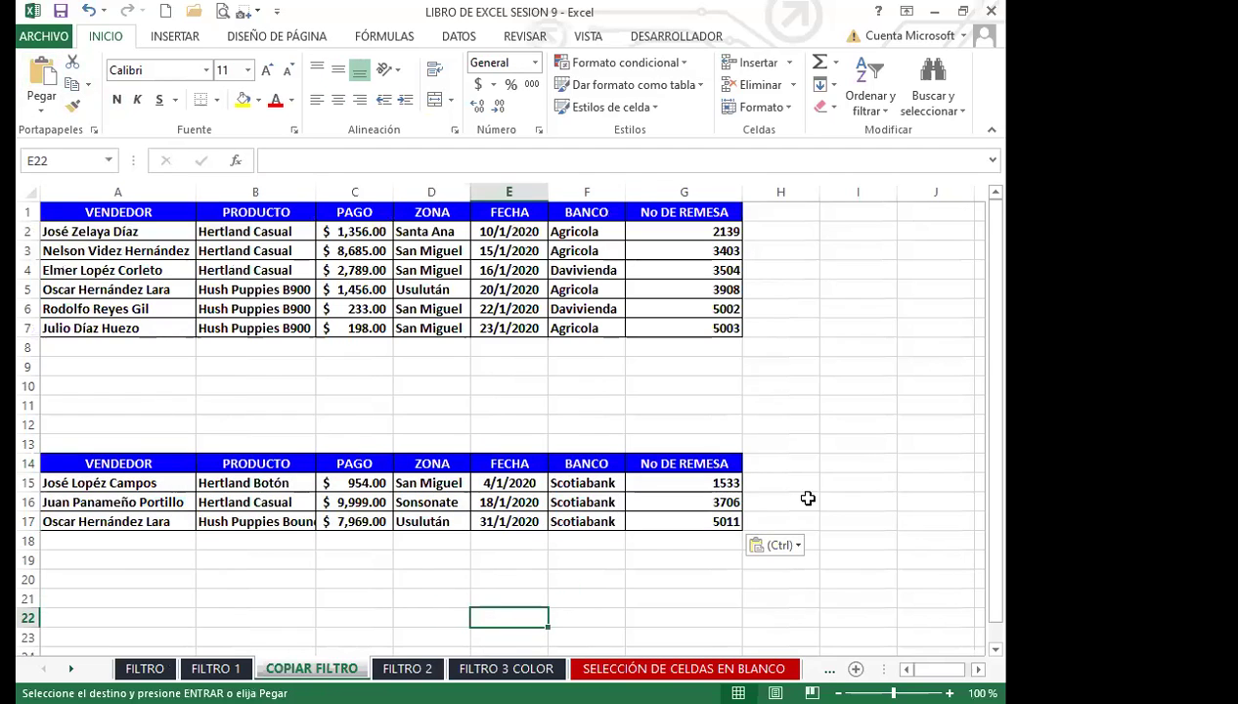
Step: Compare the pasted records on COPIAR FILTRO with the filtered source table on FILTRO
left_click_drag(804, 501, 787, 483)
left_click(266, 563)
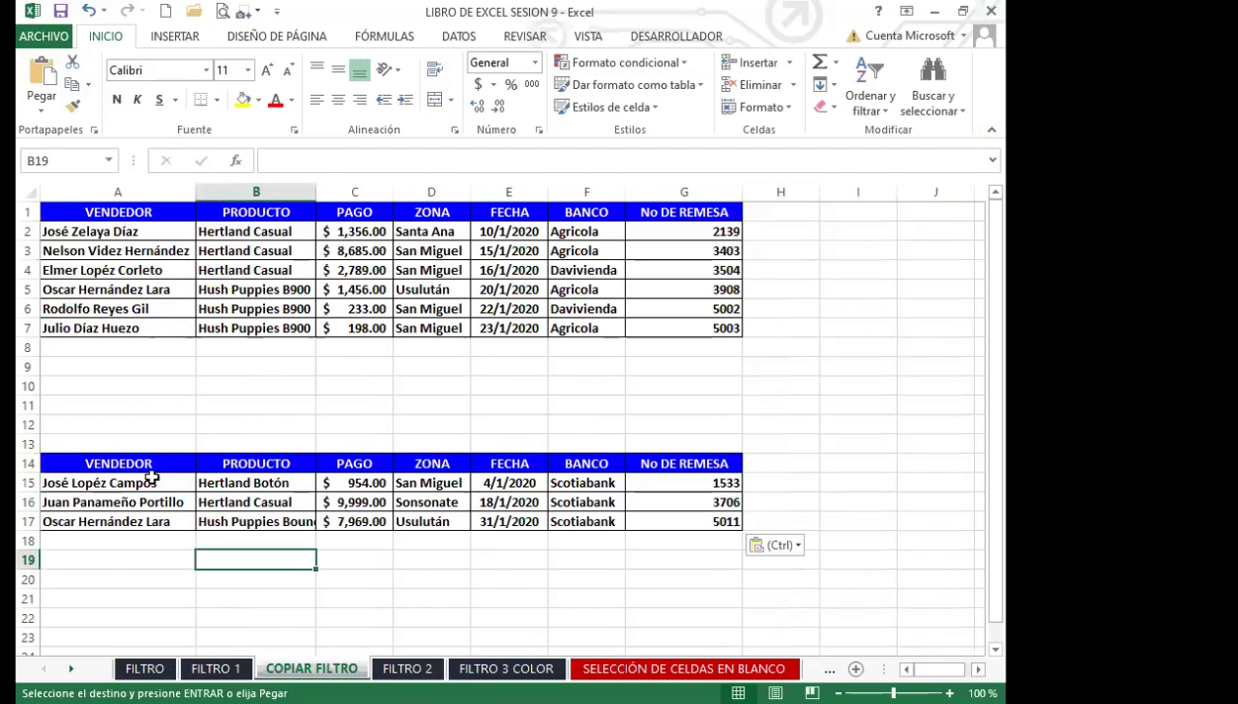
left_click(110, 464)
left_click(145, 668)
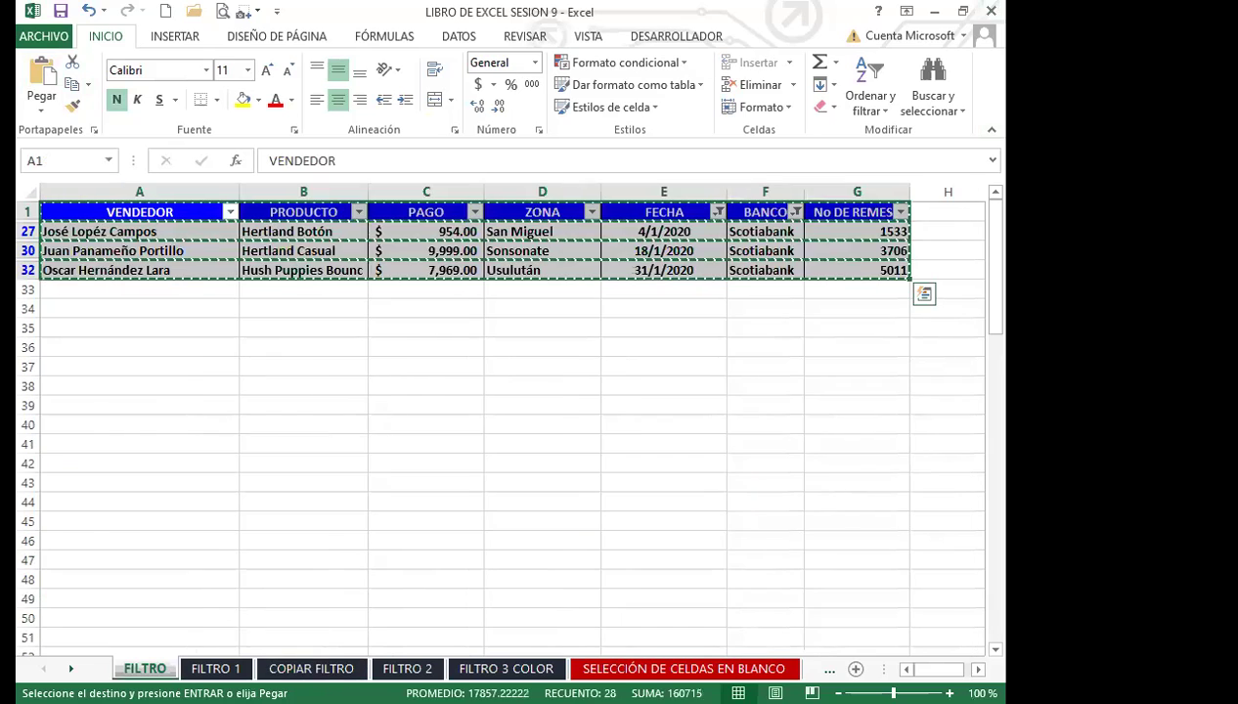
left_click(311, 668)
left_click(277, 554)
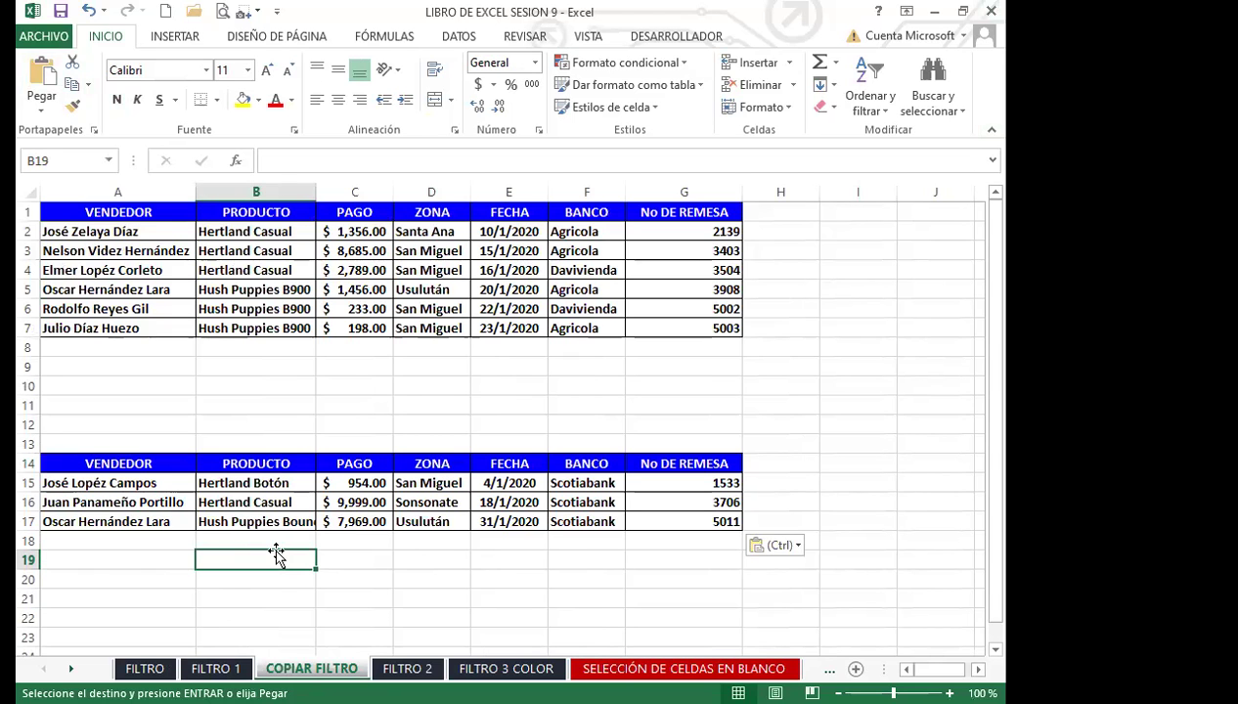
Step: Return to the FILTRO sheet and cancel the active copy selection around the filtered table
left_click(145, 669)
left_click(289, 482)
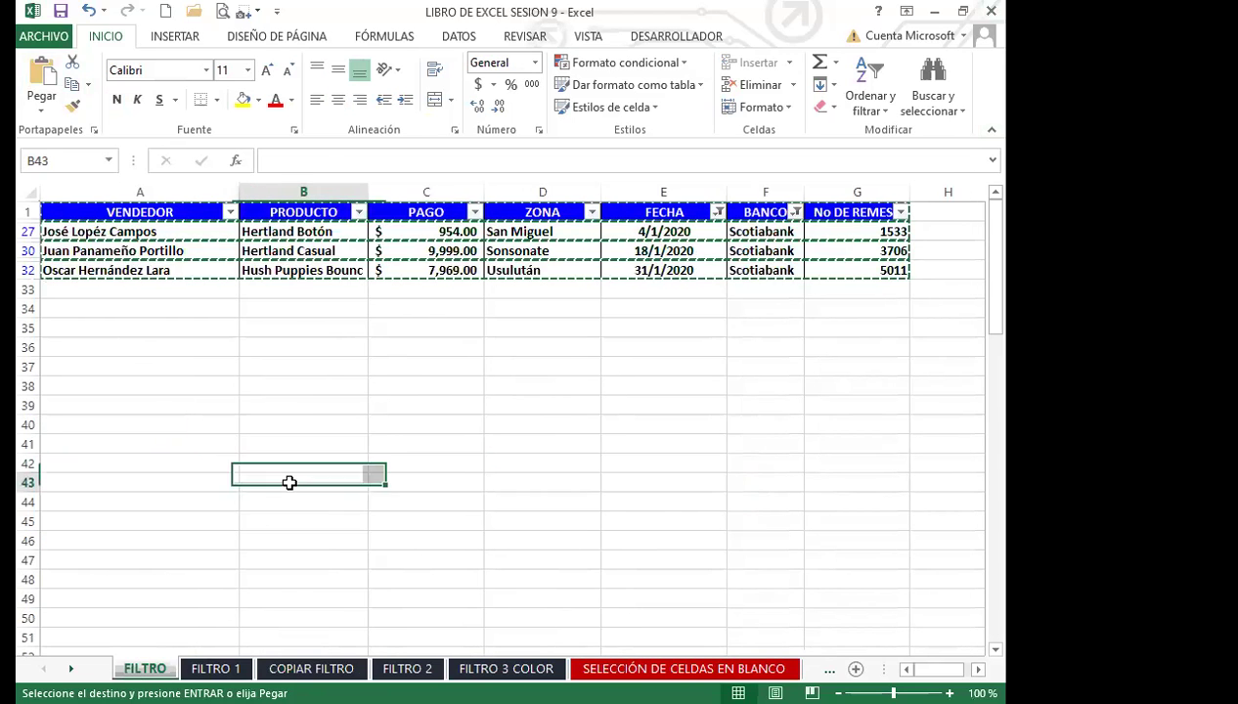
left_click(356, 362)
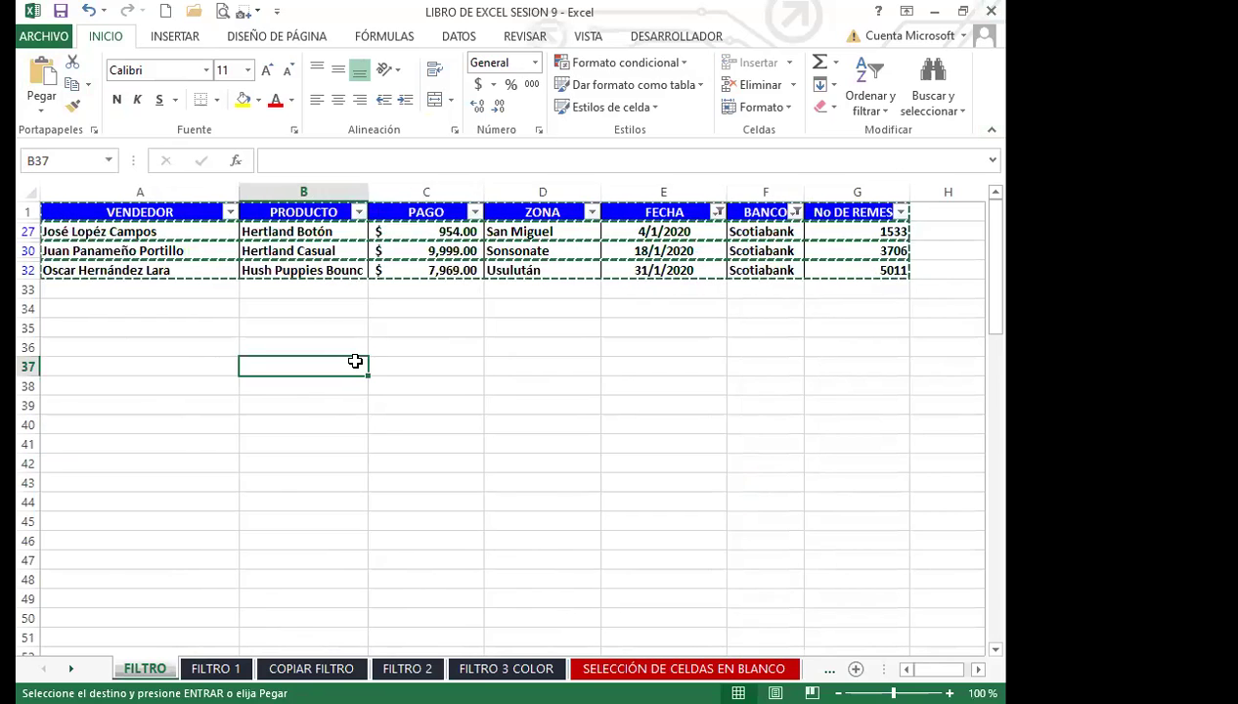
key("Escape")
left_click(457, 365)
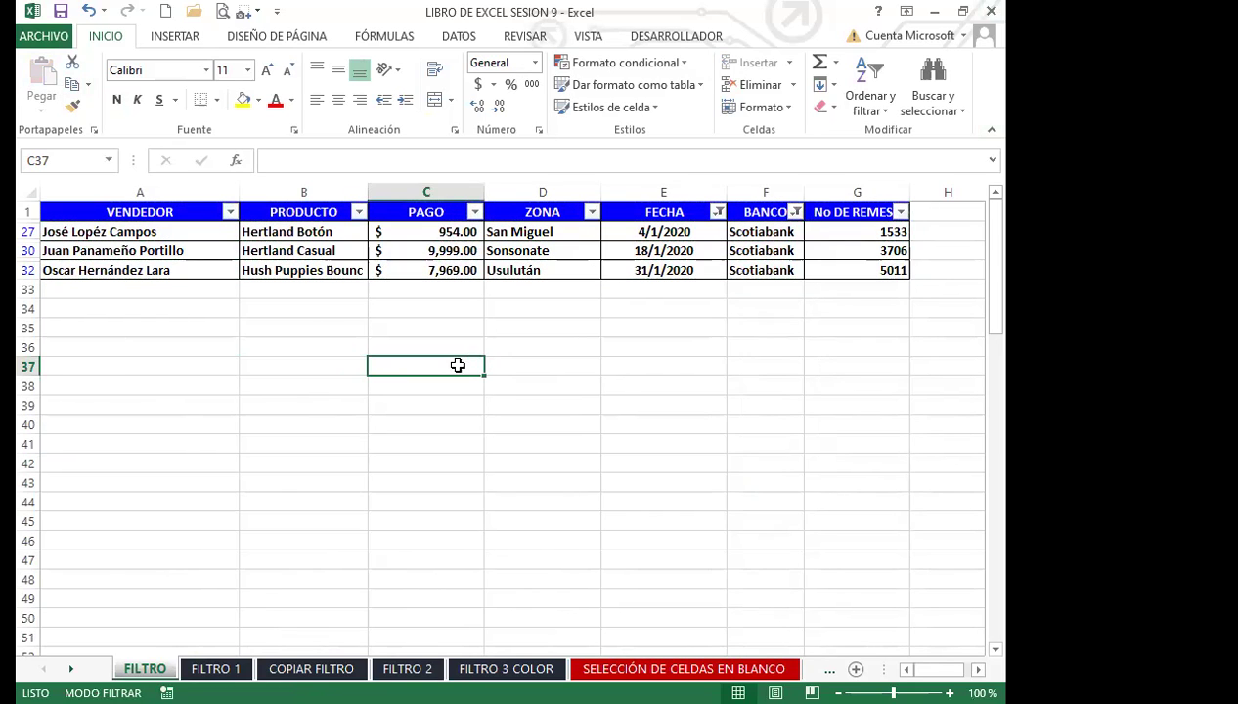
Step: Switch to the COPIAR FILTRO sheet and unhide the PROTEGER CELDAS sheet
left_click(349, 307)
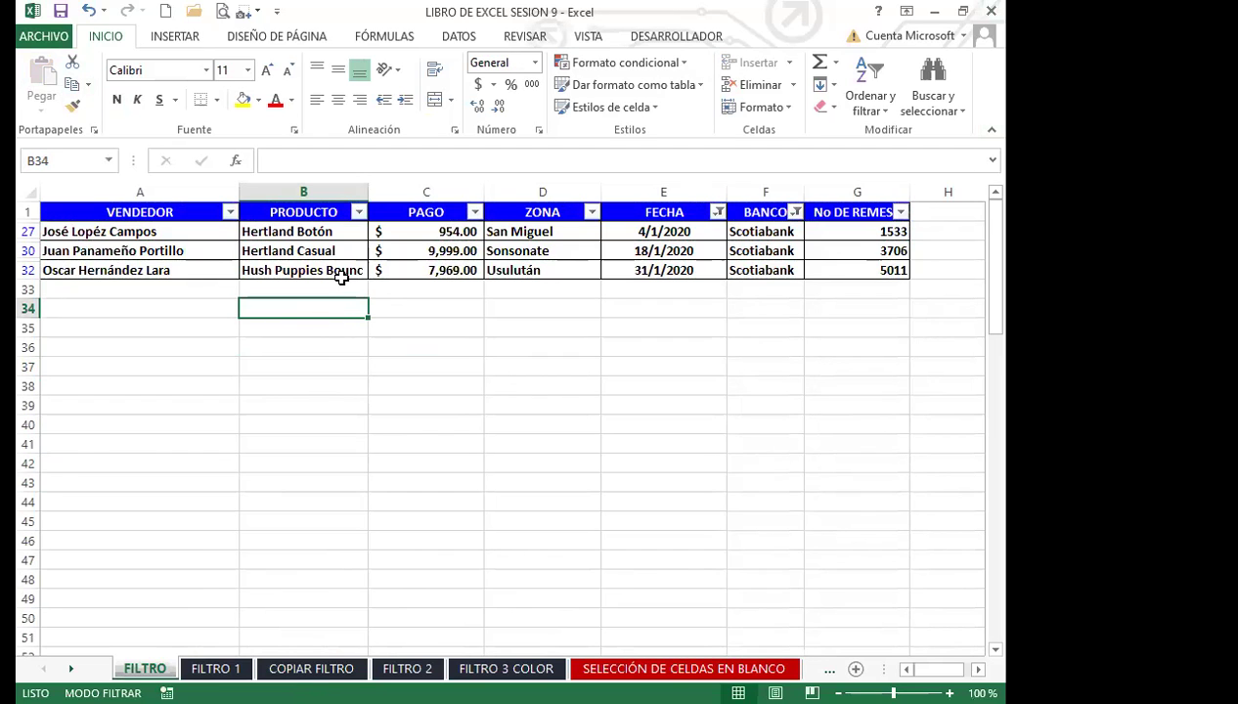
left_click(338, 273)
left_click(311, 667)
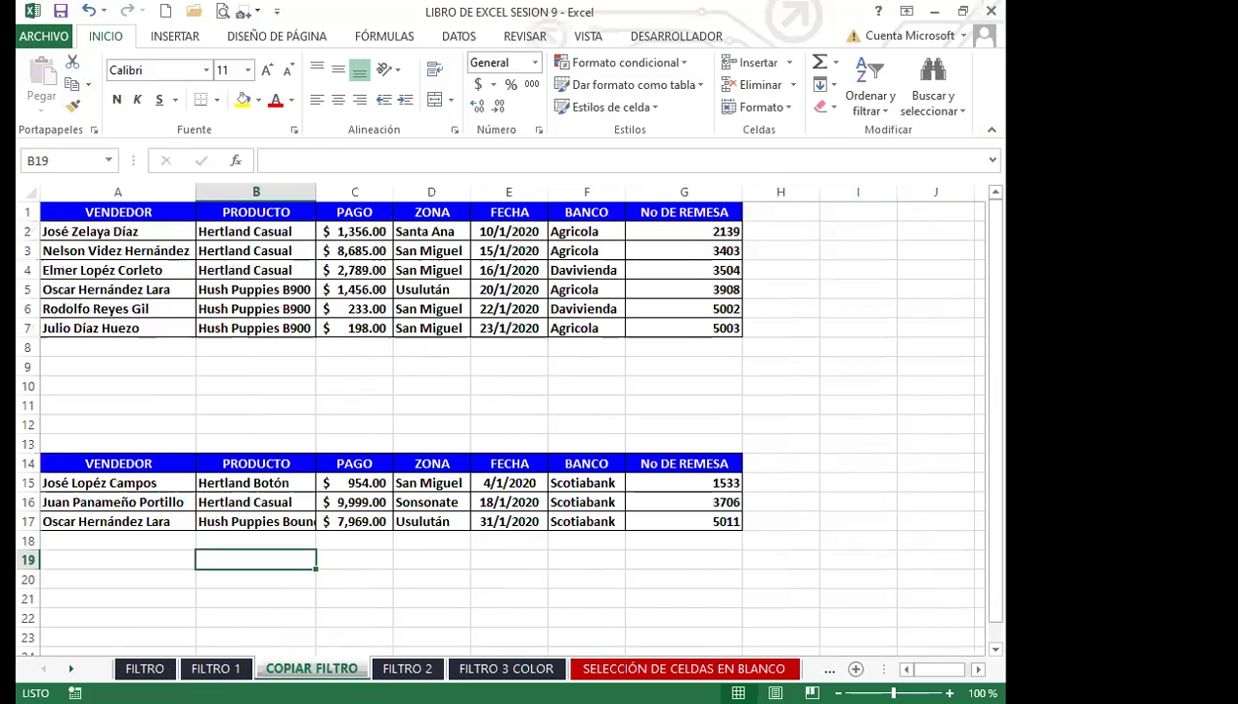
right_click(290, 668)
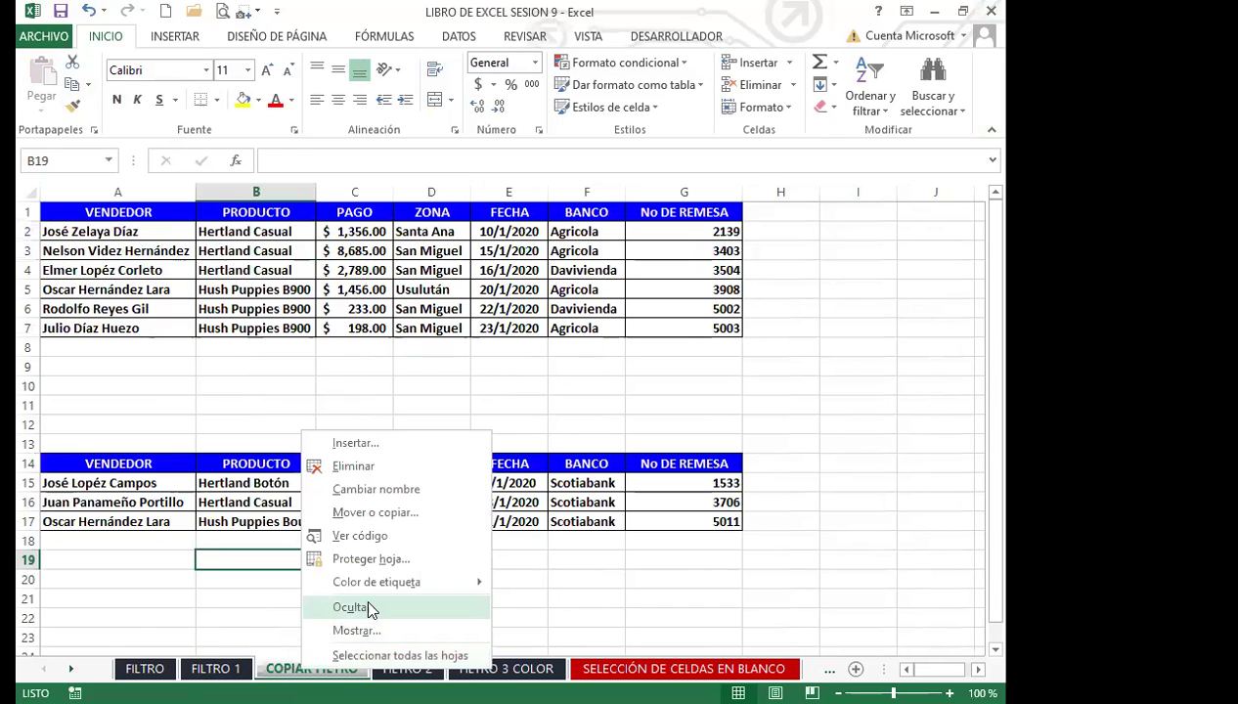
right_click(275, 672)
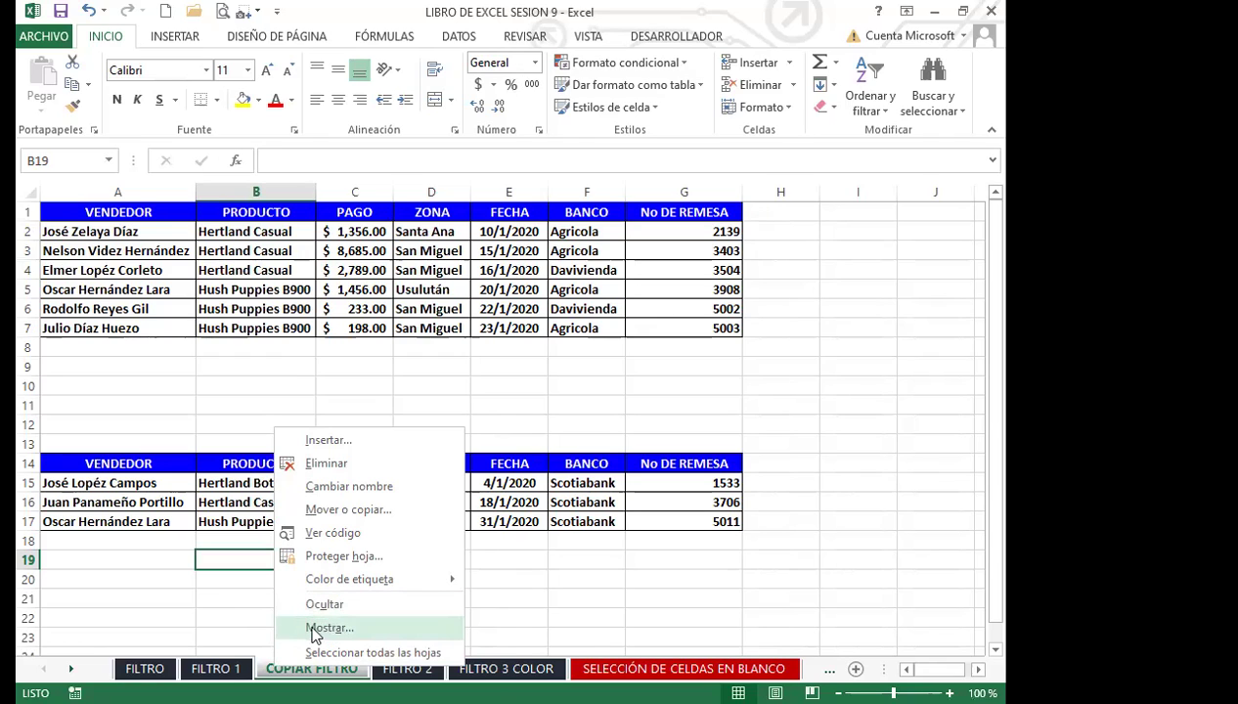
left_click(328, 629)
scroll(293, 591, "down", 5)
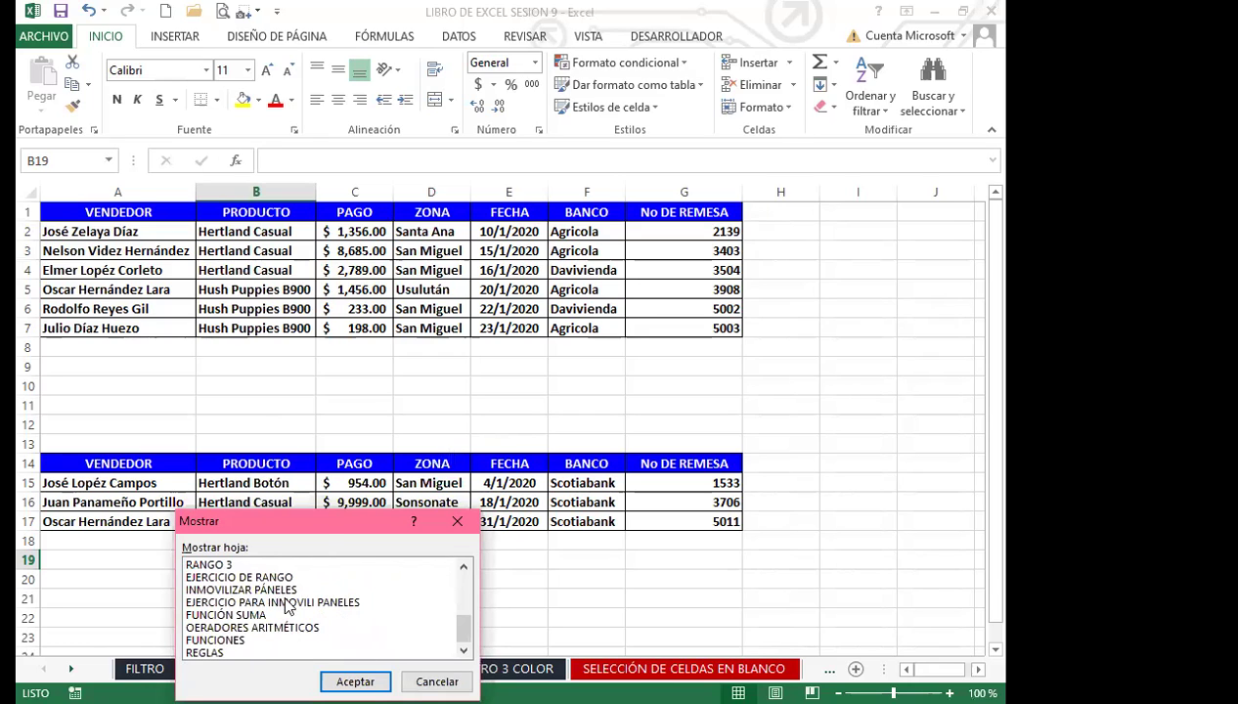
scroll(266, 624, "up", 2)
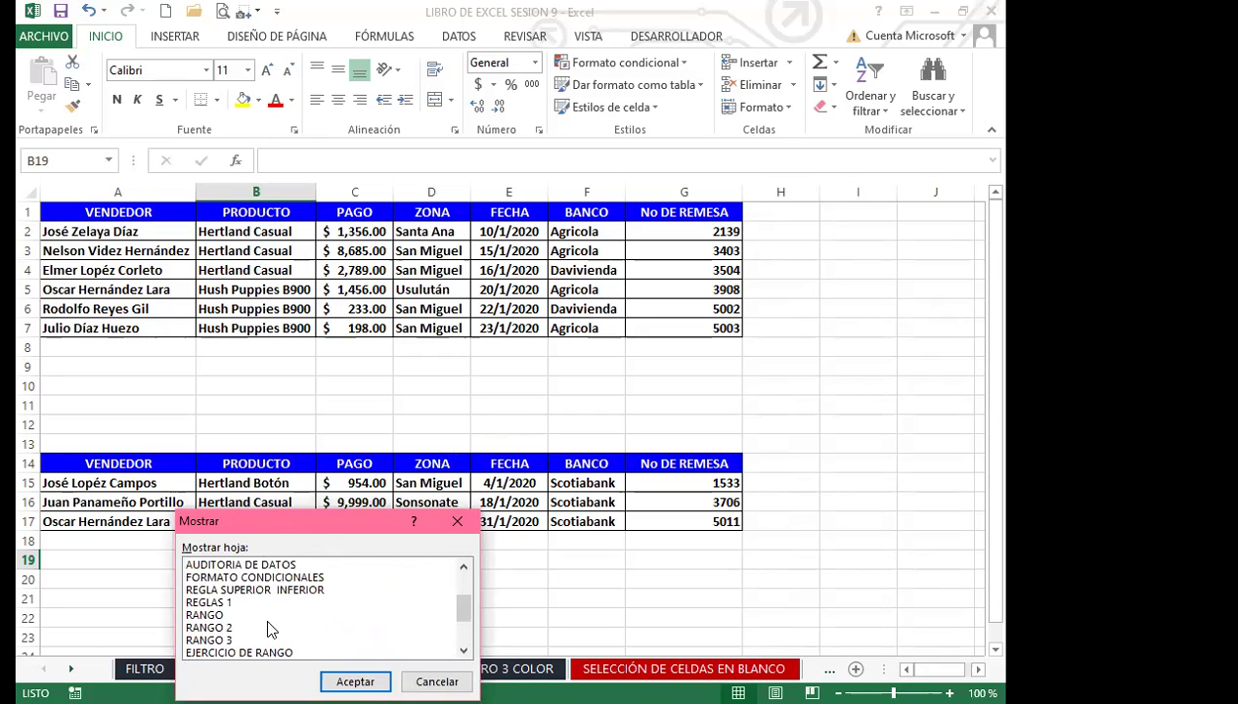
scroll(270, 626, "up", 2)
scroll(303, 626, "down", 4)
scroll(293, 641, "up", 1)
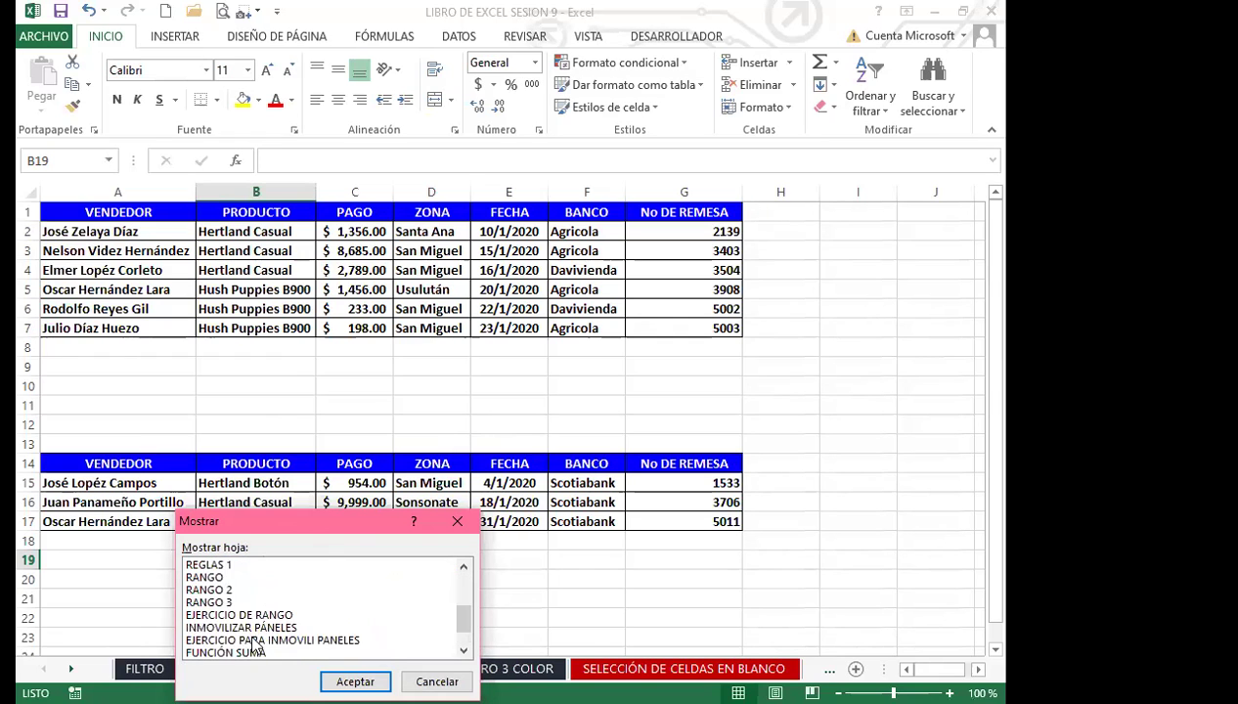
scroll(259, 635, "down", 1)
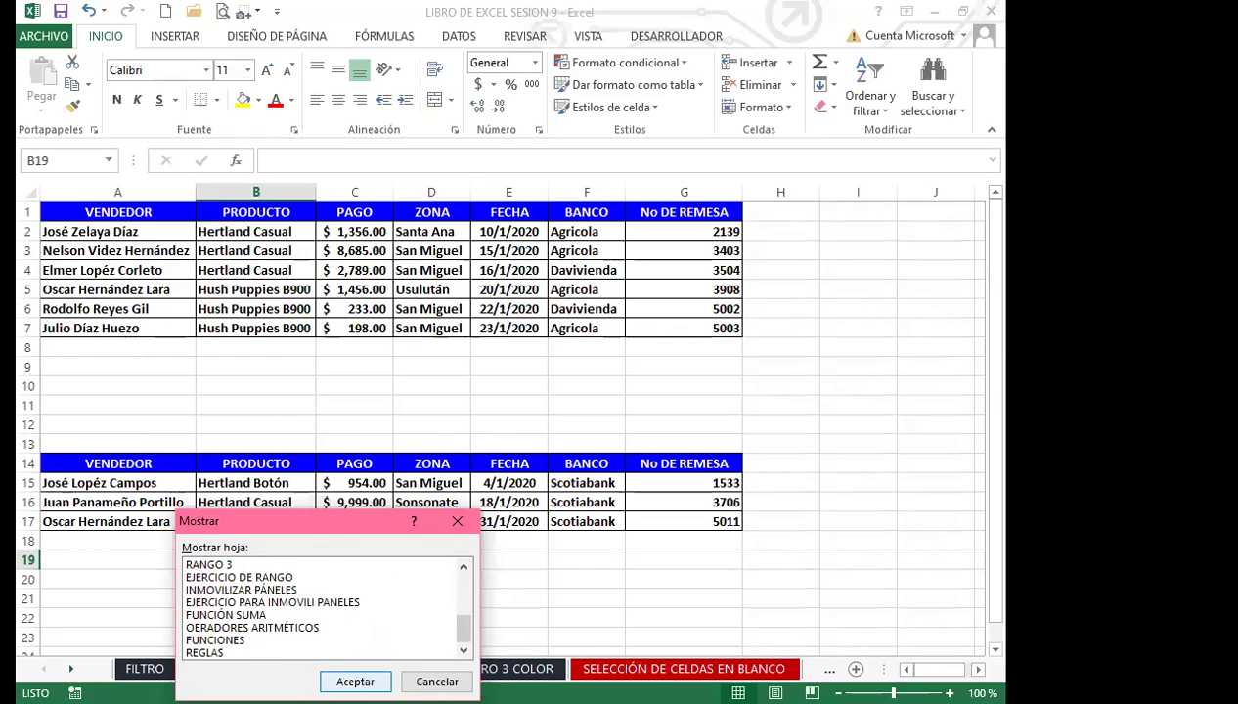
key("Tab")
key("Return")
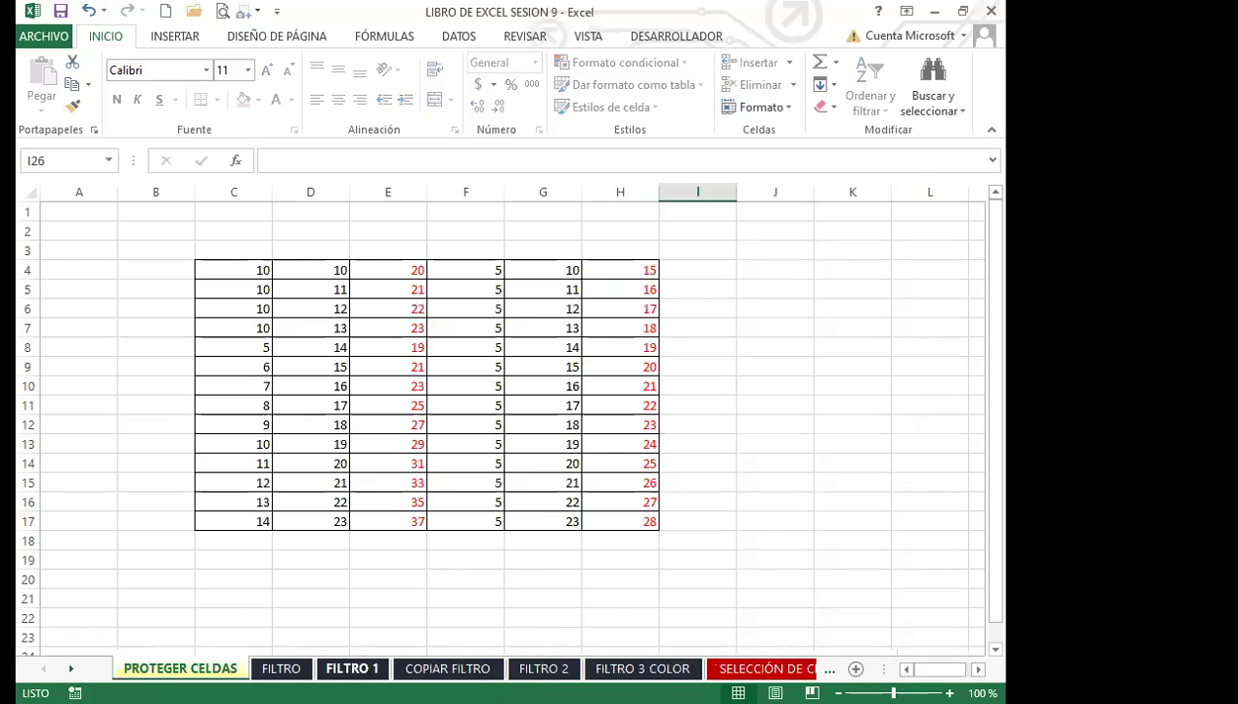
Step: Return to the COPIAR FILTRO sheet and review its two pasted tables and the options for hiding or showing a sheet
left_click(428, 669)
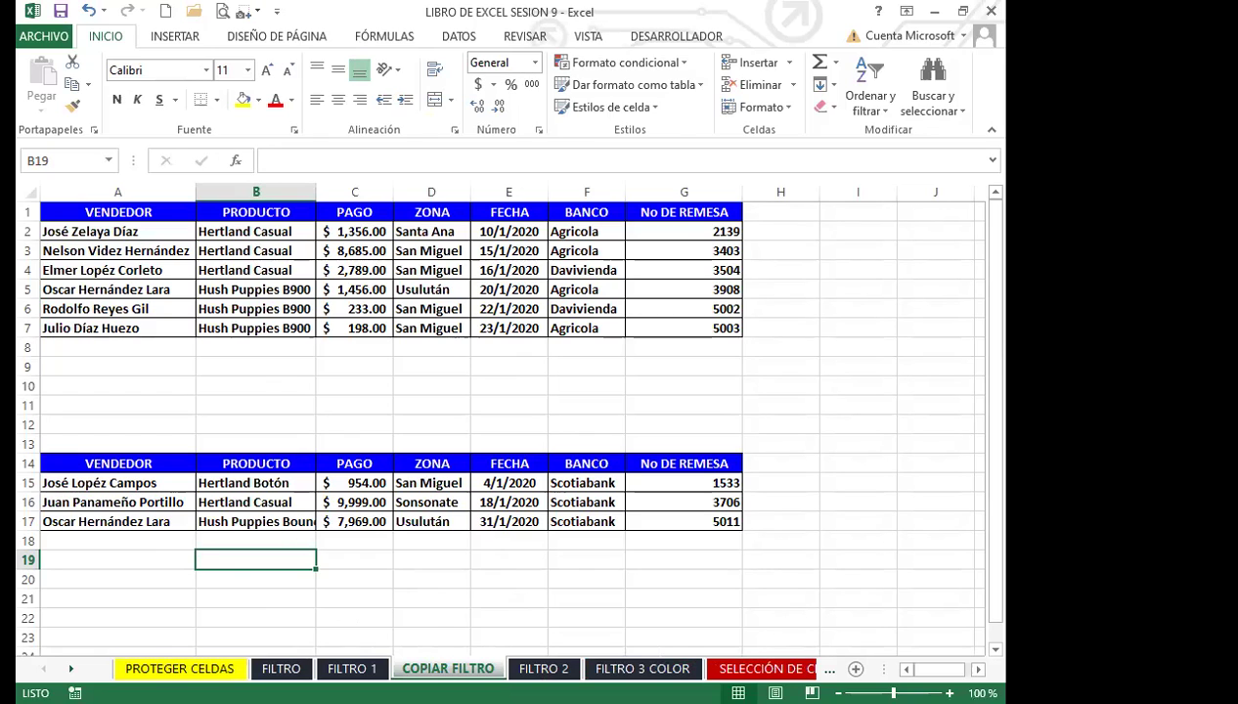
left_click(427, 447)
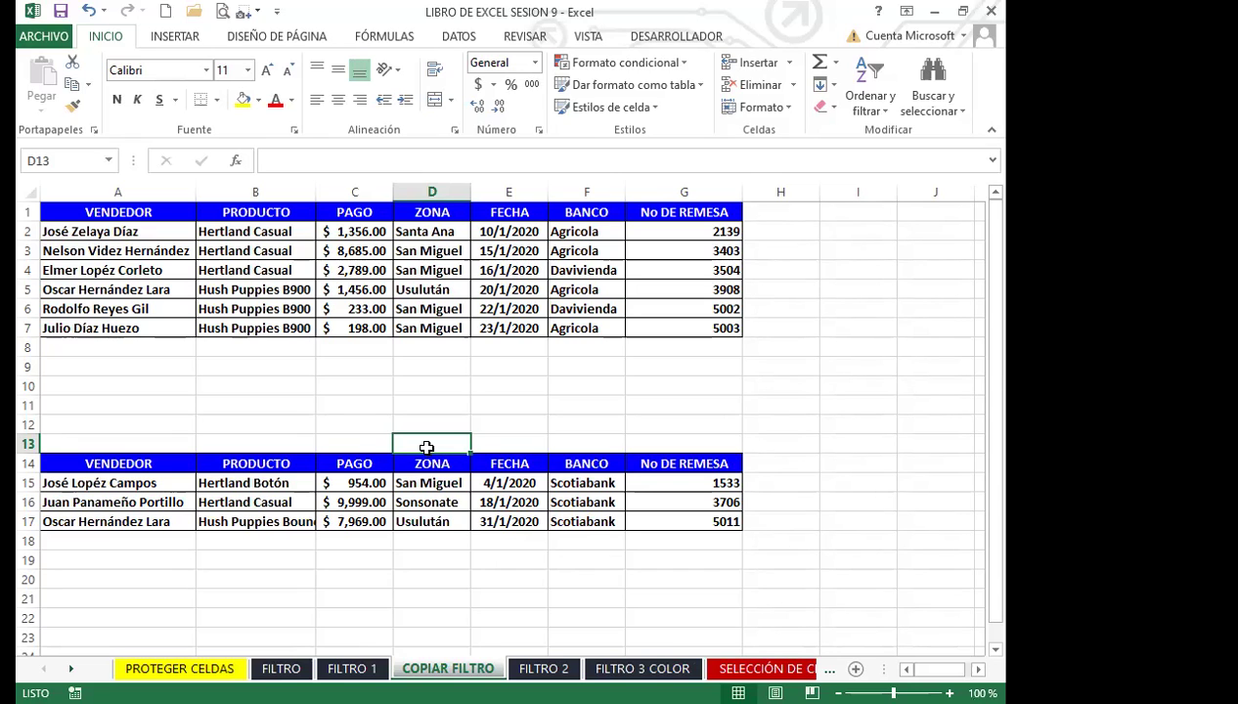
left_click(381, 502)
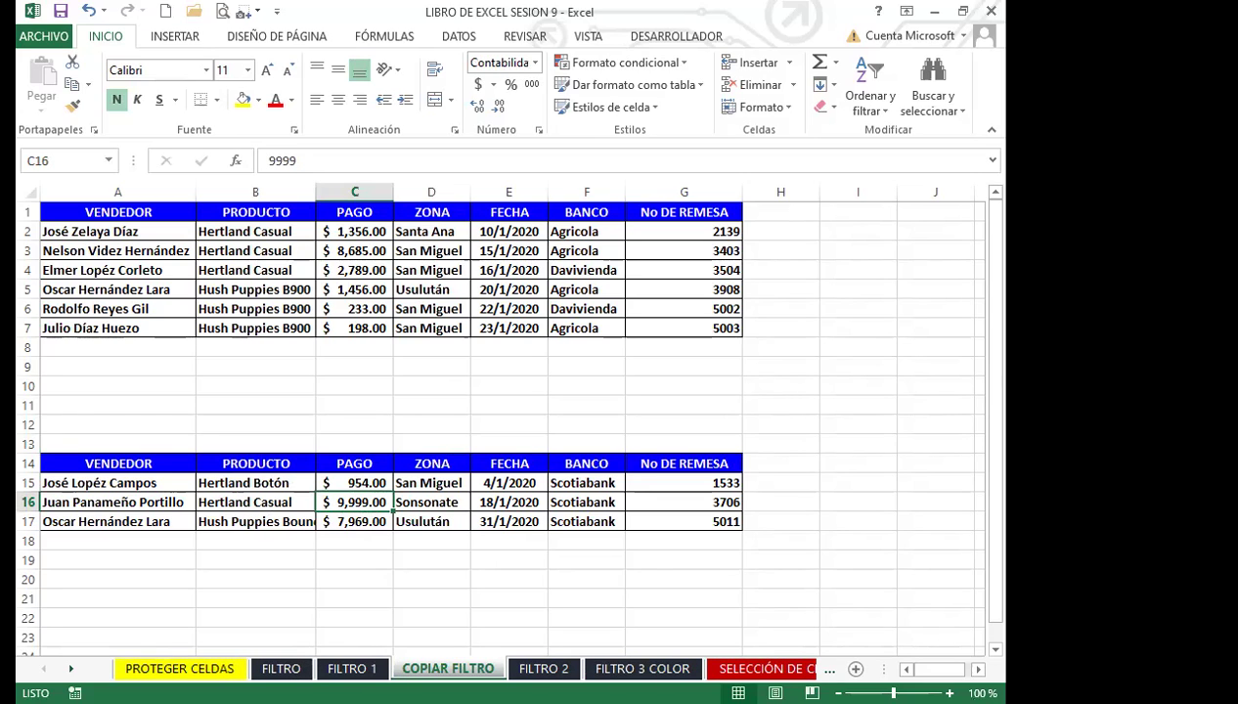
right_click(464, 669)
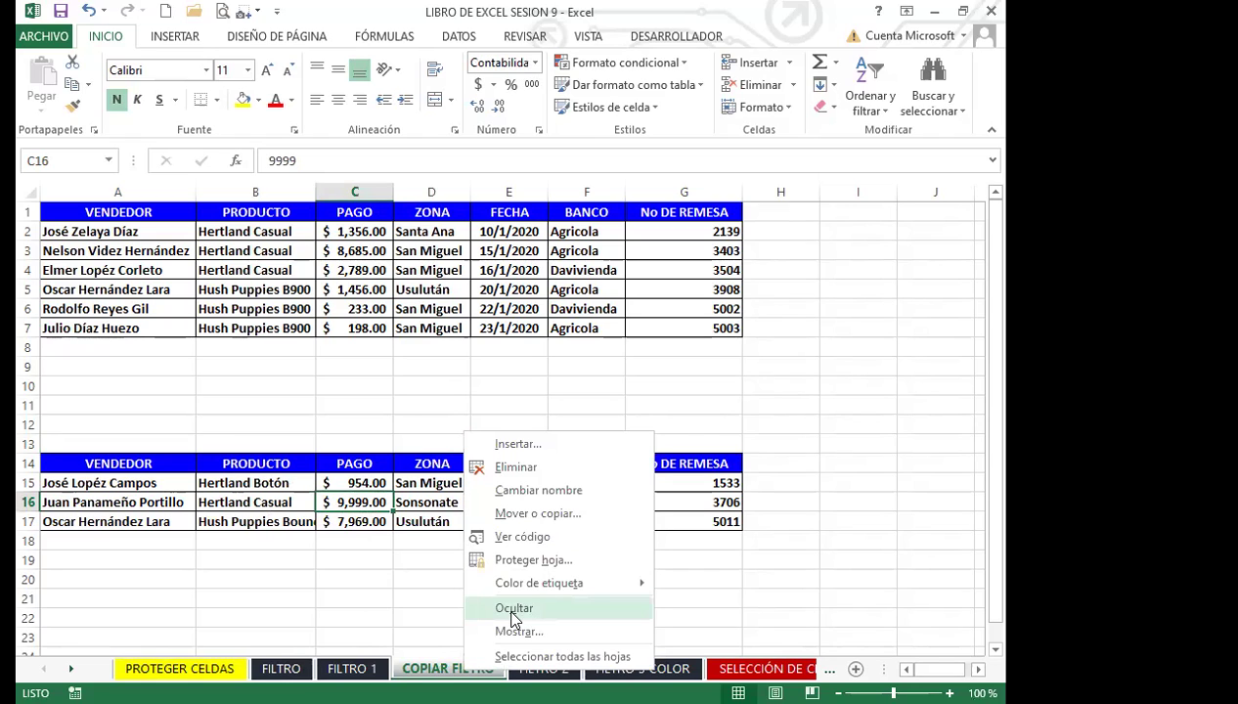
left_click(416, 600)
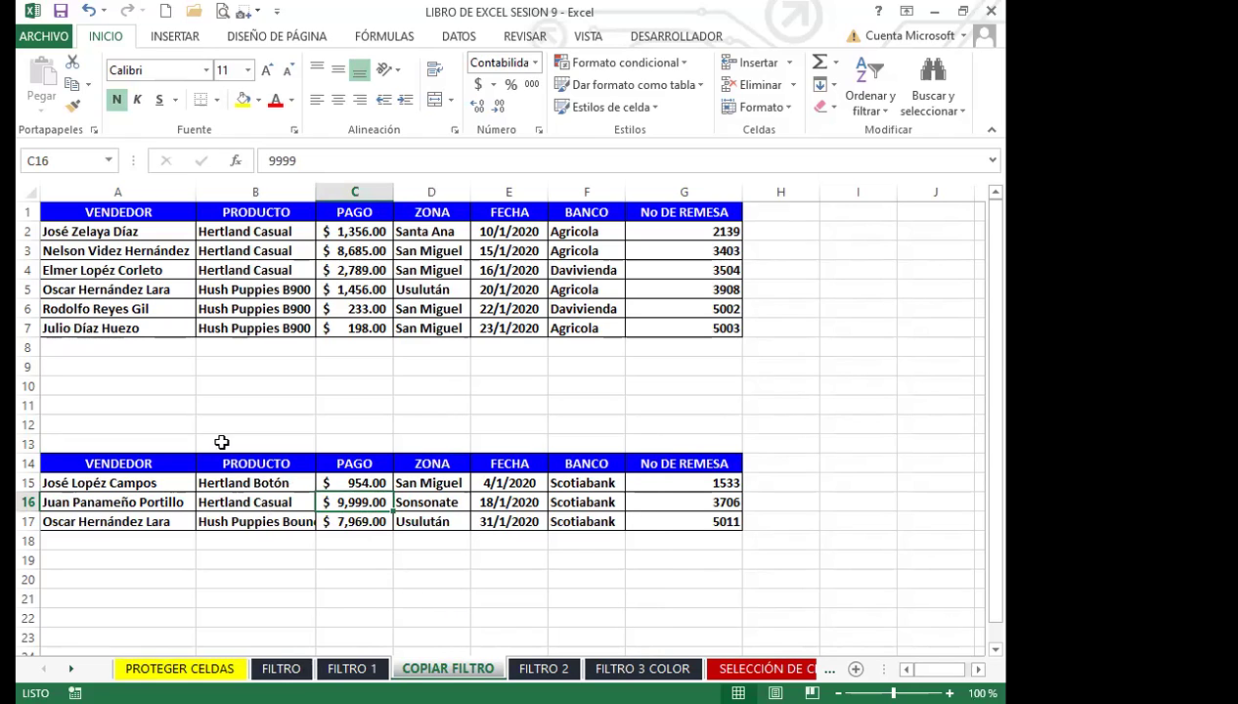
left_click(423, 563)
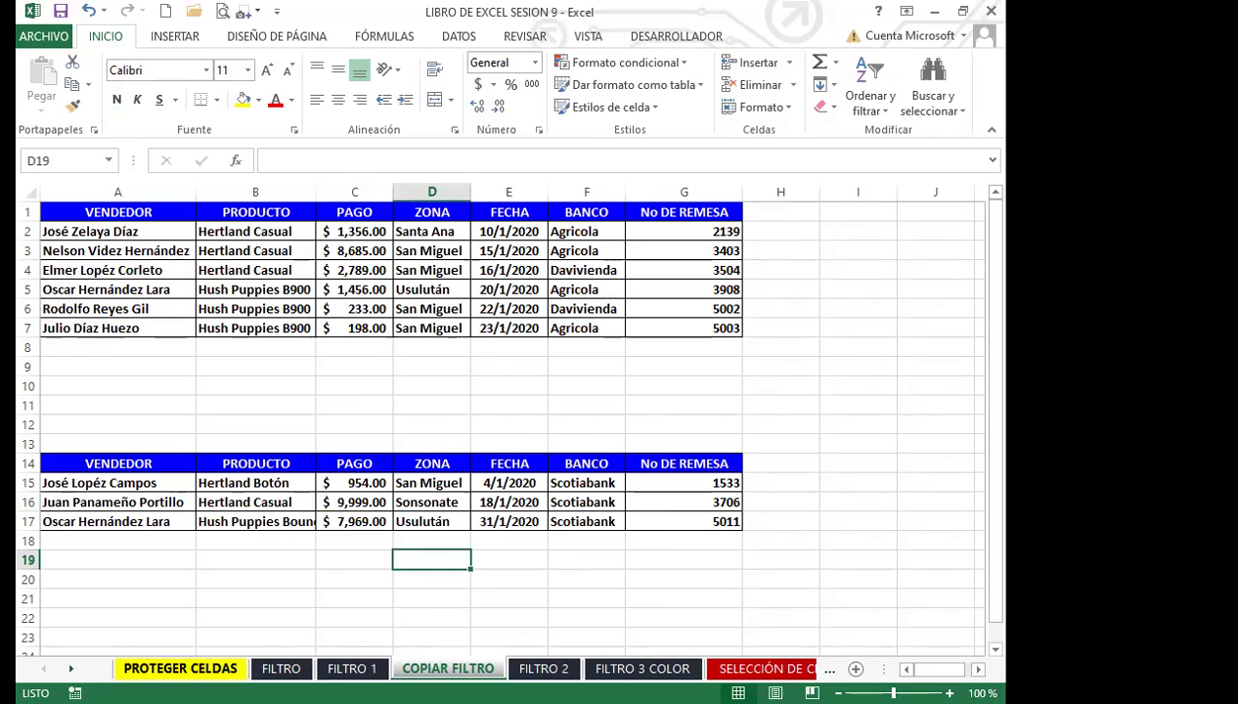
Step: Hide the PROTEGER CELDAS sheet again
left_click(281, 668)
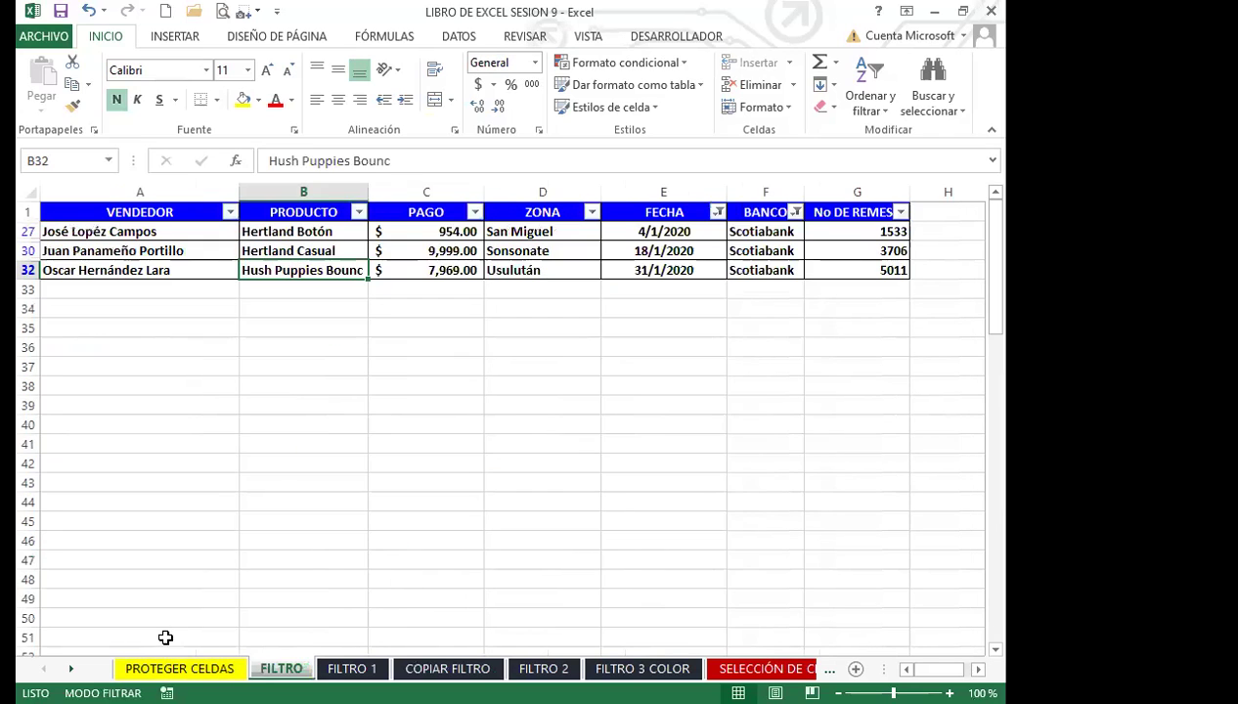
left_click(180, 667)
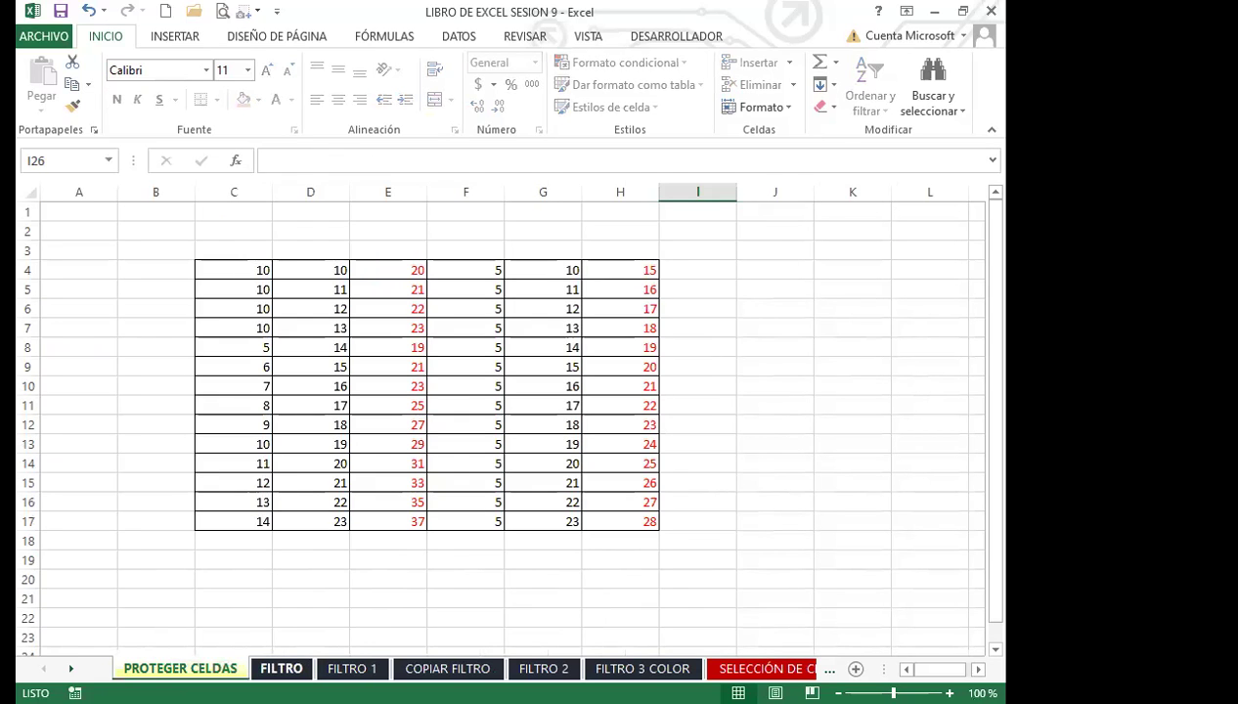
right_click(186, 668)
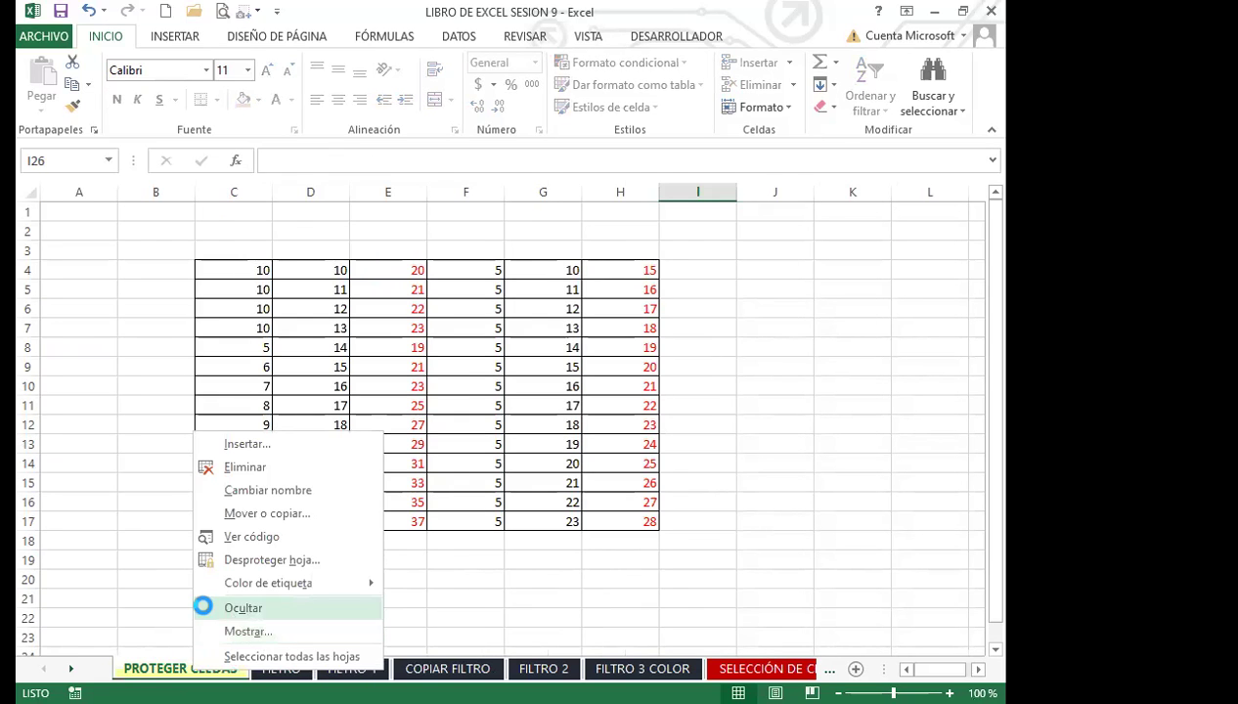
left_click(240, 605)
Step: Turn off the filter on the FILTRO sheet's sales table, clearing the BANCO and FECHA criteria
left_click(296, 475)
left_click(292, 442)
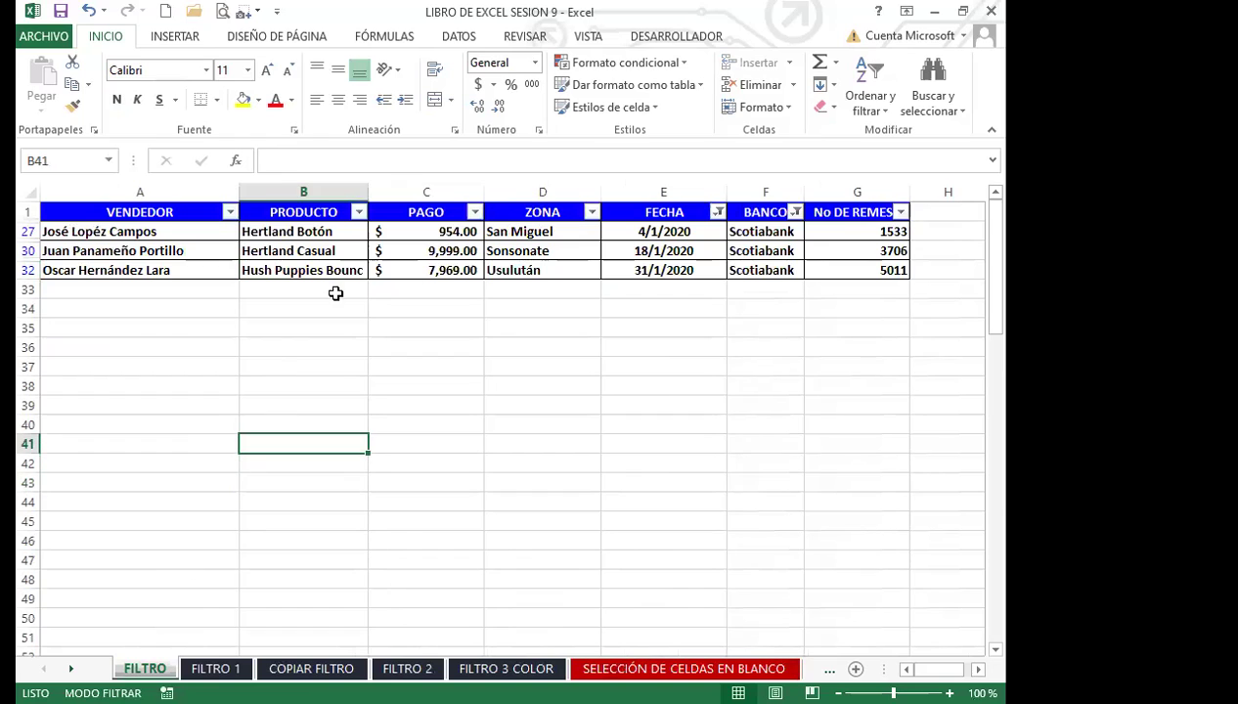
left_click(428, 268)
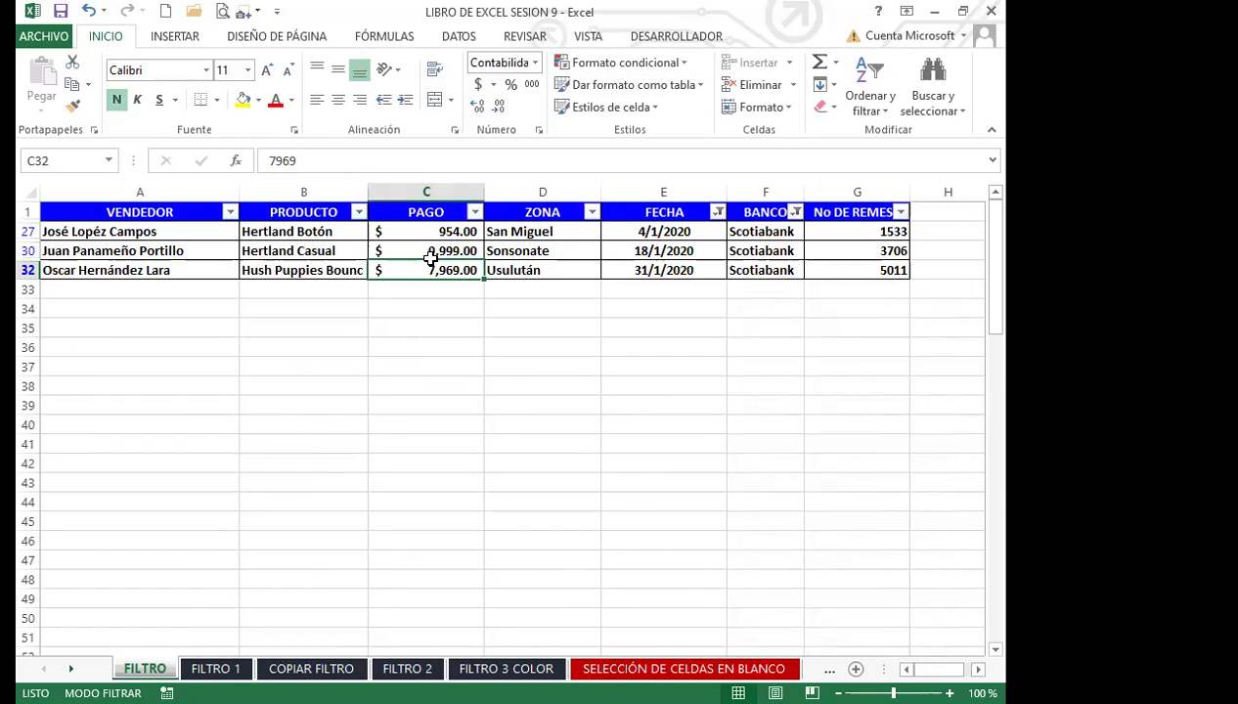
key("ctrl+shift+l")
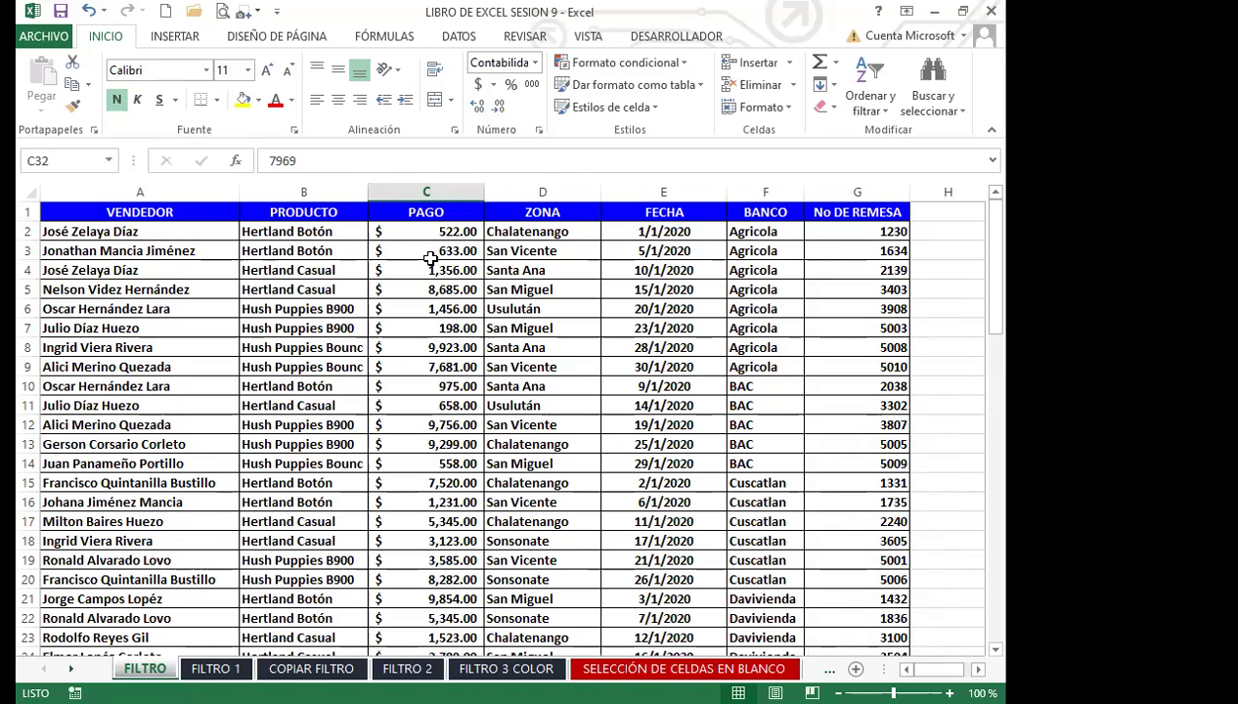
Step: Select rows 24 to 27 of the sales table and increase the height of the squashed rows 25 and 26
scroll(382, 442, "down", 6)
left_click(401, 425)
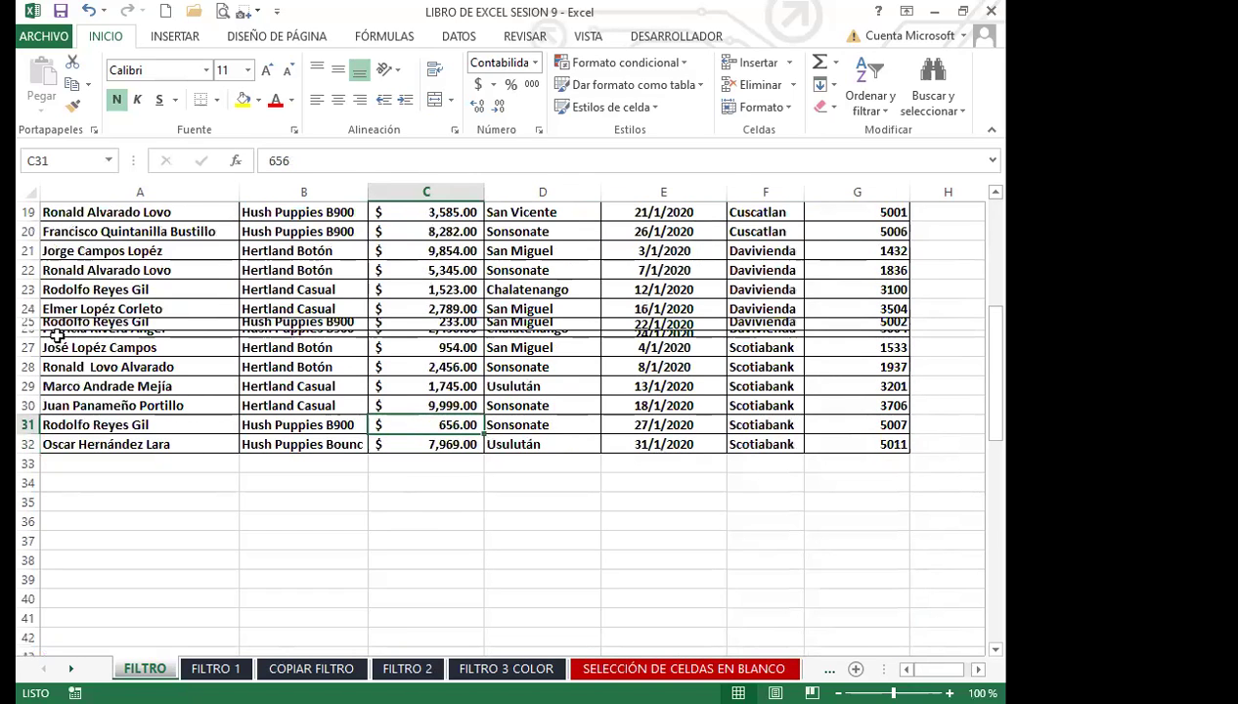
left_click(28, 308)
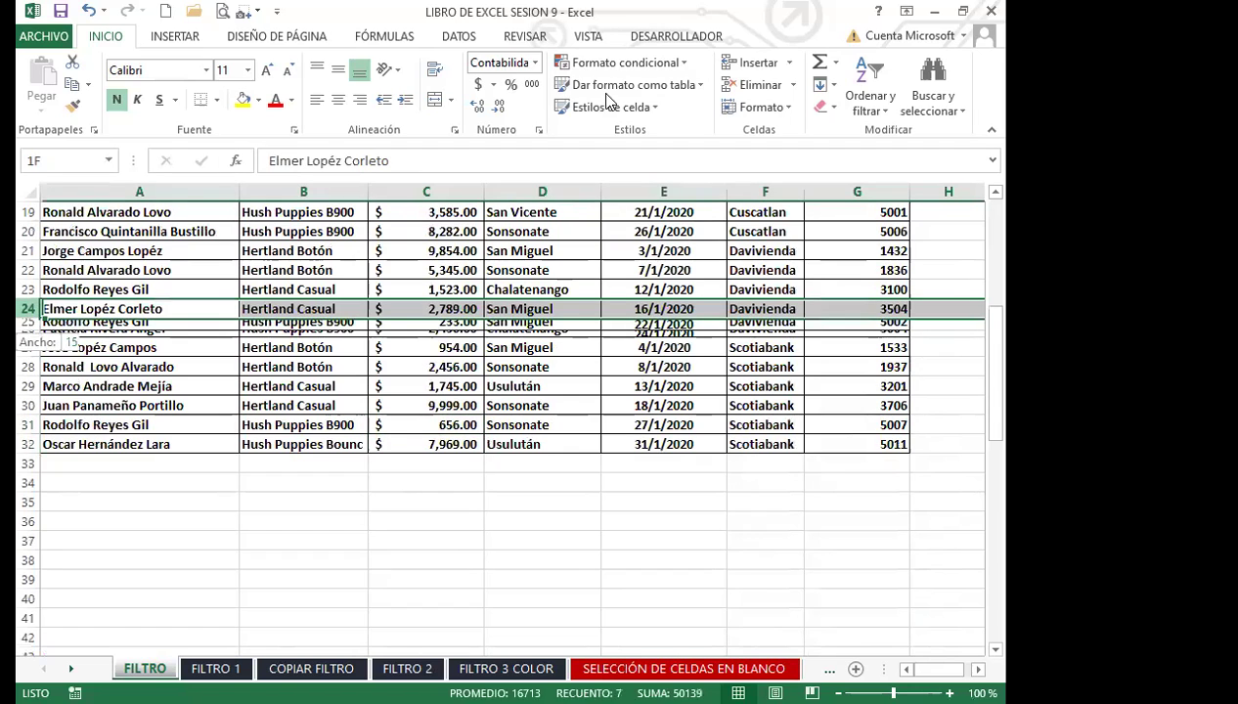
key("shift+Down")
key("shift+Down")
key("shift+Down")
left_click(773, 115)
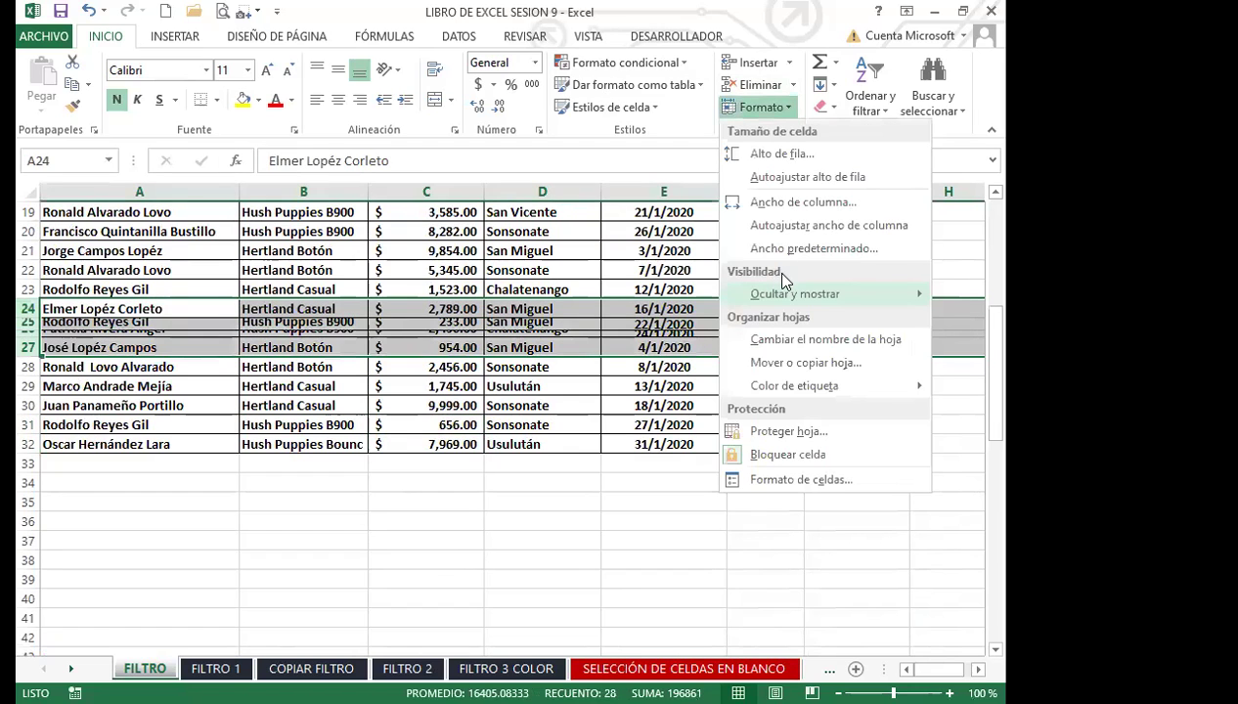
mouse_move(787, 291)
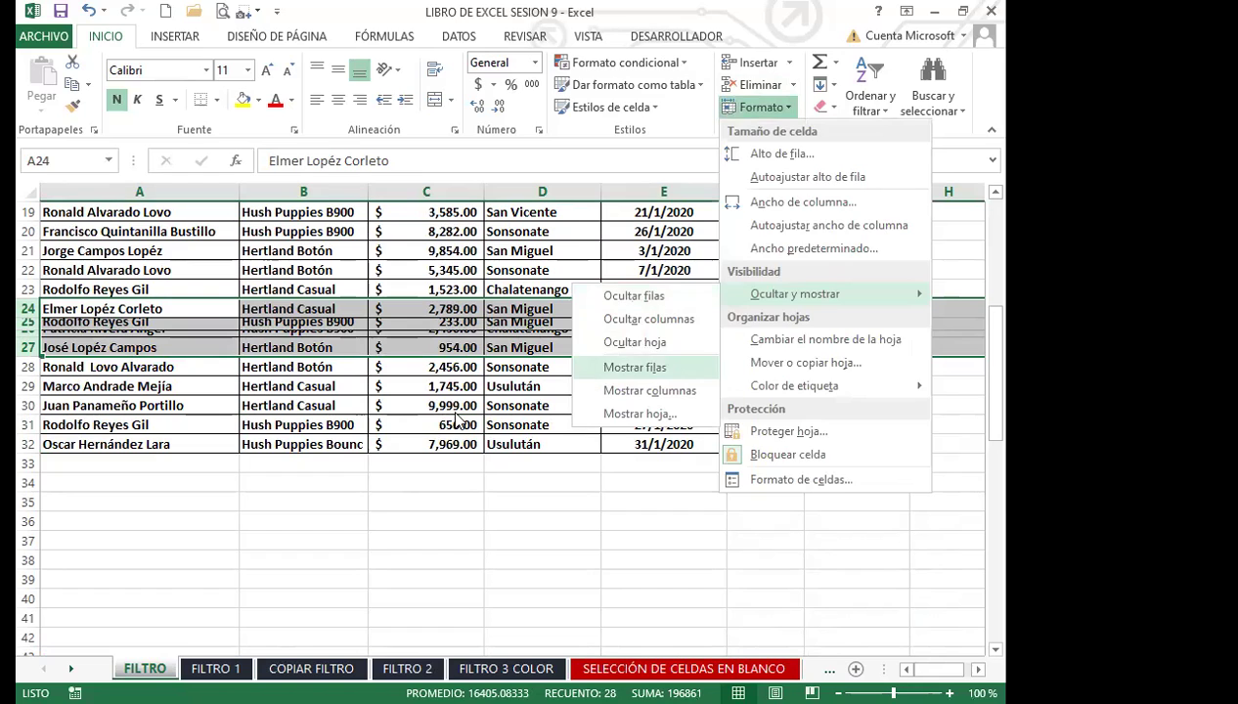
left_click(122, 349)
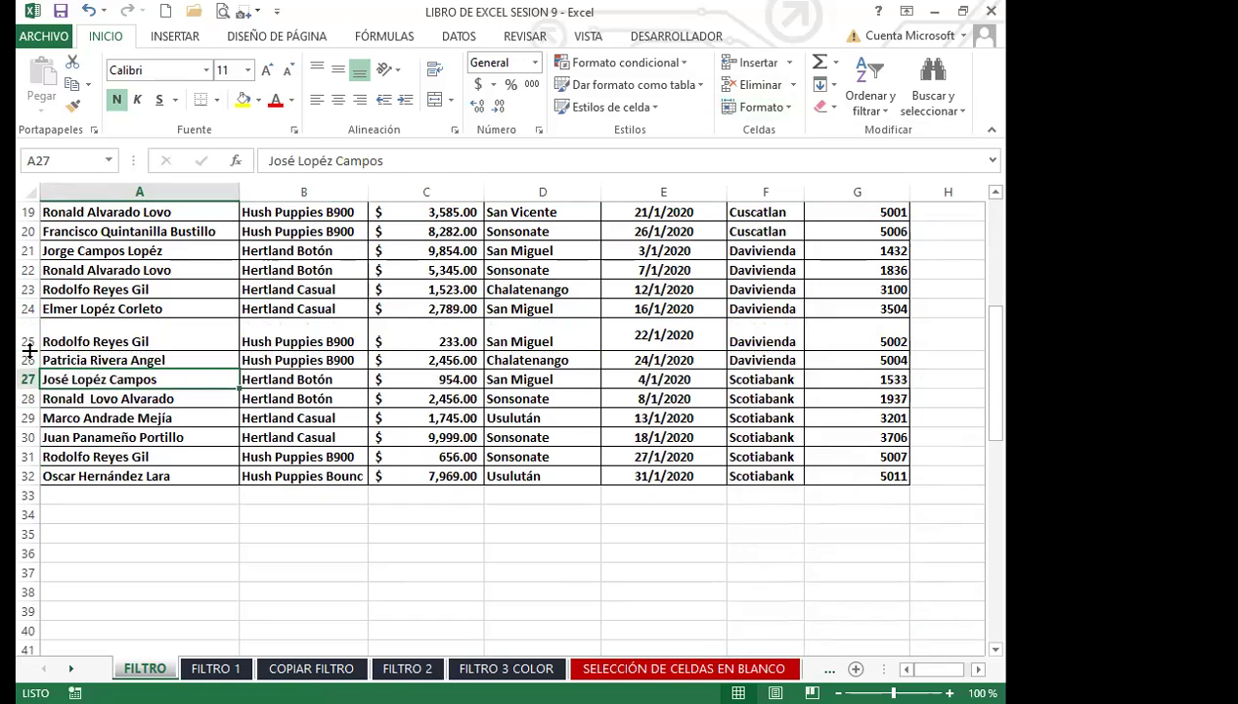
Step: Turn on filtering for the sales table so every column from VENDEDOR to No DE REMESA has a filter control
scroll(489, 425, "up", 6)
left_click(337, 366)
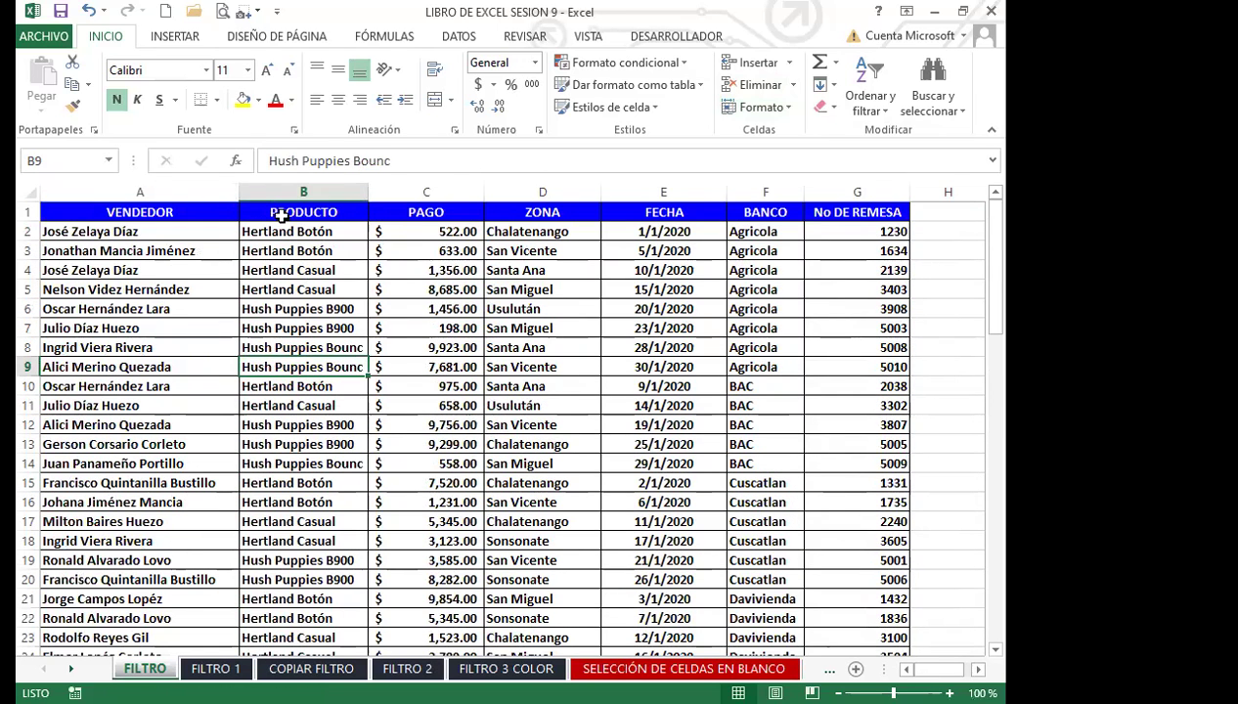
left_click(280, 216)
left_click(27, 211)
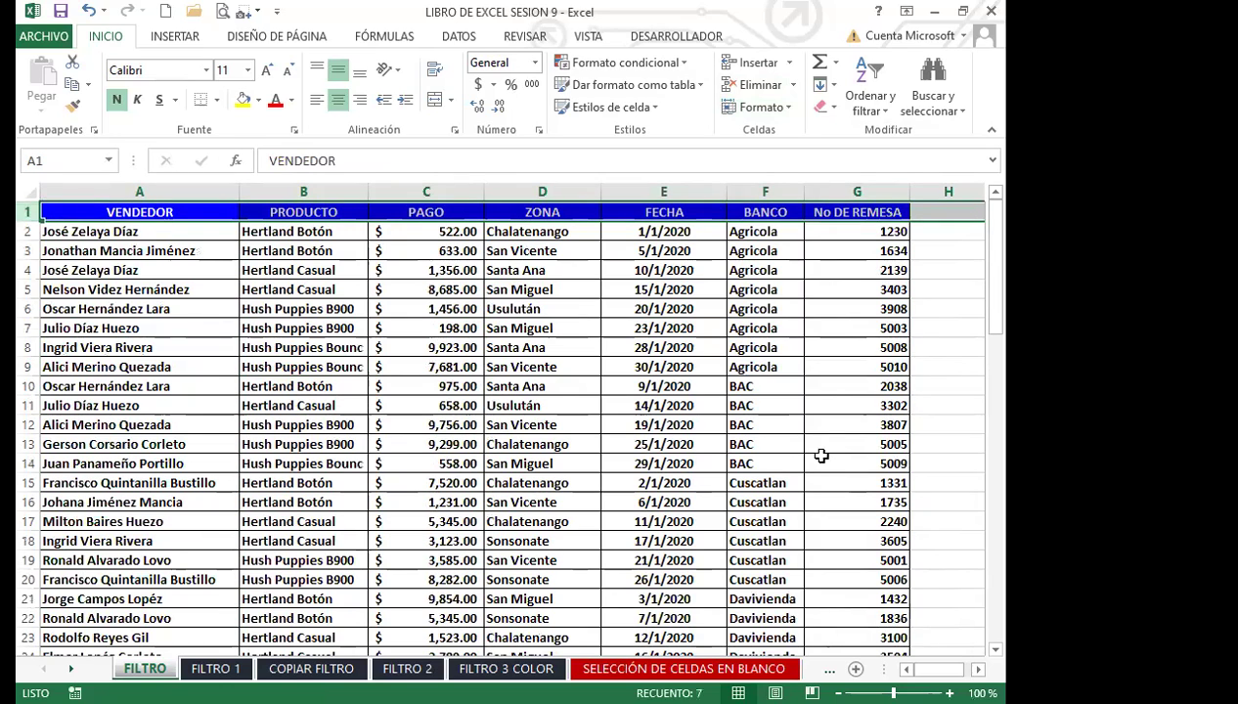
left_click(927, 404)
left_click(944, 443)
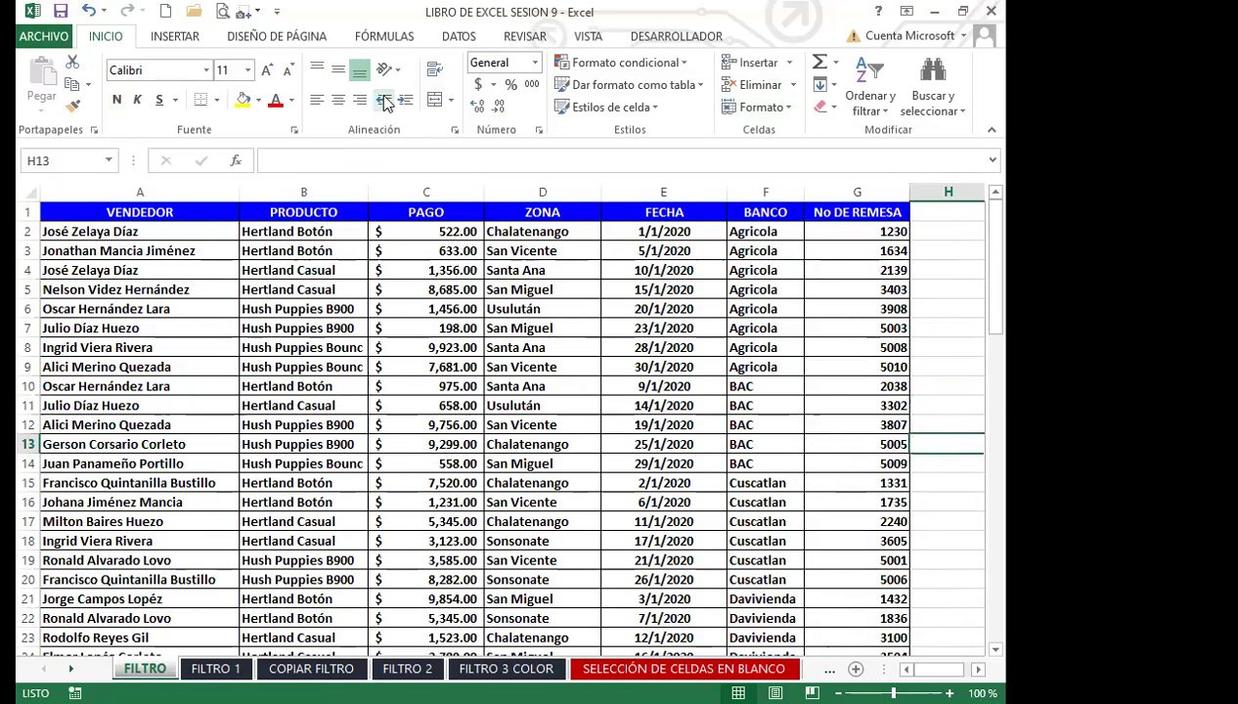
left_click(460, 39)
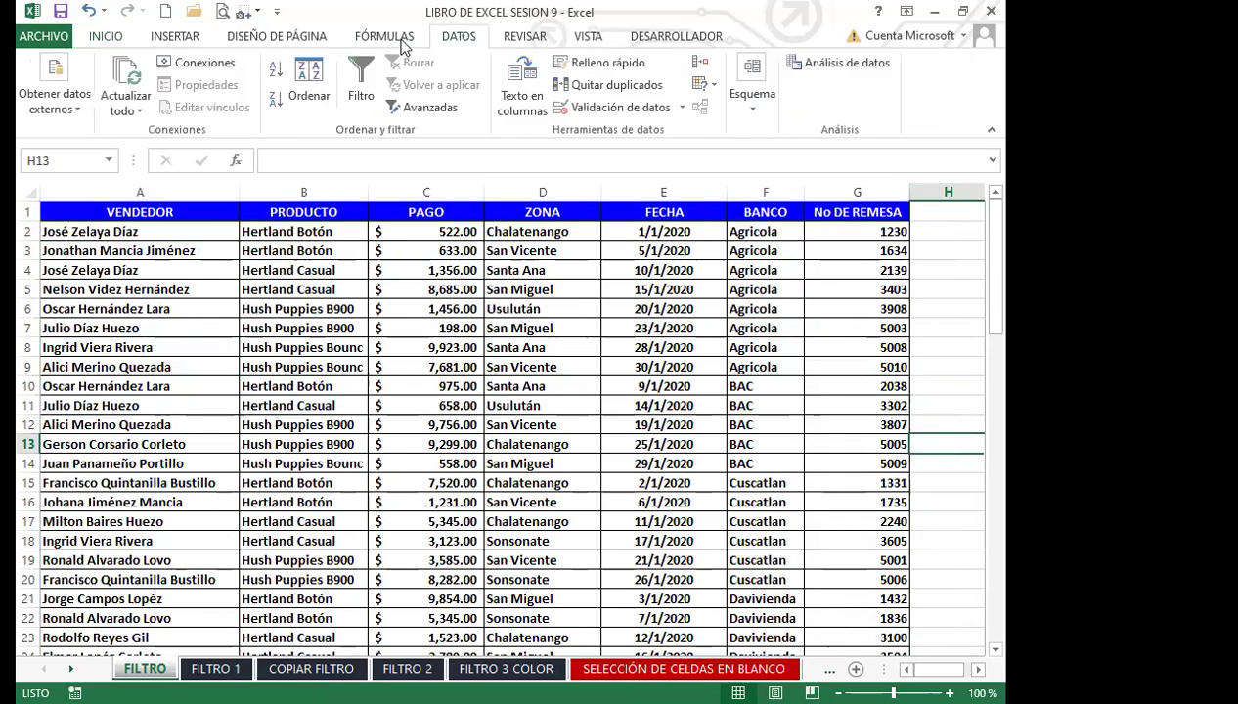
left_click(362, 86)
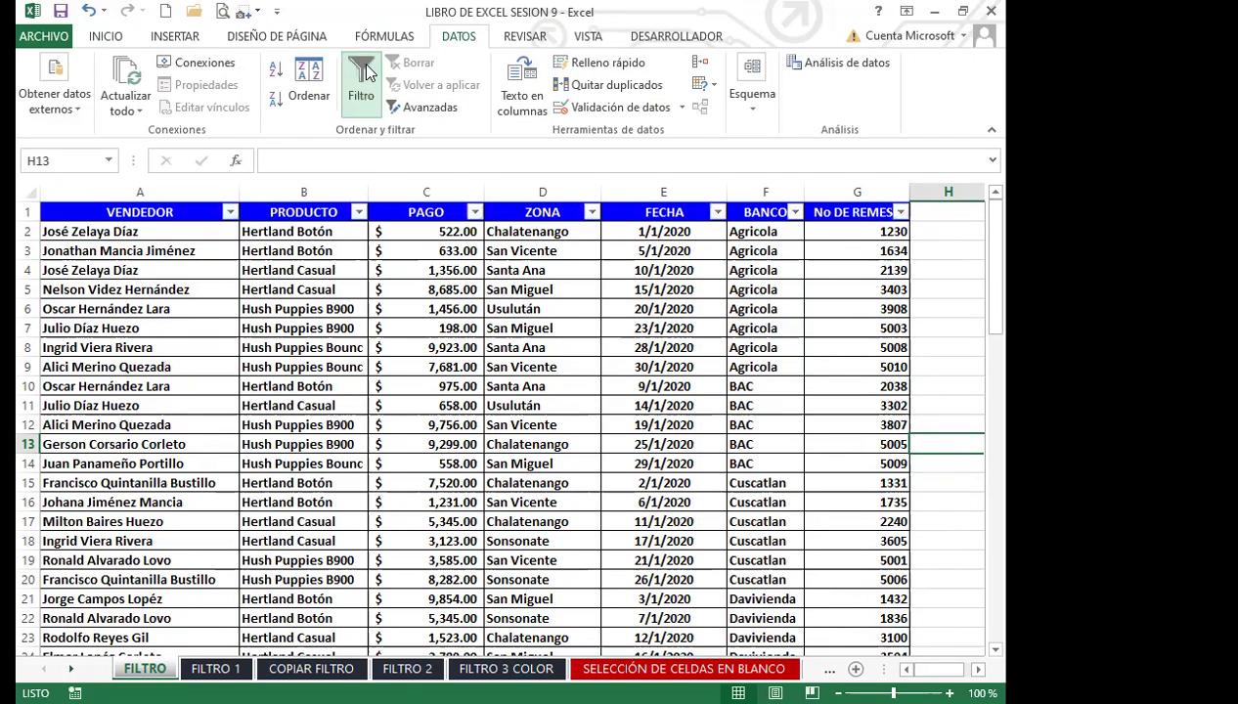
Step: Toggle the sales table's filter off, on and off again, leaving the header row without filter controls
left_click(929, 519)
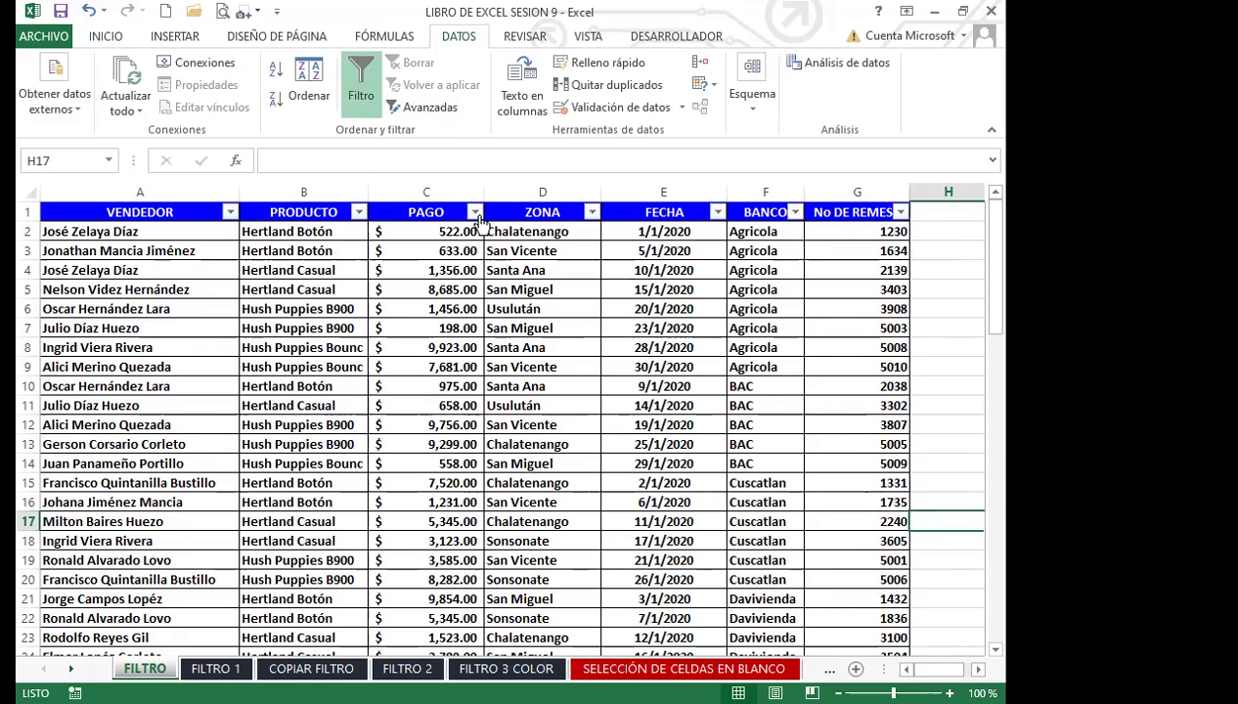
left_click(367, 86)
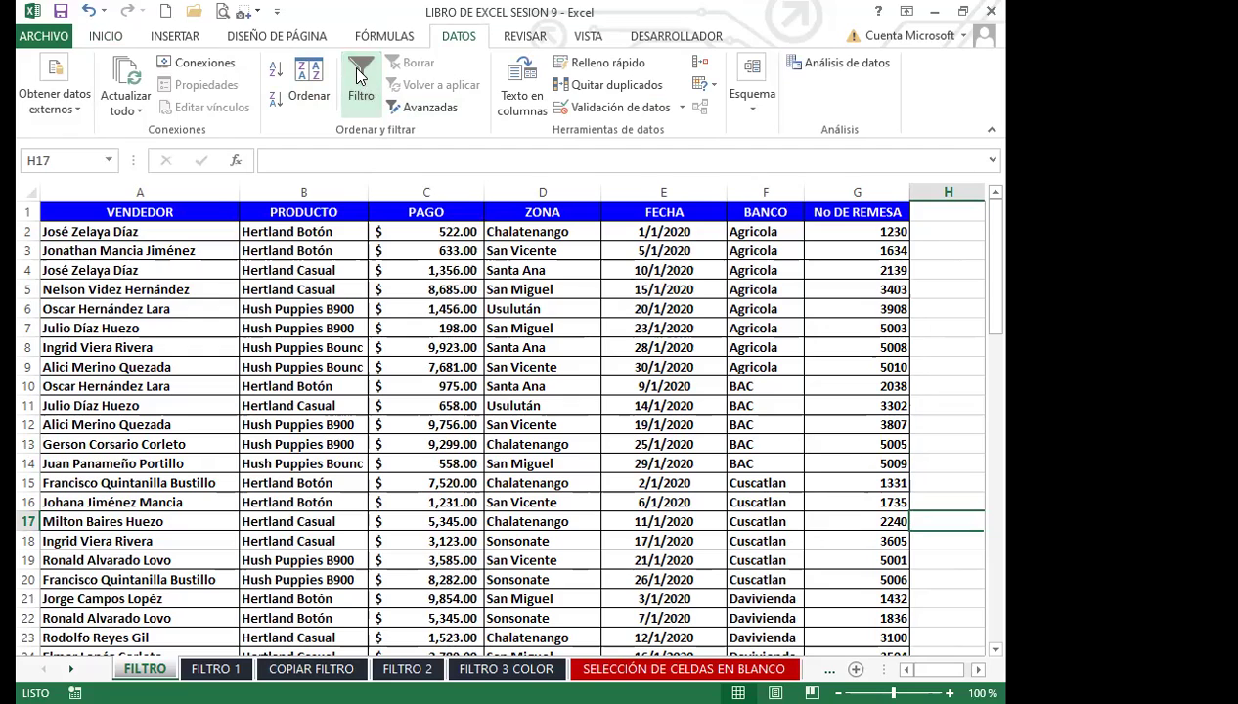
left_click(353, 69)
left_click(361, 74)
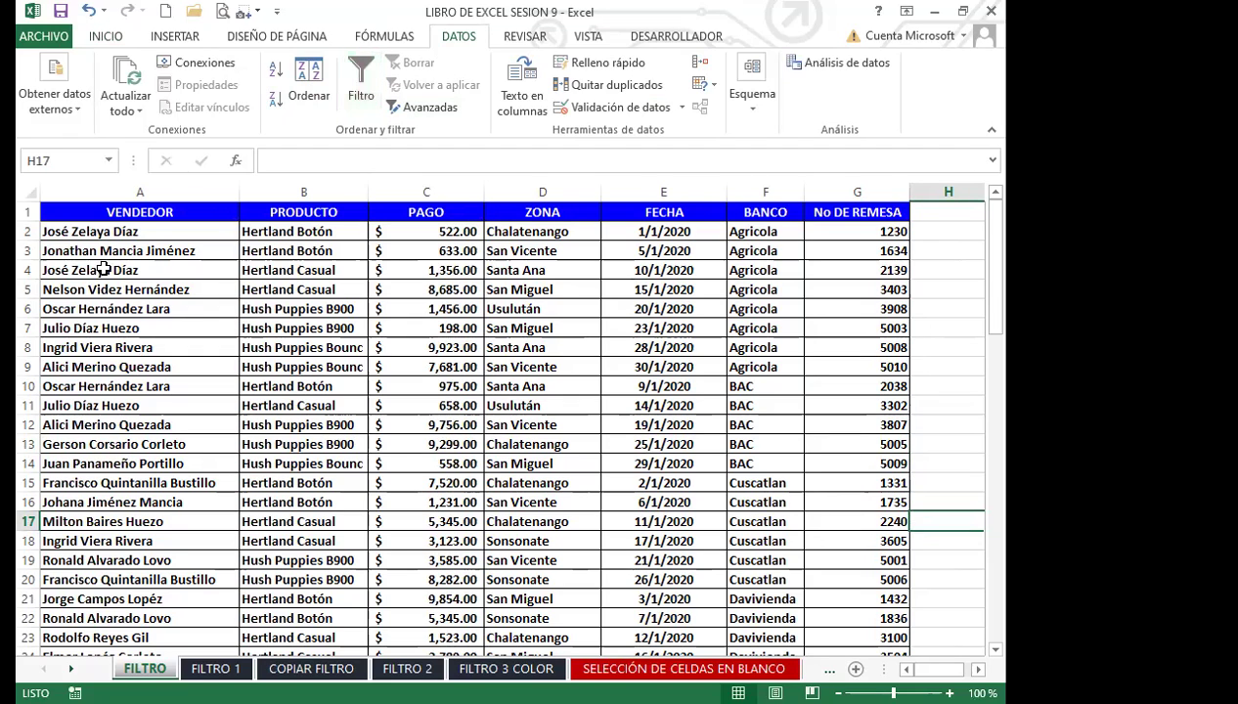
left_click(287, 344)
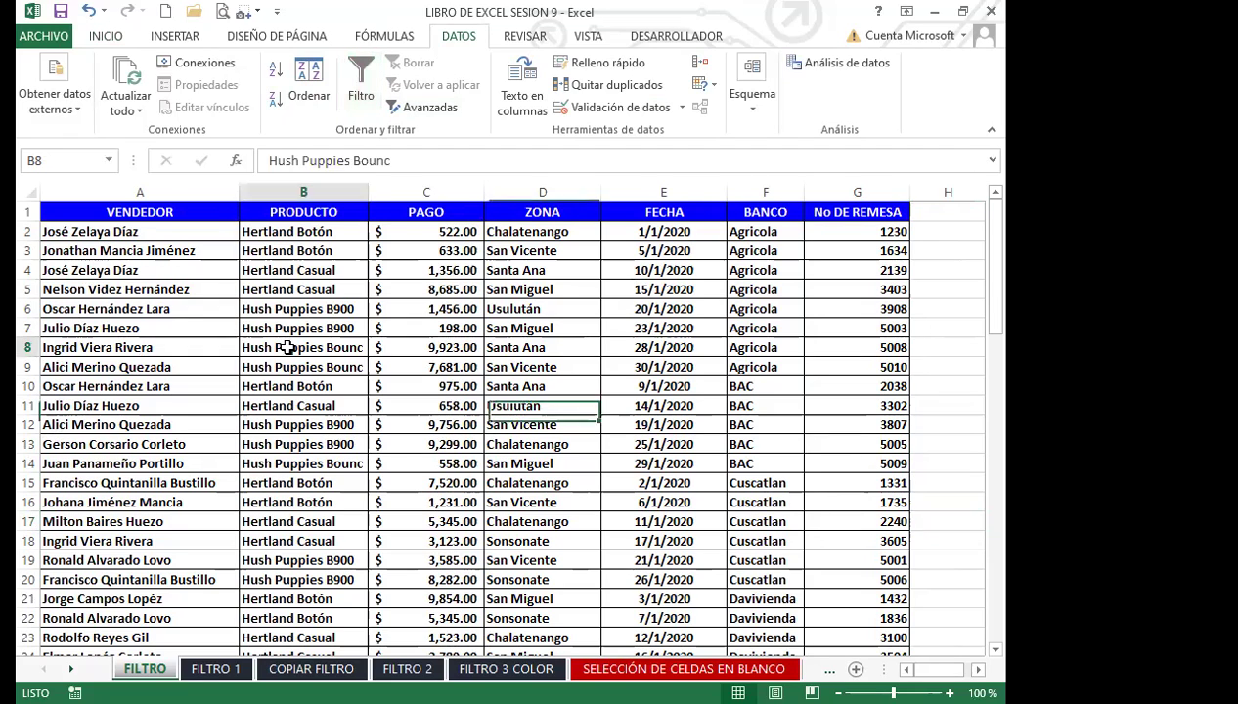
Step: Toggle the sales table's filter on and off twice, selecting different cells inside the table in between
left_click(354, 71)
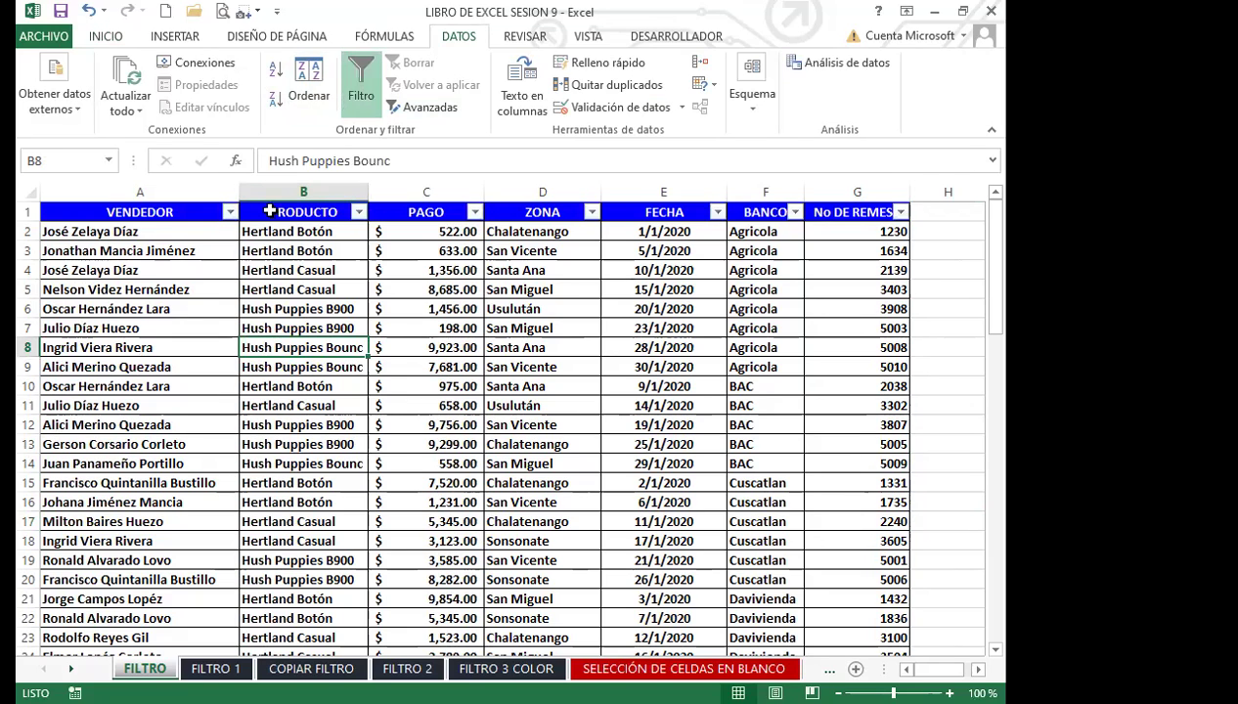
left_click(528, 501)
left_click(364, 88)
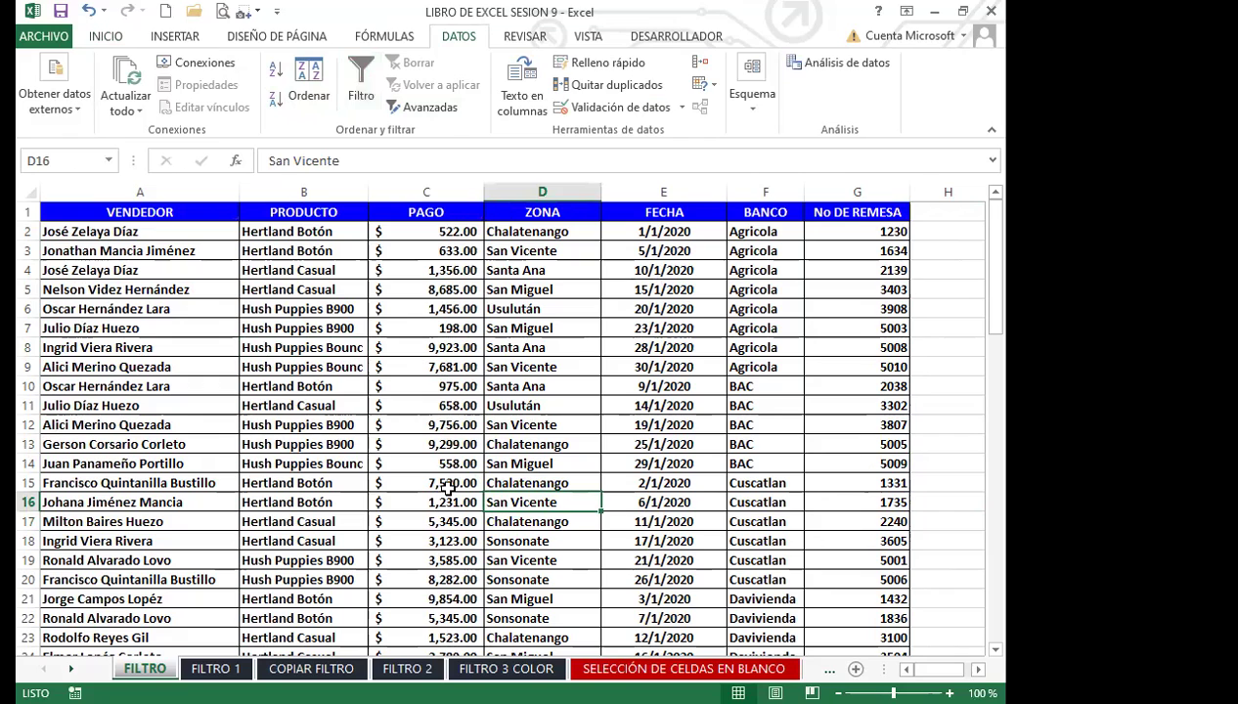
left_click(430, 500)
left_click(362, 75)
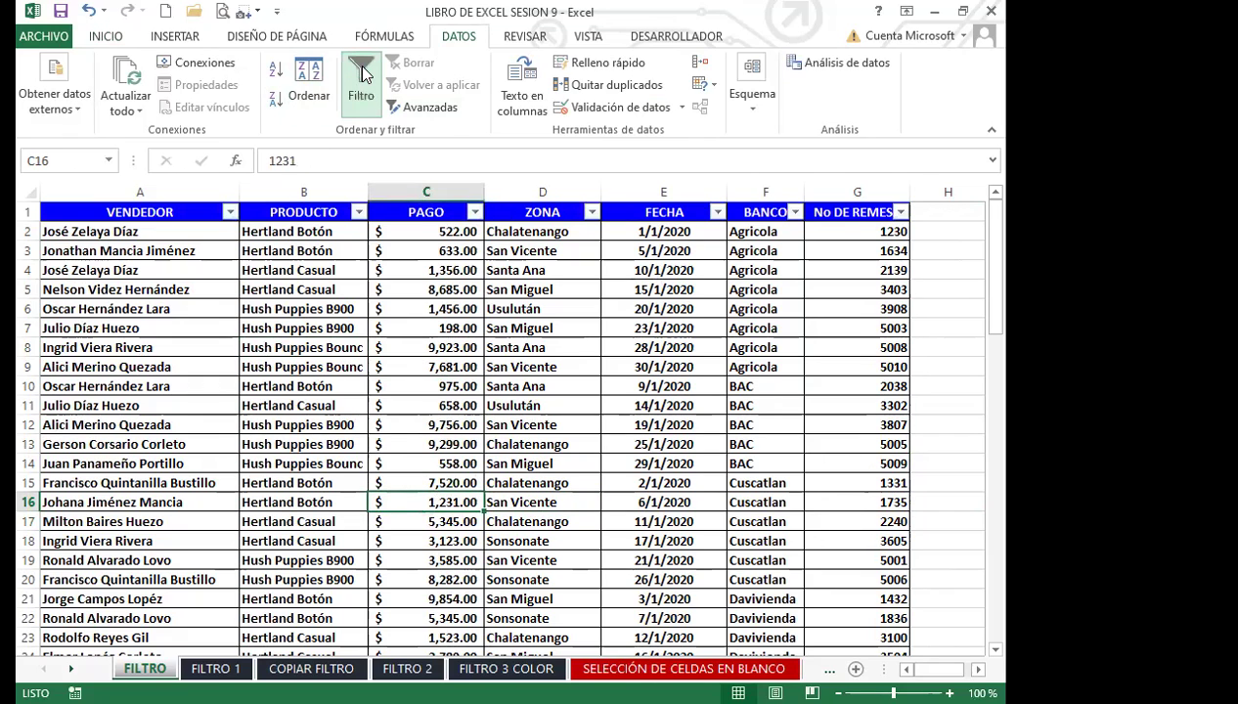
left_click(375, 466)
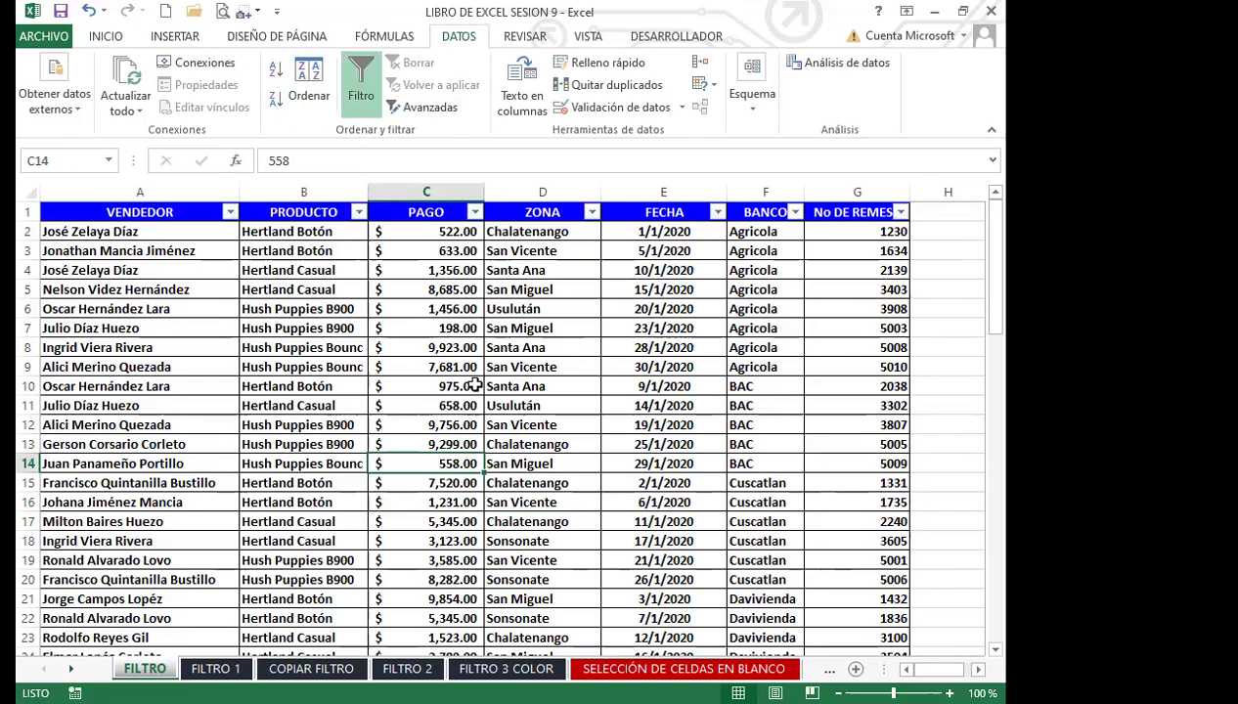
left_click(360, 90)
Step: Insert a blank row at row 15 of the sales table and select A15:G15
left_click(645, 462)
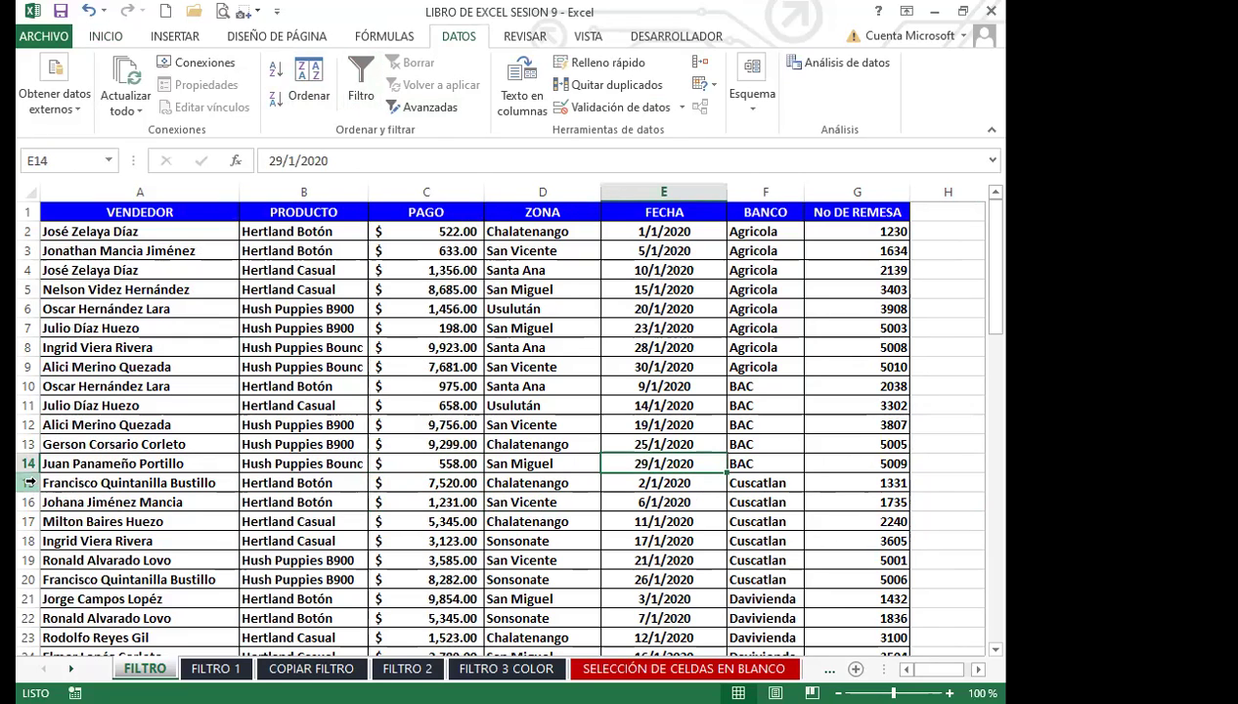
left_click(29, 482)
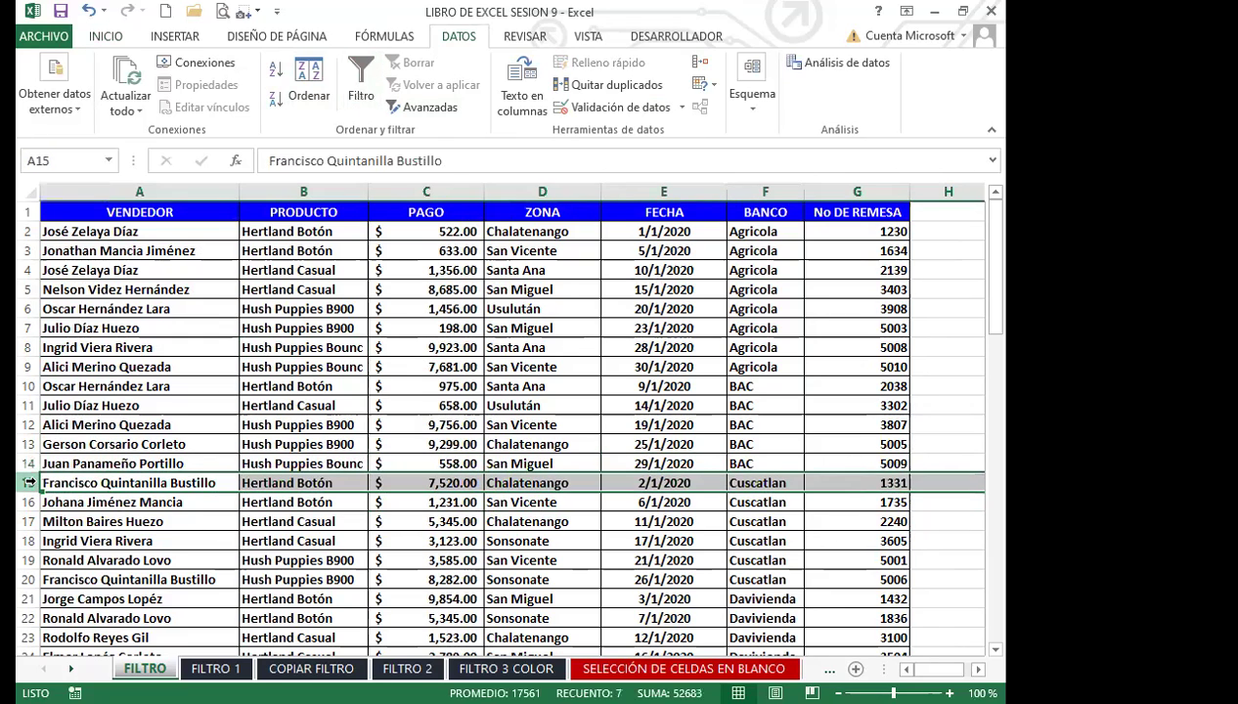
left_click(104, 36)
left_click(753, 61)
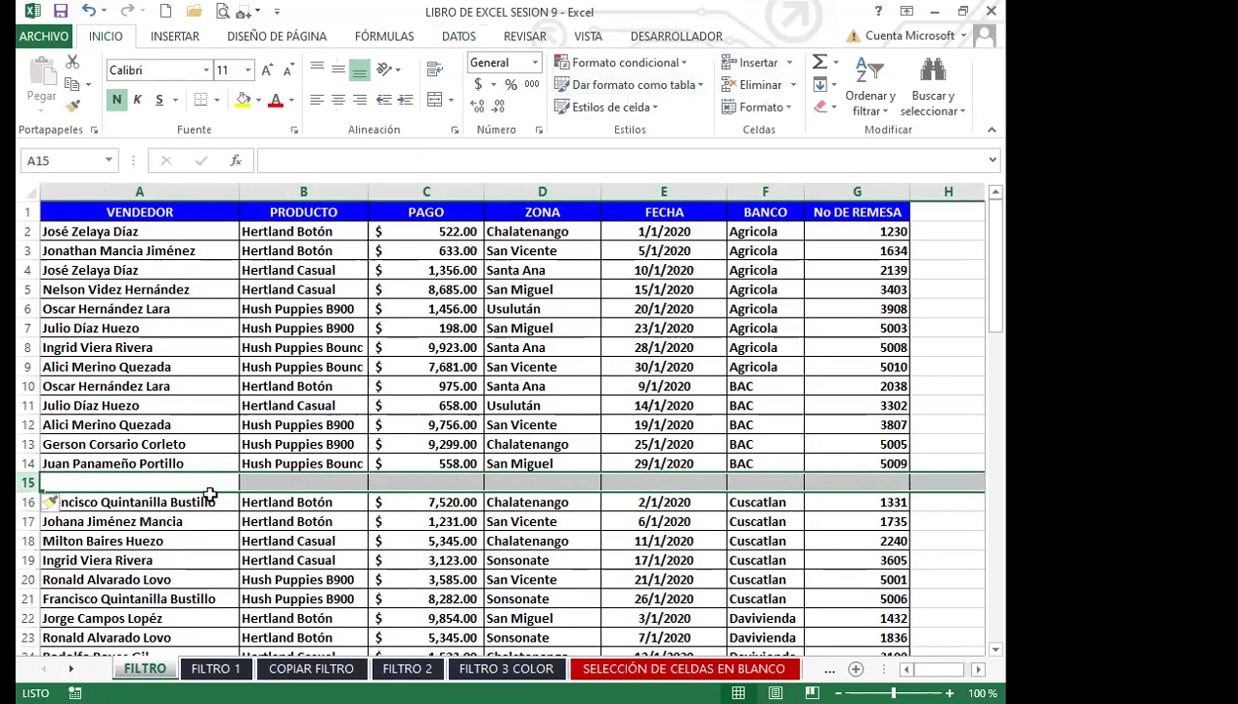
left_click(410, 479)
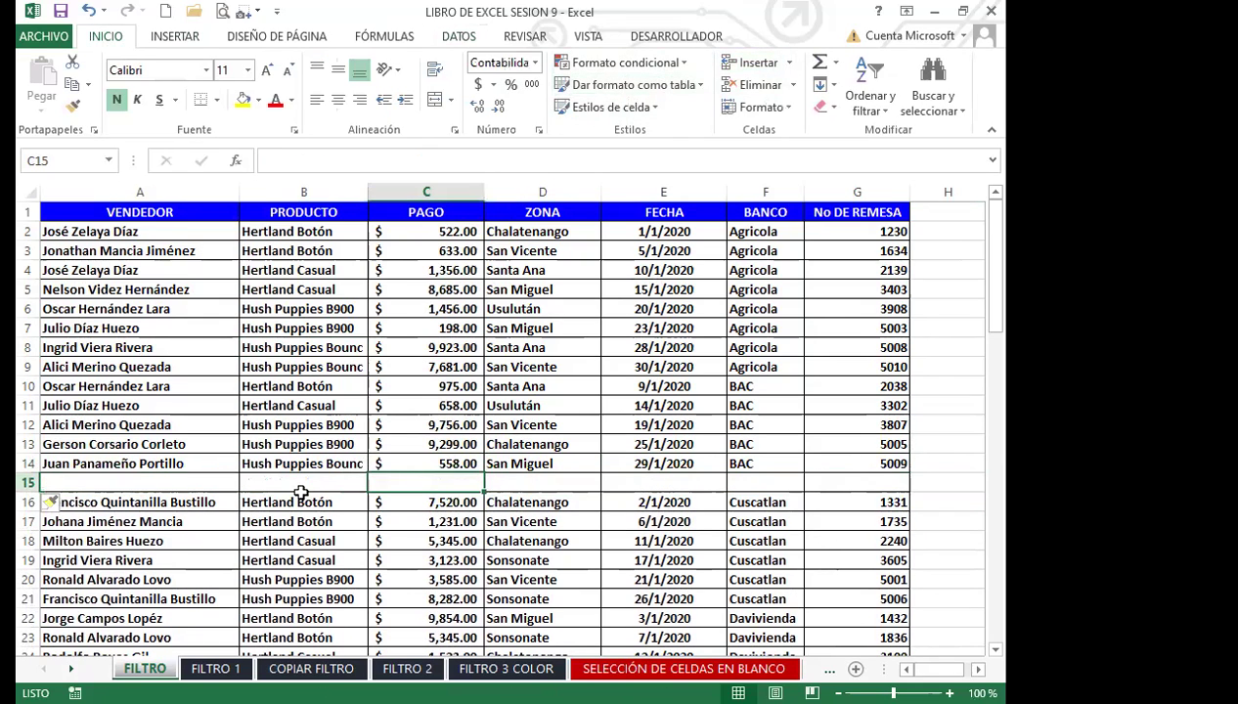
left_click(146, 482)
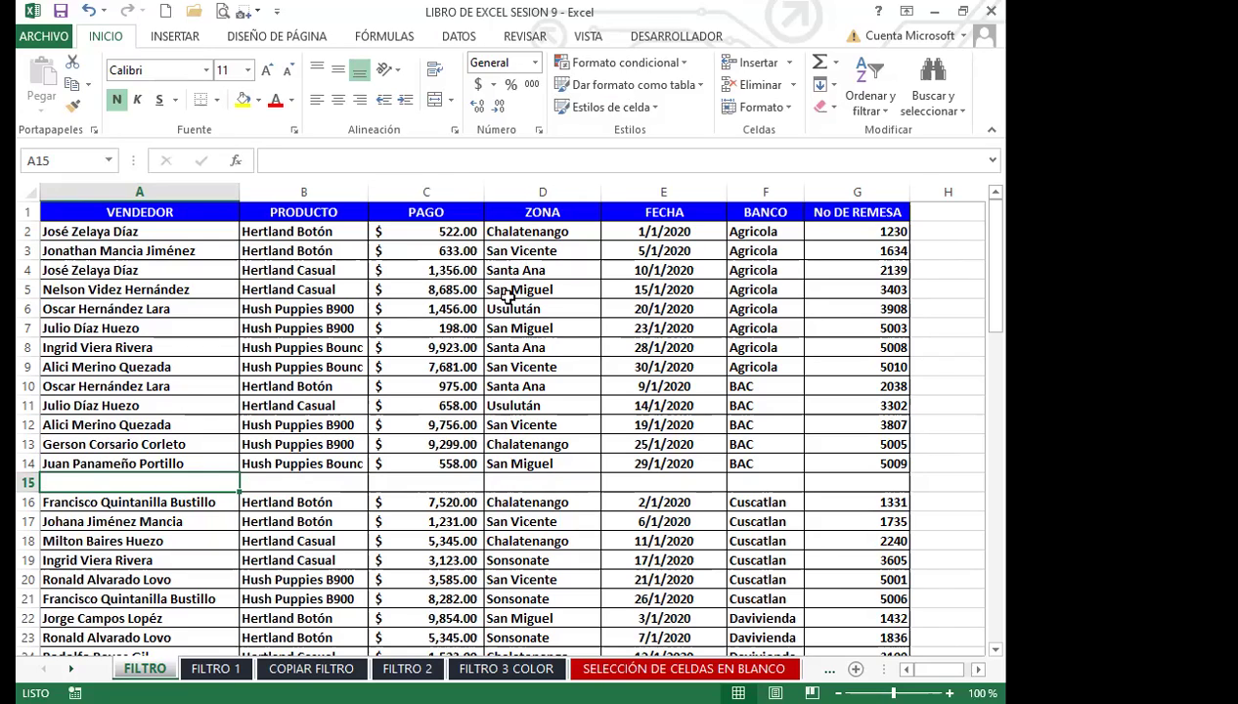
left_click_drag(81, 480, 829, 476)
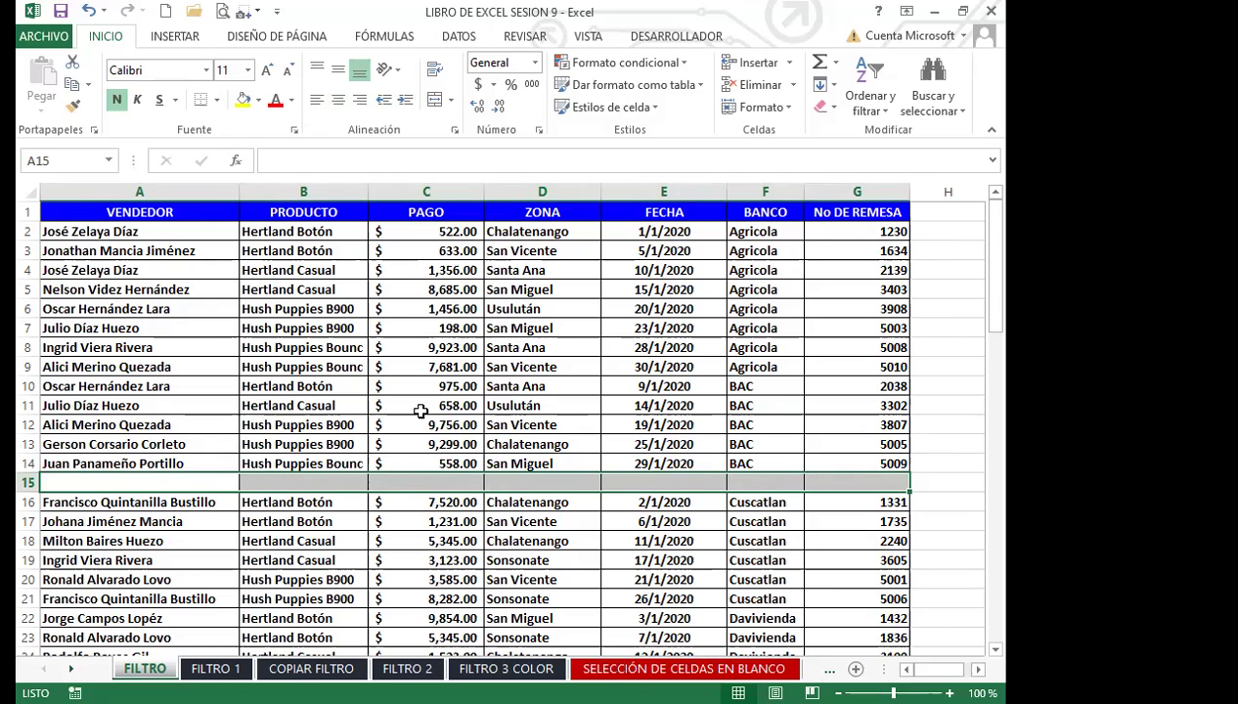
Step: Turn filtering on from a ZONA cell above the blank row 15, and turn it off again
left_click(469, 44)
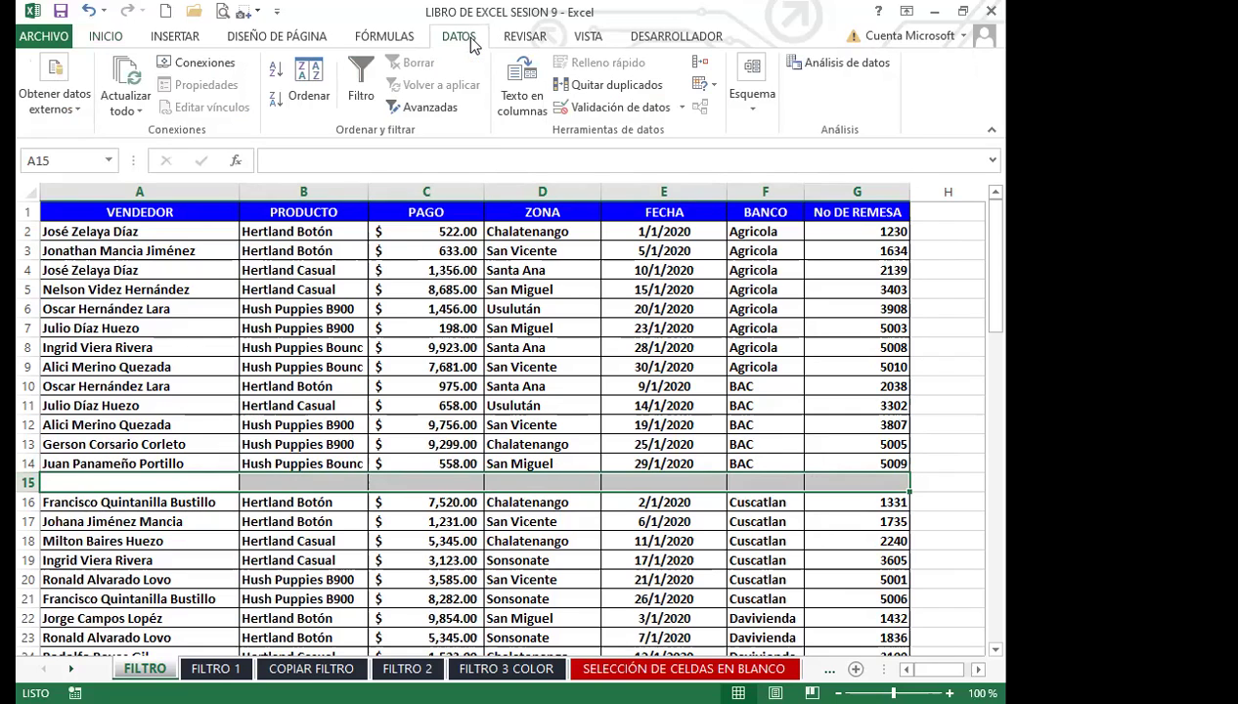
left_click(185, 538)
left_click(192, 478)
left_click(217, 525)
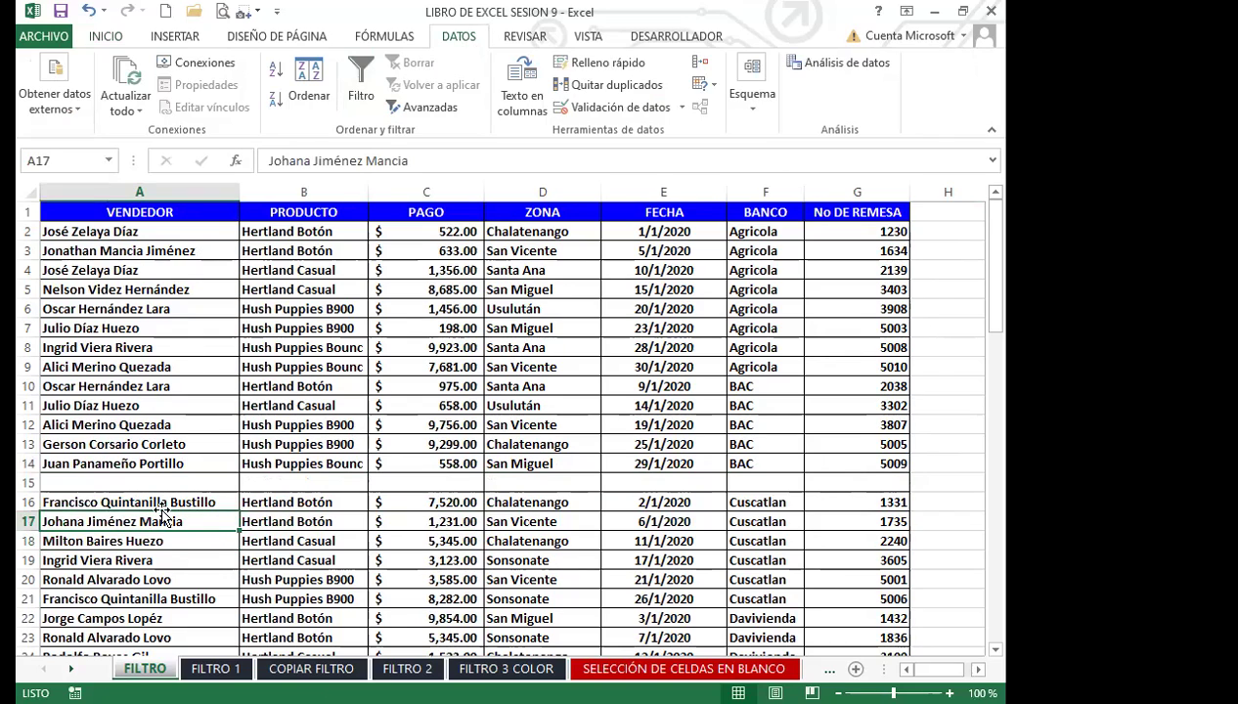
left_click(174, 213)
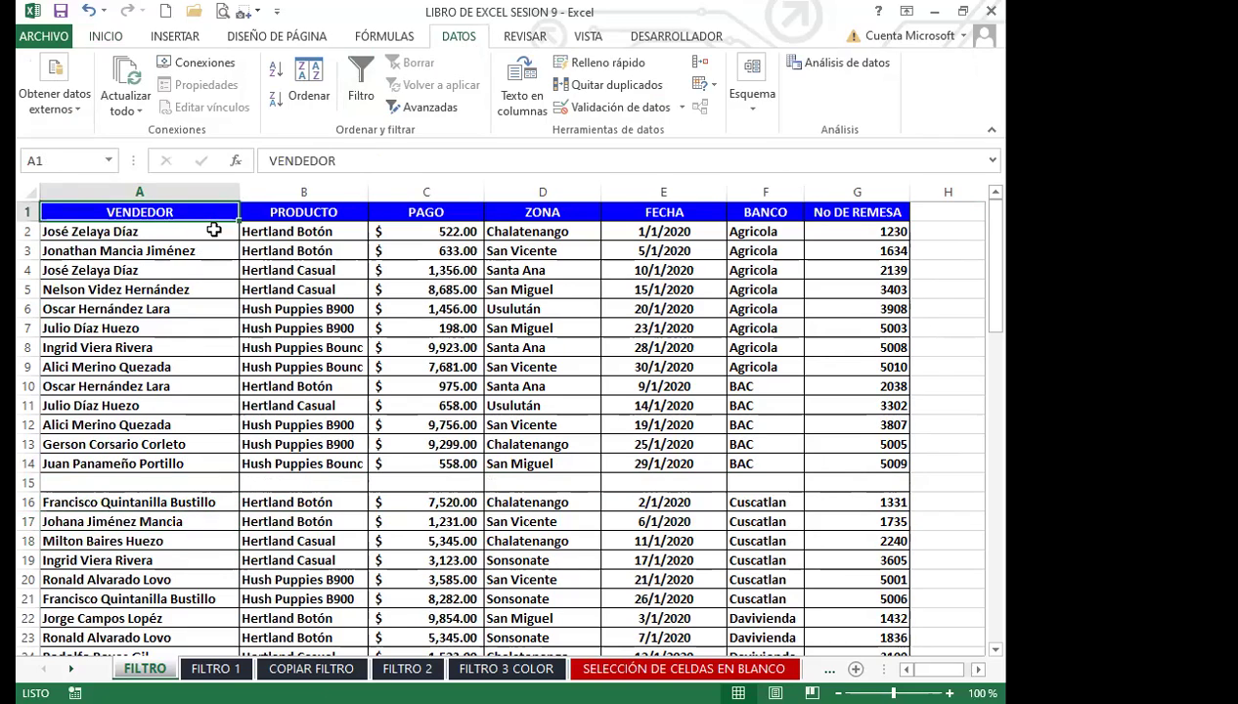
left_click(526, 401)
left_click(361, 86)
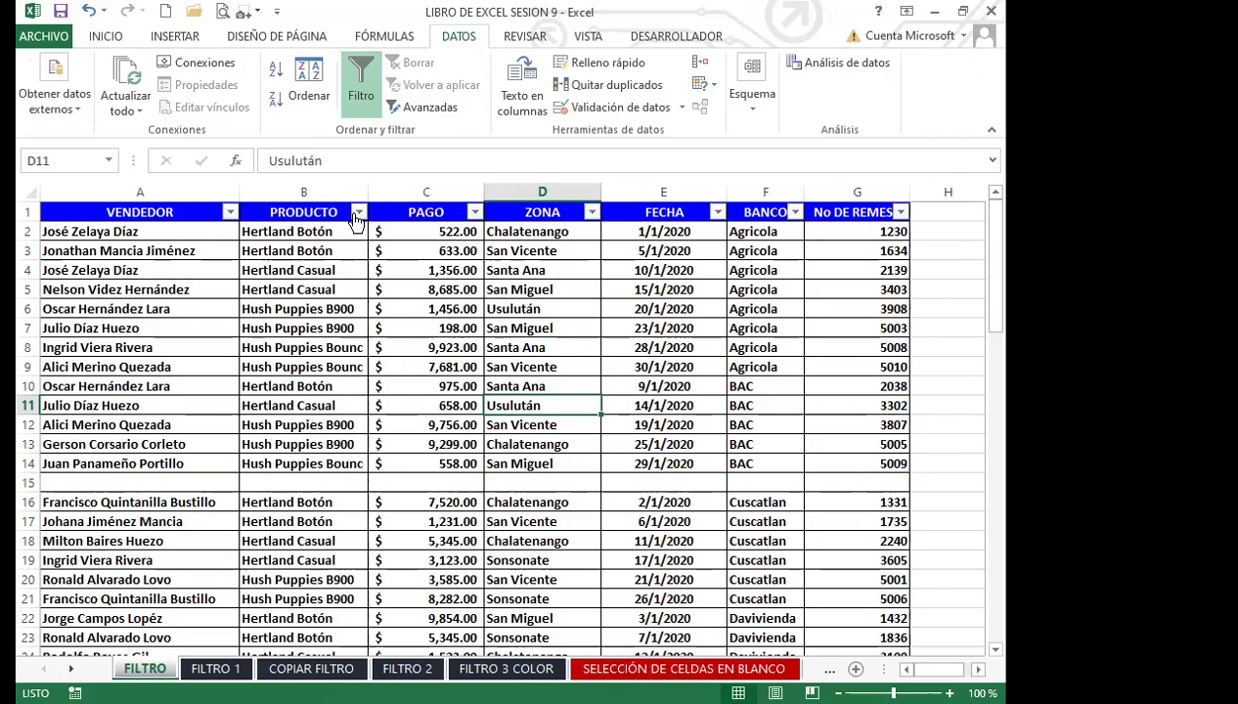
left_click(350, 70)
Step: Turn on filtering with only the blank row range A15:G15 selected
left_click(299, 479)
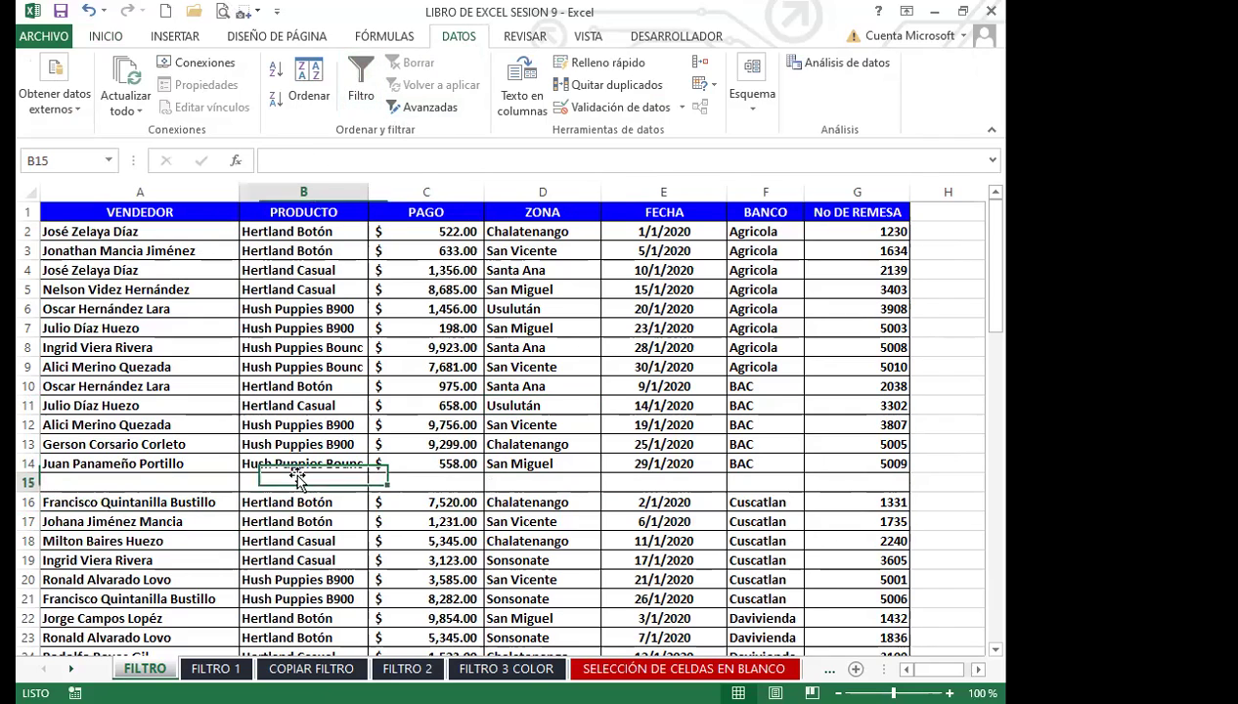
left_click(29, 483)
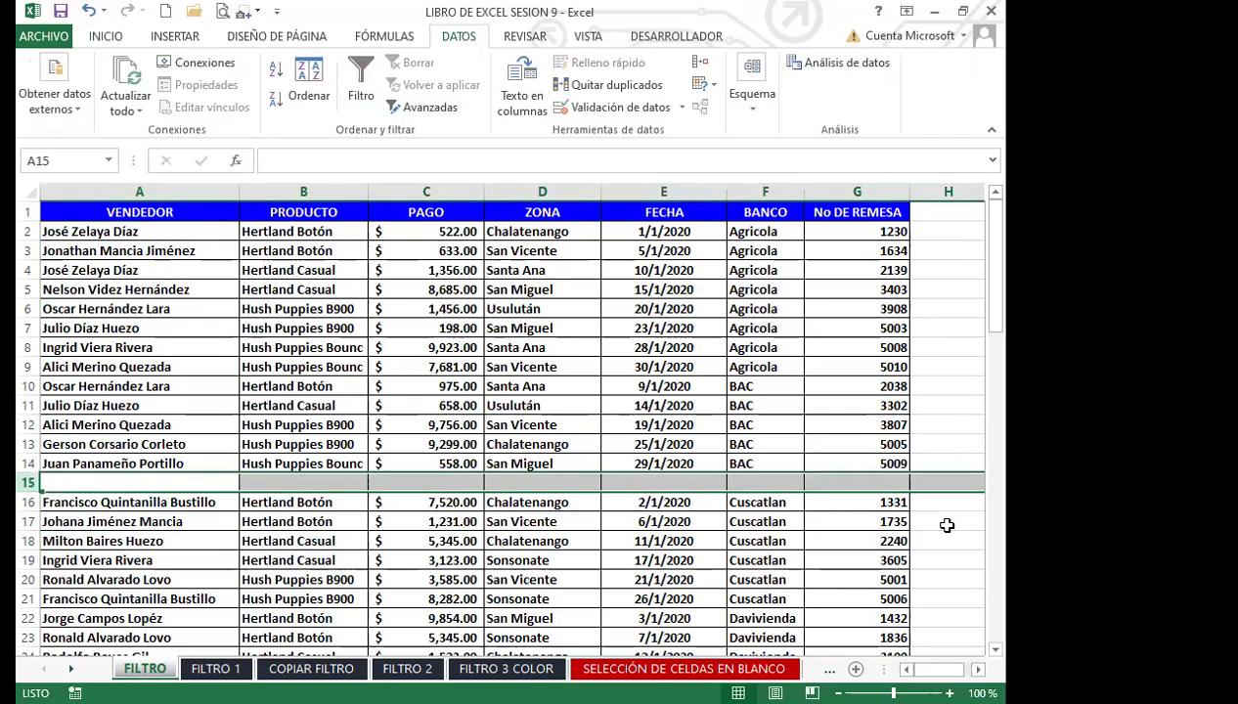
left_click_drag(55, 486, 881, 479)
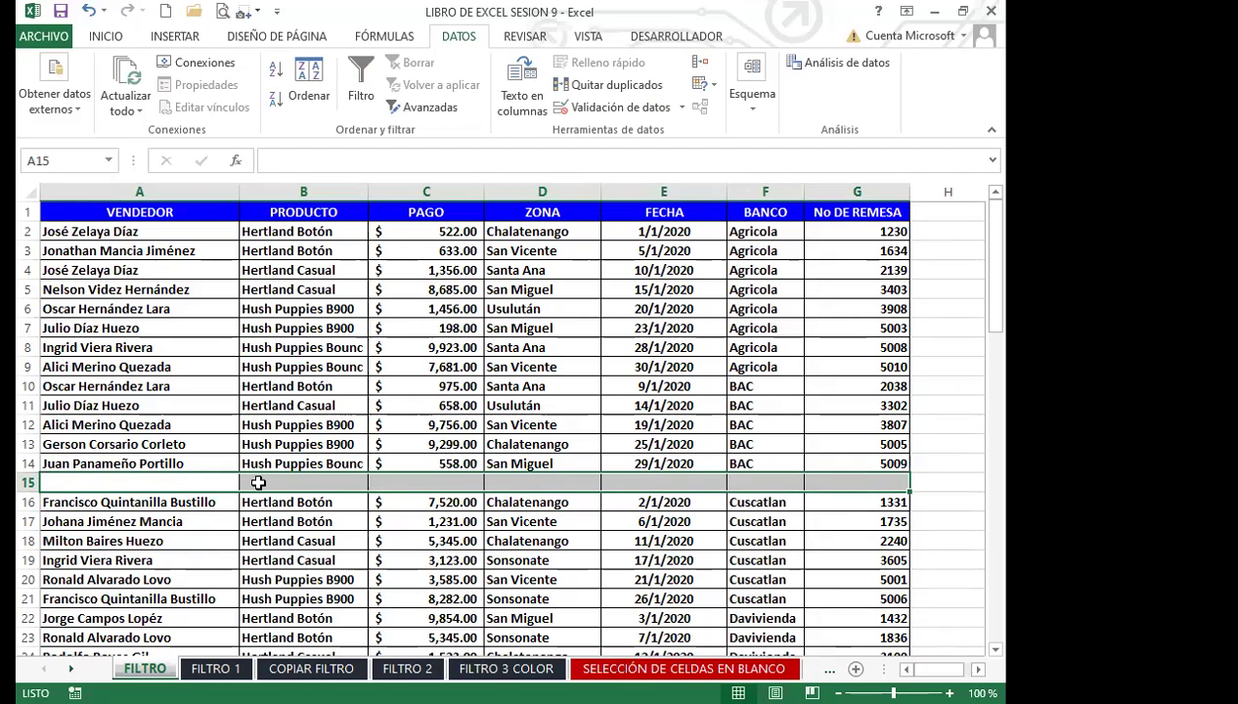
left_click(370, 74)
Step: Compare the header row with blank row 15 to check where the filter controls are placed
scroll(430, 504, "down", 5)
scroll(430, 509, "up", 5)
left_click(430, 347)
left_click(427, 212)
left_click(428, 401)
left_click(428, 483)
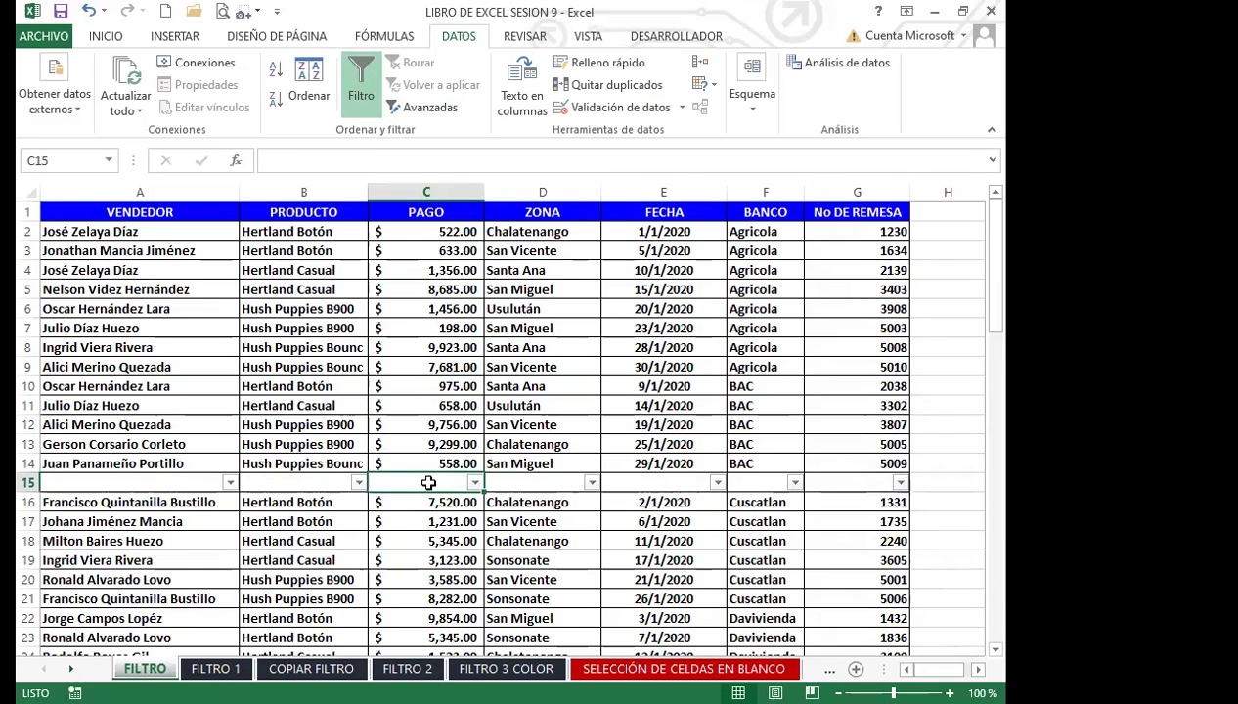
left_click(413, 212)
left_click(141, 206)
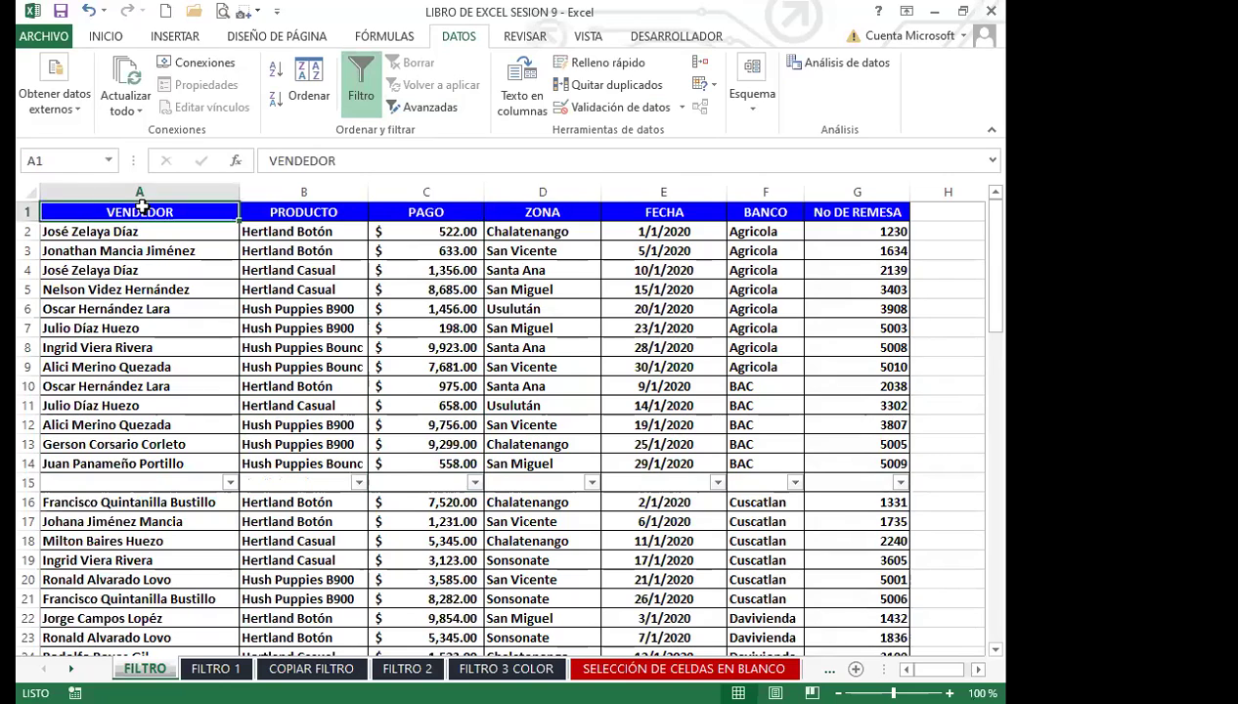
left_click(396, 483)
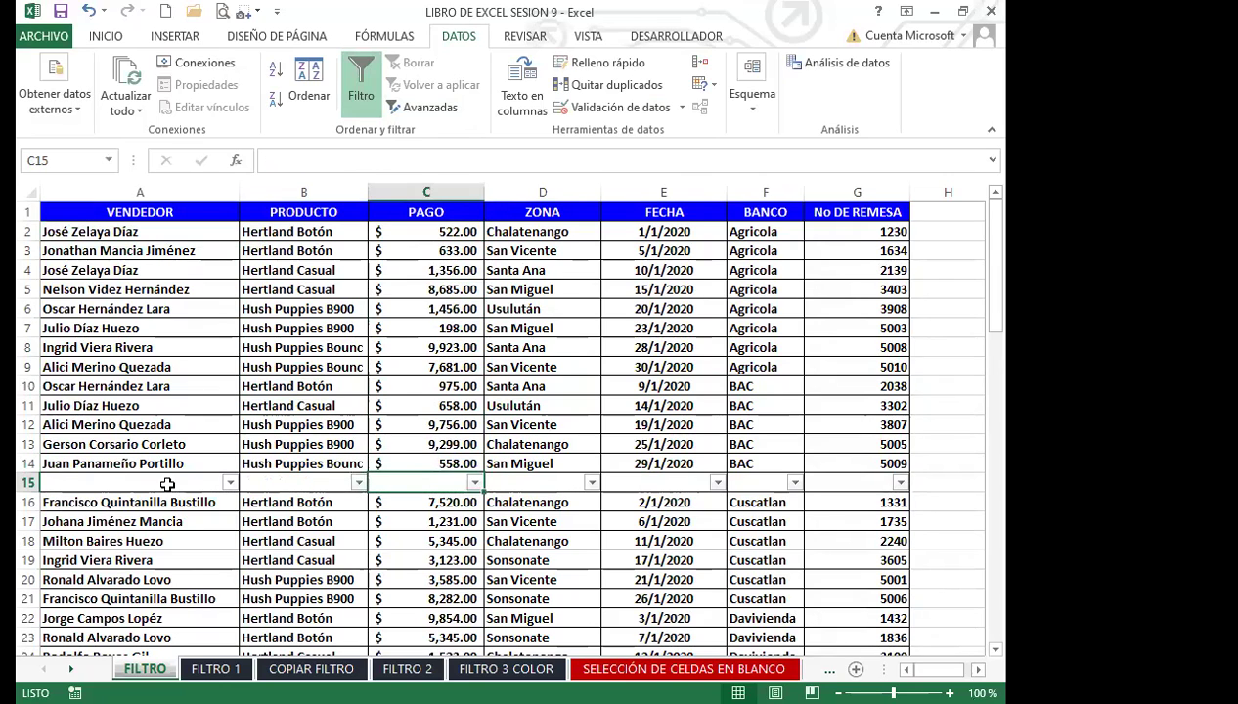
Step: Select A15:G15, columns A and F and the end cells of row 15 to review the filter row's extent
left_click_drag(59, 484, 861, 478)
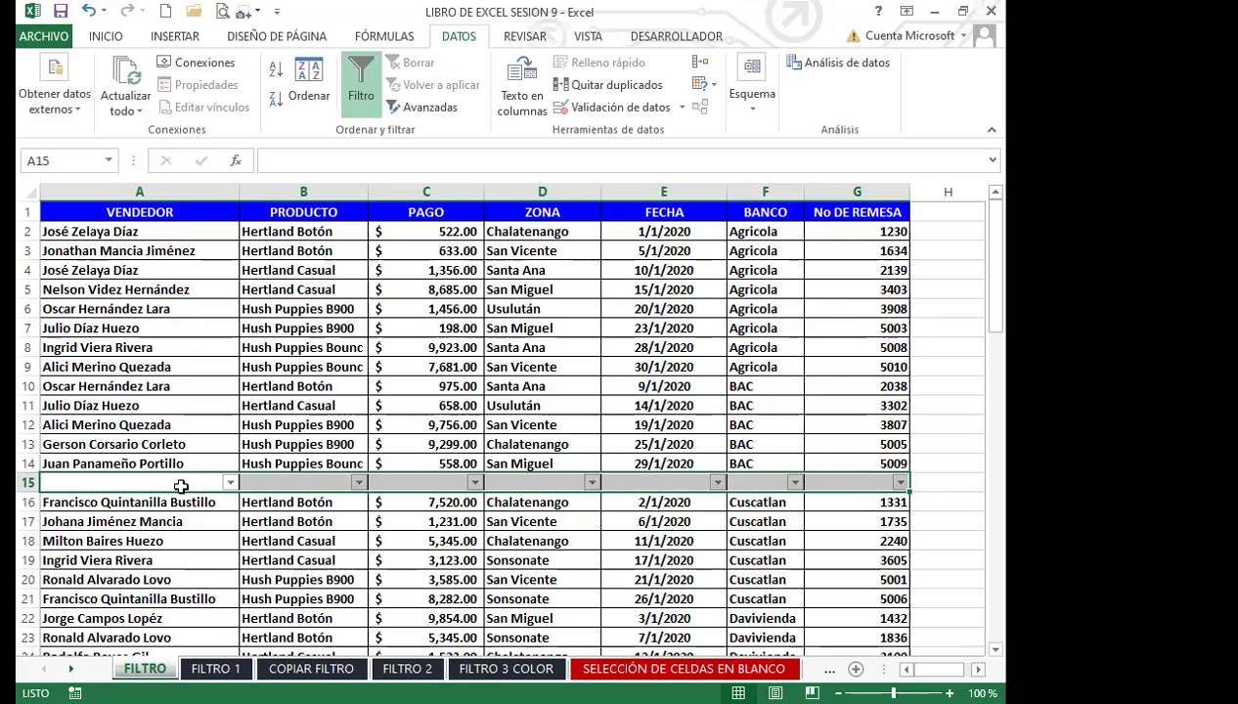
left_click_drag(122, 196, 284, 196)
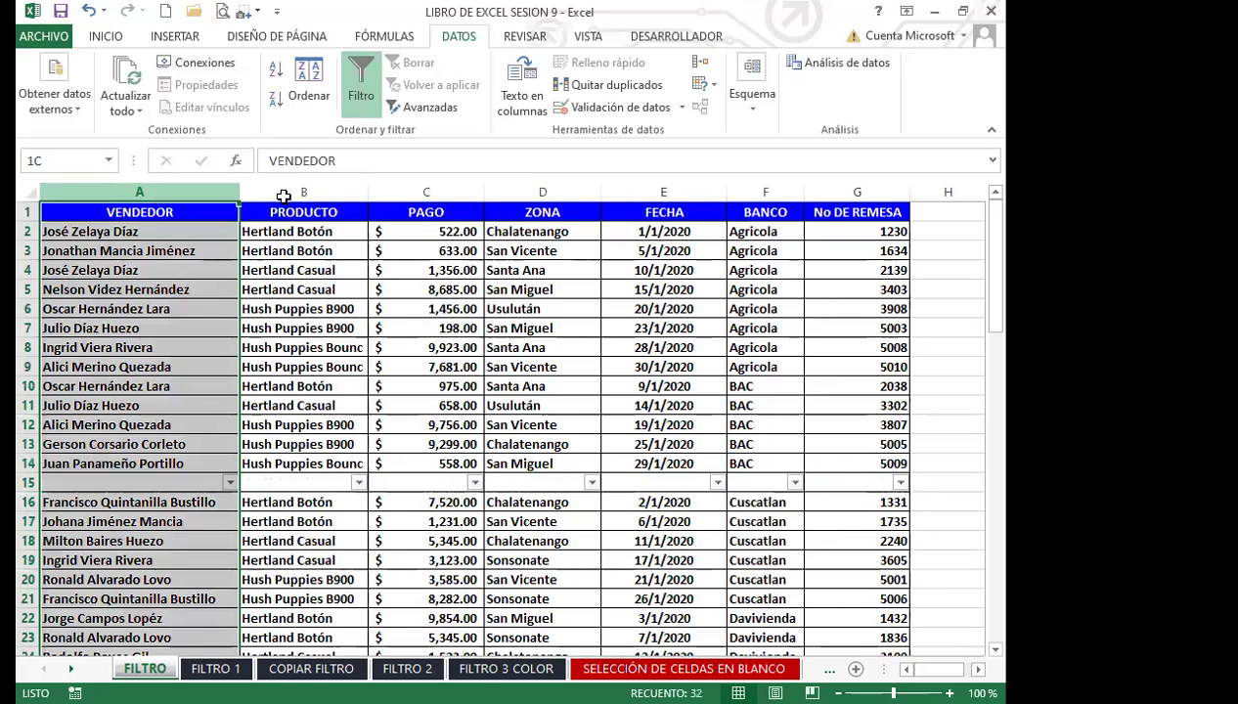
left_click(768, 189)
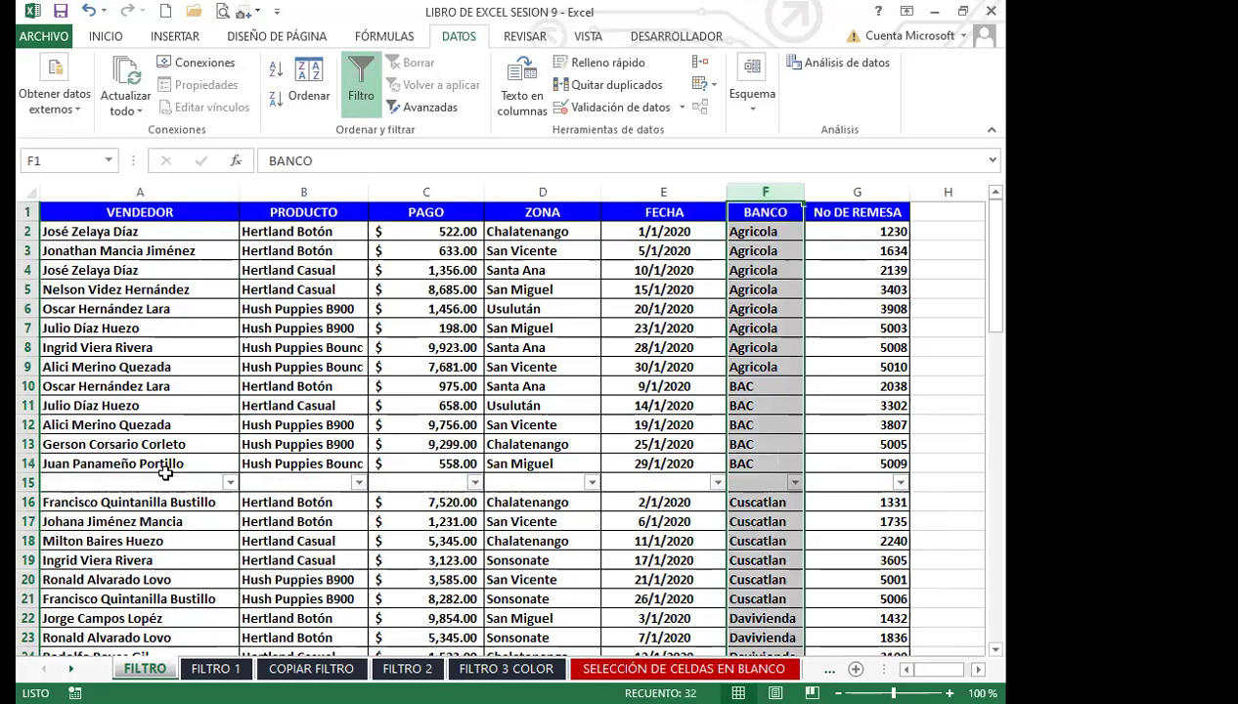
left_click(127, 482)
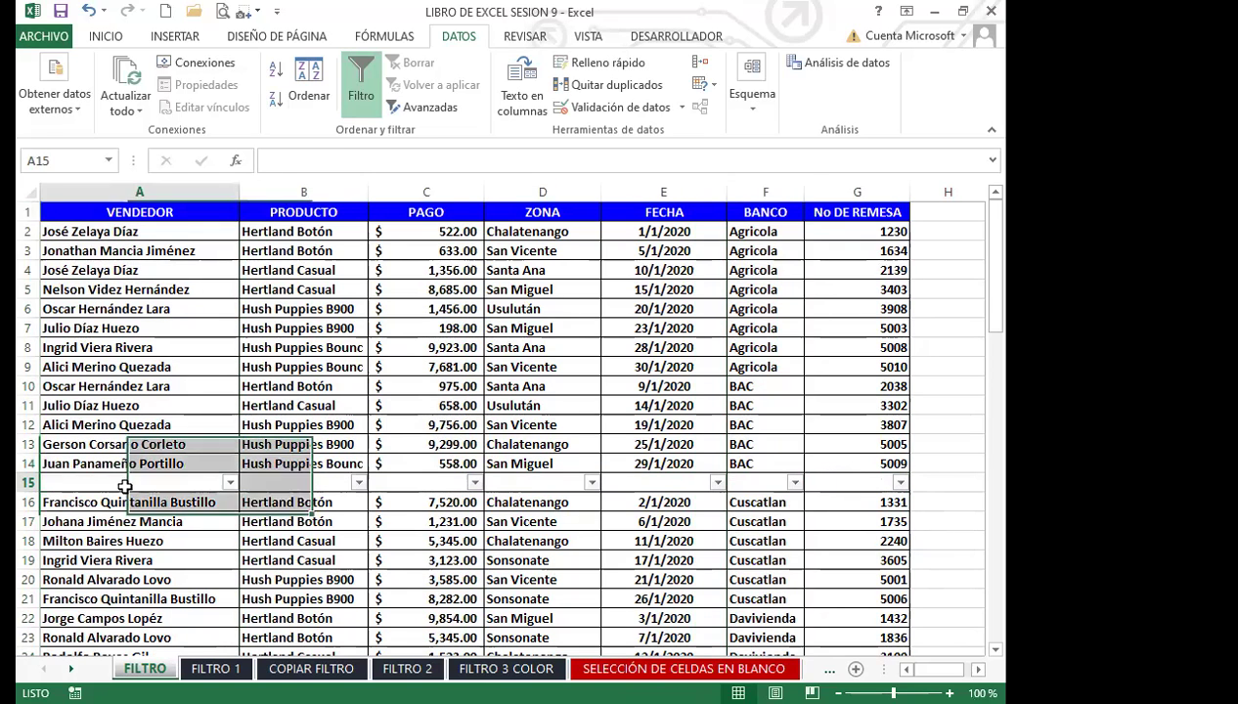
left_click(855, 482)
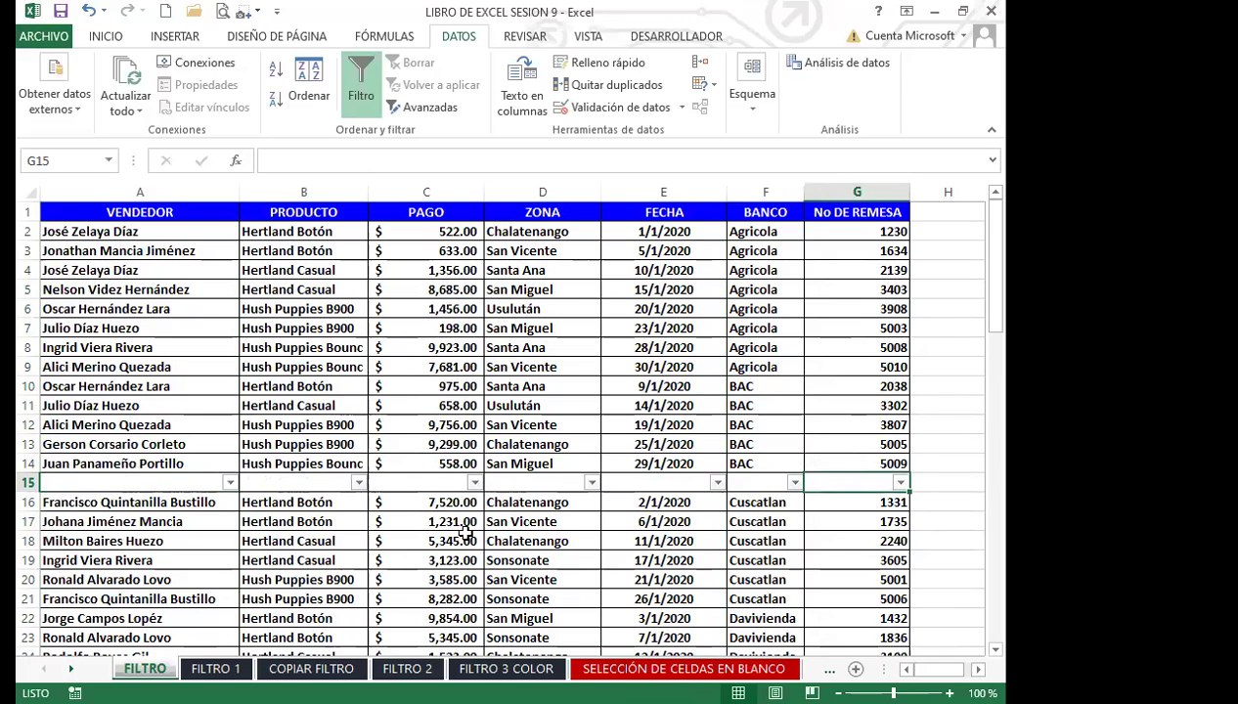
left_click(123, 484)
Step: Filter column F from row 15 to show only Davivienda, and check the rows above the blank row
scroll(305, 459, "down", 2)
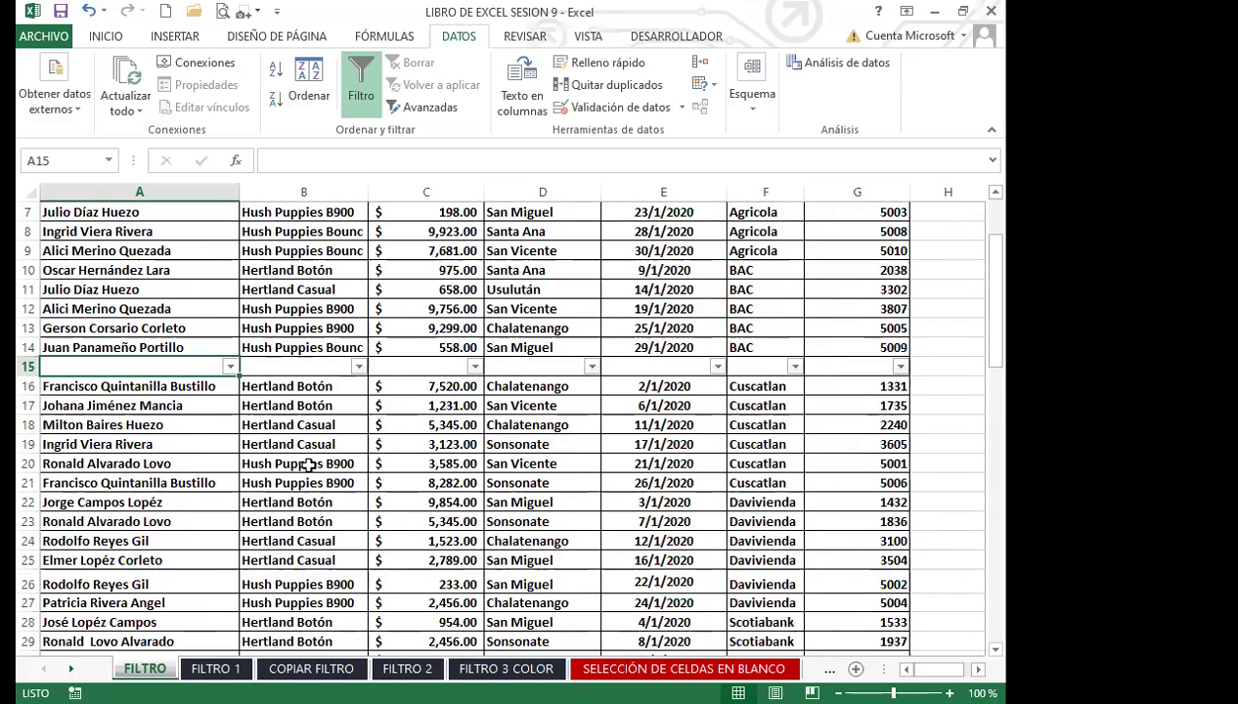
left_click(359, 366)
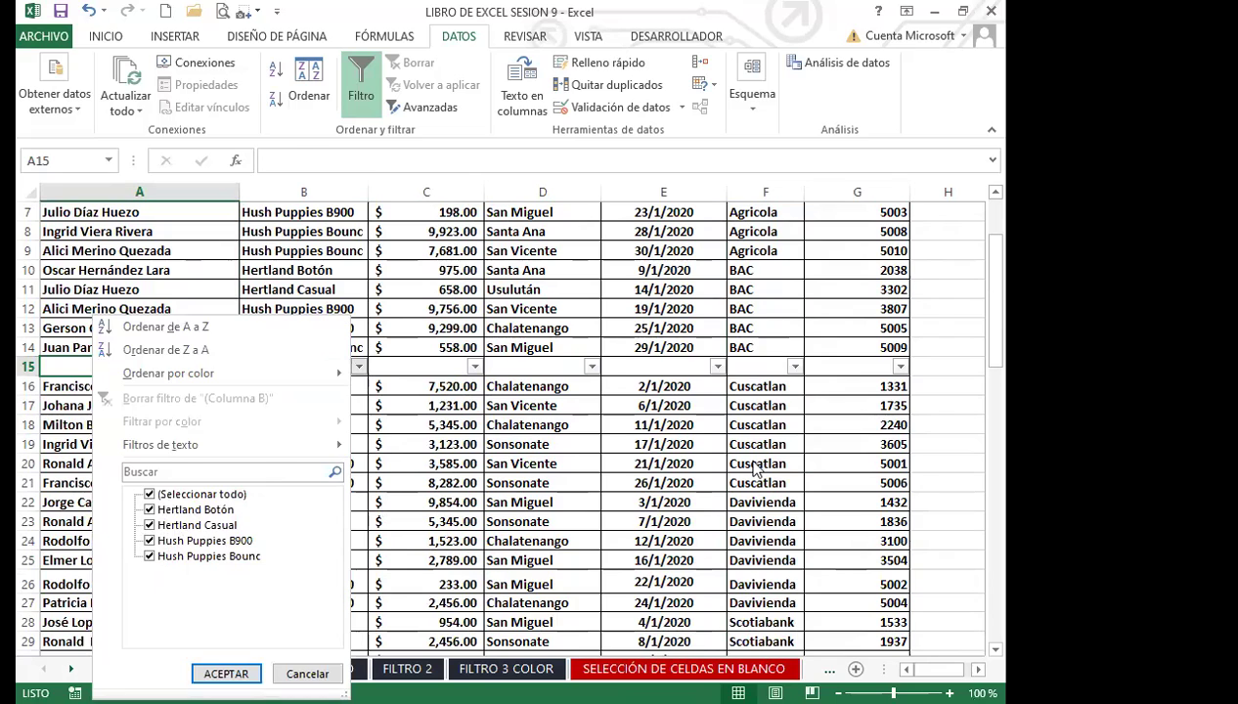
left_click(795, 366)
left_click(586, 494)
left_click(590, 526)
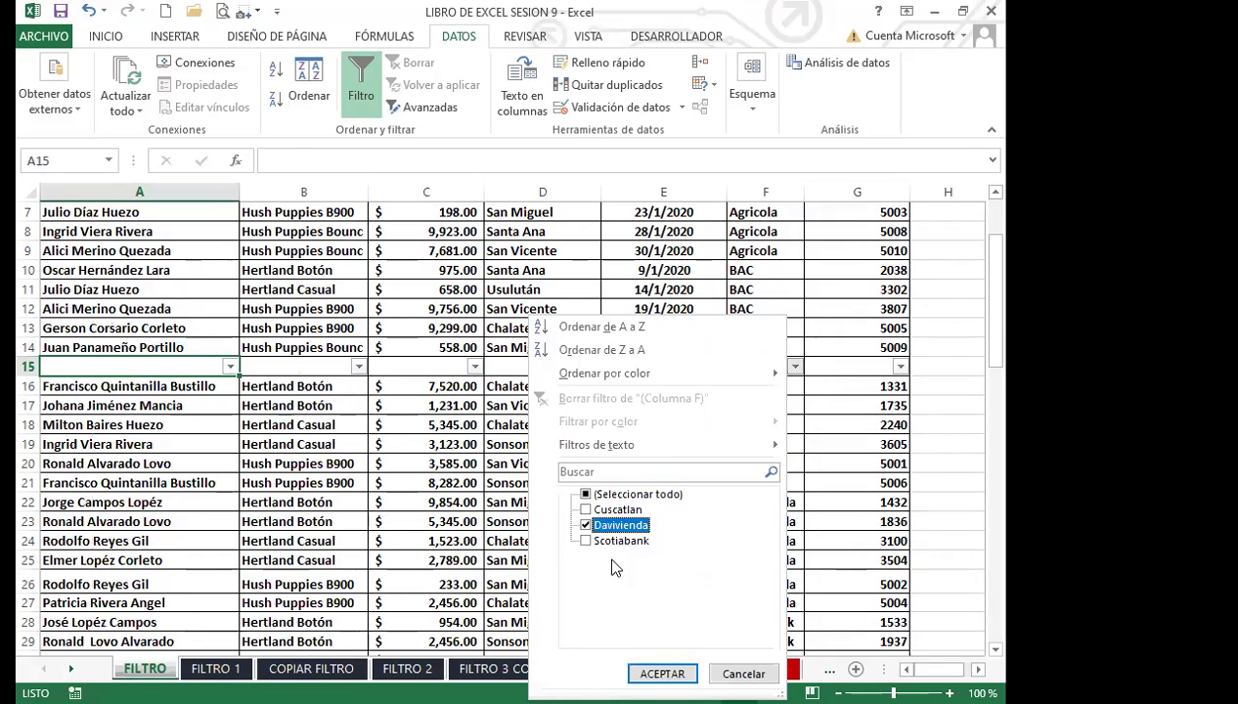
left_click(663, 674)
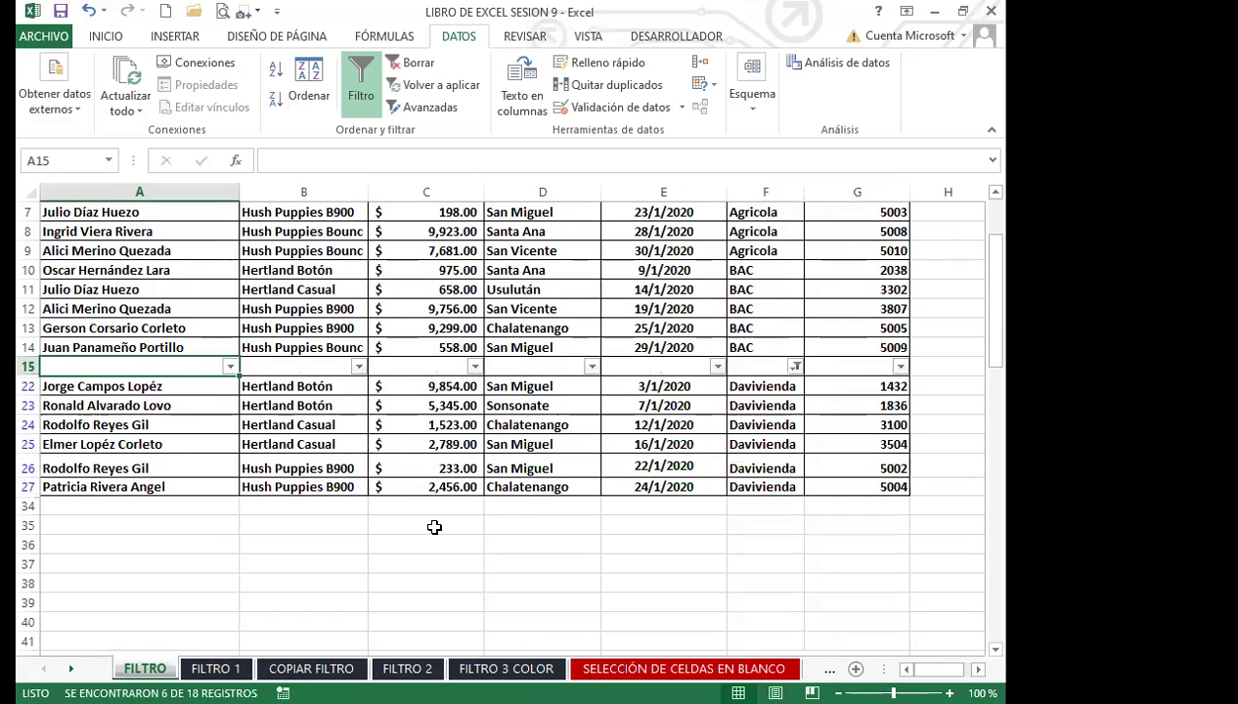
scroll(522, 497, "up", 2)
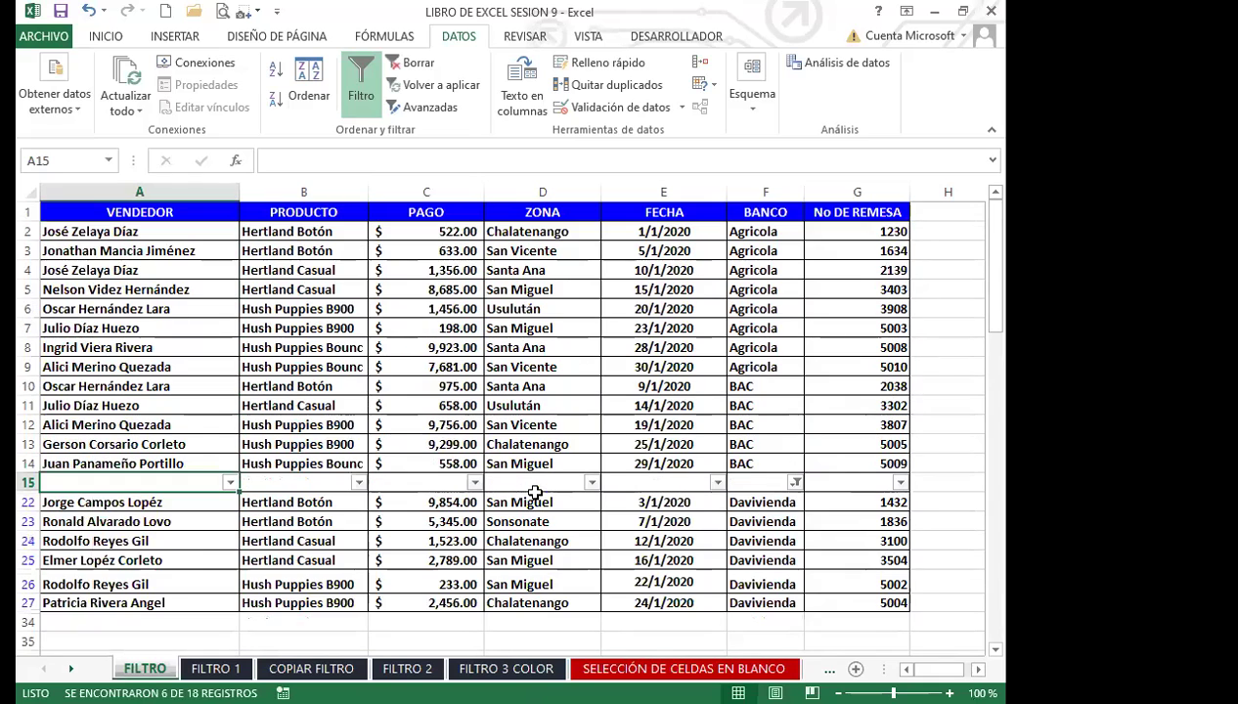
left_click(199, 215)
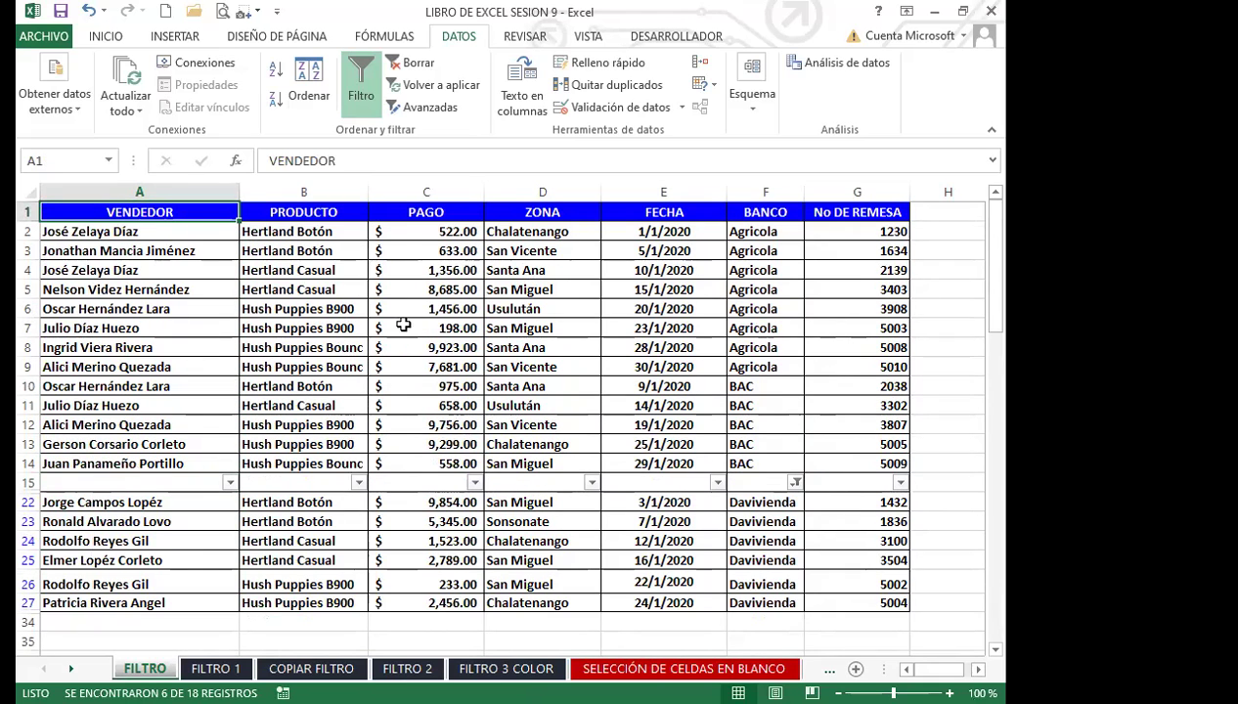
left_click(568, 313)
Step: Add Scotiabank to the column F filter so both Davivienda and Scotiabank records are shown
scroll(119, 425, "down", 1)
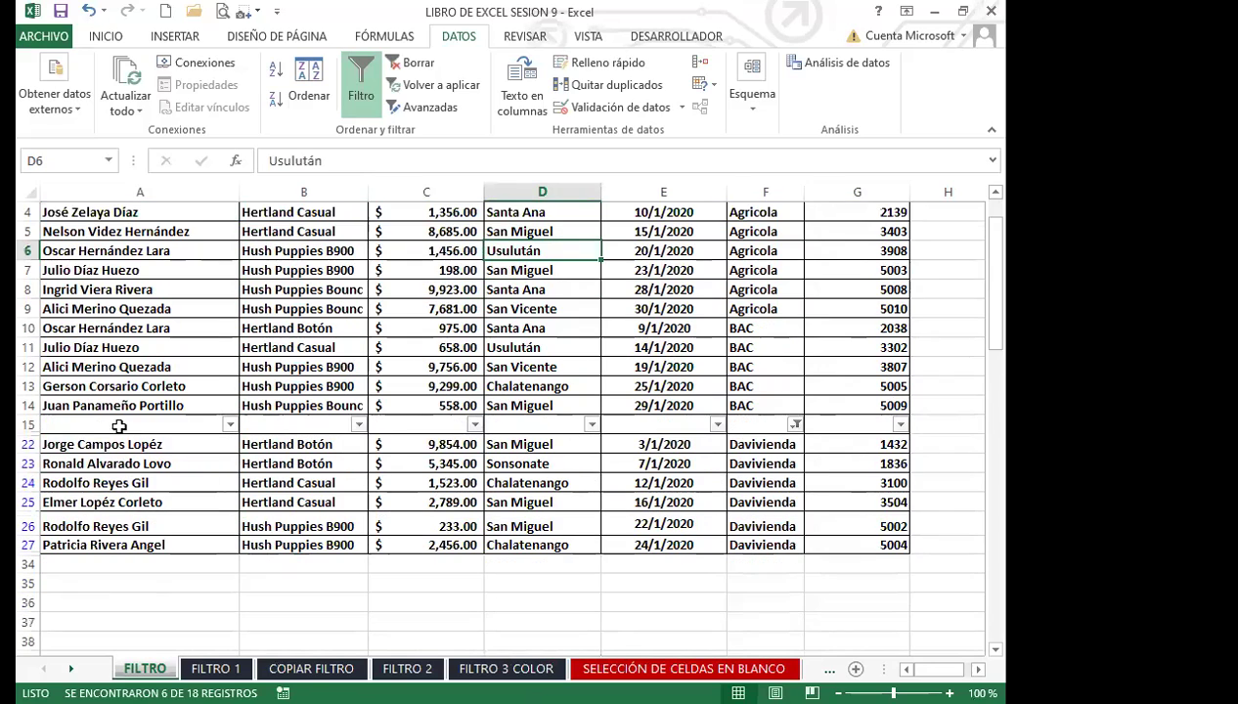
left_click(795, 424)
left_click(602, 257)
left_click(692, 390)
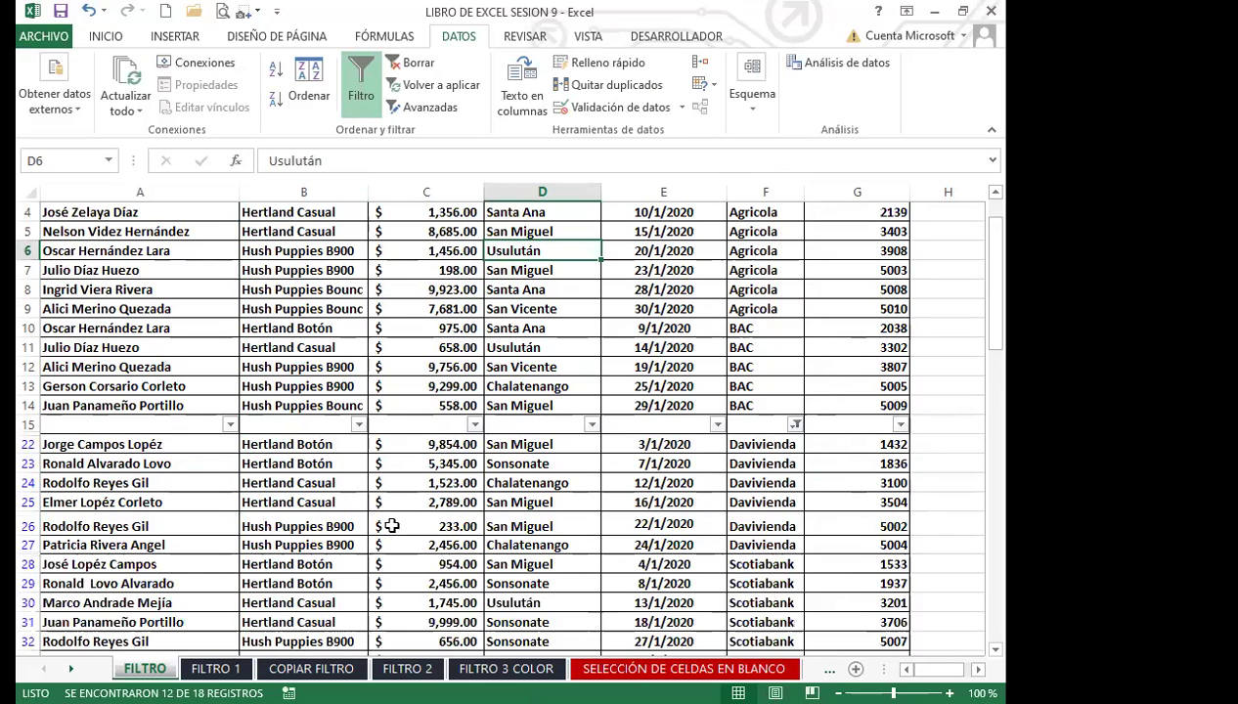
Step: Filter column D from row 15 to show only the San Miguel and Usulután records
scroll(374, 499, "down", 3)
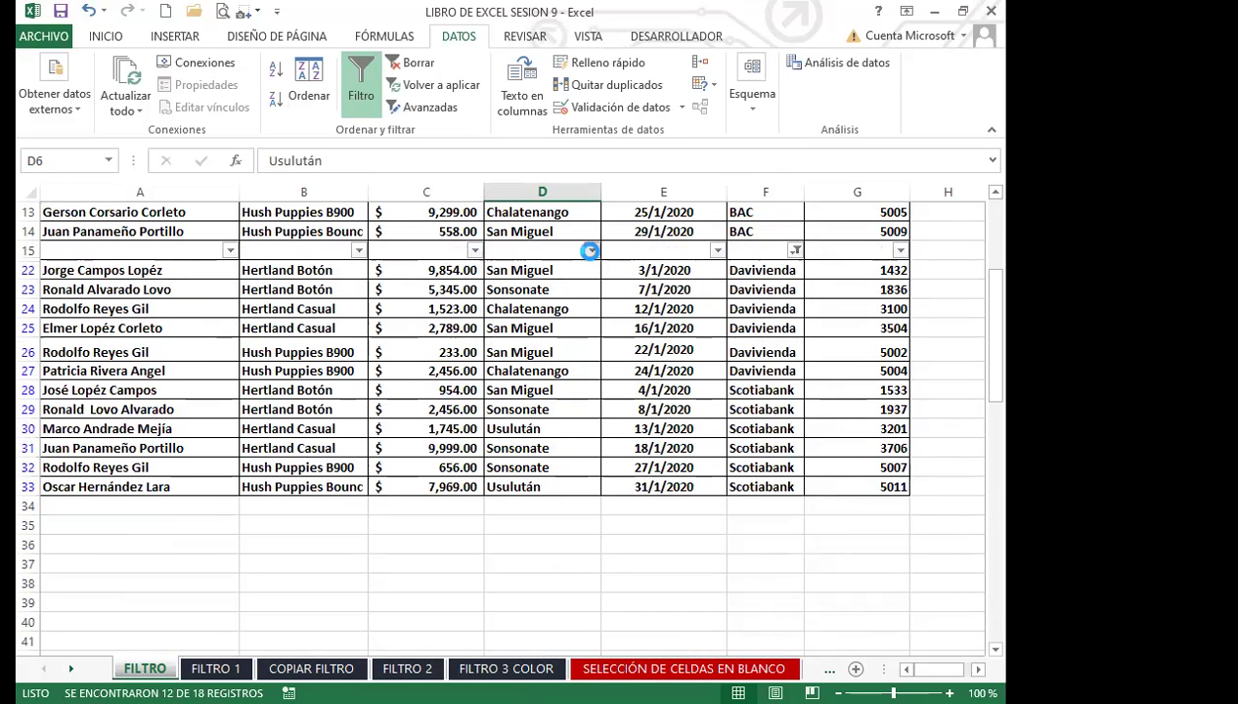
left_click(592, 250)
left_click(398, 438)
left_click(398, 469)
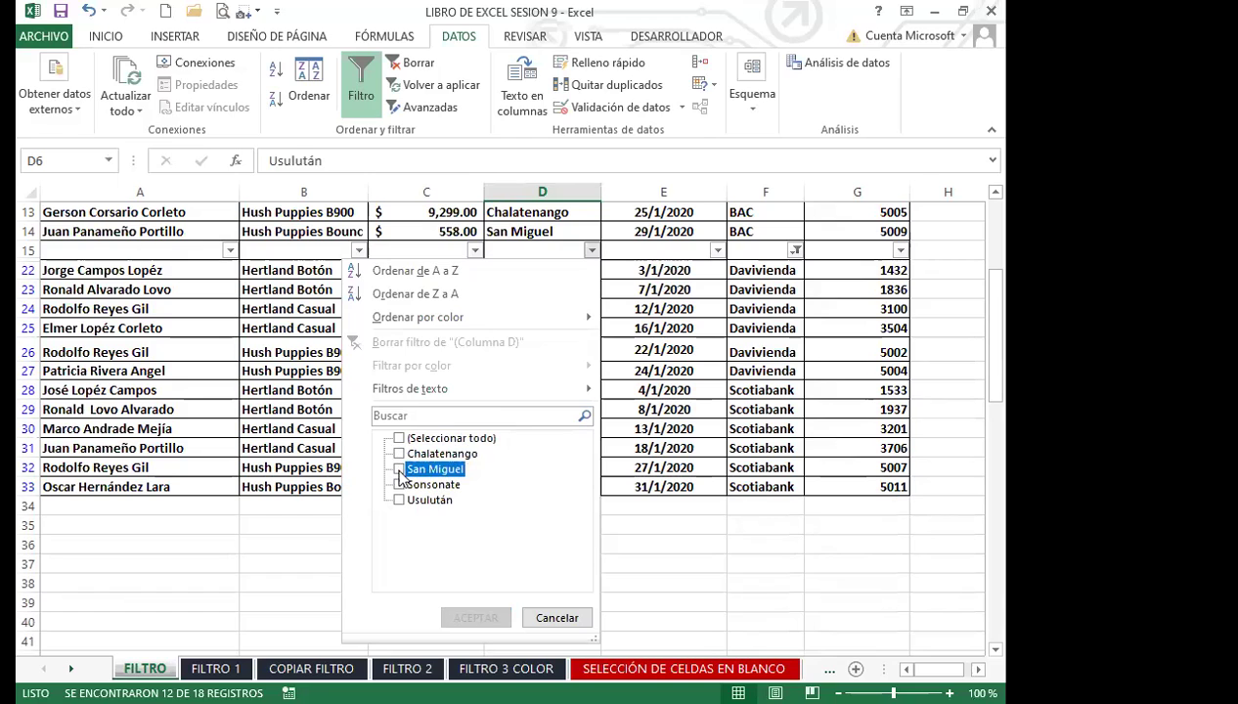
left_click(399, 501)
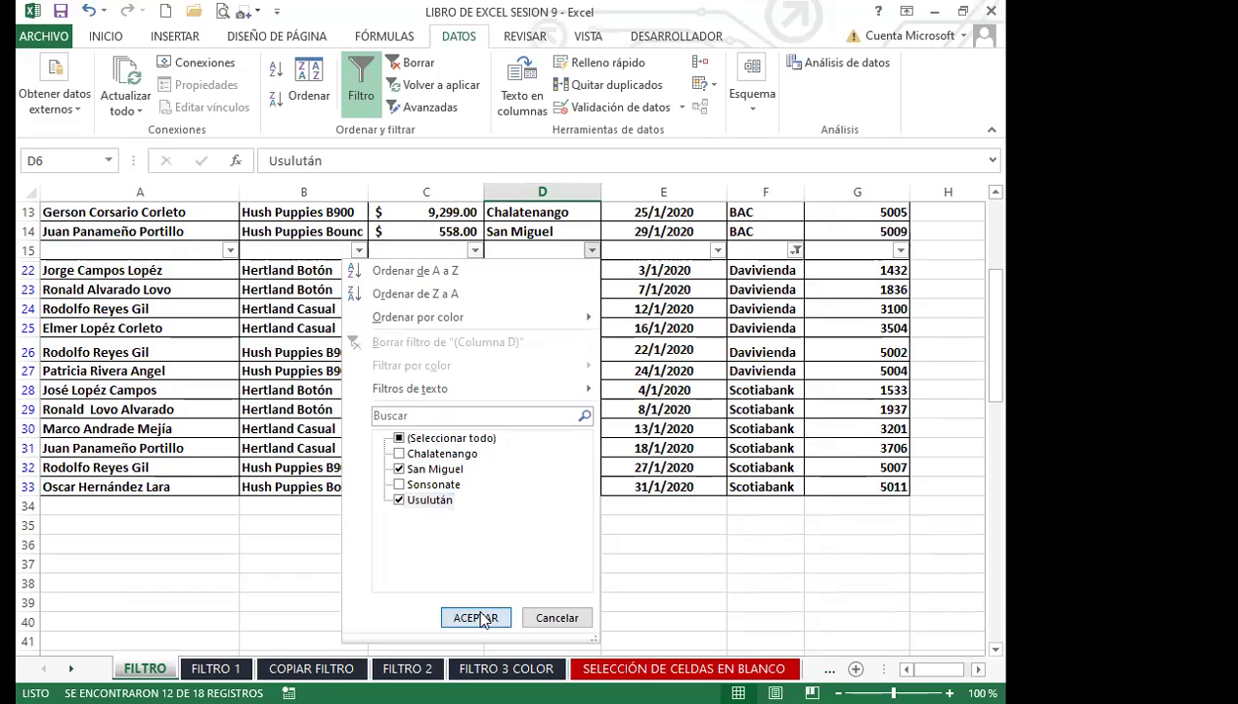
left_click(475, 617)
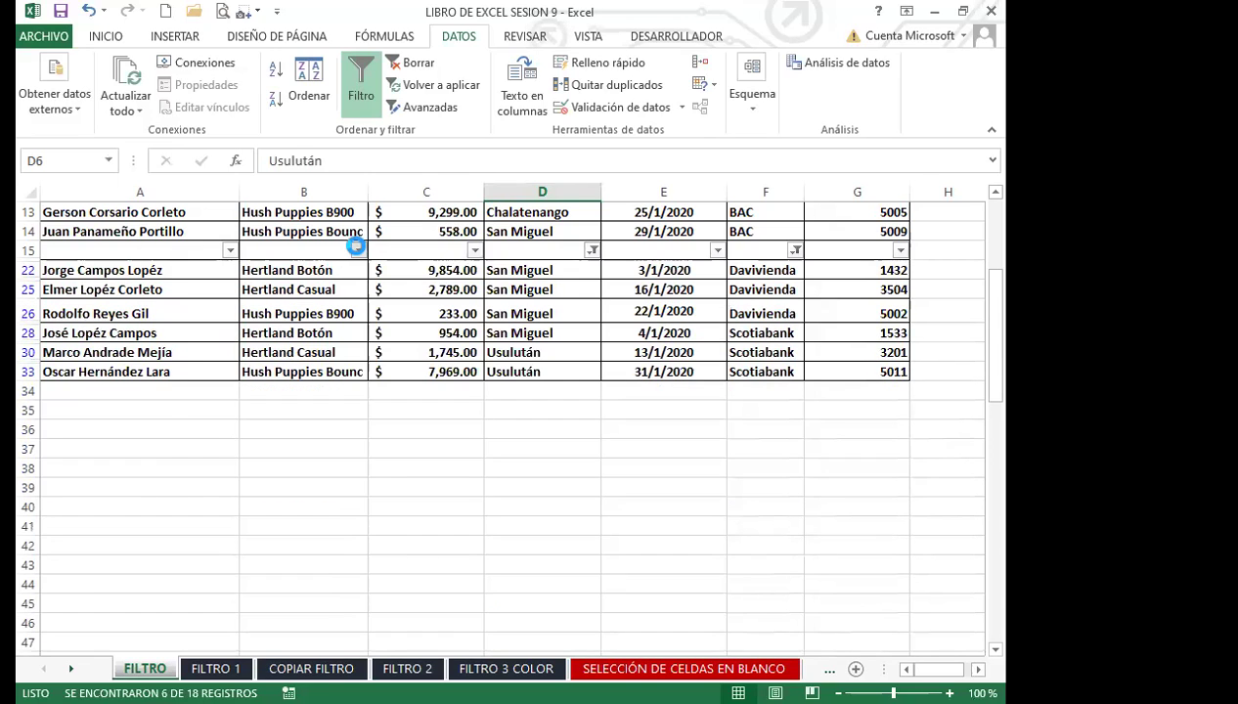
Step: Filter column B from row 15 to show only Hertland Botón and Hush Puppies B900
left_click(359, 250)
left_click(167, 438)
left_click(166, 454)
left_click(166, 484)
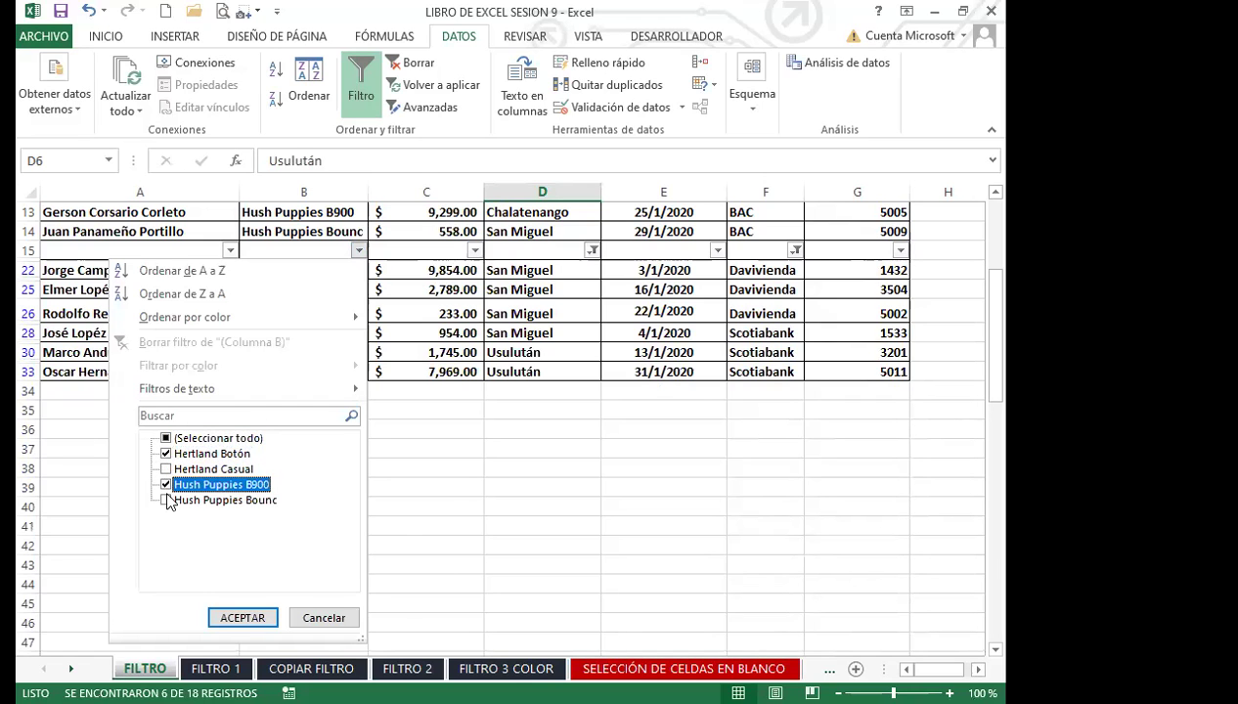
left_click(245, 619)
scroll(498, 485, "up", 3)
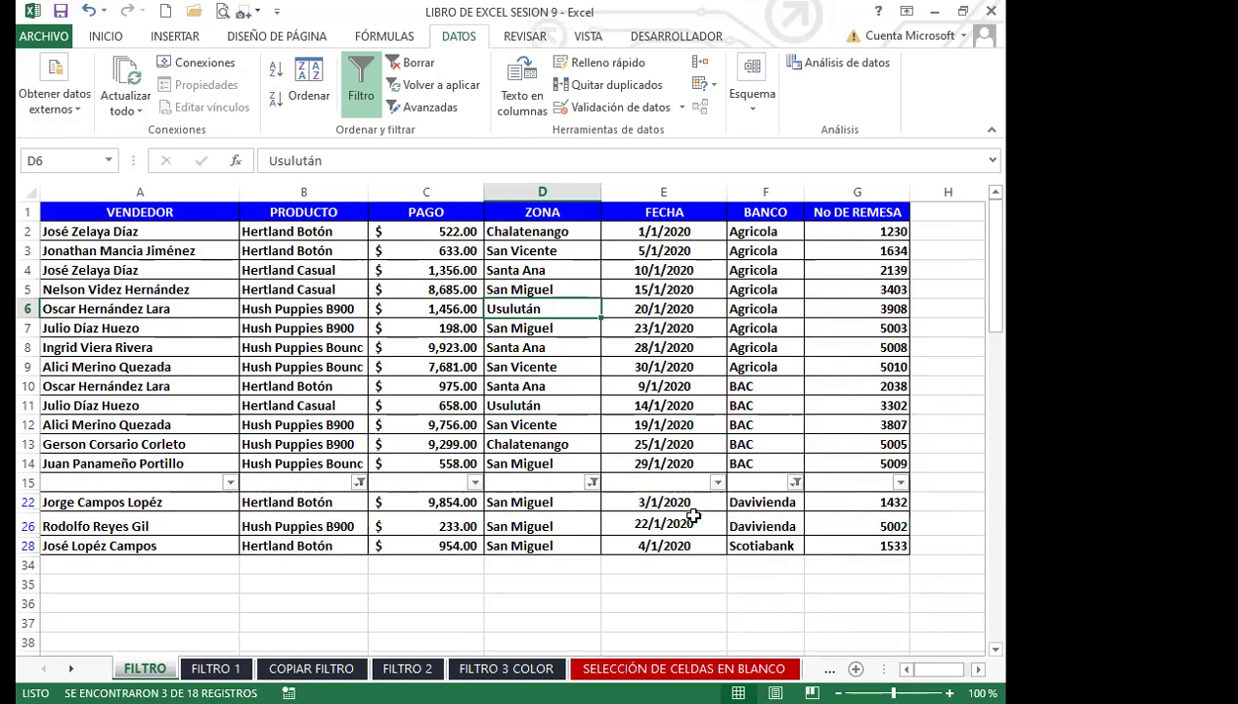
Step: Compare the header cells A1:G1 and the rows above row 15 with the filtered records below it
left_click(284, 328)
left_click_drag(196, 211, 894, 211)
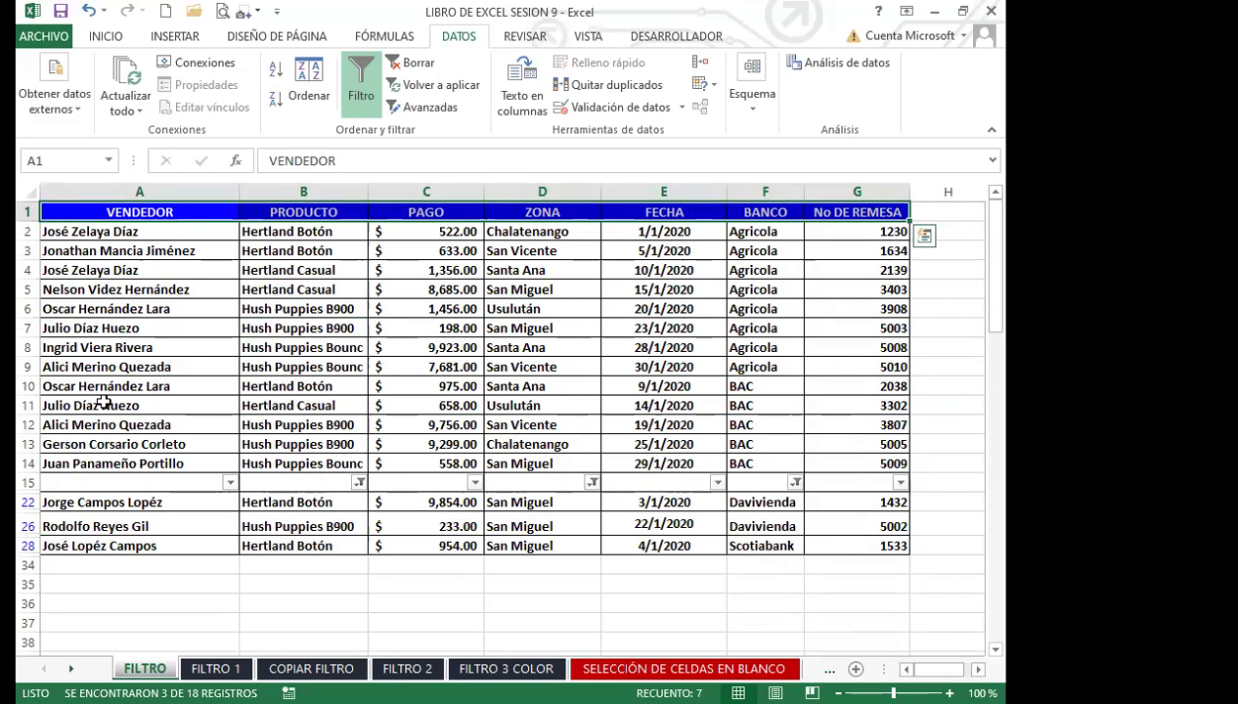
left_click(540, 331)
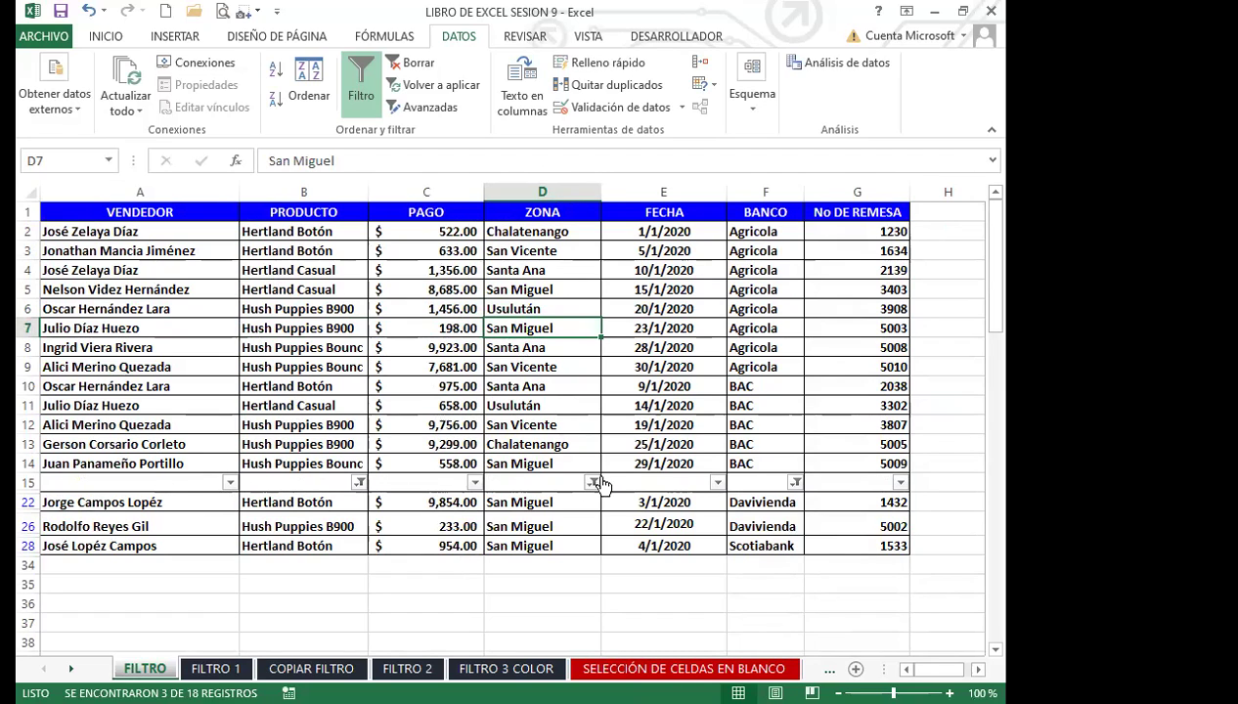
Step: Undo the filters on columns B, D and F, the row 15 filter controls and the insertion of blank row 15
left_click(88, 11)
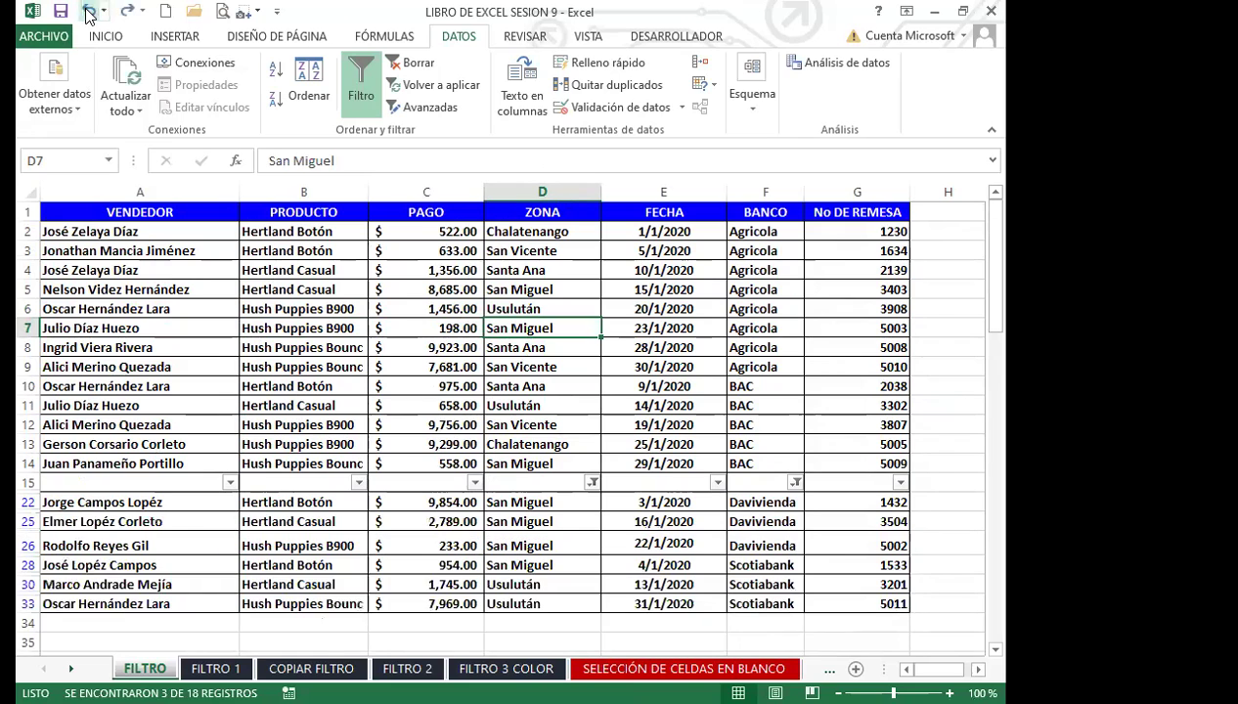
left_click(88, 12)
left_click(88, 12)
left_click(88, 12)
left_click(88, 12)
left_click(88, 12)
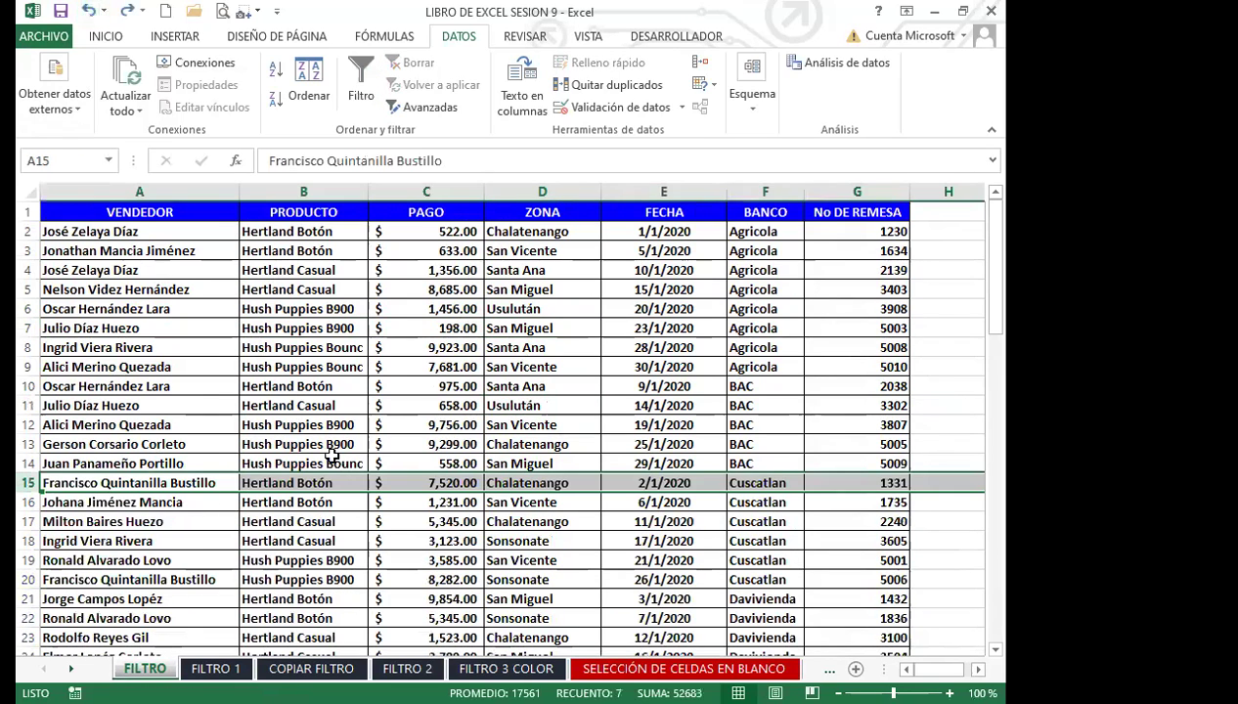
Step: Apply filter controls to the data cells A15:G15 without a blank row above them
left_click(301, 500)
left_click_drag(124, 486, 857, 484)
left_click(362, 83)
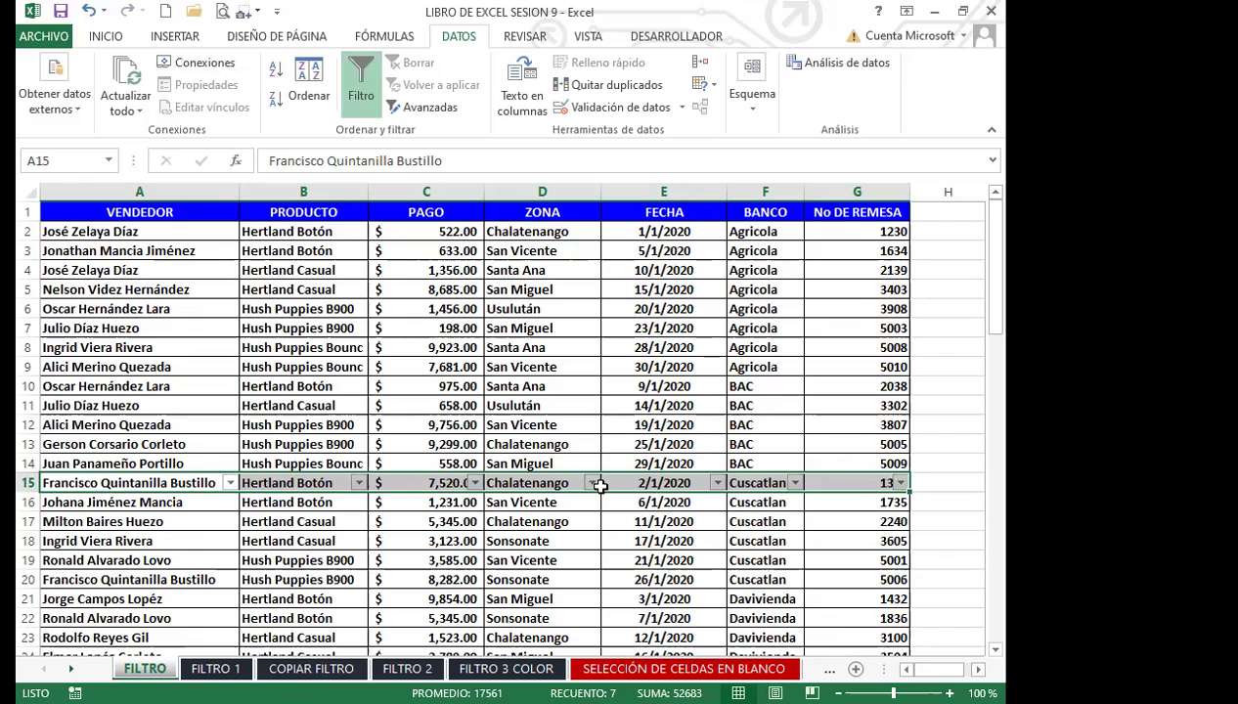
Step: Filter column D from data row 15 to San Miguel and Sonsonate, and check the records above and below
left_click(398, 314)
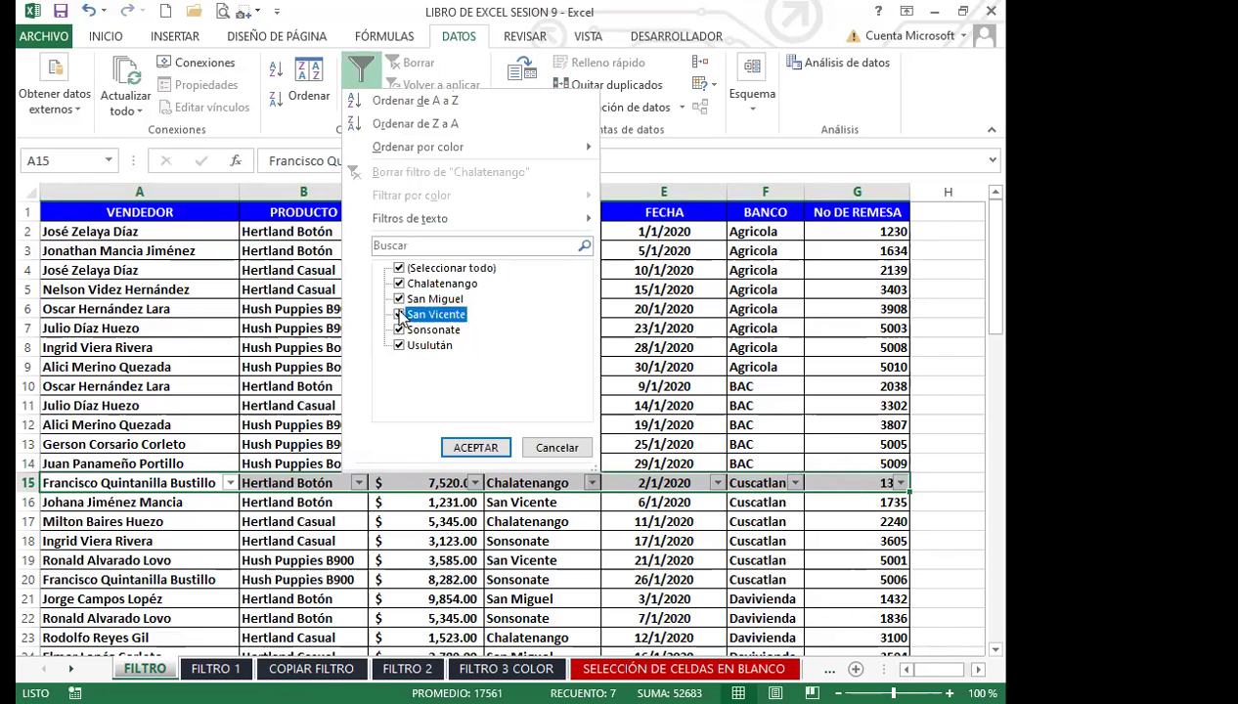
left_click(398, 268)
left_click(398, 268)
left_click(398, 298)
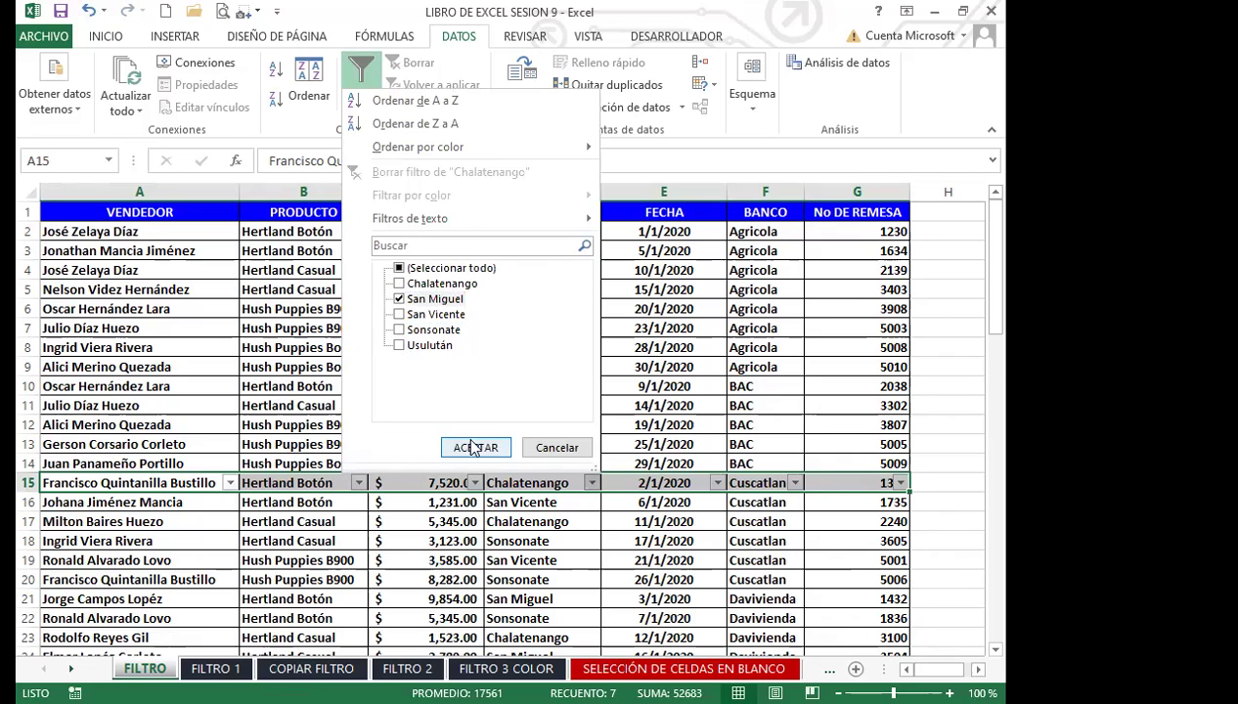
left_click(398, 330)
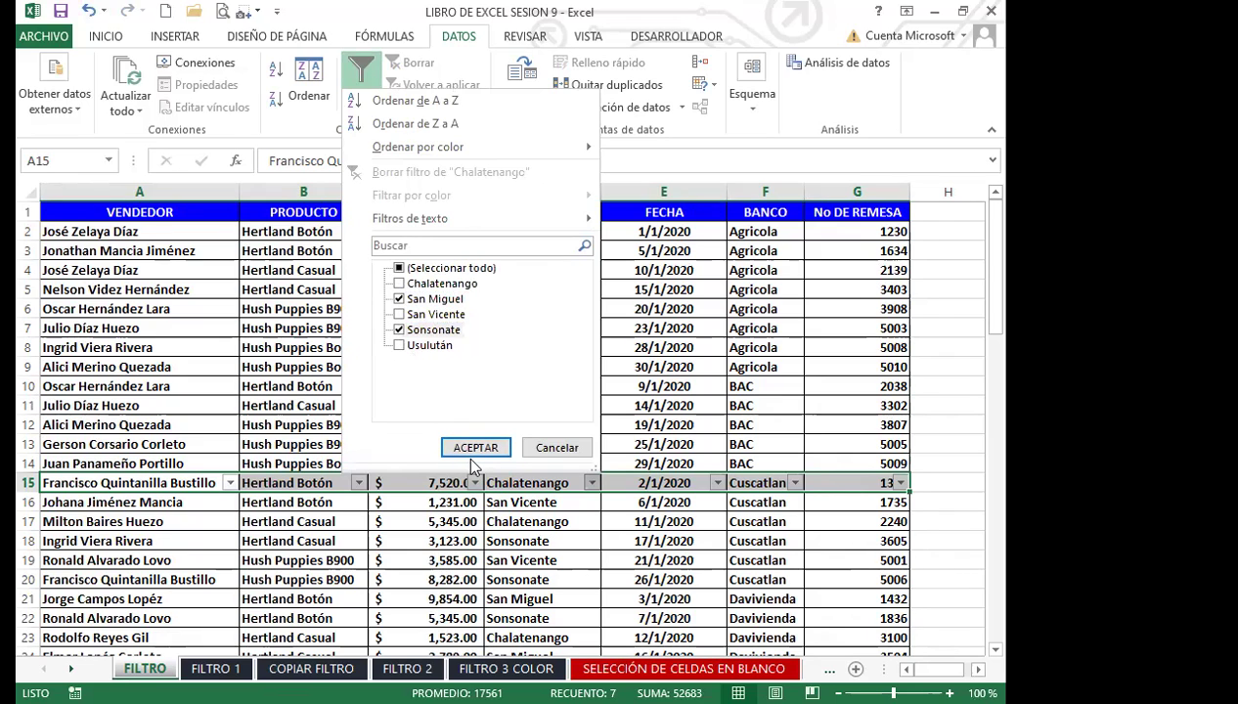
left_click(476, 447)
scroll(265, 509, "down", 4)
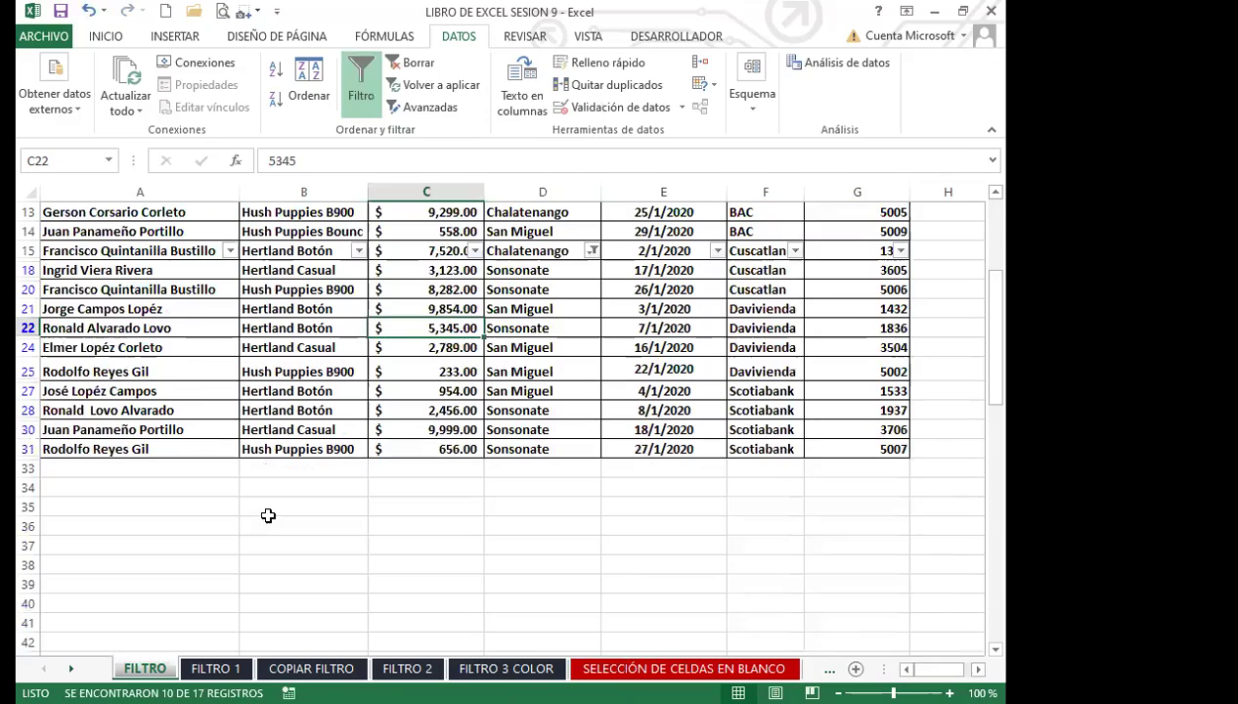
scroll(303, 492, "up", 4)
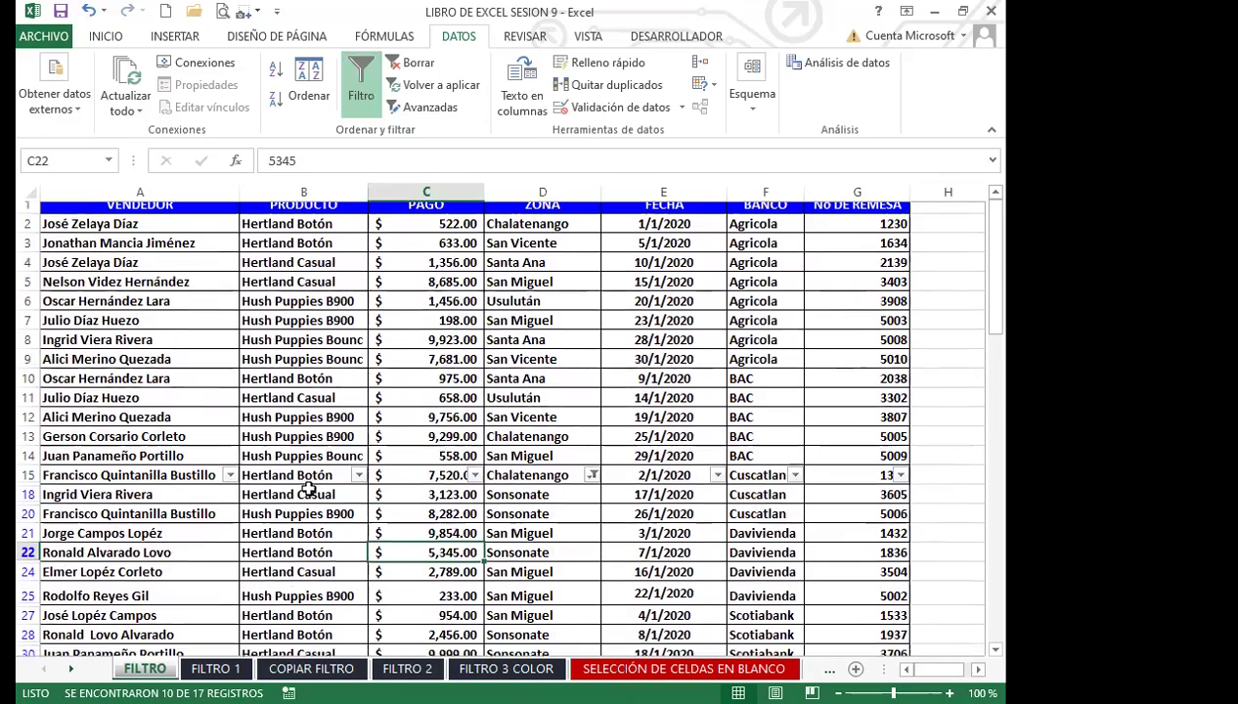
Step: Undo the column D filter, the row 15 filter controls and the removal of the header row's filter controls
left_click(366, 424)
left_click_drag(366, 425, 364, 422)
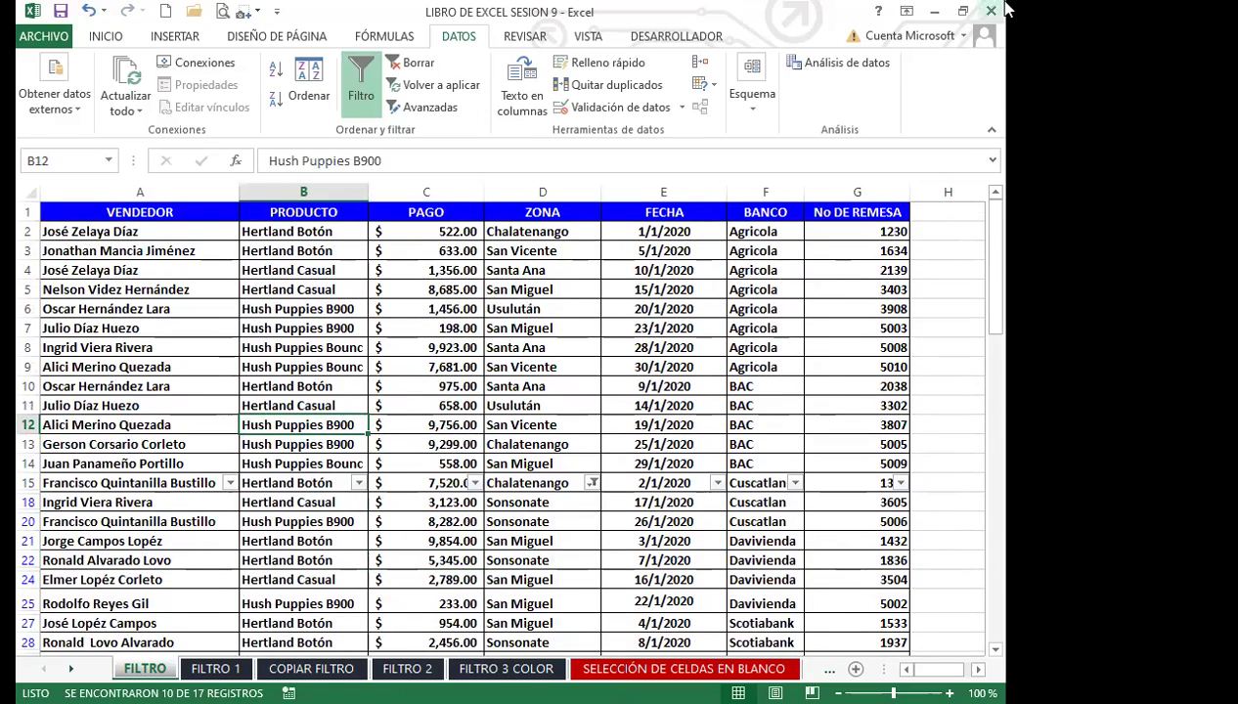
left_click(89, 11)
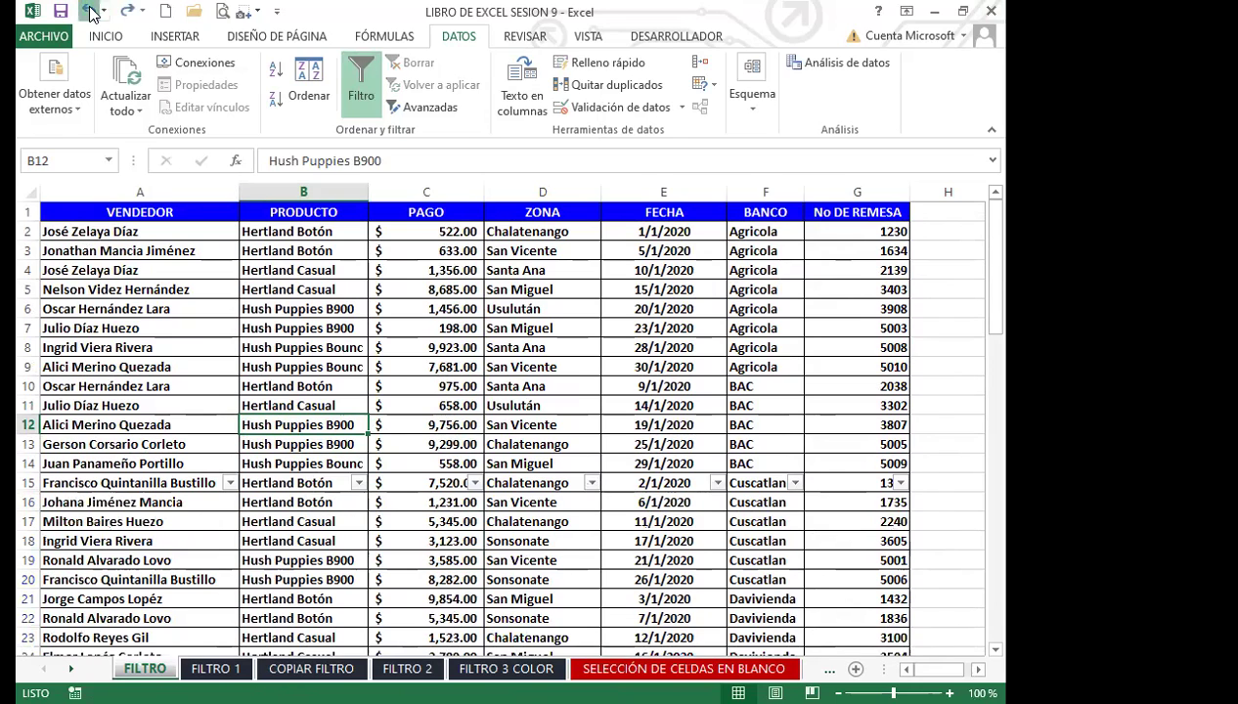
left_click(89, 11)
left_click(89, 11)
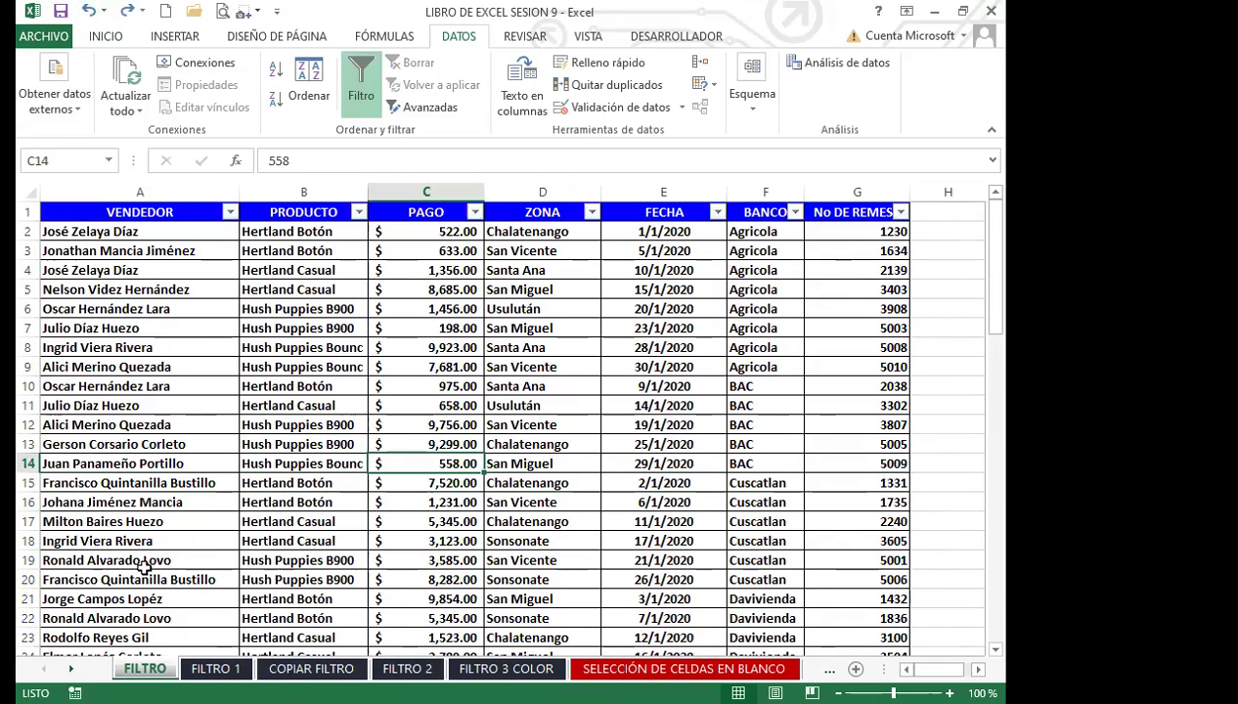
Step: Insert a blank row at row 15, above the first Cuscatlan record
left_click(108, 483)
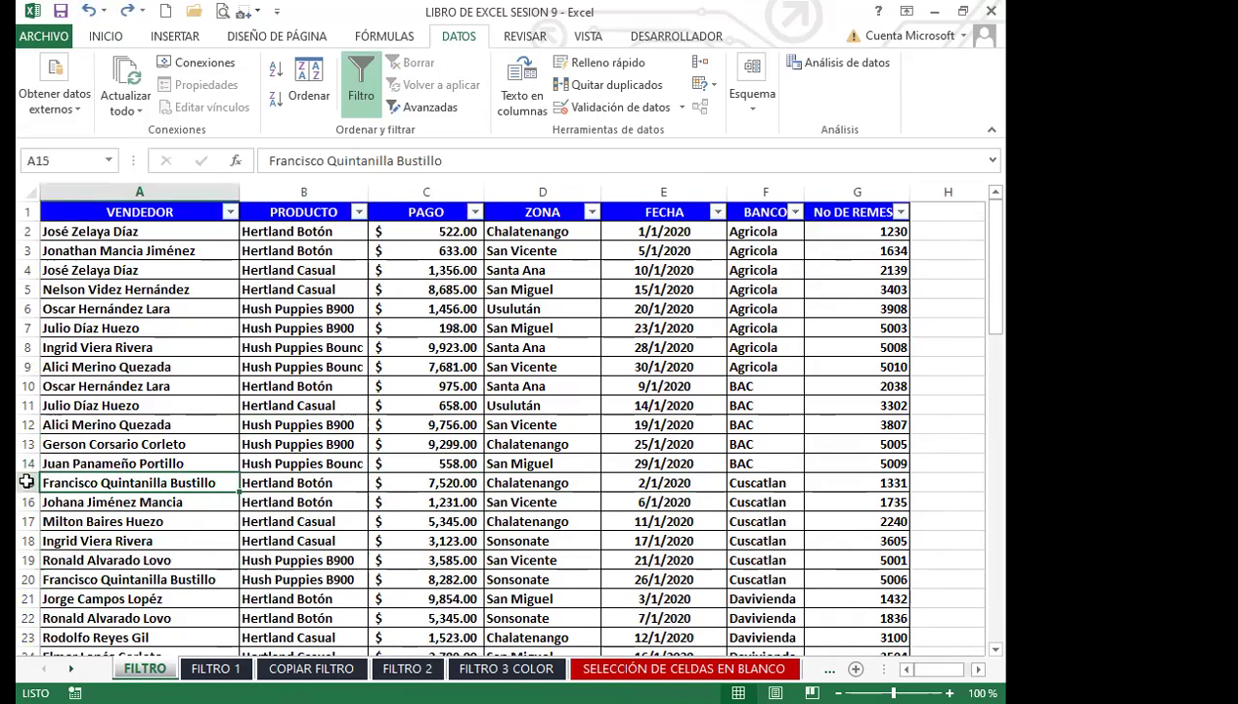
left_click(25, 483)
left_click(106, 36)
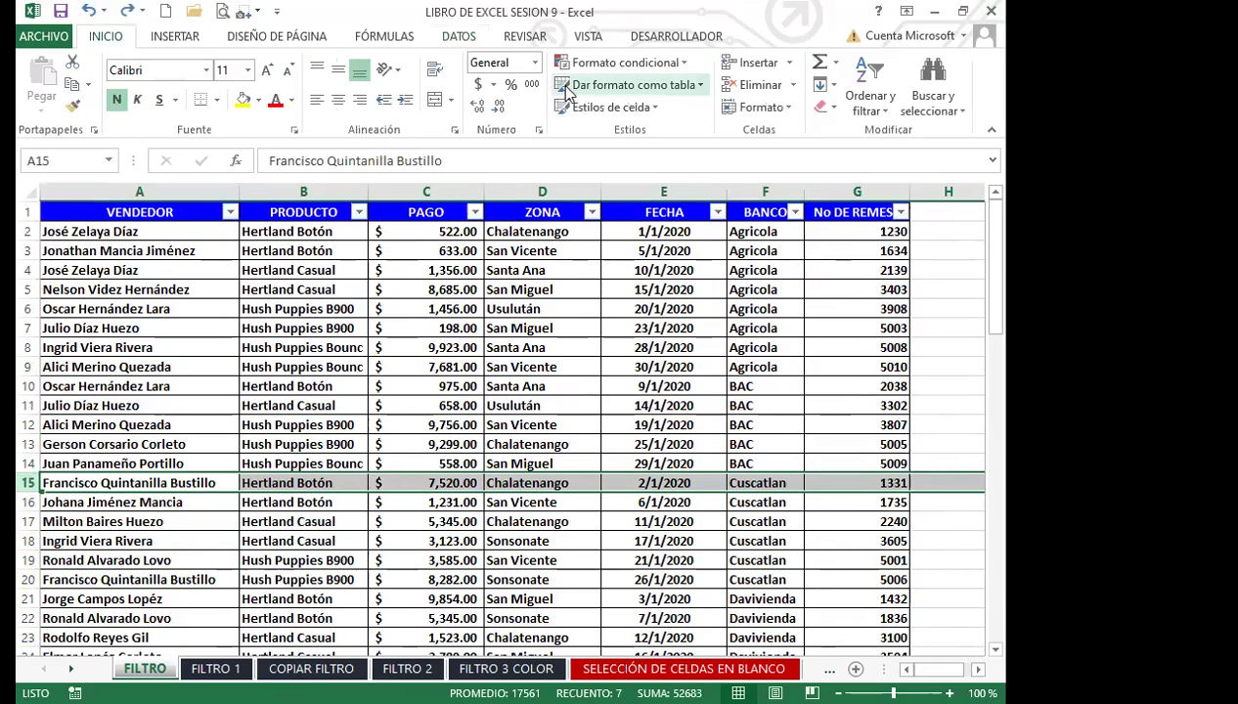
left_click(758, 61)
left_click(376, 538)
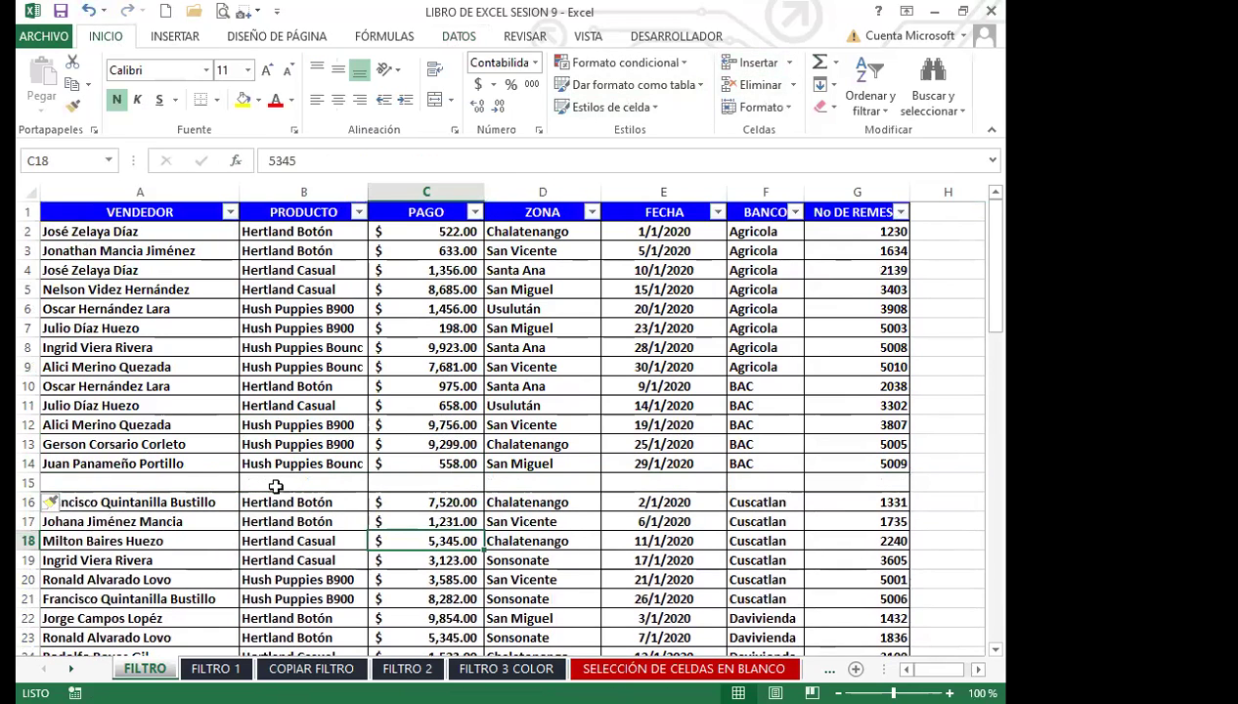
Step: Remove the filter from the header row and apply it to the blank cells A15:G15
left_click_drag(221, 476, 807, 478)
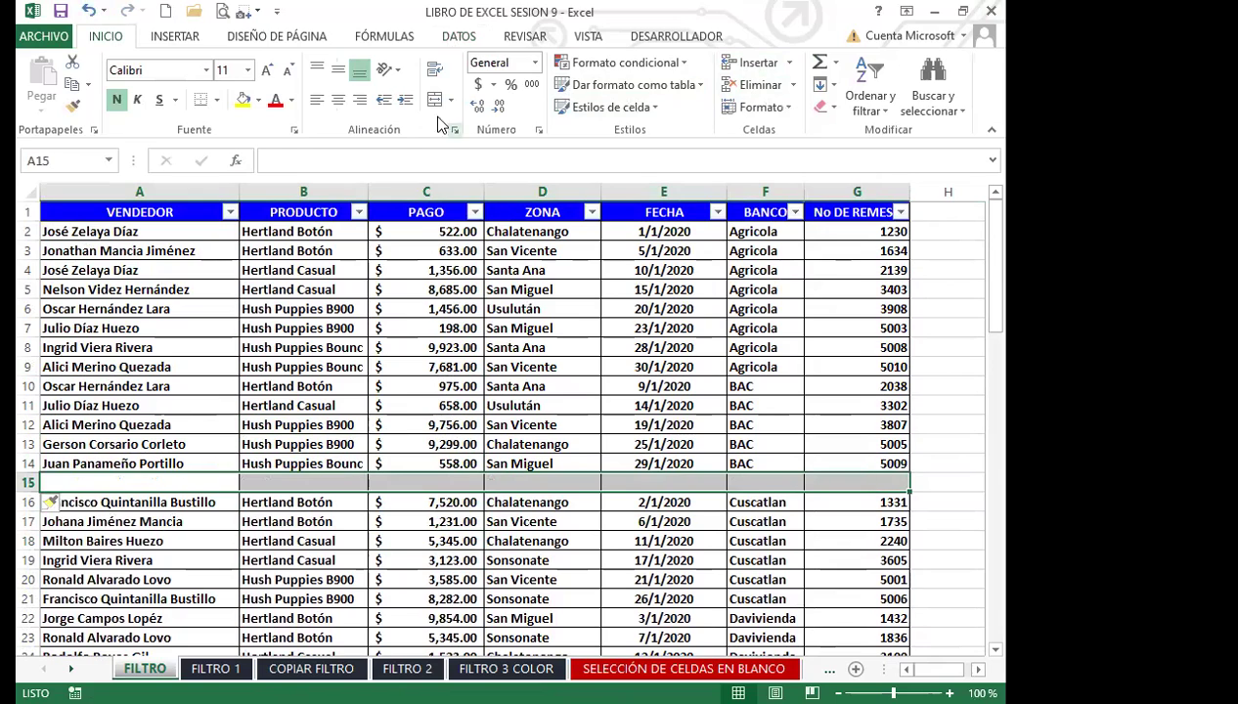
left_click(457, 36)
left_click(361, 88)
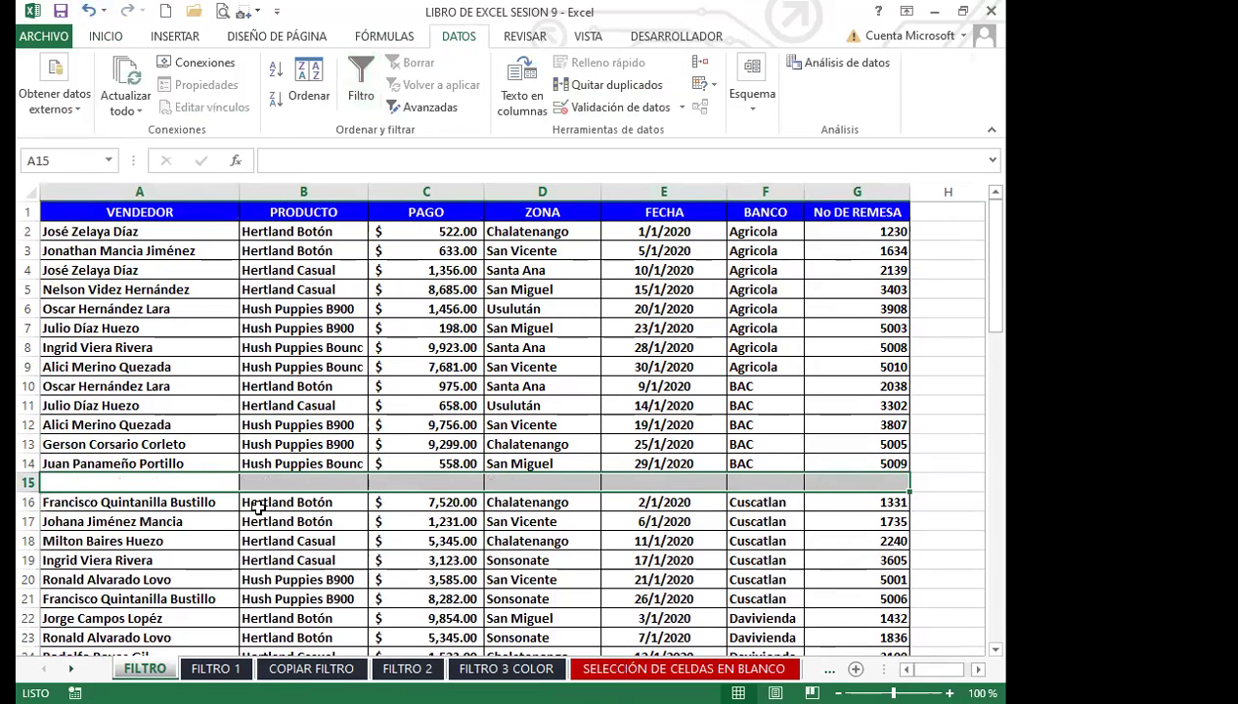
left_click(361, 88)
left_click(354, 508)
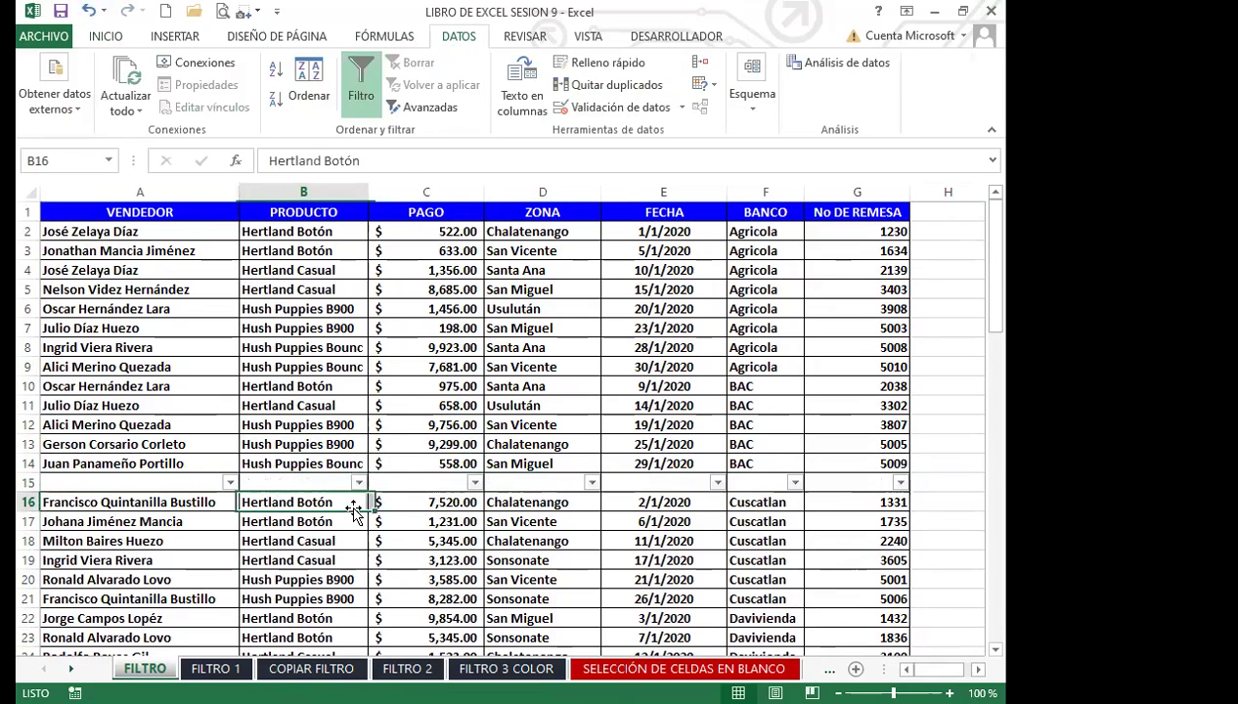
Step: Examine the table down to its last record, and compare header cells A1:G1 with the filter controls in row 15
scroll(354, 509, "down", 3)
scroll(566, 497, "up", 1)
scroll(566, 575, "down", 5)
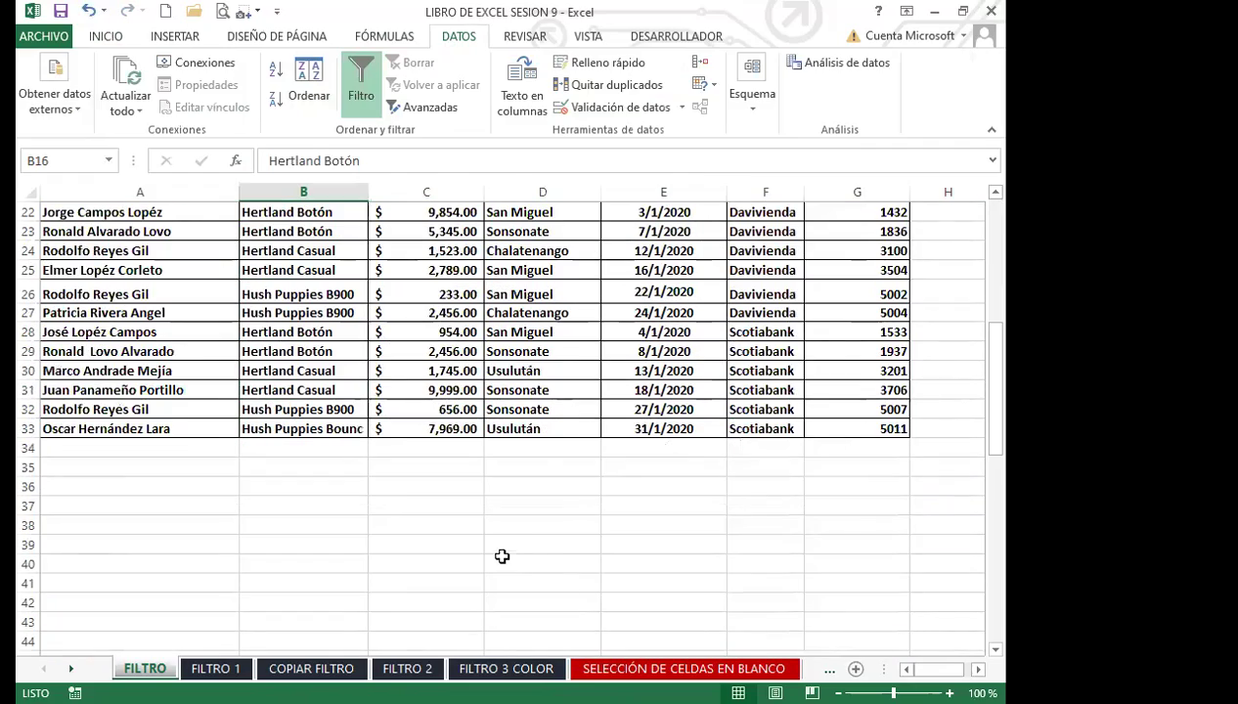
scroll(498, 545, "up", 7)
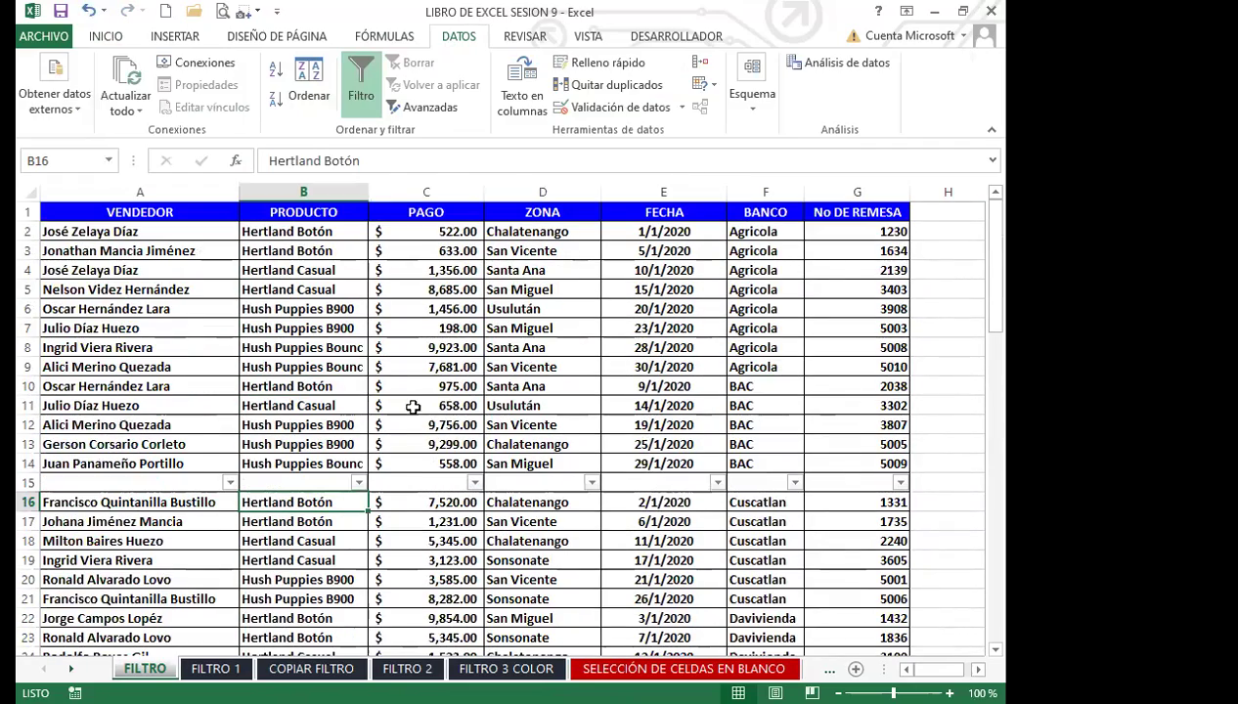
left_click(411, 403)
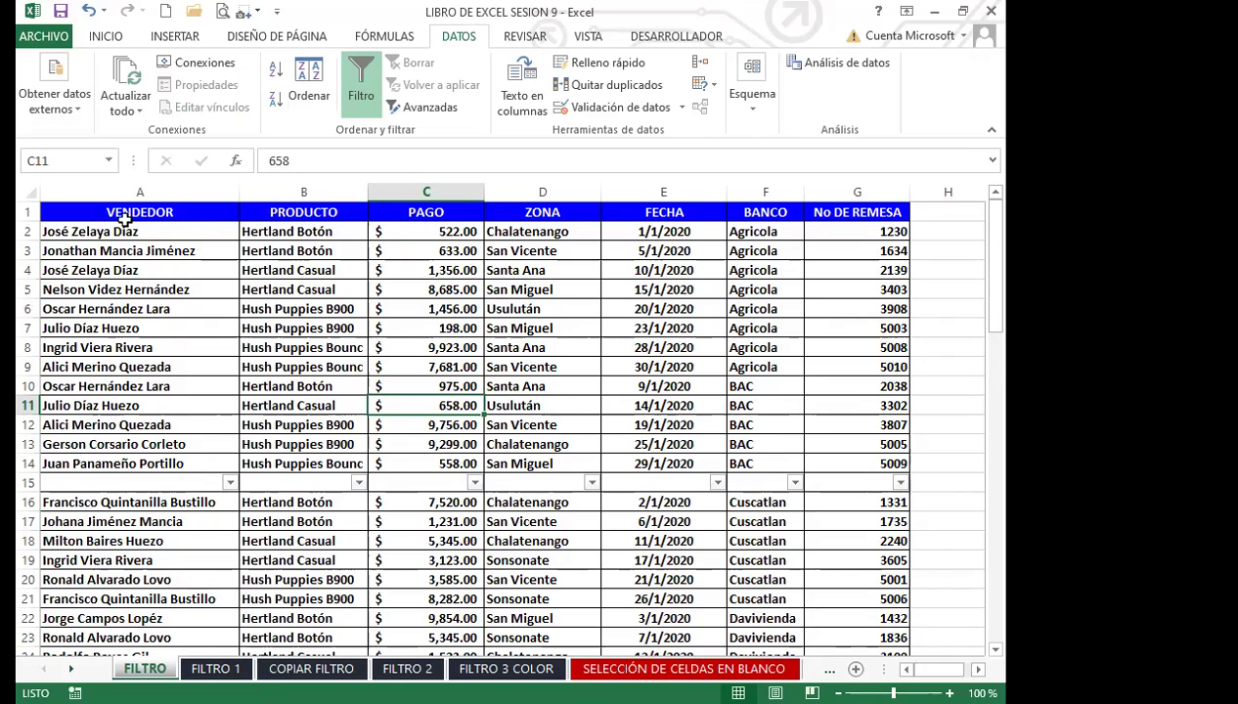
left_click_drag(89, 210, 885, 211)
left_click(191, 481)
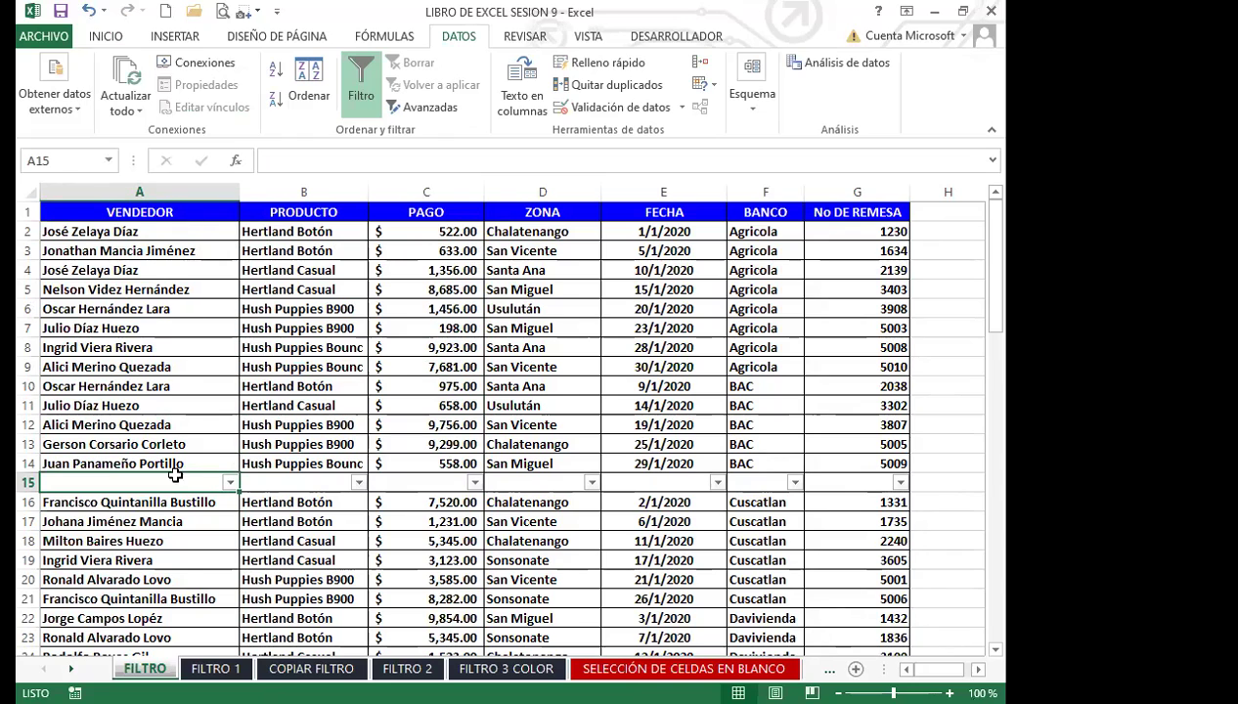
left_click(181, 427)
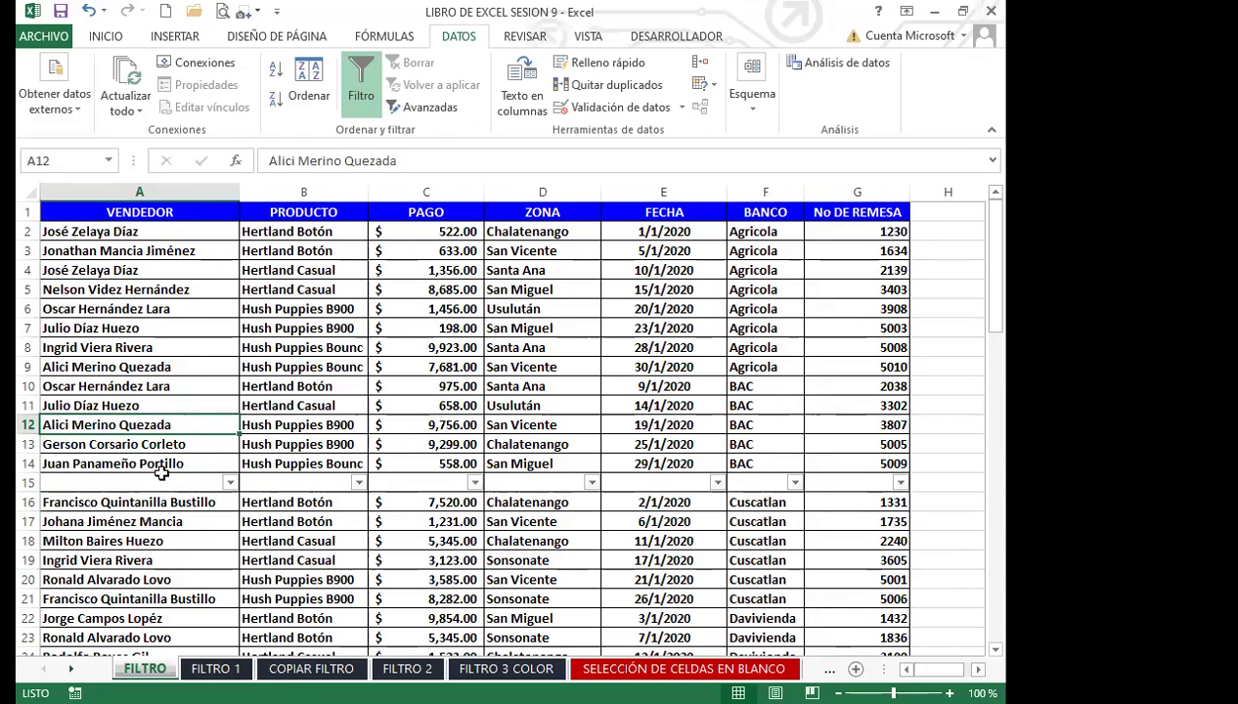
Step: Review the records below row 15 and select A15:G15 to check which range the filter covers
scroll(162, 468, "down", 1)
scroll(161, 468, "down", 1)
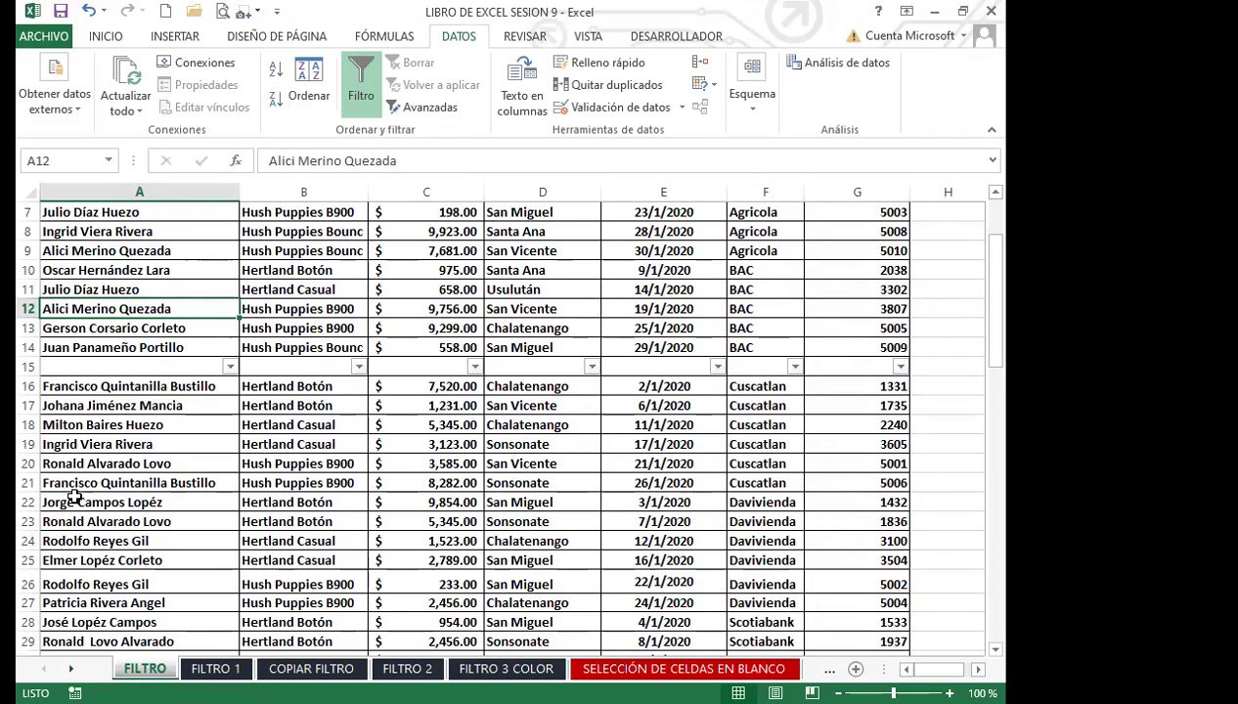
left_click(118, 444)
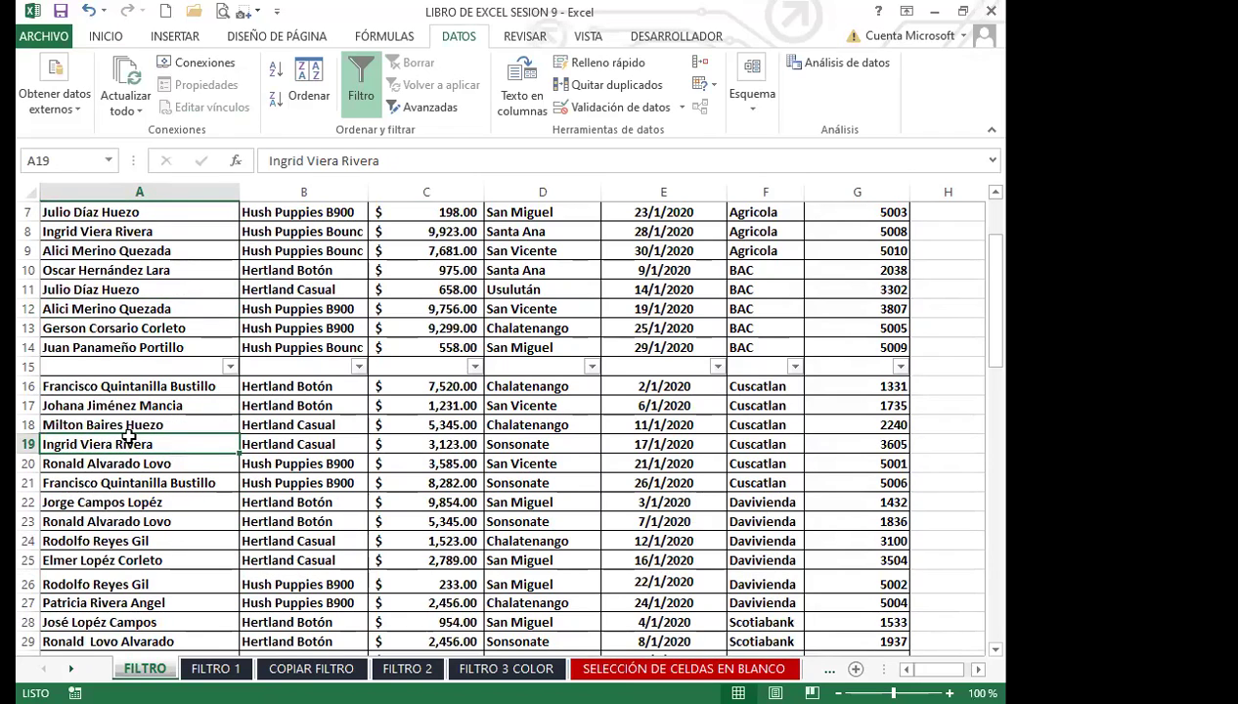
scroll(201, 535, "down", 5)
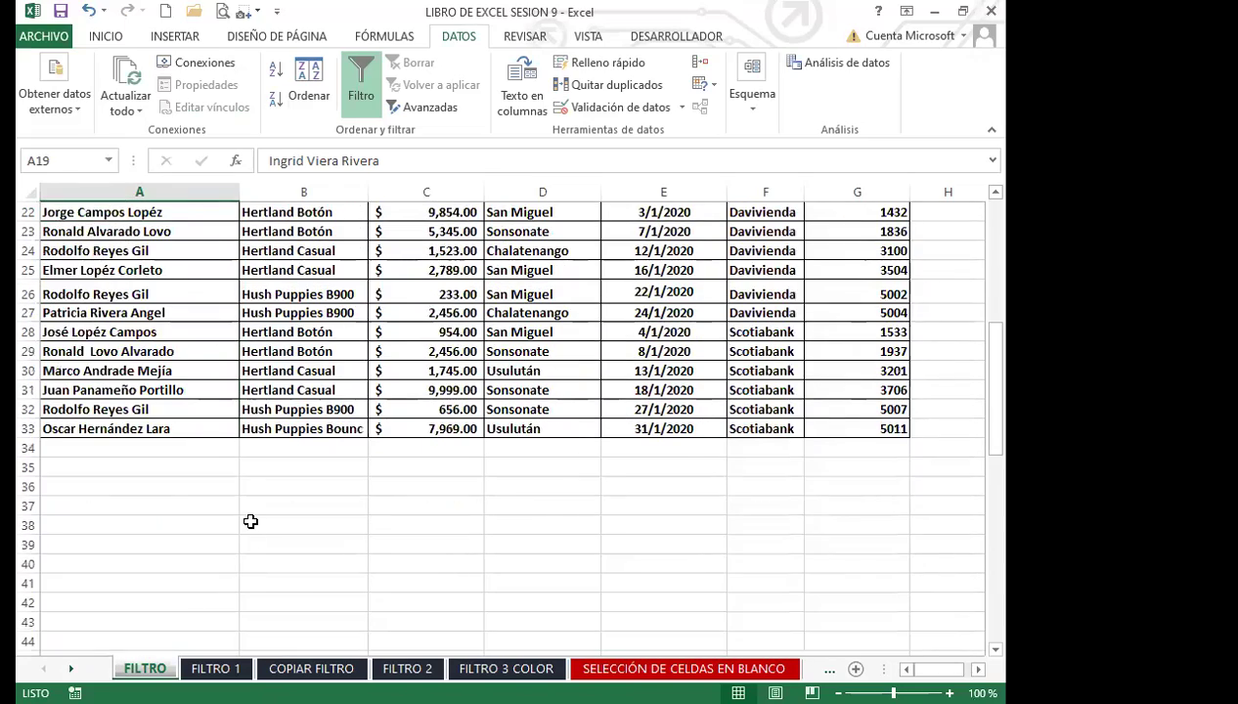
scroll(249, 520, "up", 2)
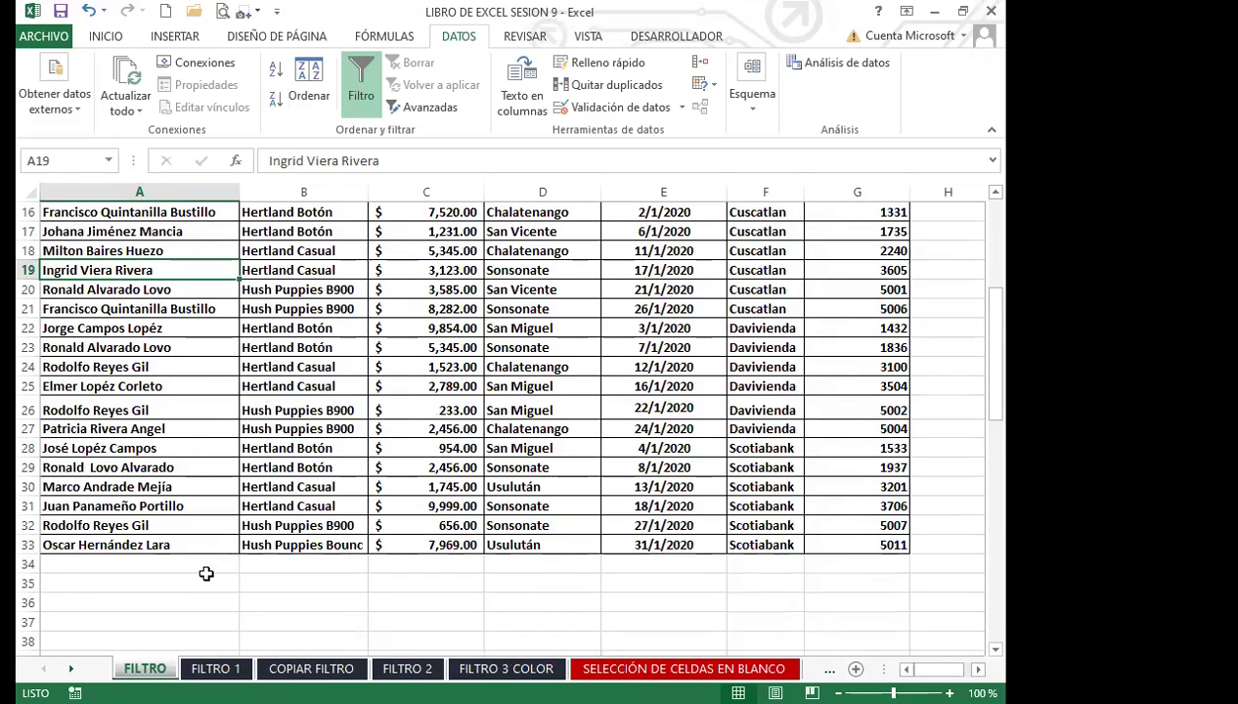
scroll(206, 574, "up", 2)
left_click_drag(168, 305, 838, 312)
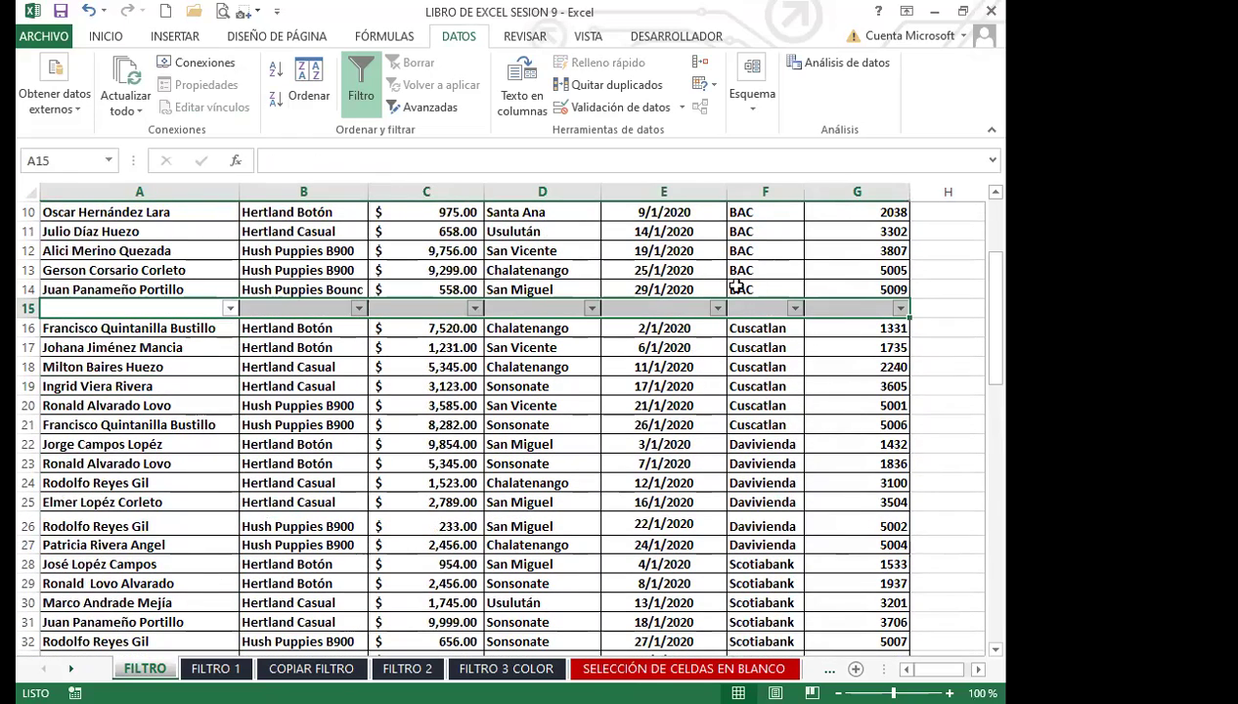
Step: Take the filter off the header row and place it on the blank cells A15:G15
left_click(179, 310)
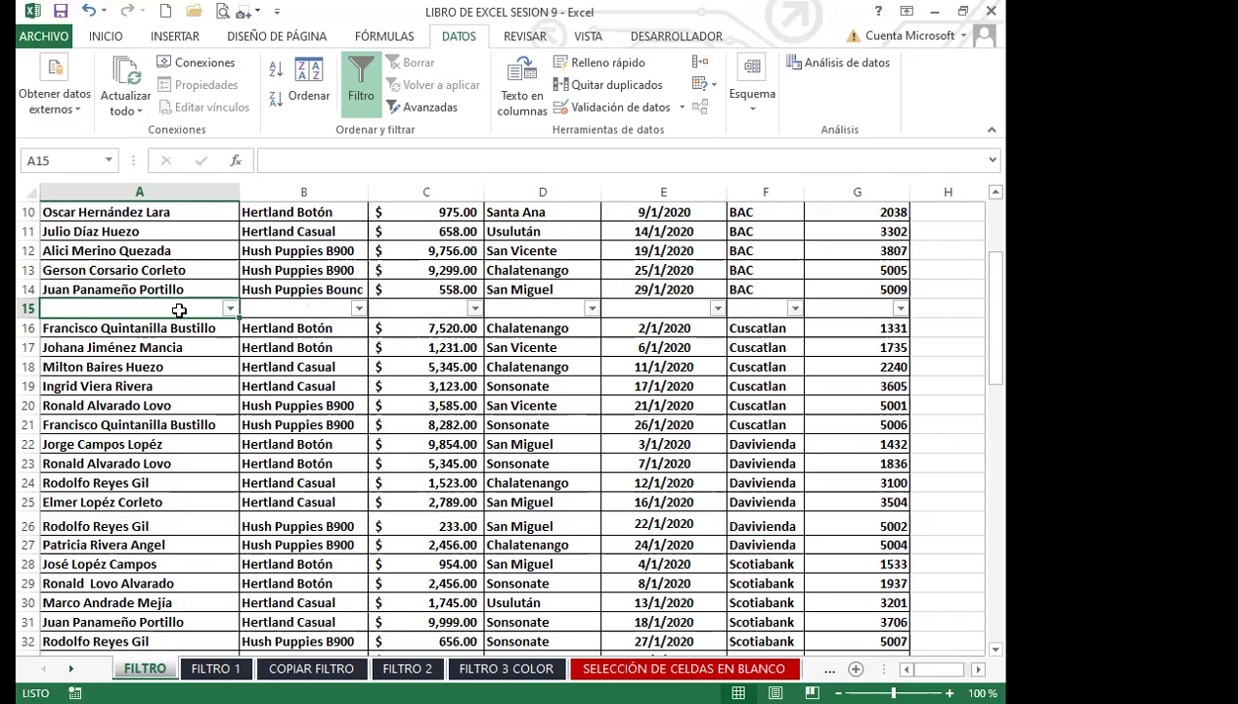
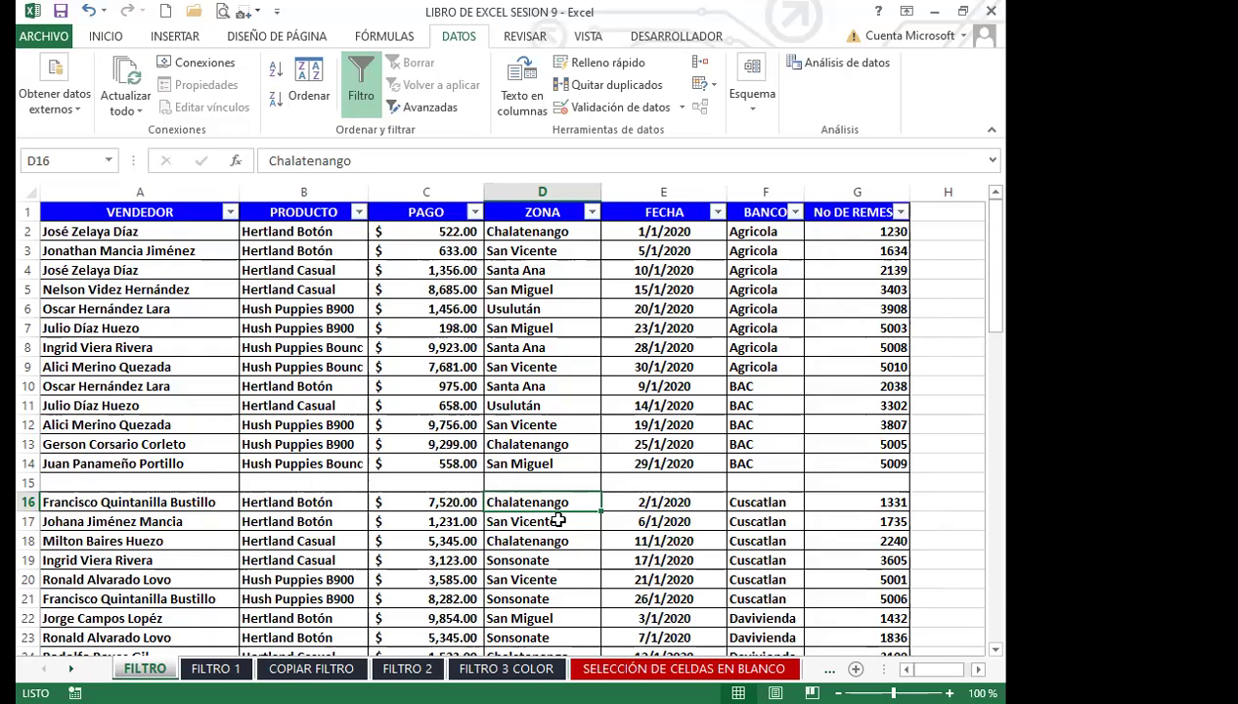
scroll(557, 521, "down", 3)
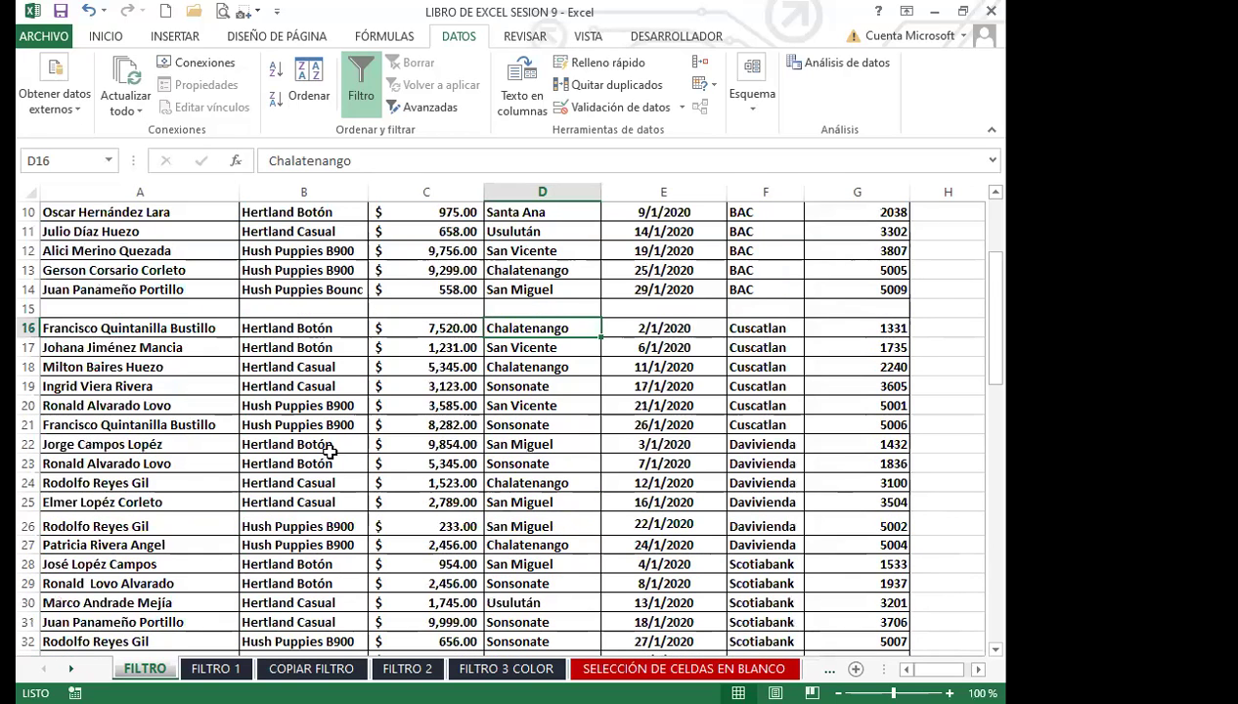
scroll(318, 445, "up", 3)
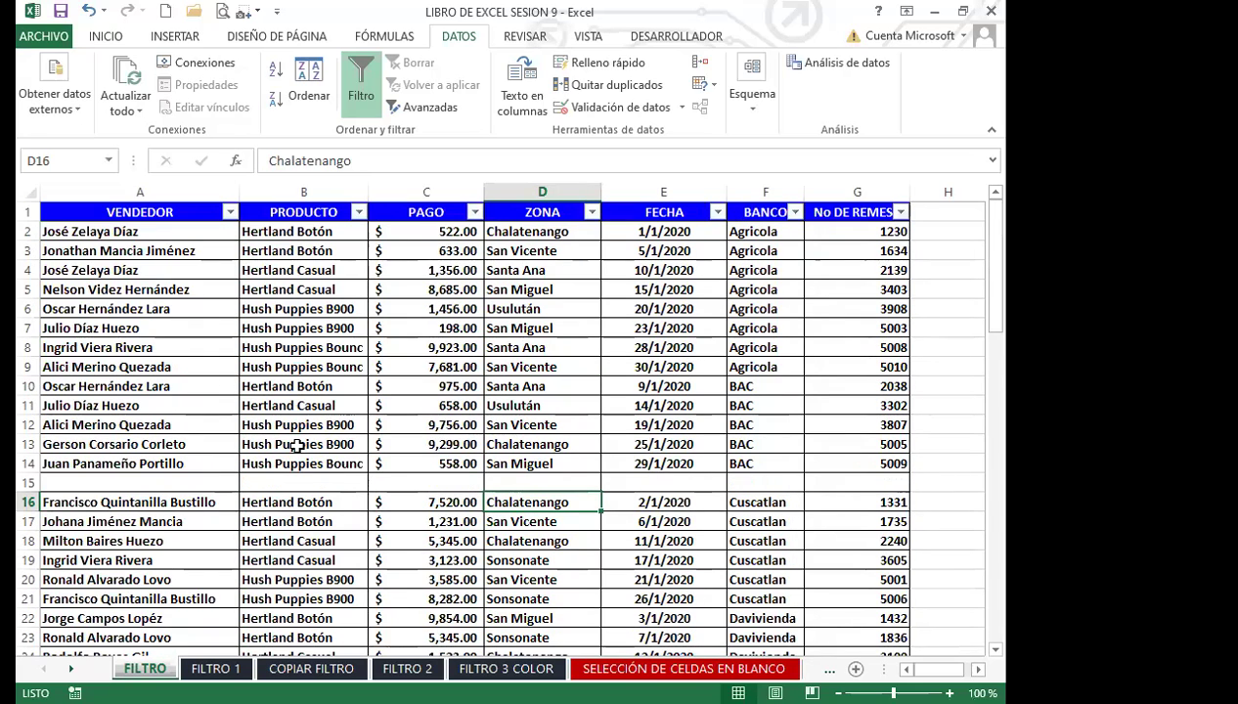
left_click_drag(151, 484, 848, 479)
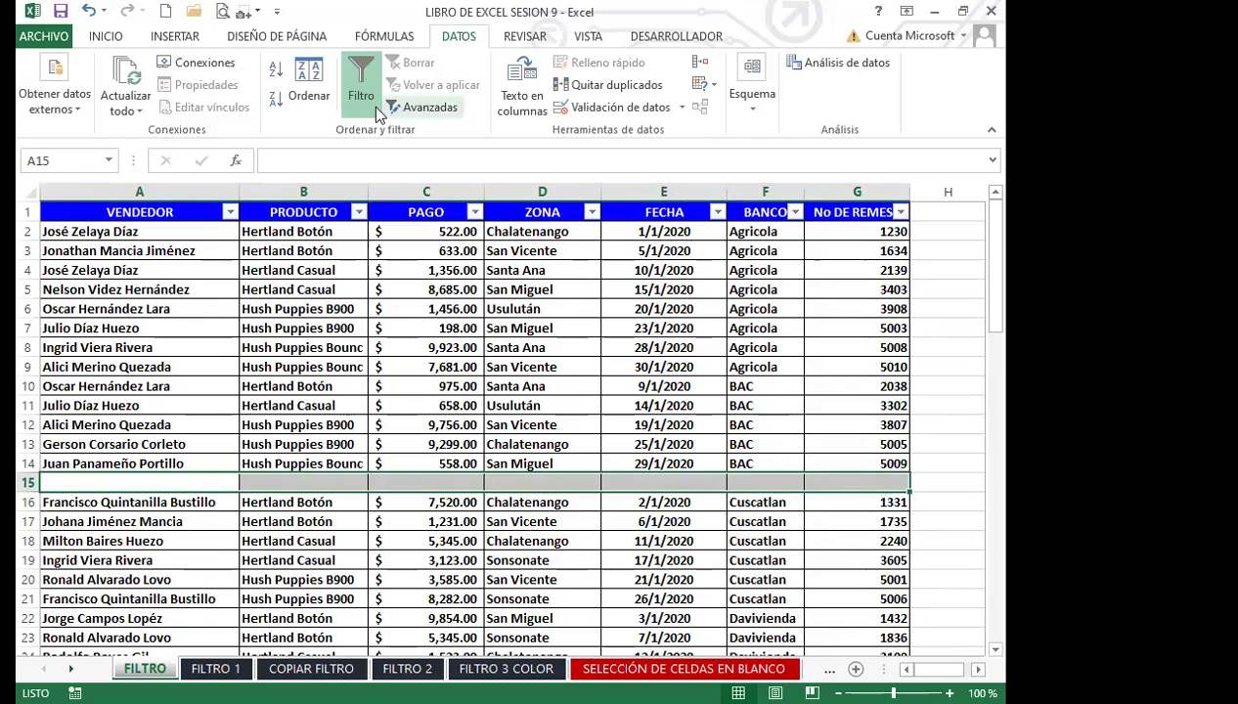
left_click(358, 71)
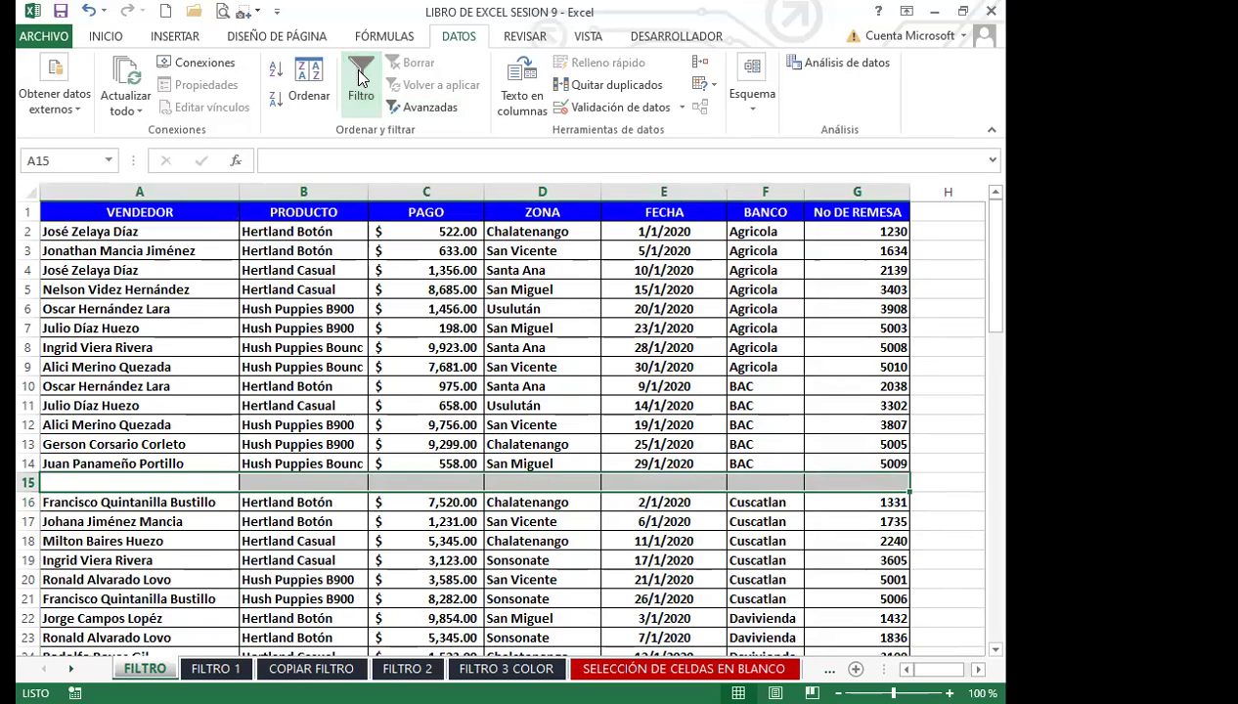
left_click(359, 74)
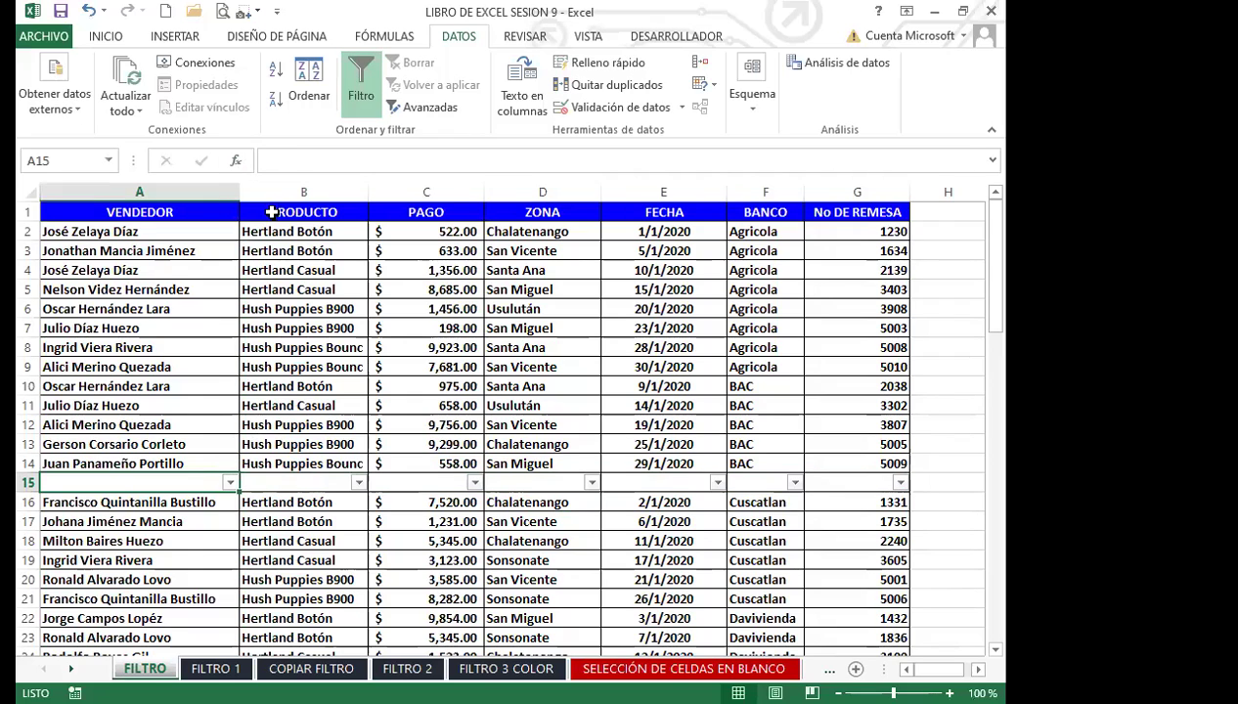
Step: Compare the header cells with row 15, then clear the filter controls and reapply them to A15:G15
left_click(303, 208)
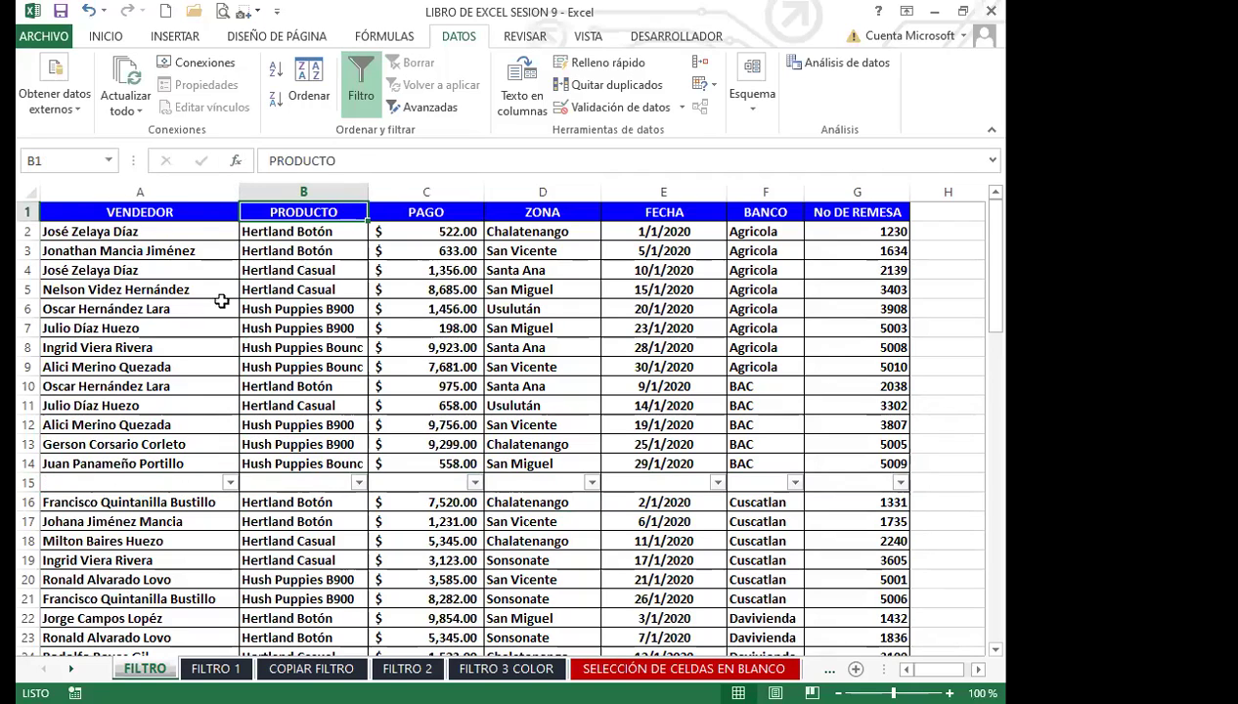
left_click(197, 483)
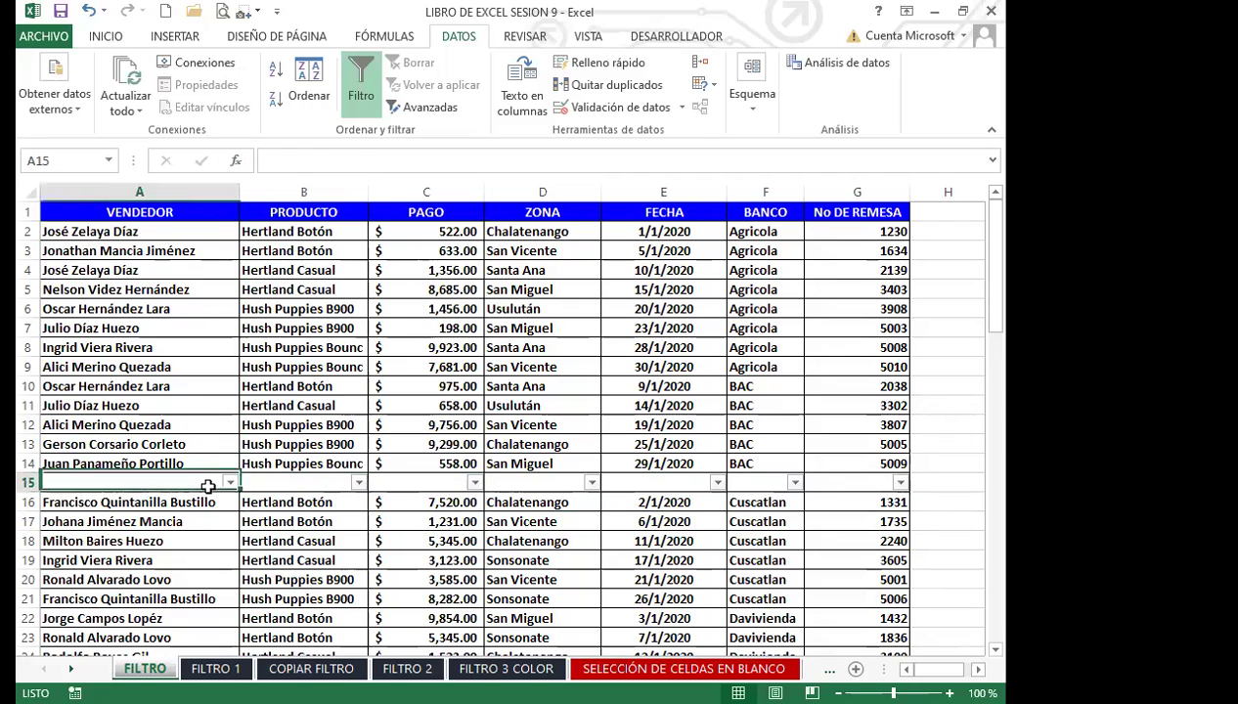
left_click(769, 479)
left_click_drag(101, 213, 861, 213)
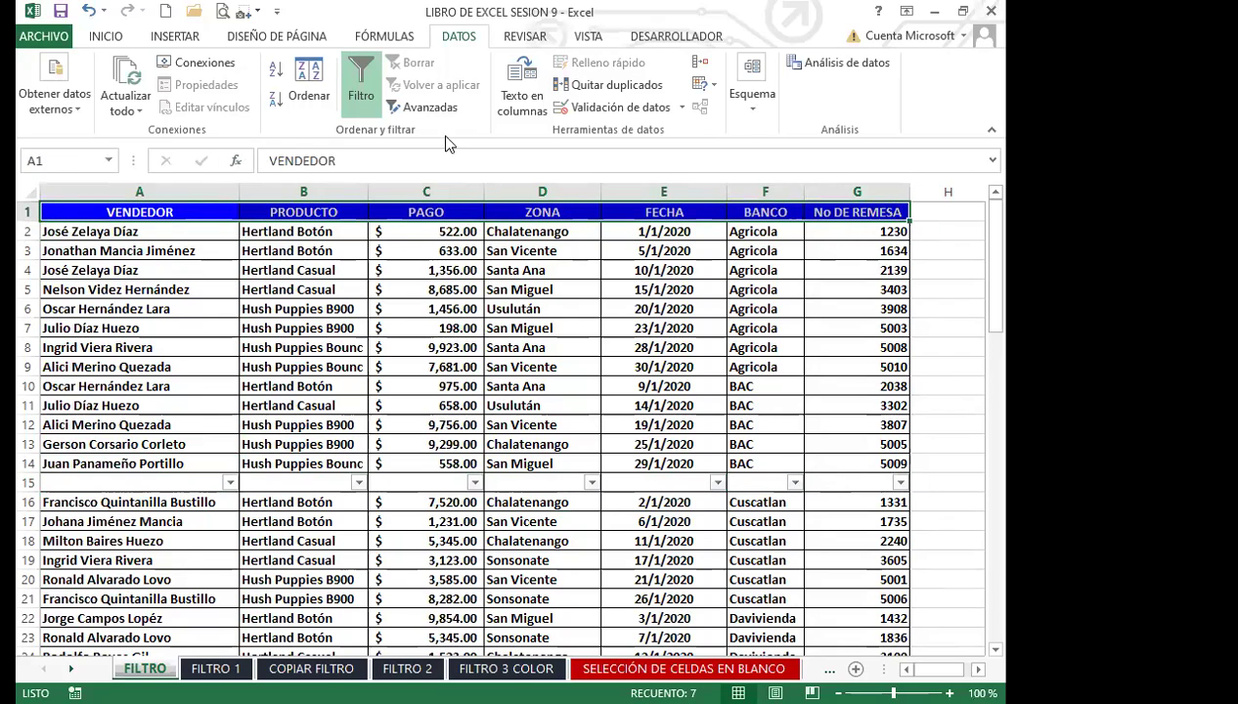
left_click(358, 73)
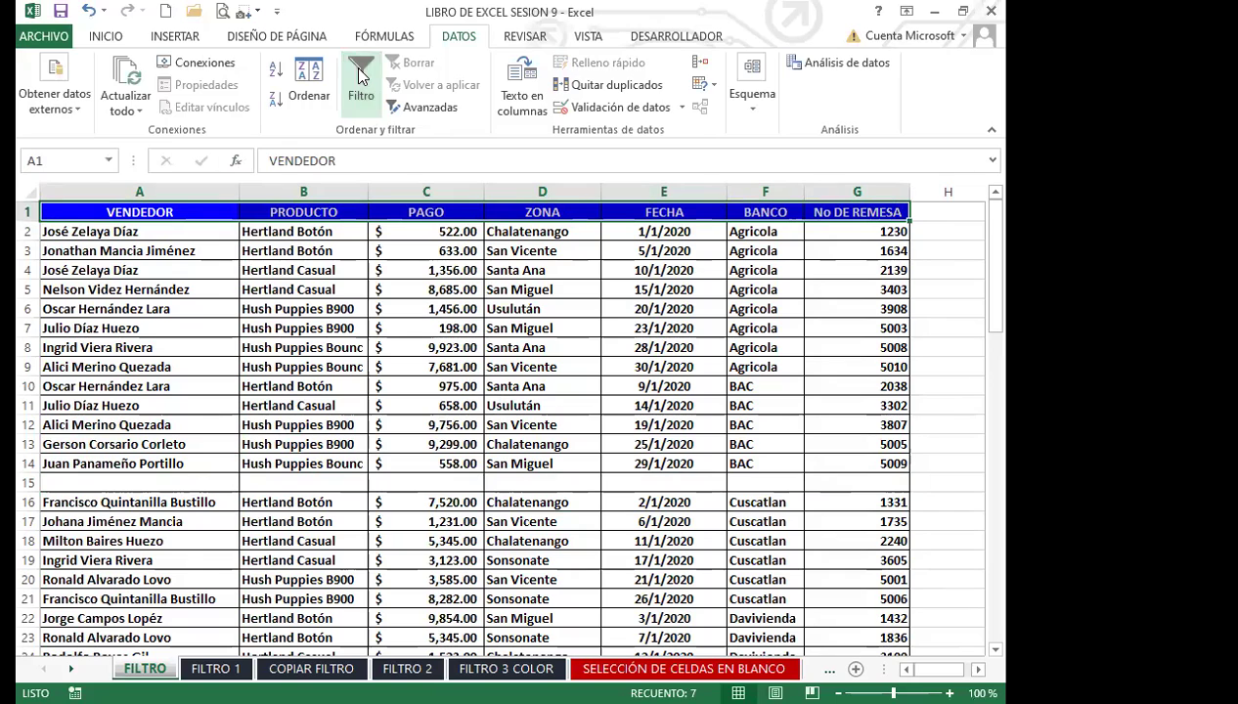
left_click_drag(186, 481, 822, 479)
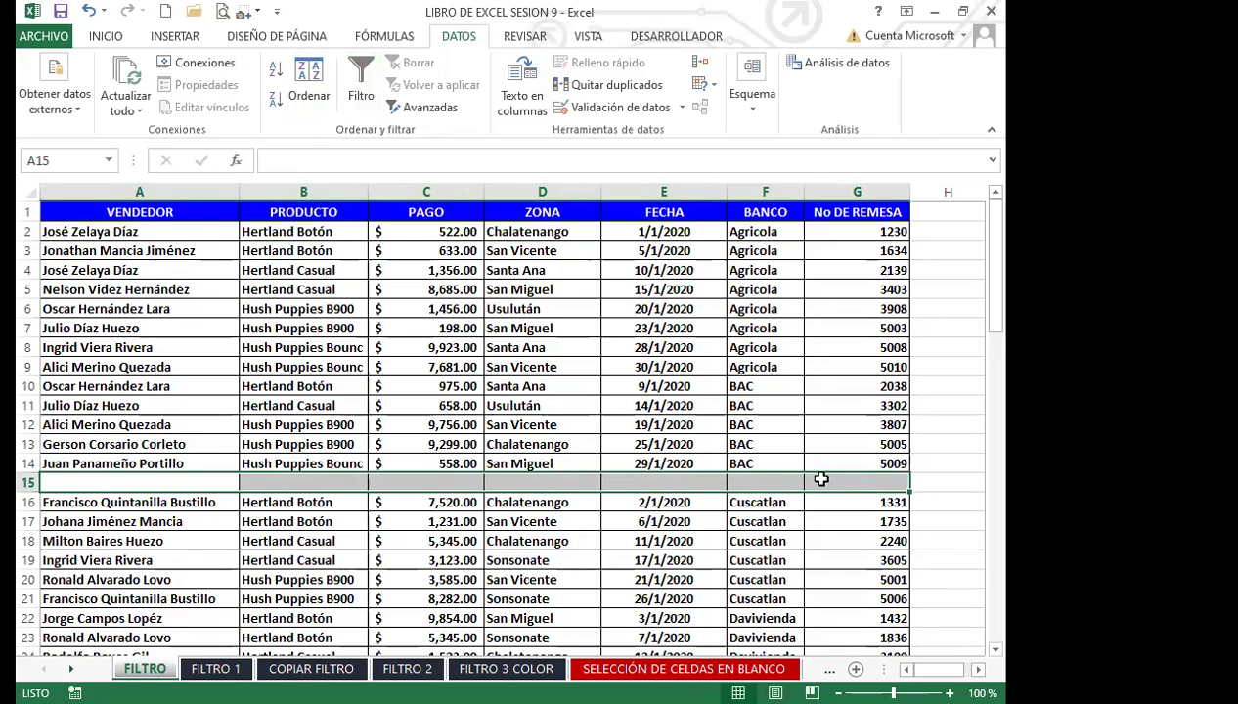
left_click(354, 86)
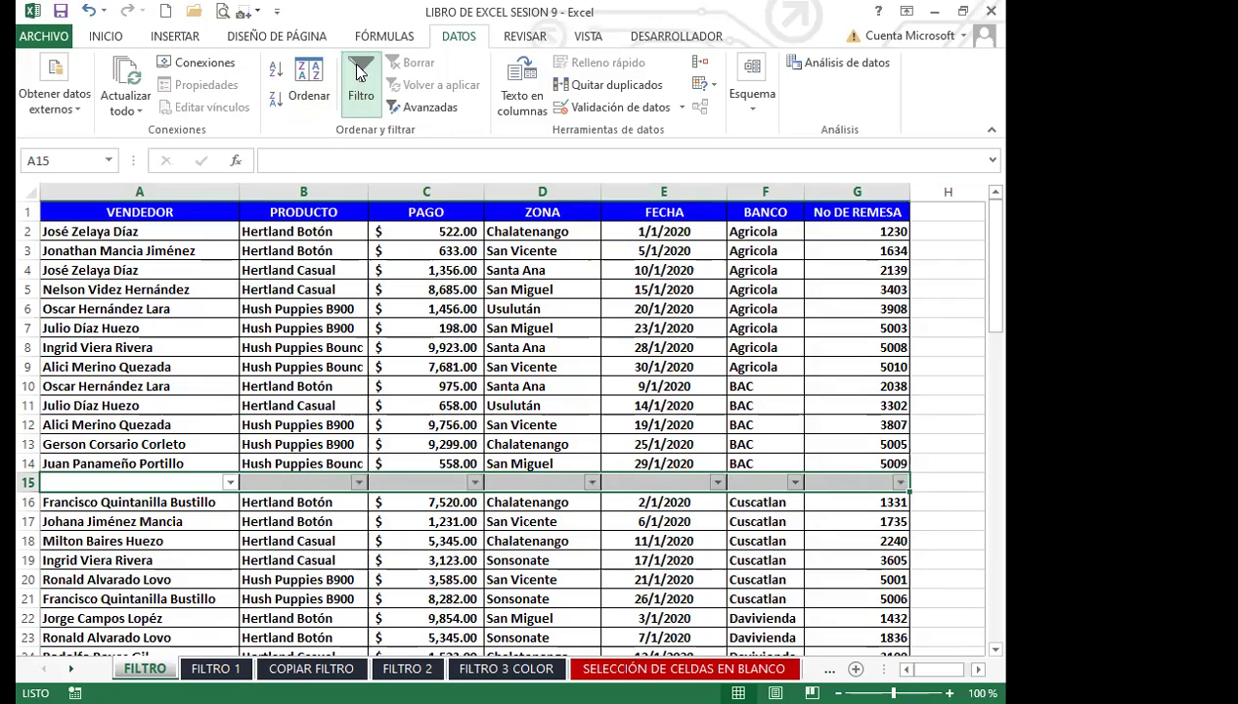
Step: Check records below and above row 15, then move the filter from row 15 to header cells A1:G1
left_click(330, 502)
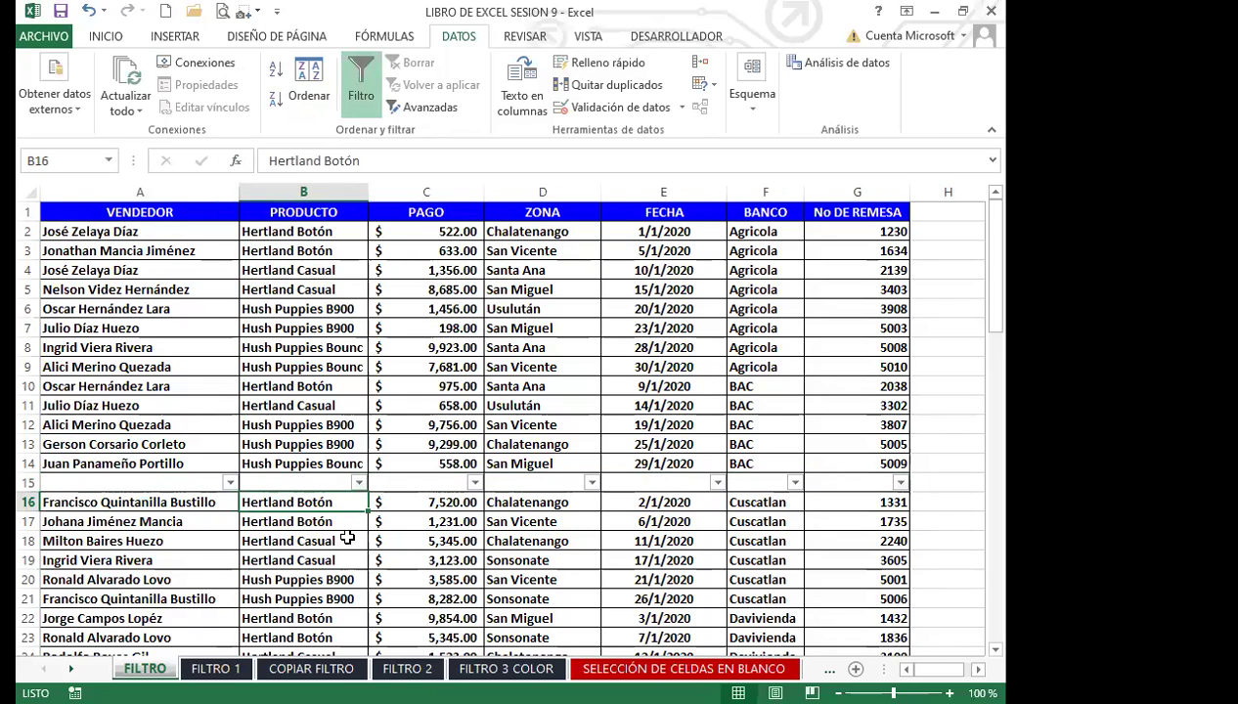
left_click(449, 546)
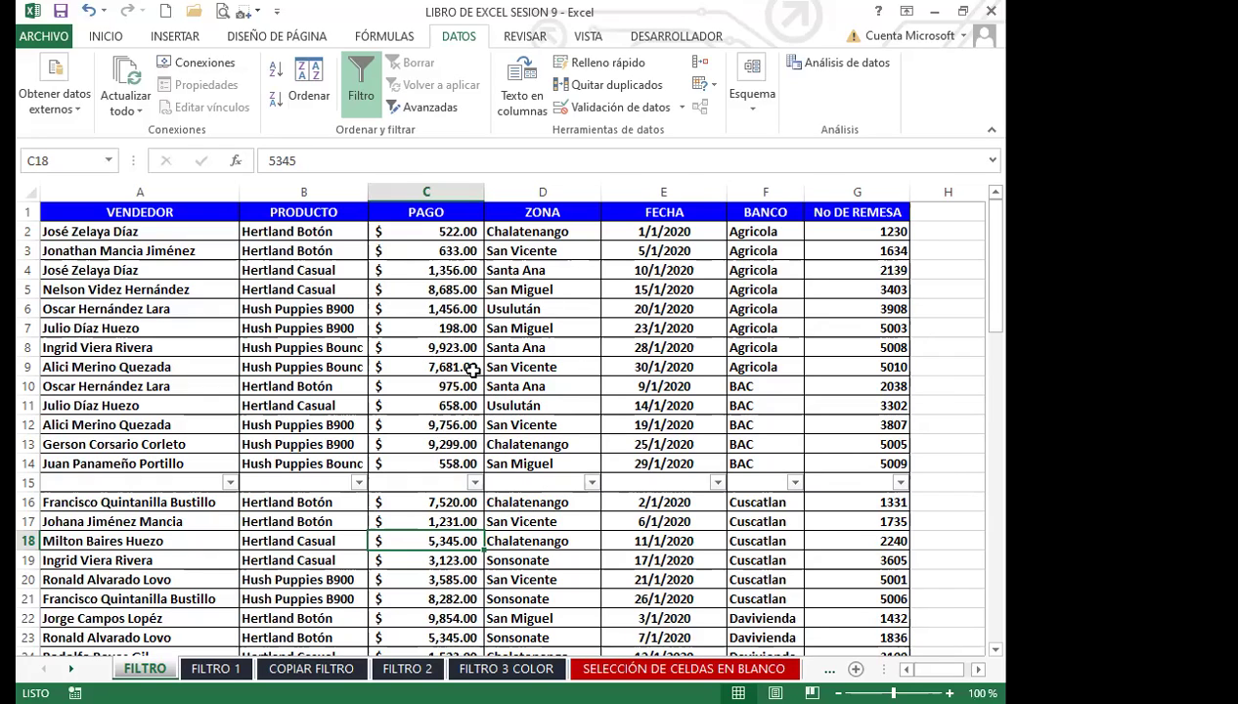
left_click(554, 385)
left_click(285, 250)
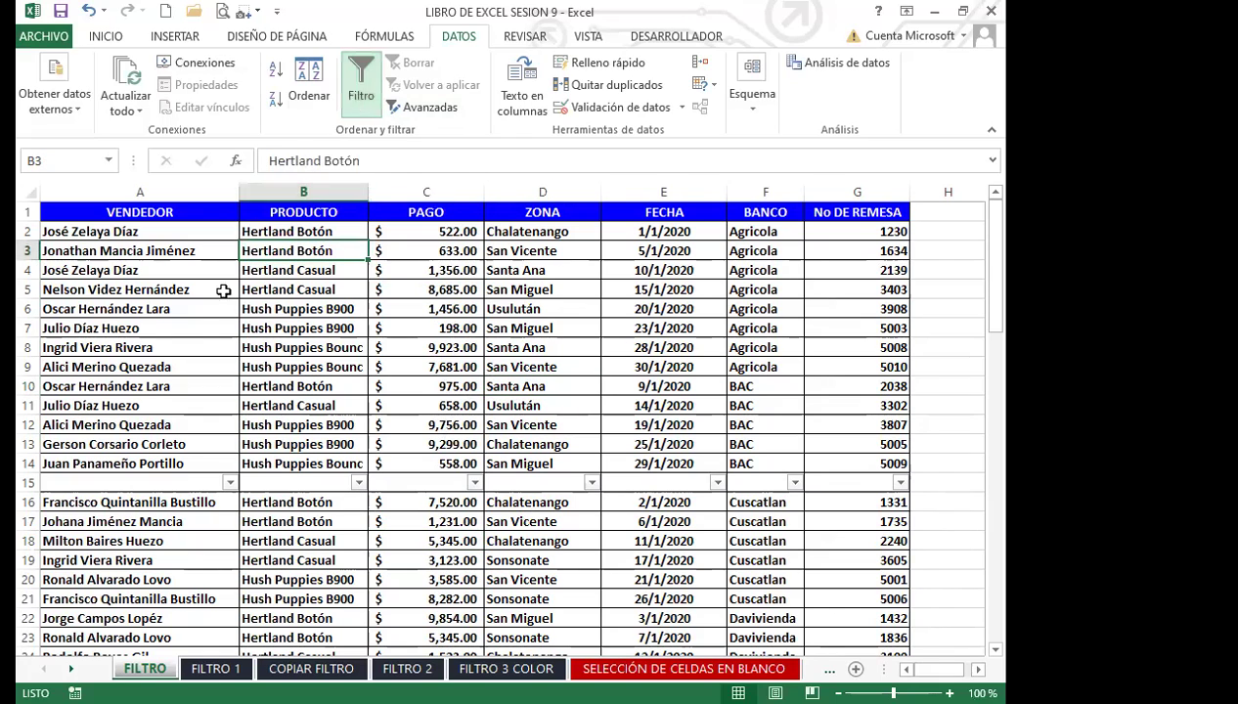
left_click(340, 98)
left_click_drag(178, 211, 885, 211)
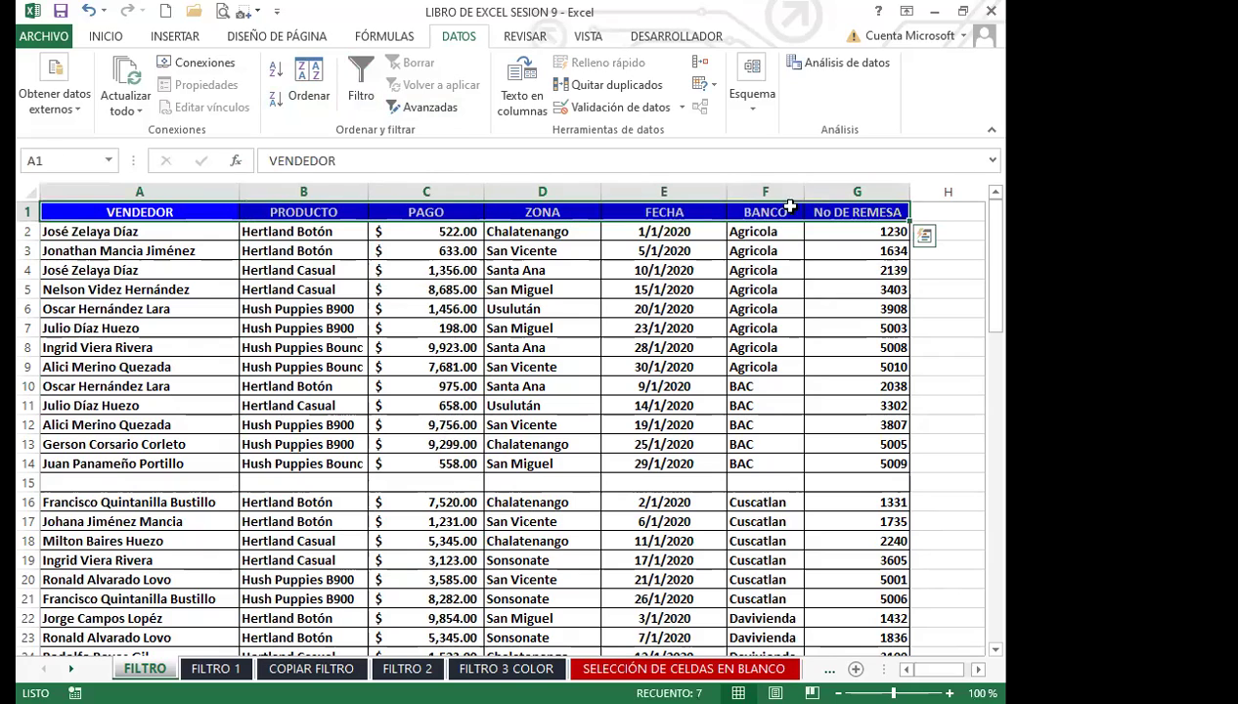
left_click(360, 88)
Step: Select the blank range A15:G15 and transfer the filter from the header row to it
left_click(257, 479)
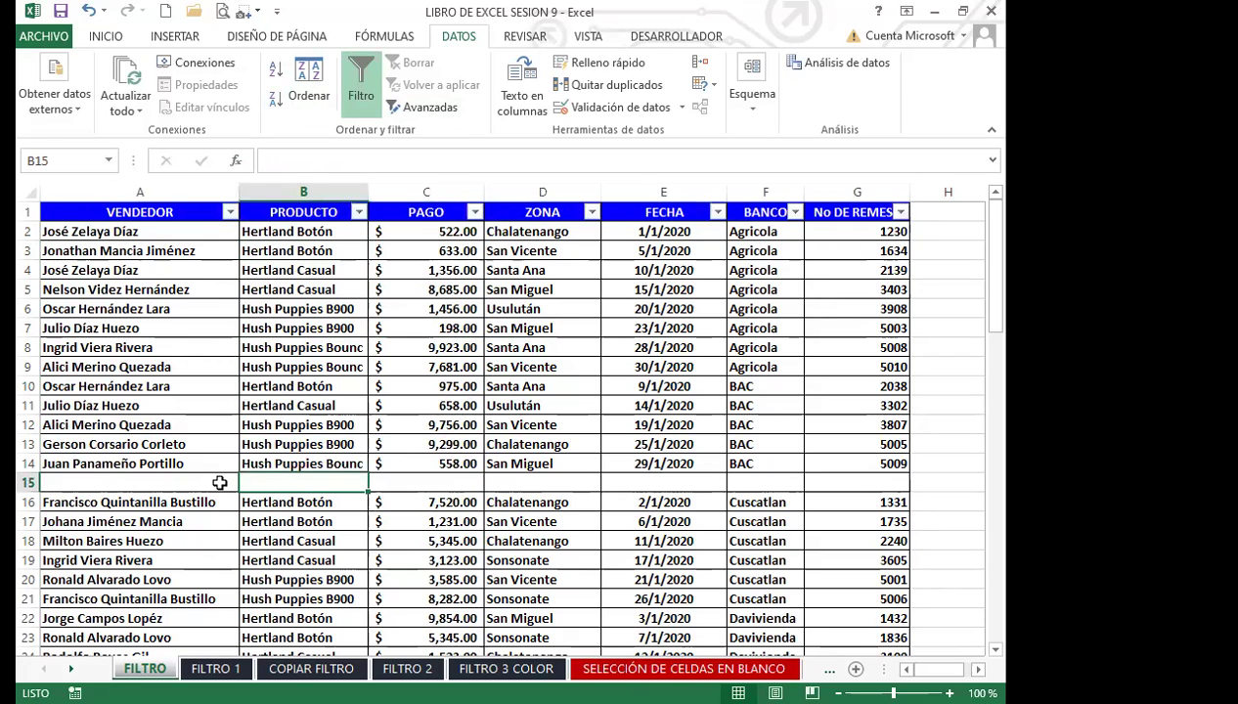
left_click(216, 482)
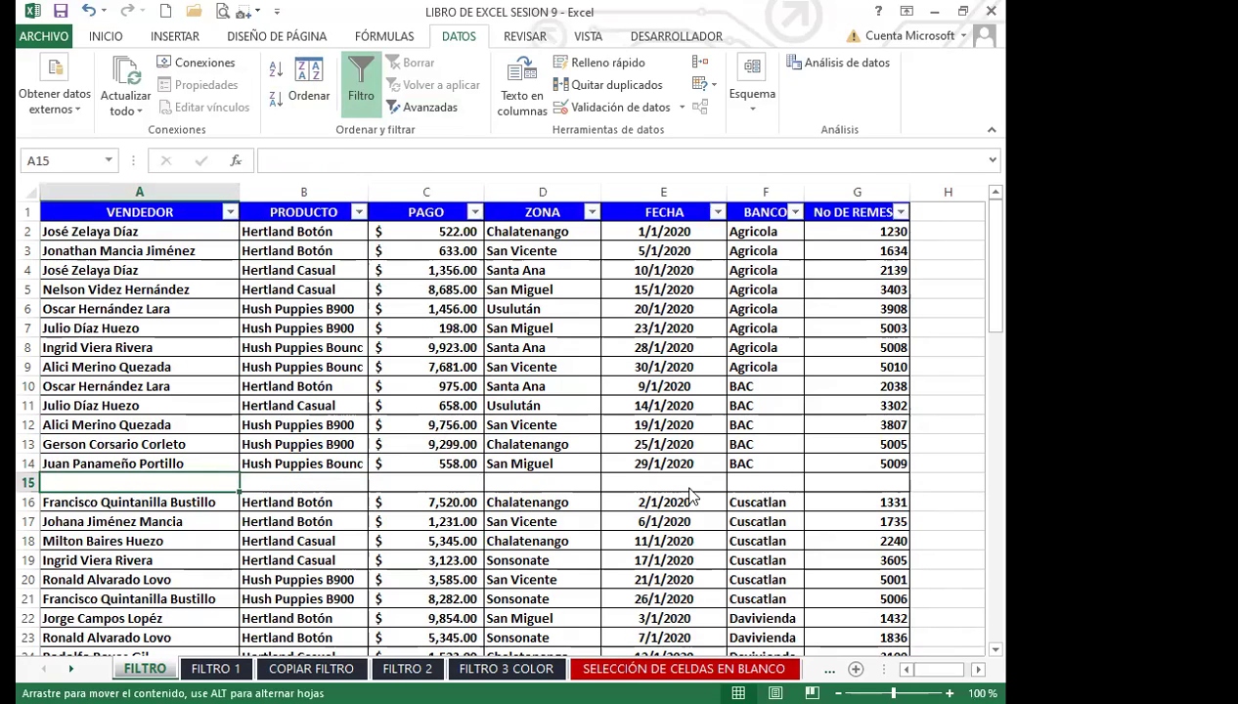
left_click_drag(133, 479, 851, 489)
left_click(361, 86)
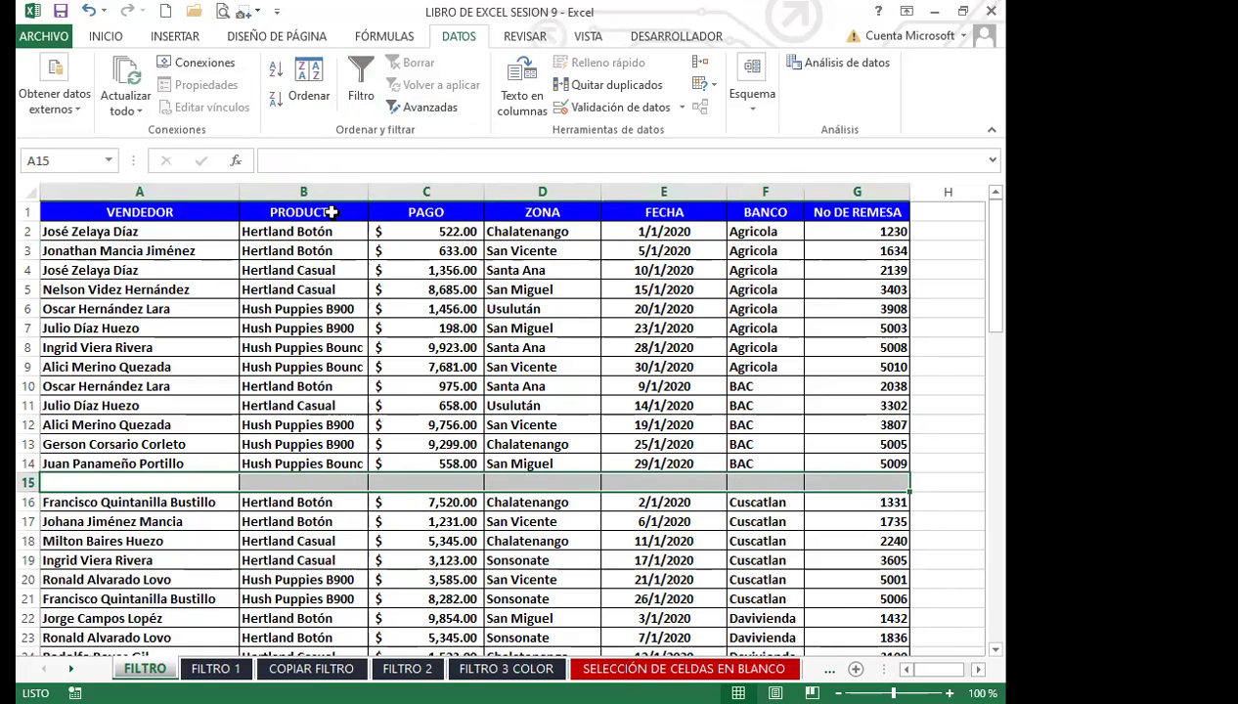
left_click(361, 86)
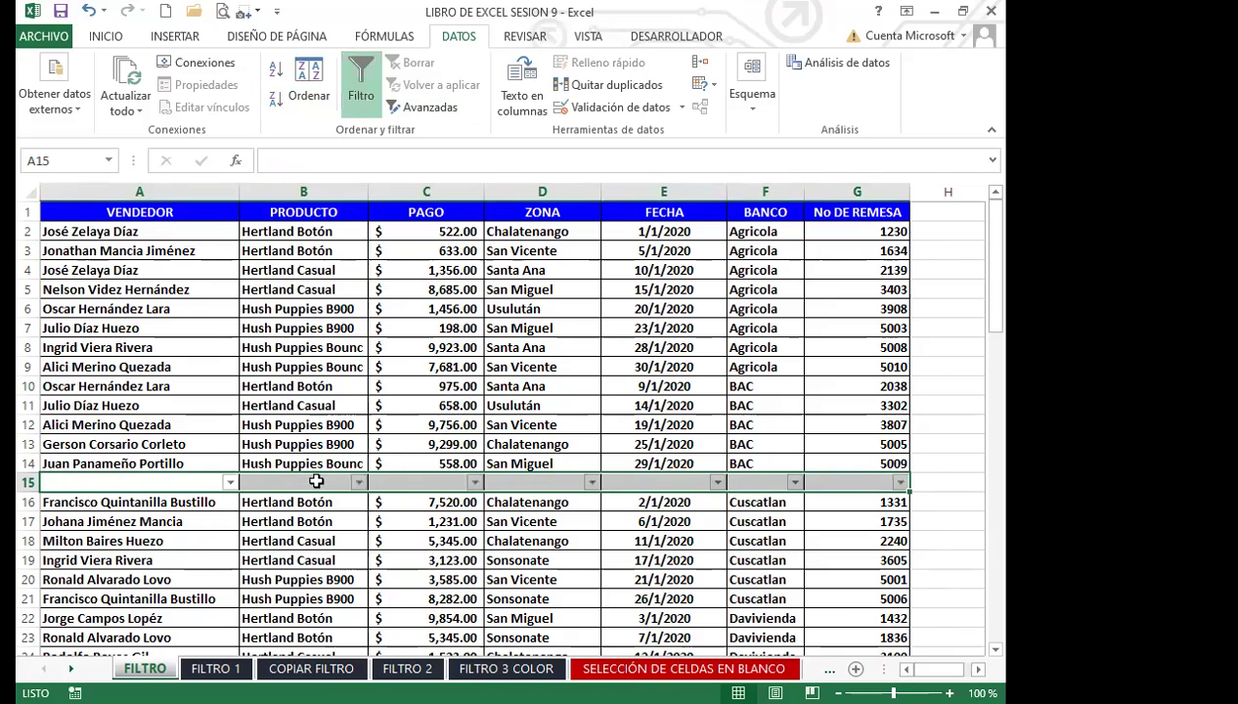
Step: Examine the PRODUCTO and PAGO columns above and below row 15 to compare the data with the filter's position
left_click(444, 514)
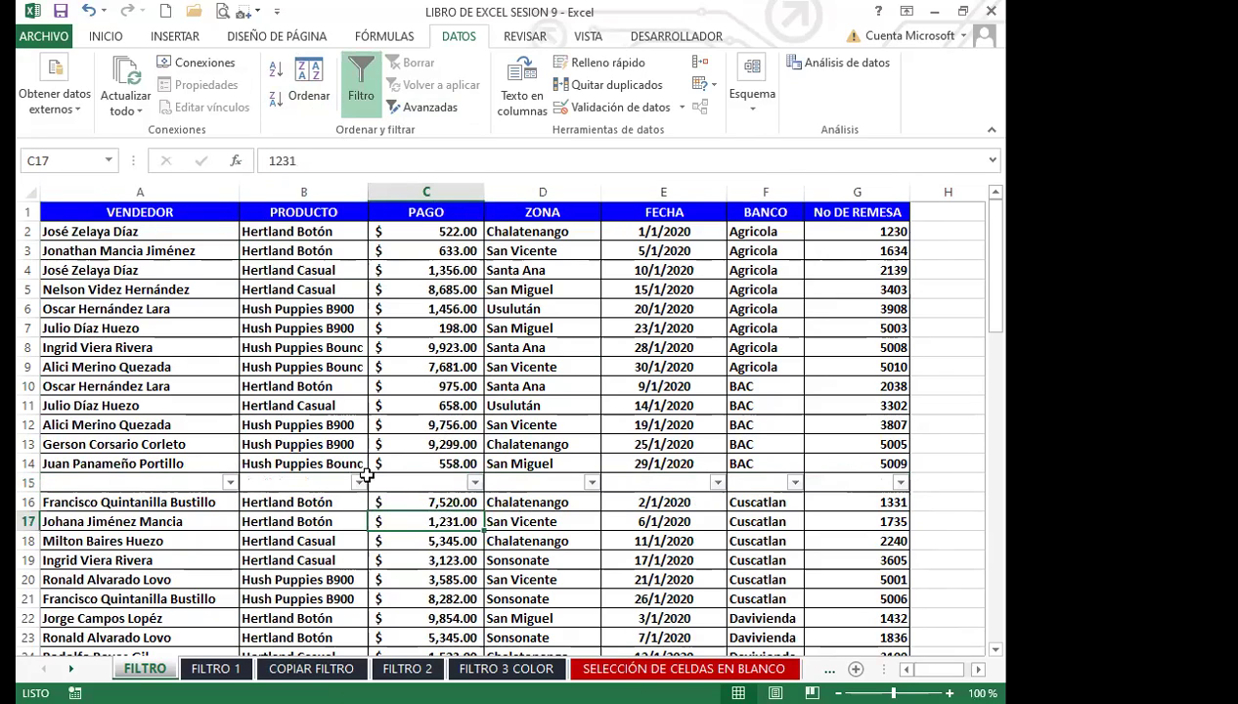
left_click(300, 218)
key("ctrl+shift+Down")
key("ctrl+shift+Down")
key("ctrl+shift+Down")
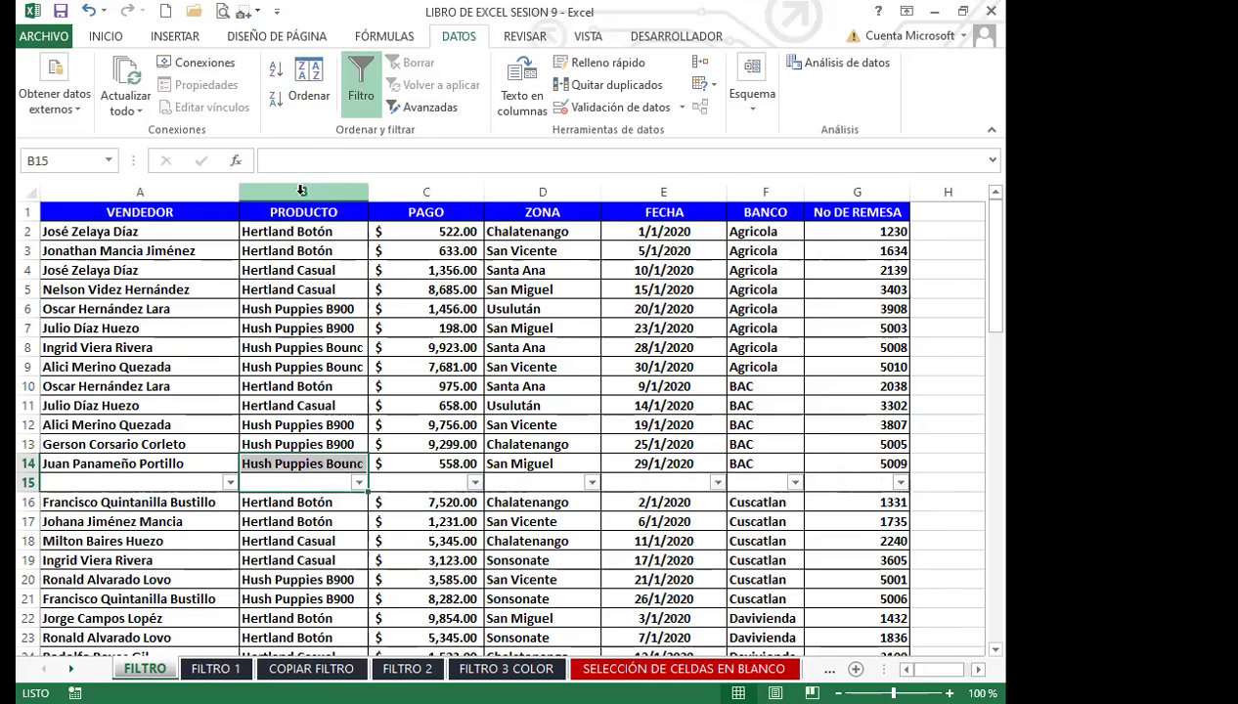
left_click(337, 480)
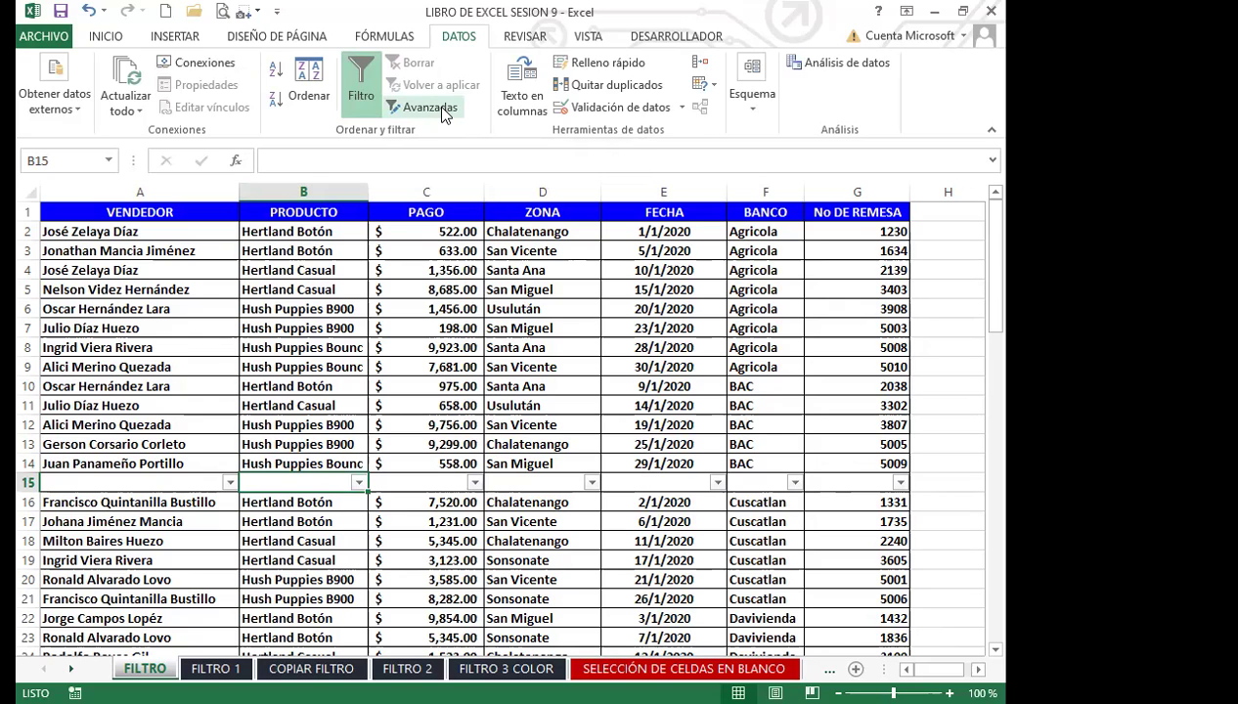
left_click(434, 559)
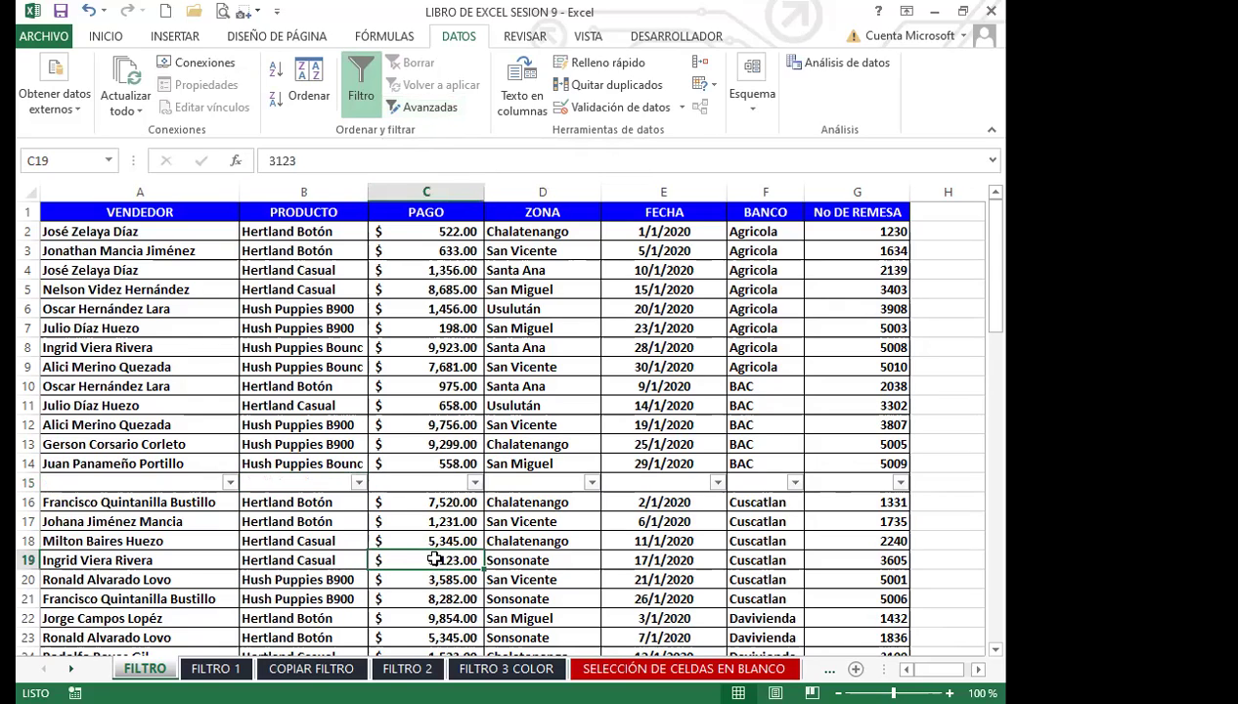
left_click(429, 541)
left_click(181, 482)
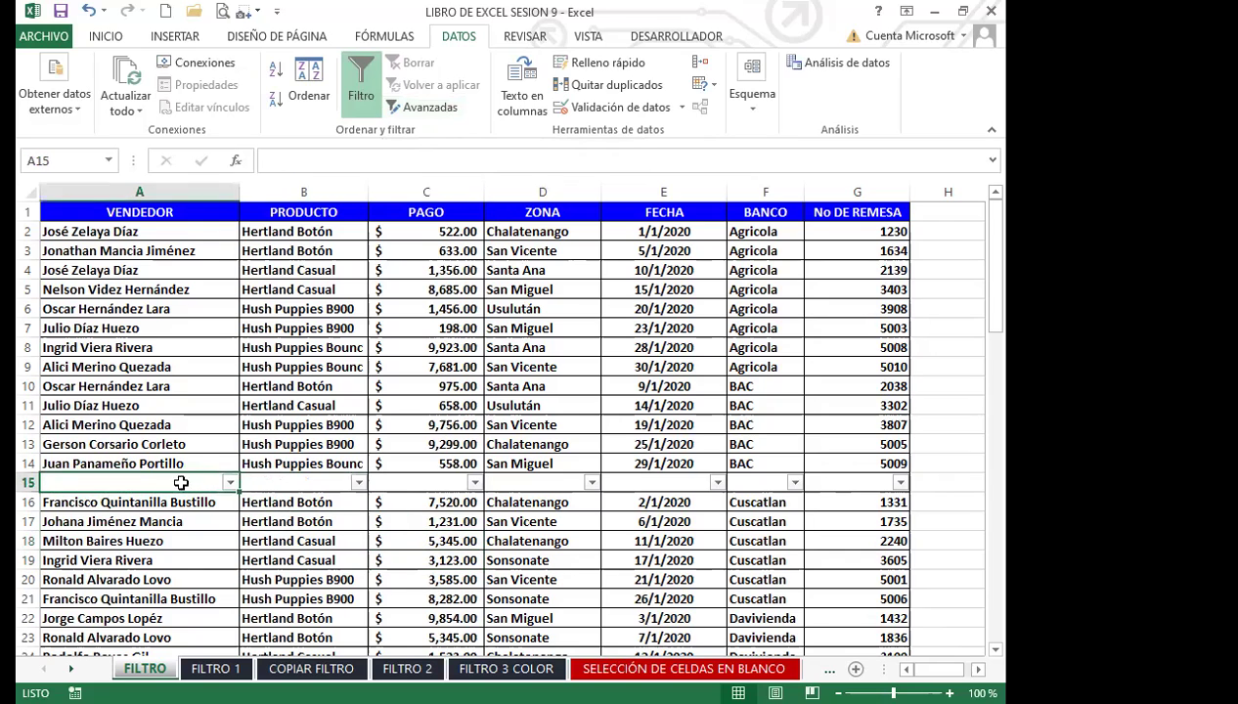
Step: Turn off the filter on the sales table and delete the blank row 15
left_click(466, 561)
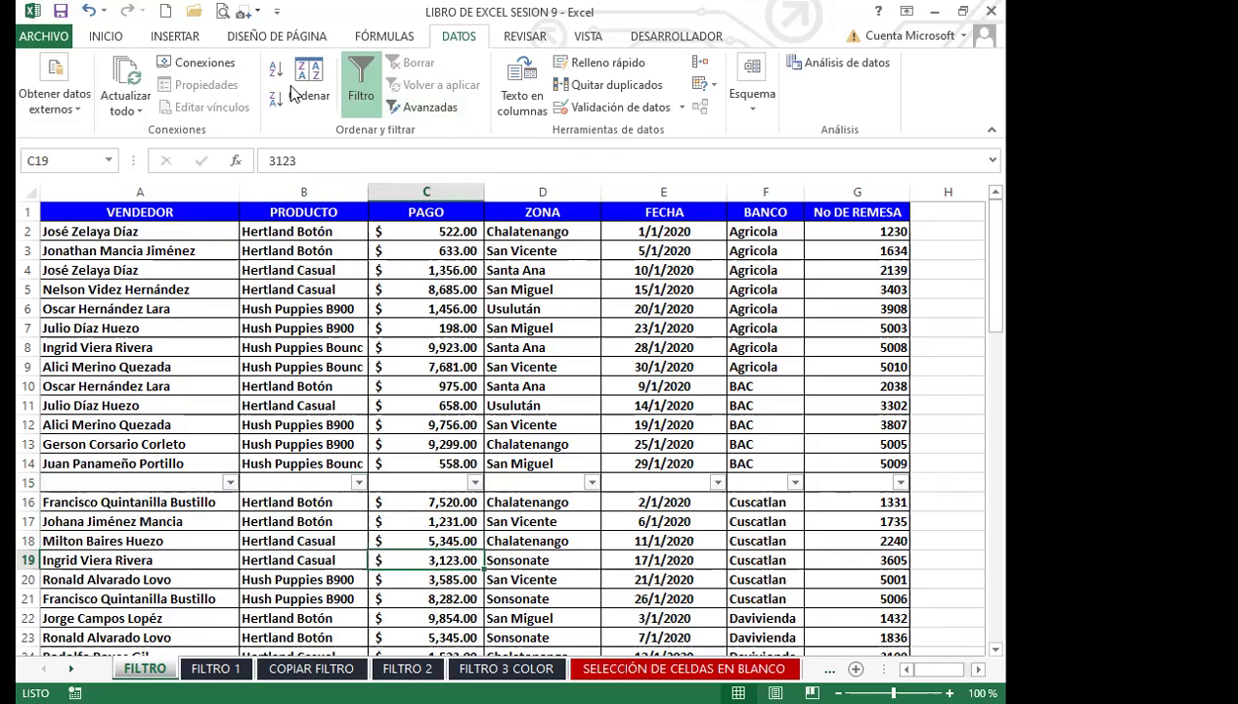
left_click(361, 86)
left_click(28, 479)
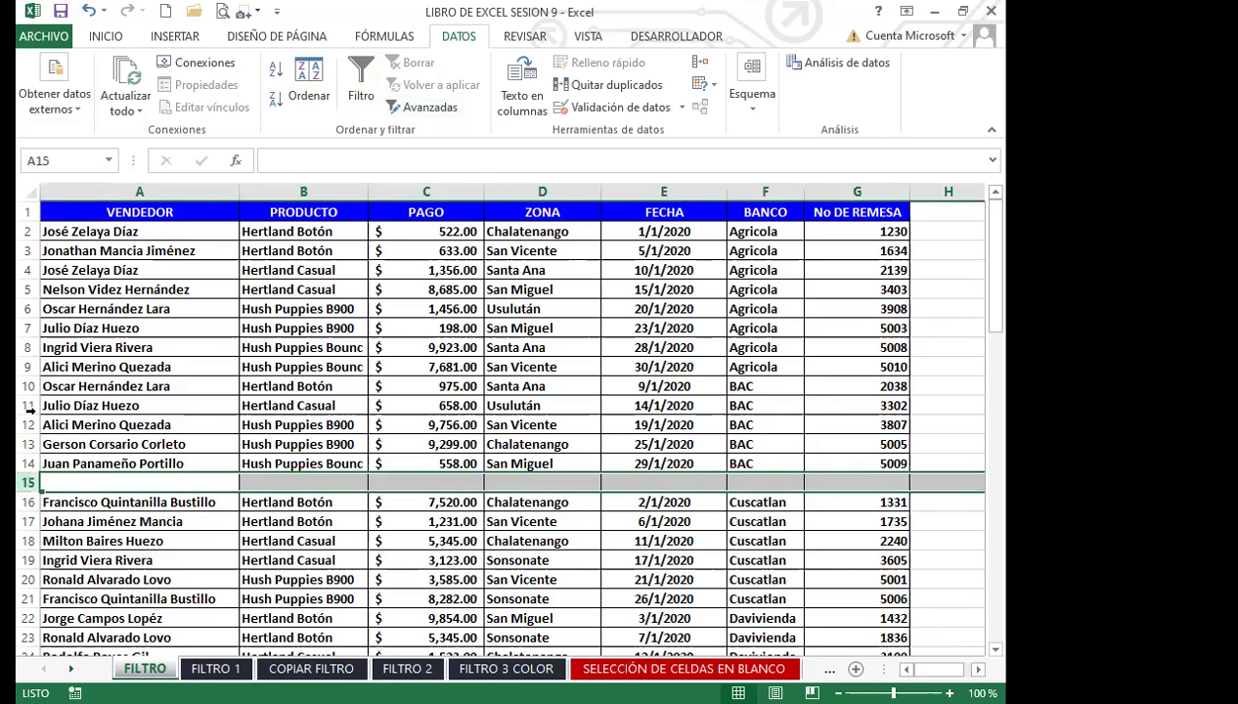
left_click(103, 37)
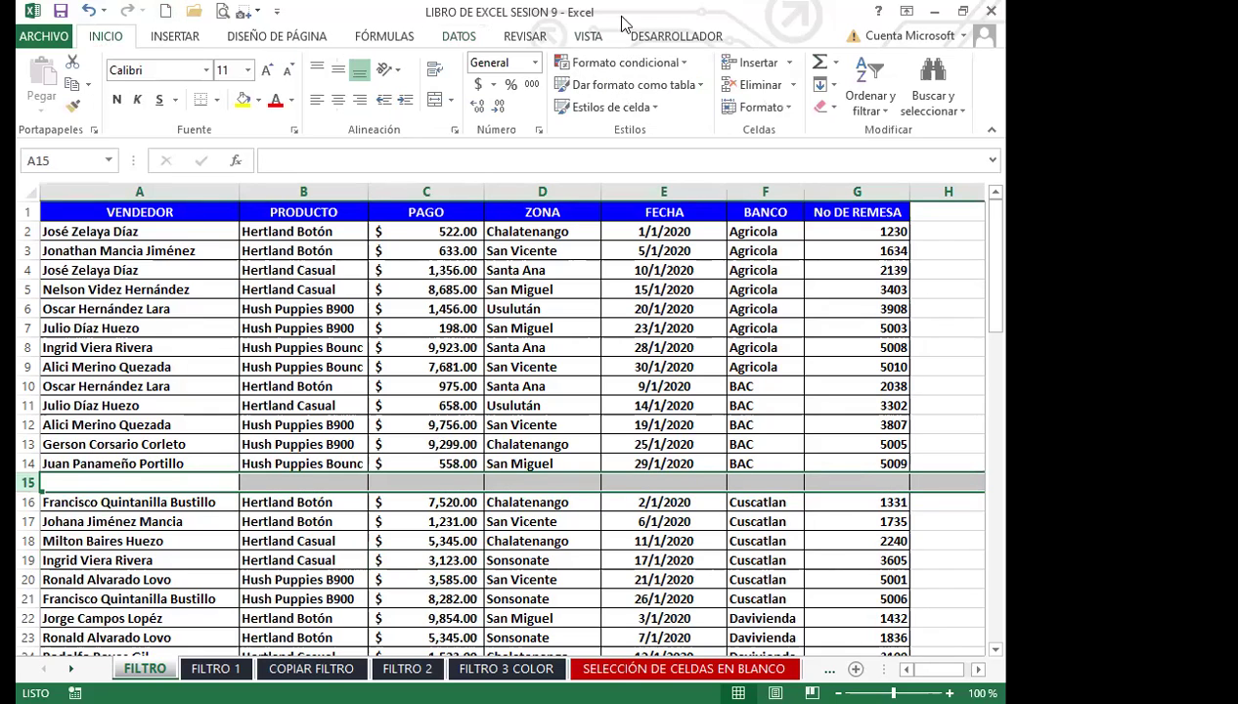
left_click(759, 85)
left_click(430, 464)
scroll(337, 501, "down", 4)
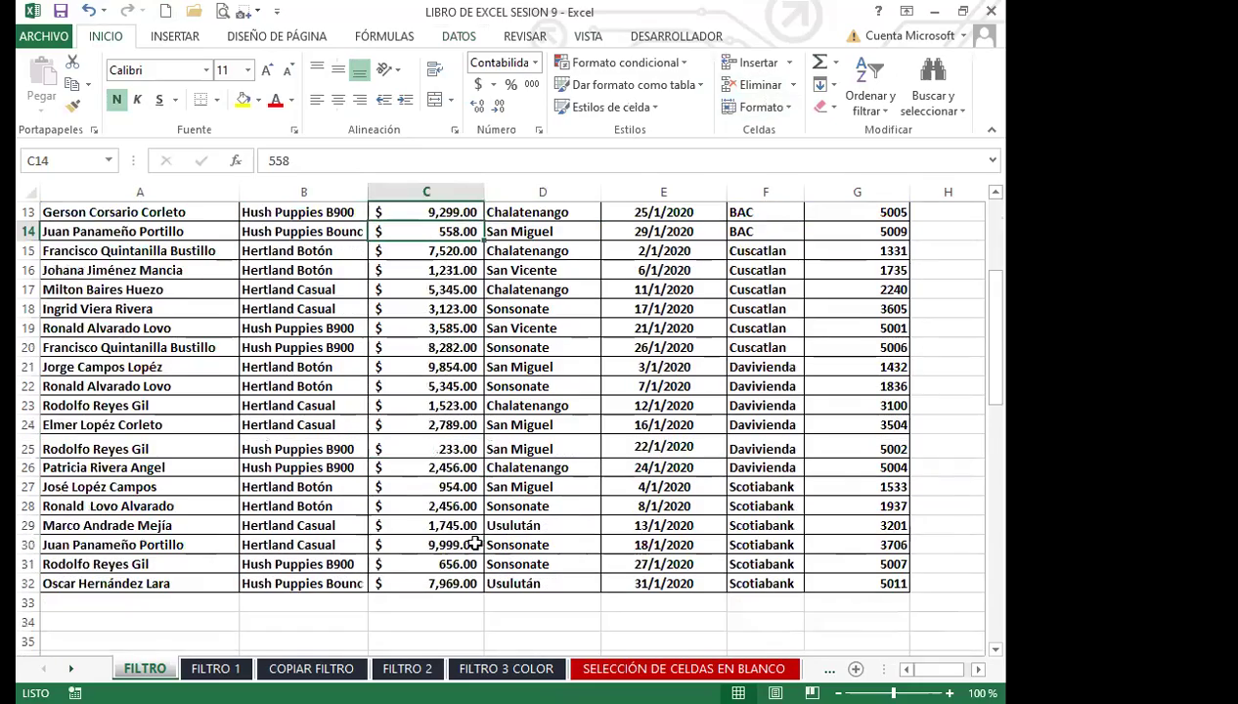
scroll(764, 479, "up", 4)
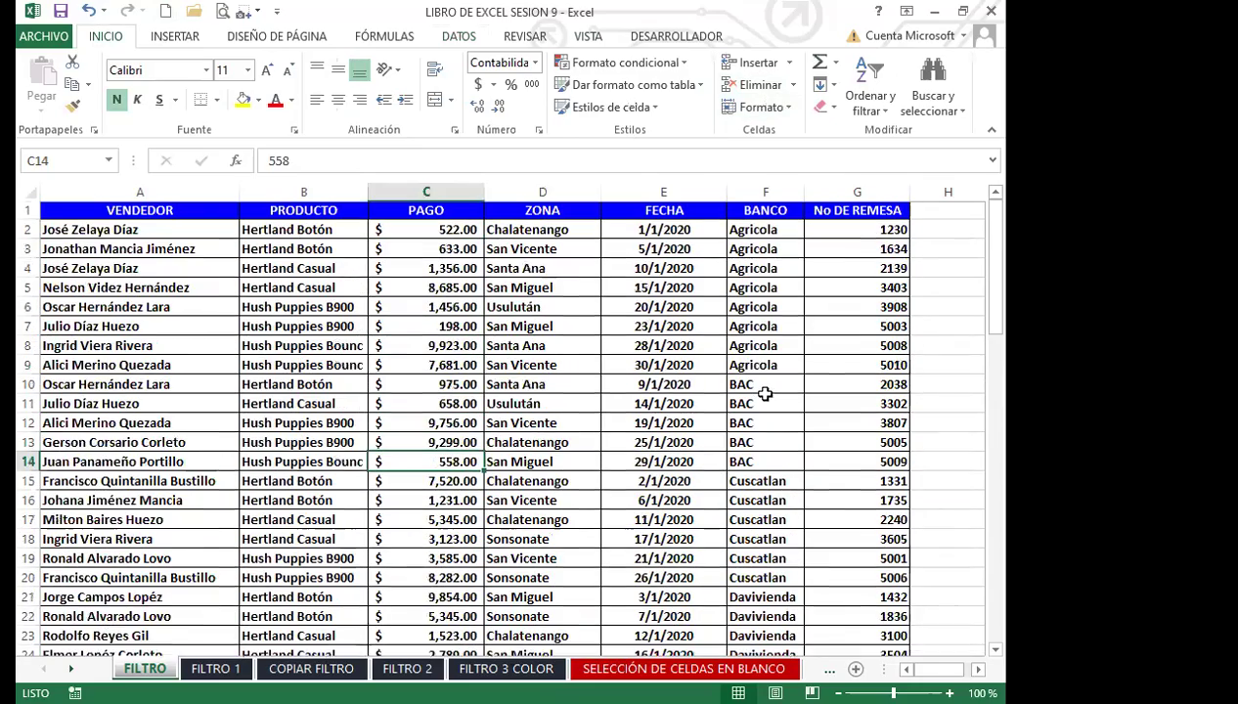
Step: Copy the BANCO header with the Agricola and Cuscatlan entries into a criteria block starting at E37, below the table
left_click_drag(765, 213, 765, 236)
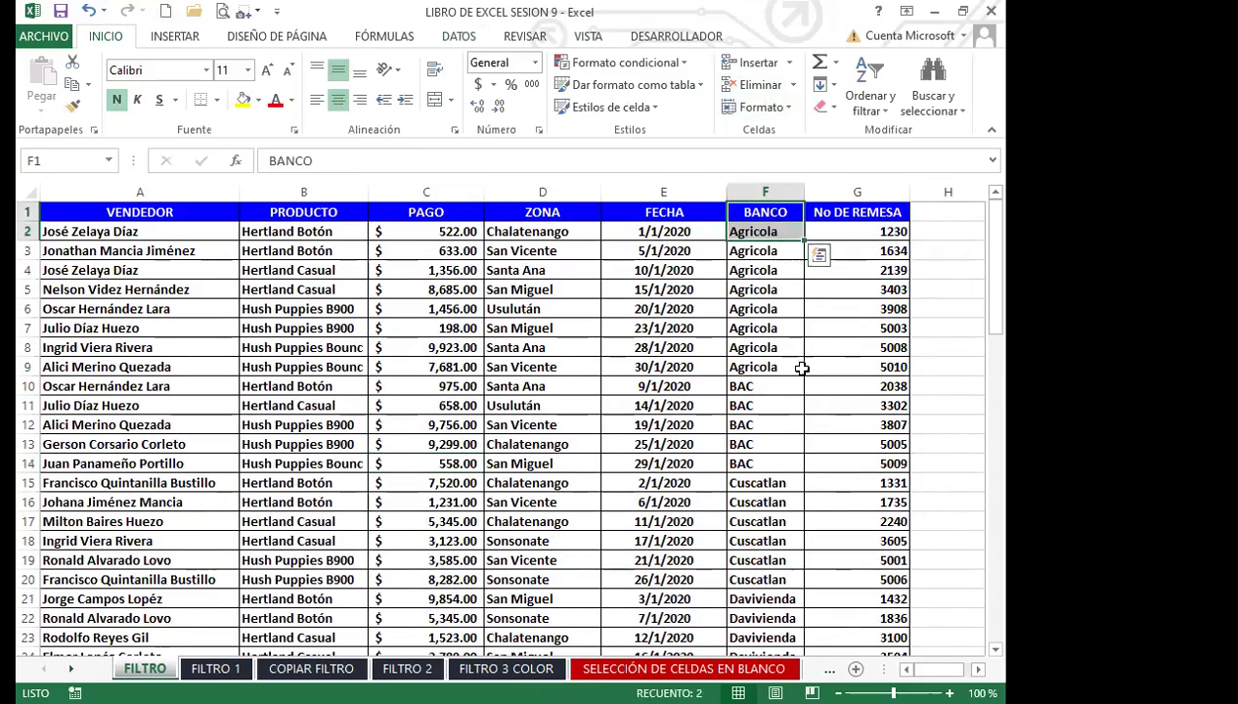
left_click(782, 522, "ctrl")
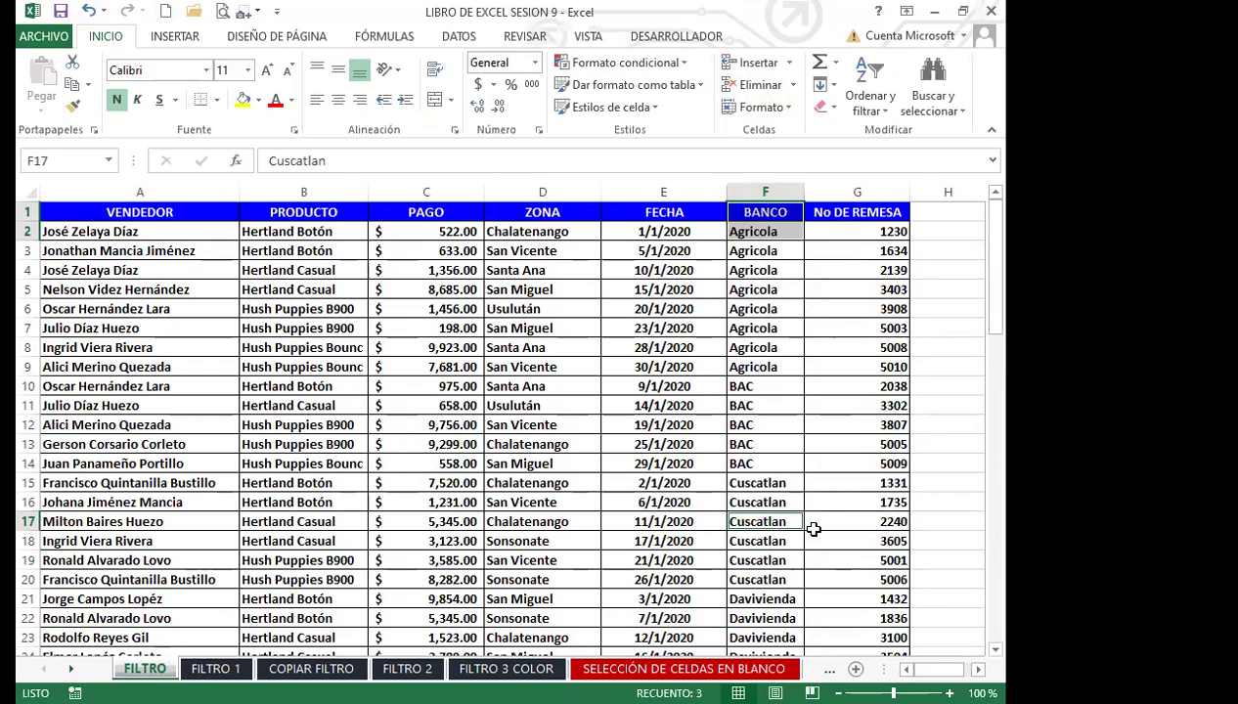
left_click(72, 84)
scroll(664, 556, "down", 7)
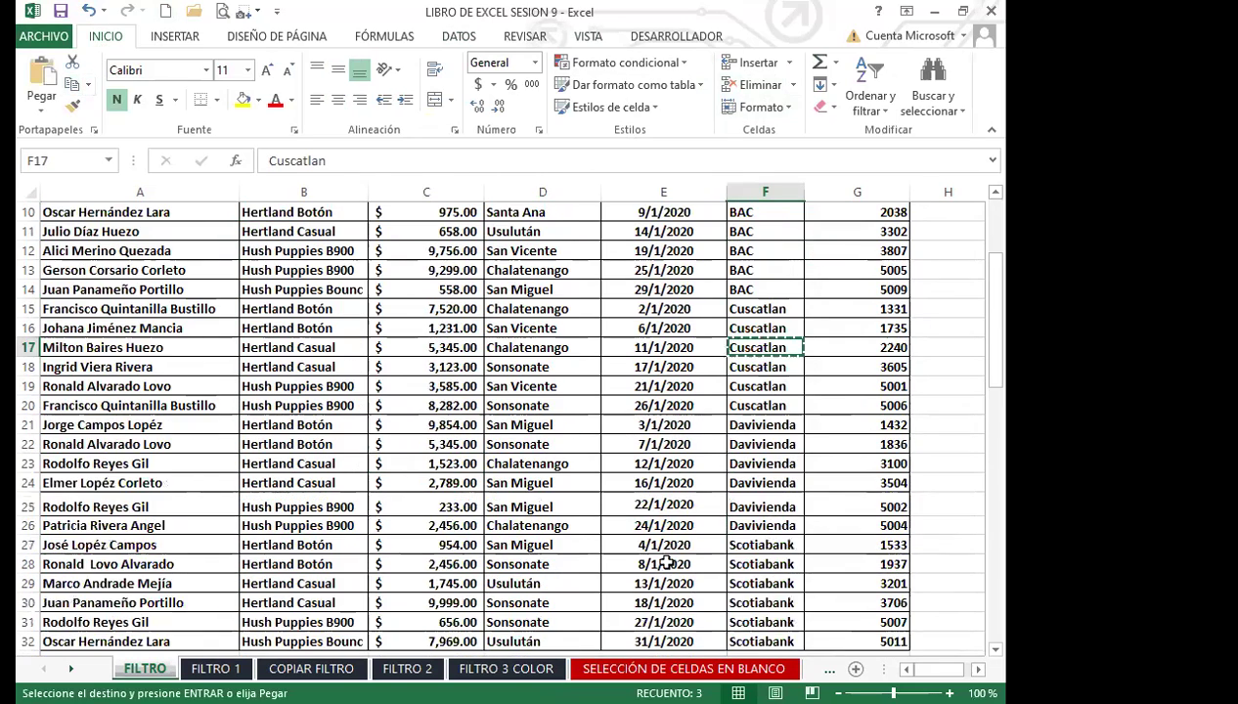
scroll(664, 557, "down", 2)
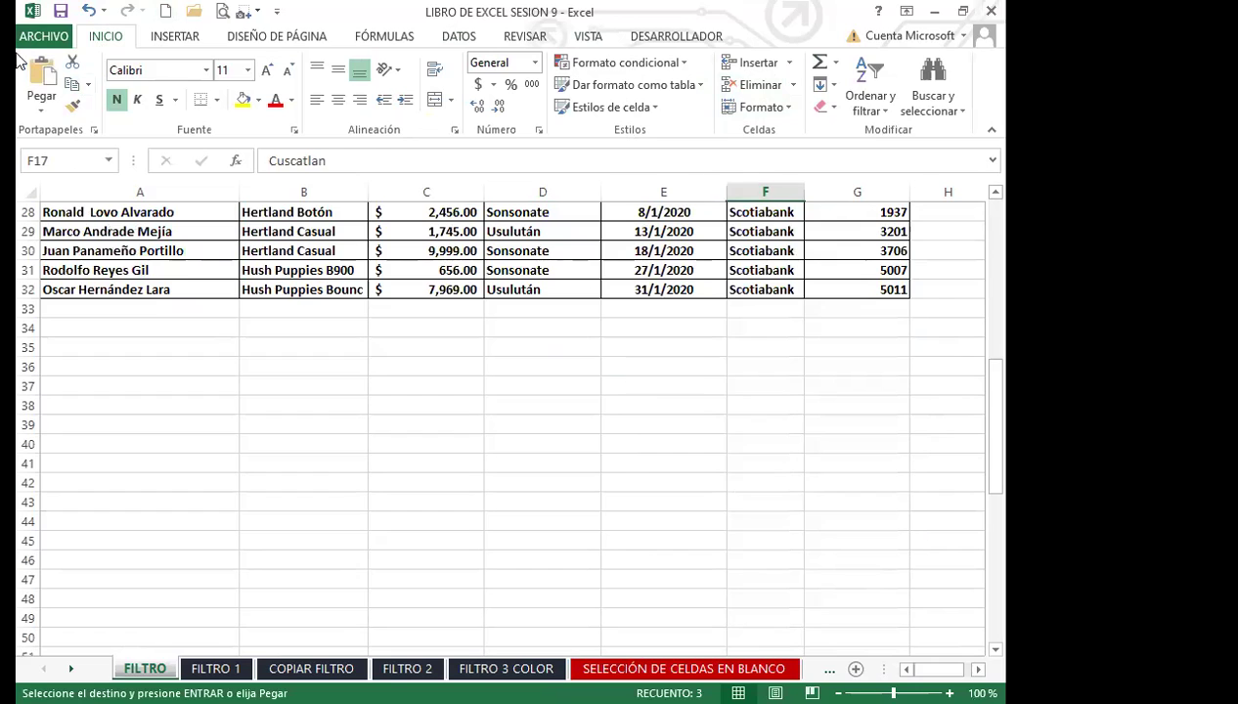
left_click(664, 386)
key("ctrl+v")
left_click(650, 483)
left_click(678, 384)
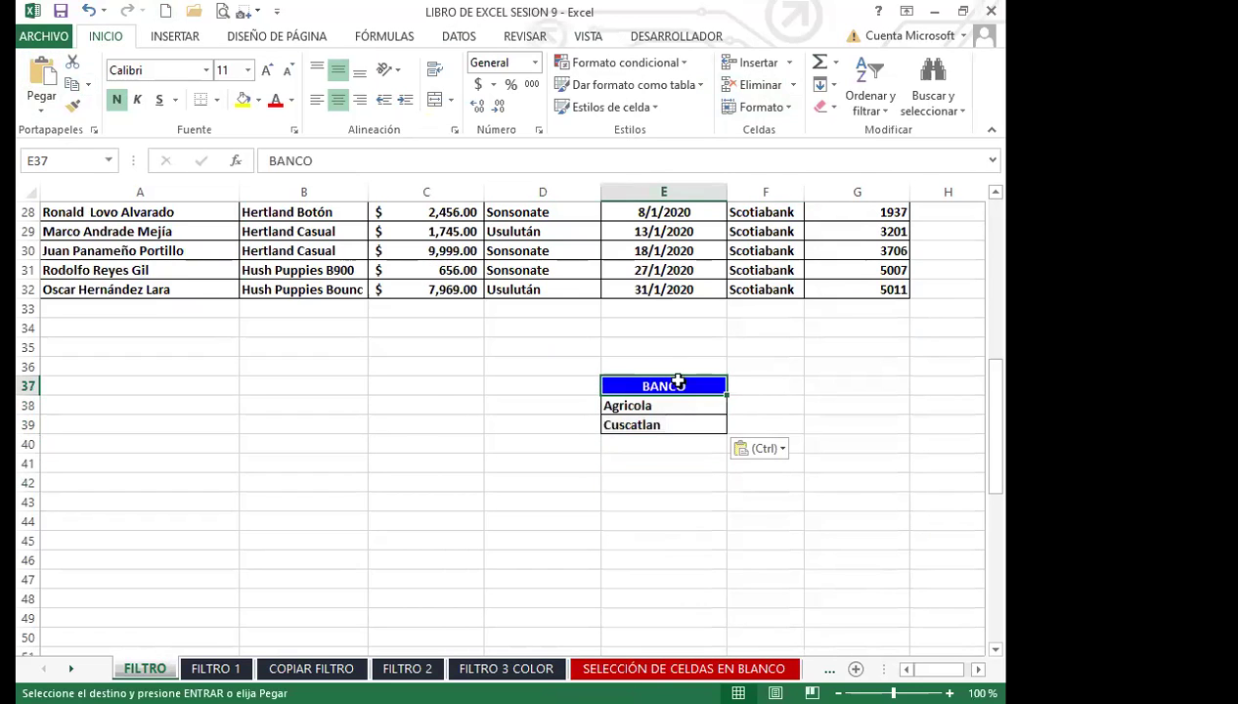
Step: Cancel the pending copy and open the Advanced Filter from a cell inside the sales table
left_click(456, 39)
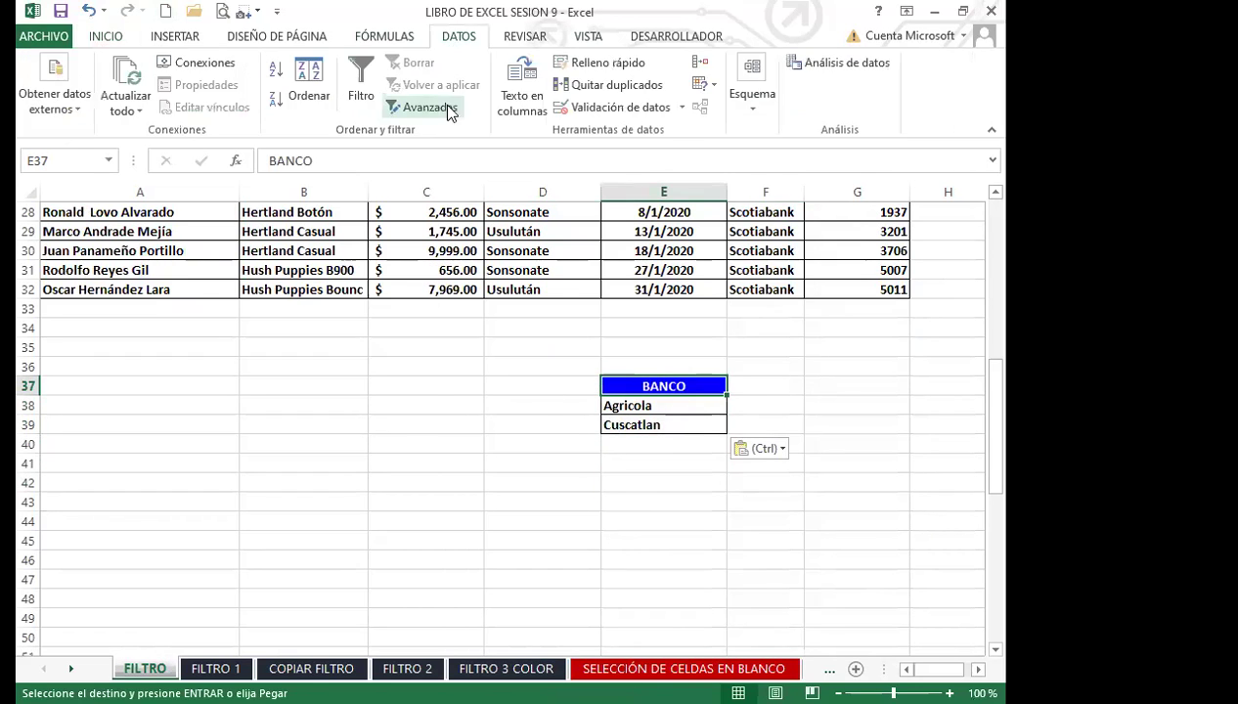
left_click_drag(669, 388, 664, 425)
left_click(638, 412)
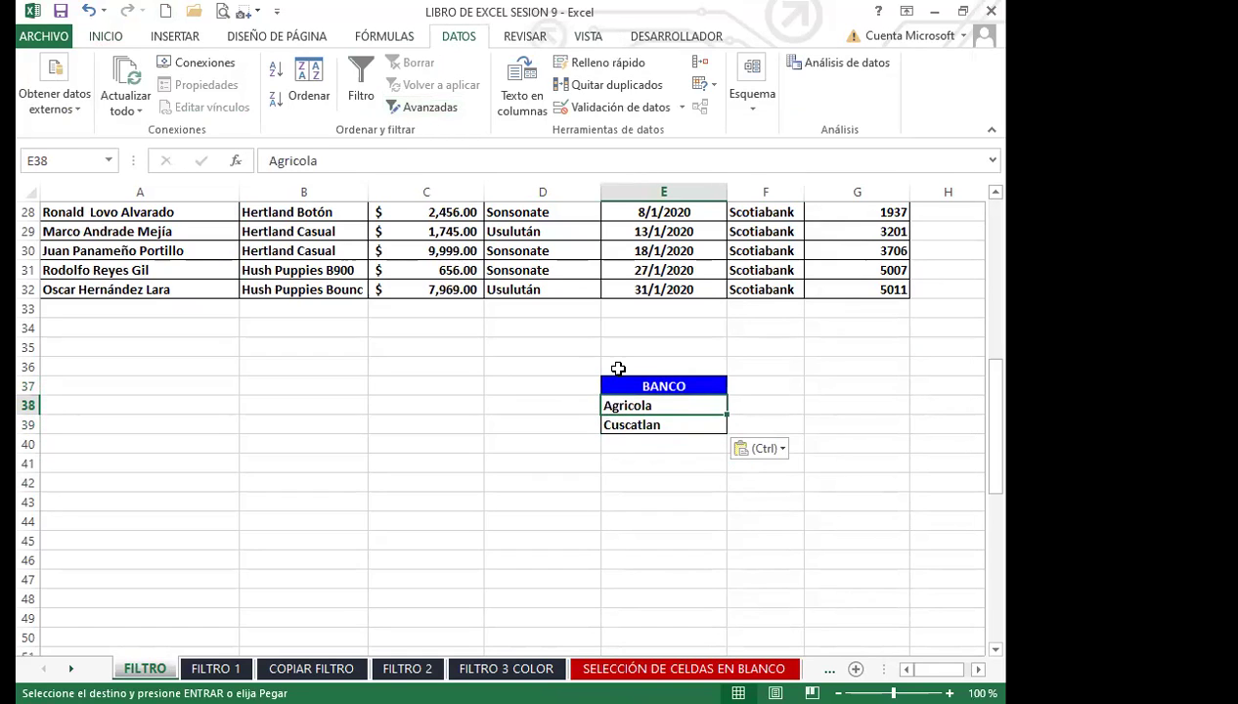
left_click_drag(658, 415, 658, 419)
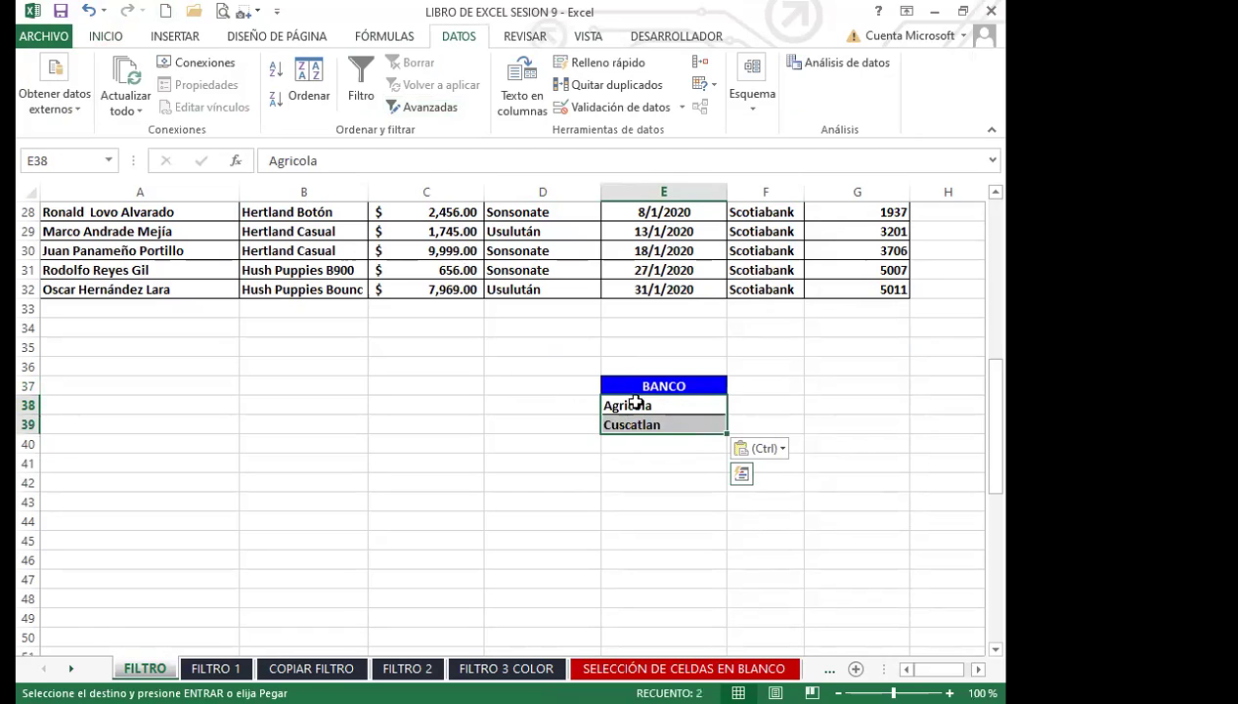
left_click(659, 405)
left_click(639, 422)
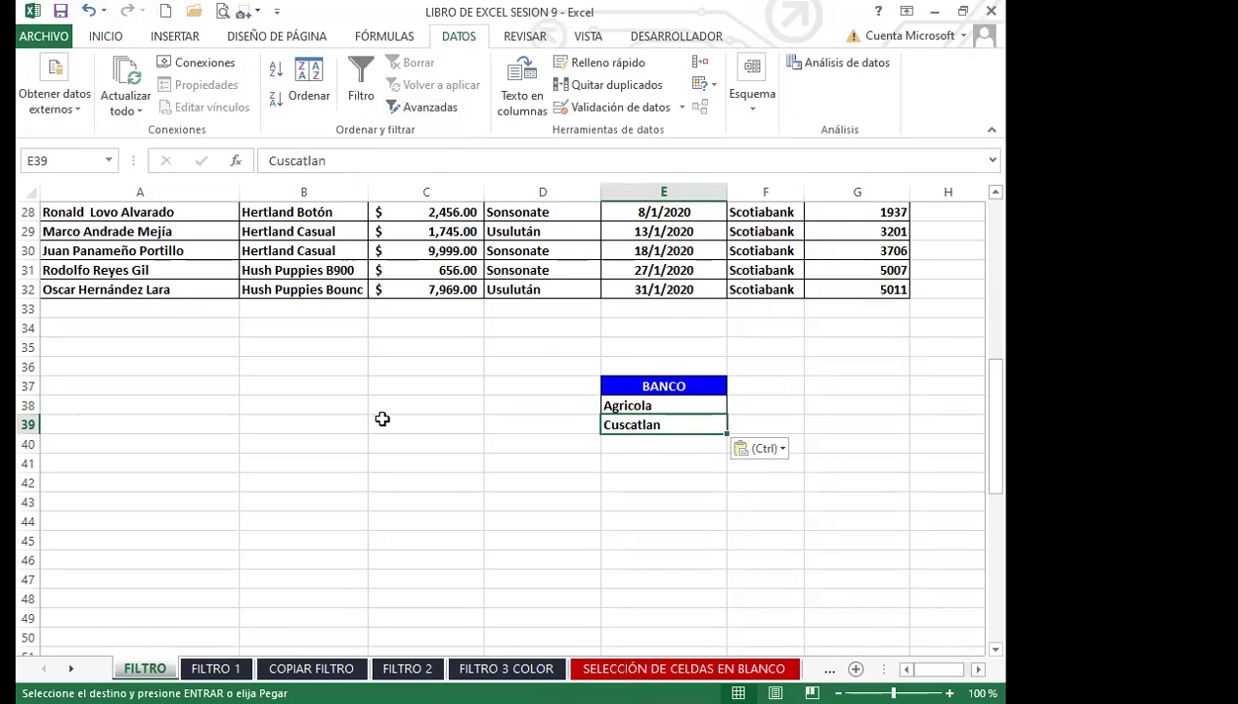
scroll(206, 391, "up", 9)
left_click(492, 383)
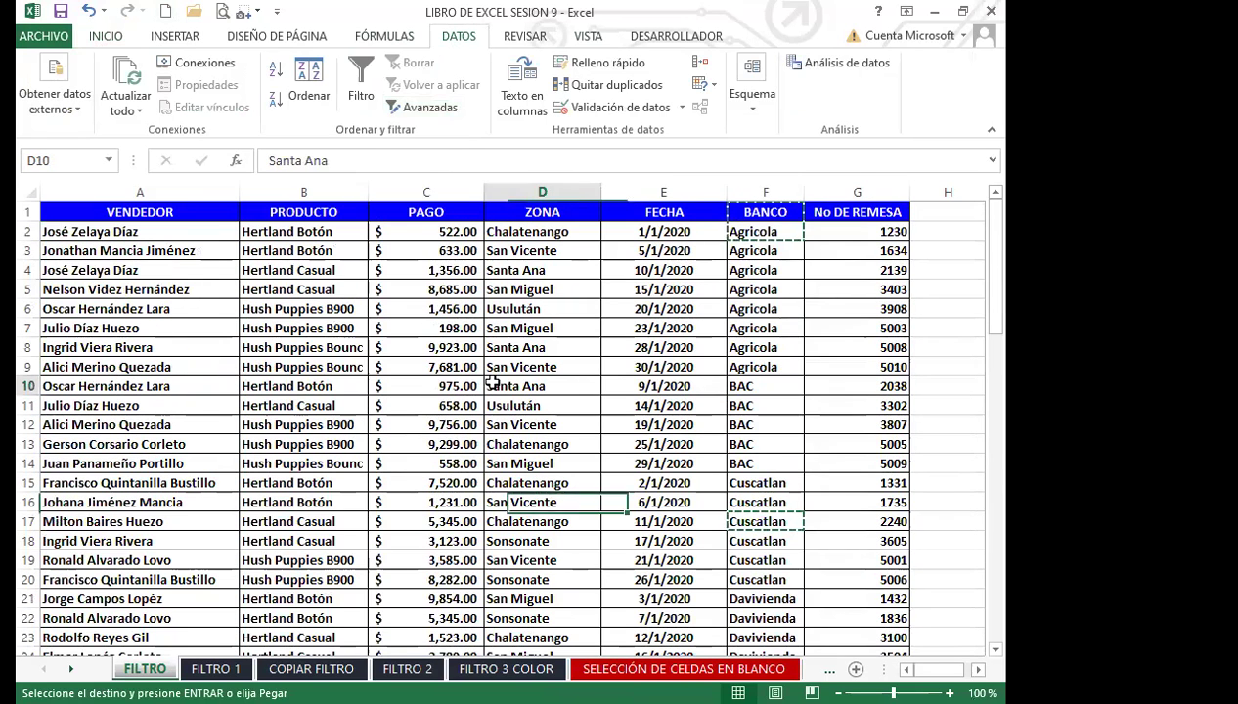
key("Escape")
left_click(432, 363)
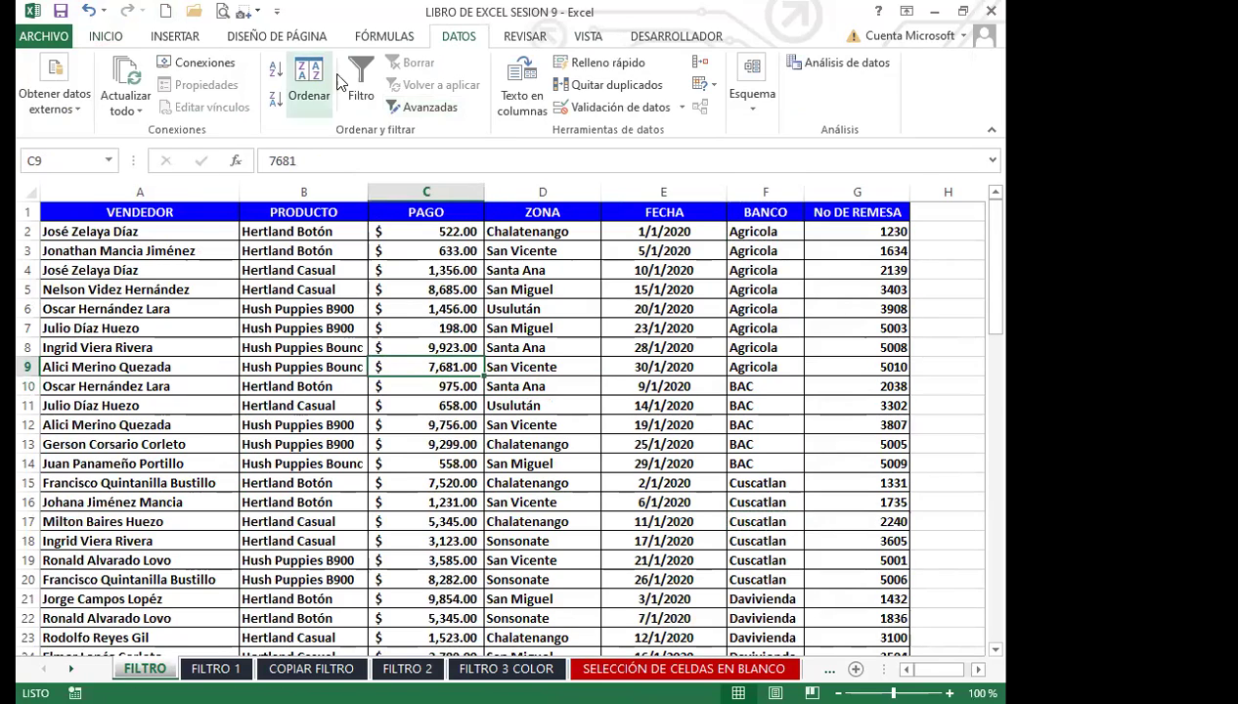
left_click(418, 405)
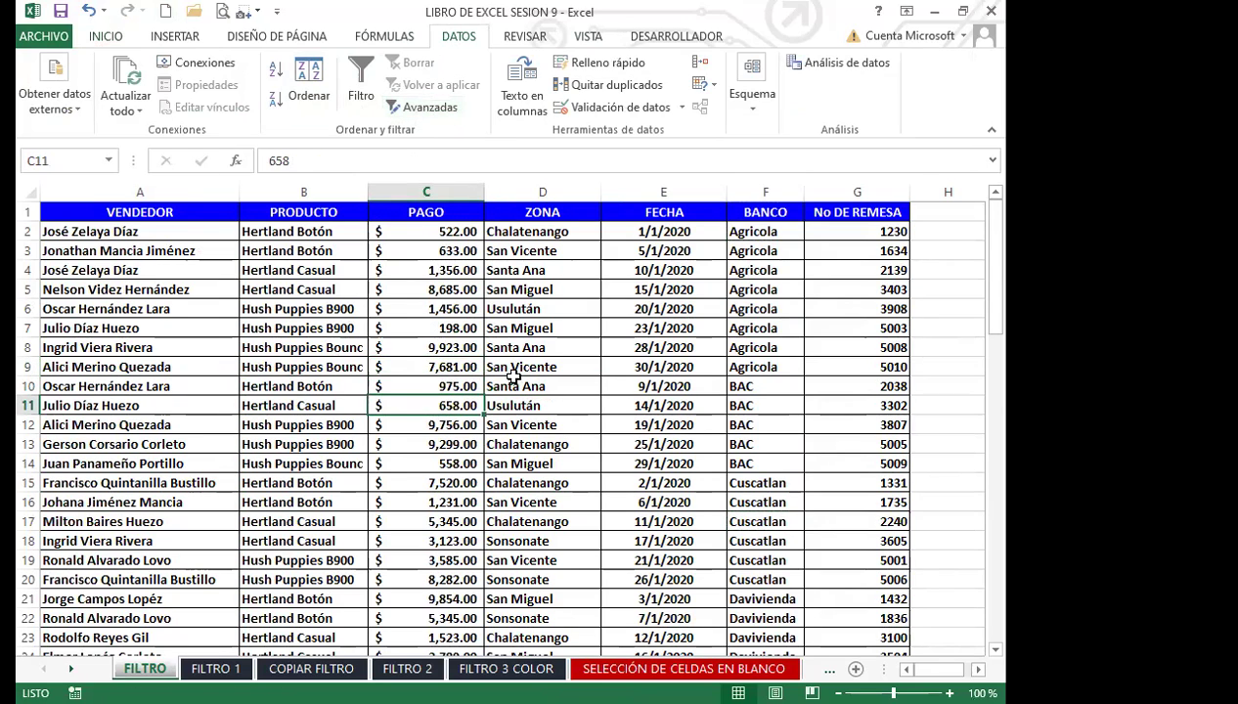
left_click(433, 109)
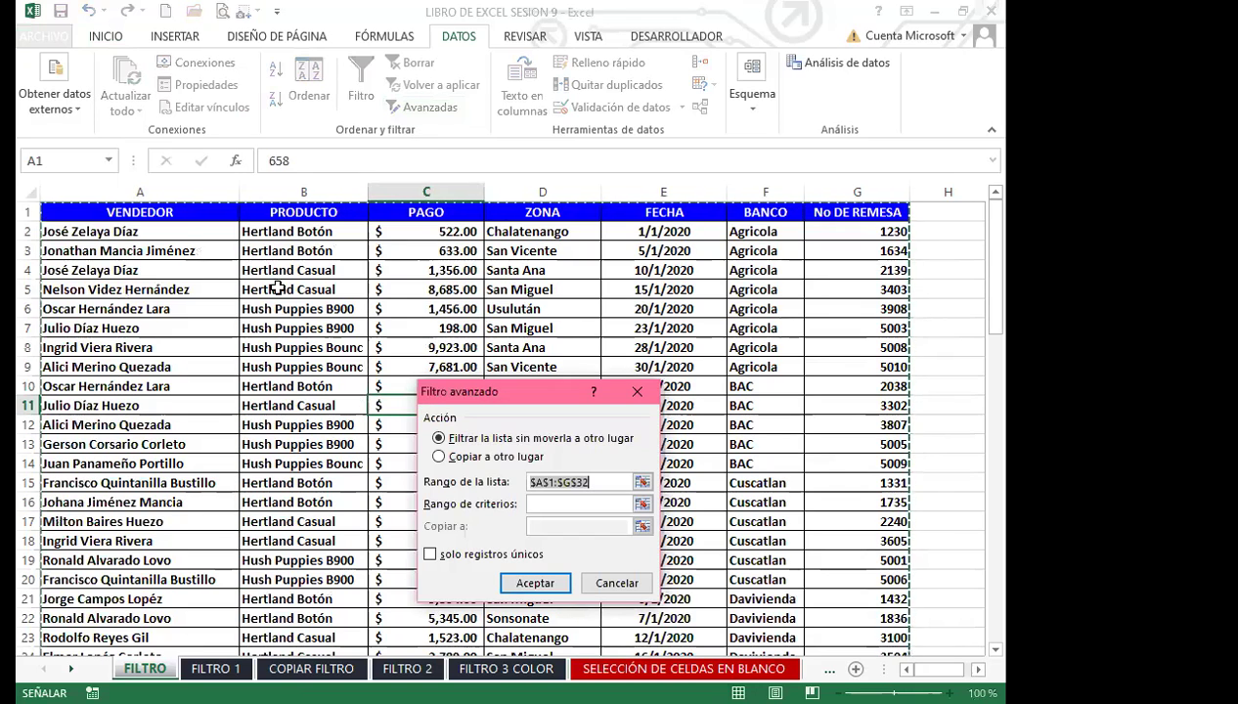
Step: Set the advanced filter to copy to another location and use E37:E39 as the criteria range
scroll(315, 391, "down", 2)
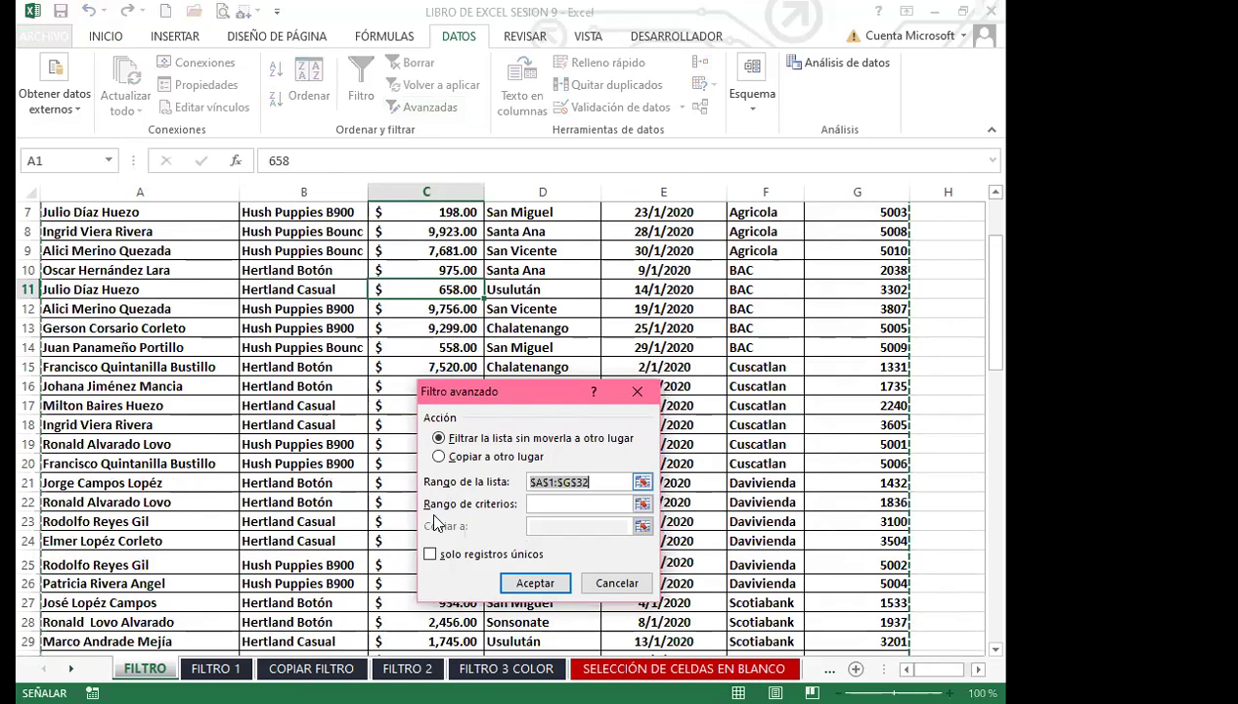
scroll(326, 480, "down", 4)
scroll(323, 430, "up", 6)
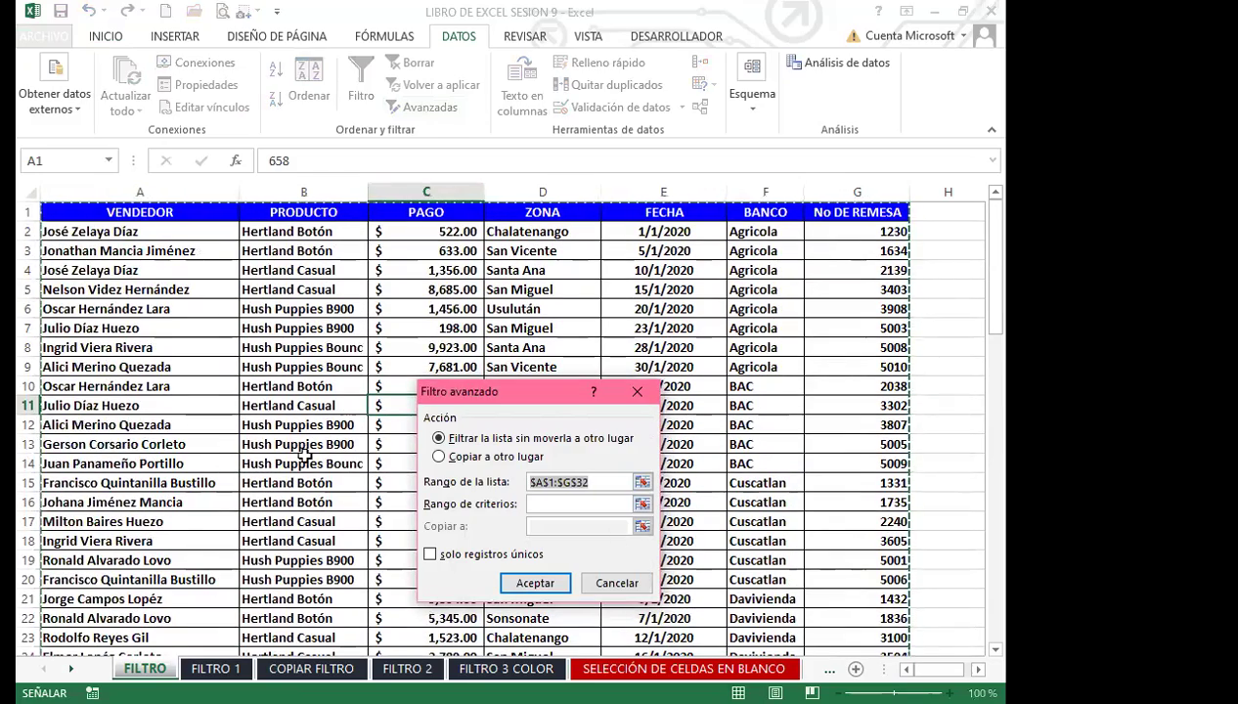
scroll(303, 460, "down", 3)
scroll(309, 478, "down", 6)
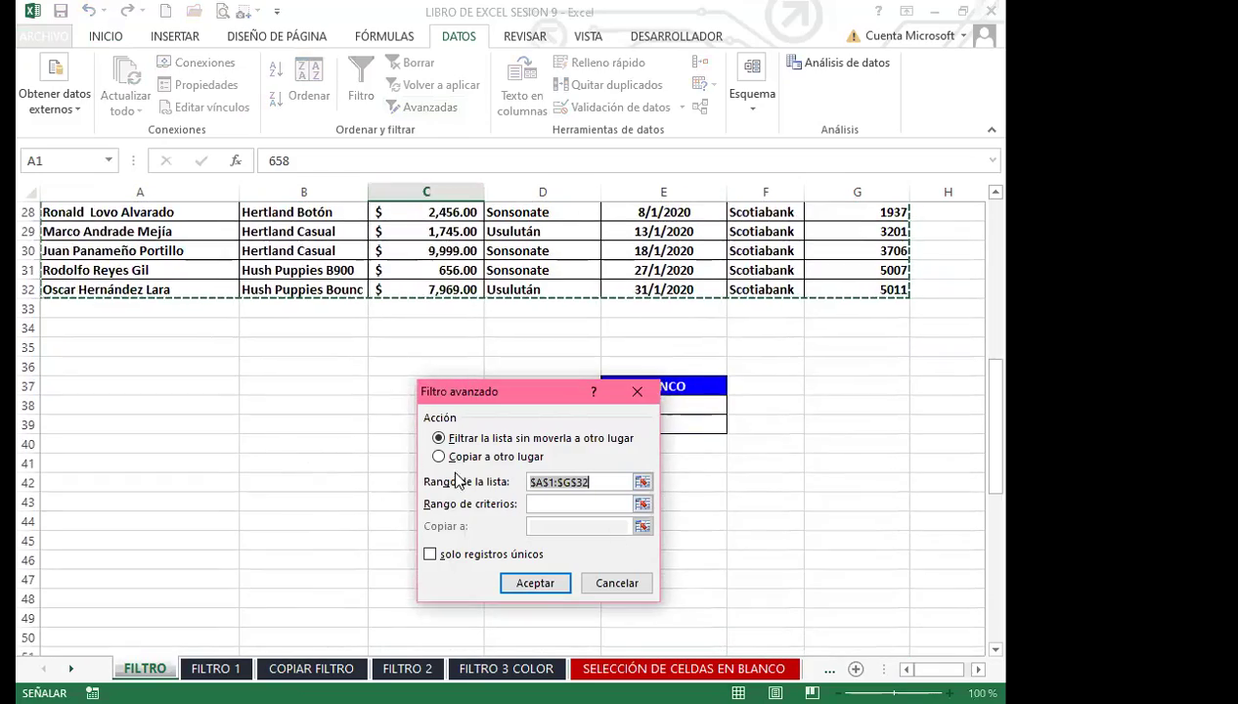
left_click(439, 456)
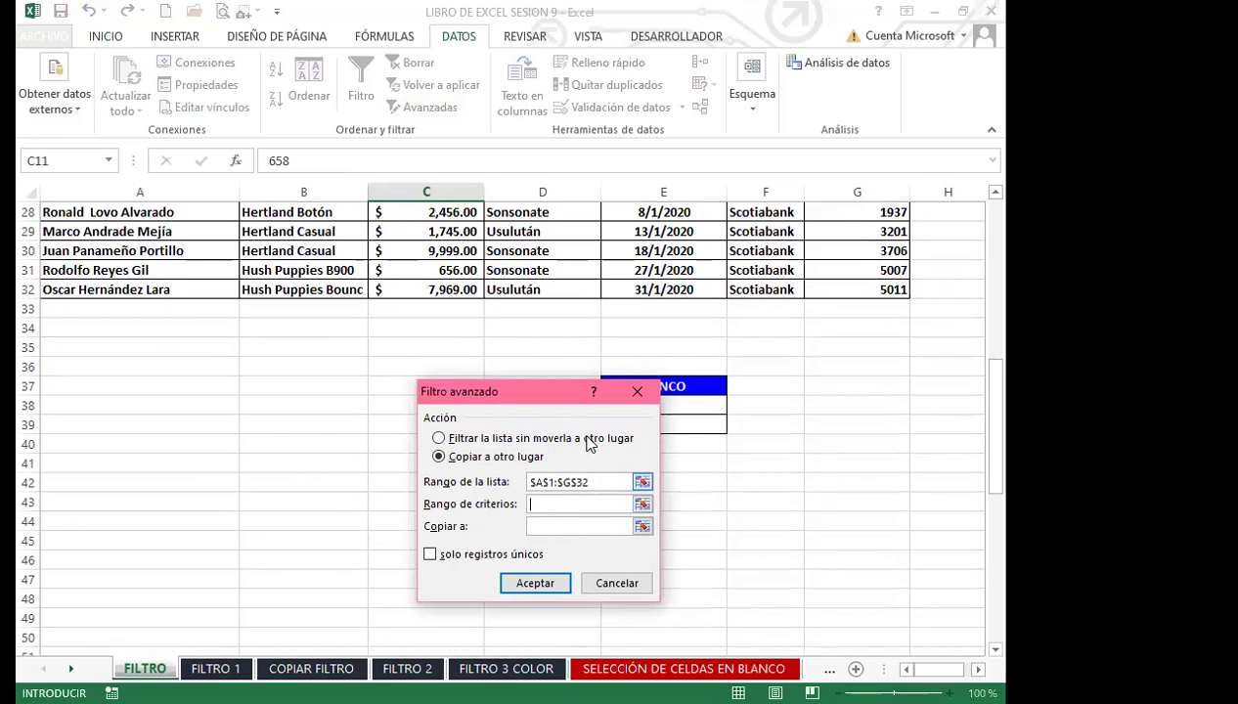
left_click(634, 385)
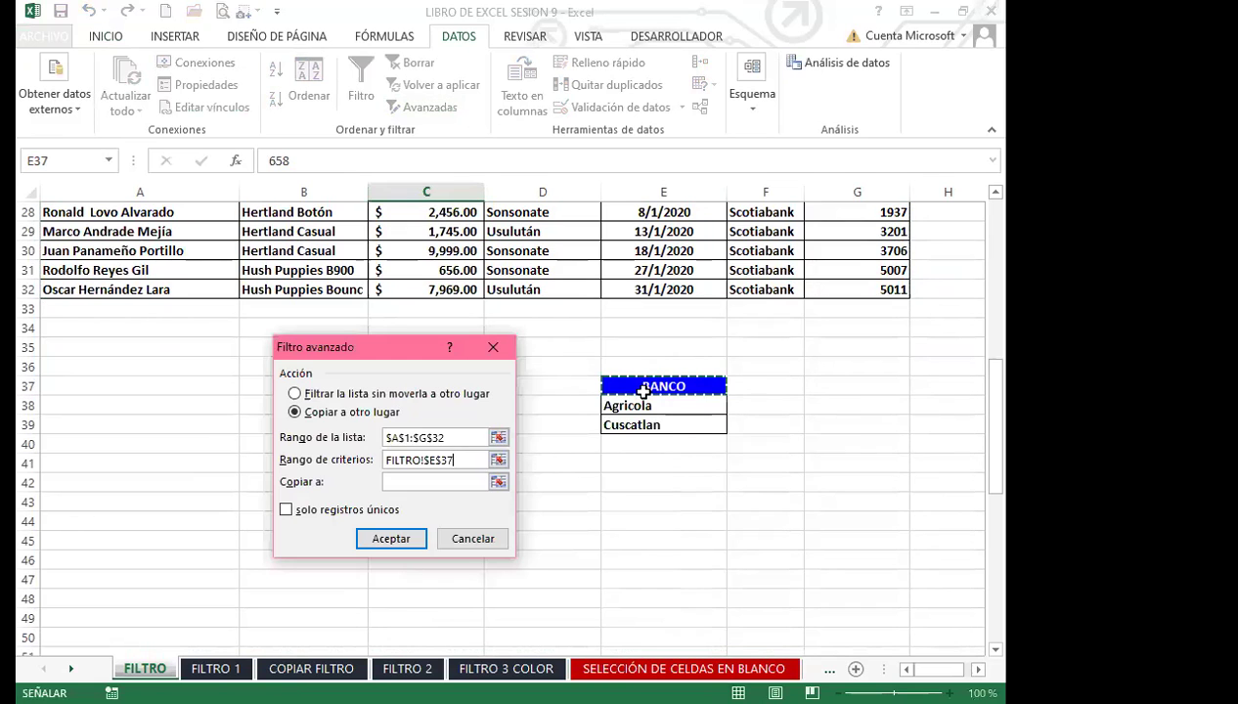
left_click_drag(607, 419, 651, 427)
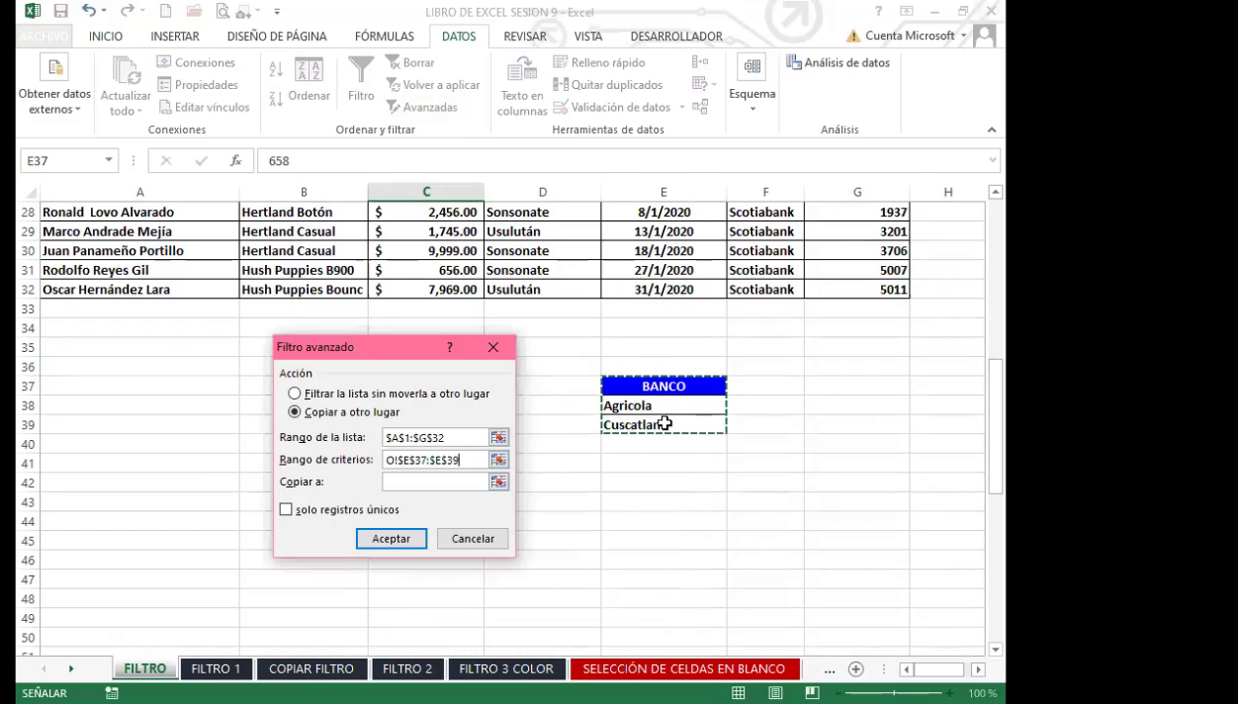
Step: Set A42 as the copy destination and run the advanced filter
left_click(411, 481)
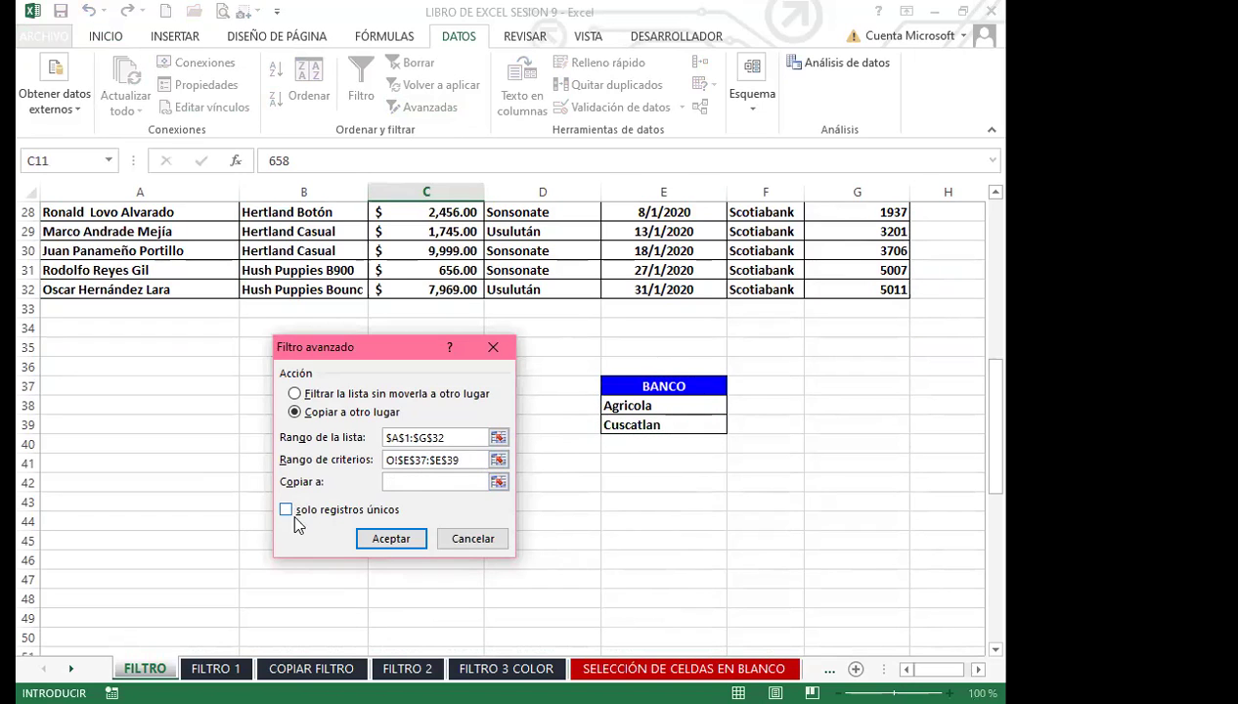
left_click(84, 486)
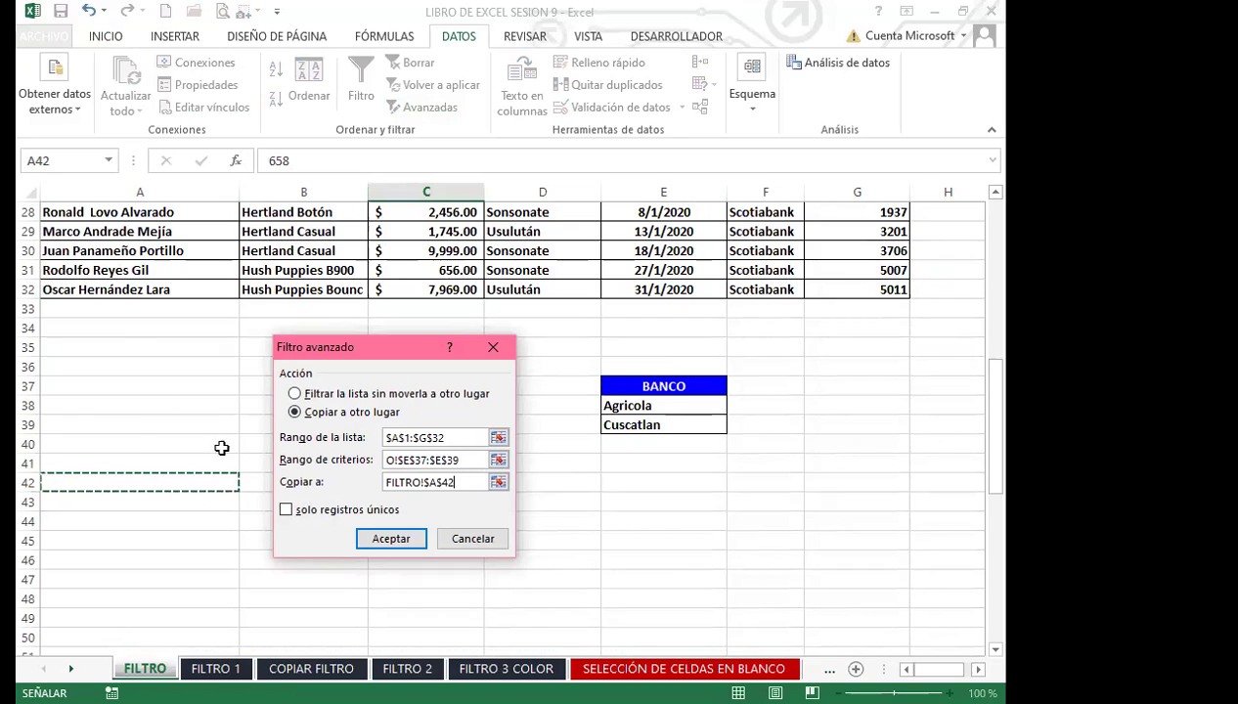
left_click(389, 539)
Step: Examine the extracted records below row 42, checking the headers and the BANCO column
scroll(439, 494, "down", 6)
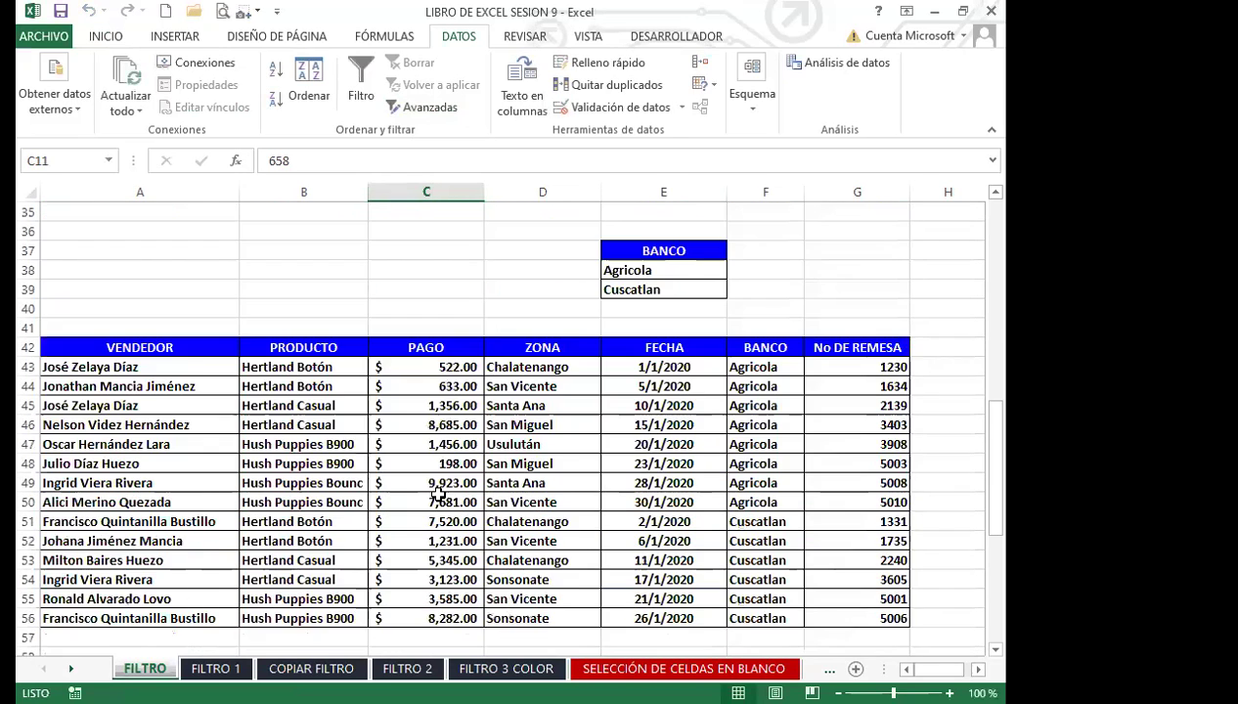
scroll(442, 491, "down", 2)
left_click(612, 583)
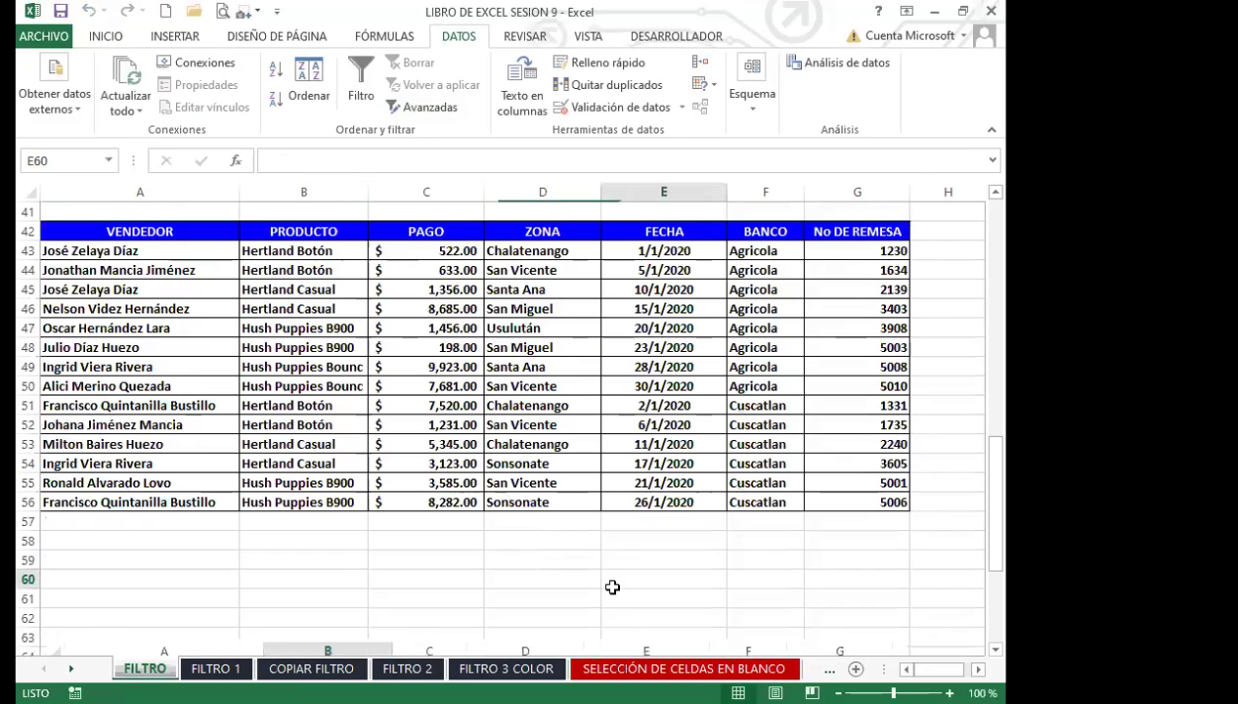
left_click(380, 237)
left_click(255, 233)
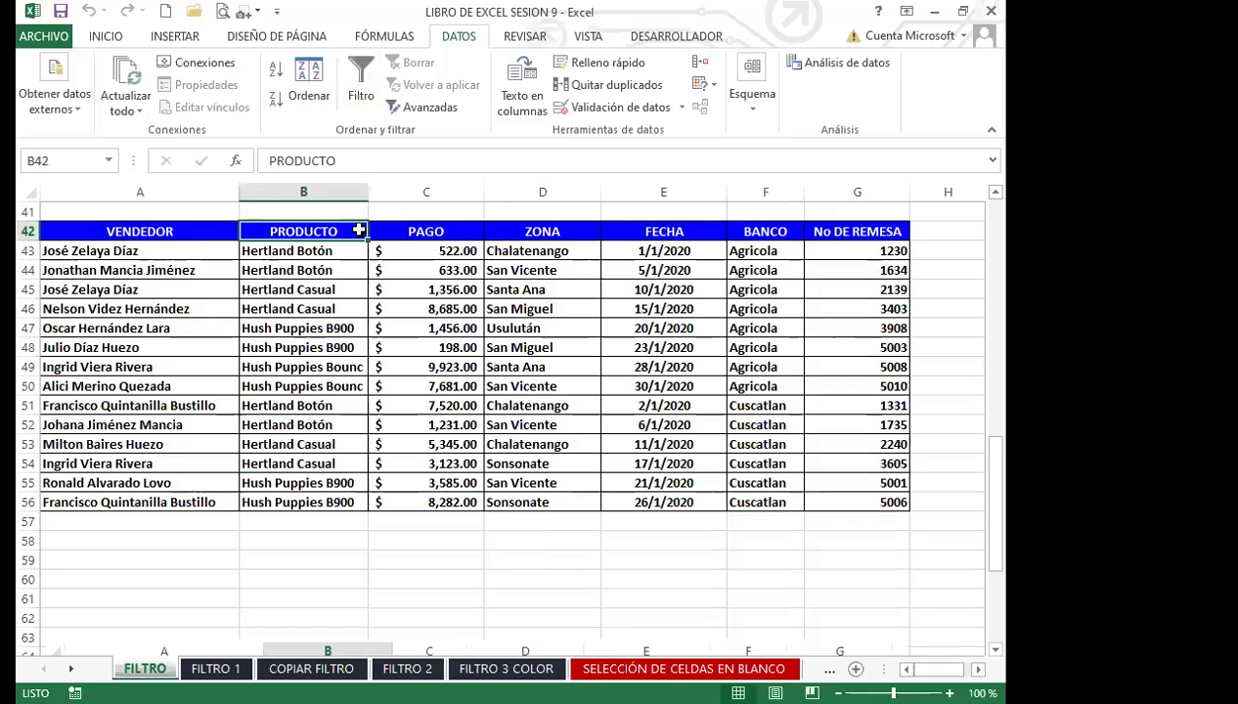
left_click(423, 327)
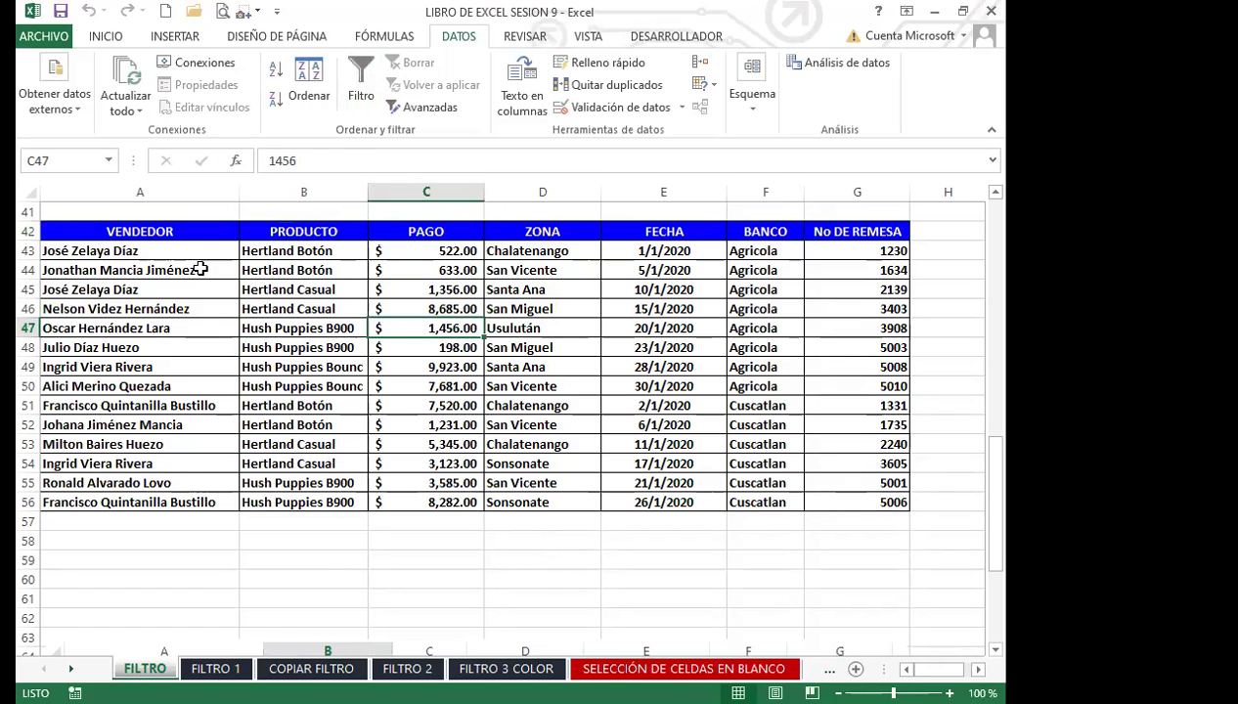
left_click(30, 231)
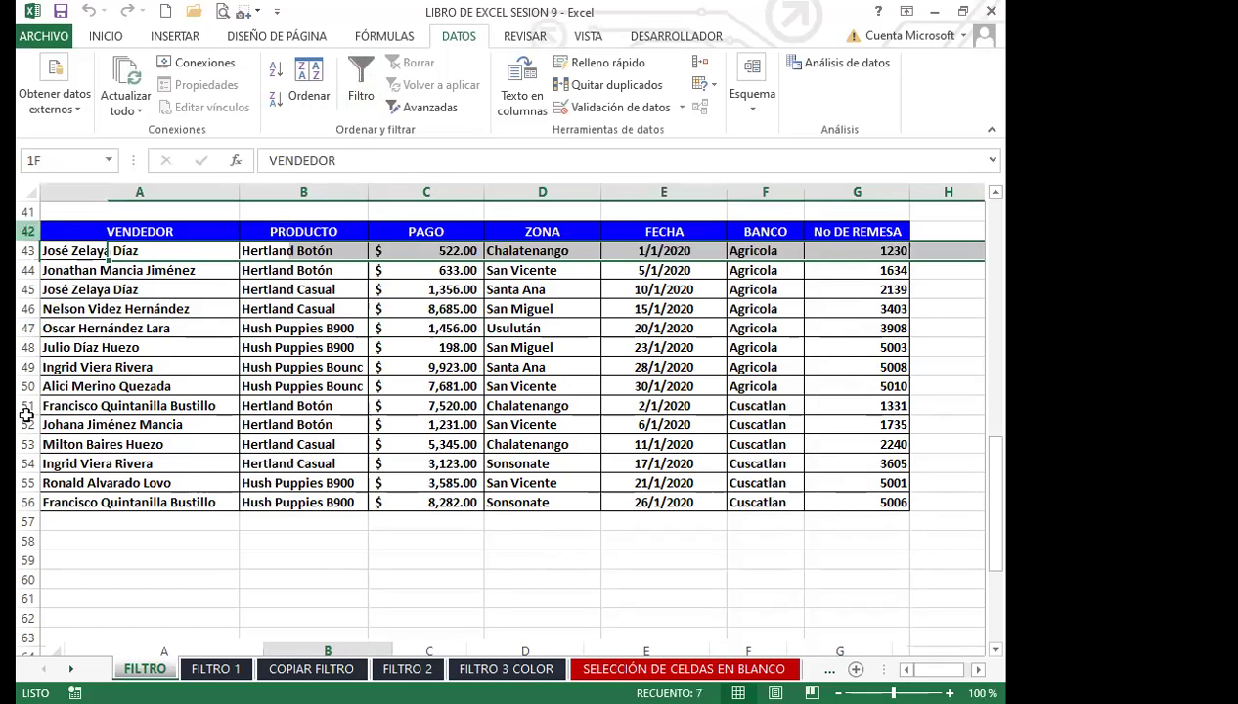
left_click(468, 478)
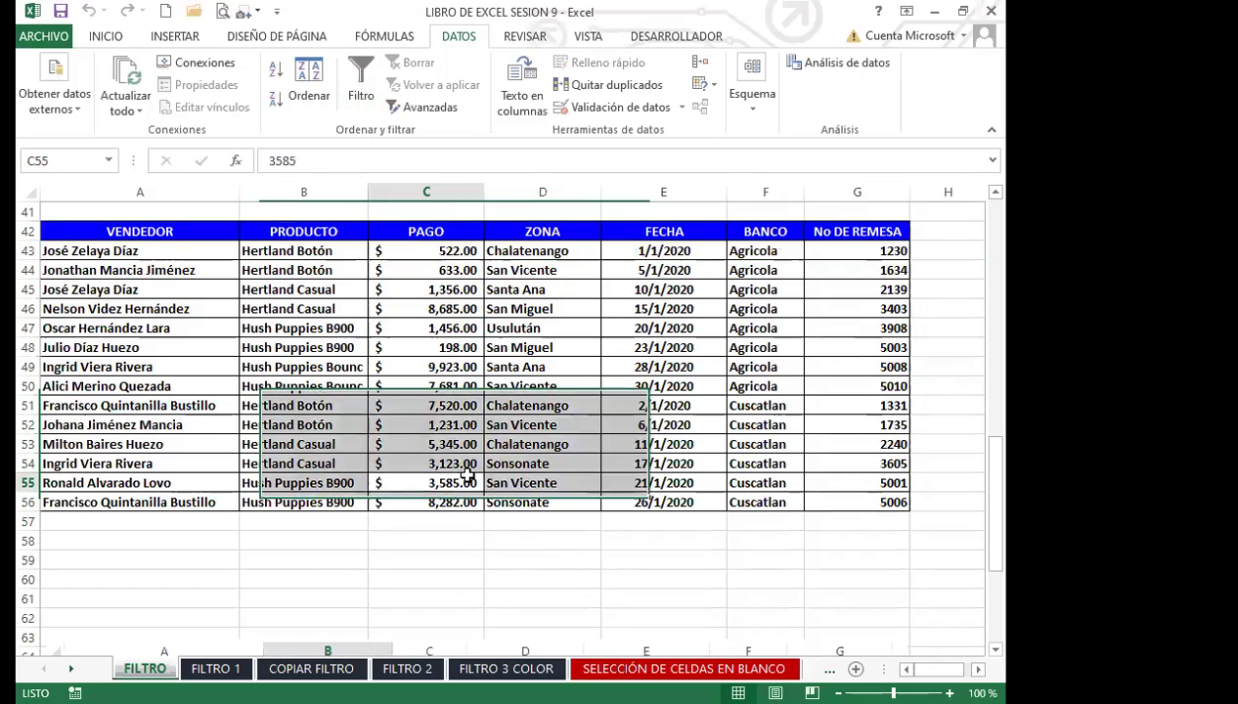
left_click(768, 231)
Step: Open the Advanced Filter again from cell D24 inside the original sales table
scroll(758, 447, "up", 3)
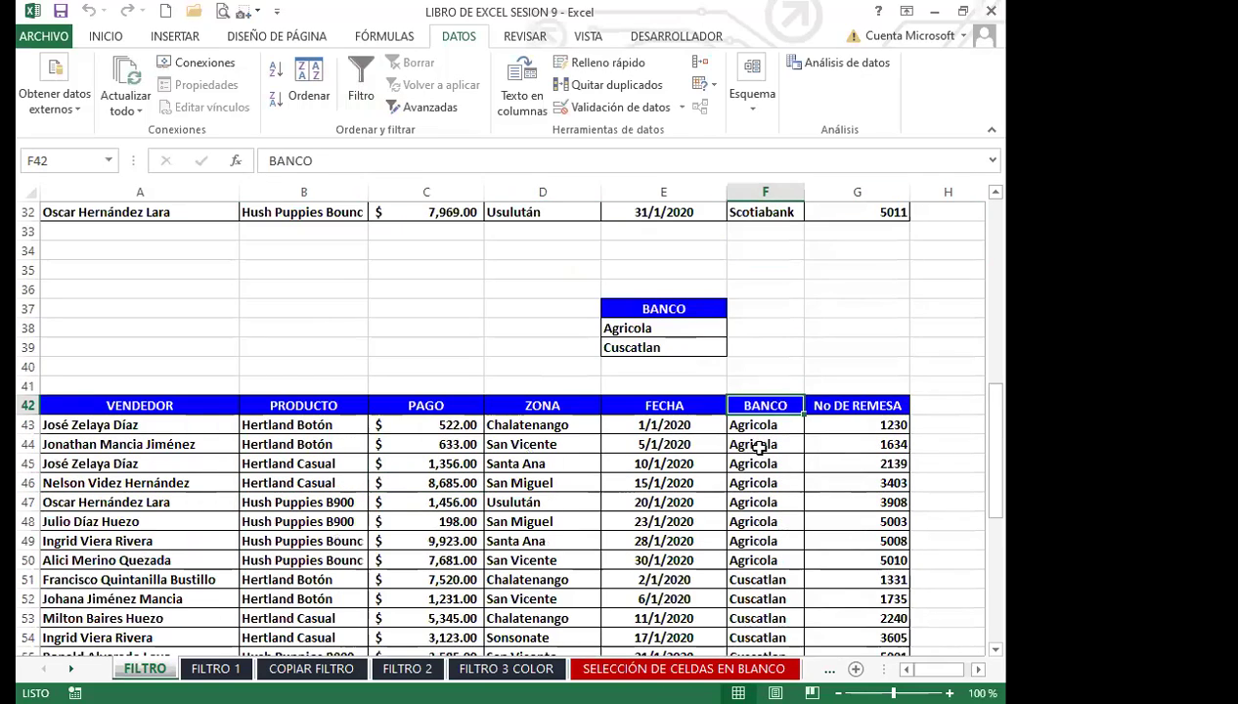
left_click(560, 501)
scroll(646, 474, "up", 5)
left_click(508, 347)
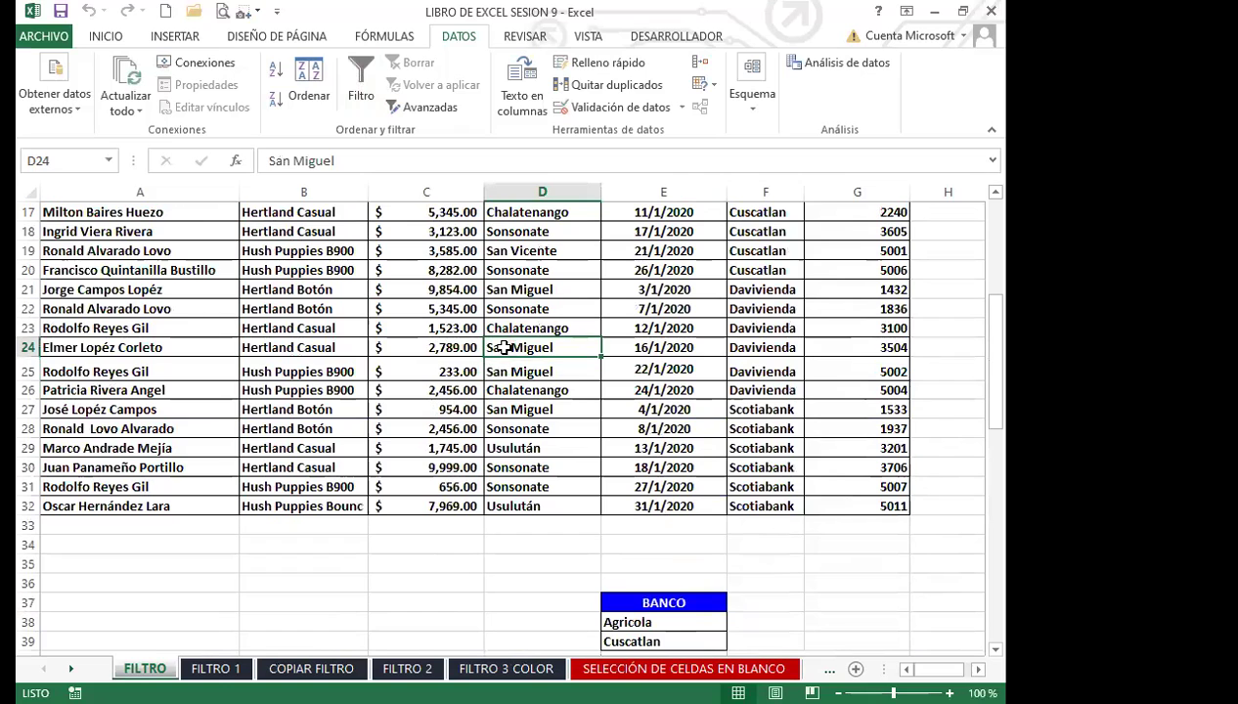
left_click(421, 107)
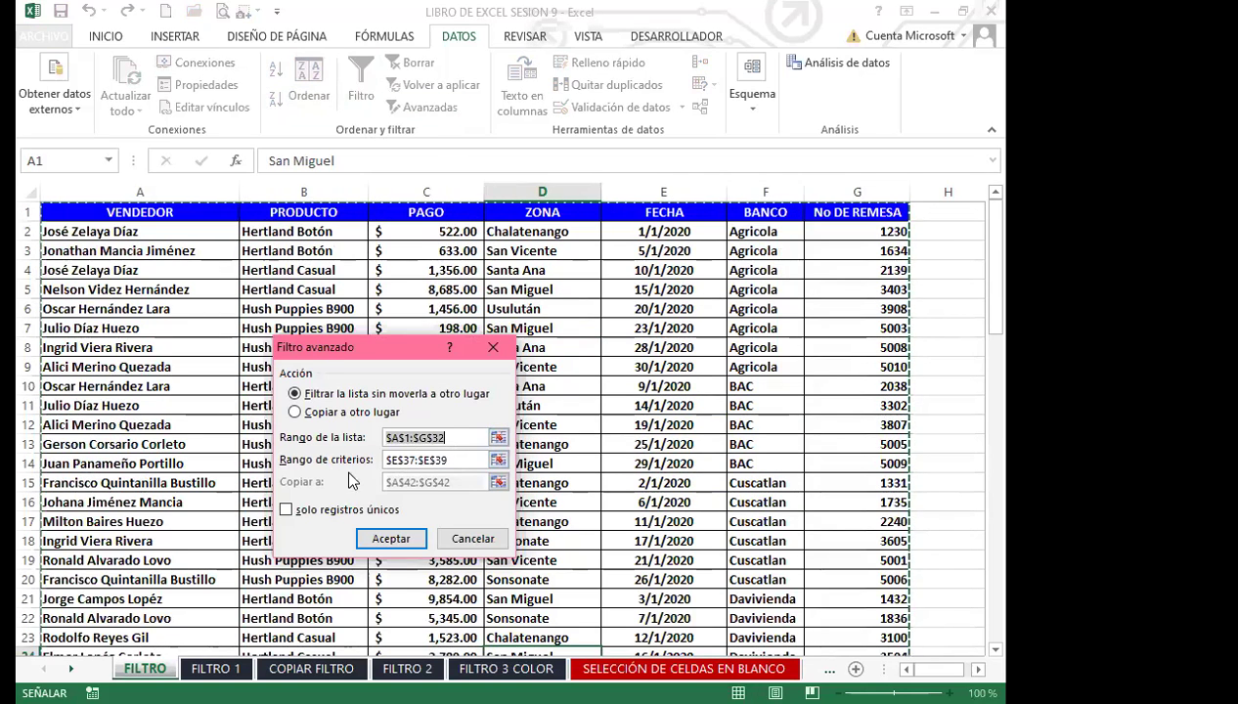
Step: Filter the sales list in place using the BANCO criteria range E37:E39
left_click(459, 460)
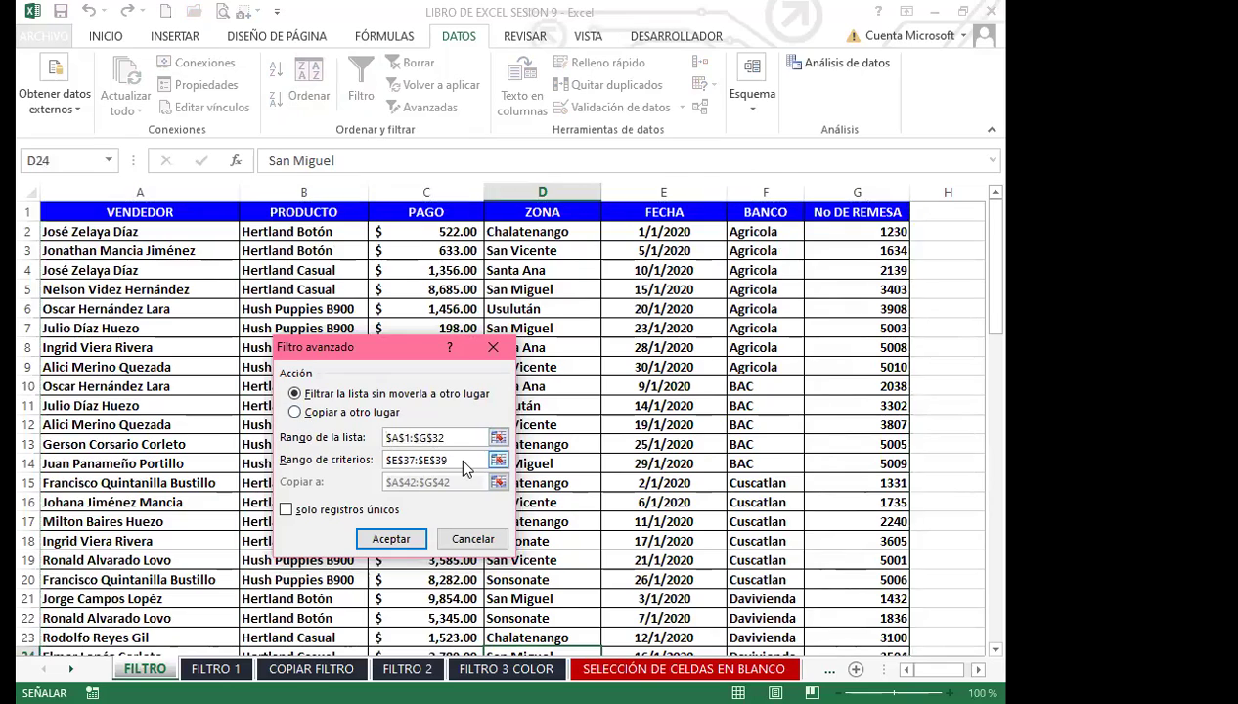
left_click_drag(431, 460, 350, 457)
scroll(642, 552, "down", 1)
left_click(664, 548)
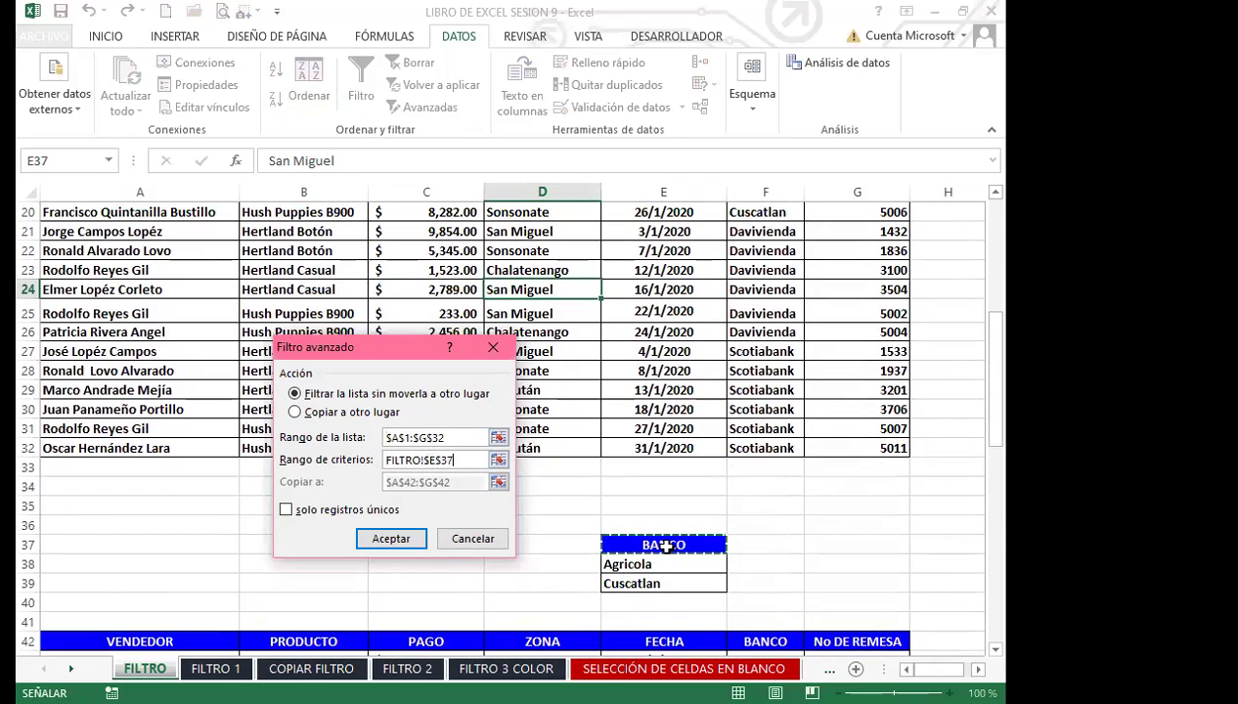
left_click_drag(623, 564, 630, 583)
left_click(396, 539)
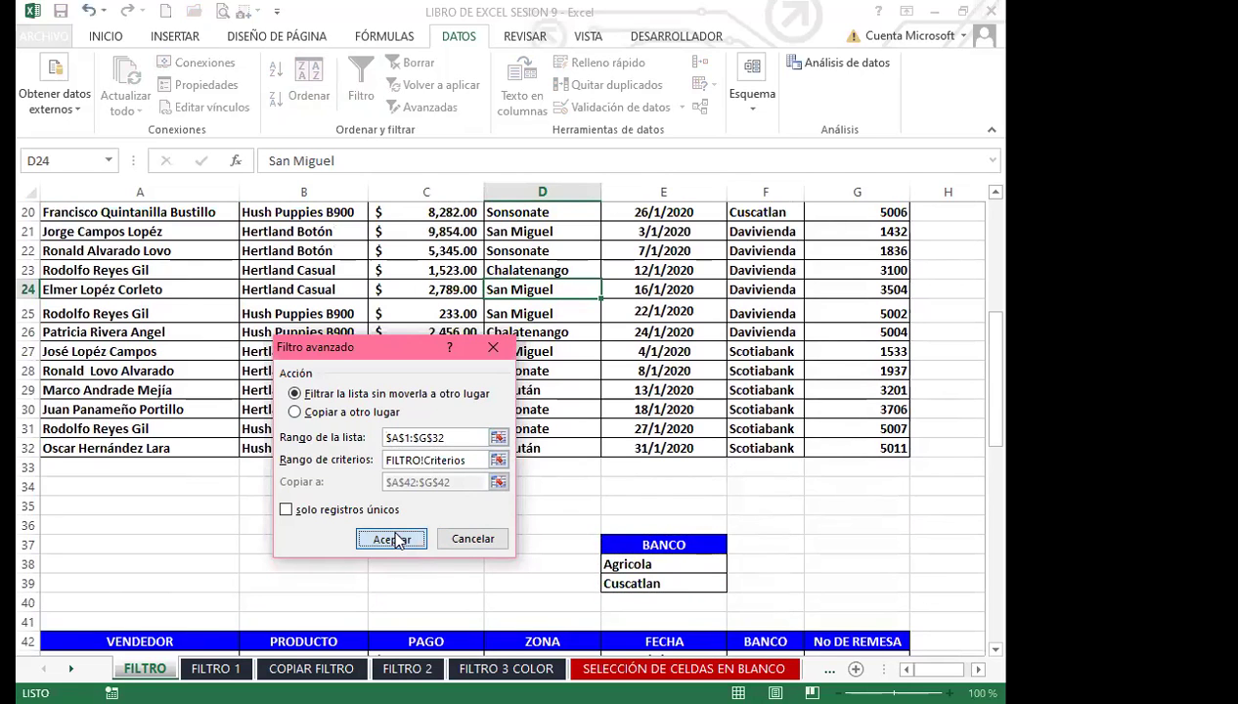
Step: Examine the filtered sales list, the extracted copy below it, and the BANCO criteria range with the empty cells beside it
scroll(478, 398, "up", 5)
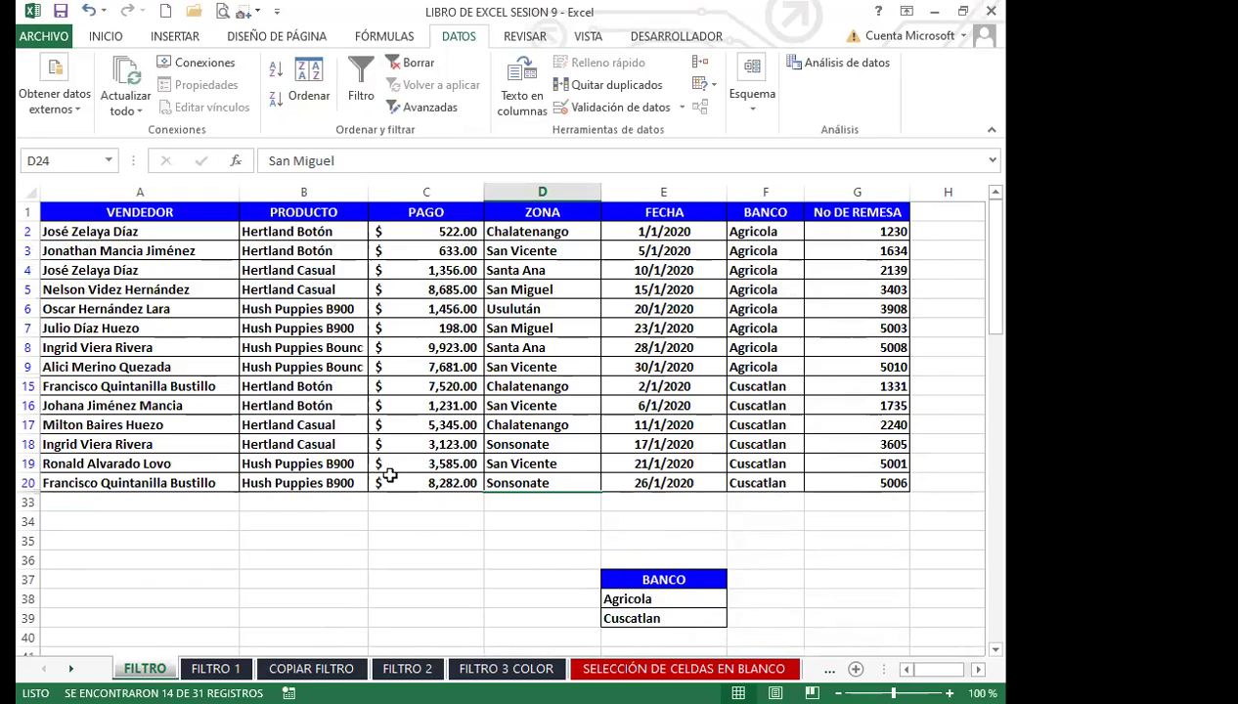
left_click(461, 466)
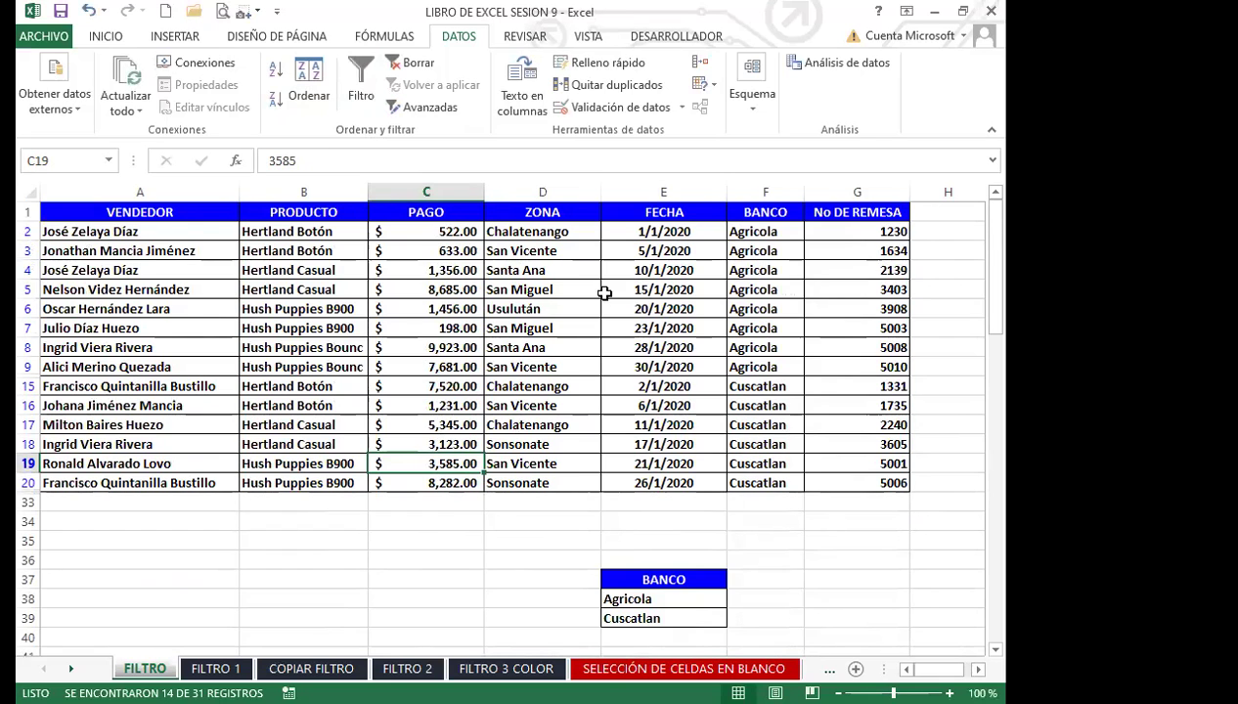
scroll(479, 423, "down", 1)
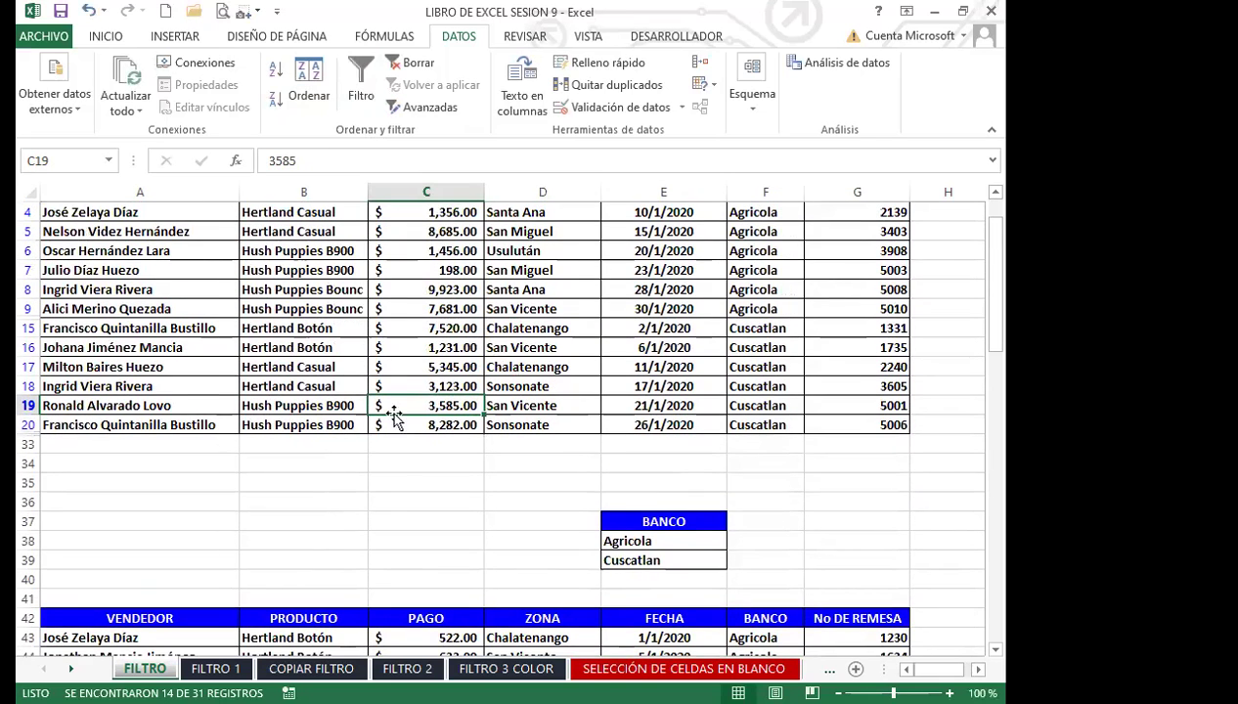
scroll(533, 326, "down", 5)
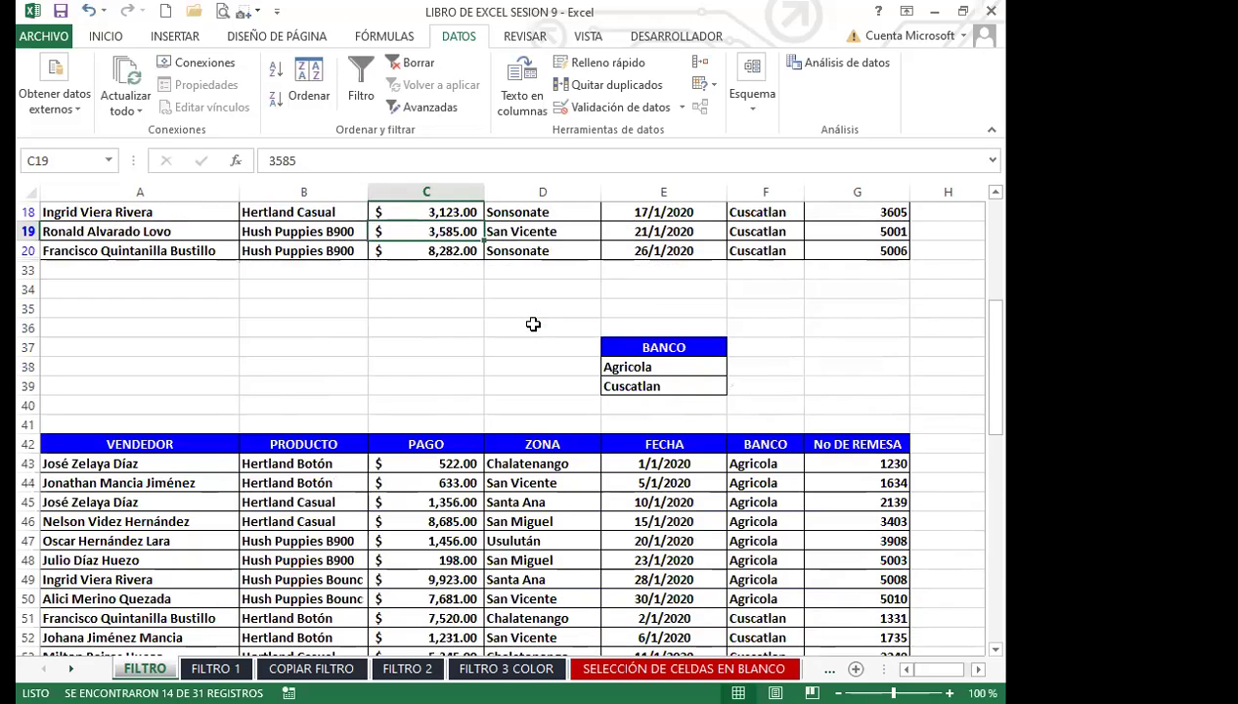
left_click(511, 421)
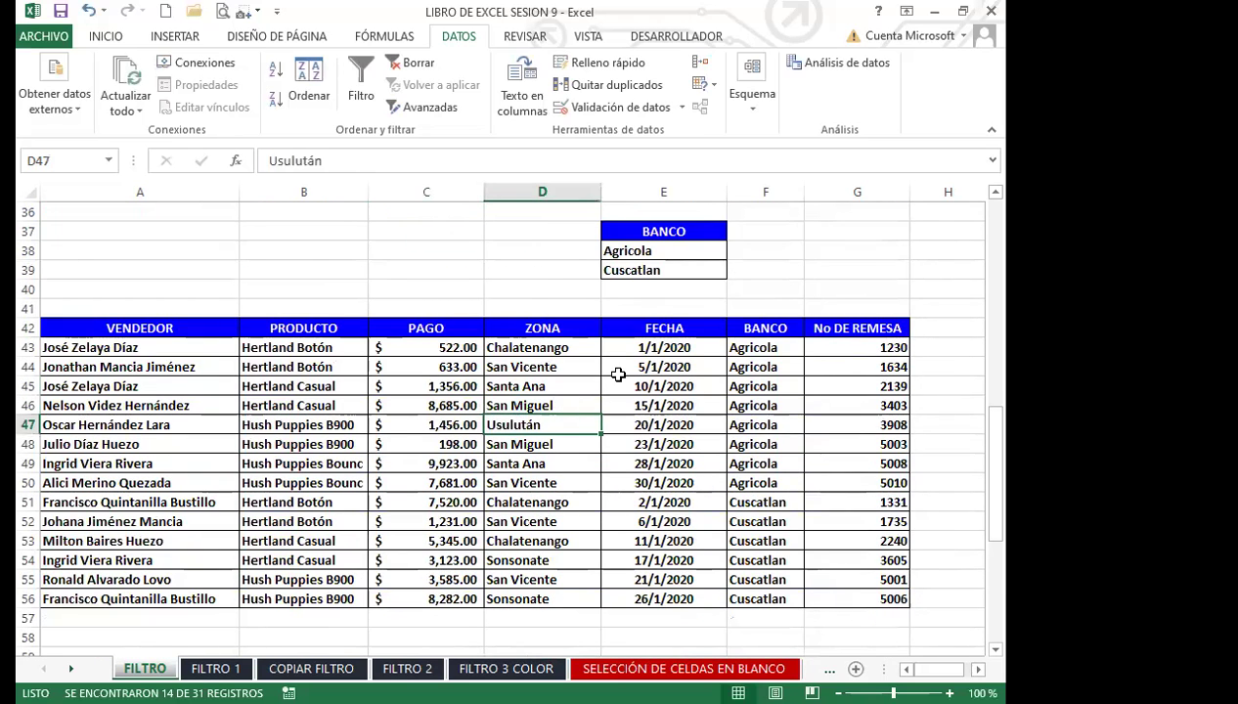
left_click_drag(673, 237, 652, 272)
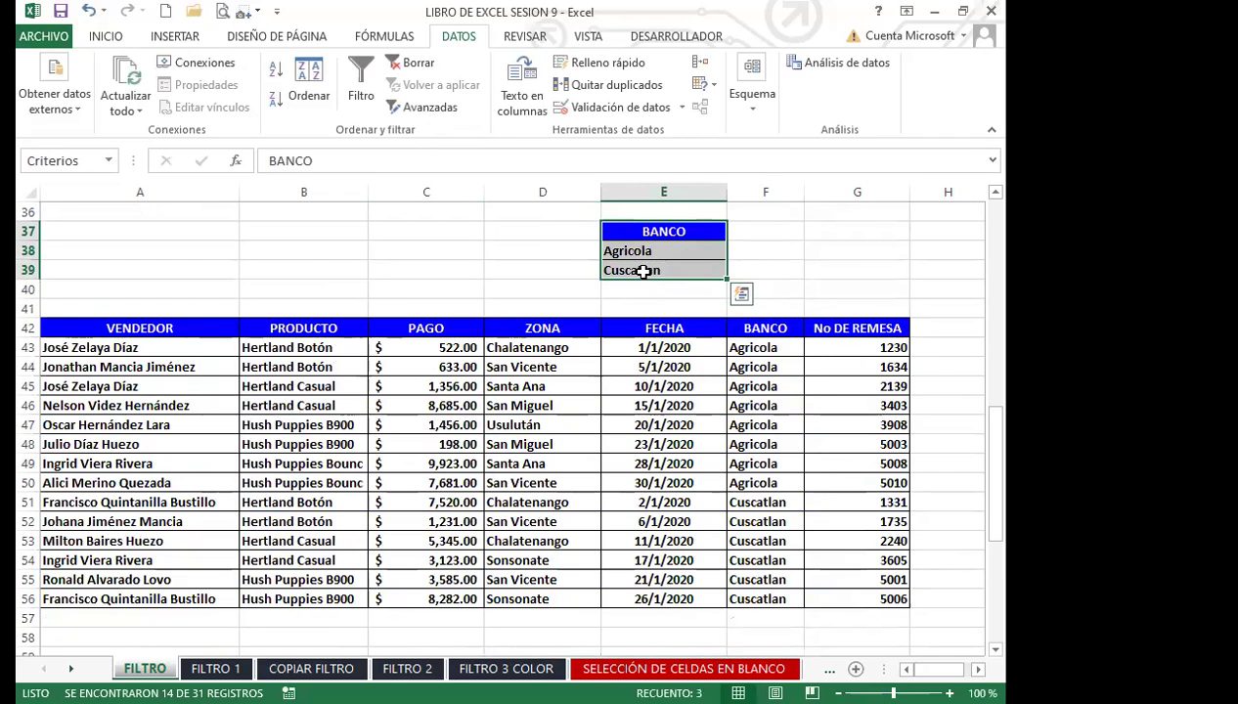
left_click(507, 240)
left_click_drag(508, 240, 497, 265)
left_click_drag(442, 235, 430, 266)
left_click_drag(331, 236, 332, 271)
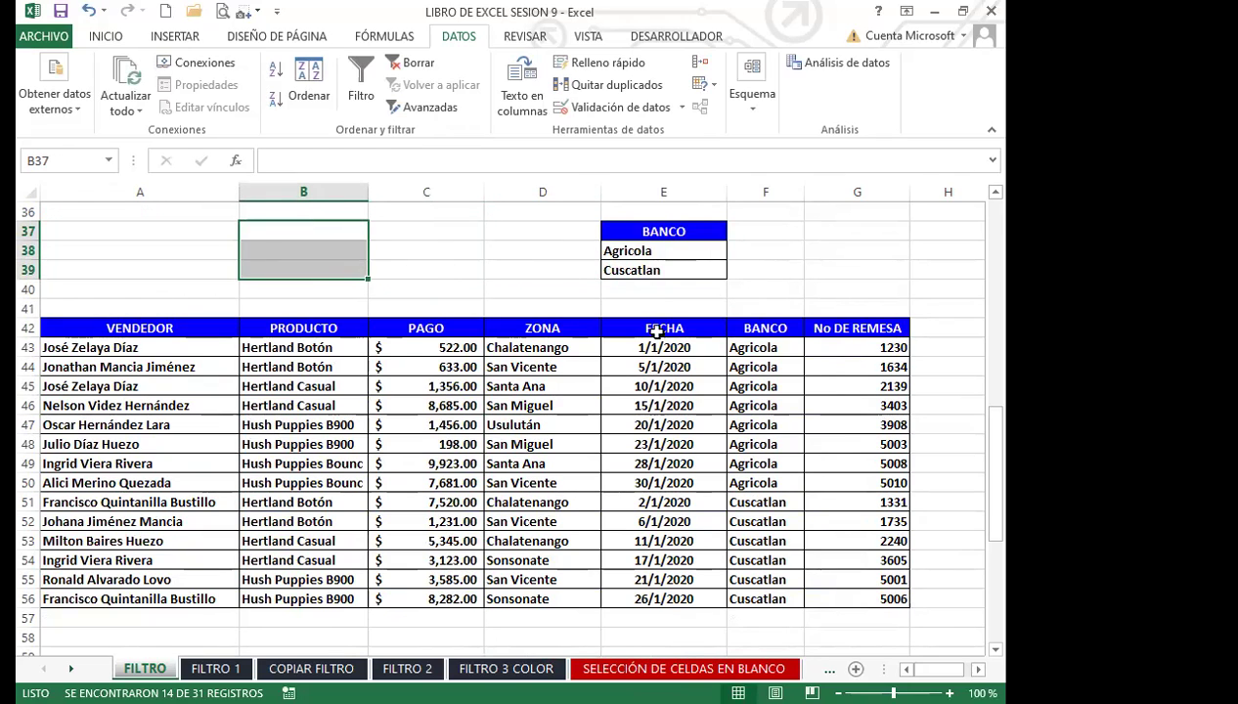
Step: Examine the extracted records from row 43 down against the bank names in the criteria range
left_click(573, 426)
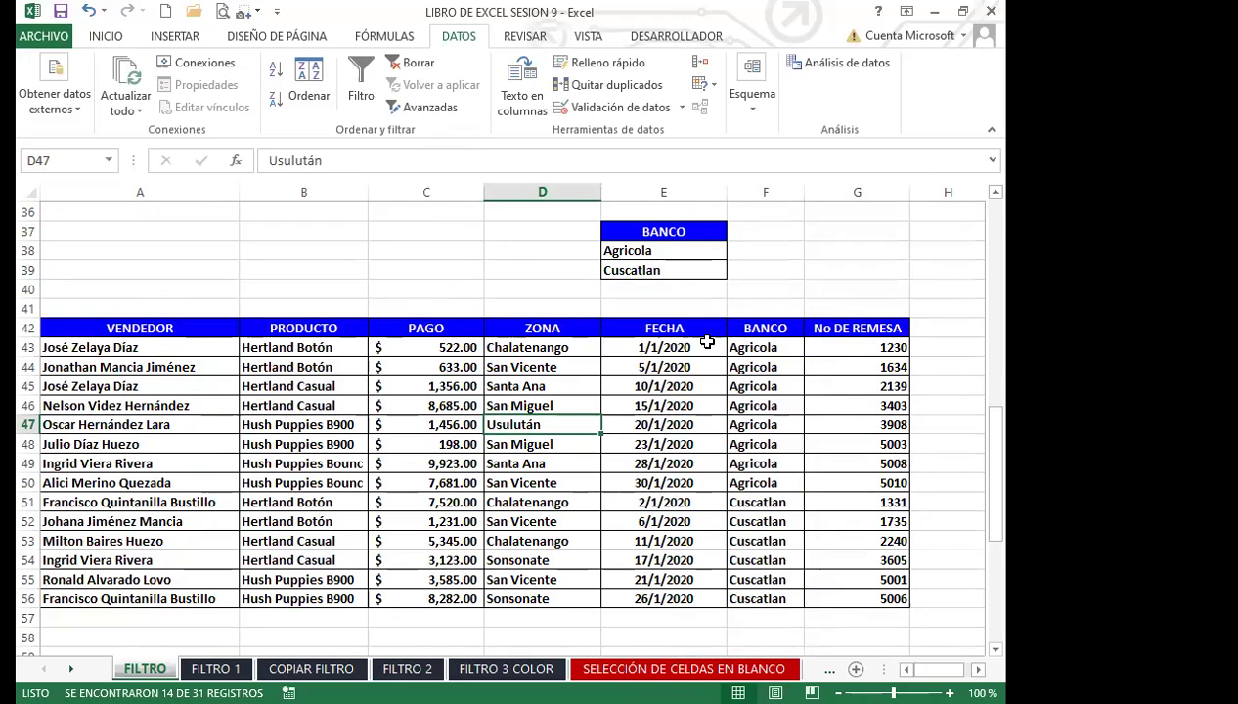
left_click(832, 342)
left_click(637, 364)
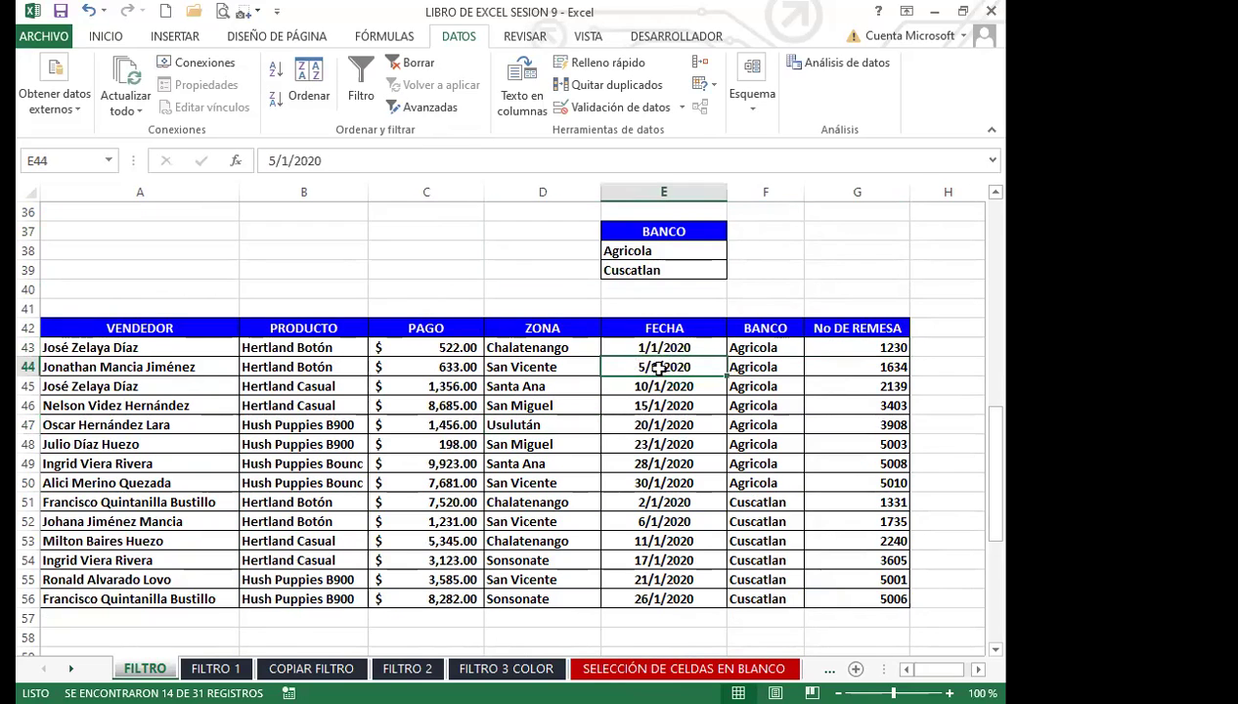
left_click(434, 349)
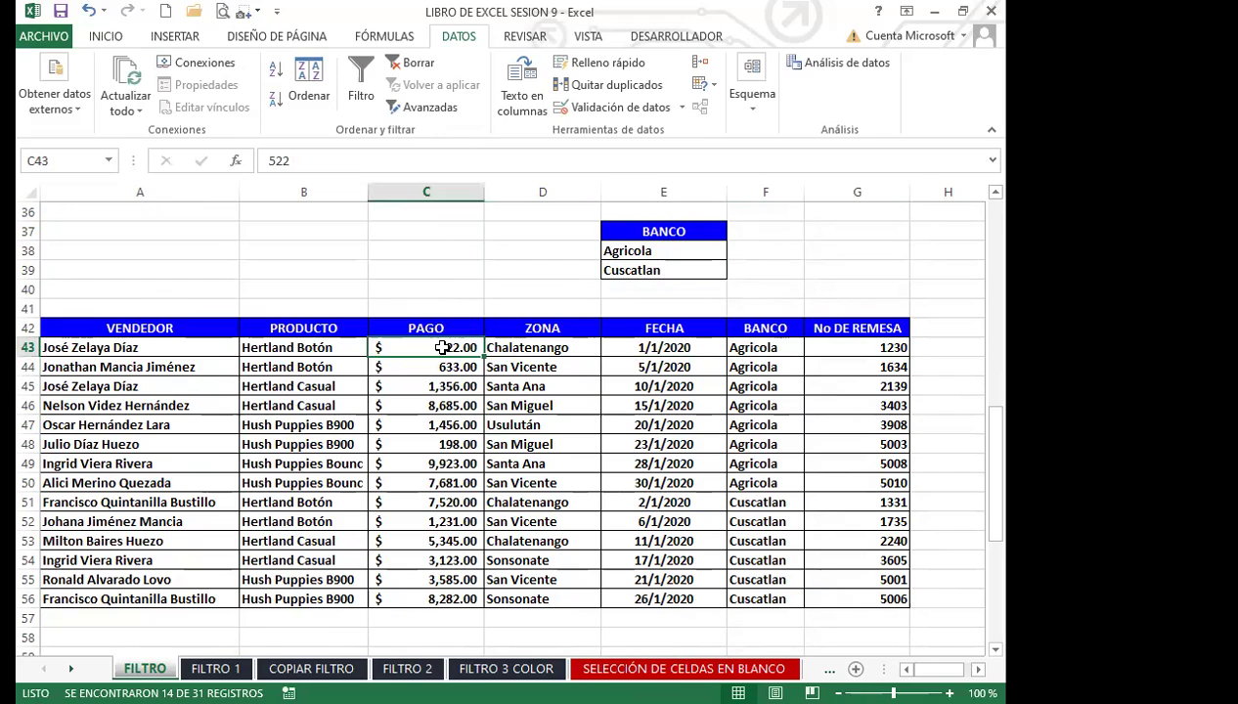
left_click(553, 349)
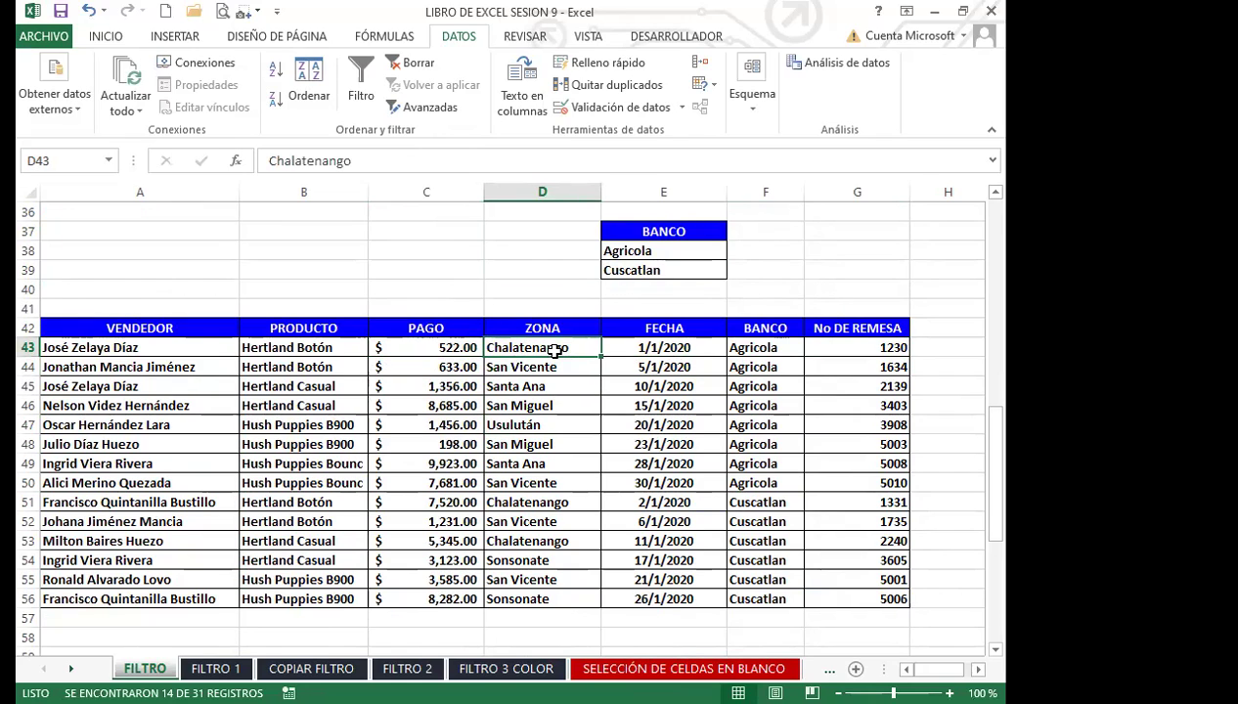
left_click(706, 250)
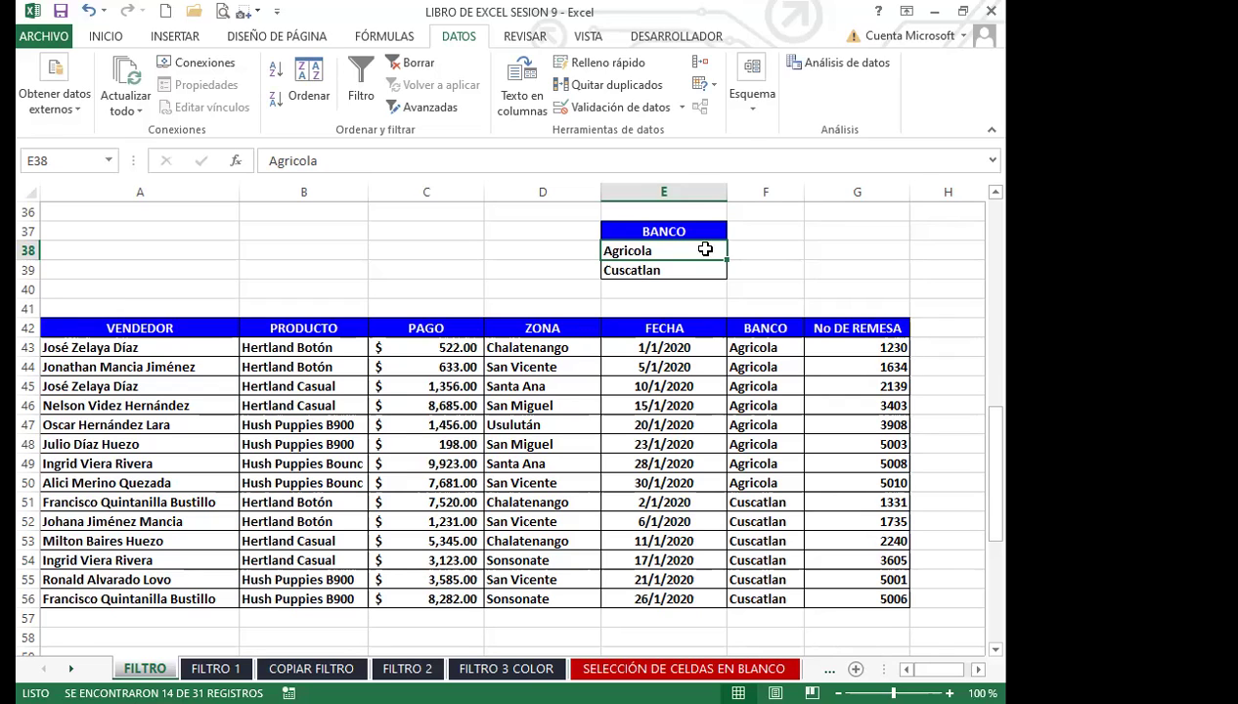
left_click(409, 403)
scroll(389, 456, "down", 3)
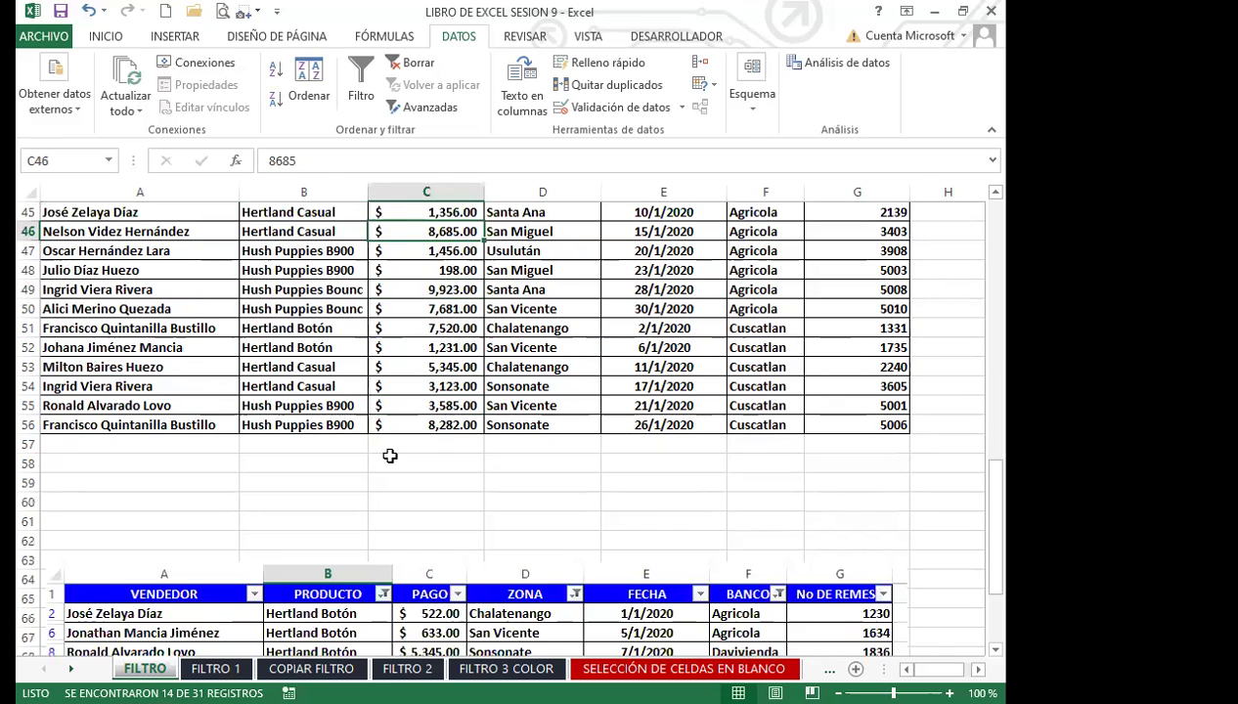
scroll(494, 456, "down", 3)
scroll(465, 409, "up", 7)
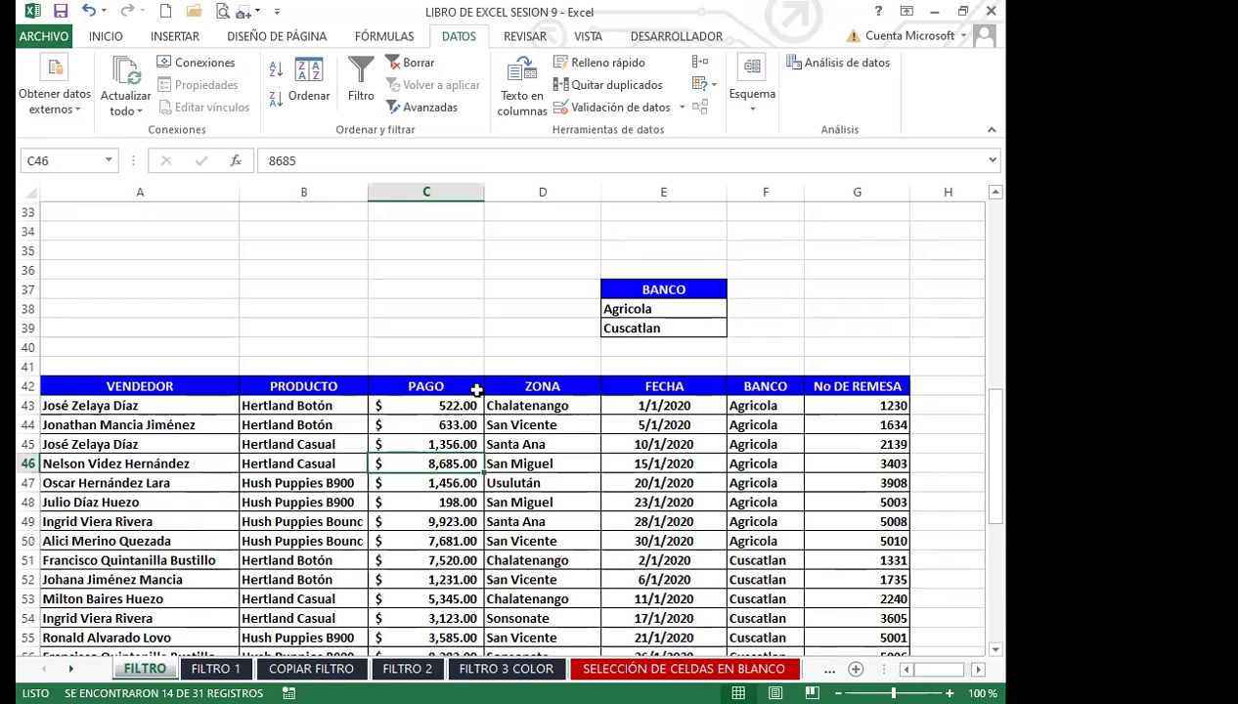
left_click(497, 399)
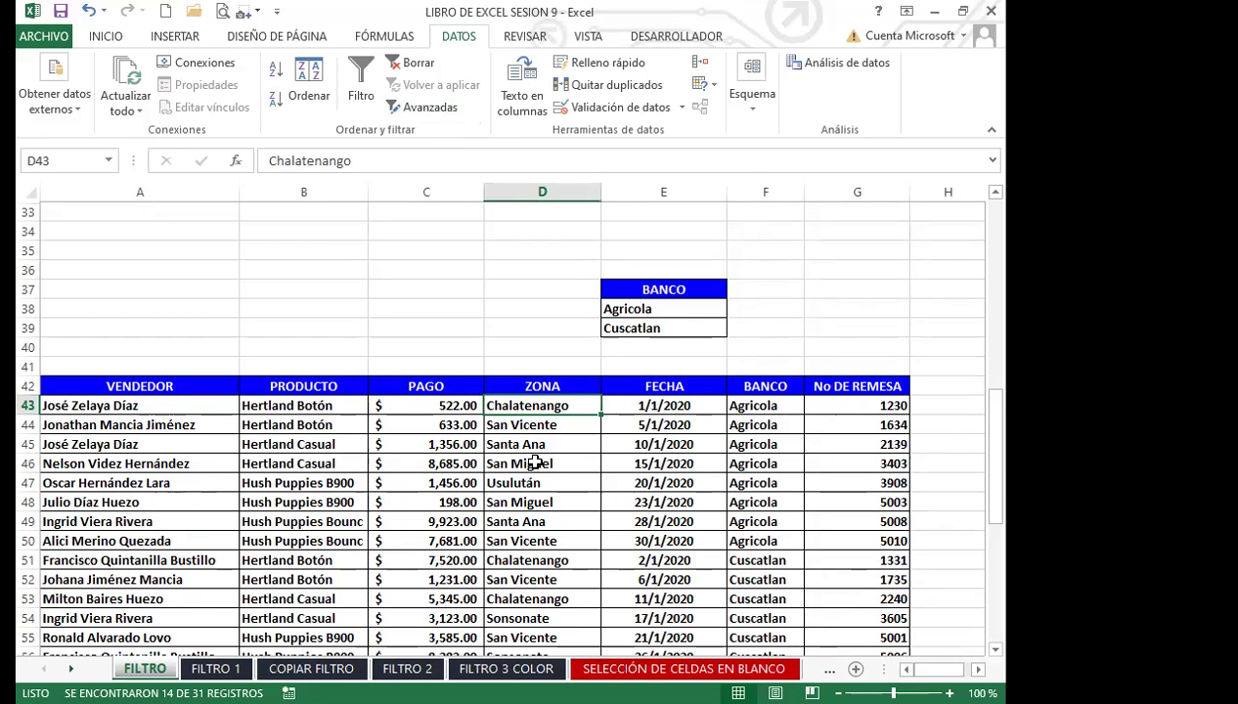
left_click(427, 478)
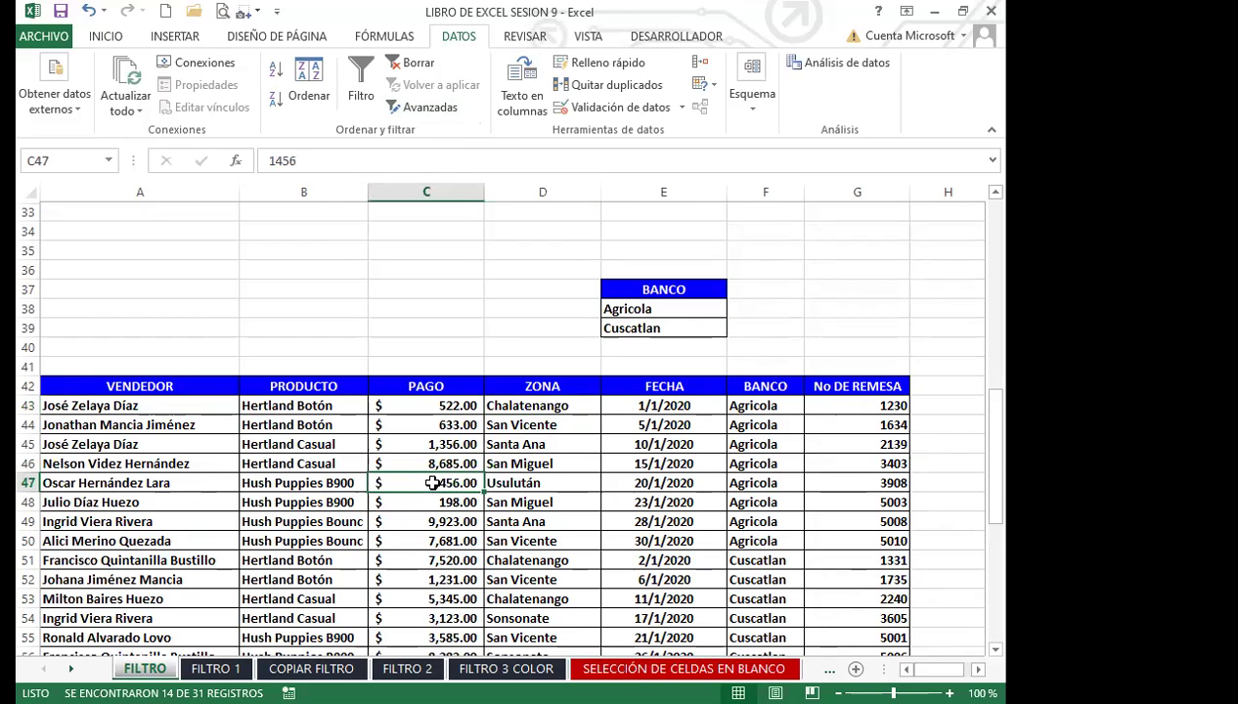
Step: Review the visible rows of the filtered sales table at the sheet's start and check them against criteria E37:E39
scroll(354, 475, "up", 5)
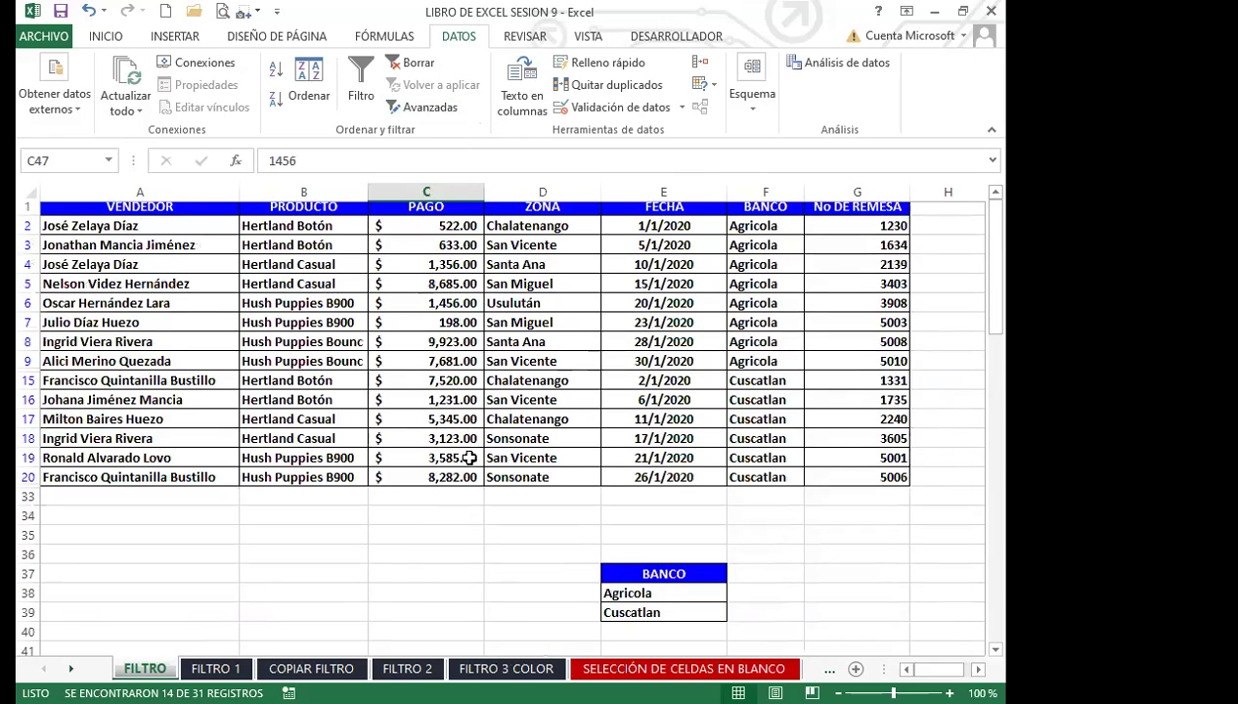
left_click(456, 365)
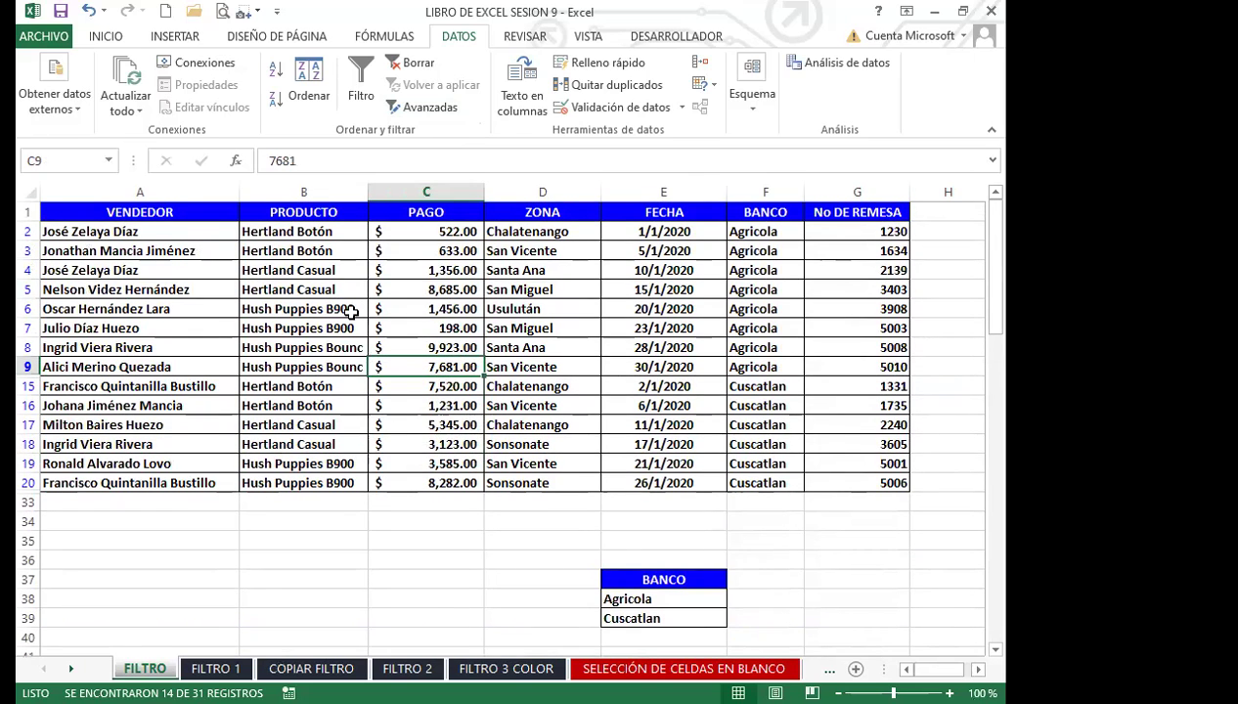
left_click(418, 389)
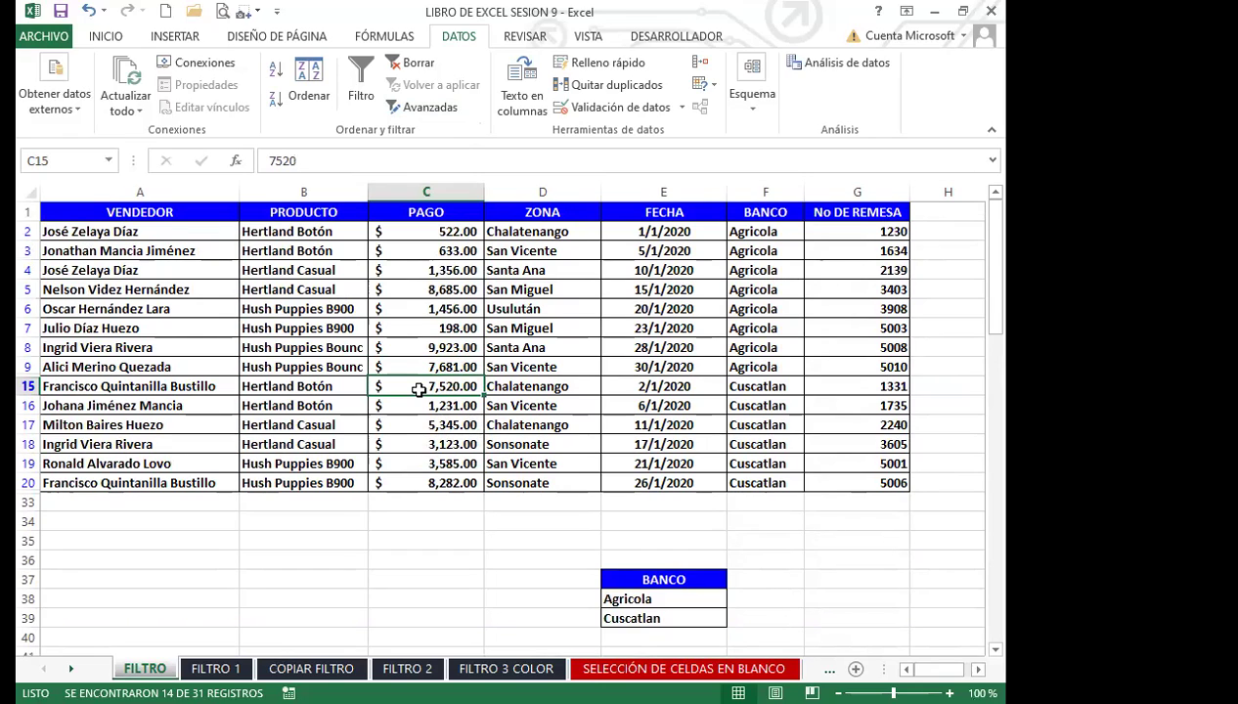
left_click(421, 411)
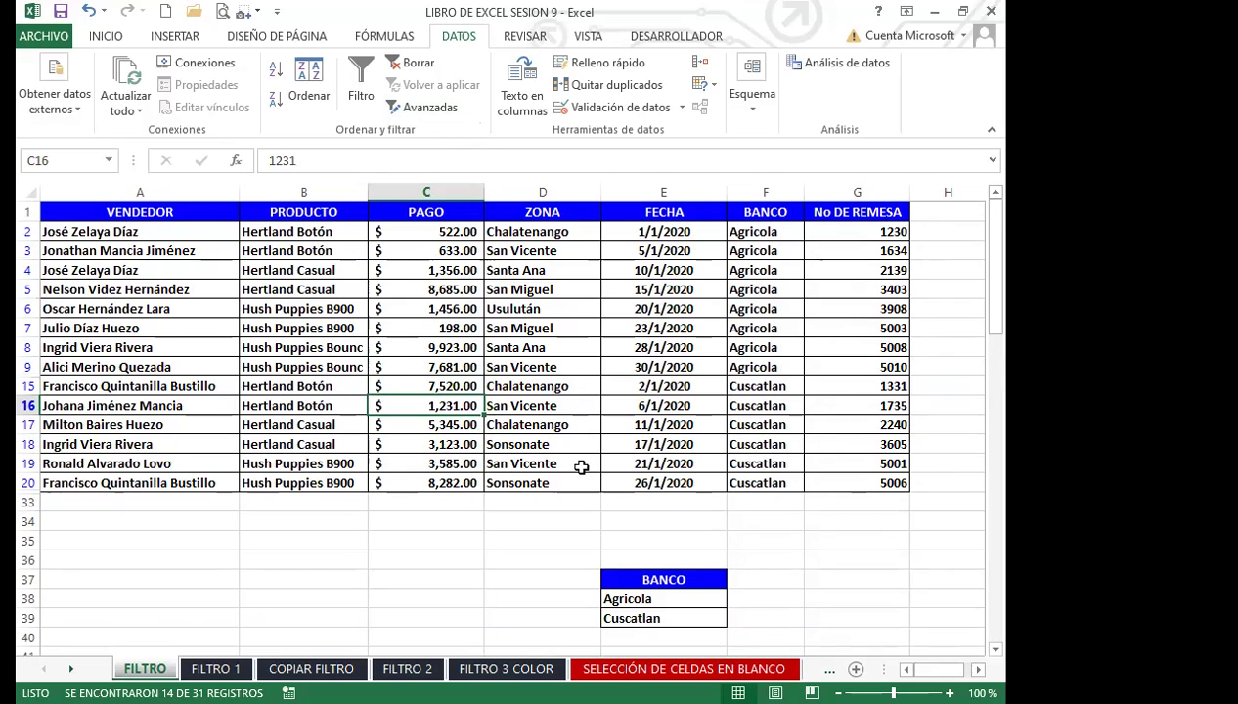
left_click(548, 444)
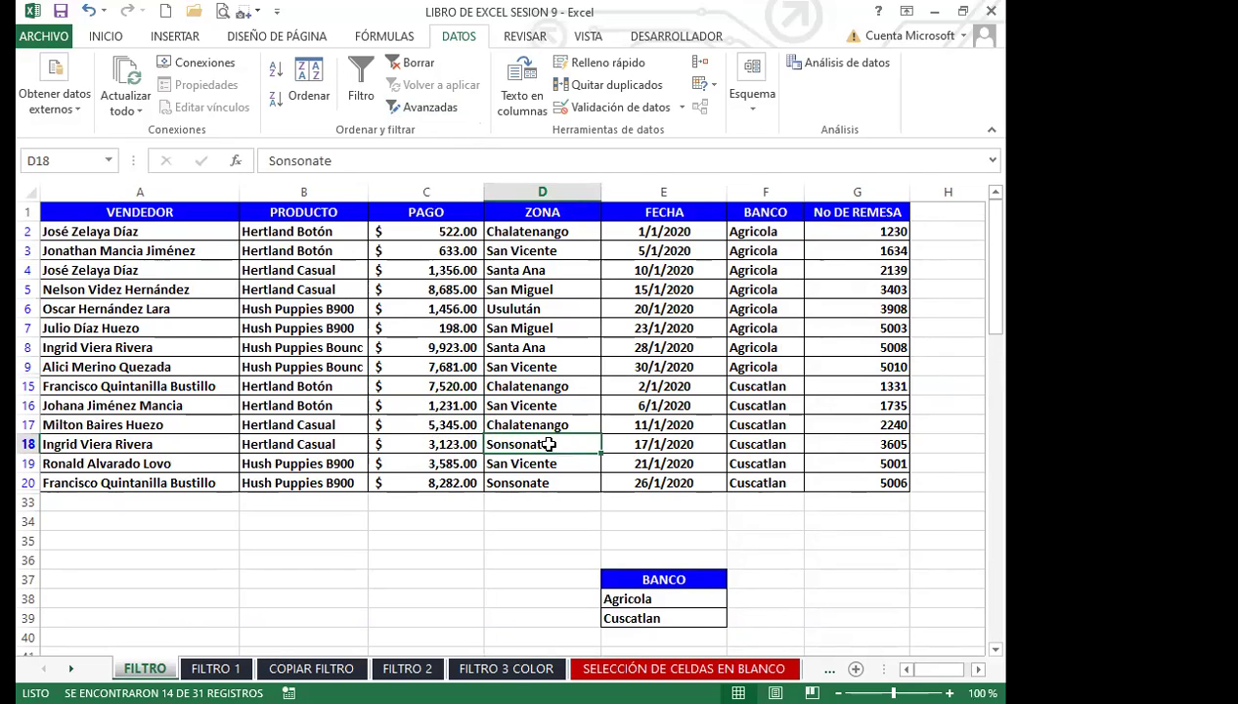
scroll(551, 462, "down", 1)
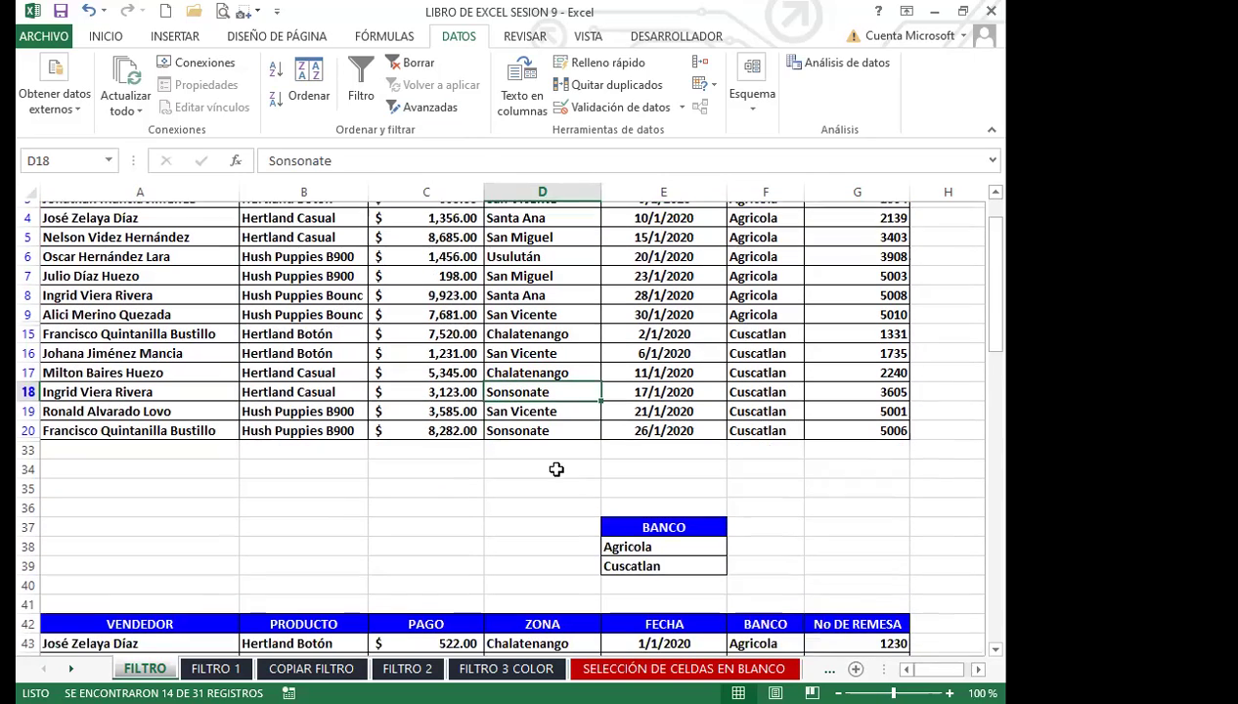
left_click_drag(683, 527, 685, 561)
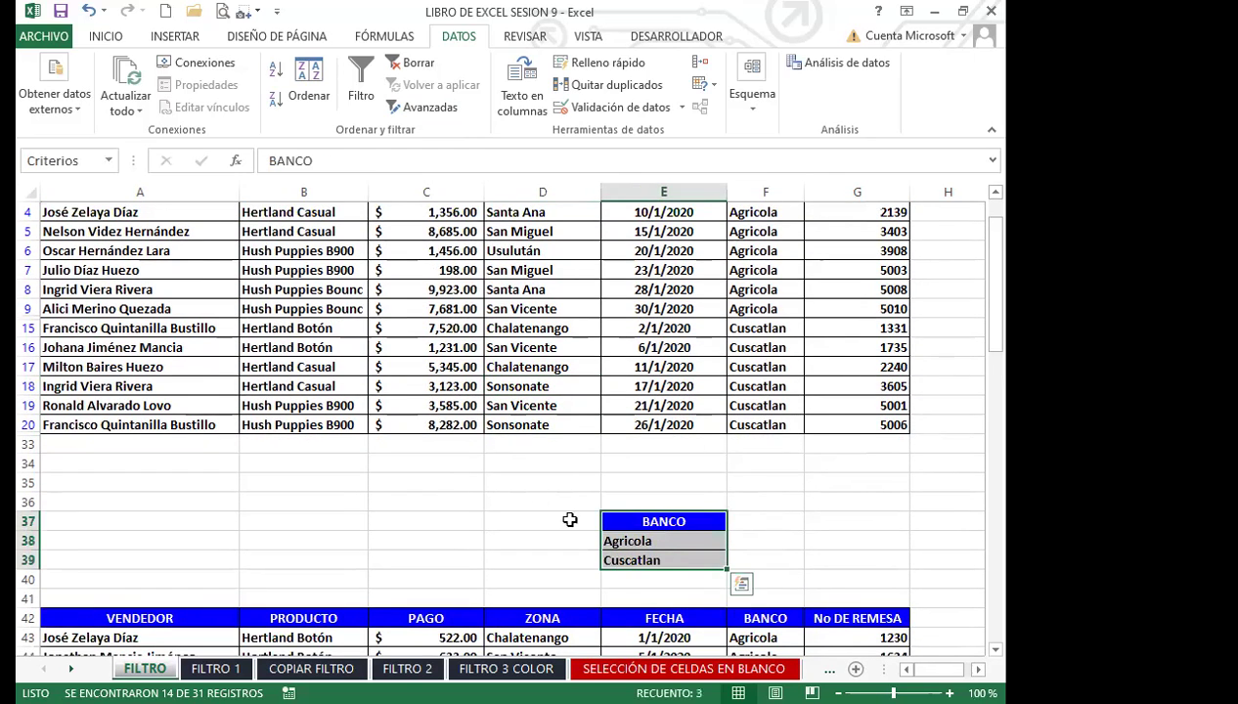
left_click(549, 401)
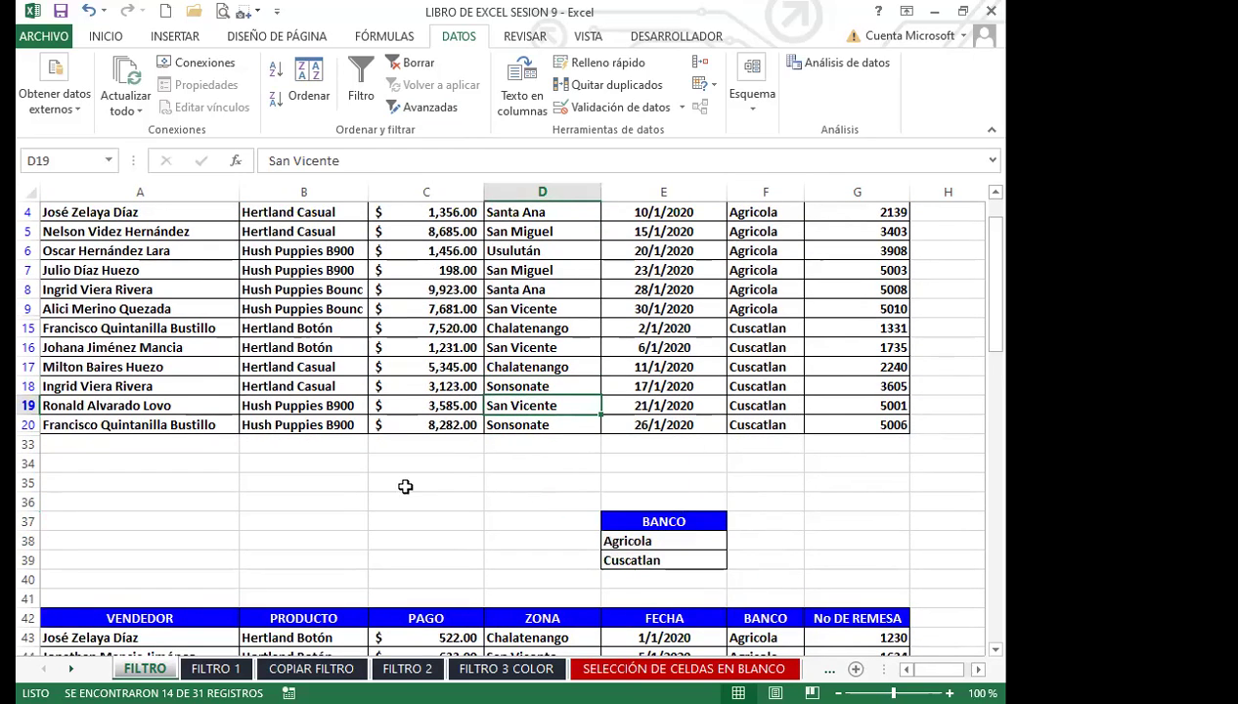
left_click(422, 388)
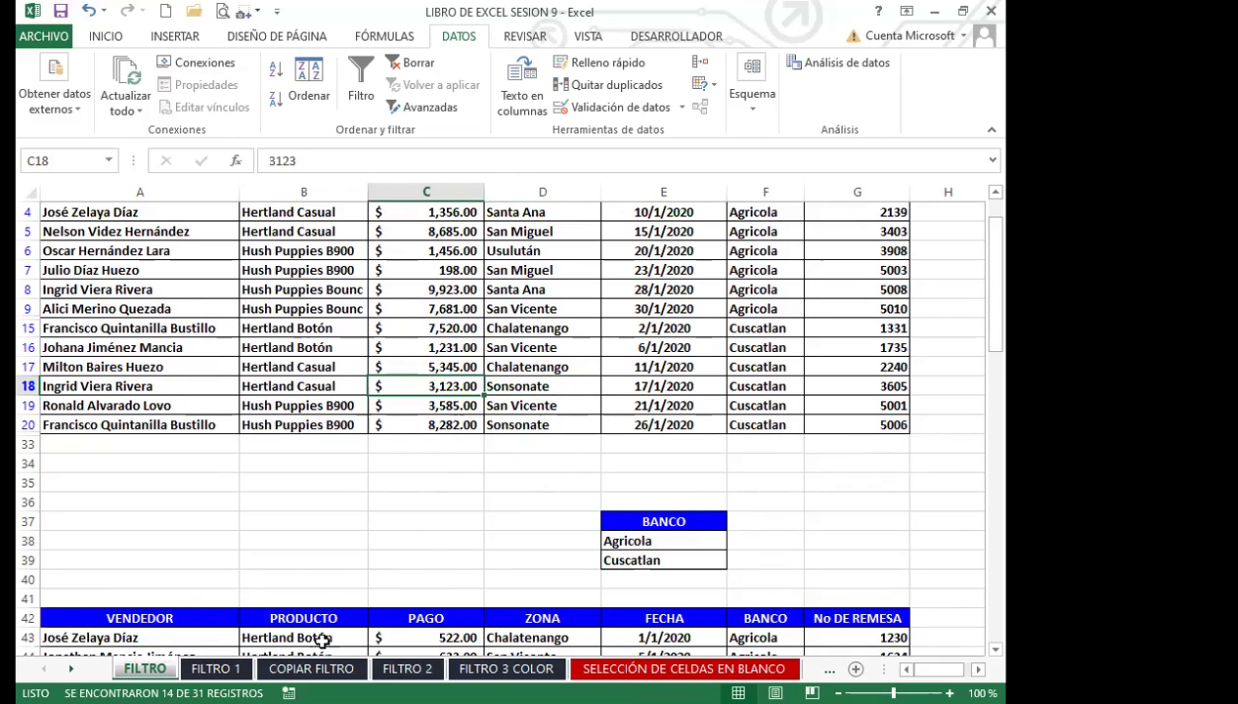
Step: Switch to the FILTRO 3 COLOR sheet and look over its colour-filled sales rows
left_click(507, 668)
left_click(423, 501)
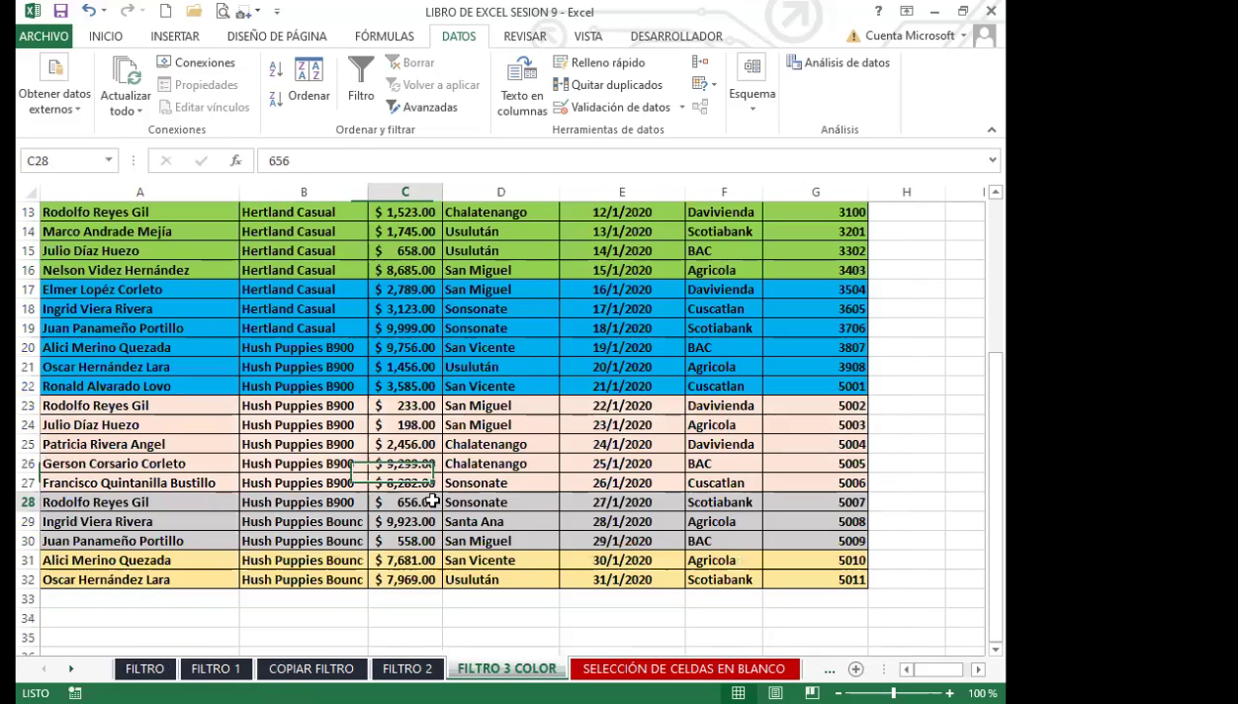
scroll(351, 451, "up", 4)
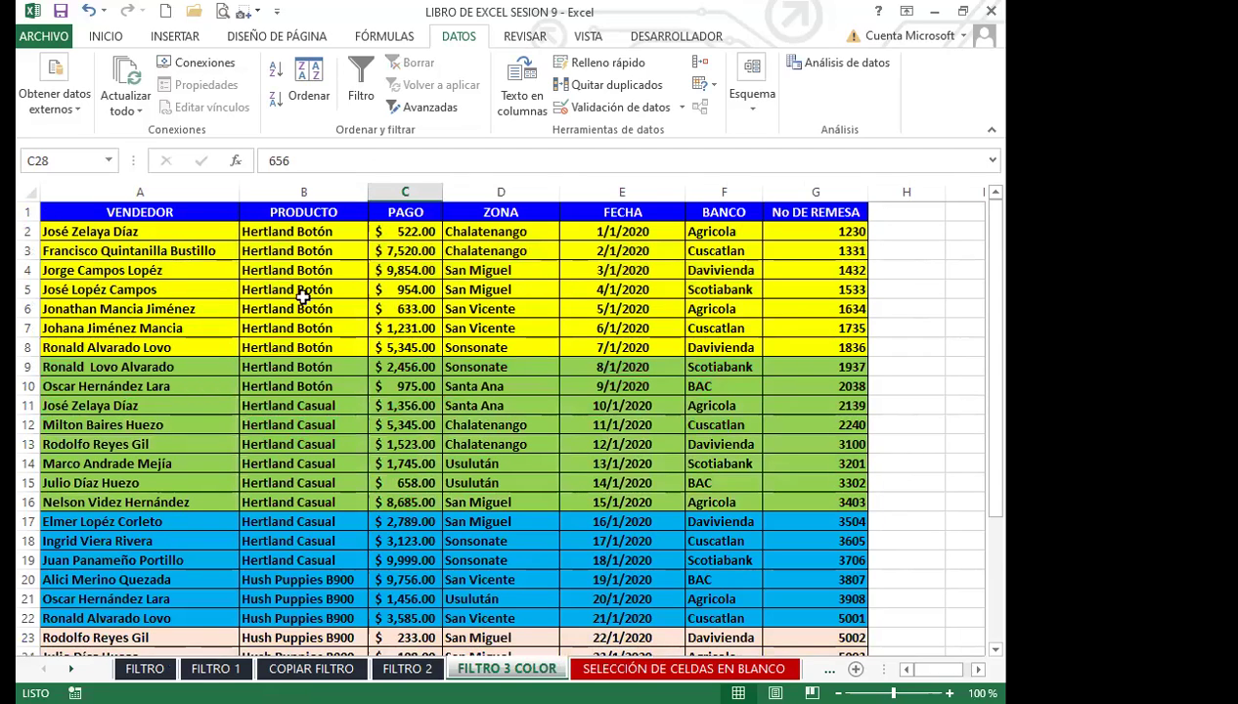
left_click(420, 447)
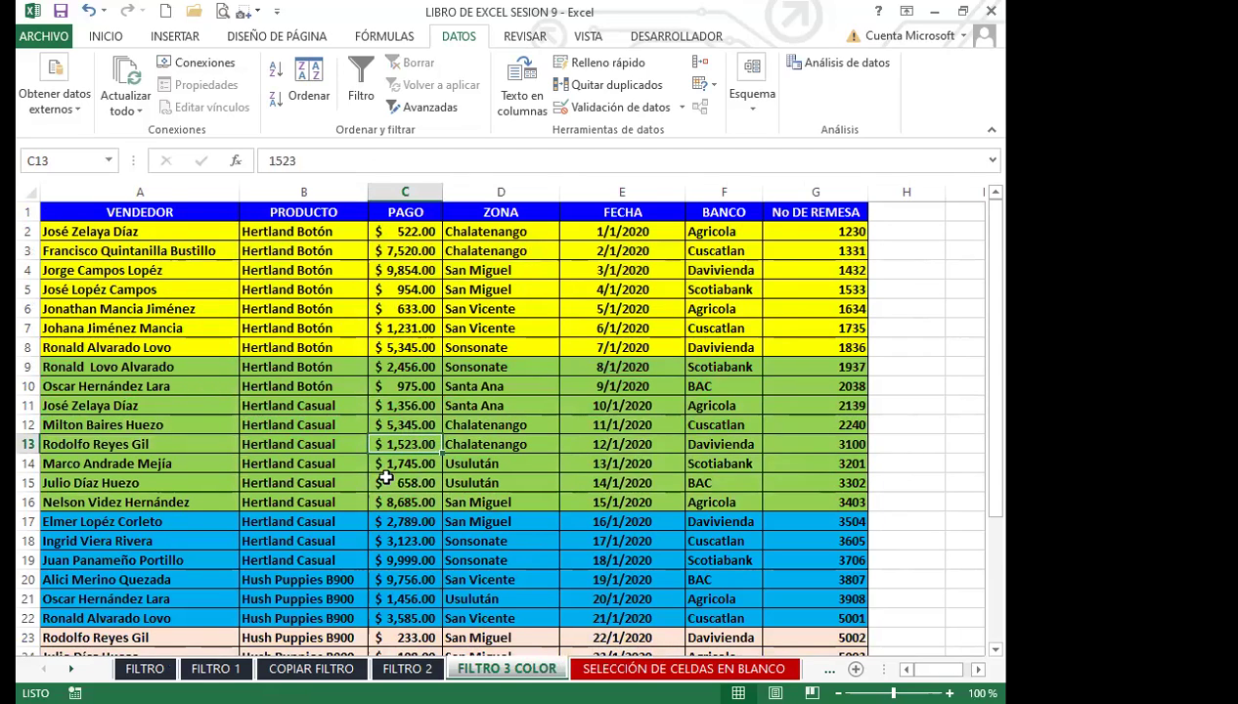
scroll(383, 473, "down", 2)
scroll(386, 475, "down", 2)
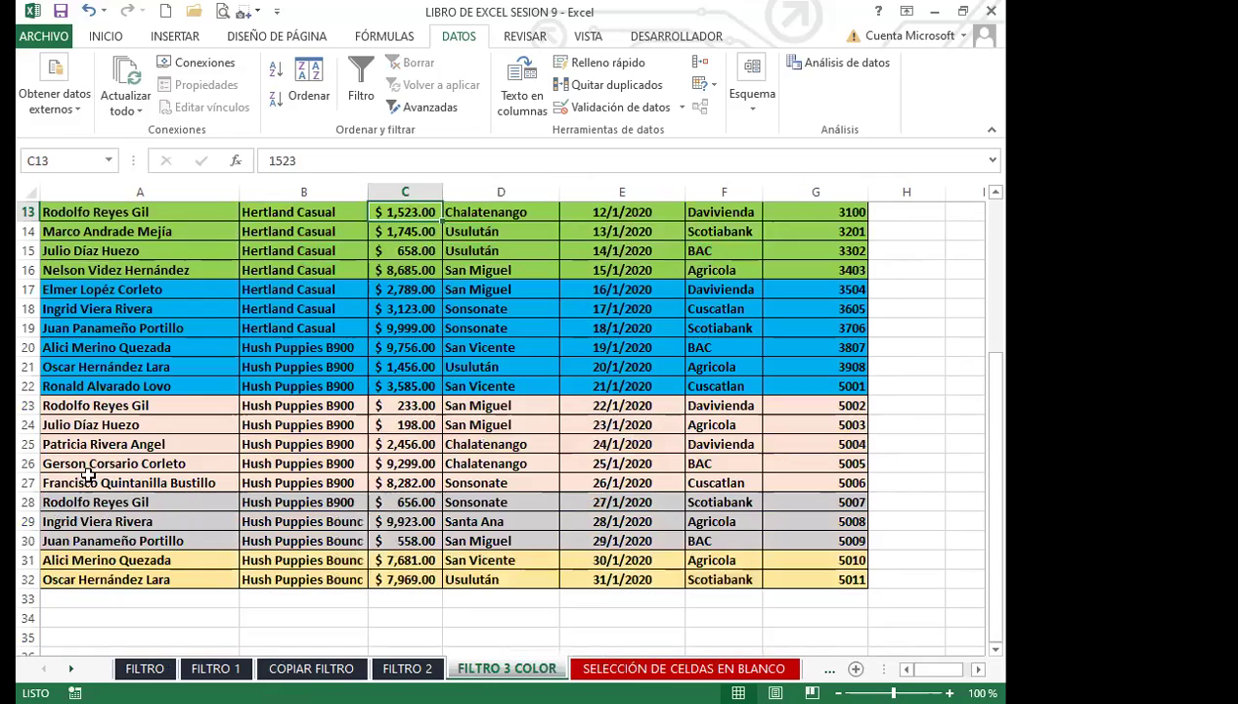
Step: Look over the vendor rows in each fill-colour group, from the table's end back to its header row
left_click(142, 425)
left_click(156, 516)
left_click(166, 579)
left_click(191, 502)
left_click(225, 348)
scroll(386, 377, "up", 2)
scroll(387, 376, "up", 2)
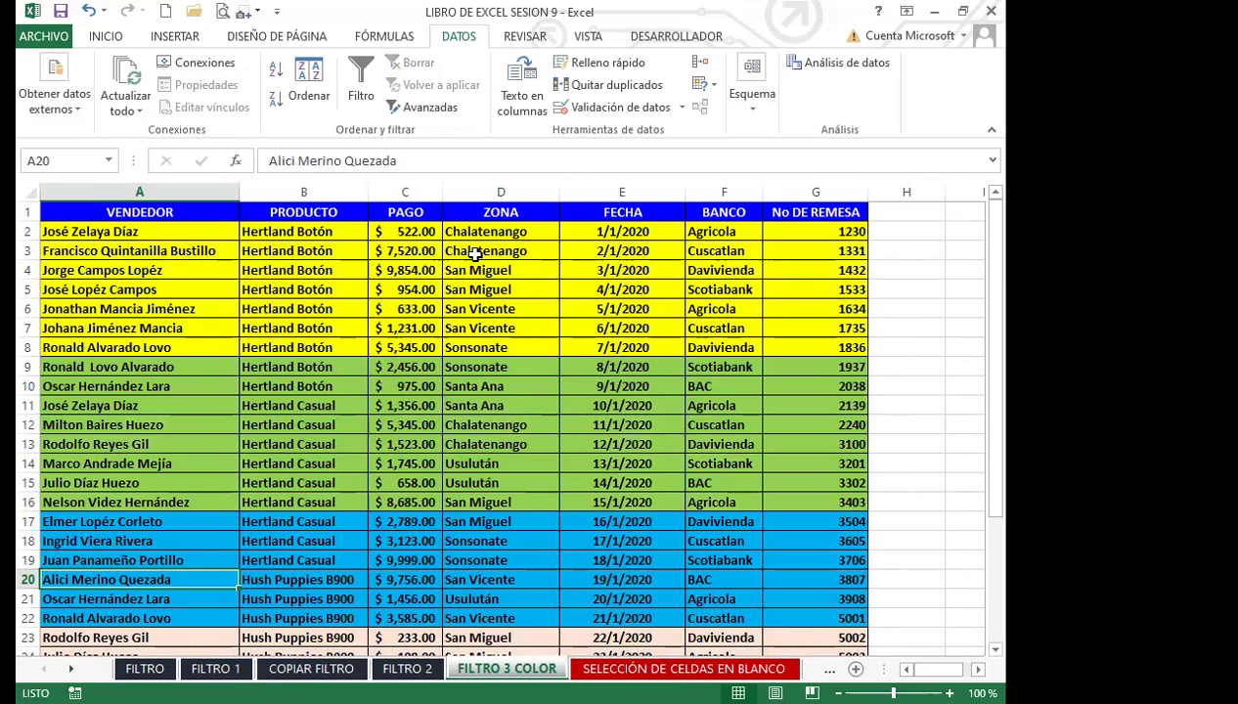
left_click(293, 266)
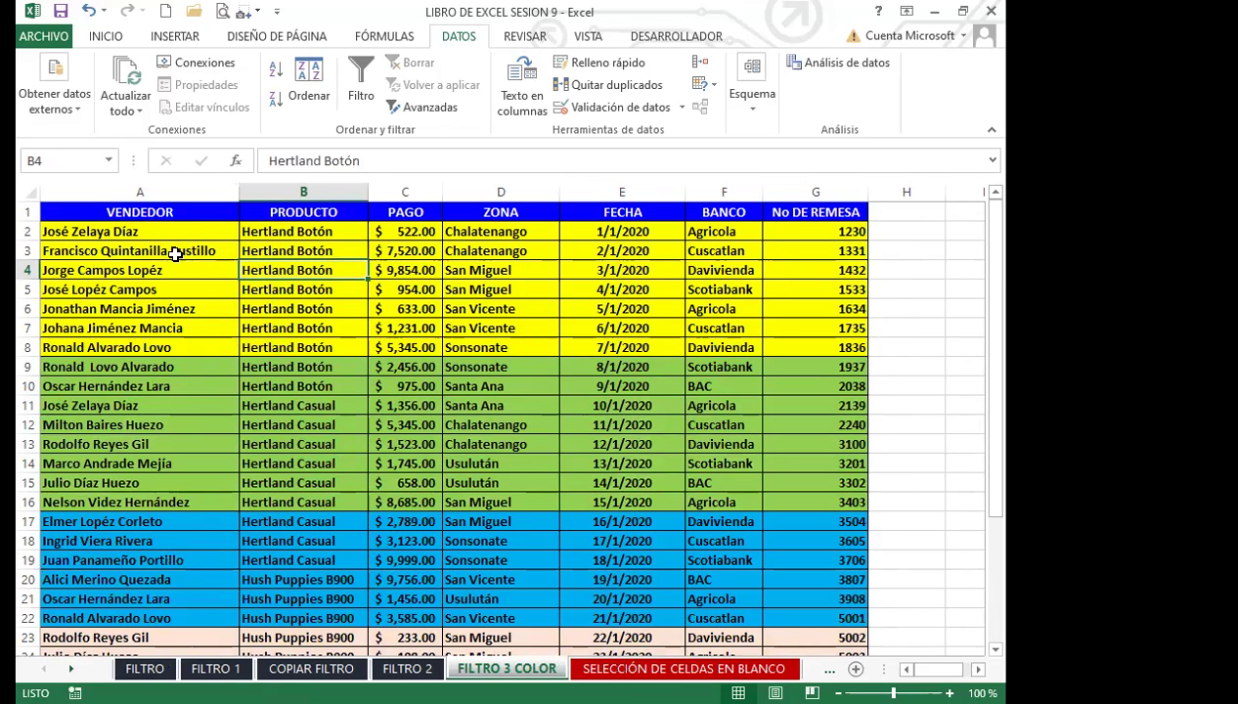
Step: Examine the extent of the yellow group in A2:G8 and the green group in A9:G16
left_click_drag(135, 234, 829, 346)
left_click_drag(162, 231, 810, 342)
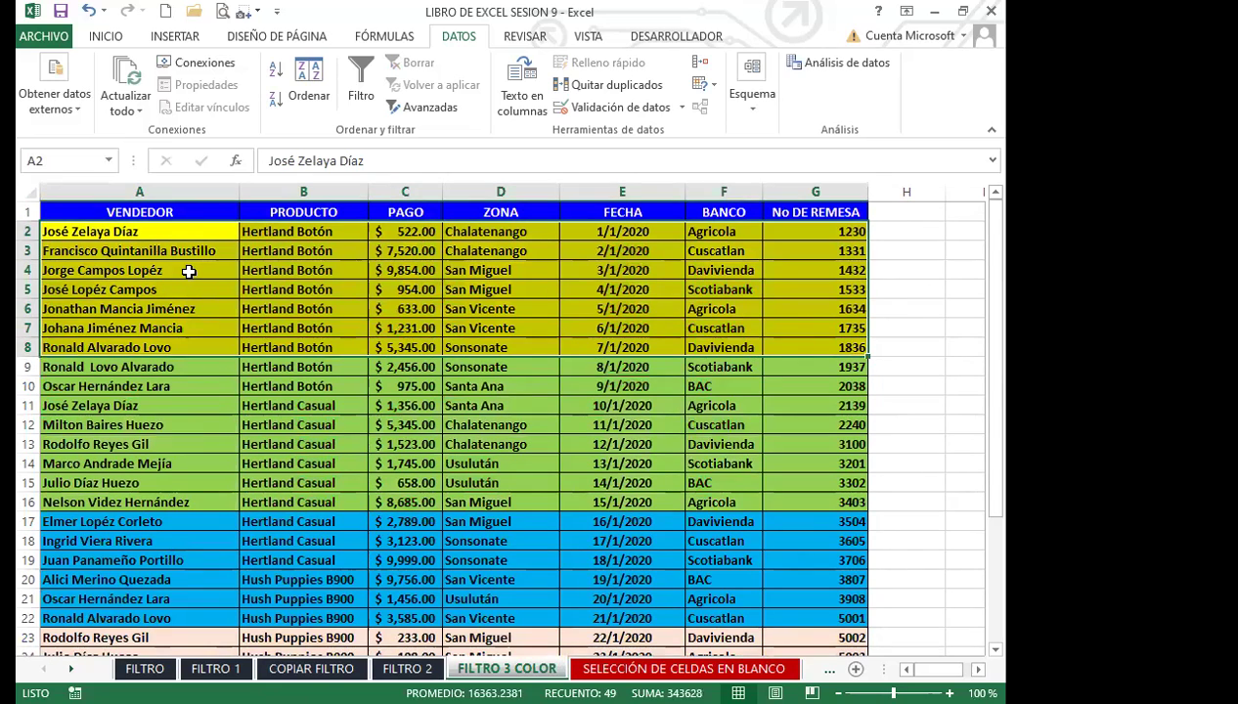
left_click_drag(318, 408, 311, 426)
key("Up")
key("Up")
key("Up")
key("Up")
key("Down")
key("Down")
key("Down")
key("Down")
key("Down")
key("Down")
key("Down")
key("Down")
key("Down")
key("Down")
key("Down")
left_click_drag(113, 367, 802, 505)
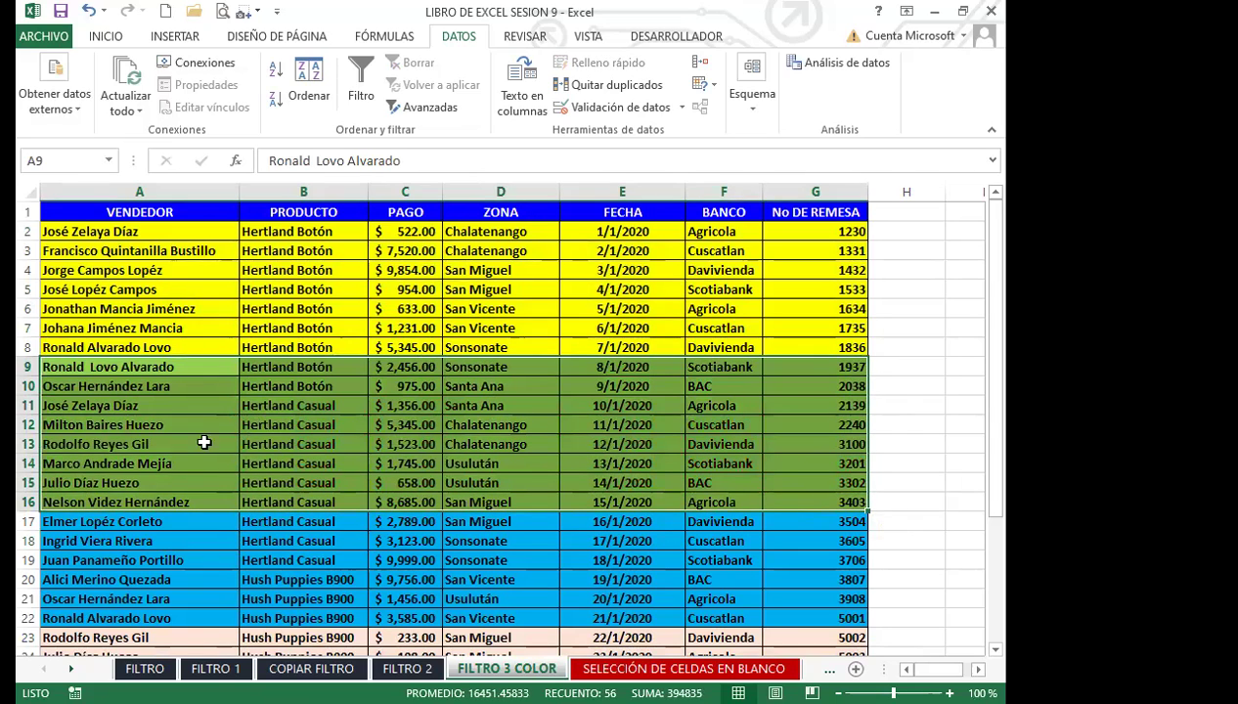
Step: Examine where the green, blue and remaining colour groups begin and end against the PRODUCTO values
left_click(248, 551)
scroll(248, 551, "down", 2)
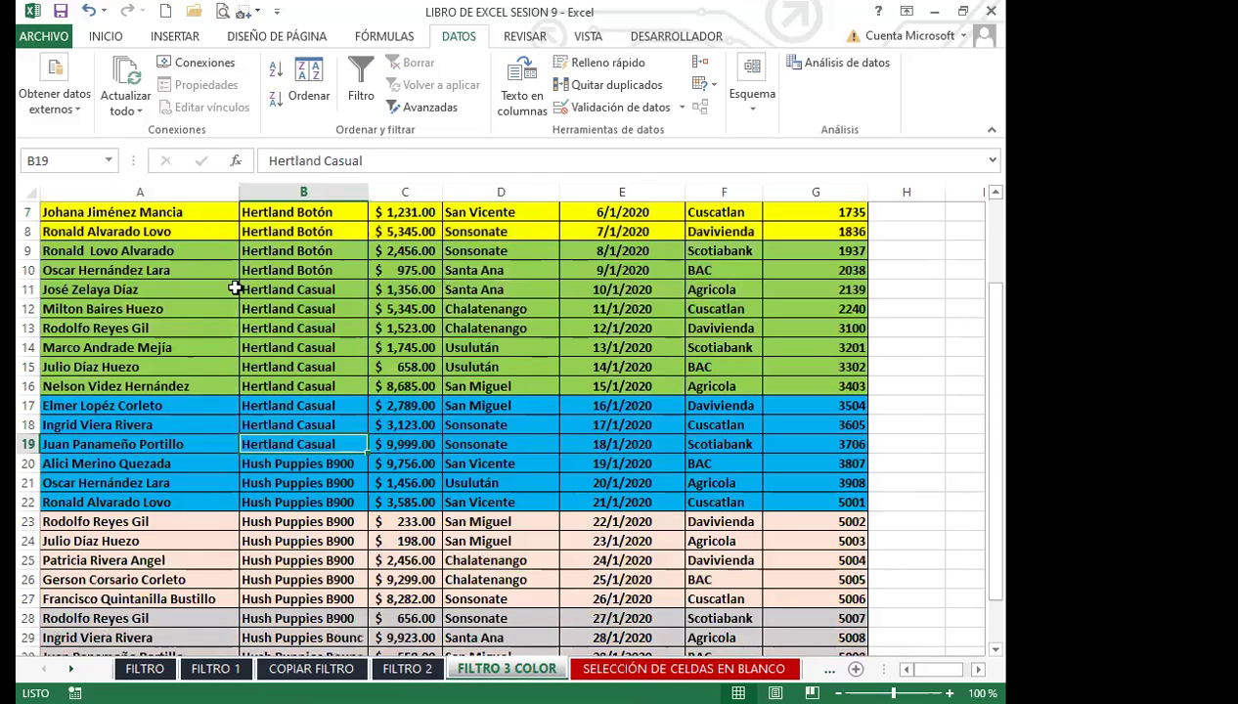
left_click(352, 231)
left_click(391, 232, "shift")
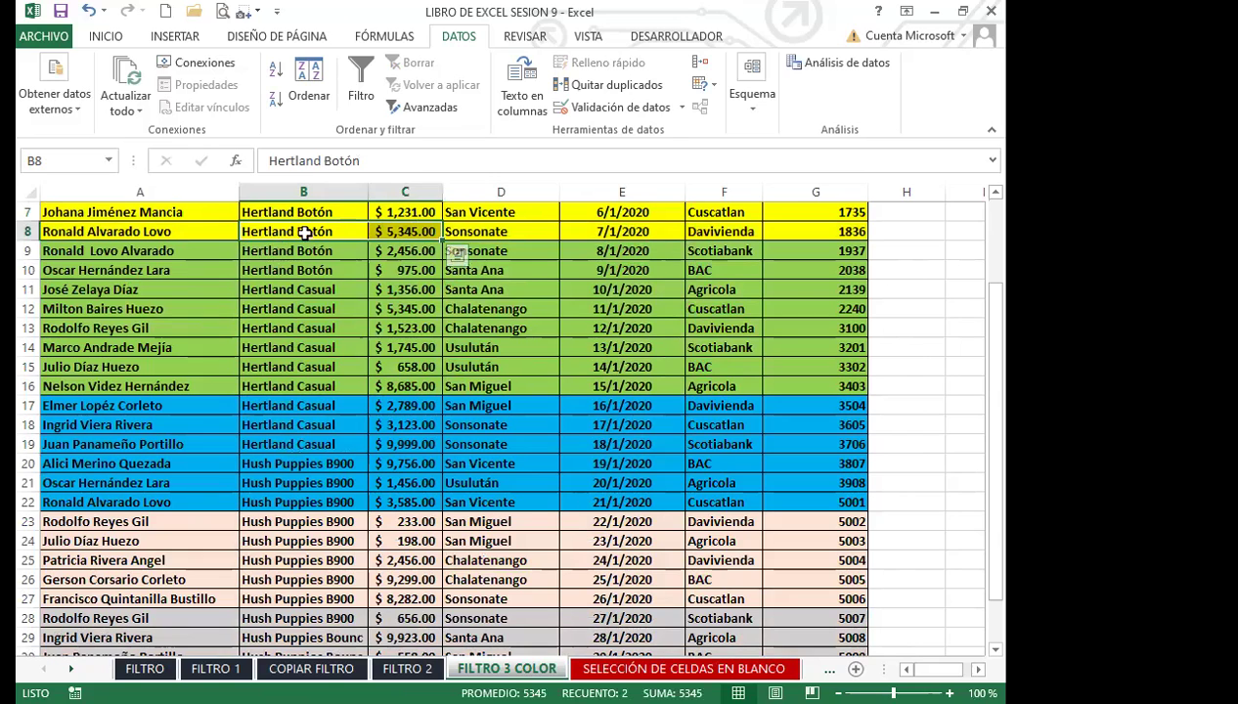
left_click(285, 252)
left_click(280, 305)
left_click(242, 389)
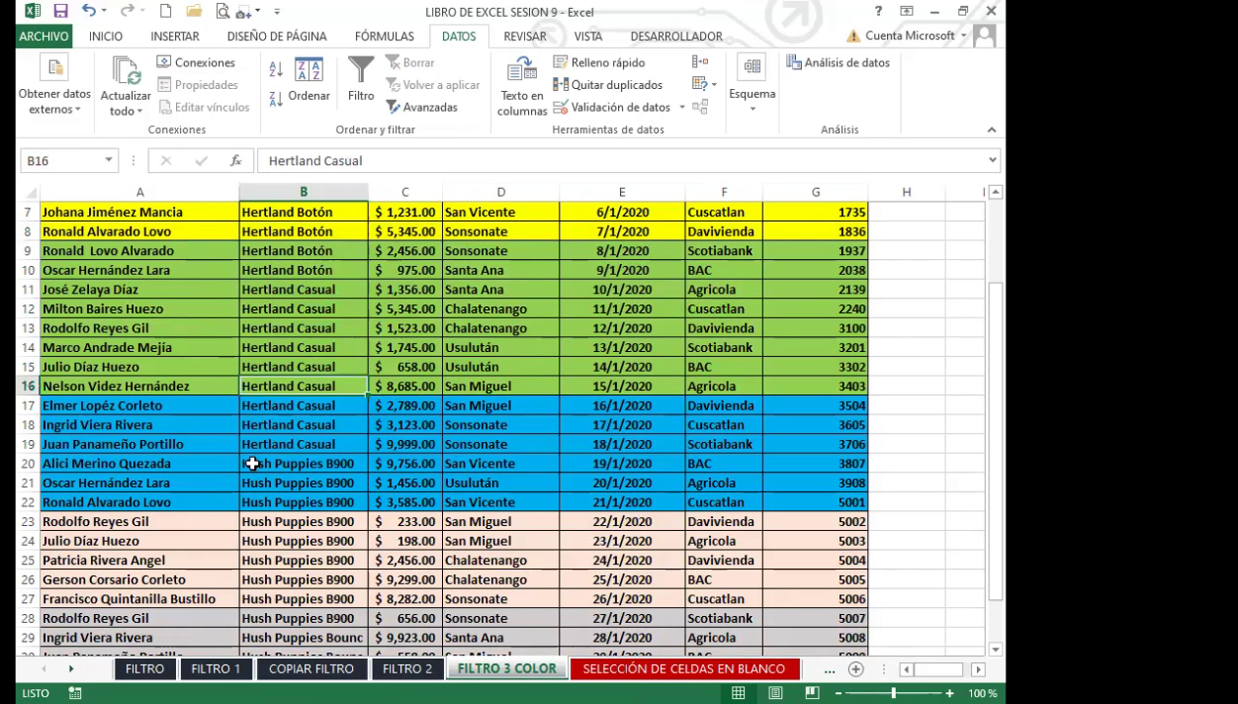
scroll(406, 555, "down", 1)
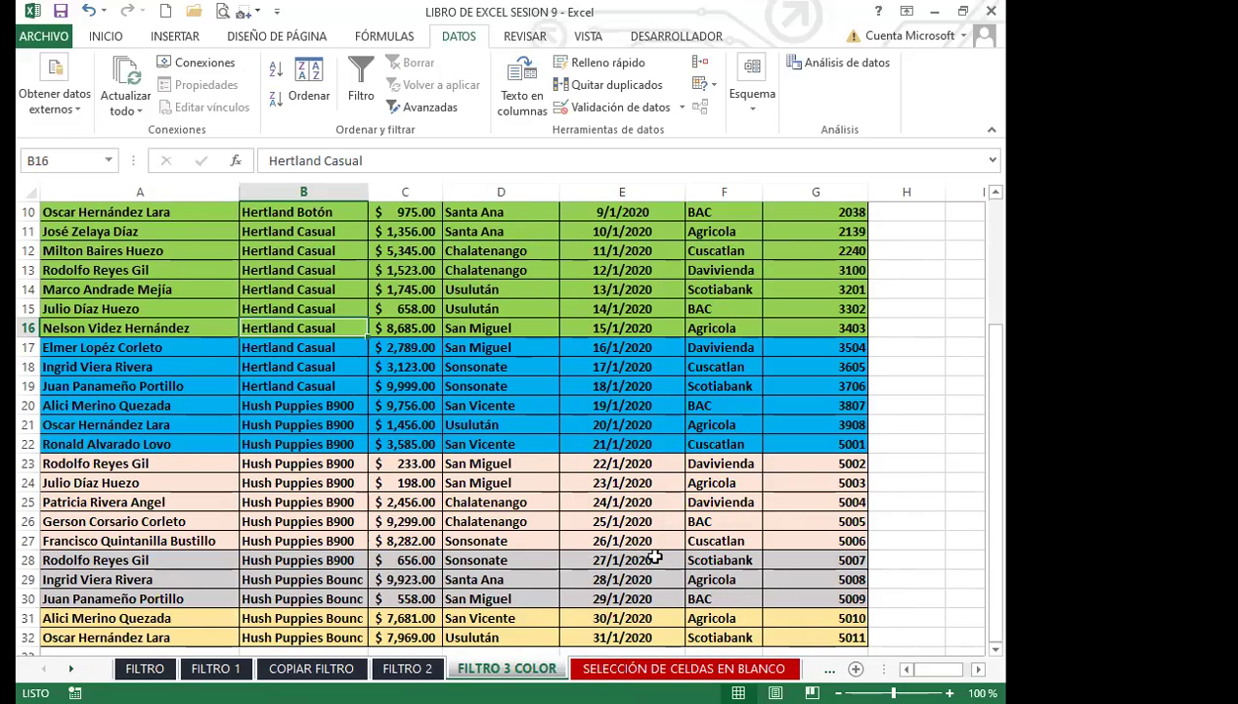
scroll(331, 499, "down", 1)
scroll(450, 422, "up", 4)
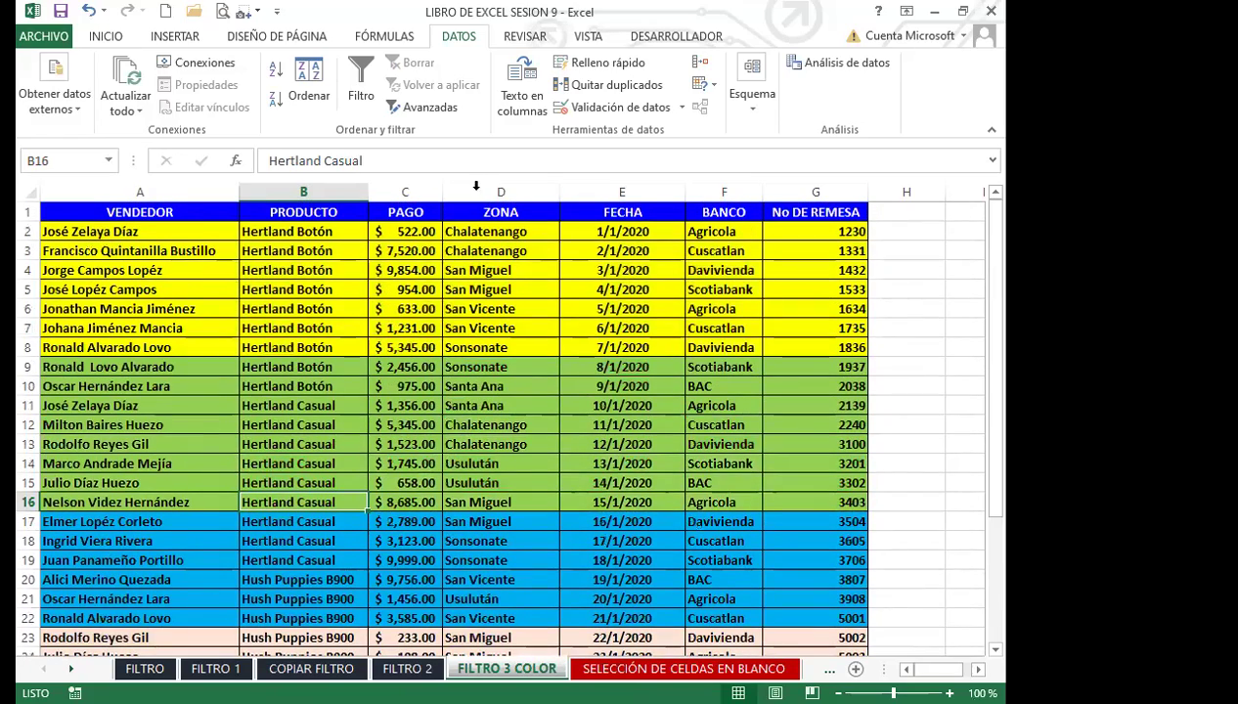
Step: Turn on AutoFilter for the table and filter the PRODUCTO column by the blue cell colour
left_click(275, 209)
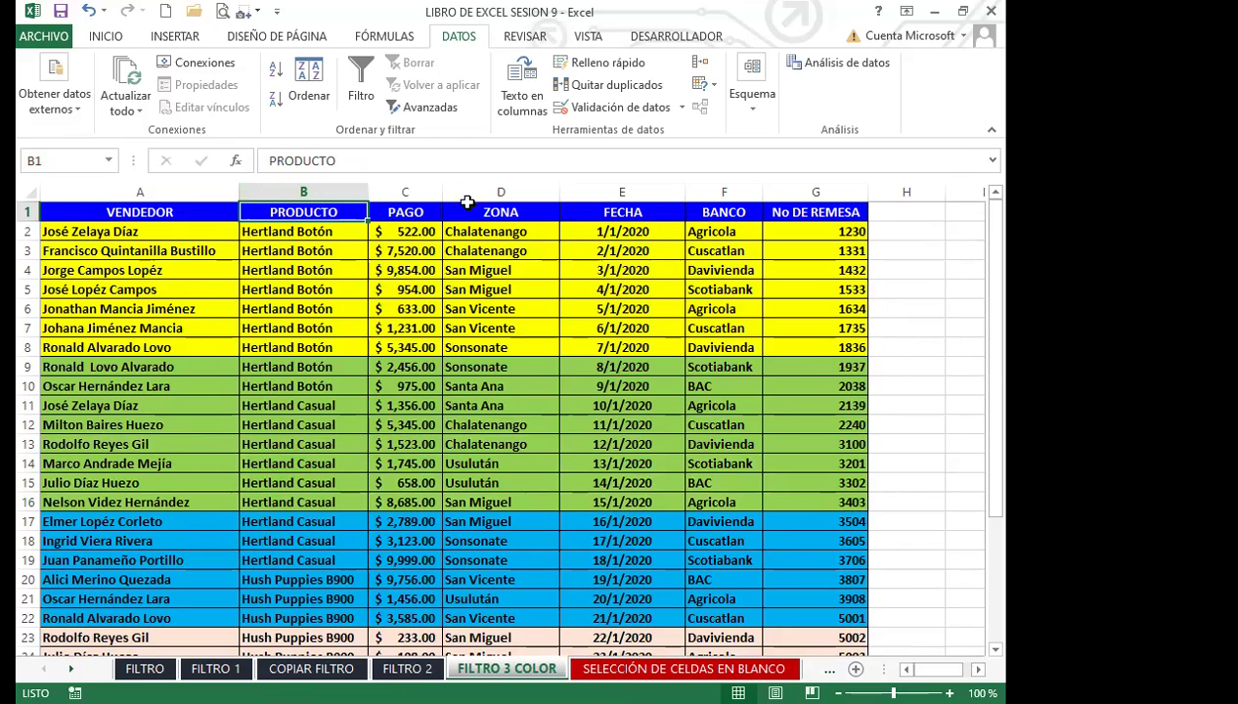
left_click(361, 84)
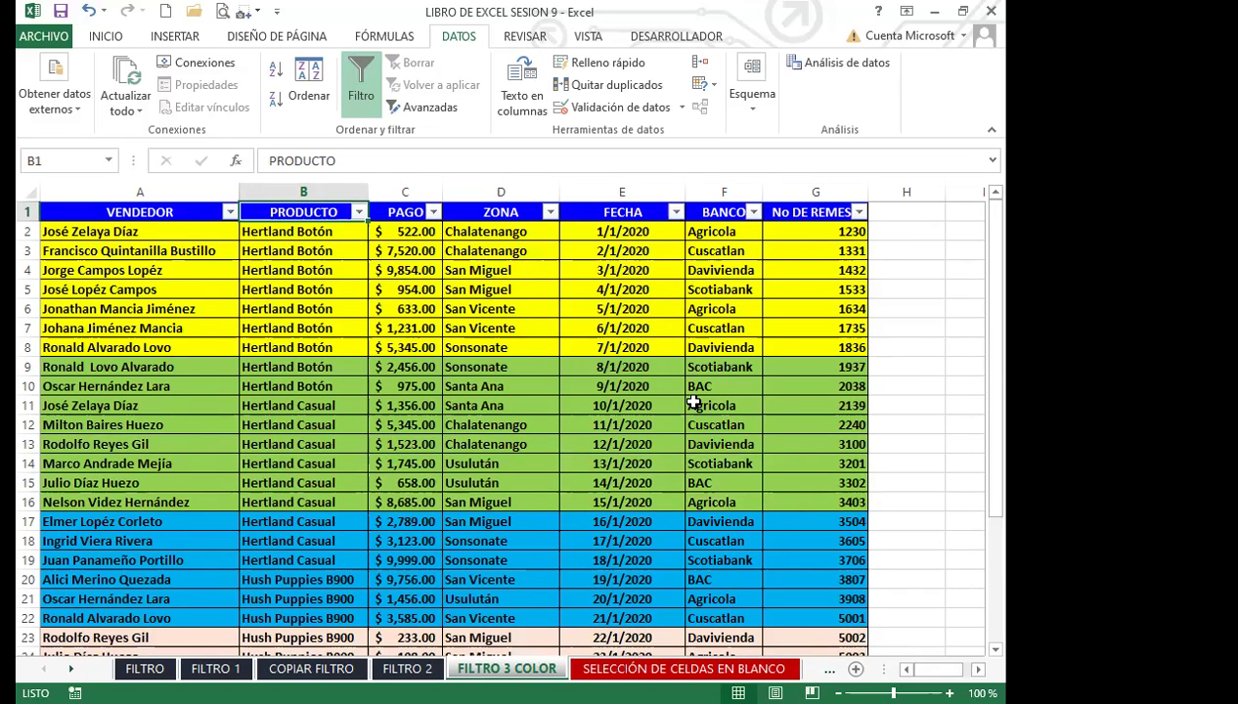
left_click(361, 212)
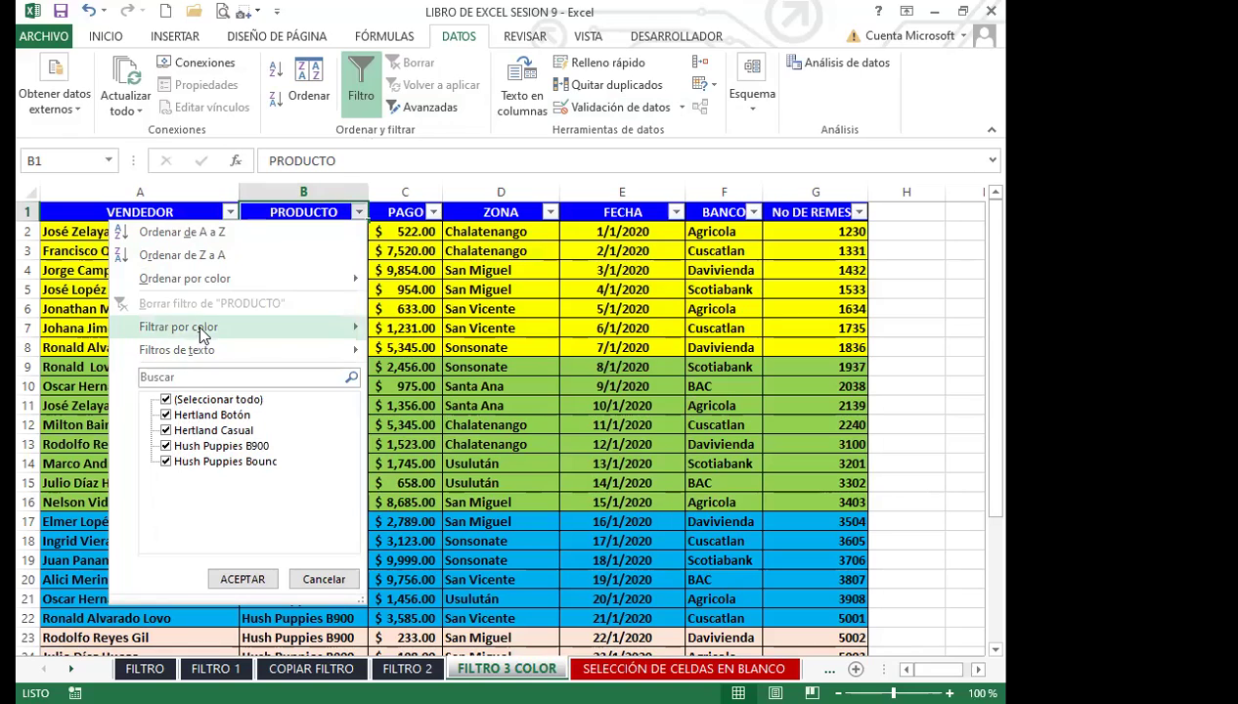
mouse_move(205, 334)
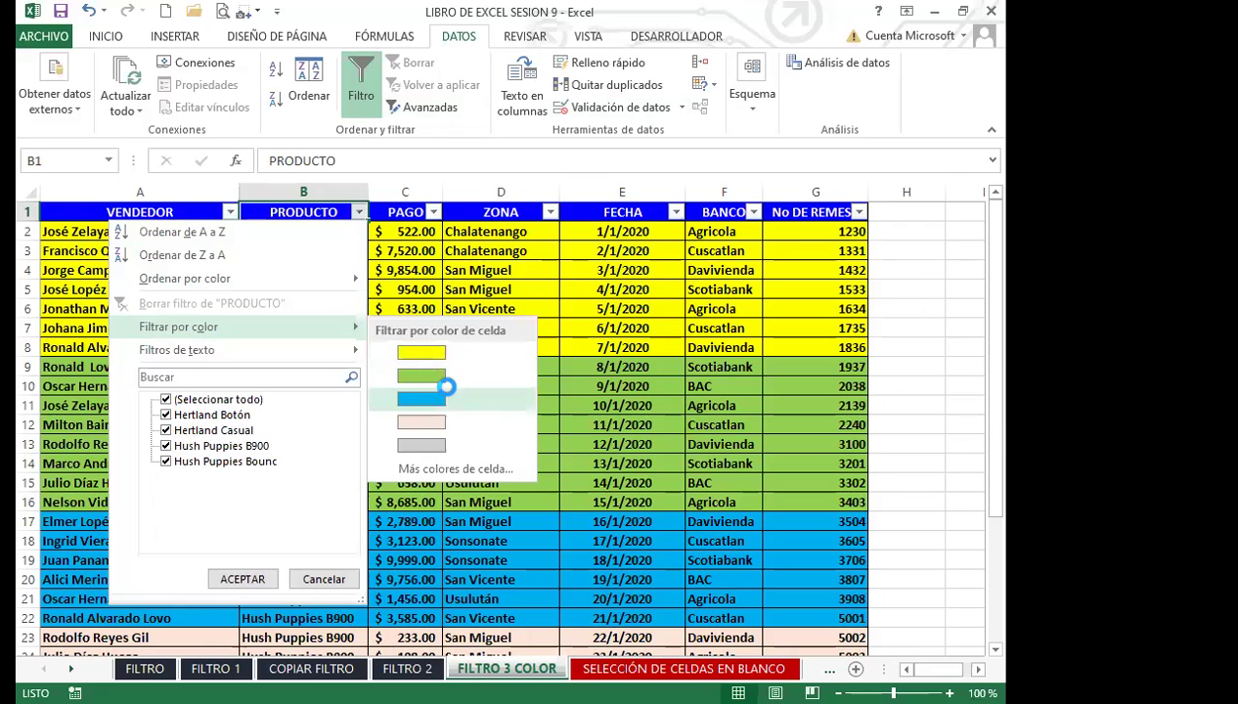
left_click(431, 401)
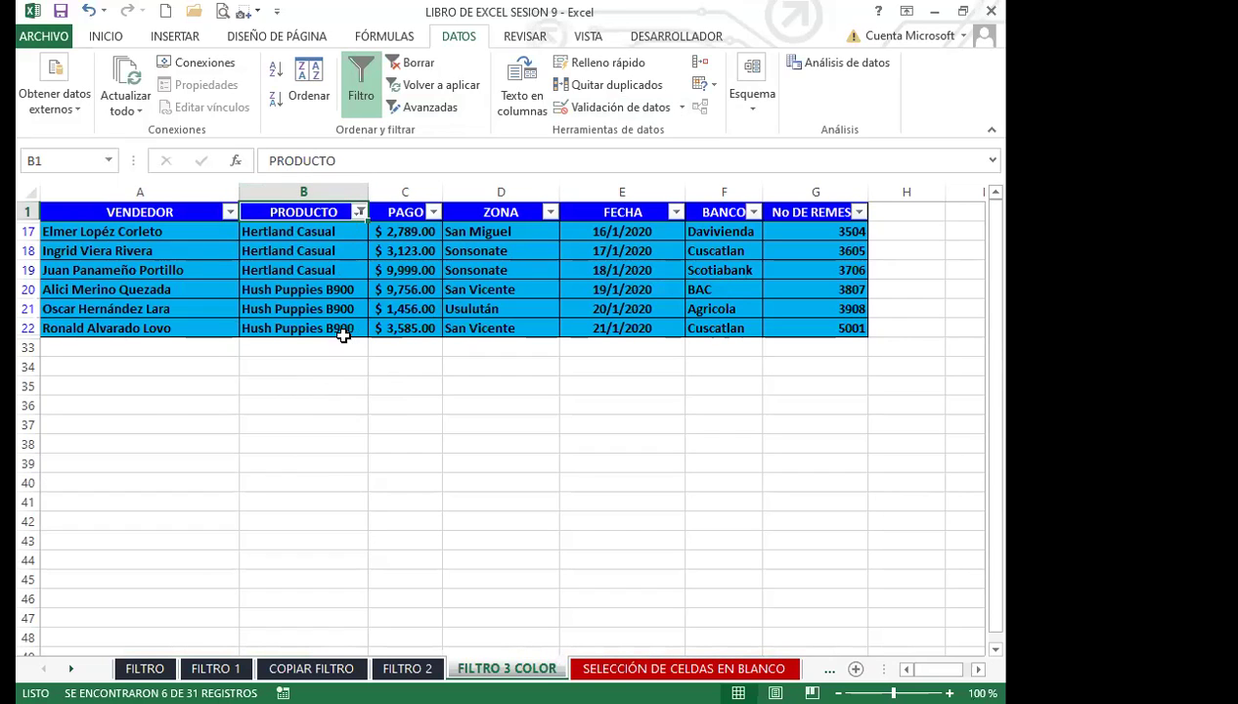
left_click_drag(145, 229, 798, 342)
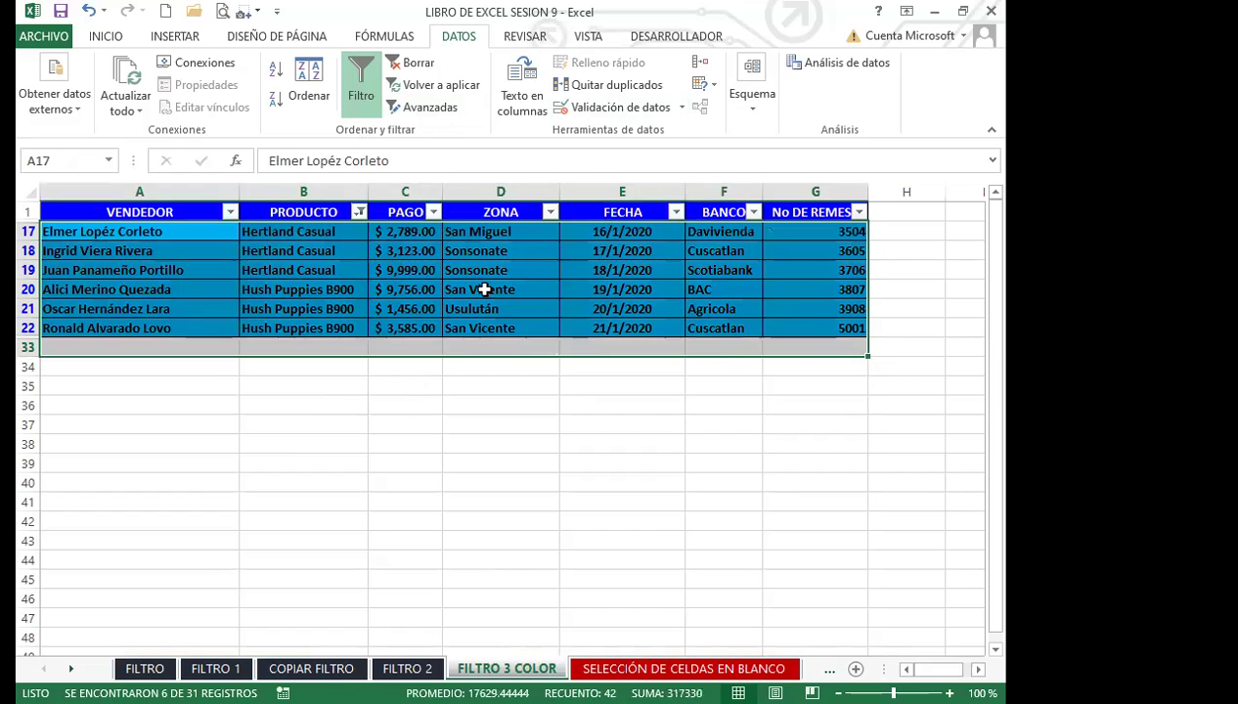
left_click(479, 288)
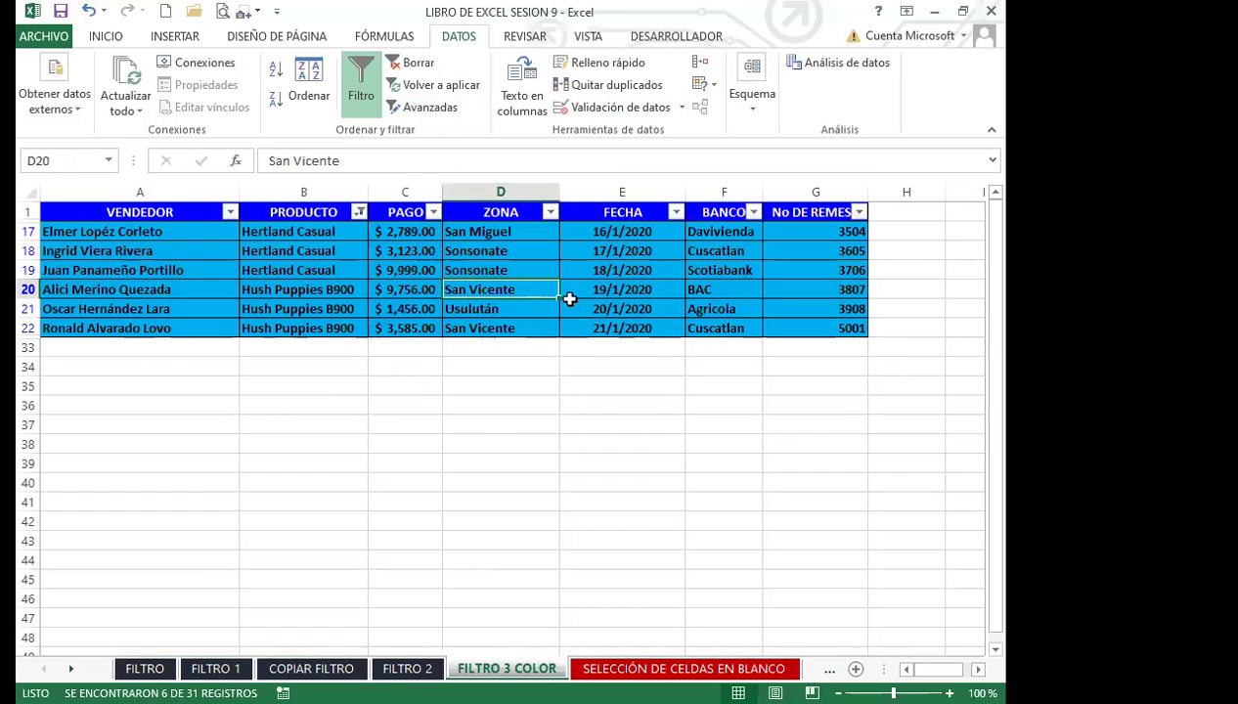
left_click(183, 252)
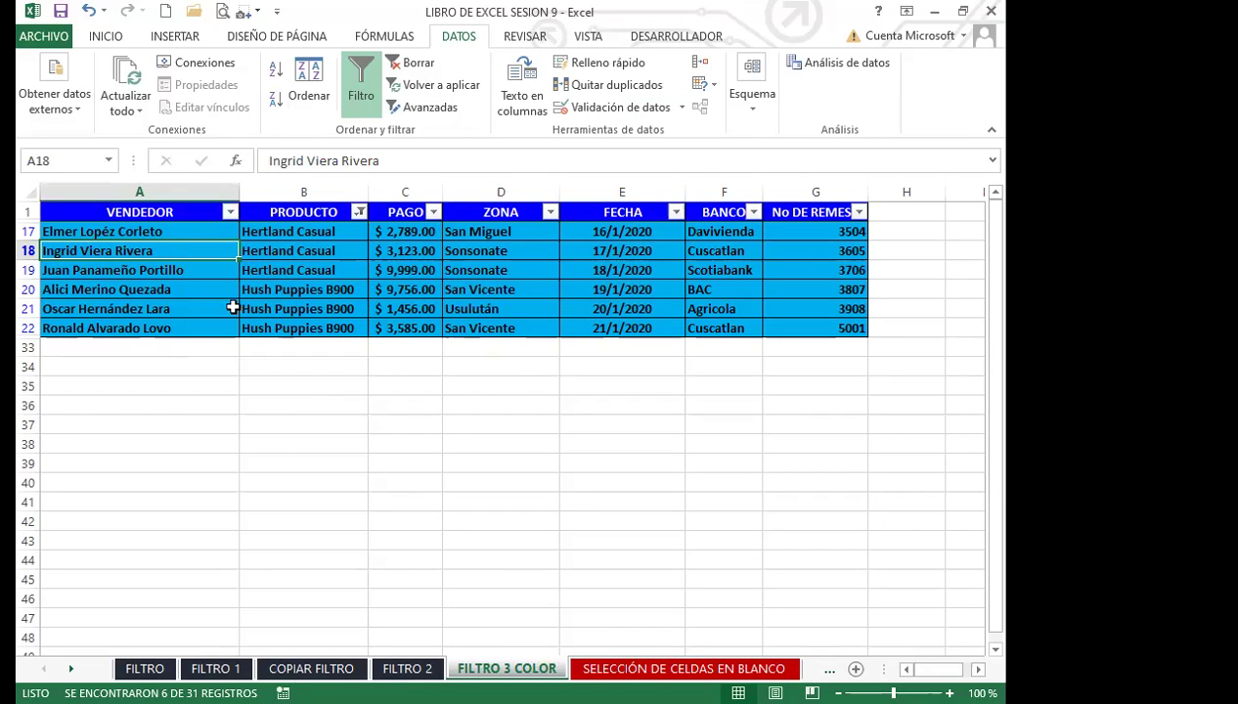
left_click(299, 270)
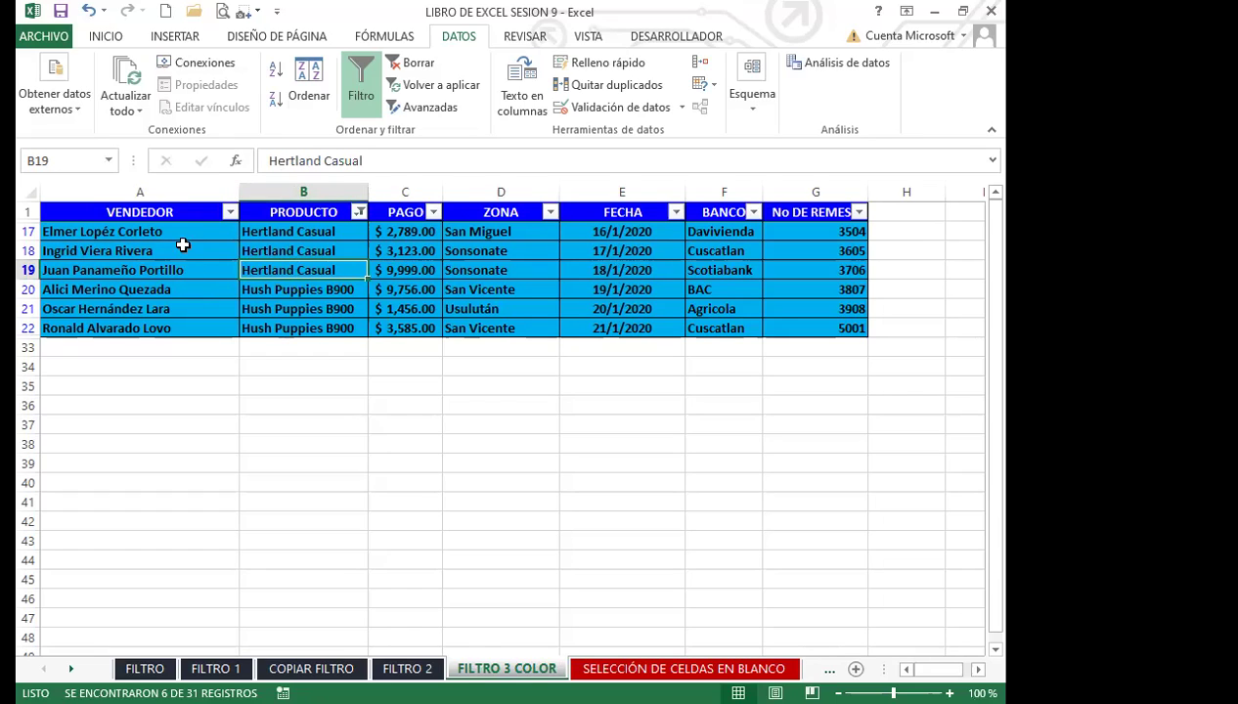
Step: Filter the PRODUCTO column by the green cell colour
left_click(359, 212)
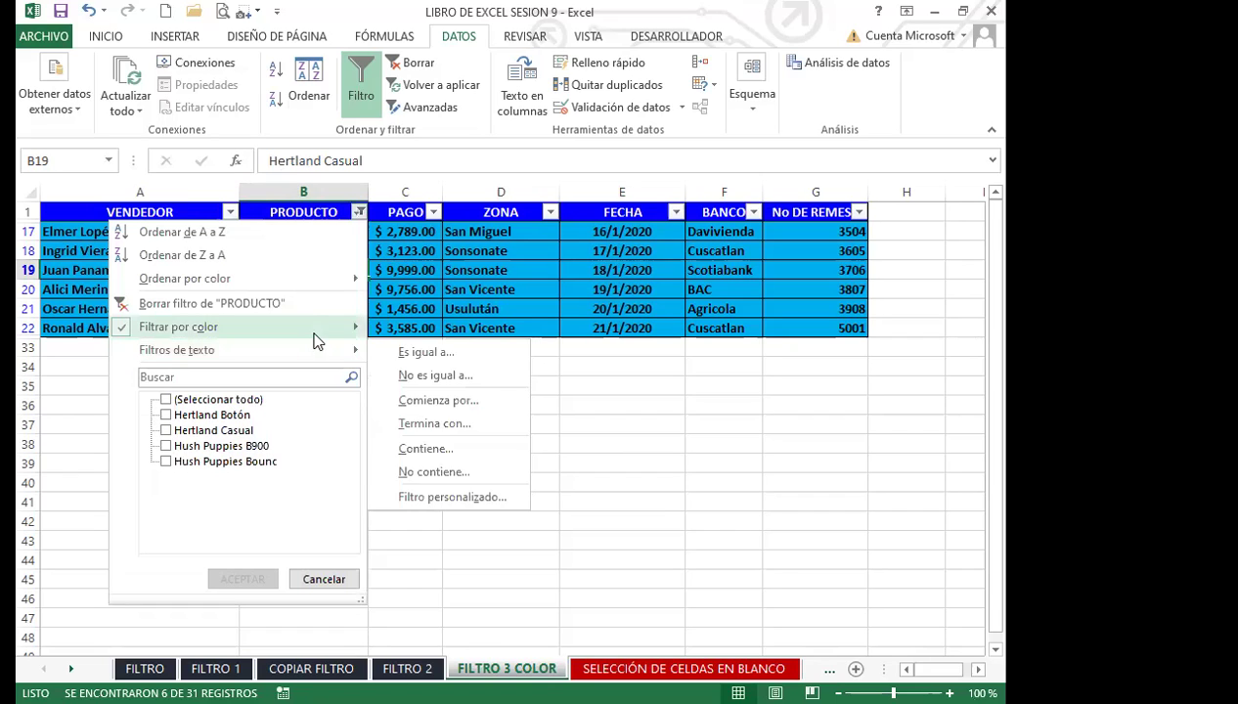
mouse_move(337, 336)
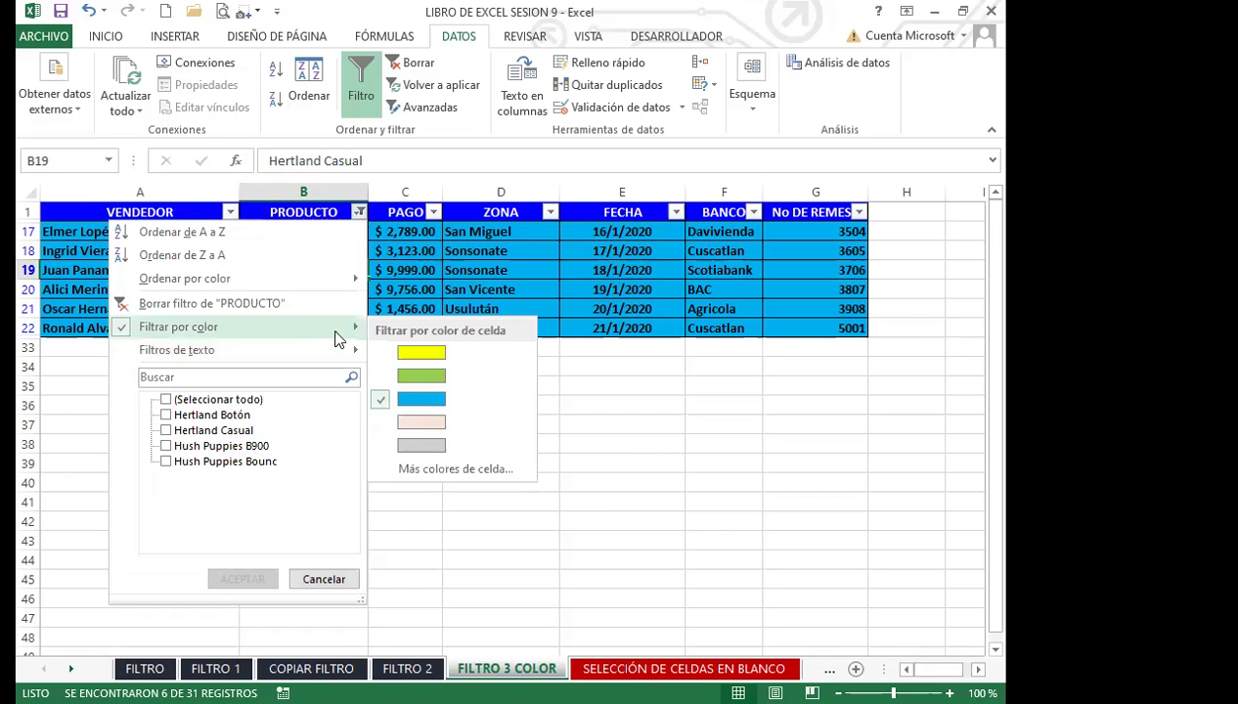
left_click(417, 378)
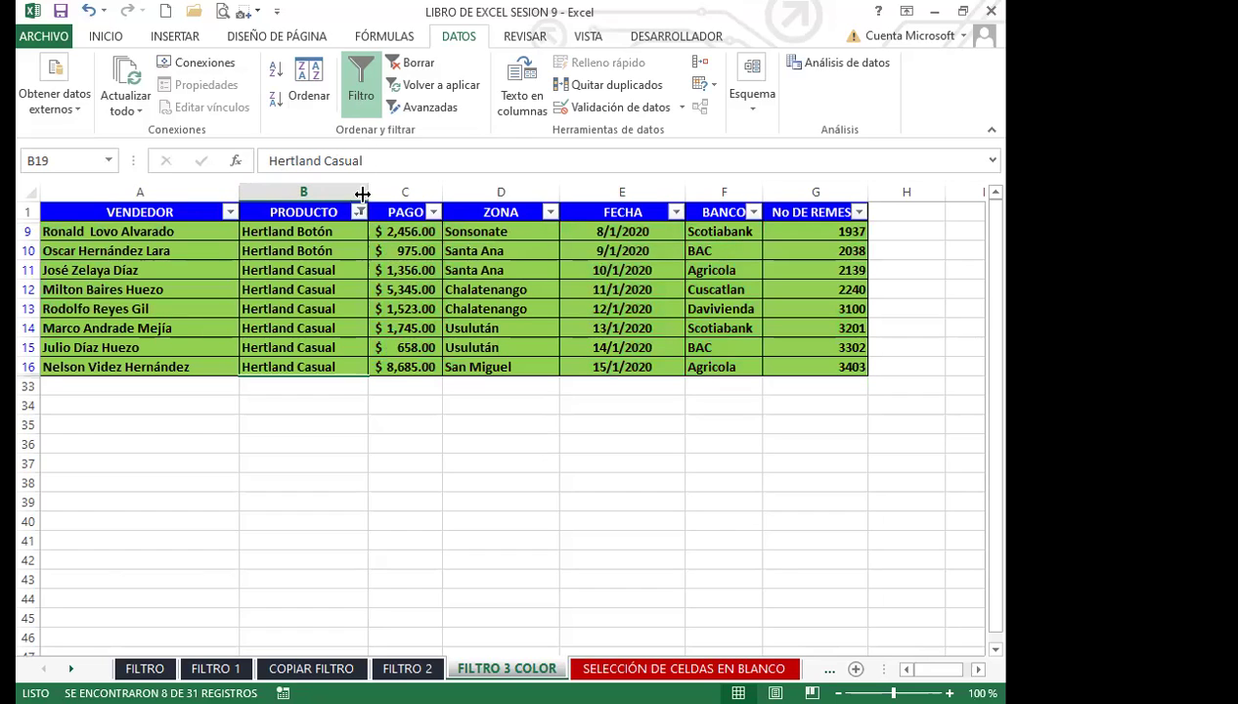
left_click(551, 213)
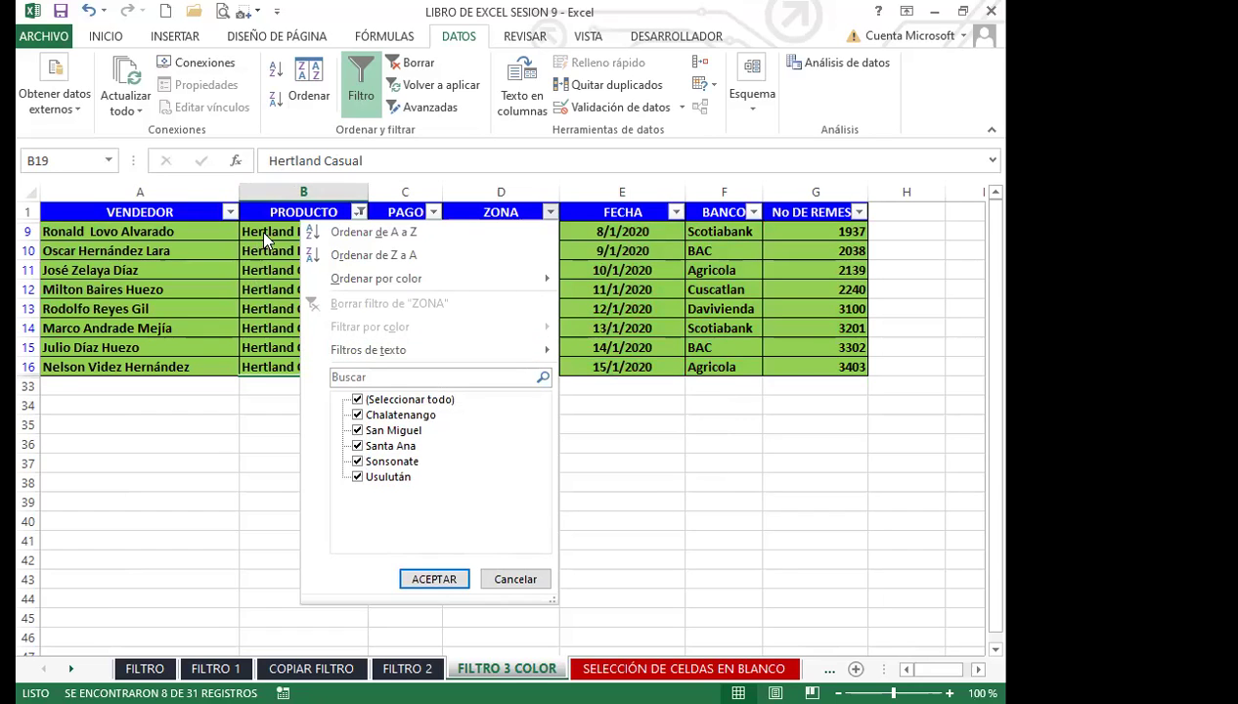
left_click(270, 274)
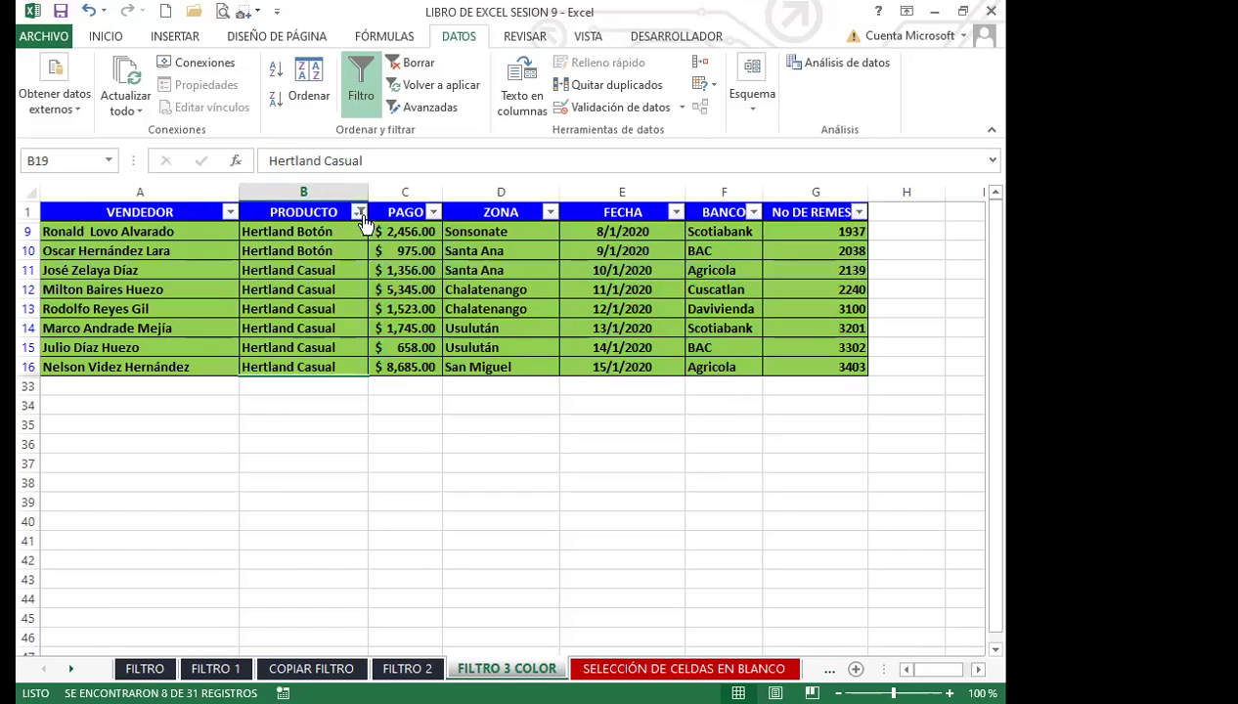
Step: Filter the PRODUCTO column by the light peach cell colour, choosing it from the full set of available cell colours
left_click(359, 213)
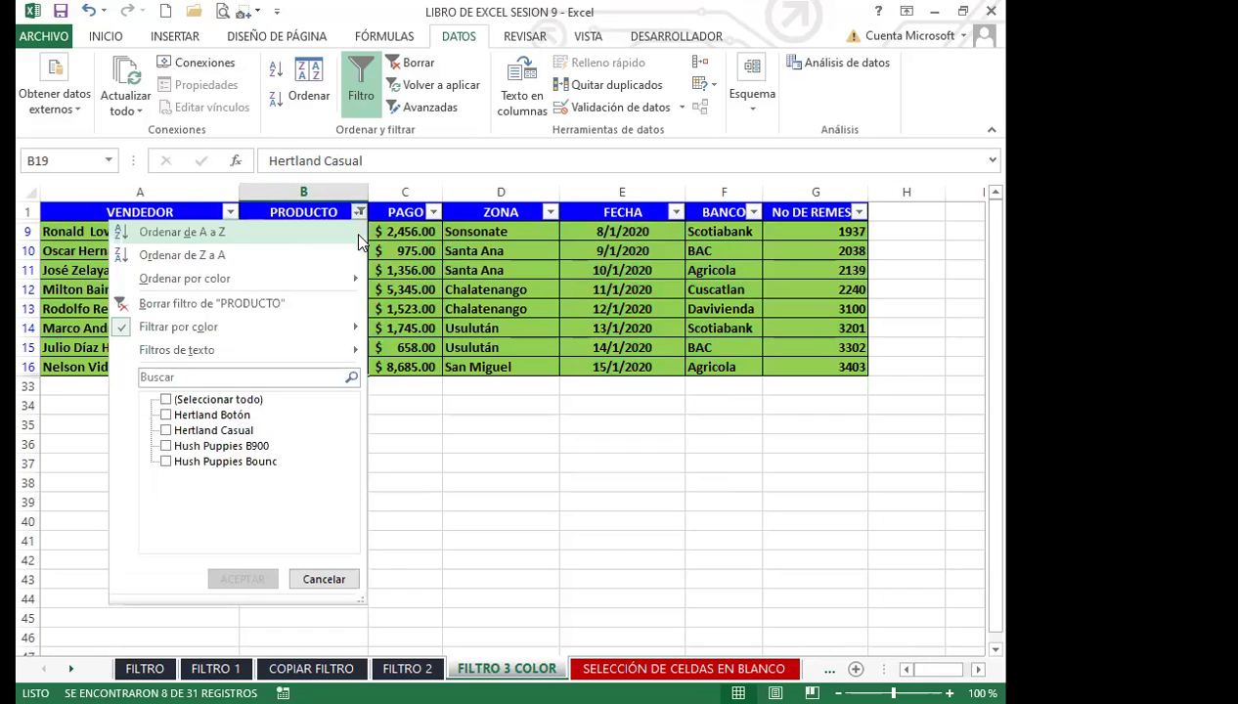
mouse_move(334, 338)
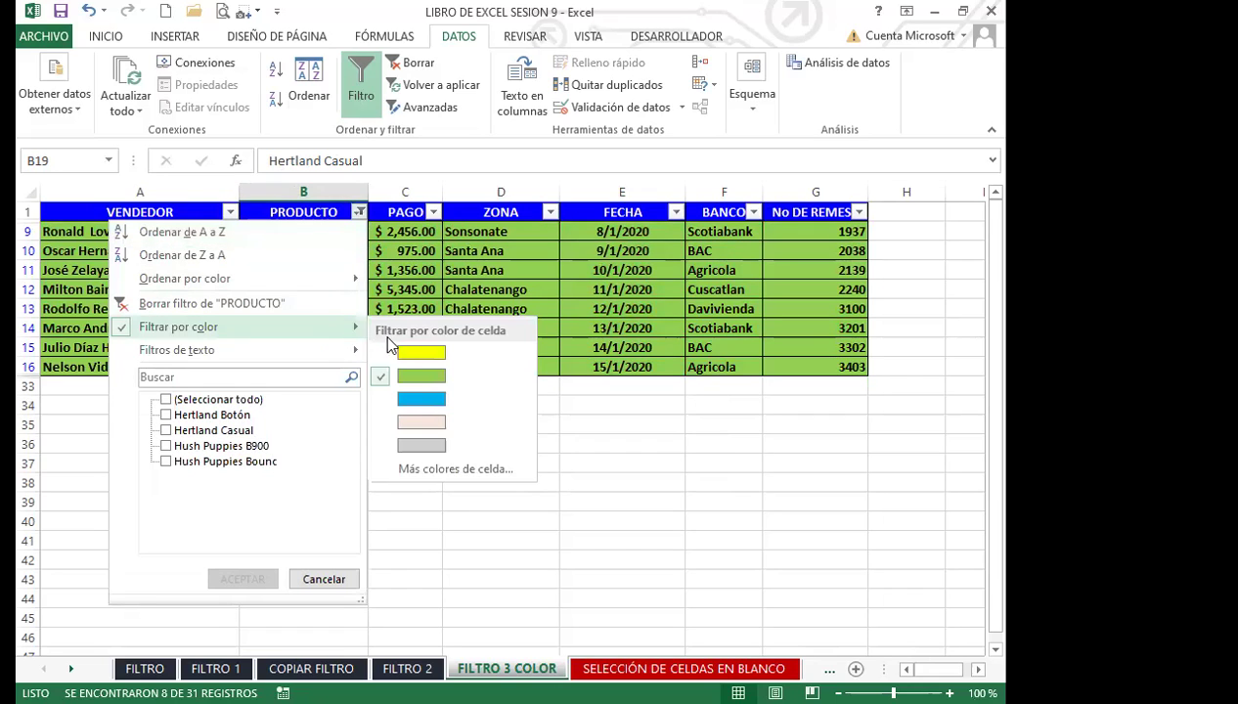
left_click(442, 473)
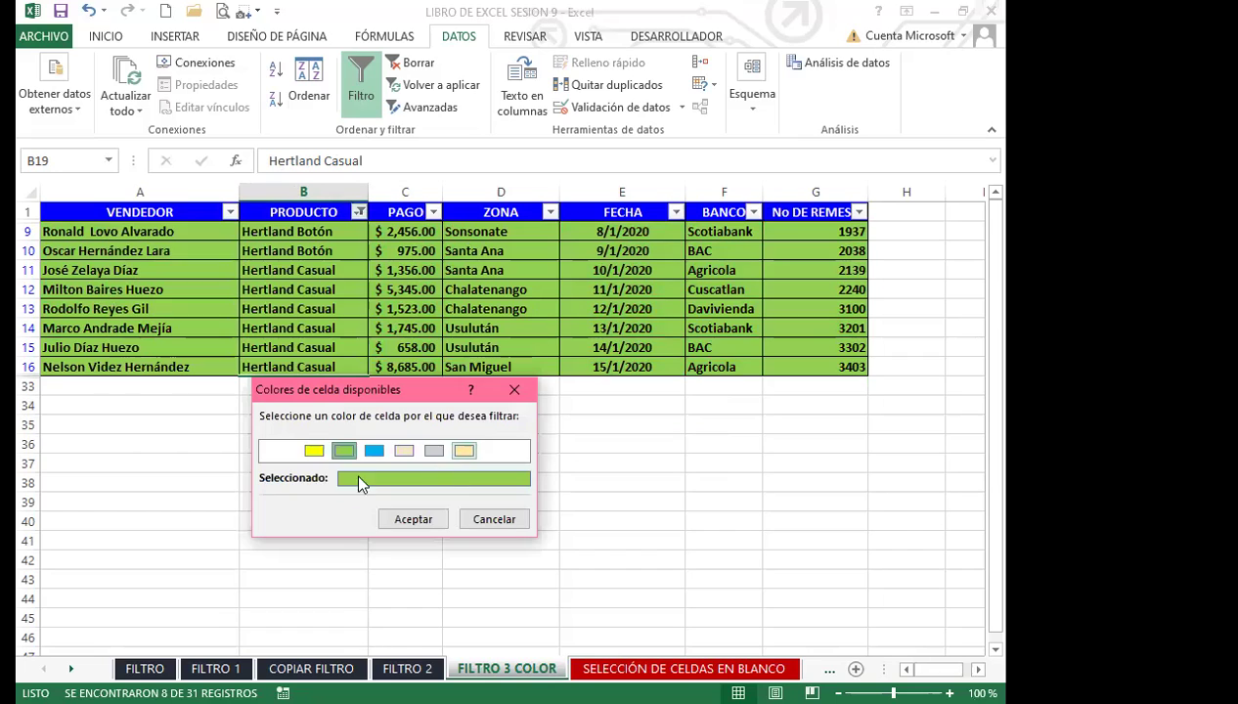
left_click(404, 451)
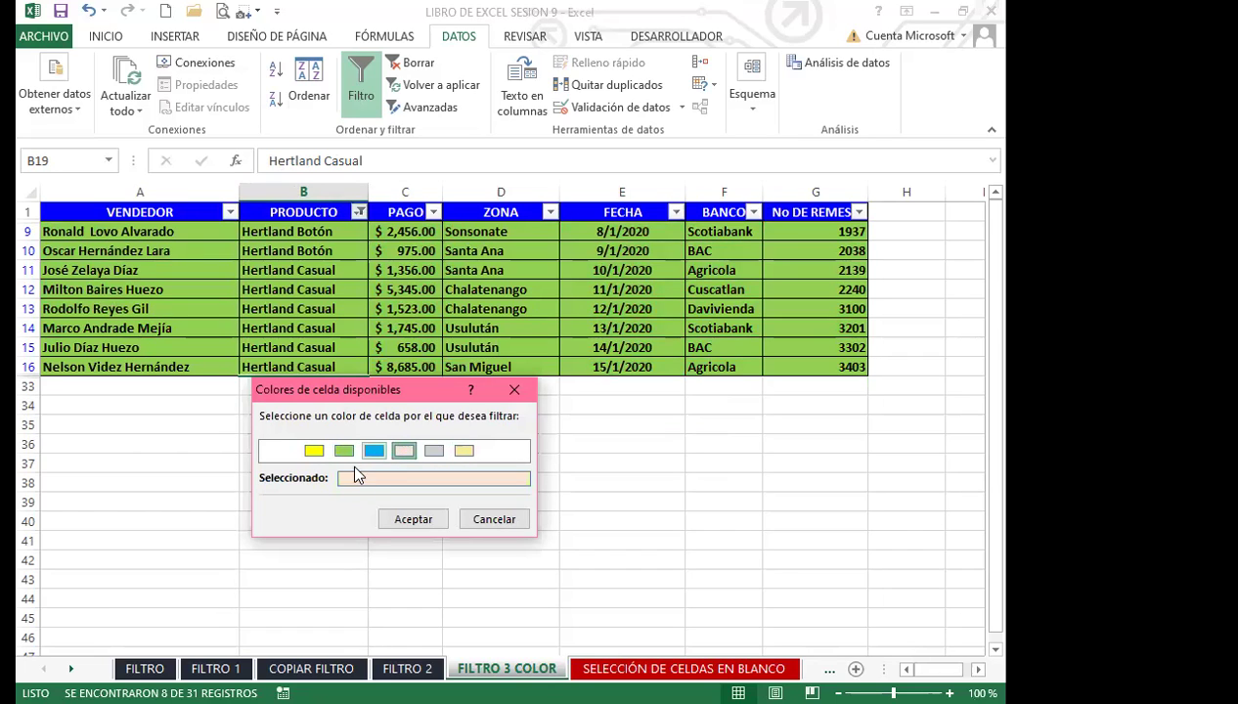
left_click(344, 451)
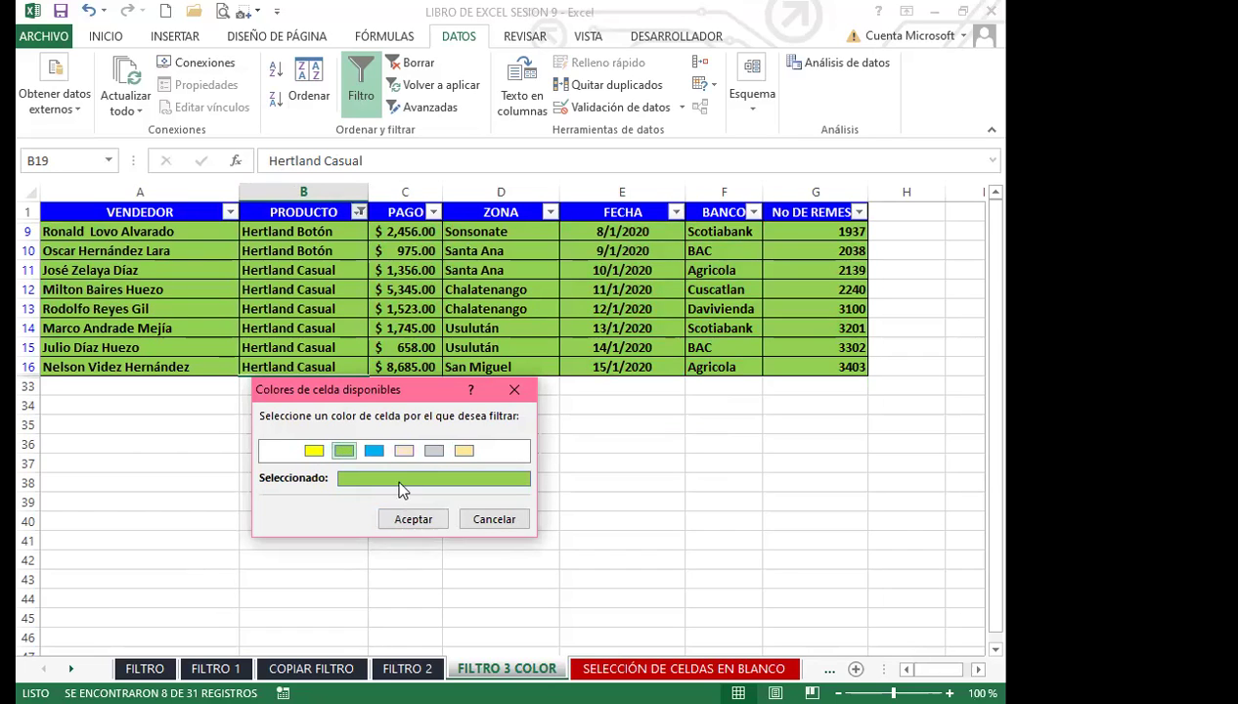
left_click(404, 451)
left_click(416, 518)
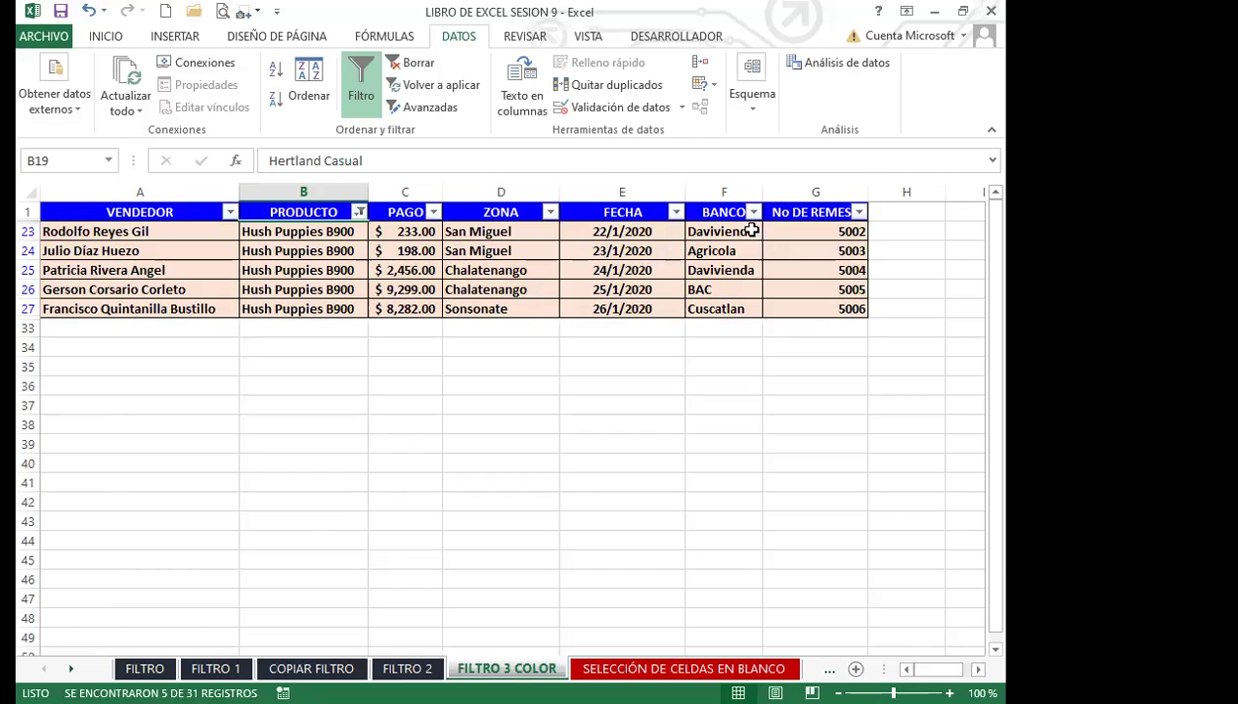
Step: Filter the BANCO column to Agricola only by excluding BAC, Cuscatlan and Davivienda
left_click(753, 212)
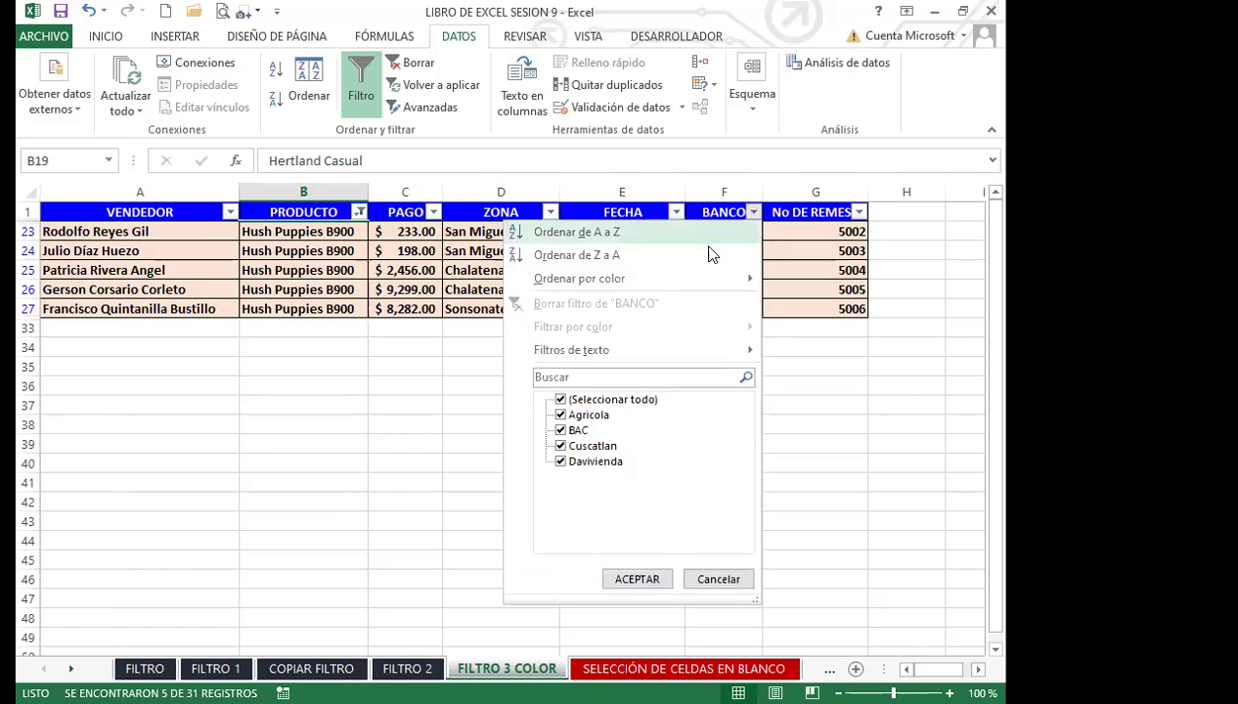
mouse_move(564, 358)
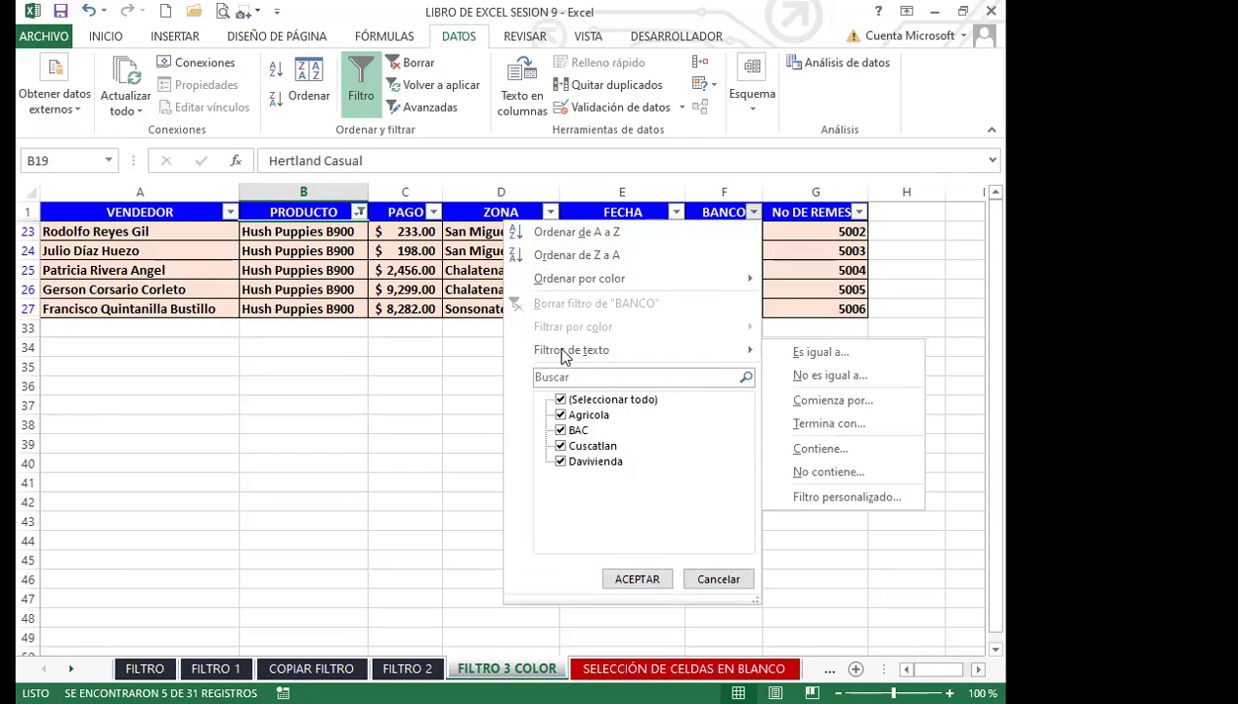
left_click(560, 430)
left_click(560, 446)
left_click(561, 462)
left_click(637, 579)
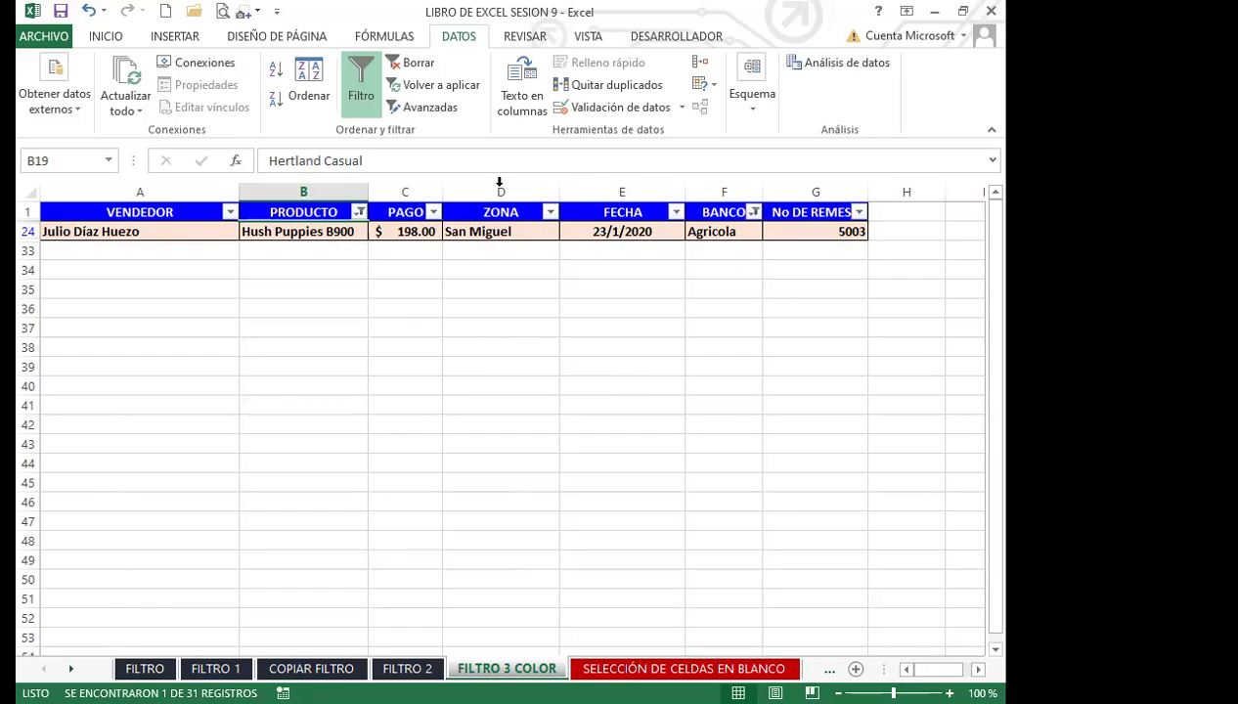
Step: Add BAC to the banks included in the BANCO filter
left_click(754, 213)
left_click(560, 430)
left_click(636, 579)
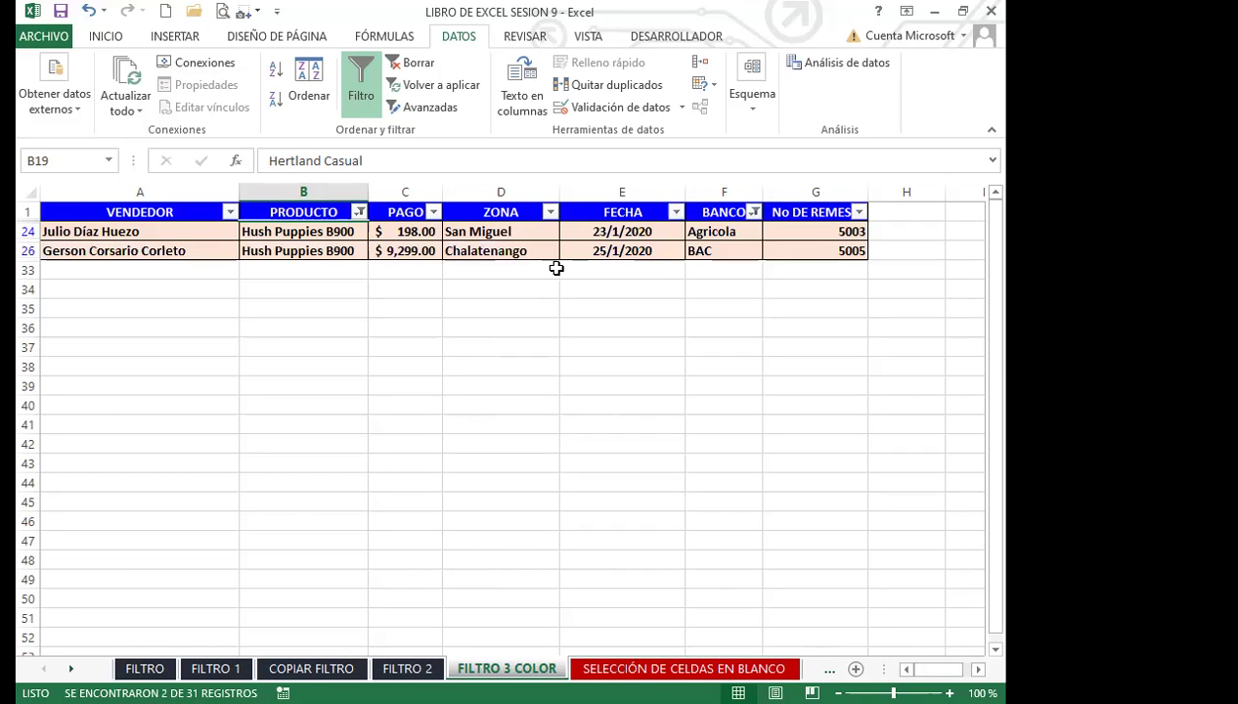
Step: Filter the FECHA column so that only the 25/1/2020 record is included
left_click(676, 213)
left_click(515, 446)
left_click(554, 581)
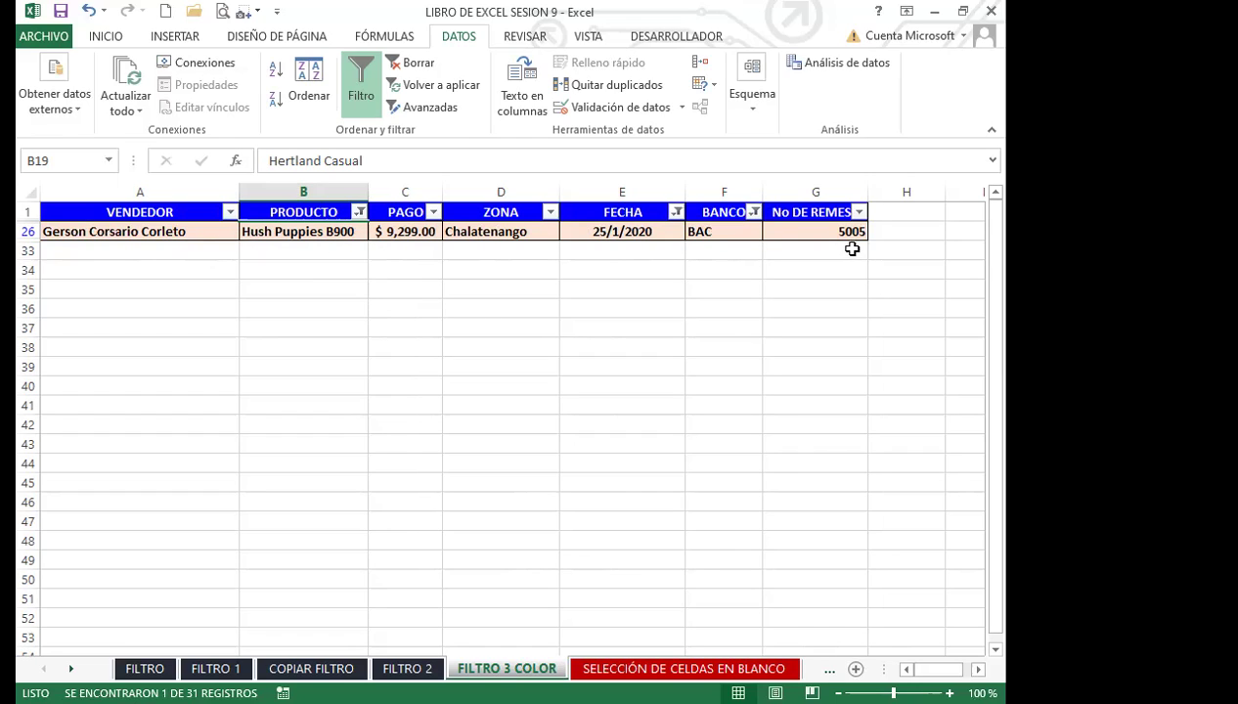
Step: Toggle off the peach cell-colour filter on PRODUCTO and turn off filtering for the whole table
left_click(361, 213)
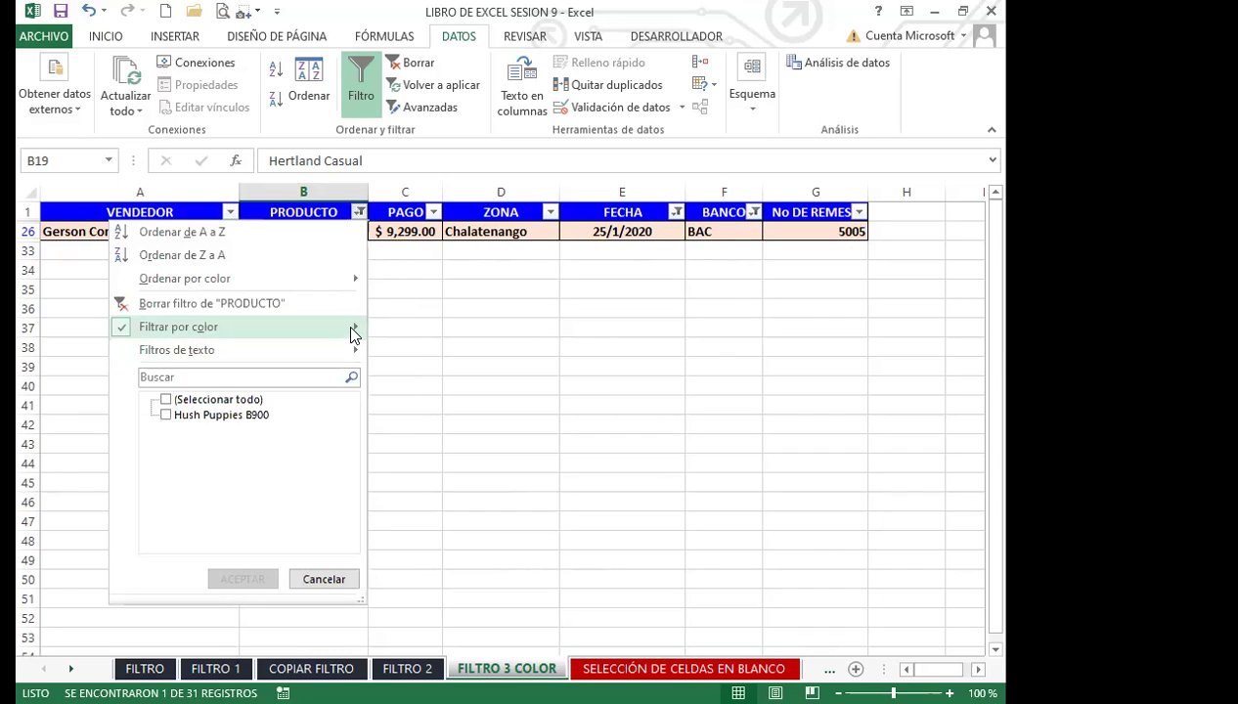
mouse_move(357, 332)
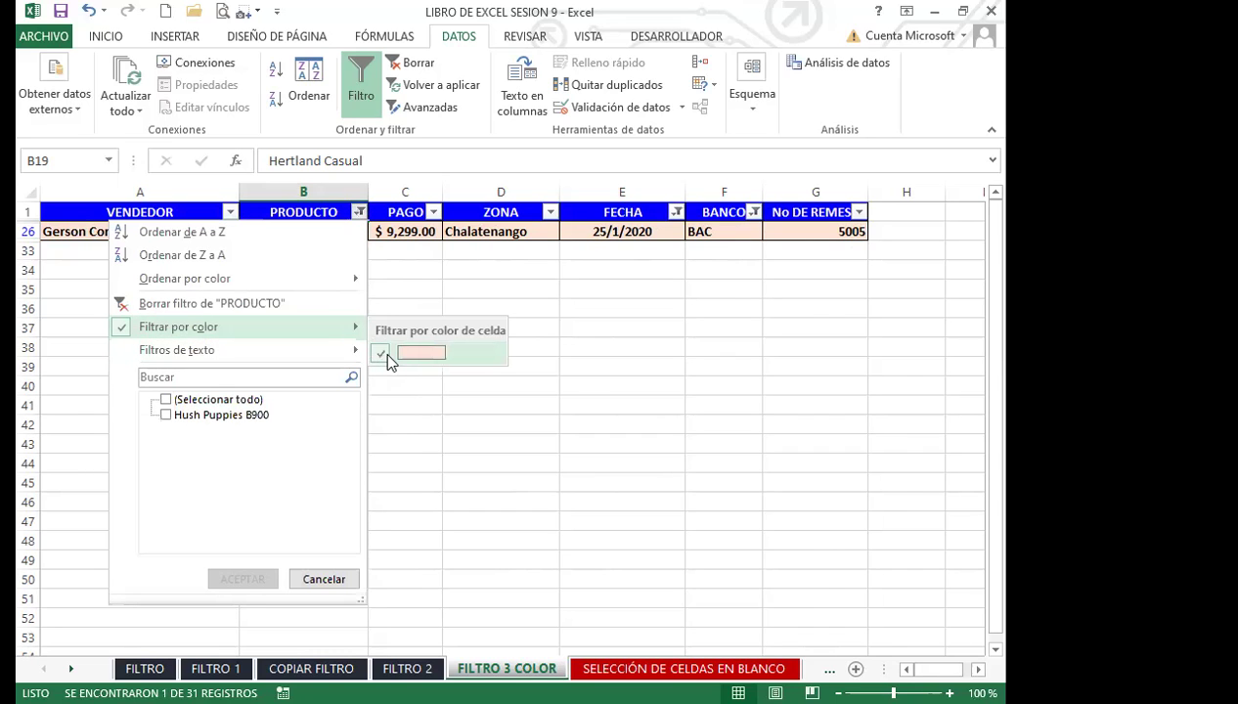
left_click(387, 354)
left_click(360, 83)
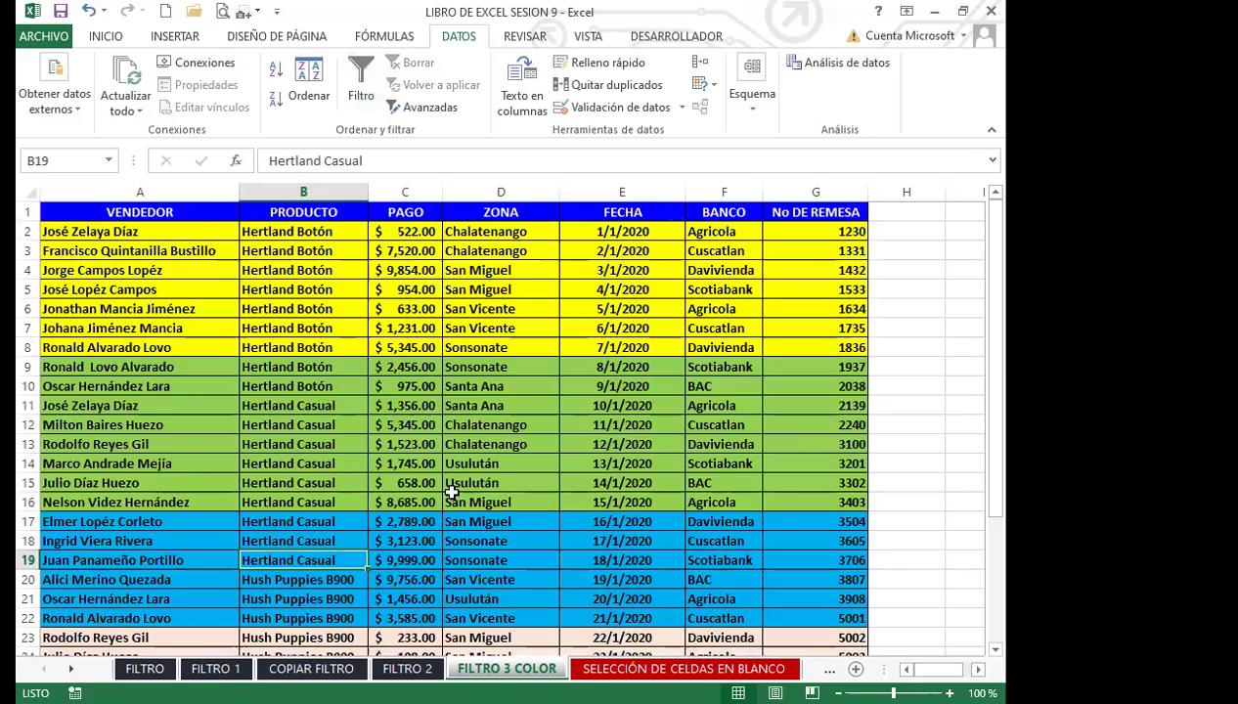
Step: Examine the cell-colour groups across the unfiltered table, highlighting the green rows A9:G16
scroll(469, 499, "down", 5)
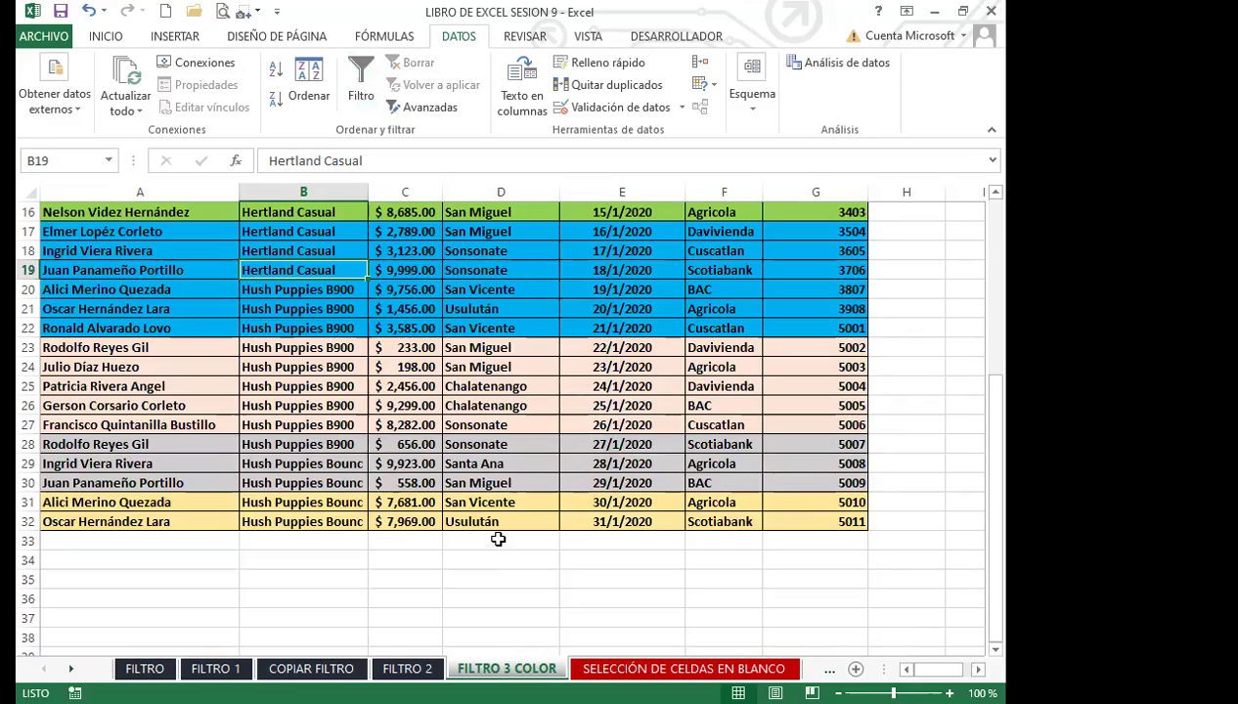
scroll(475, 507, "up", 5)
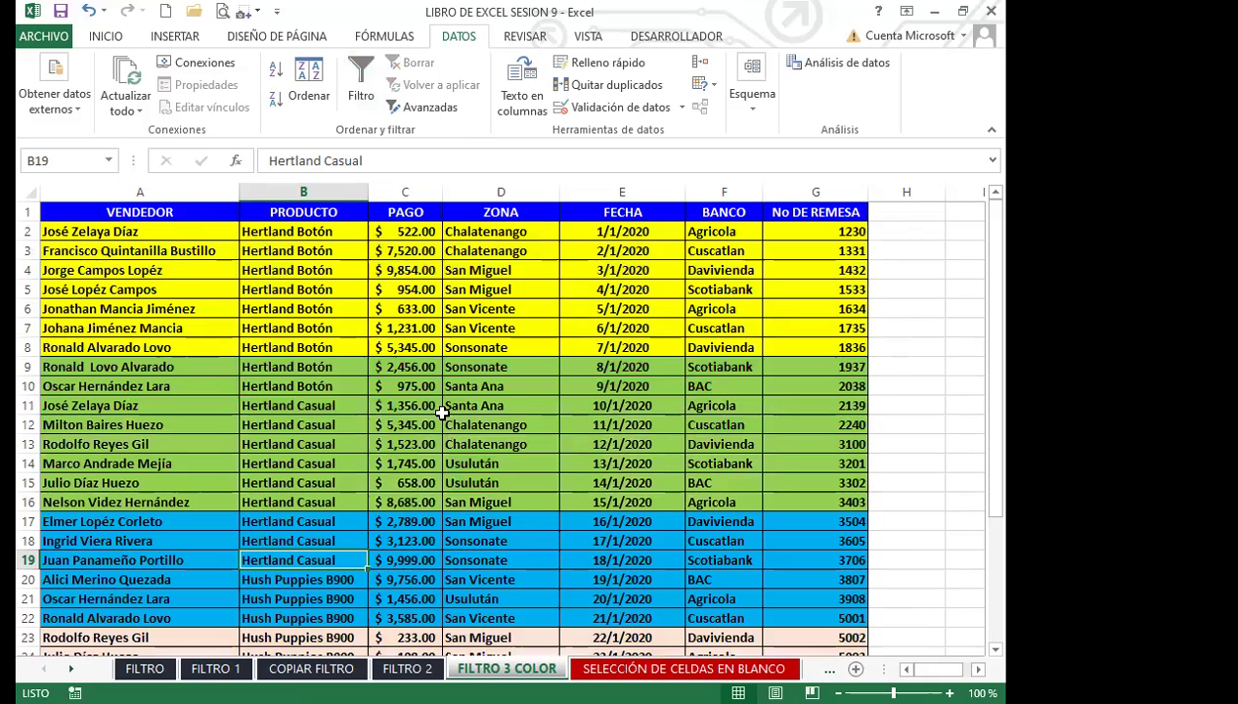
left_click(436, 407)
left_click(374, 448)
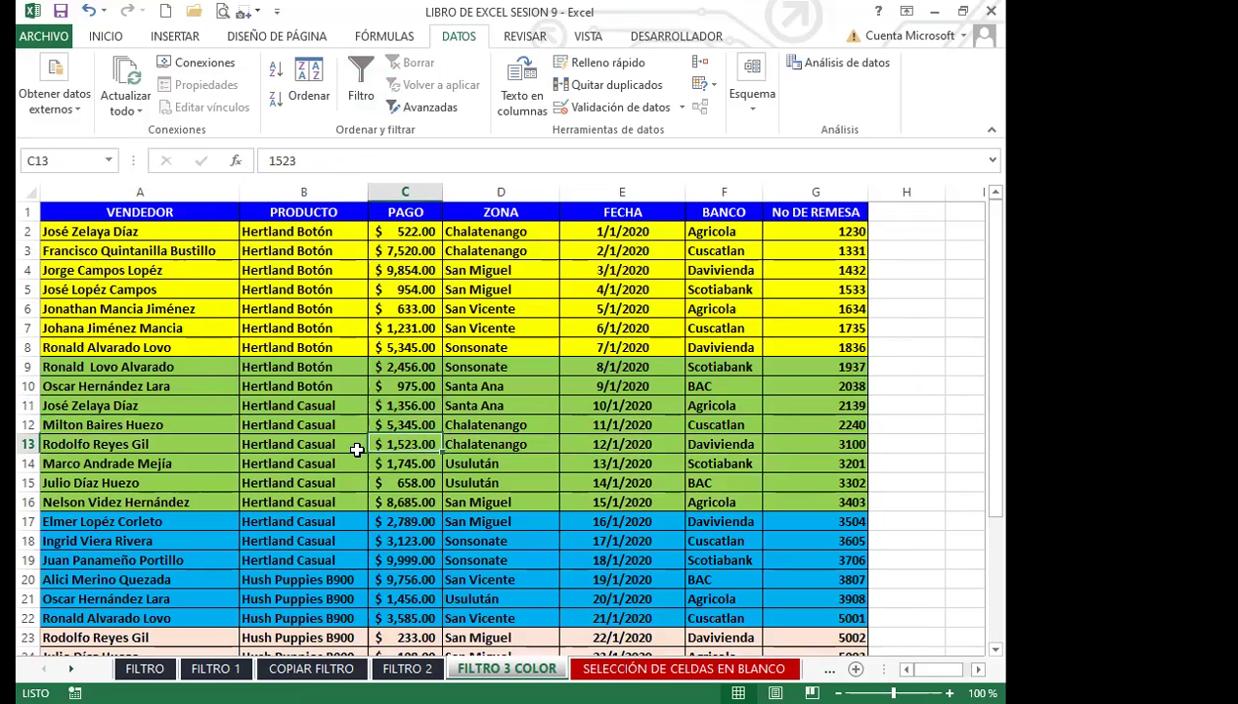
left_click_drag(137, 369, 796, 497)
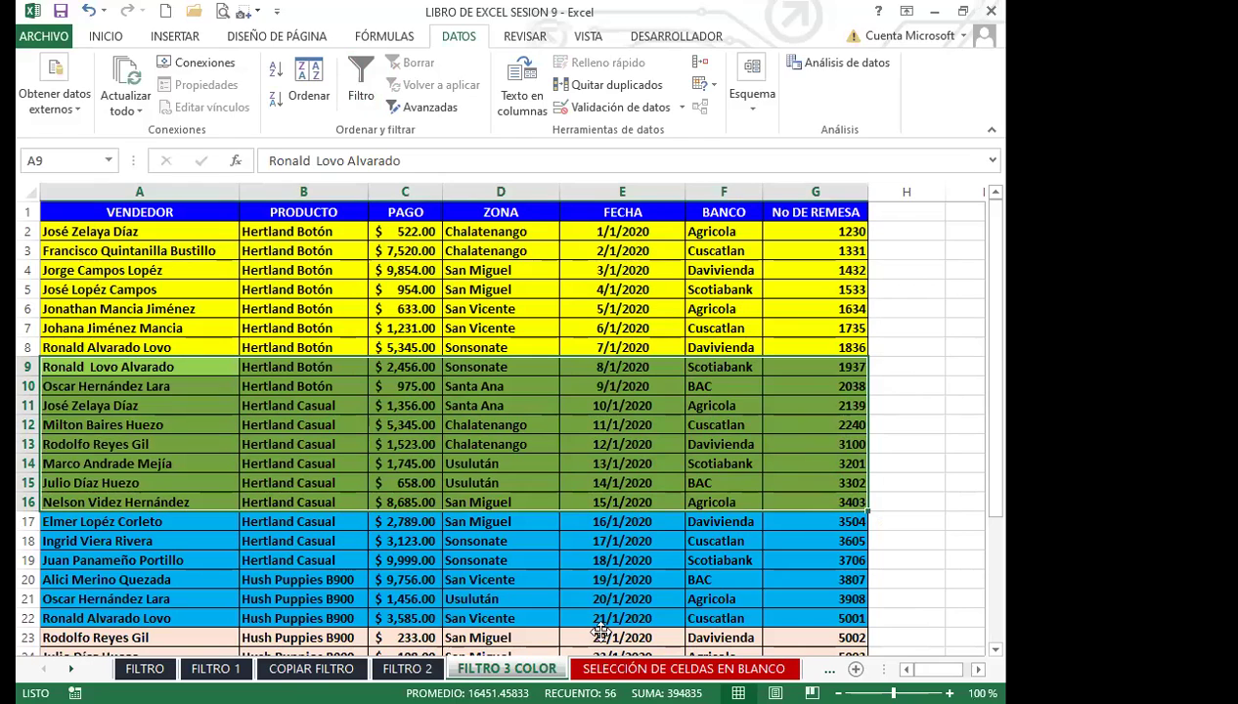
left_click(545, 541)
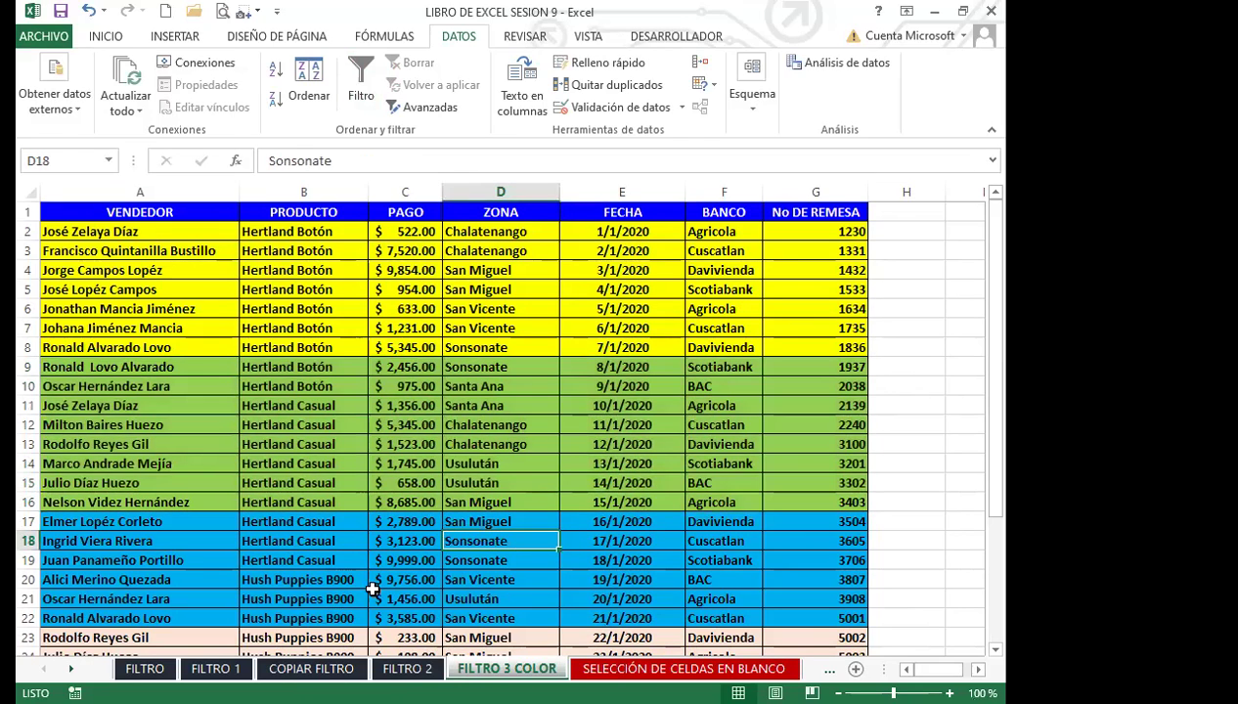
left_click(438, 599)
scroll(442, 598, "down", 2)
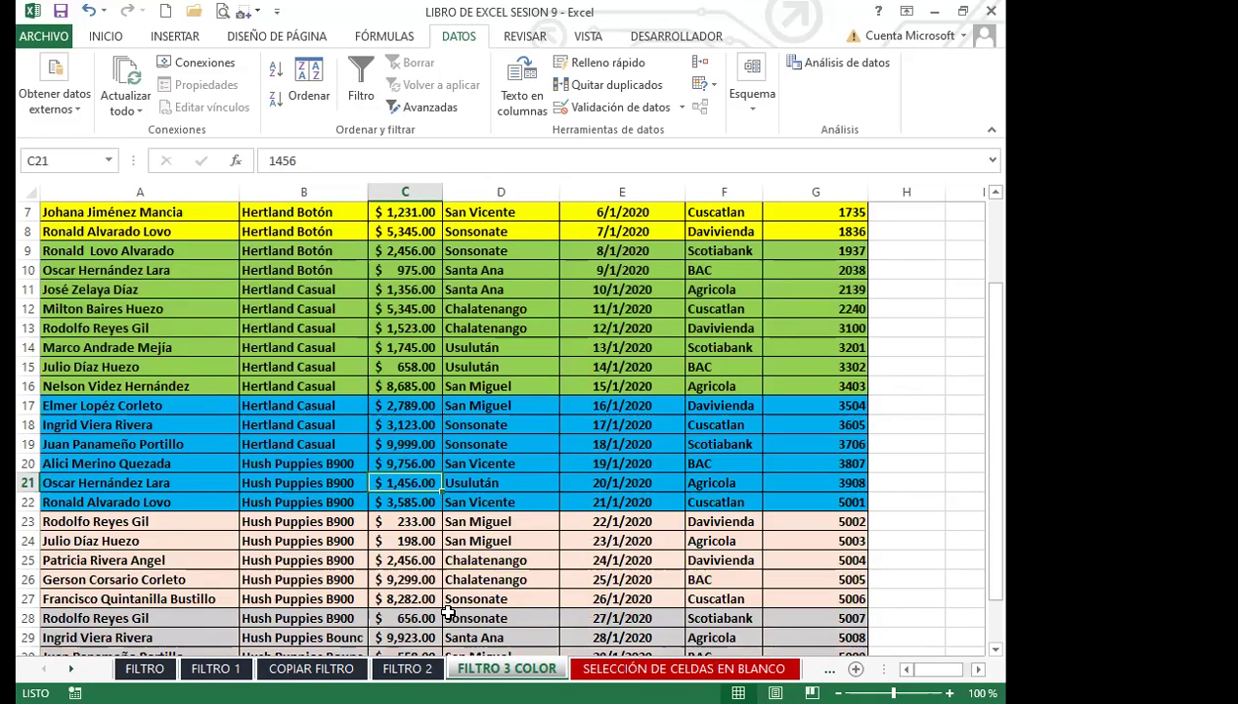
Step: Switch to the FILTRO 2 sheet and look through its table for the font colours used in the rows
key("ctrl+Page_Up")
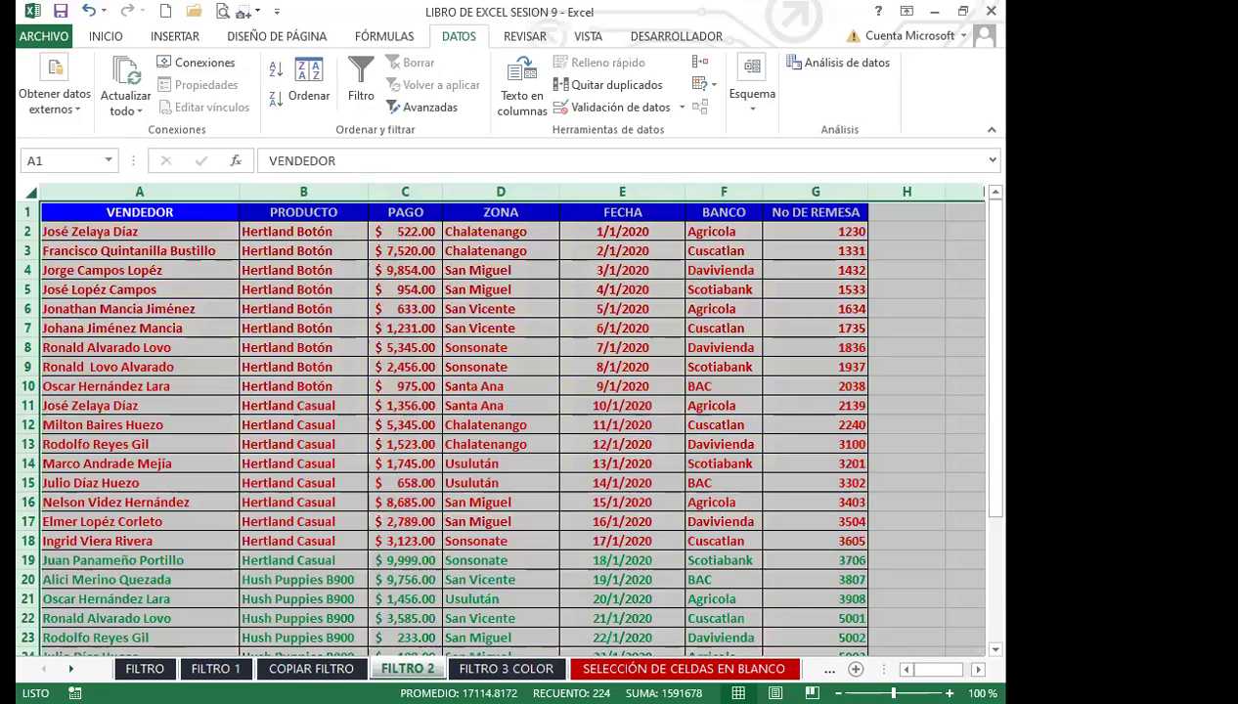
left_click(386, 464)
scroll(480, 454, "down", 7)
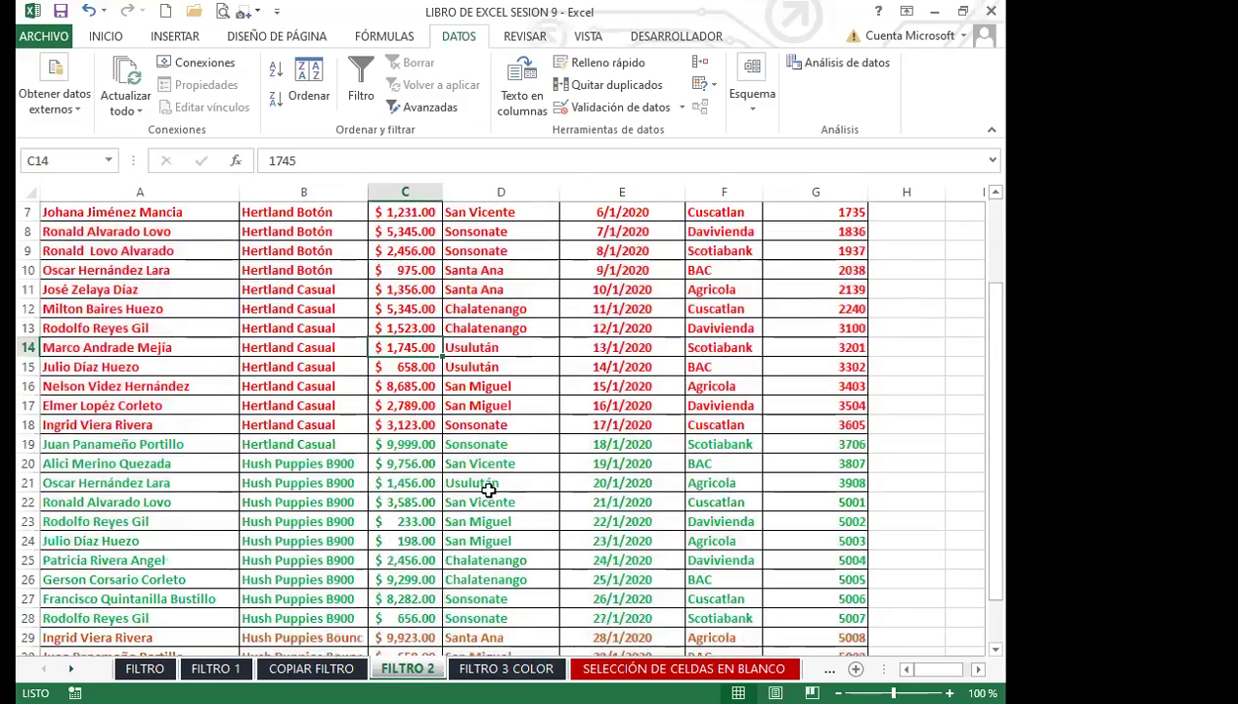
scroll(295, 434, "up", 4)
scroll(295, 434, "up", 3)
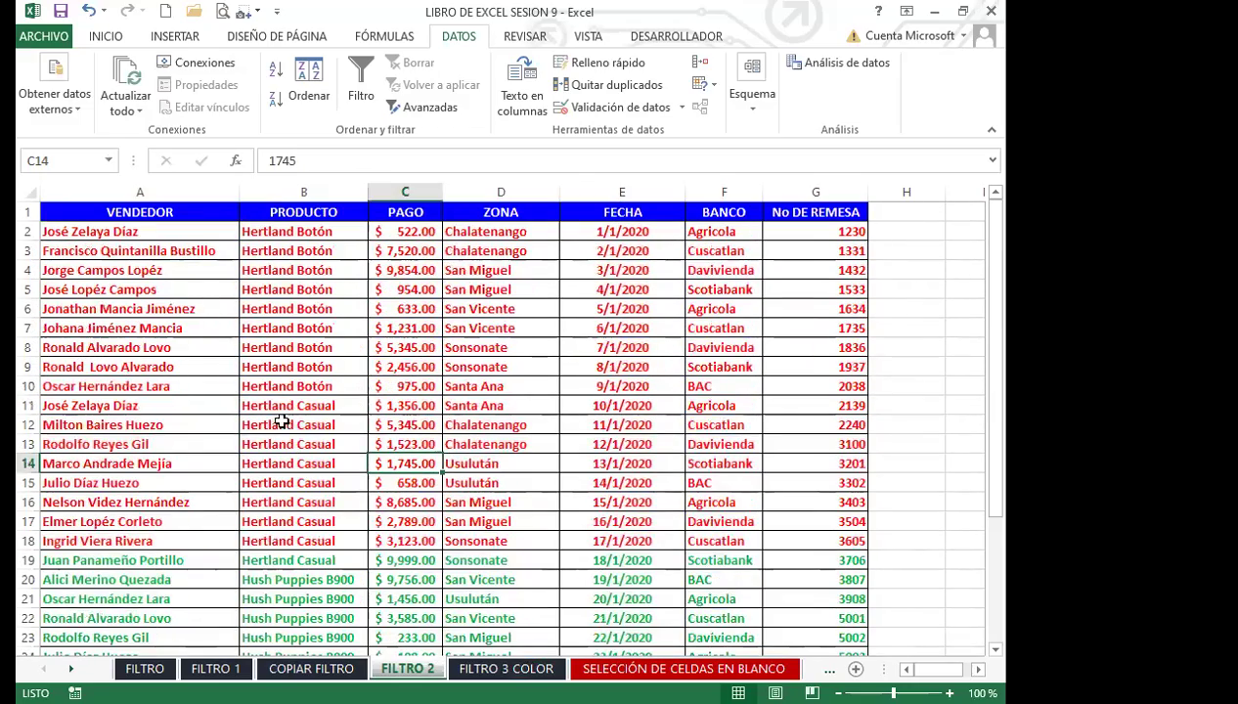
Step: Turn on filtering for the FILTRO 2 table and filter the ZONA column by green font colour
left_click(504, 215)
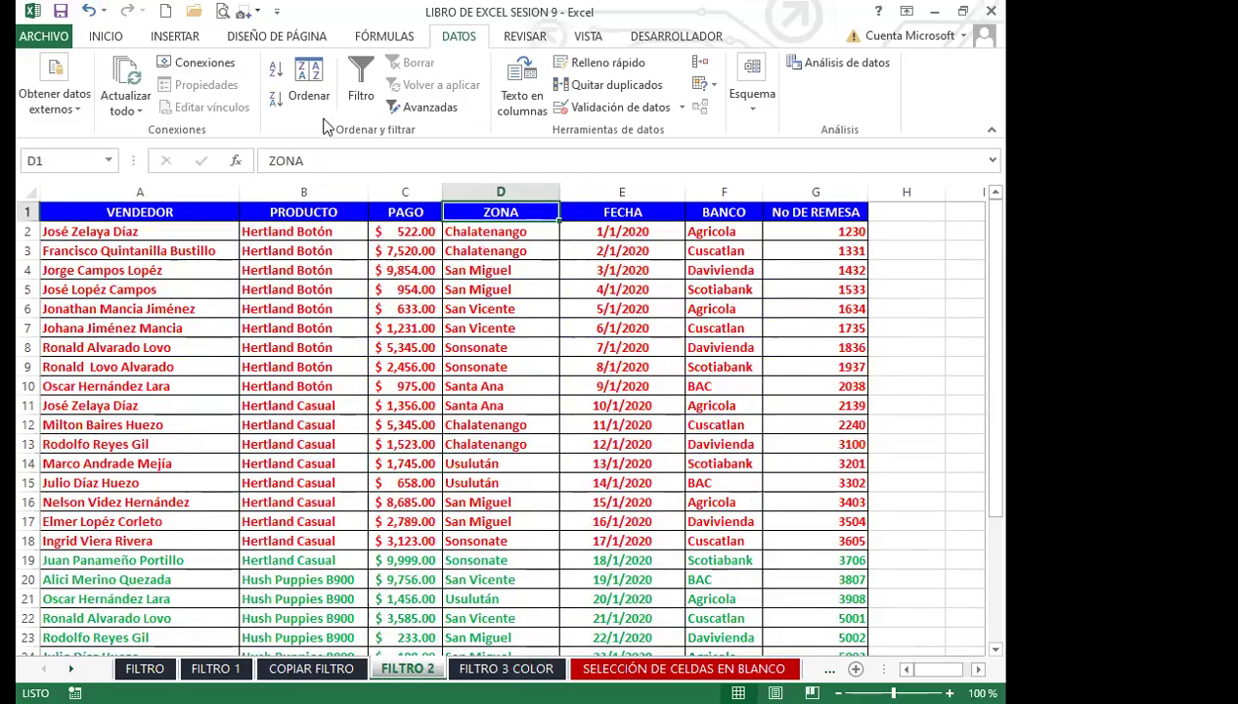
left_click(358, 68)
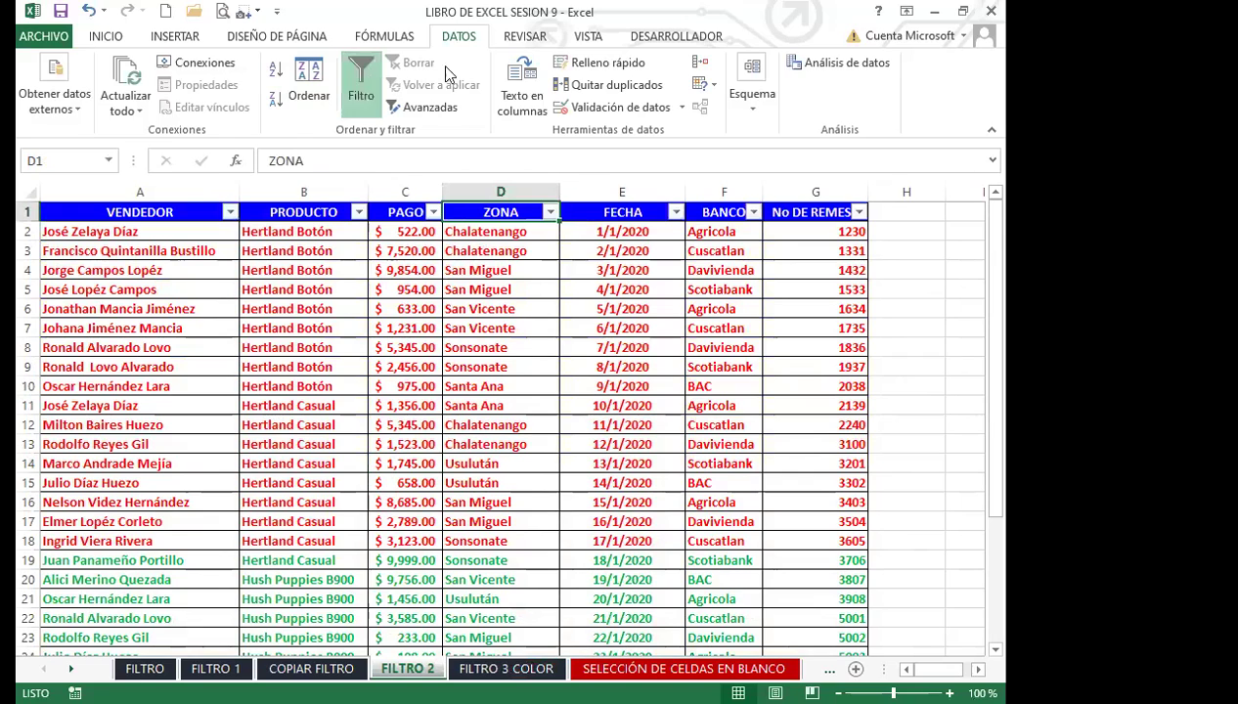
left_click(550, 213)
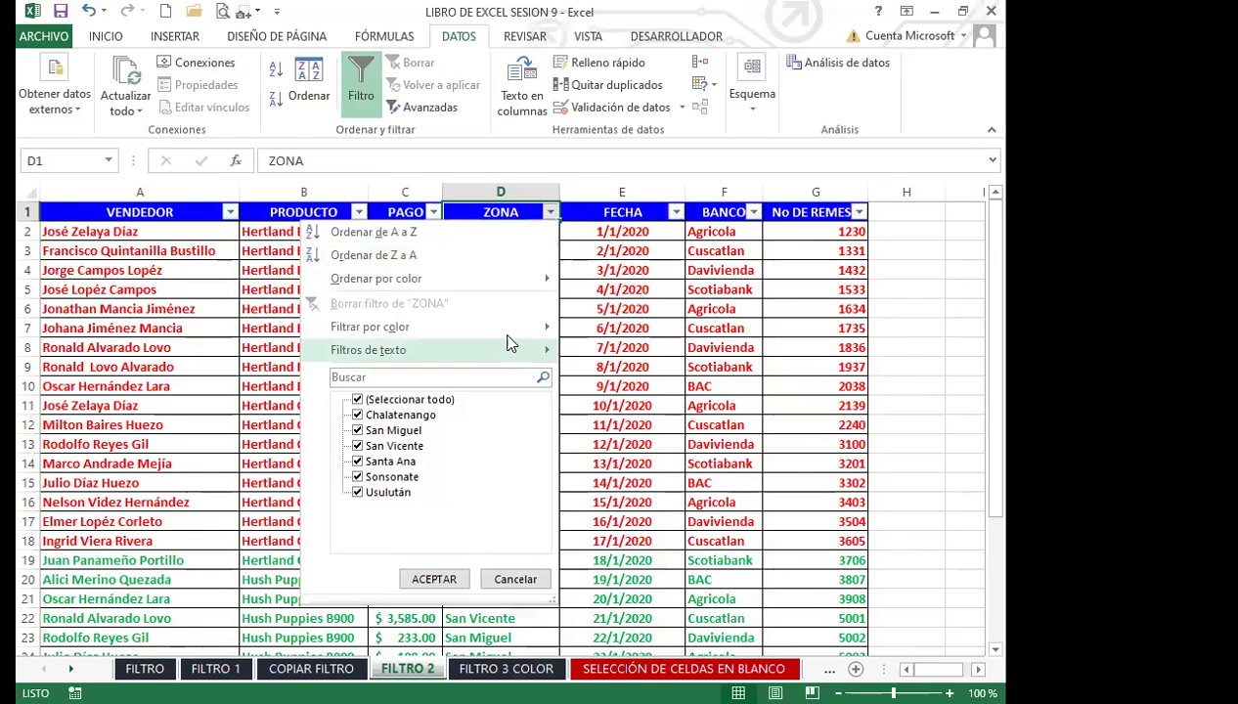
mouse_move(516, 335)
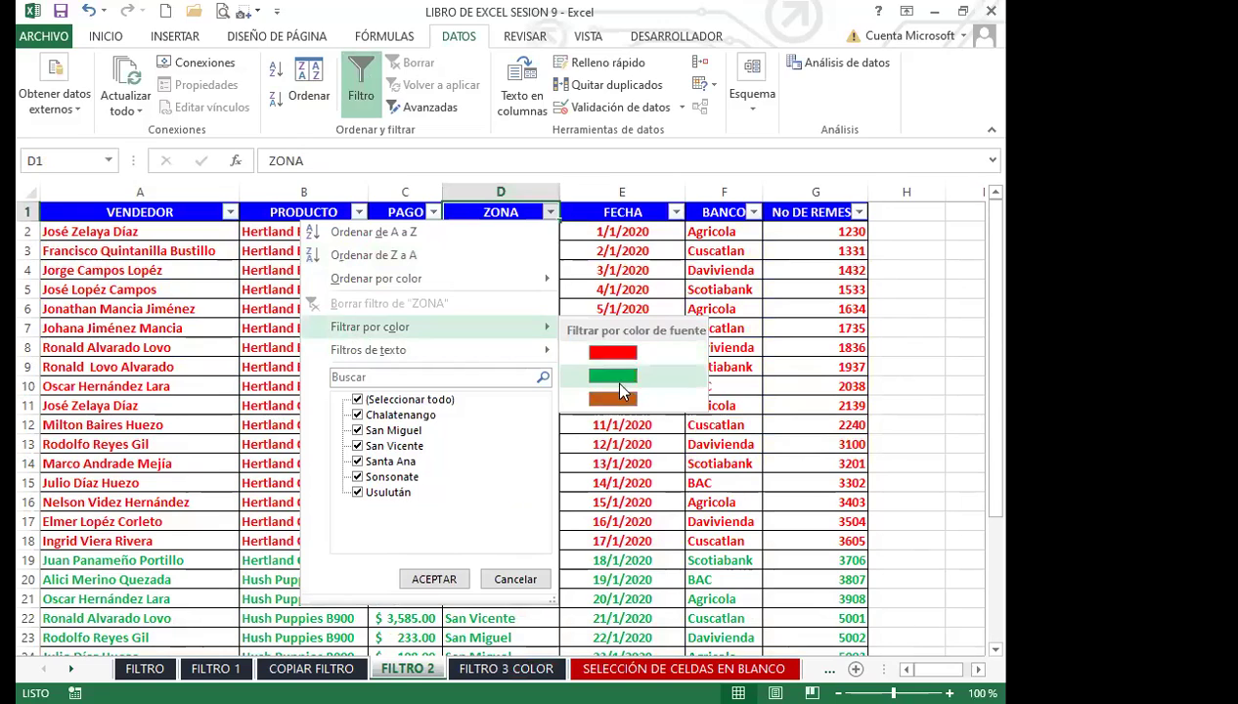
left_click(613, 377)
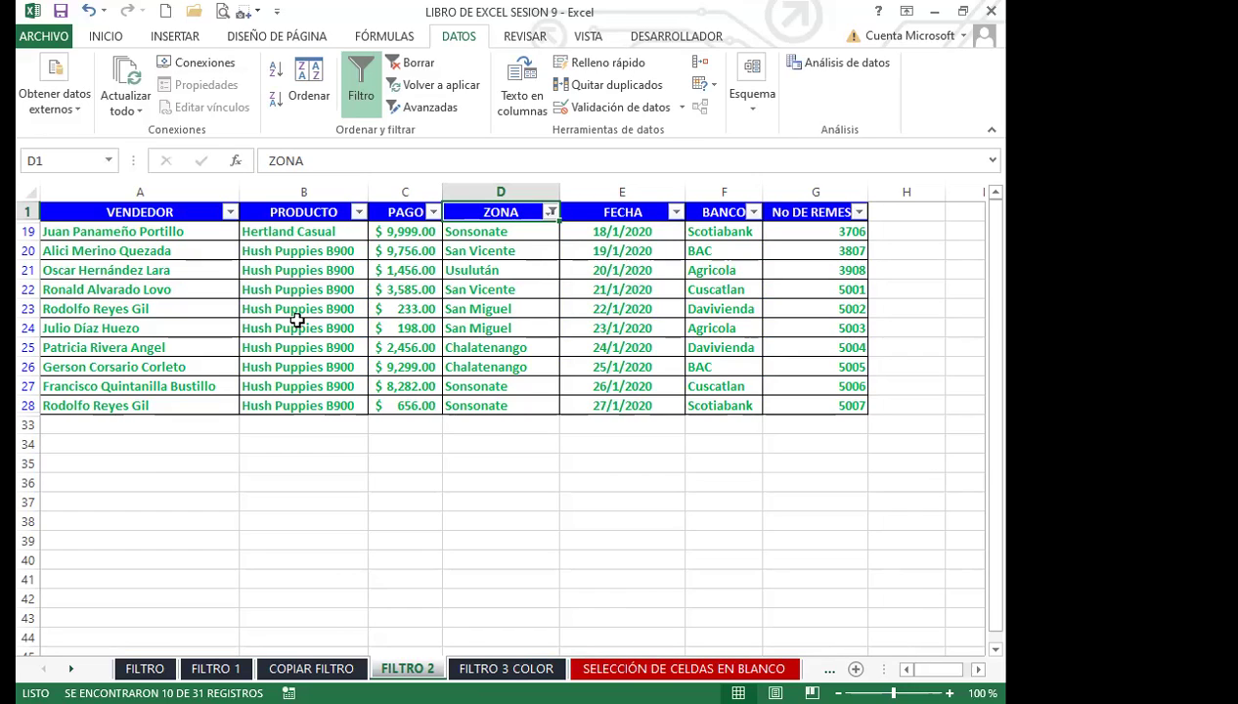
Step: Clear the font-colour filter from the ZONA column and look over the full table
left_click(550, 212)
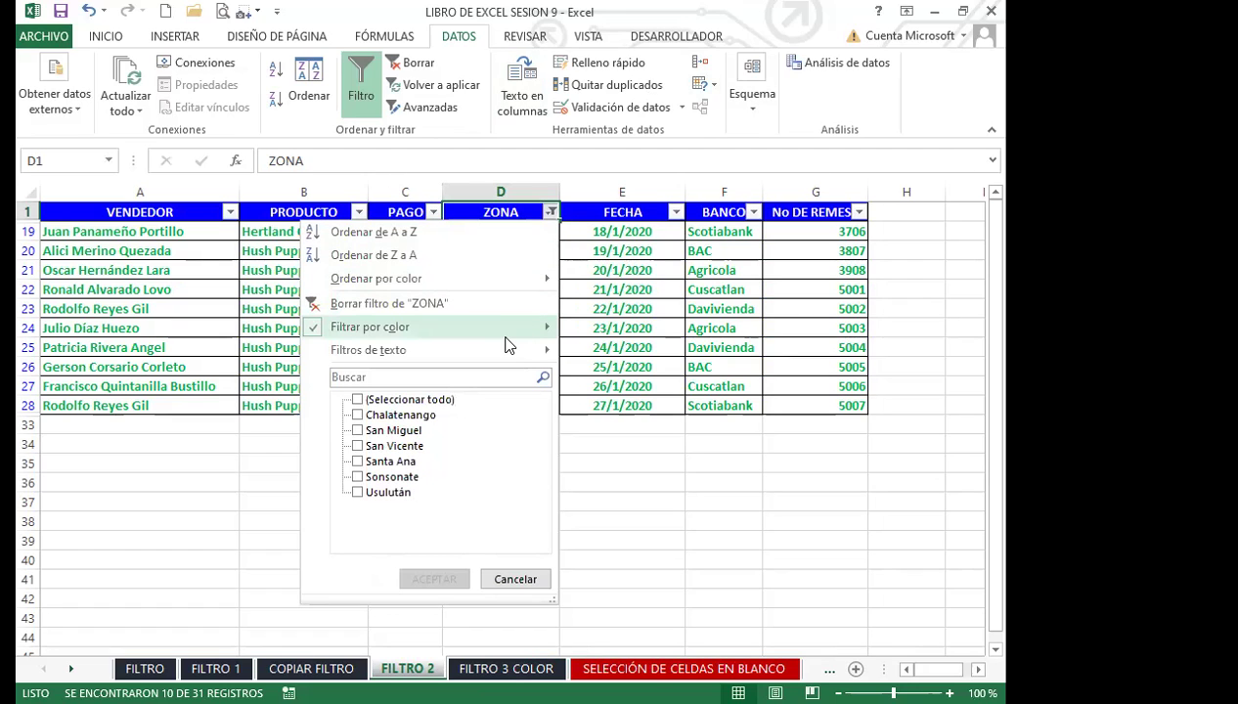
left_click(456, 313)
scroll(528, 516, "down", 3)
scroll(528, 517, "up", 3)
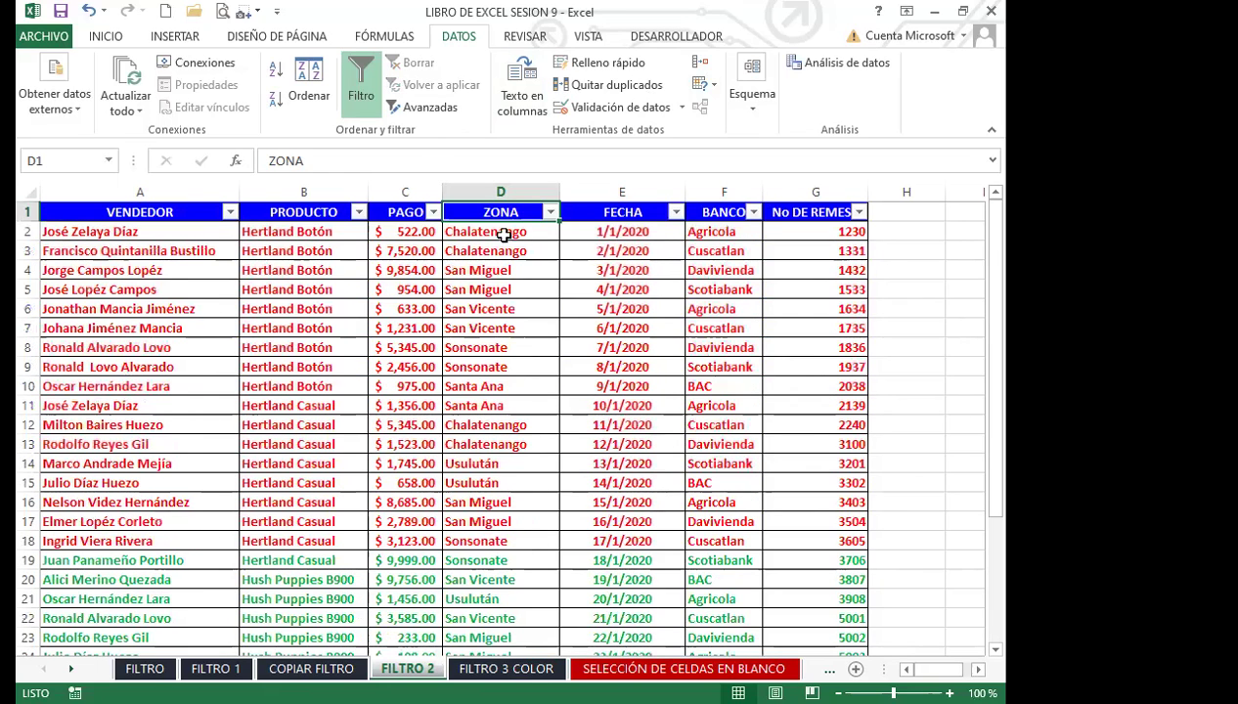
Step: Filter the PAGO column by green font colour
left_click(401, 212)
left_click(433, 213)
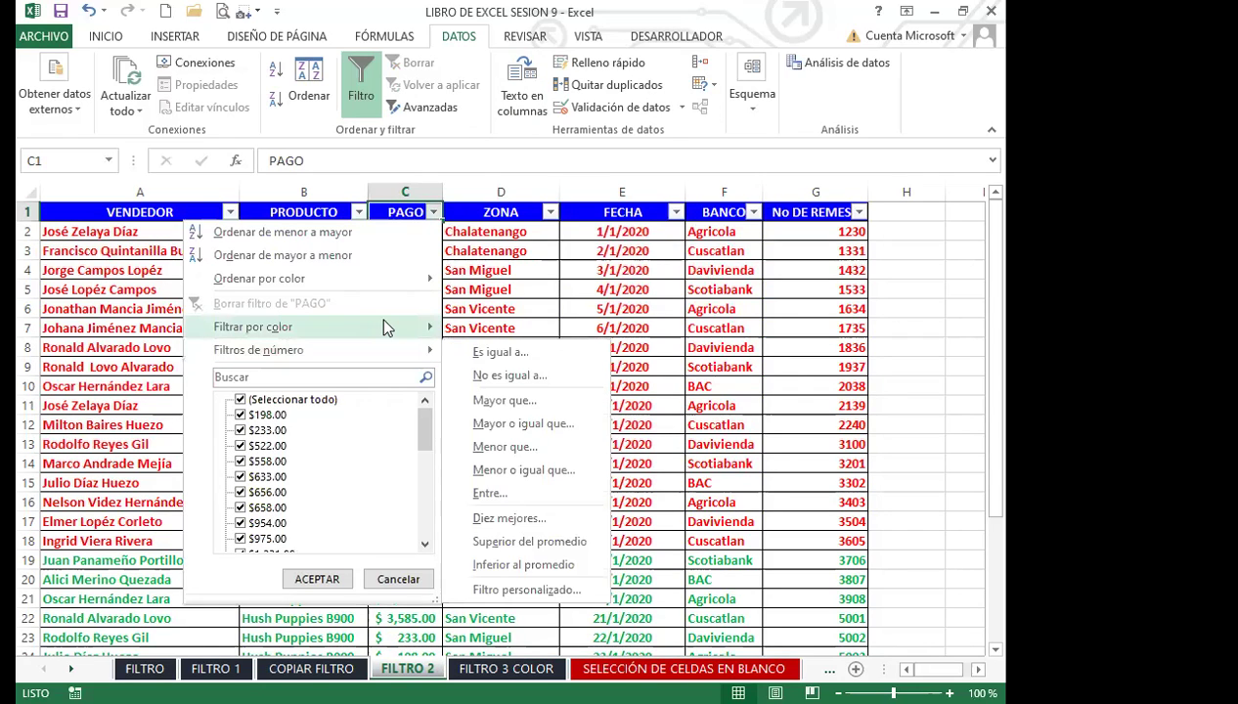
mouse_move(389, 328)
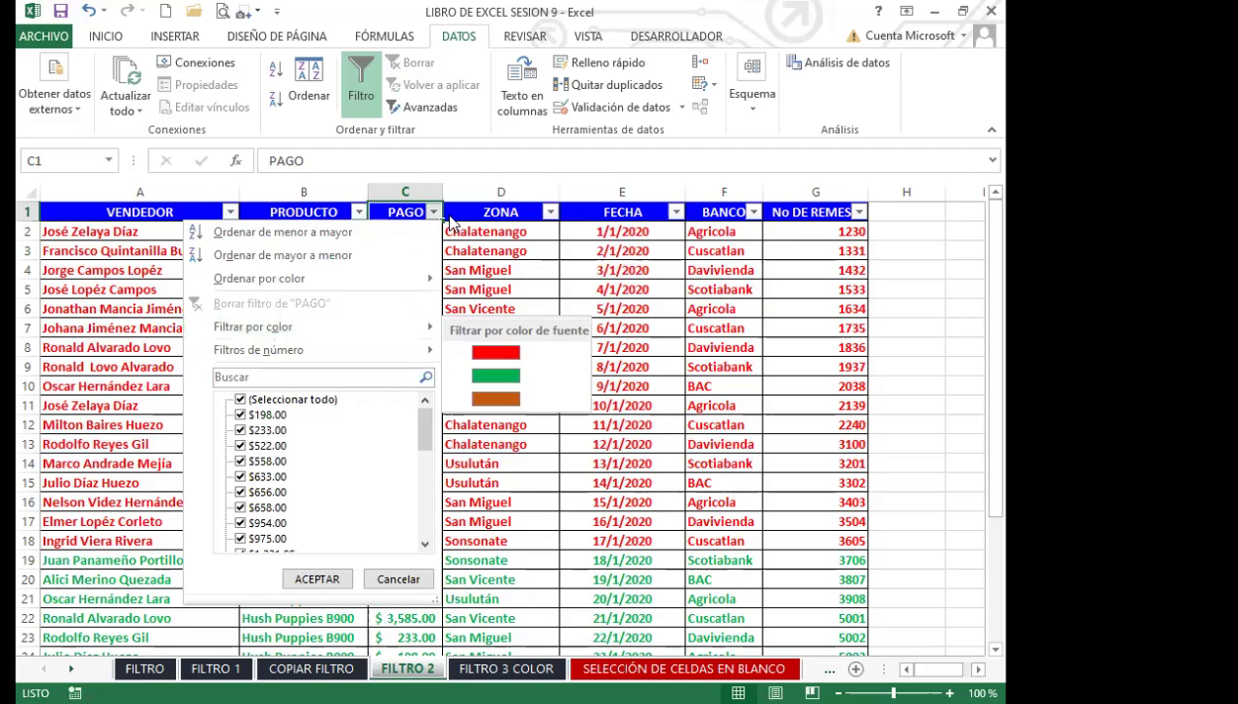
mouse_move(428, 330)
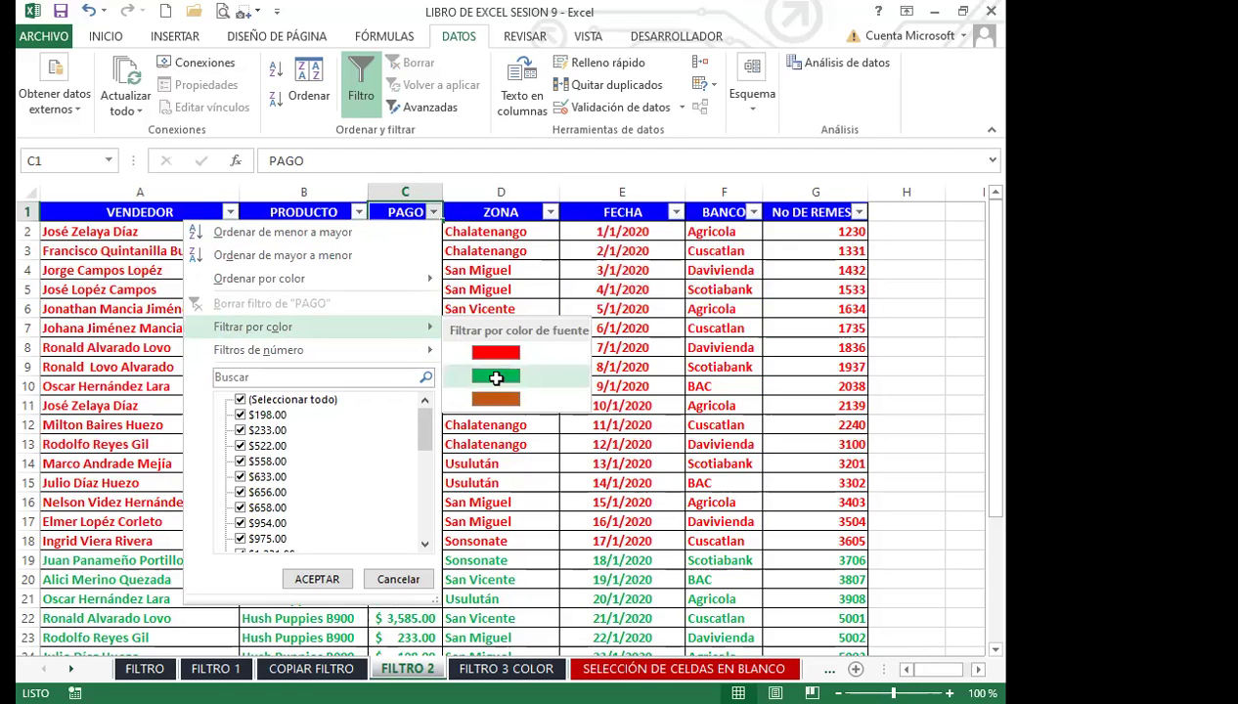
left_click(496, 377)
Step: Change the PAGO filter to red font colour, and turn off filtering for the table
left_click(432, 210)
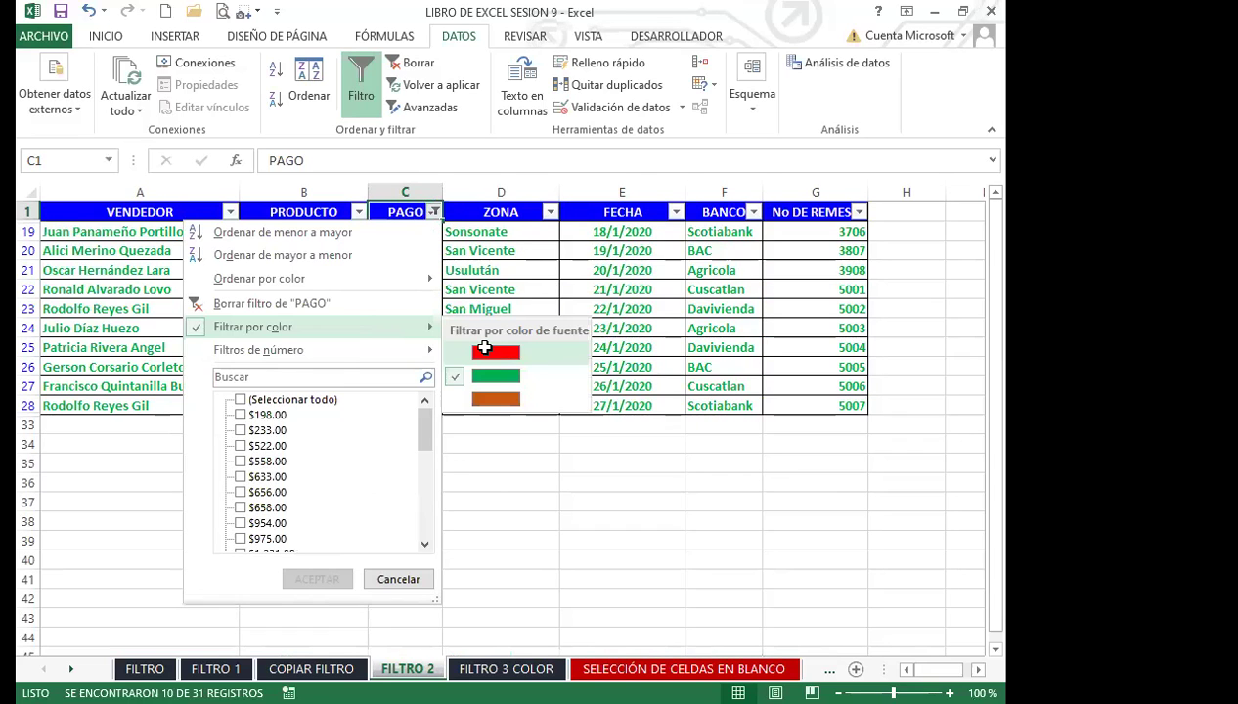
left_click(492, 356)
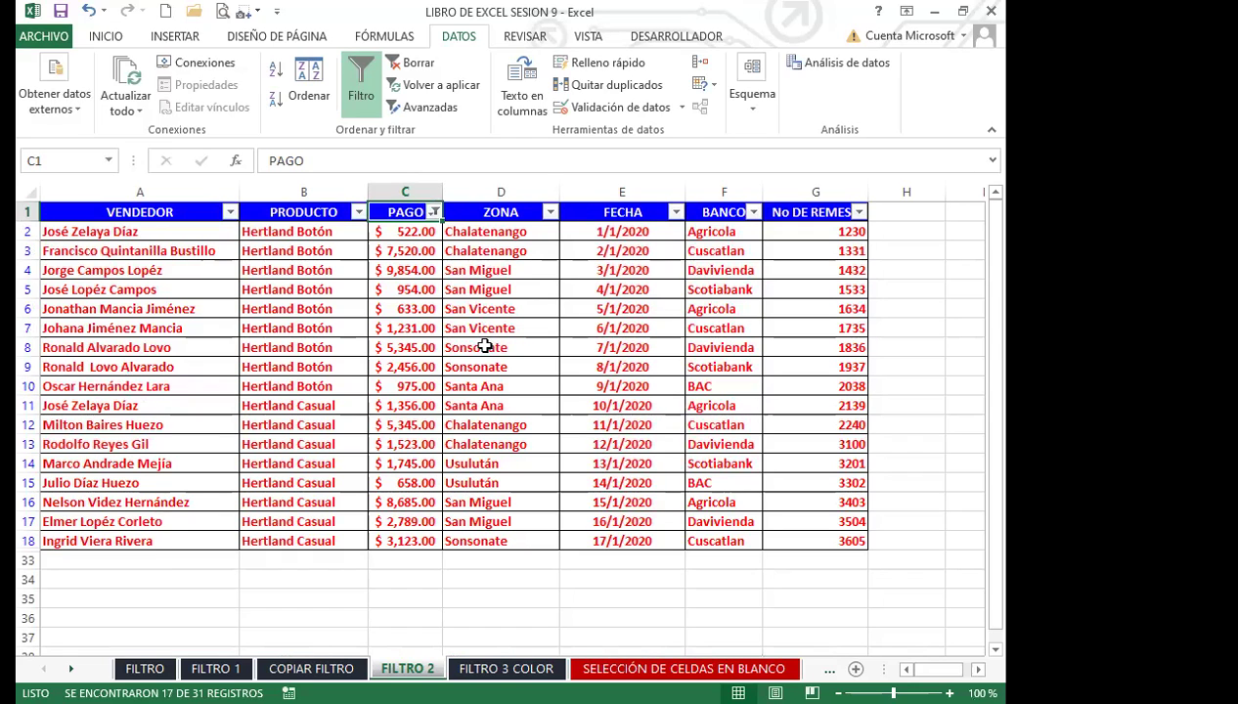
left_click(361, 88)
left_click(440, 446)
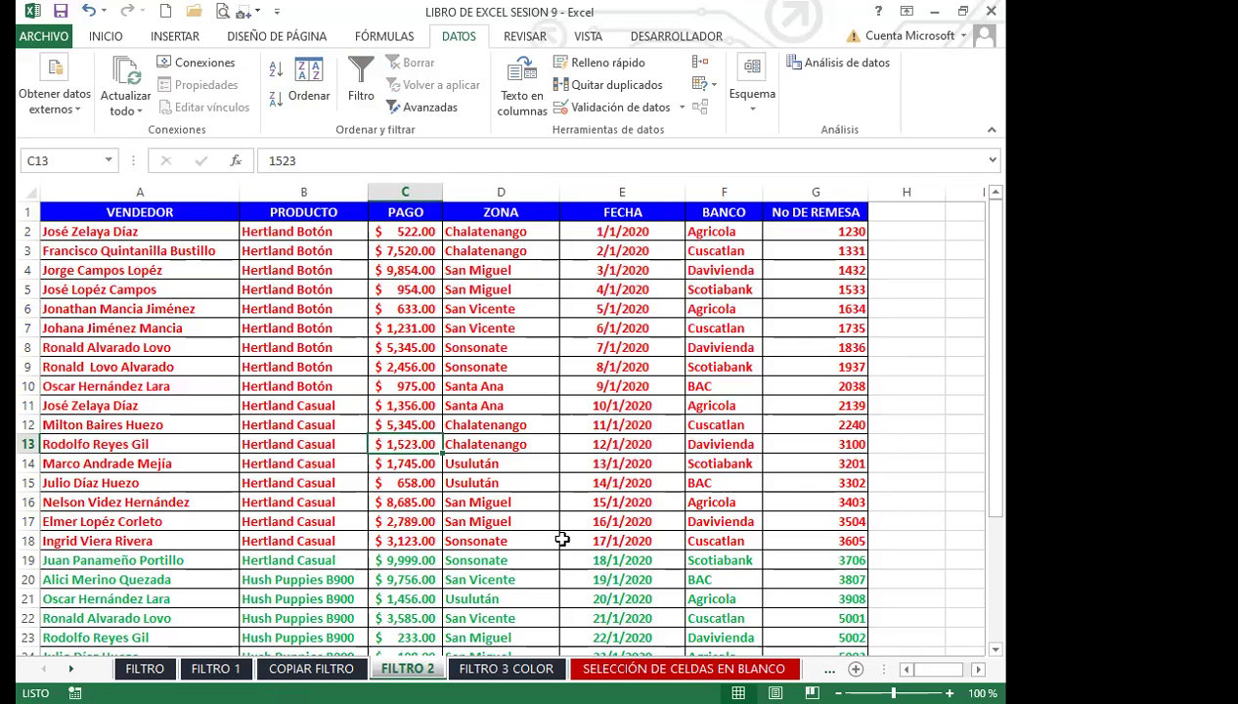
Step: Turn on filtering for the table again and open the custom text filter for the ZONA column
left_click(498, 211)
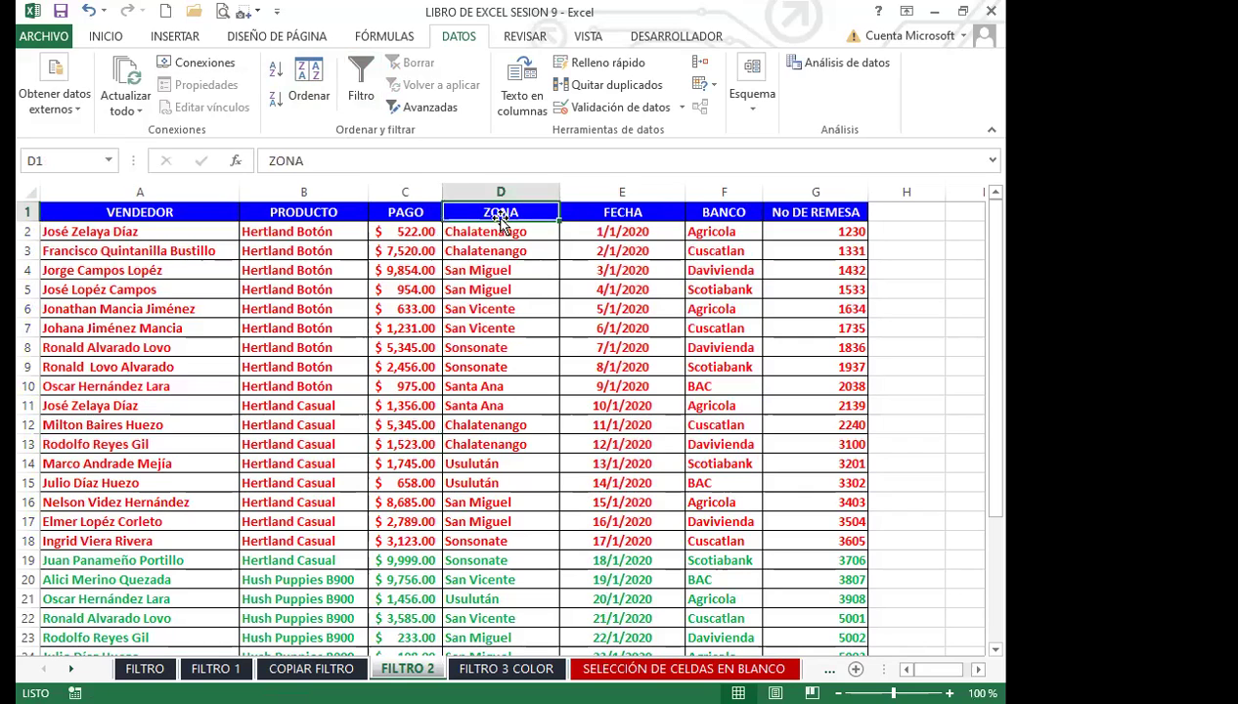
left_click(347, 74)
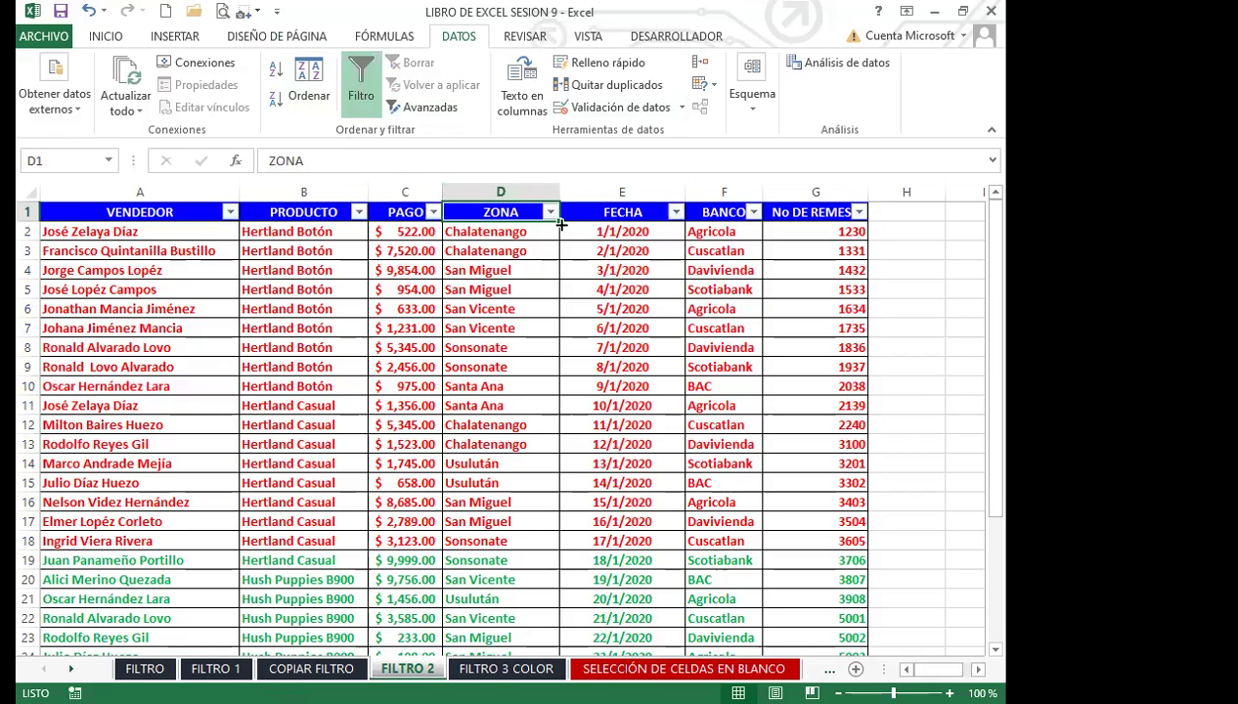
left_click(551, 212)
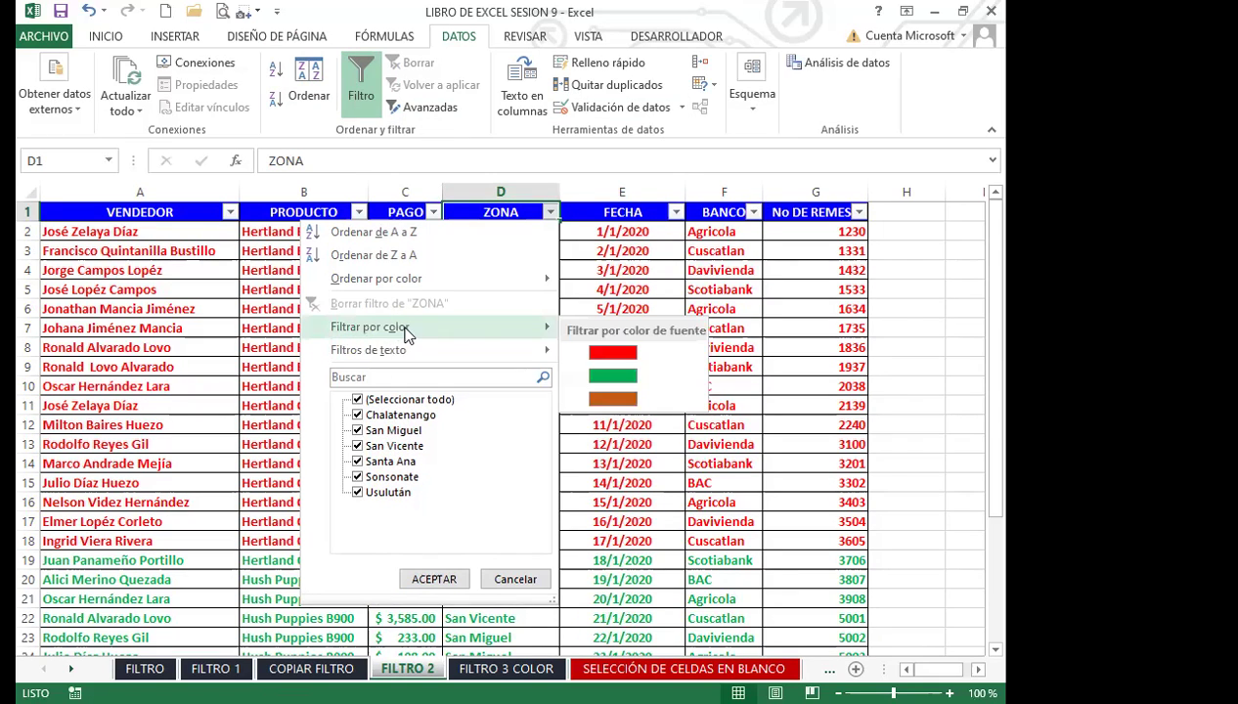
mouse_move(394, 358)
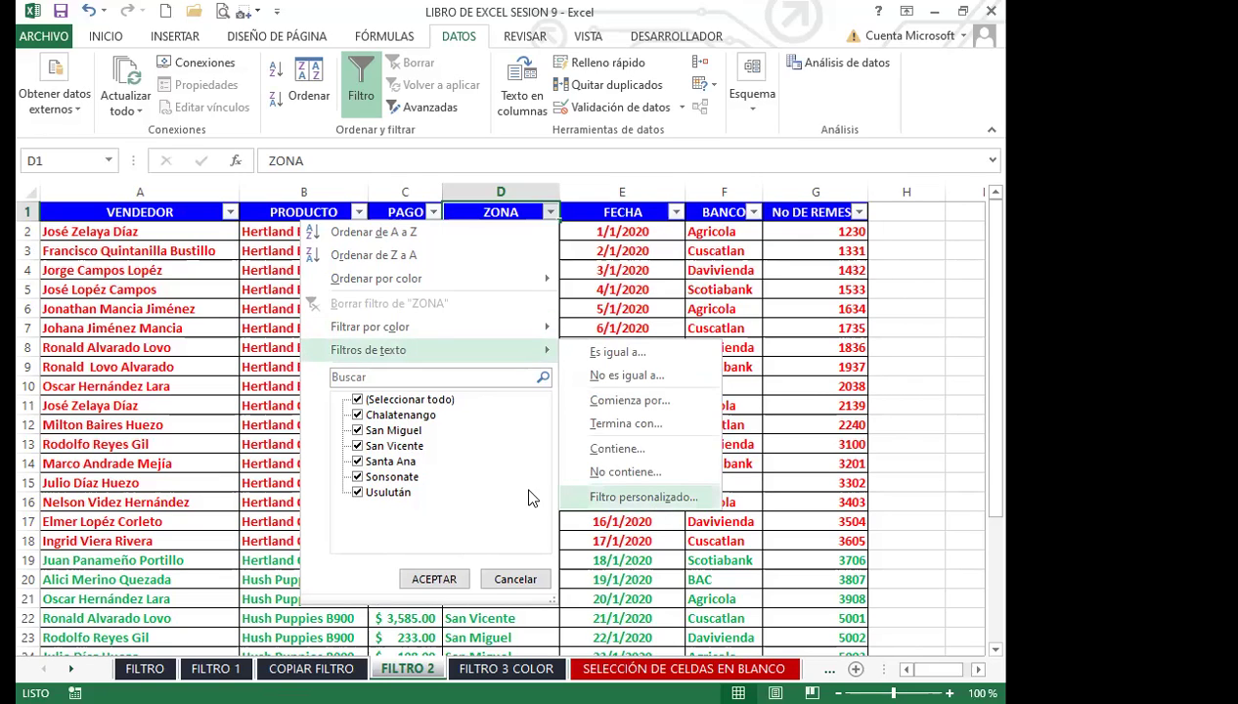
left_click(646, 497)
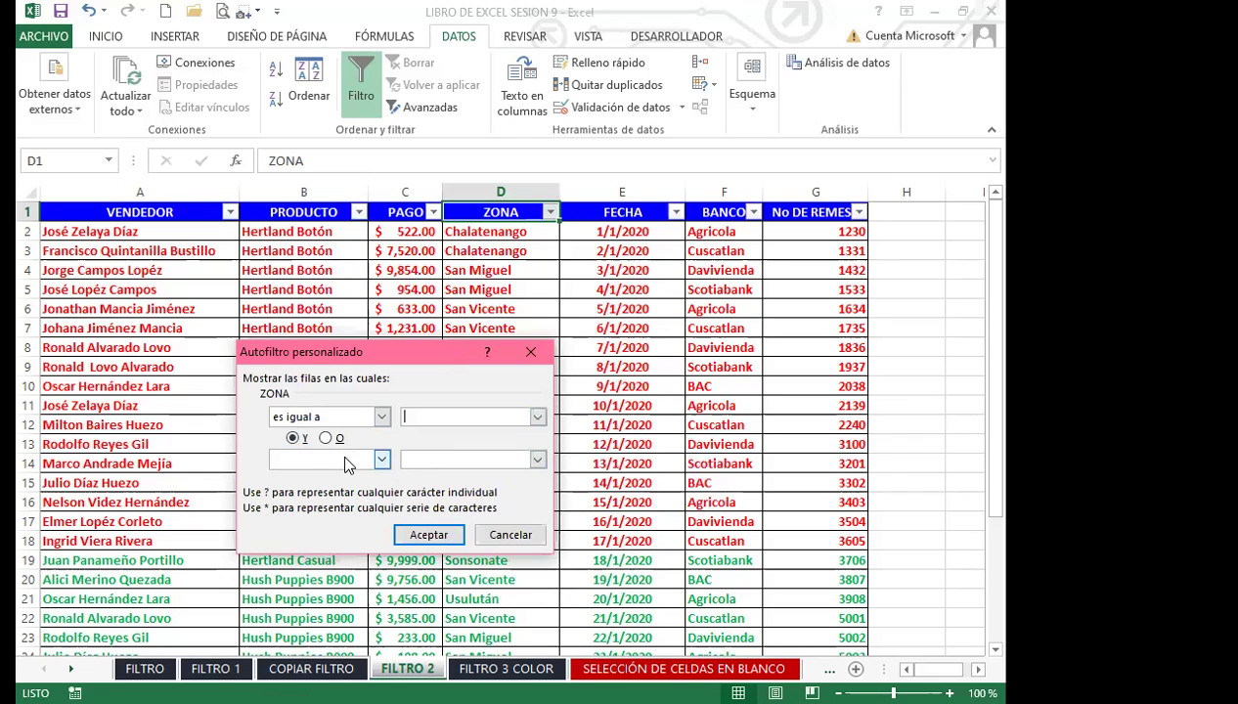
Step: Try the O (or) option for combining the two ZONA criteria and return to Y (and)
left_click_drag(440, 354, 540, 233)
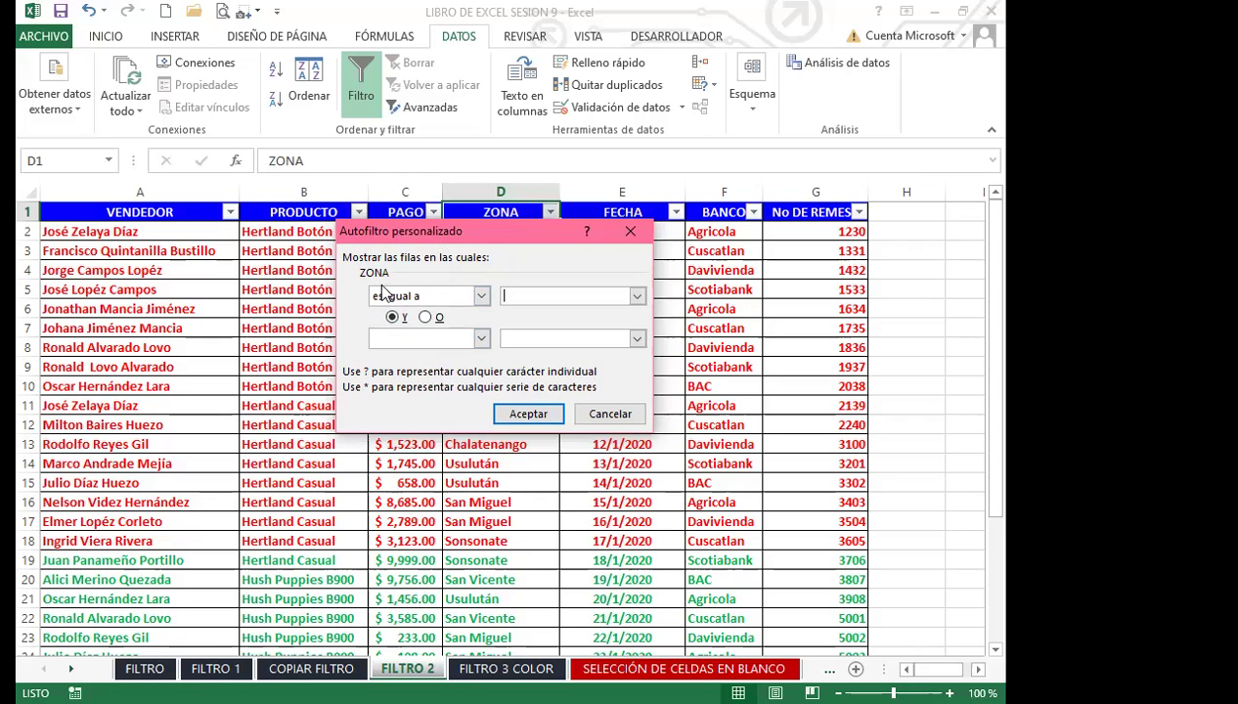
left_click(425, 319)
left_click(392, 316)
left_click(425, 317)
left_click(393, 316)
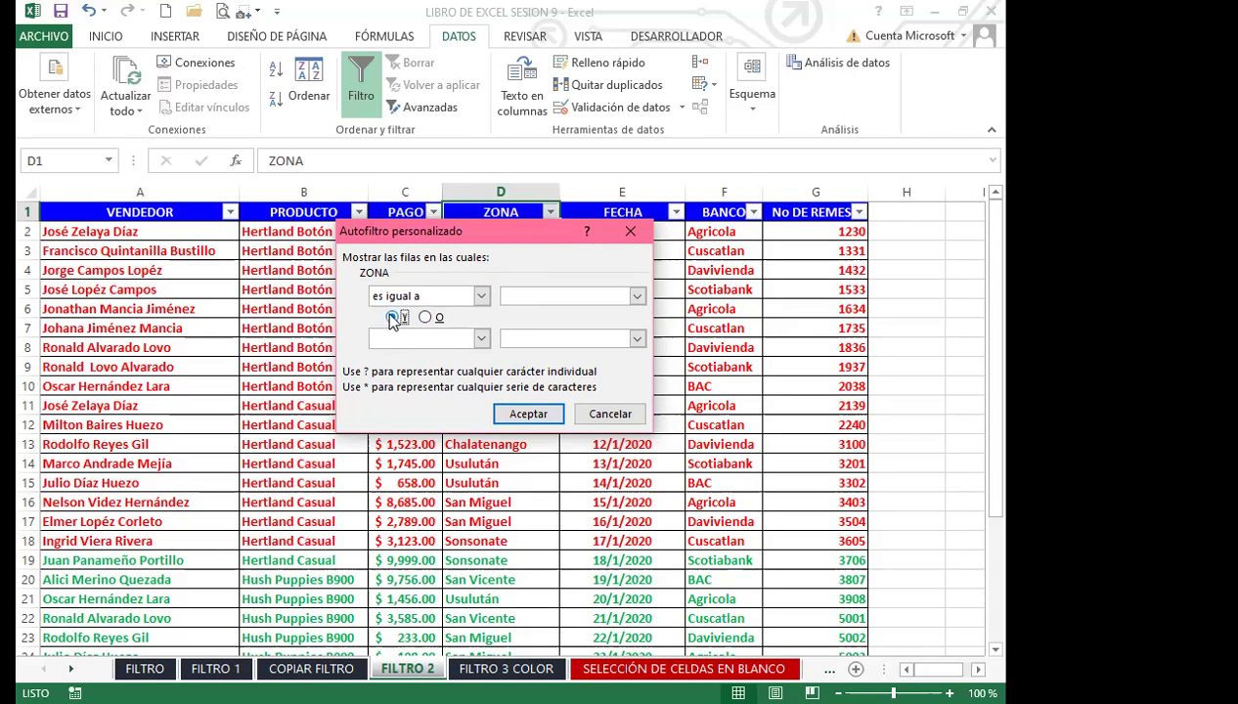
Step: Set the first custom filter criterion for ZONA to "es igual a" San Miguel
left_click(480, 297)
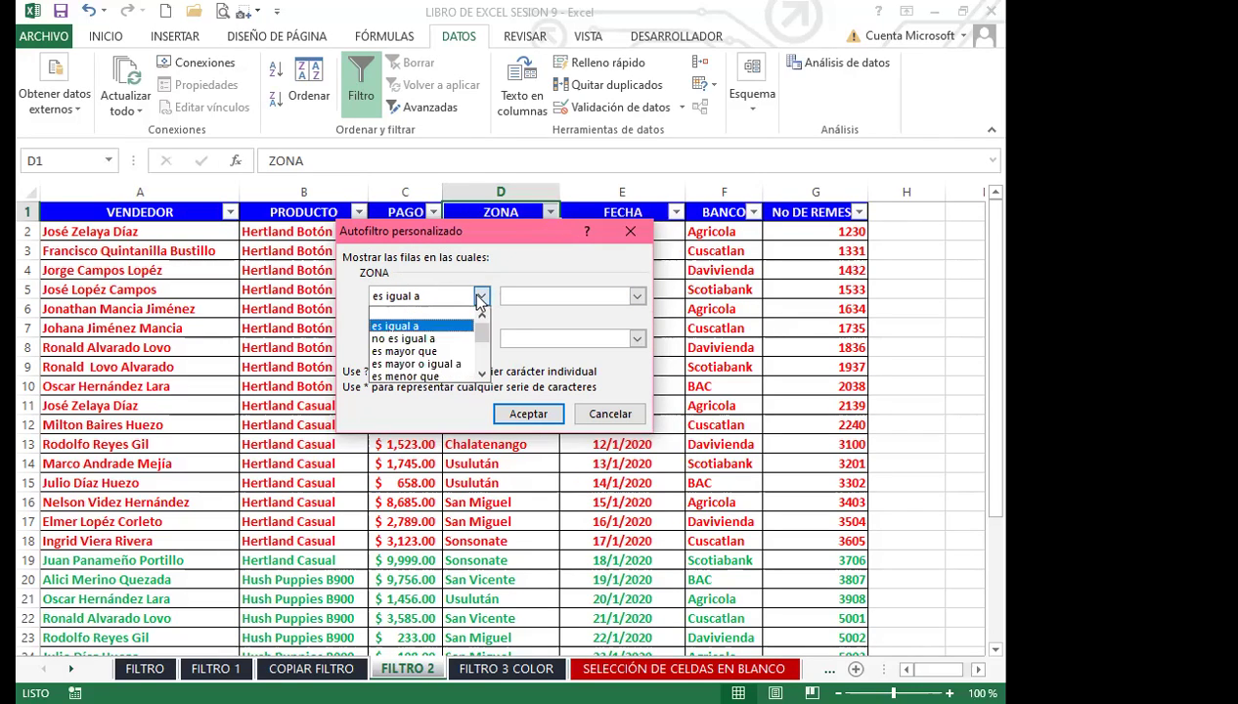
left_click(636, 296)
left_click(636, 296)
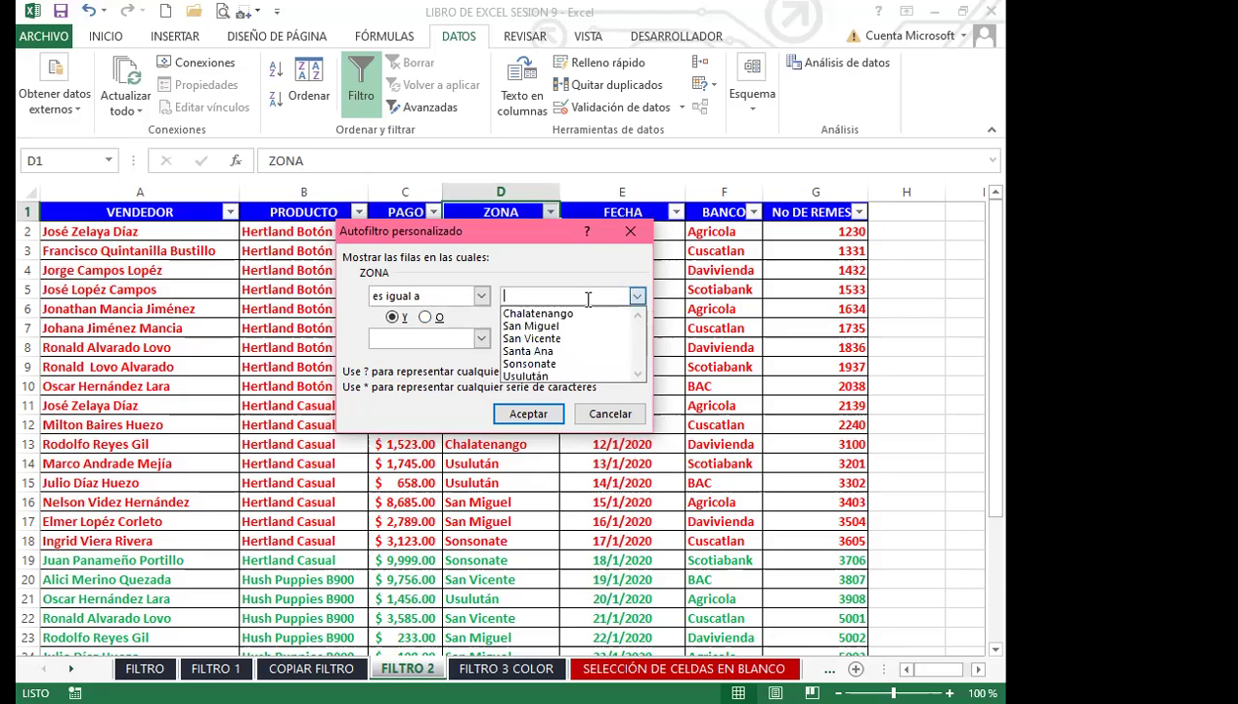
left_click(535, 327)
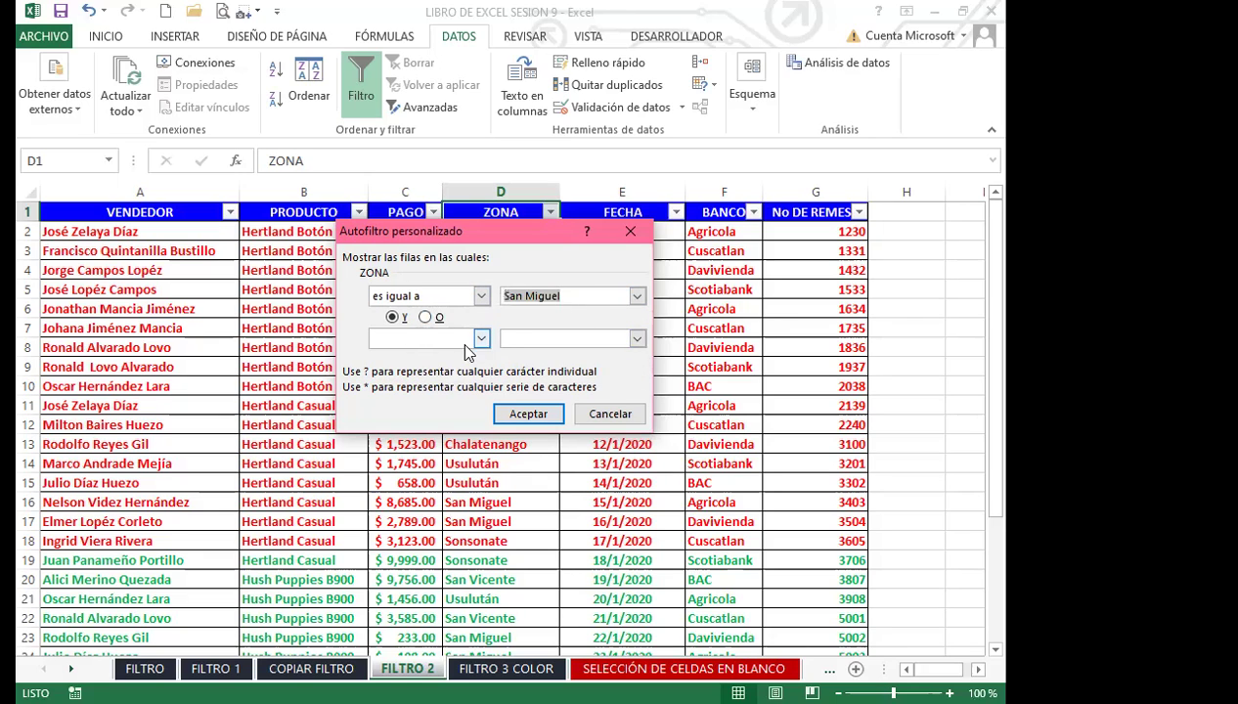
Step: Apply the custom ZONA filter for San Miguel and select ZONA cells among the filtered rows
left_click(528, 413)
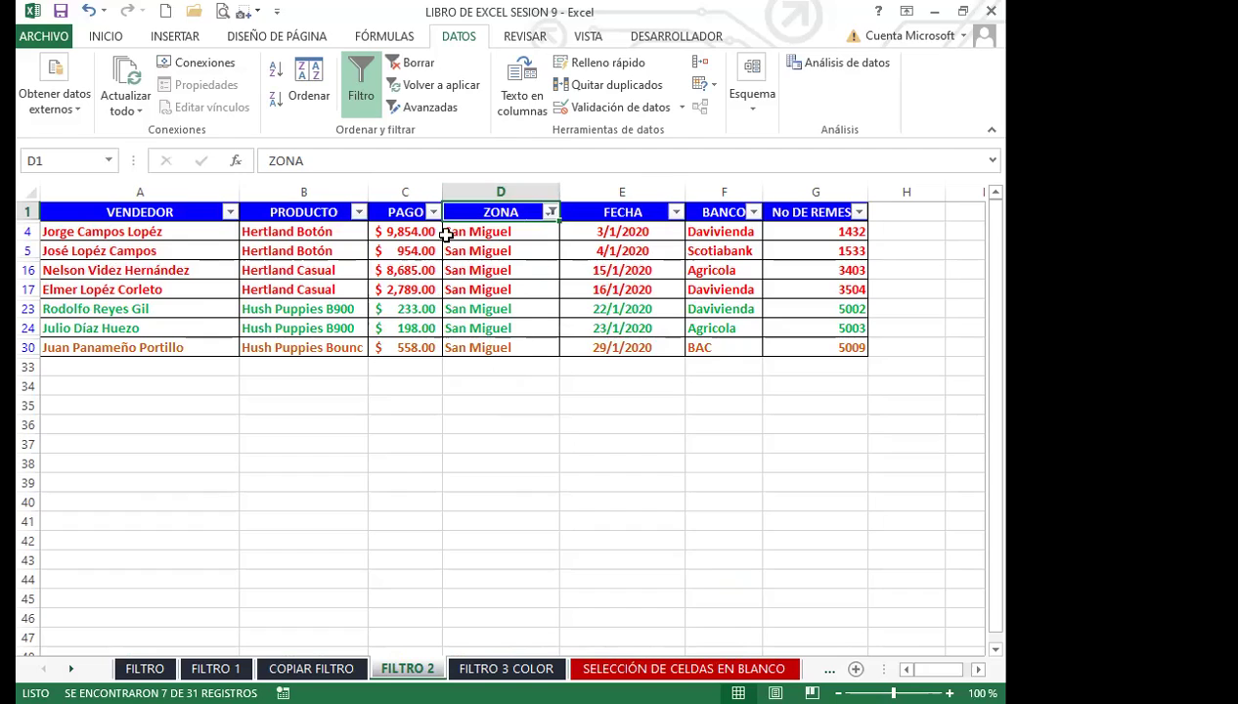
left_click(501, 347)
left_click(518, 305)
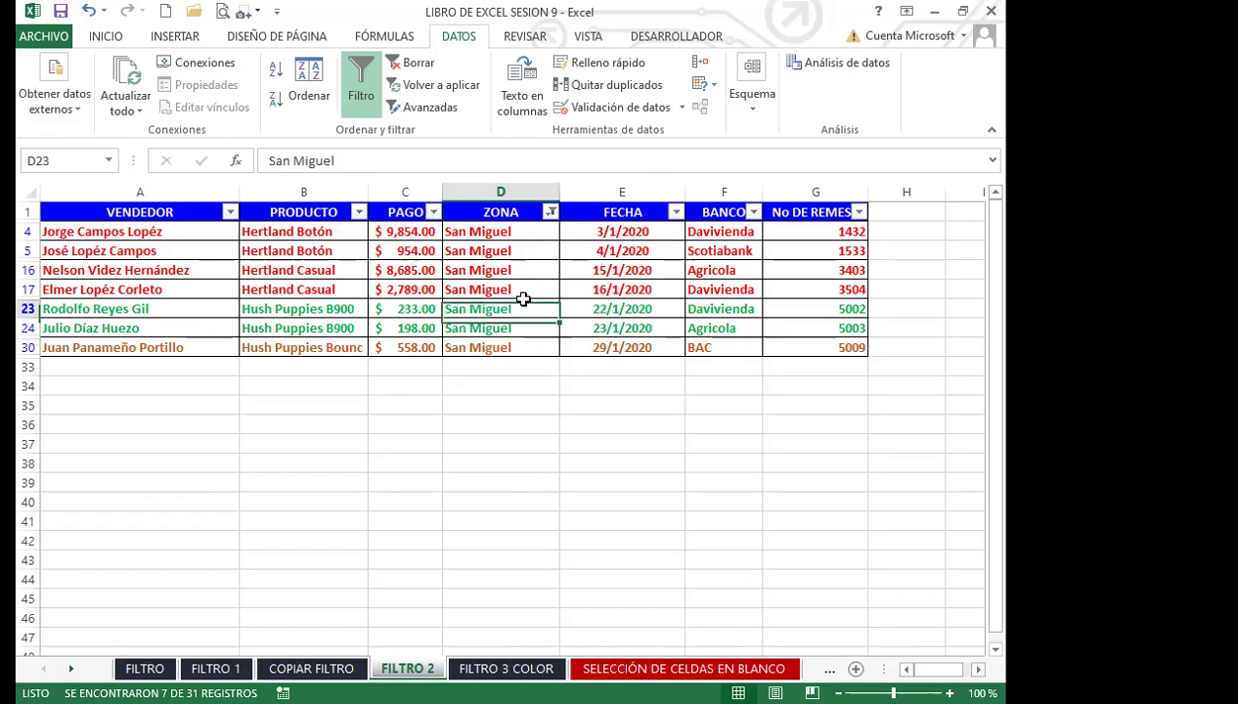
Step: Change the custom text filter on ZONA to "es igual a" Santa Ana, without a second criterion, and apply it
left_click(550, 212)
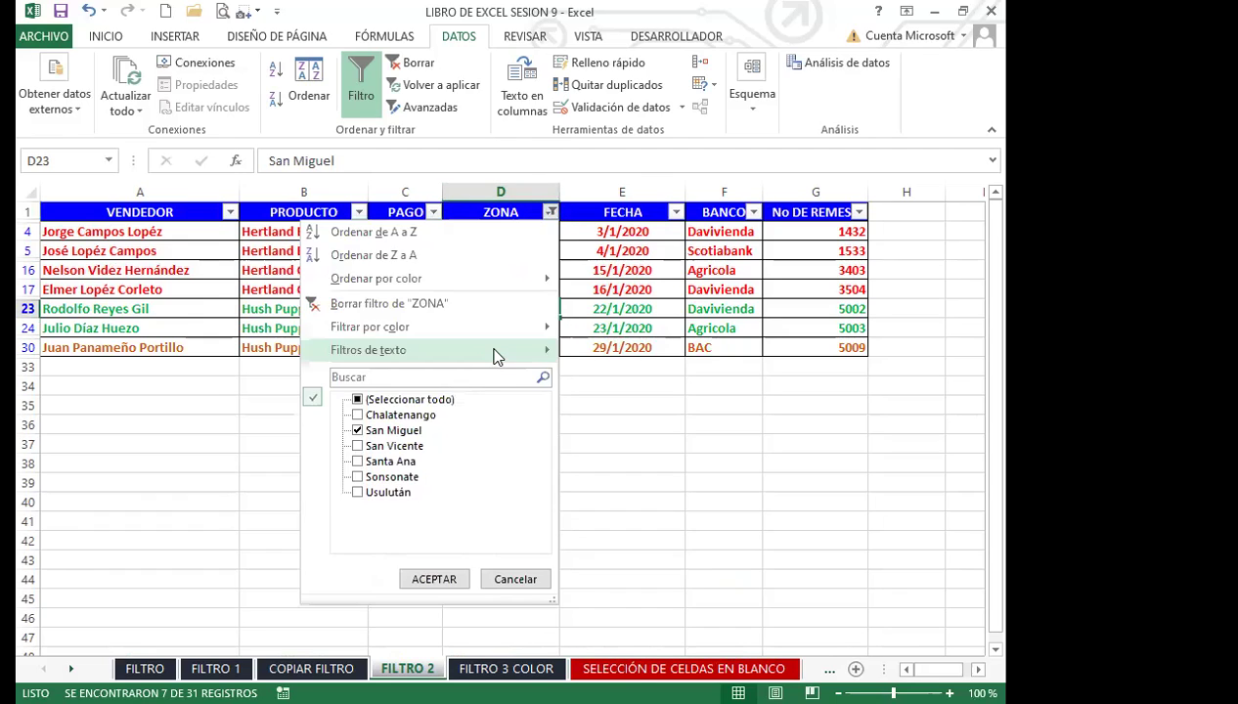
mouse_move(497, 352)
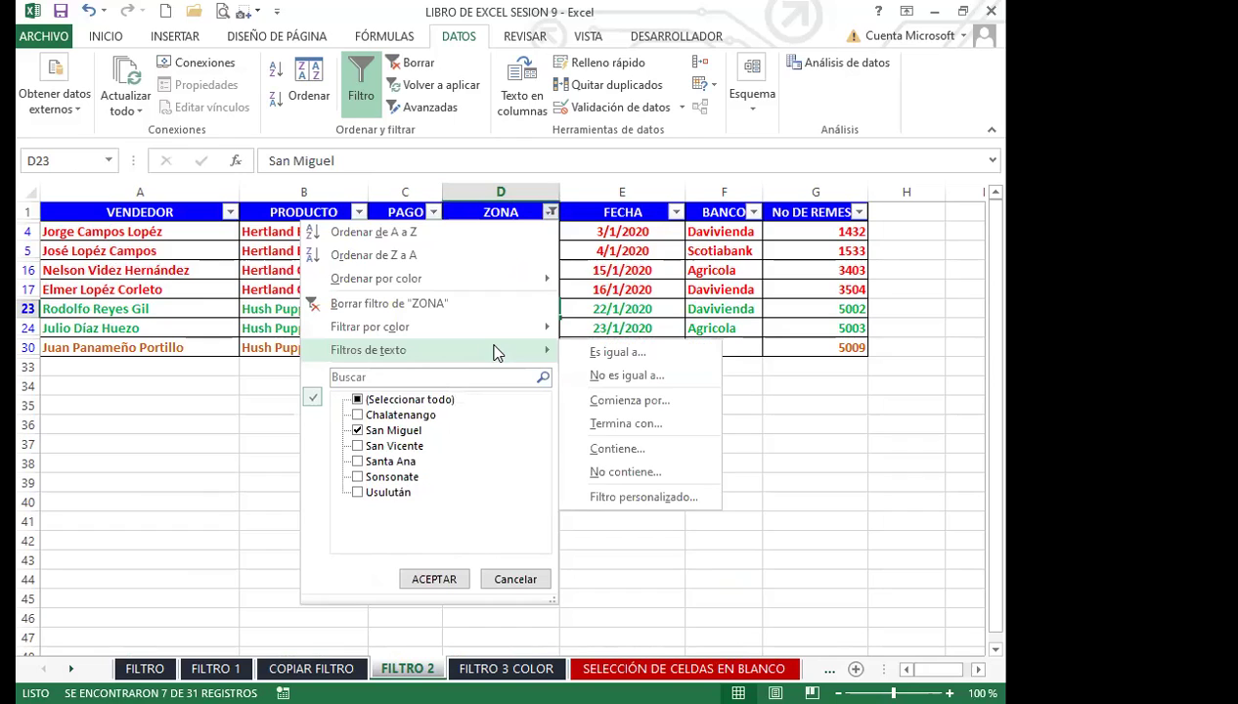
left_click(622, 491)
left_click(482, 339)
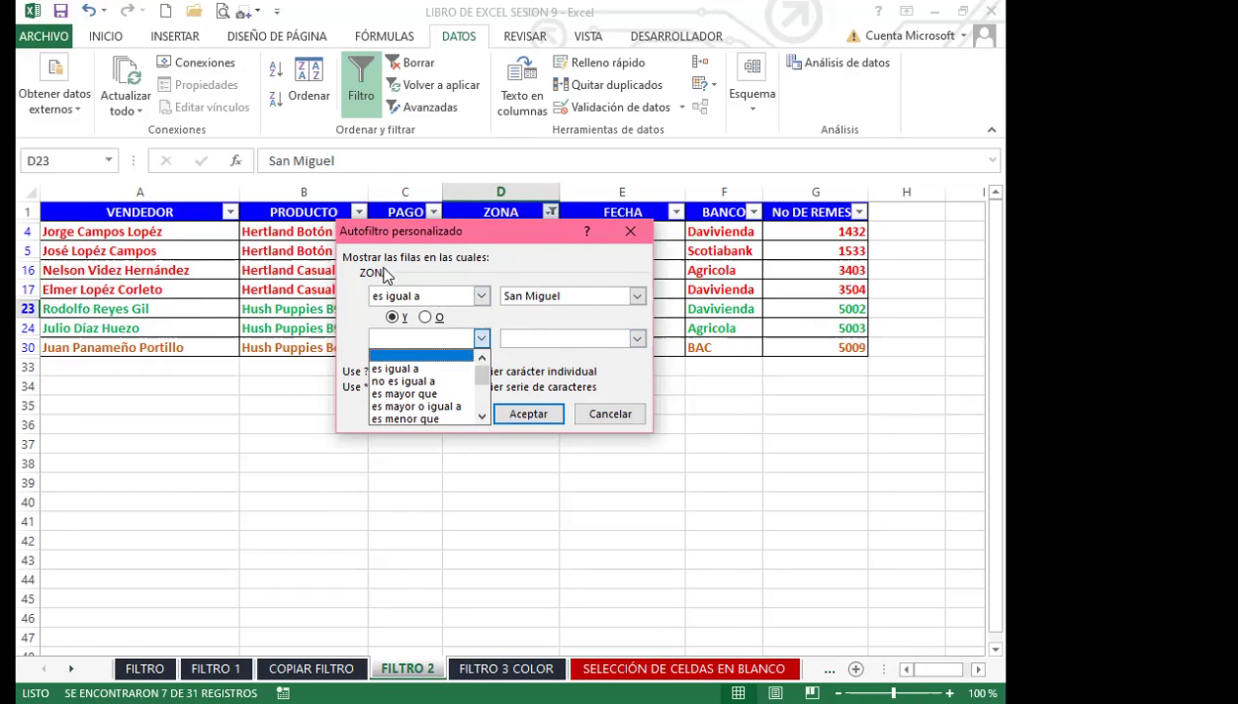
left_click(638, 295)
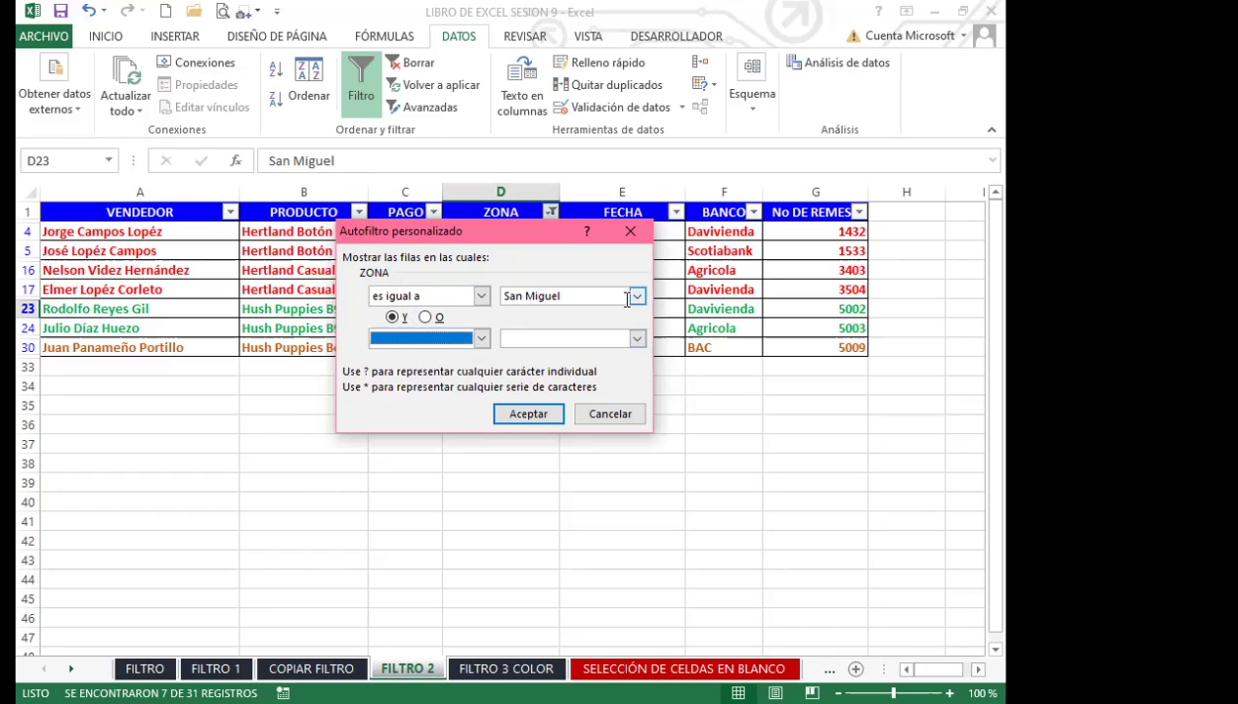
left_click(637, 296)
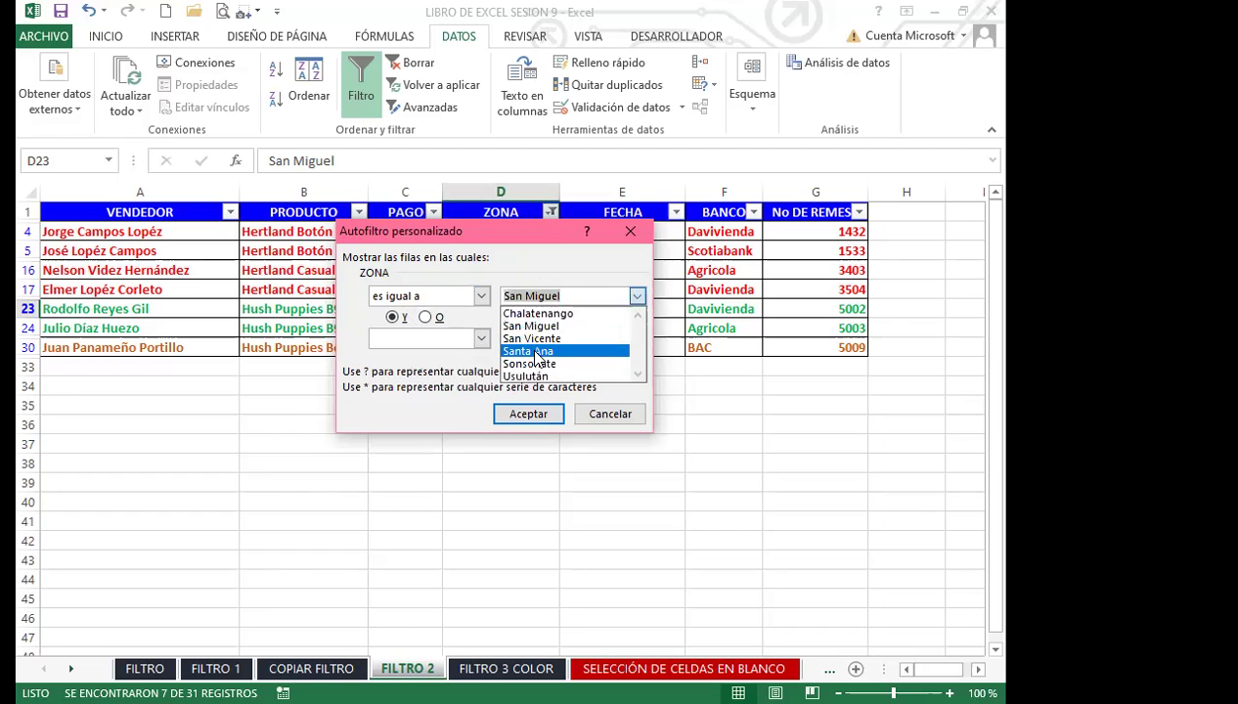
left_click(535, 352)
left_click(526, 413)
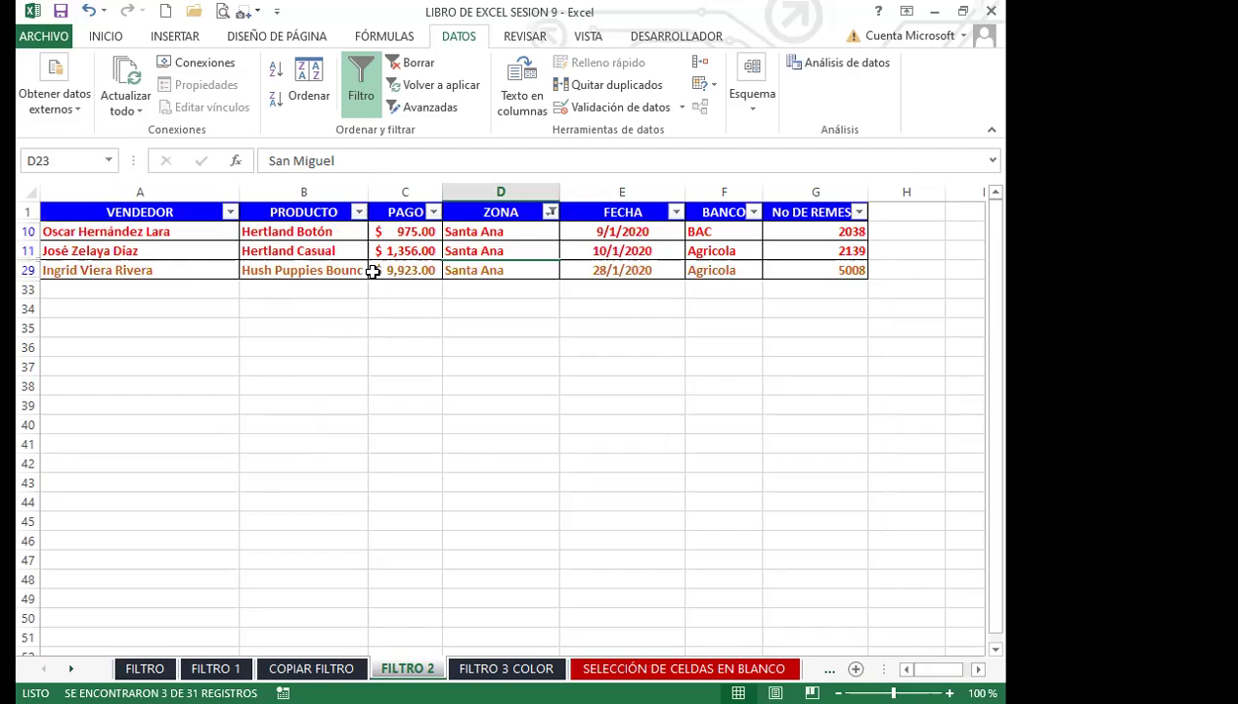
Step: Reopen the "Es igual a" text filter for ZONA and accept it with Santa Ana
left_click(527, 253)
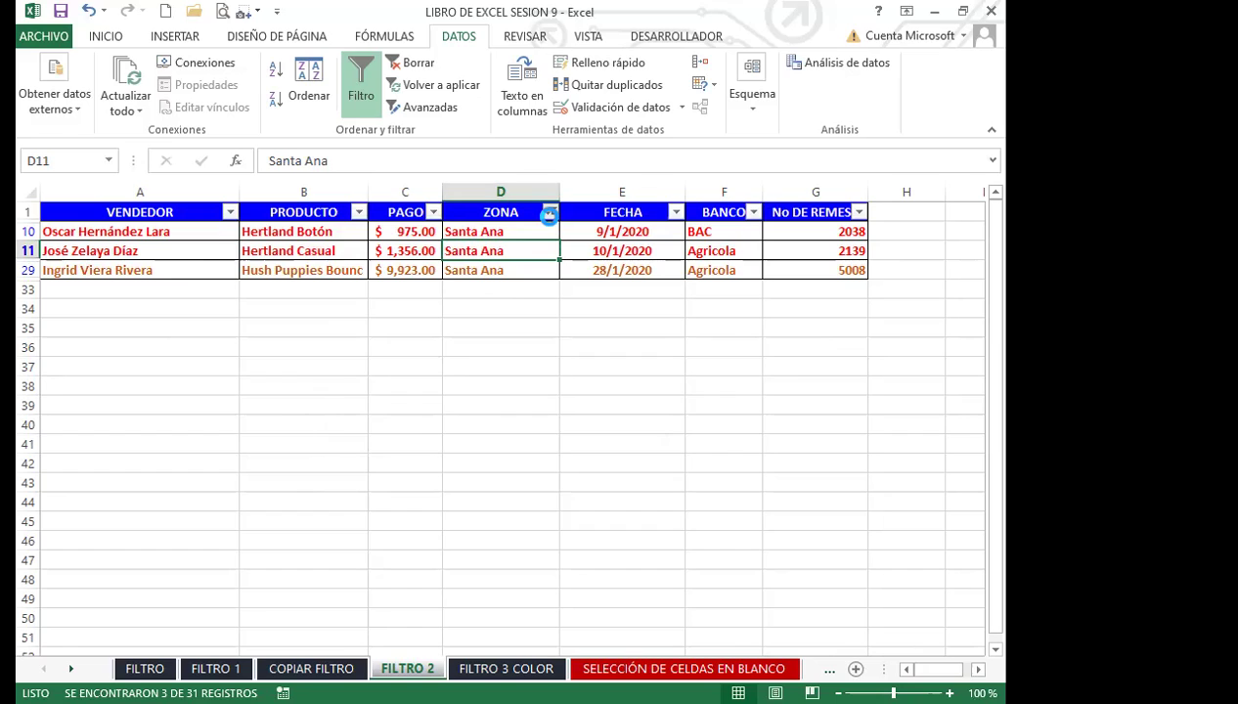
left_click(550, 213)
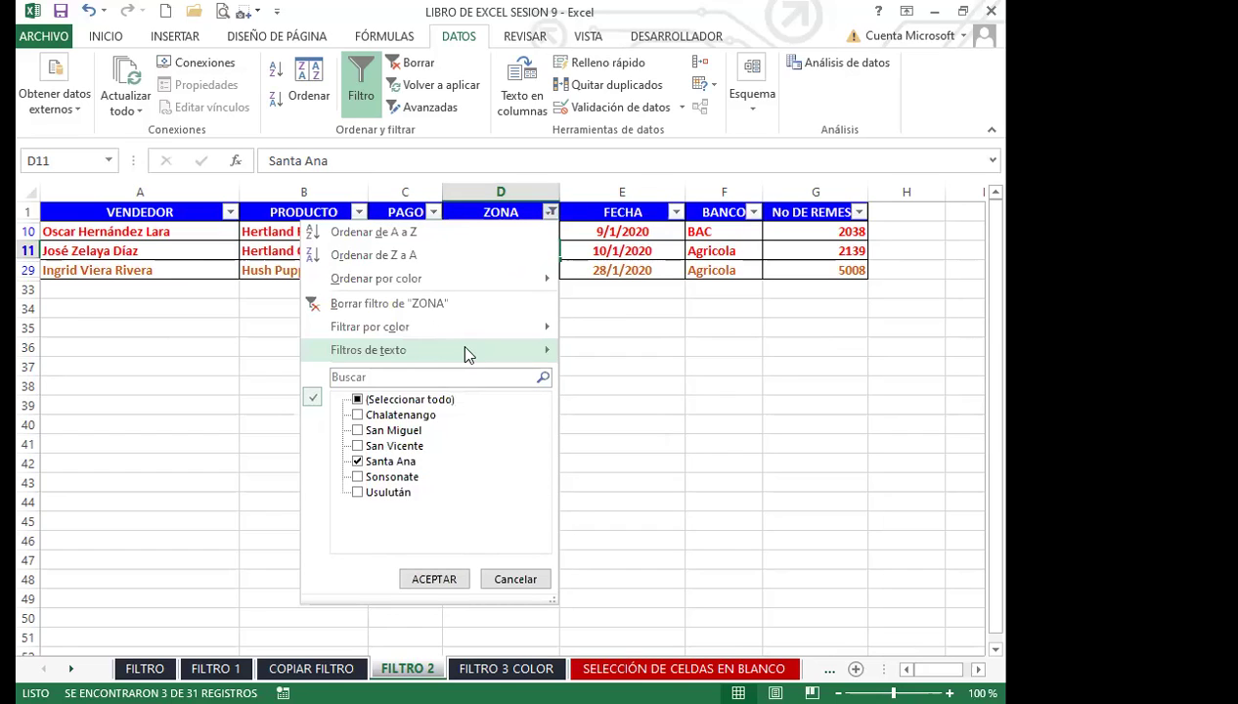
mouse_move(465, 354)
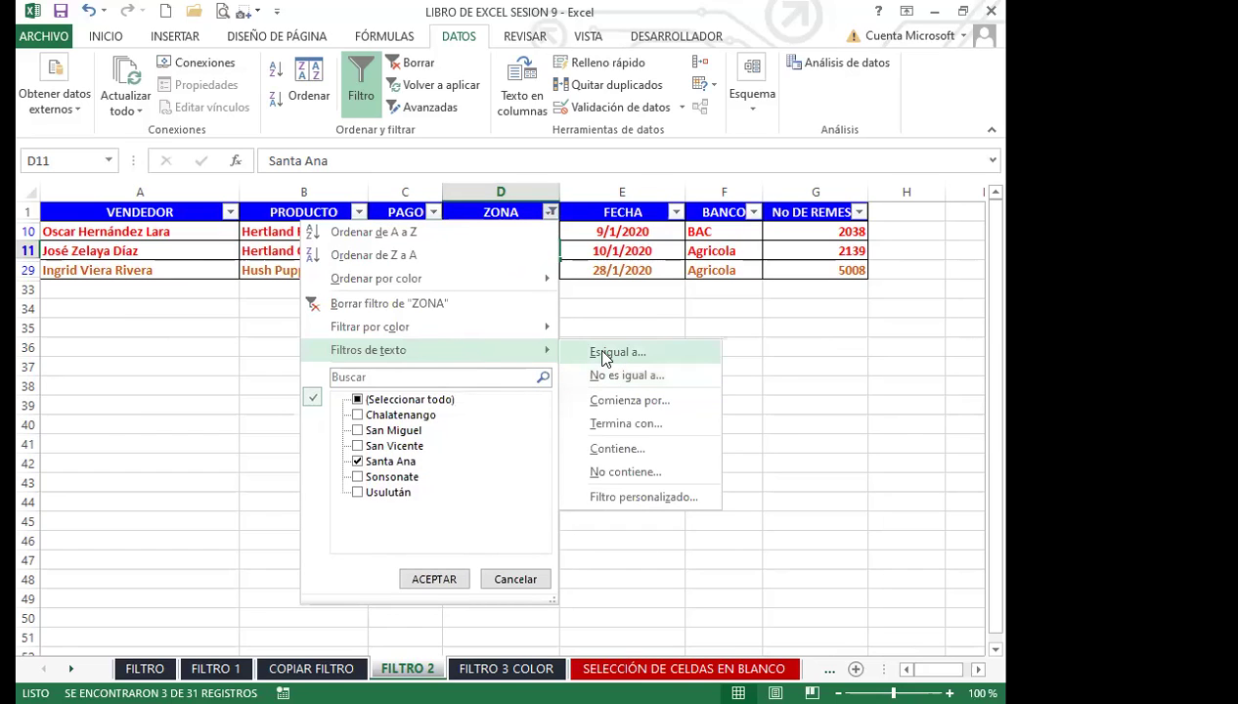
left_click(618, 352)
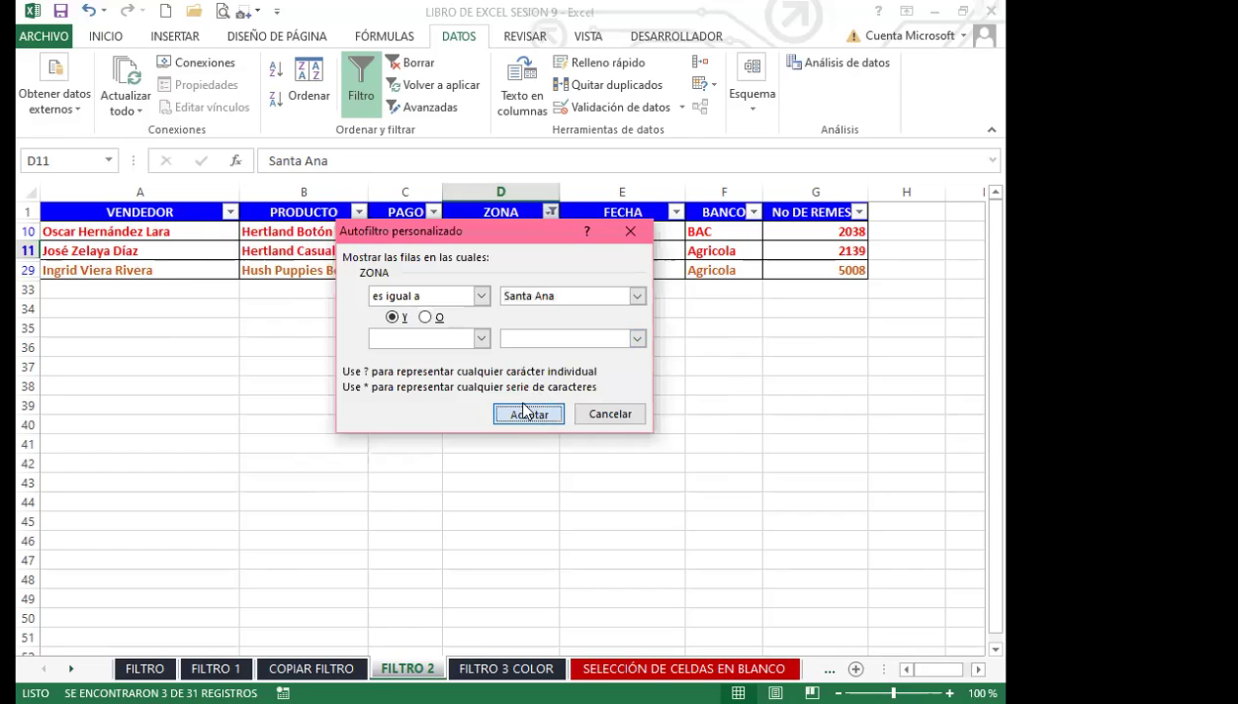
left_click(525, 409)
Step: Filter the ZONA column with the text filter "No es igual a" San Miguel
left_click(550, 212)
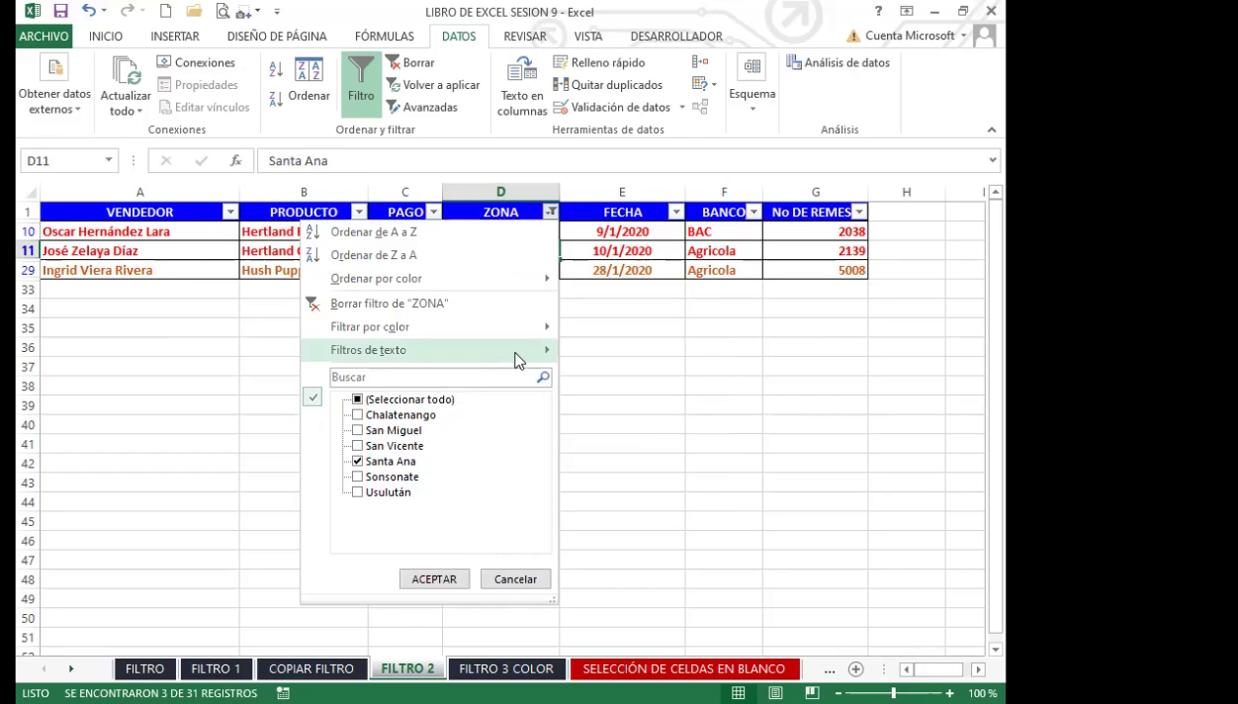
mouse_move(529, 352)
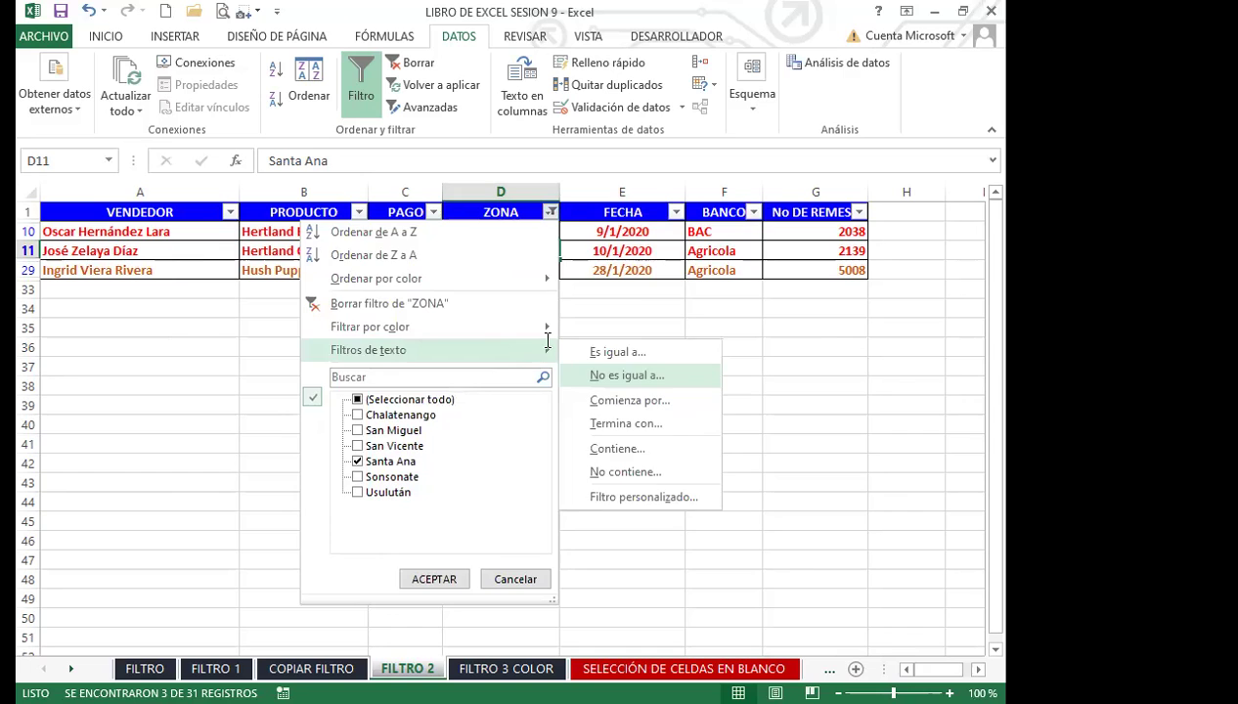
left_click(597, 379)
left_click(638, 298)
left_click(539, 327)
left_click(526, 416)
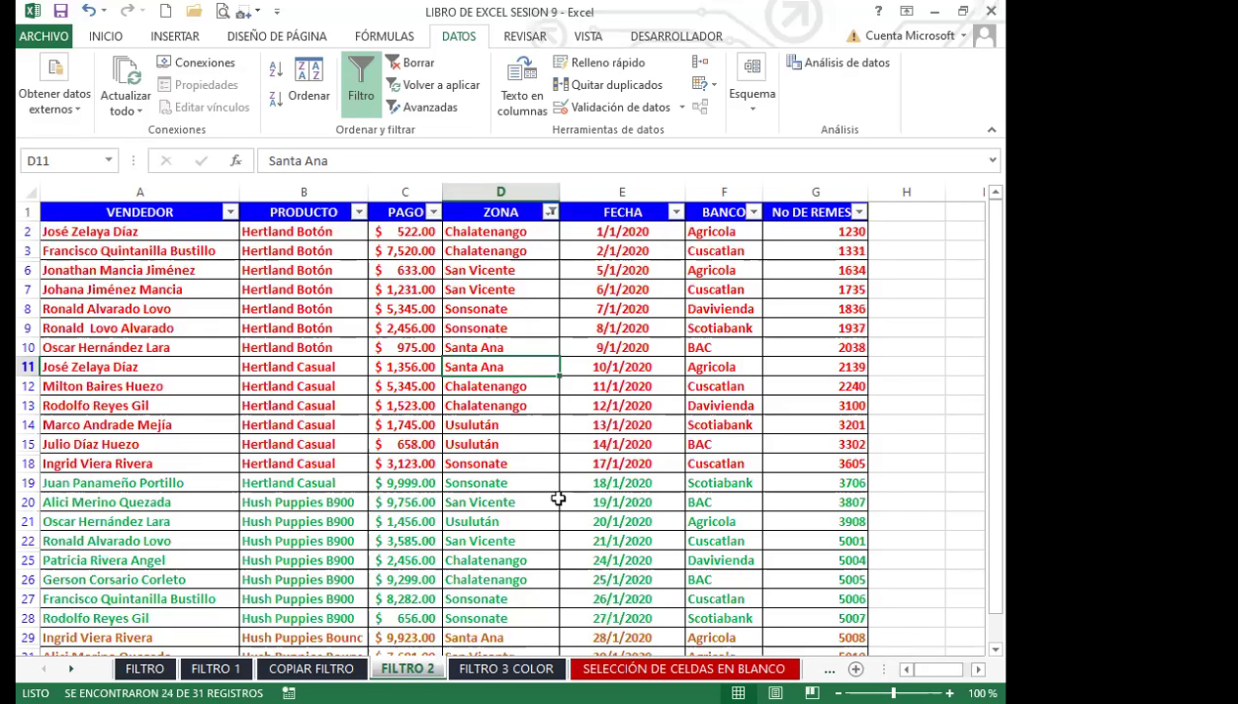
Step: Check the ZONA values across all the filtered rows, down to the last record
scroll(544, 539, "down", 5)
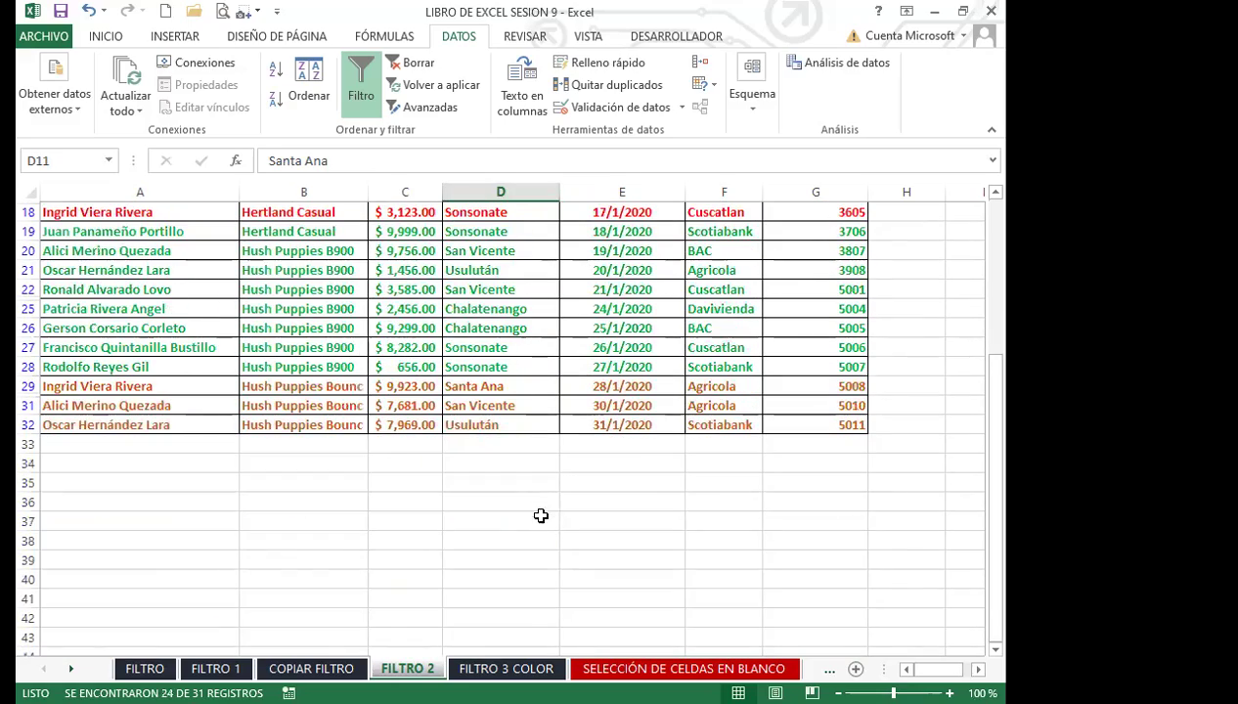
scroll(528, 487, "up", 4)
scroll(527, 479, "up", 1)
left_click(474, 403)
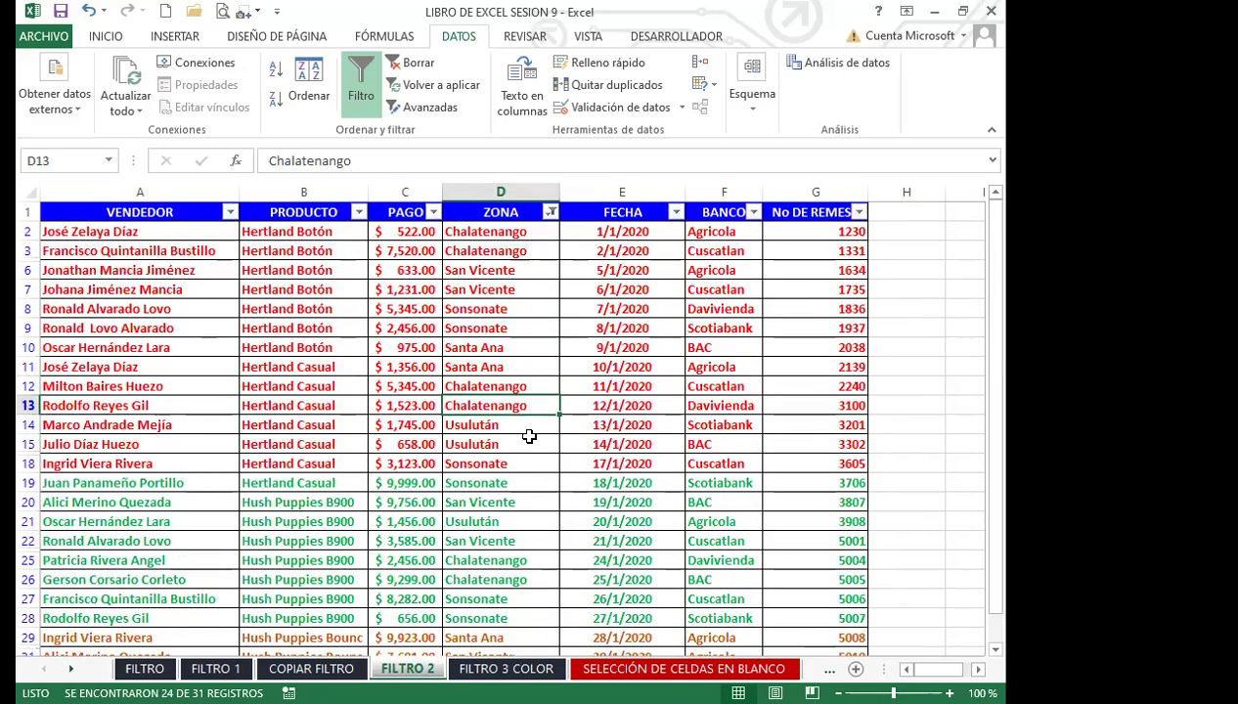
scroll(528, 437, "down", 2)
scroll(525, 489, "up", 2)
left_click(493, 420)
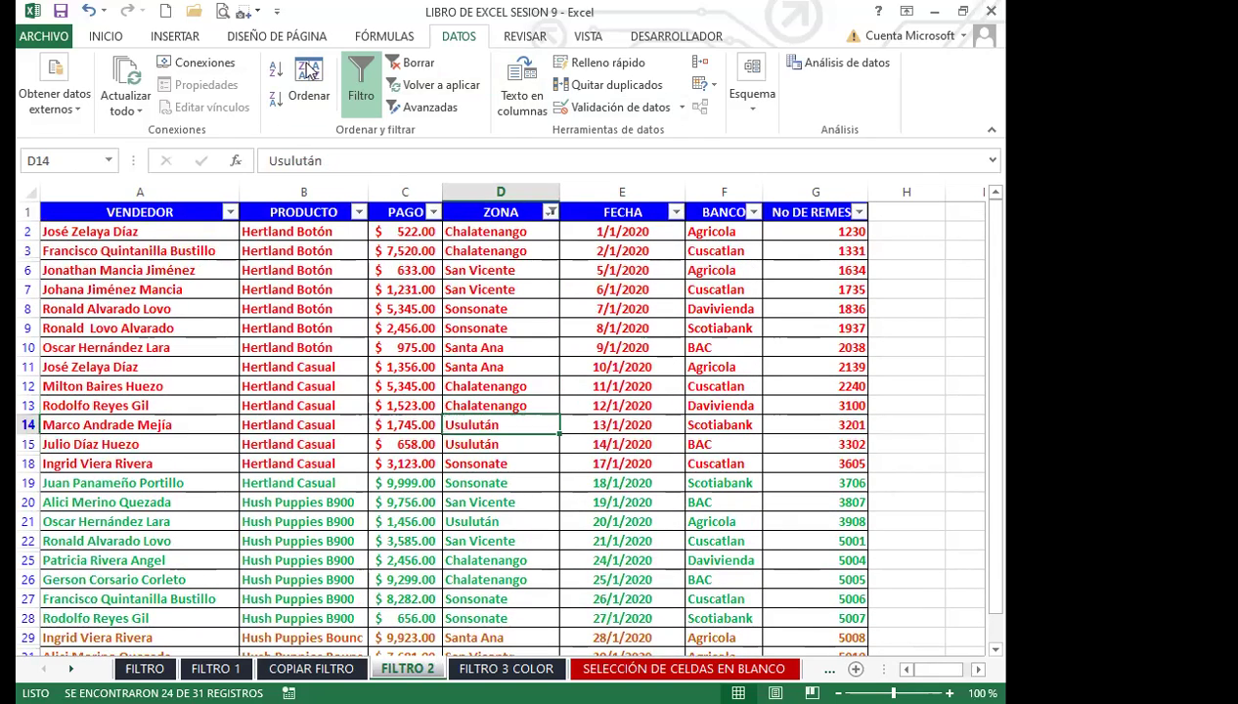
Step: Examine the PAGO, PRODUCTO and ZONA headers and the row 12 record's zone, payment and date in the filtered table
left_click(399, 217)
left_click(304, 215)
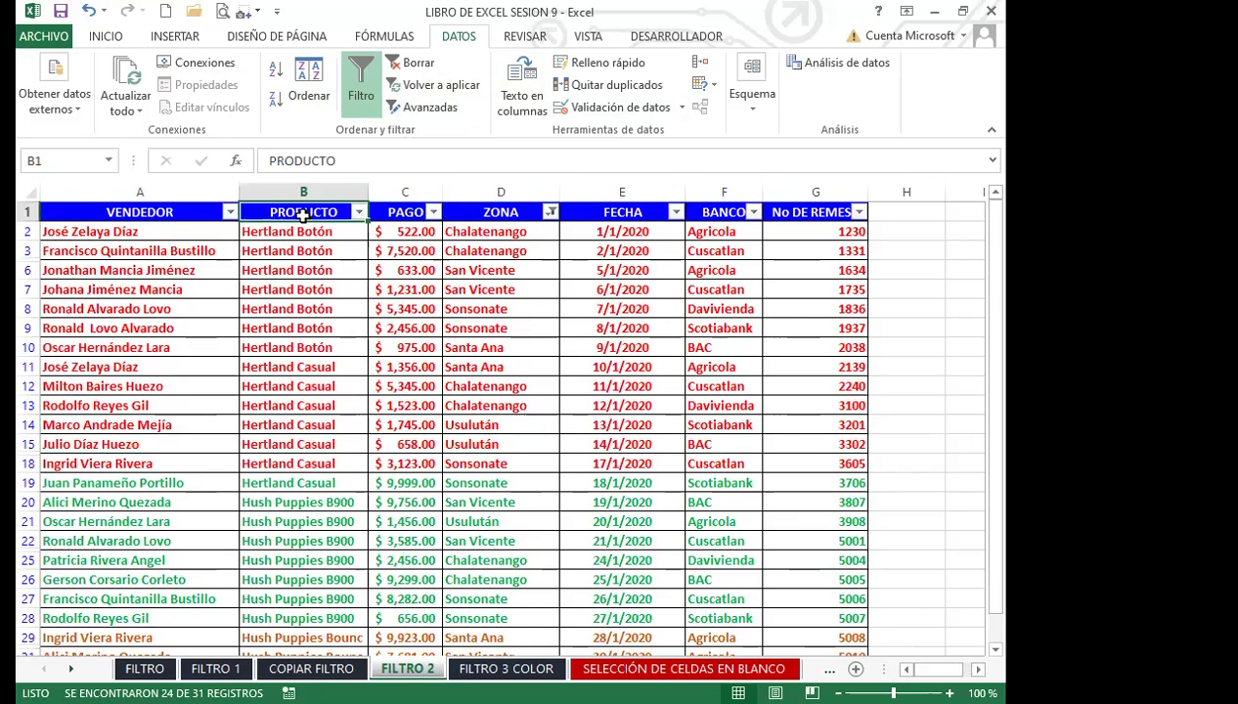
left_click(480, 428)
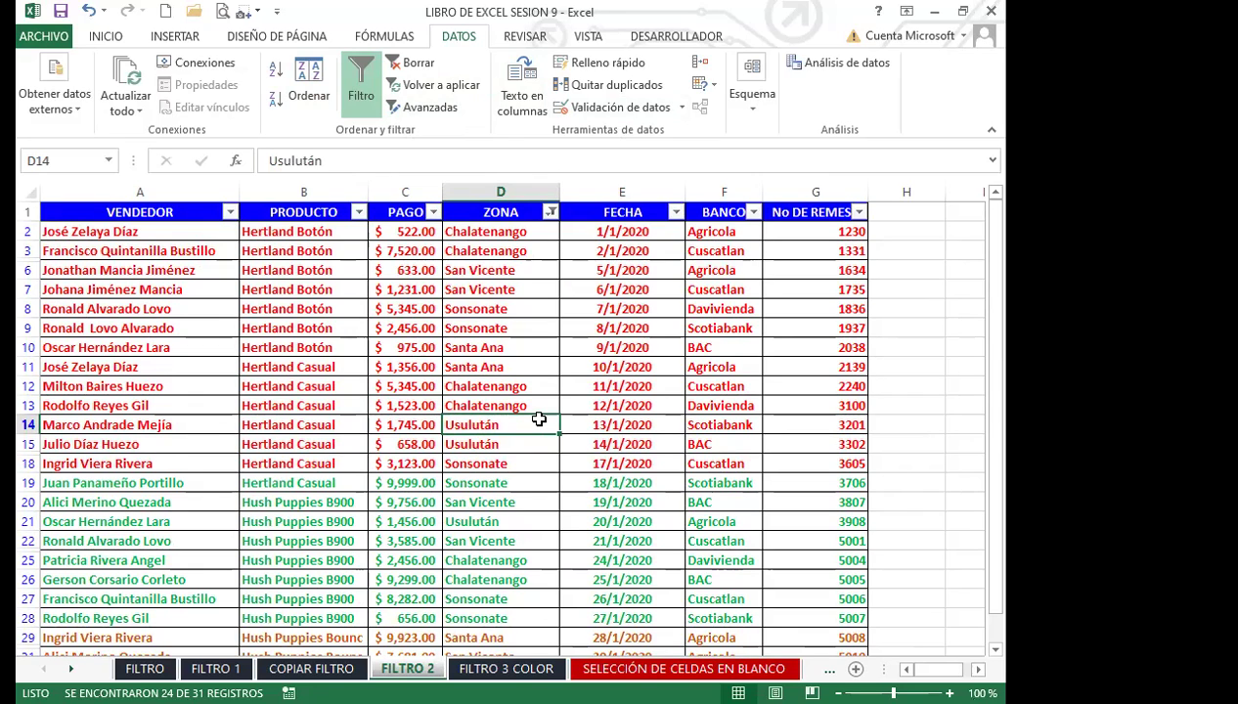
left_click(505, 390)
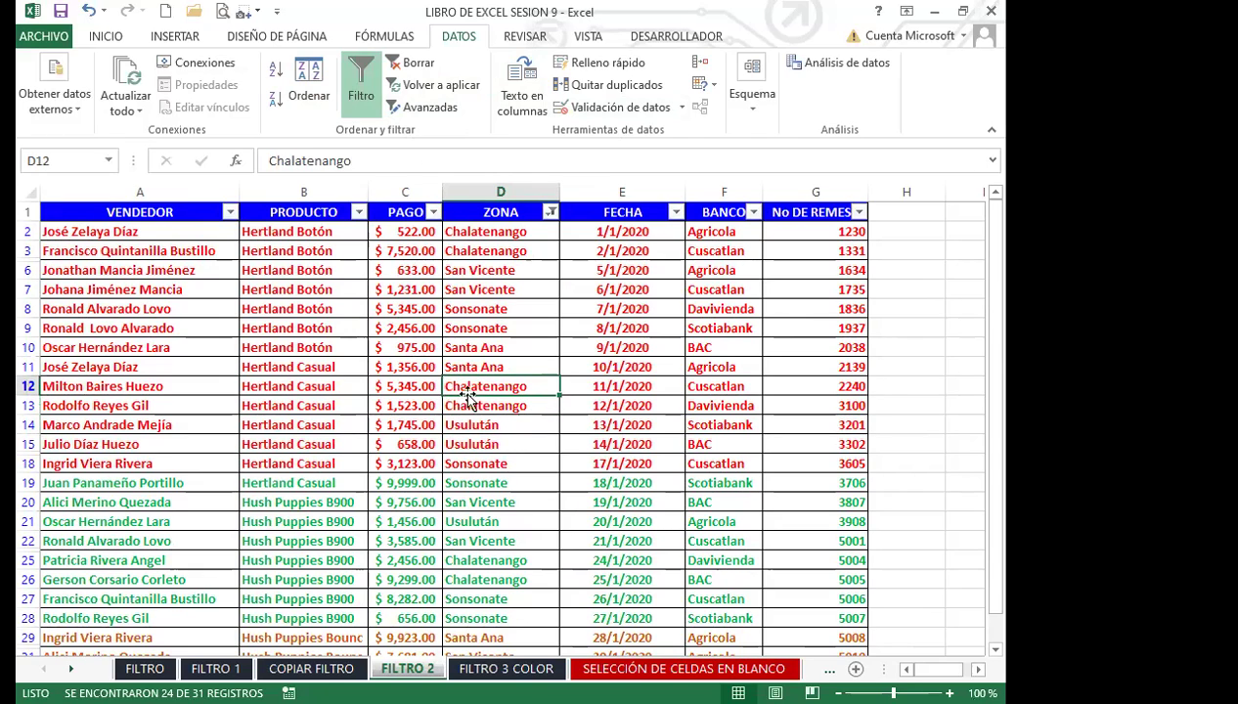
left_click(412, 386)
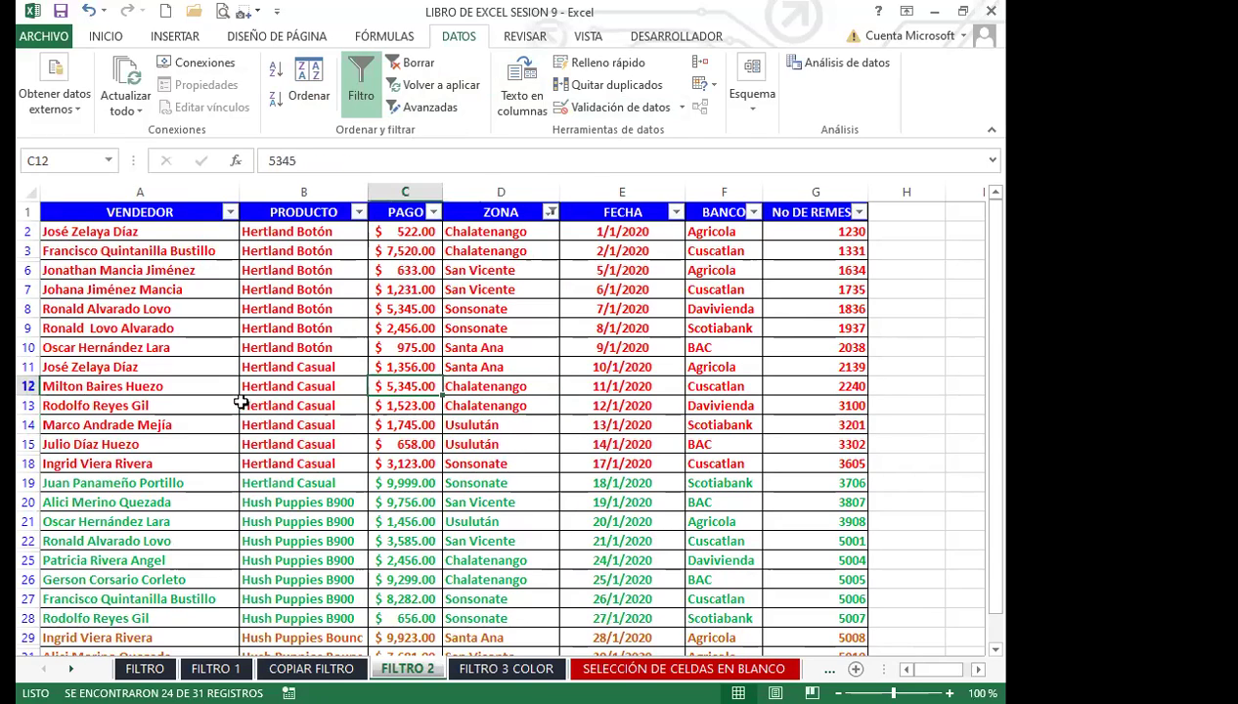
left_click(652, 385)
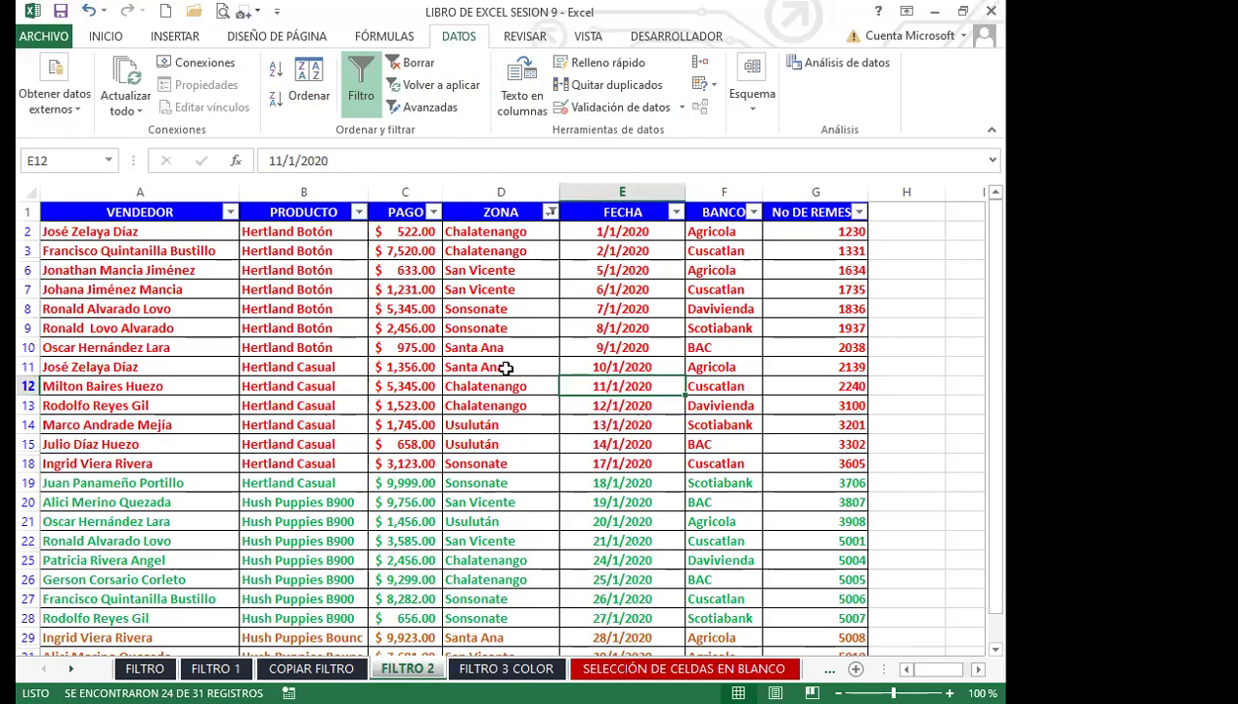
left_click(498, 271)
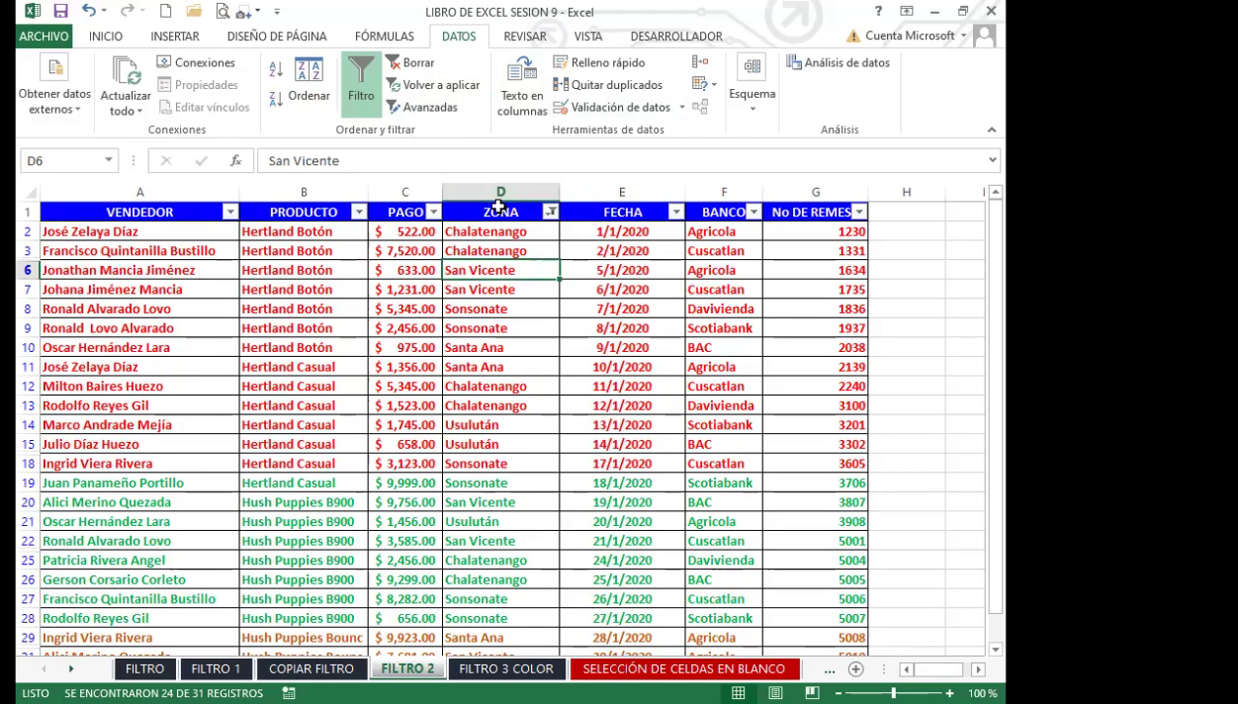
left_click(498, 209)
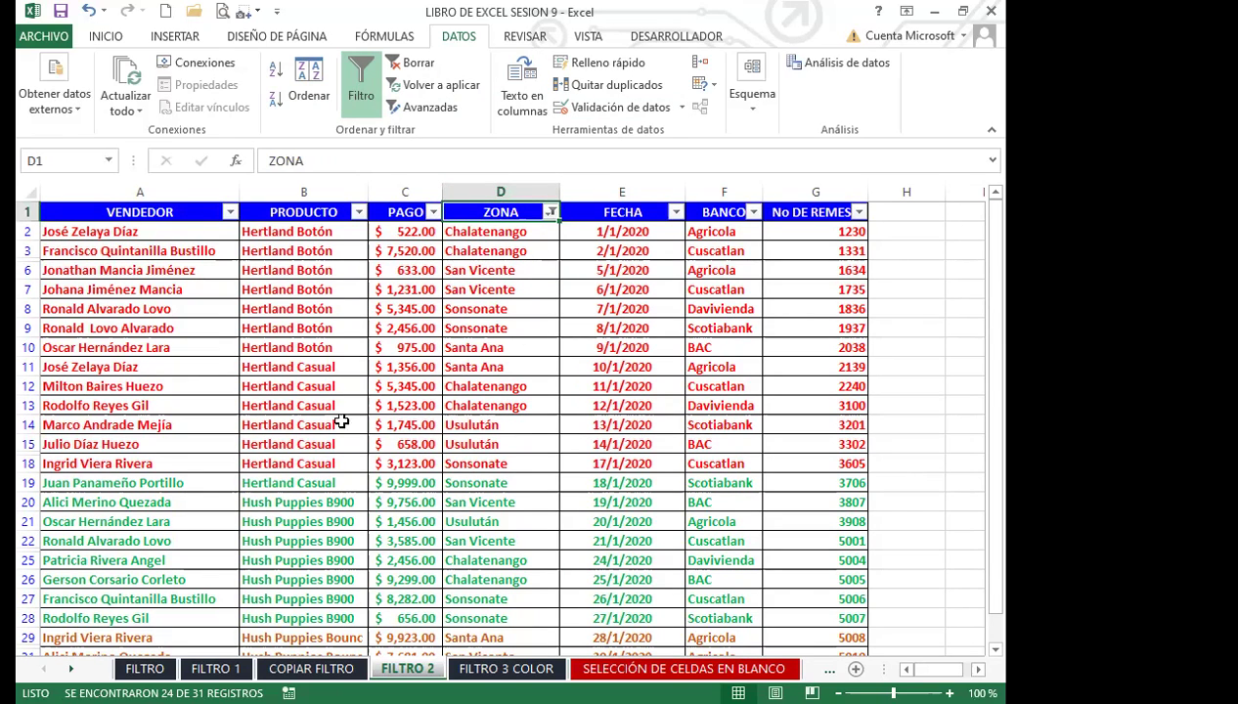
left_click(531, 326)
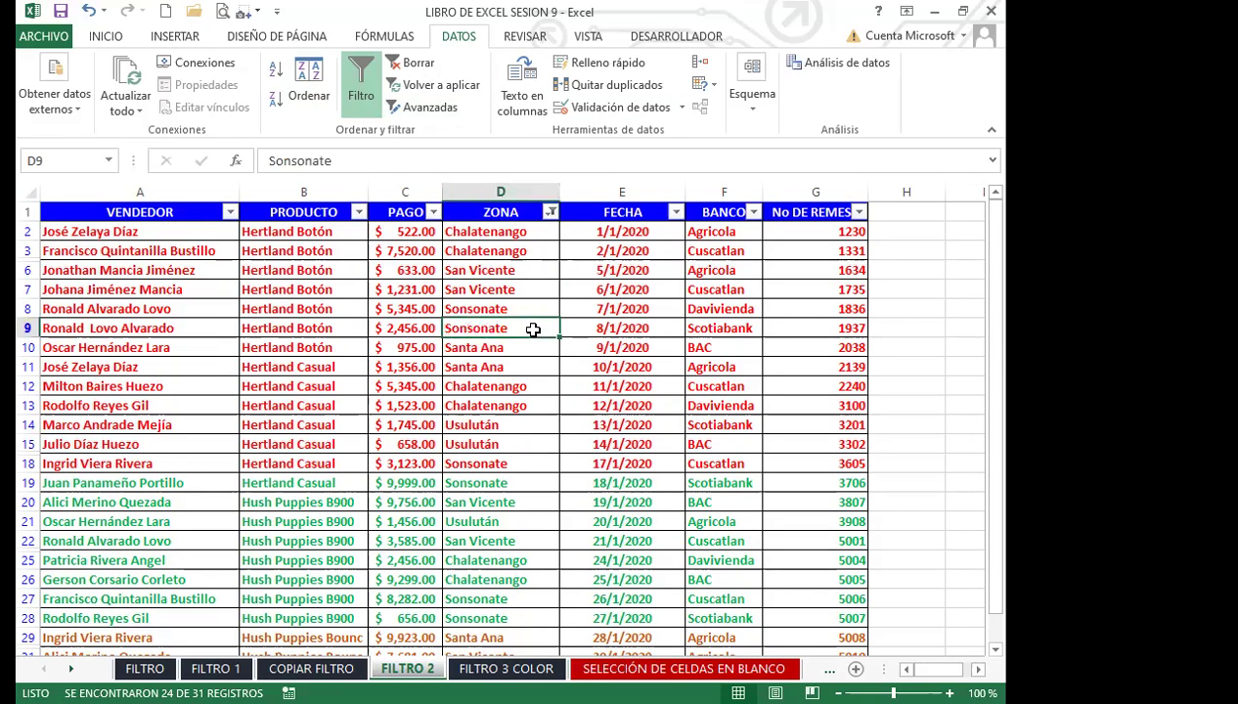
Step: Review the Ordenar y filtrar options and the description of the Filtro command
left_click(112, 41)
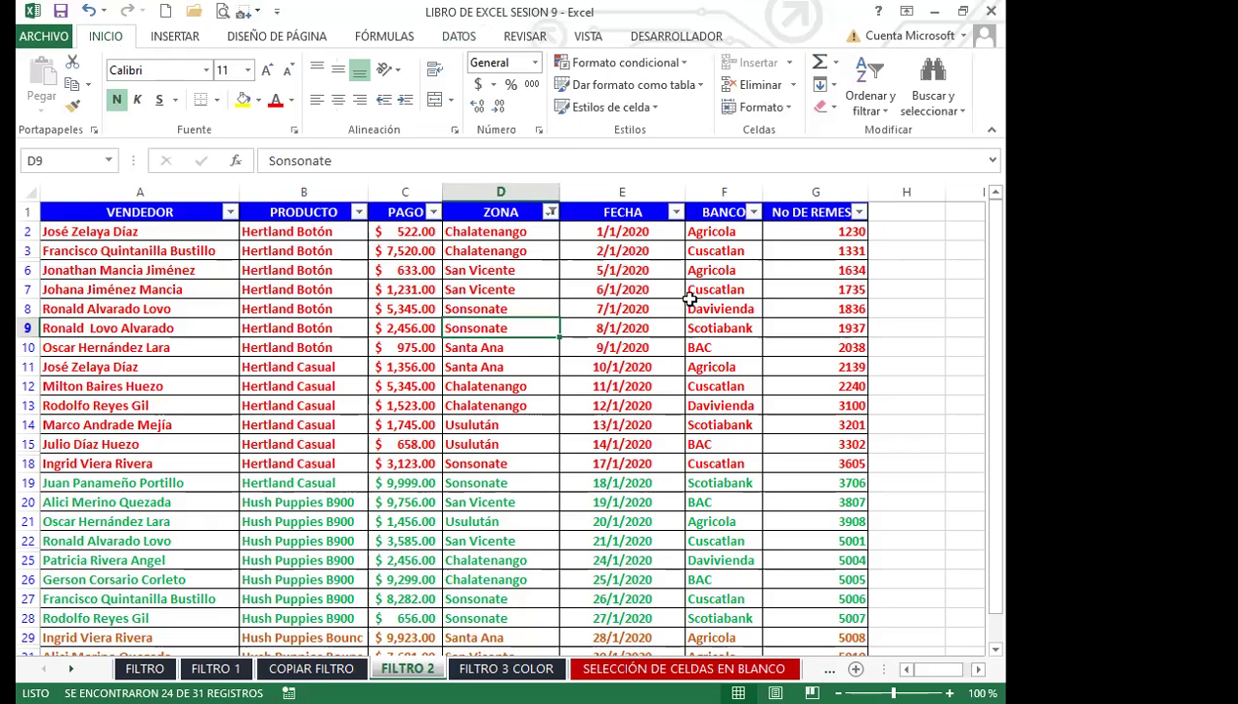
left_click(870, 106)
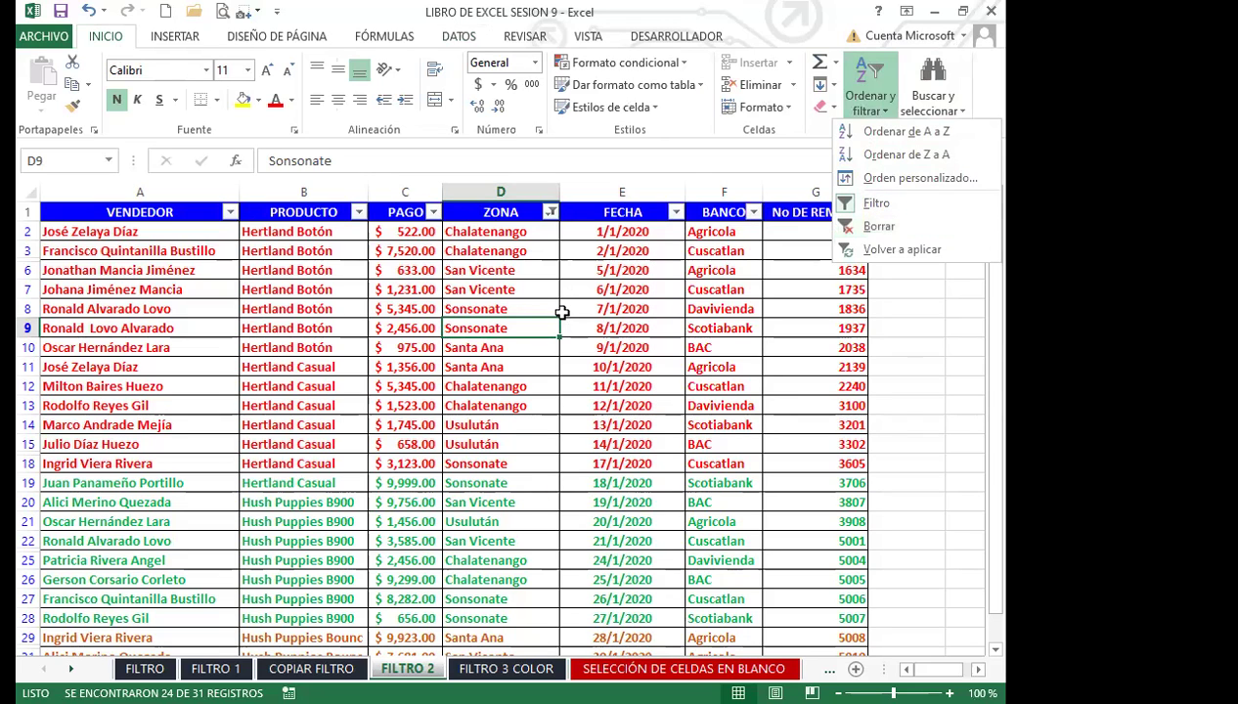
key("Escape")
left_click(458, 36)
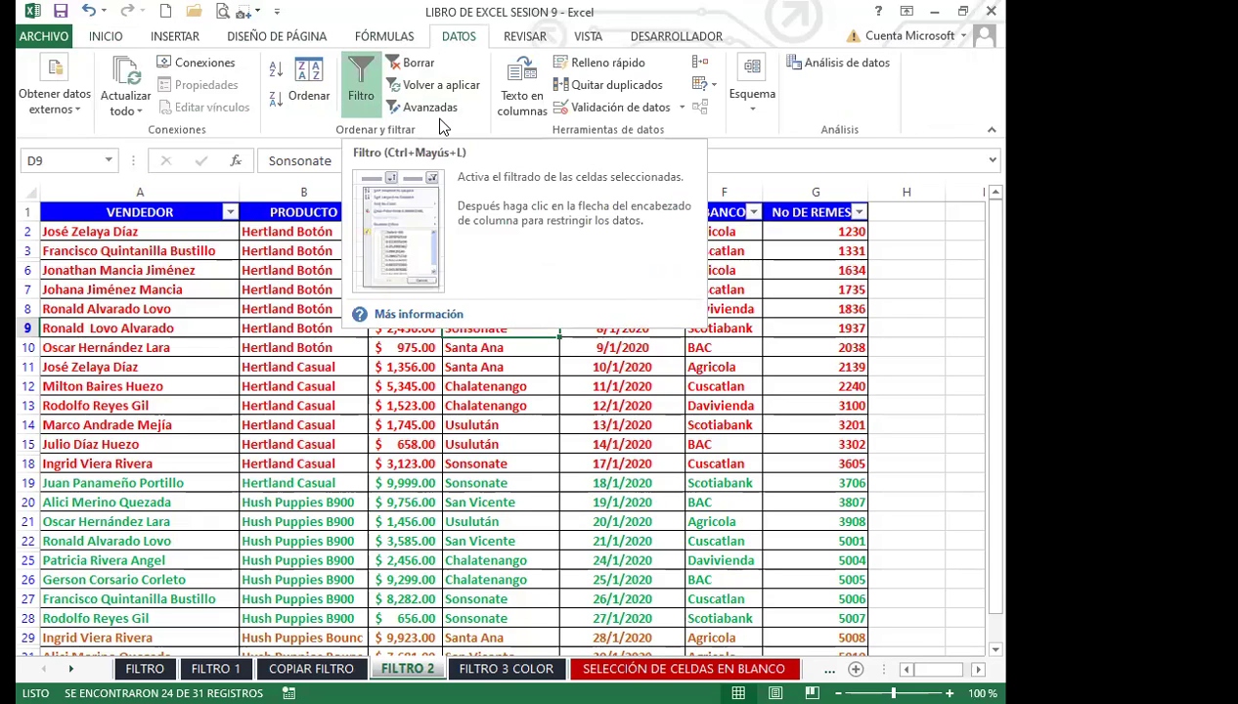
Step: Turn filtering off for the table to remove the ZONA filter, and turn it on again
left_click(292, 364)
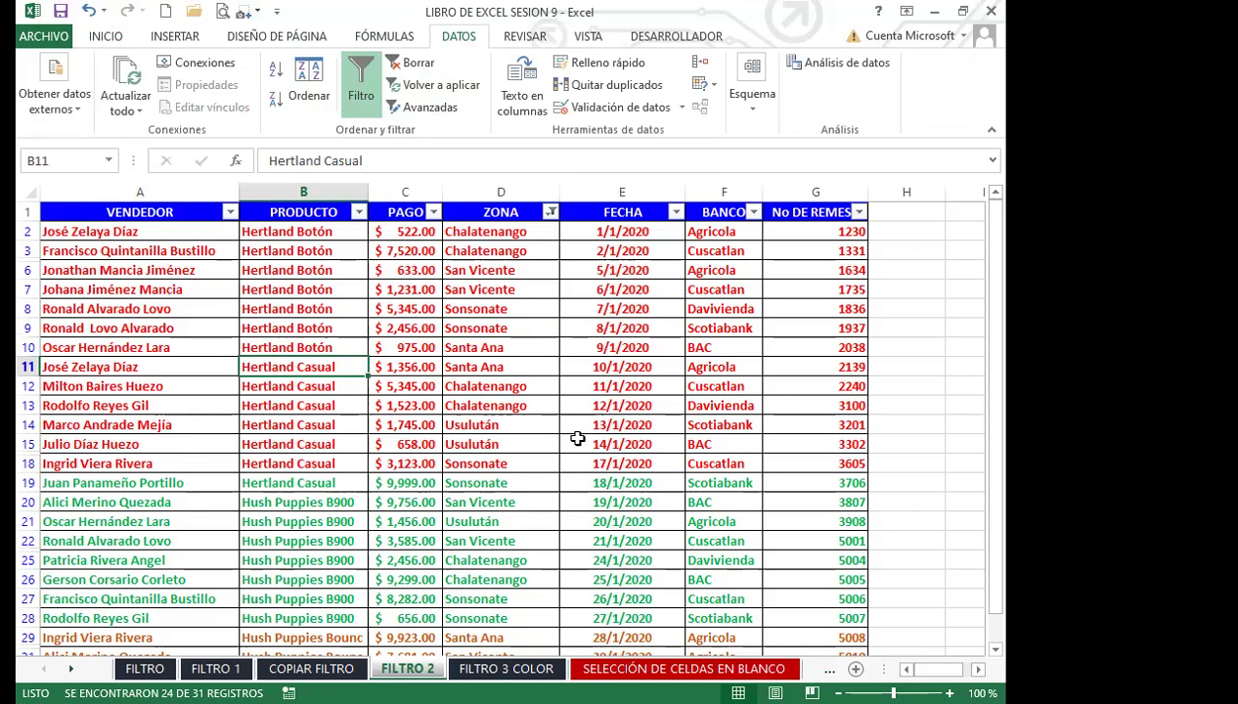
key("ctrl+shift+l")
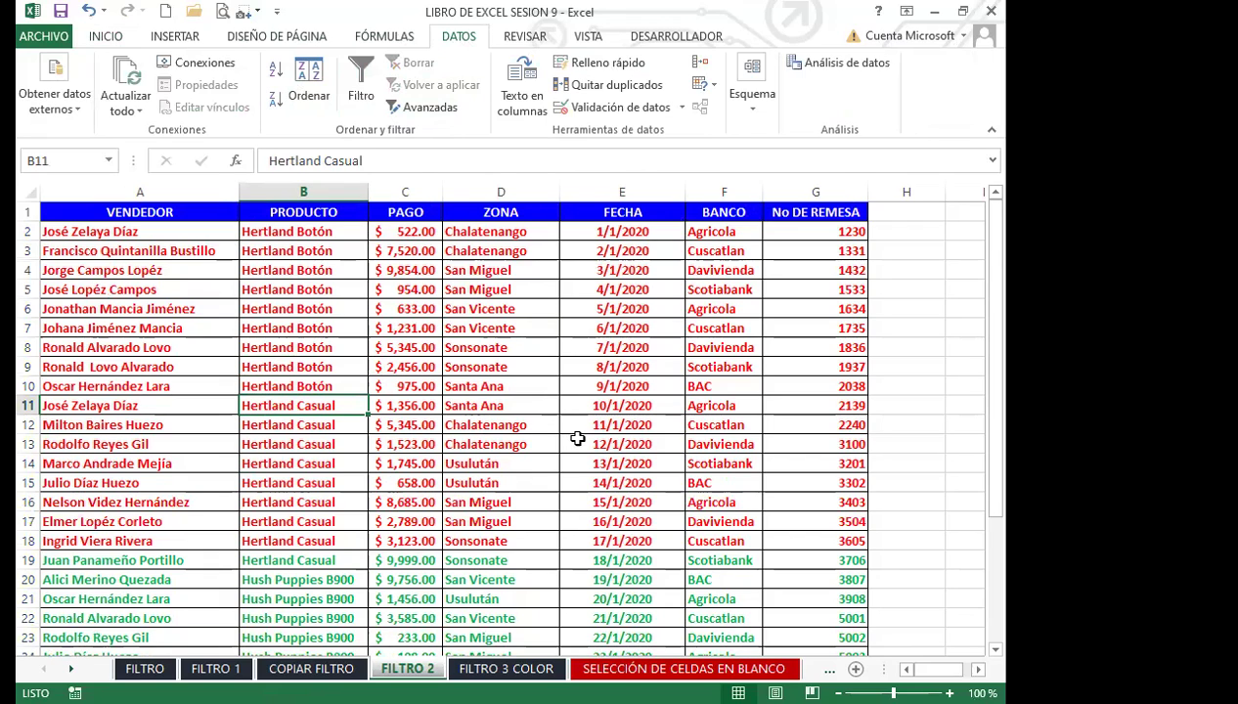
key("ctrl+shift+l")
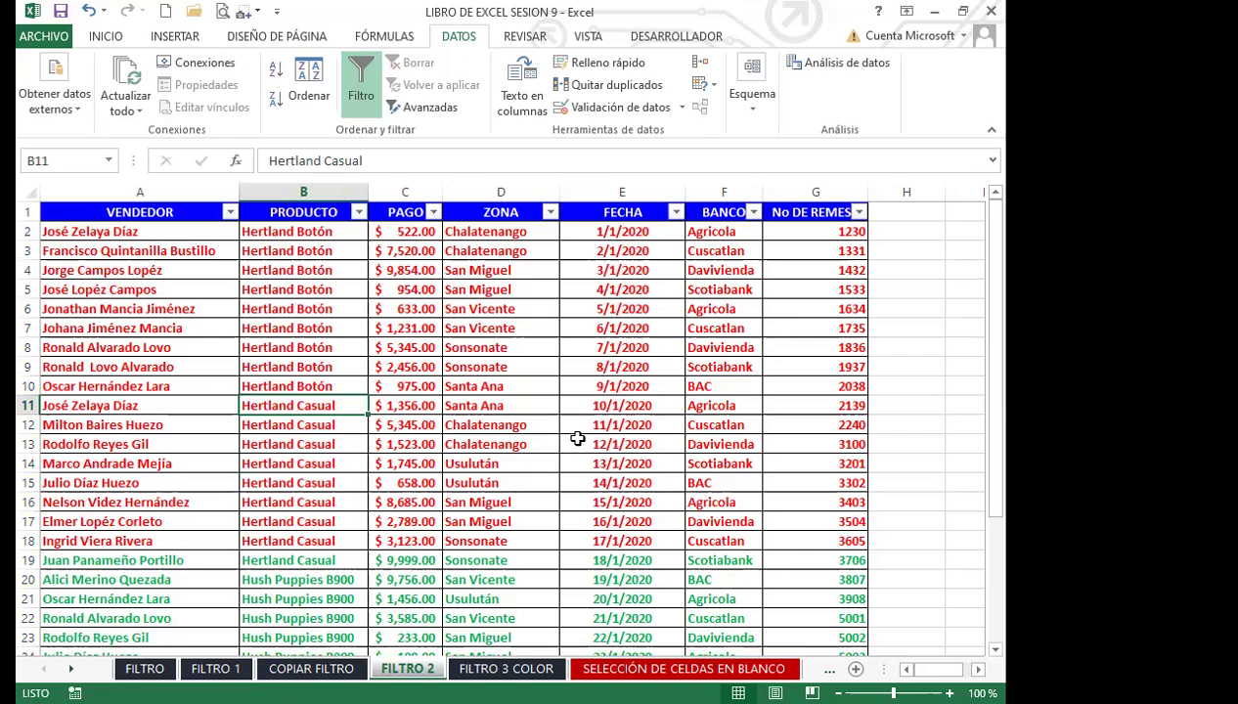
left_click(499, 503)
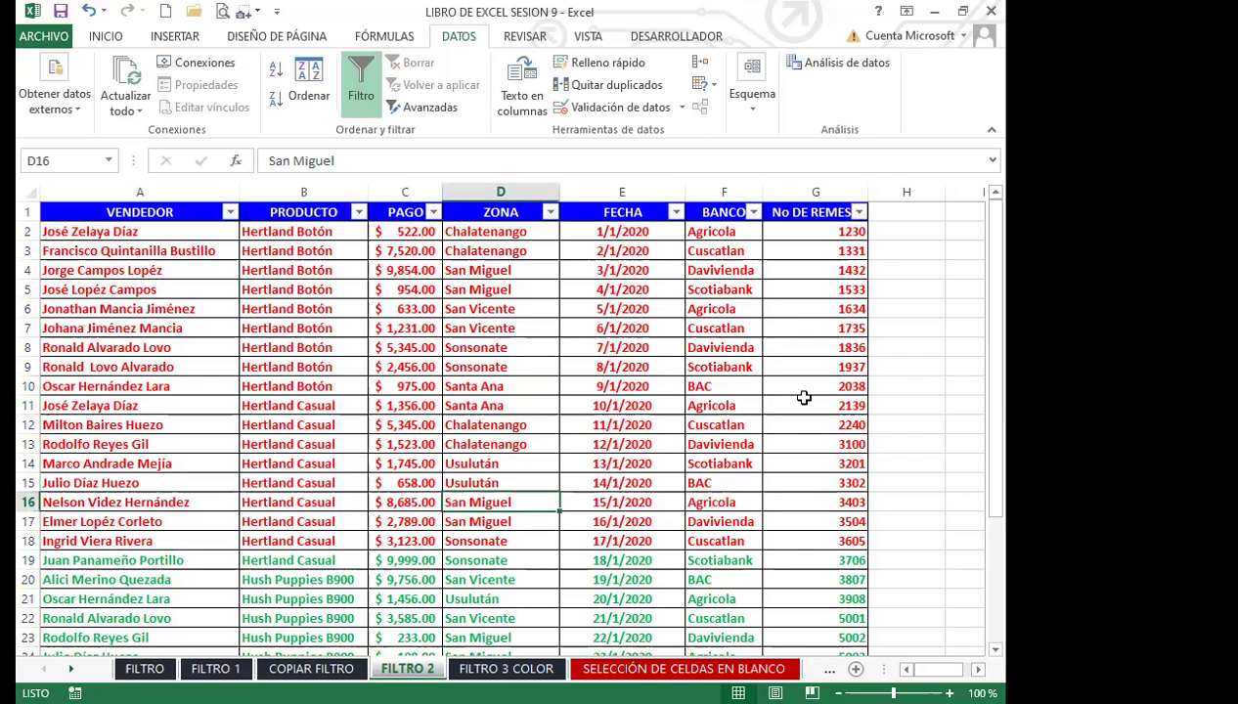
left_click(517, 446)
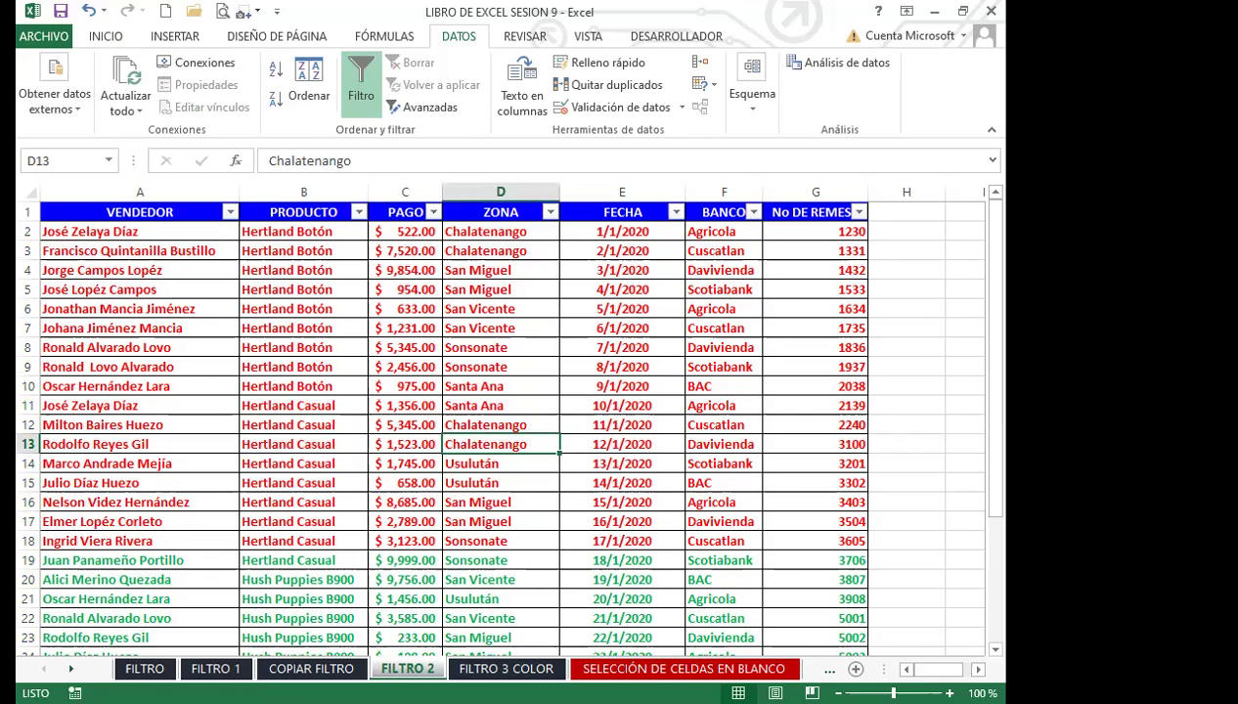
left_click(510, 515)
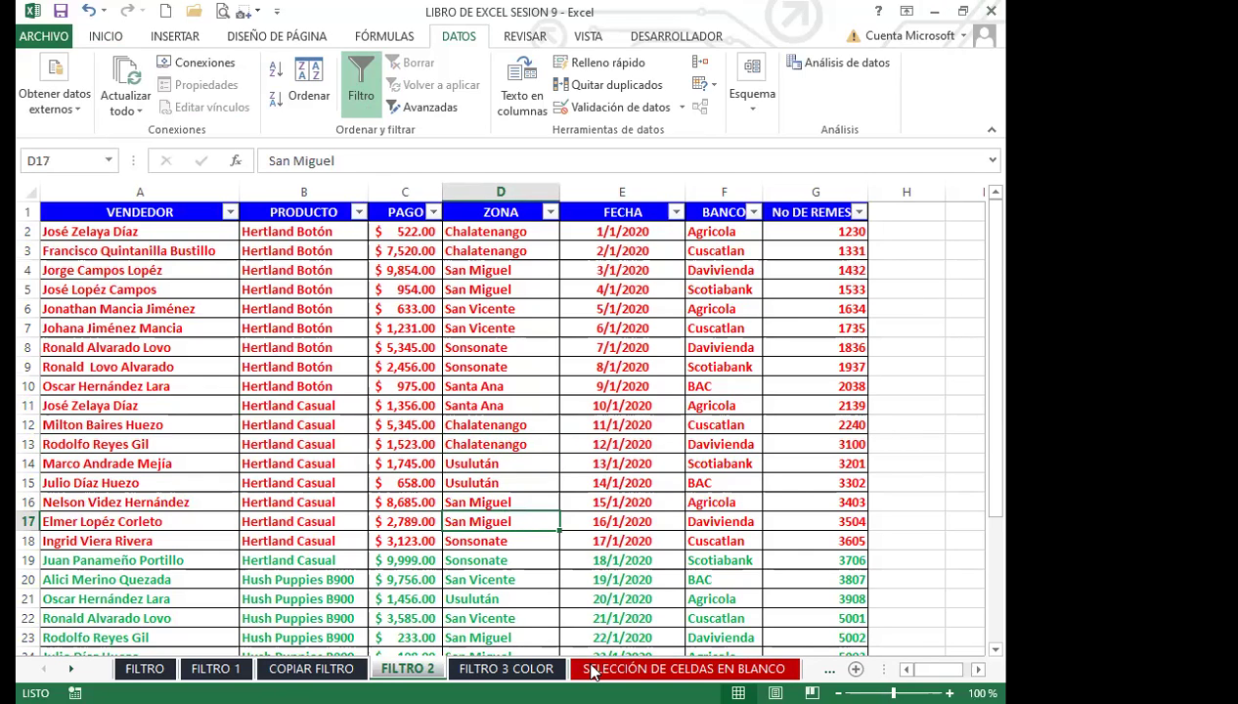
left_click(497, 498)
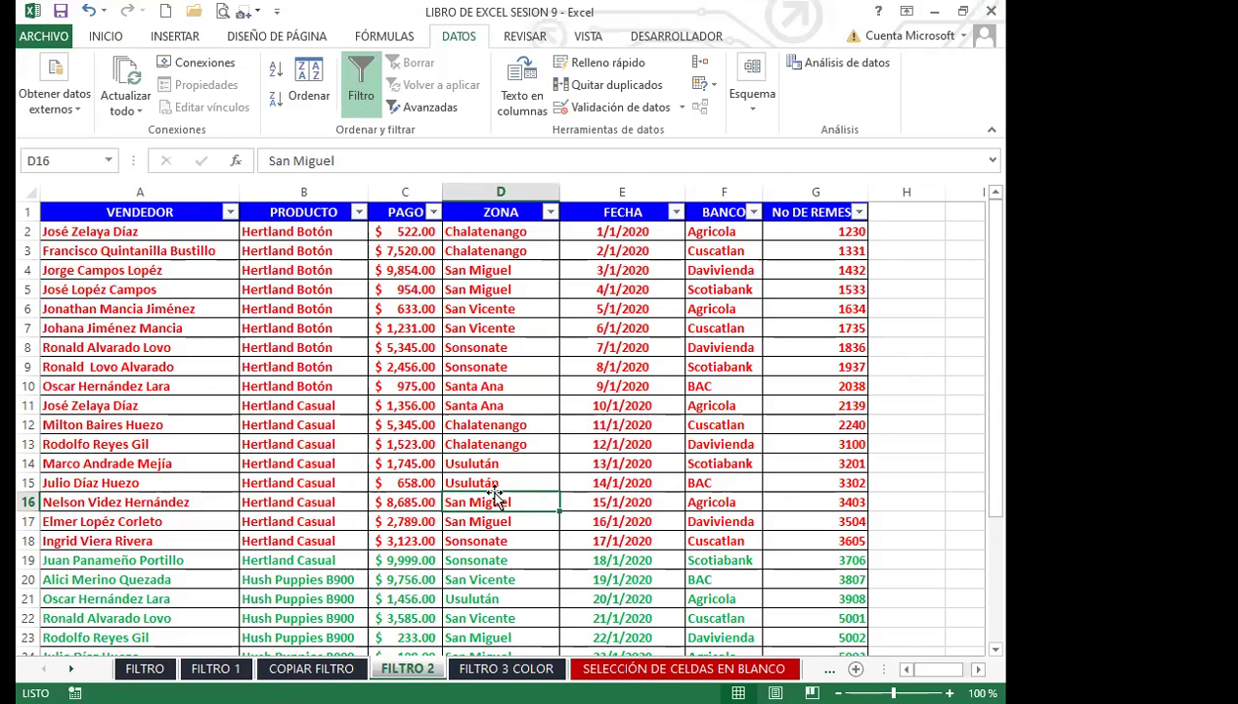
left_click(494, 489)
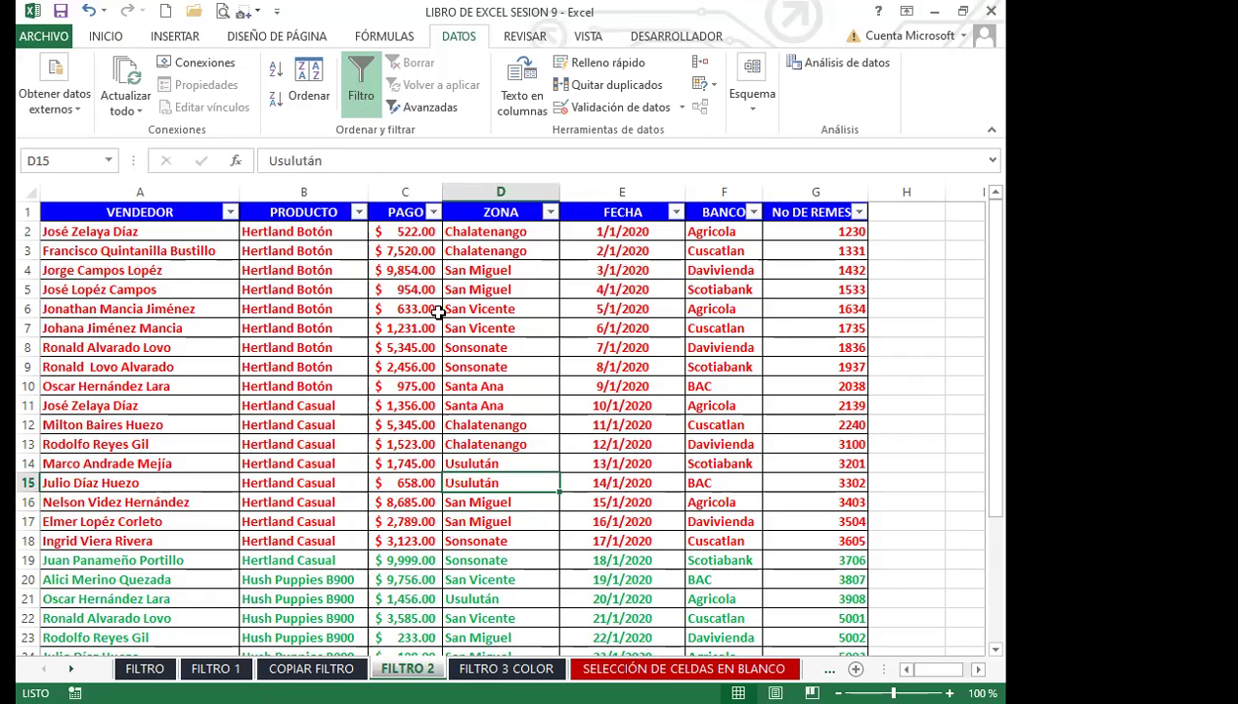
left_click(250, 499)
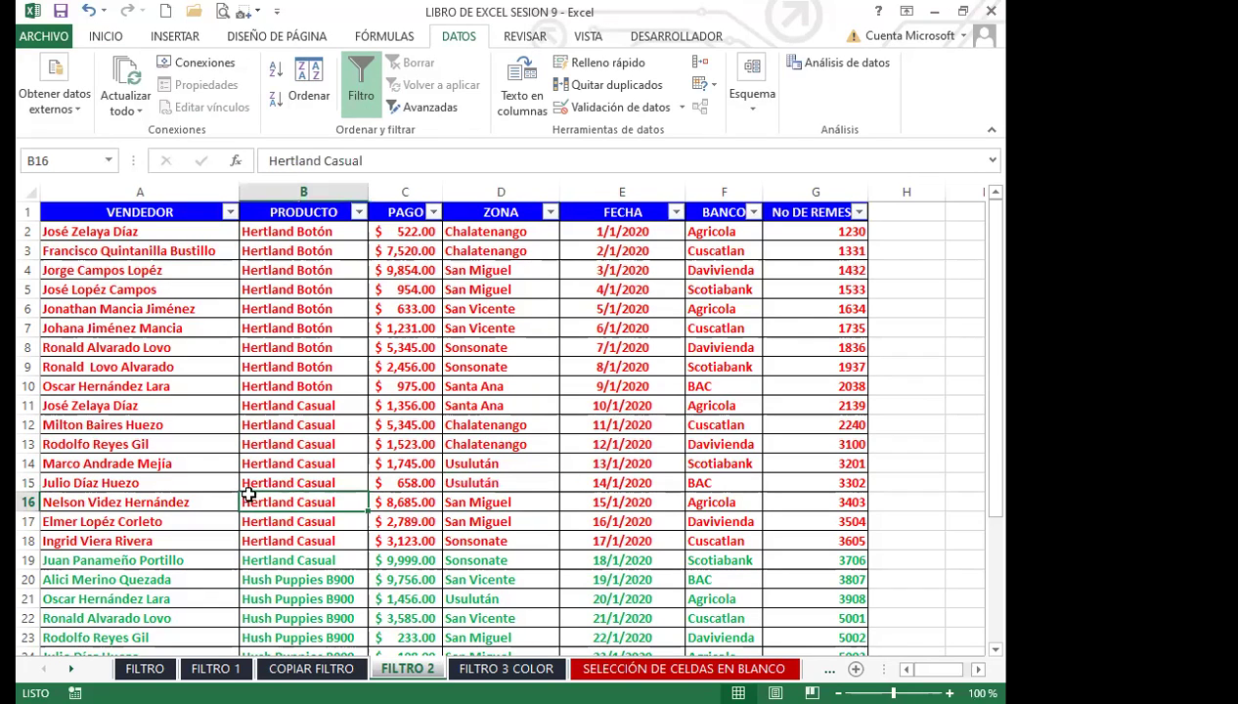
left_click(486, 505)
scroll(442, 522, "down", 4)
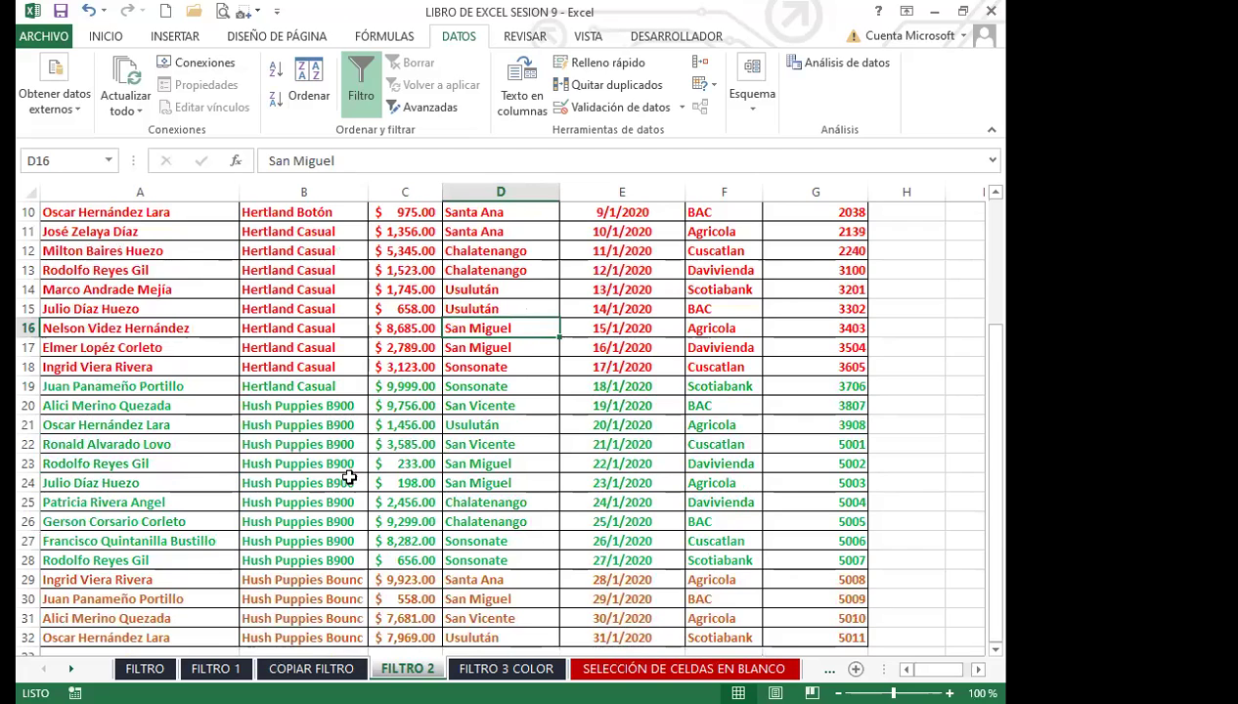
left_click(494, 463)
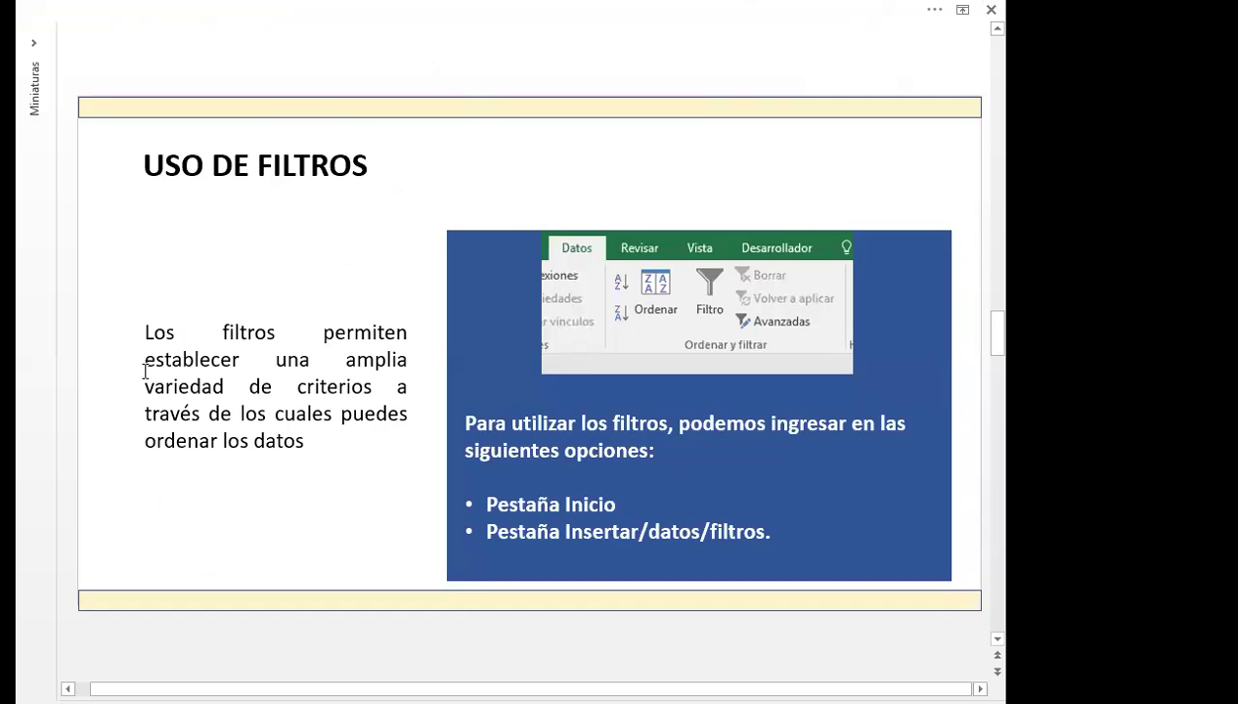
Step: Advance to the CELDAS EN BLANCO slide and switch to the SELECCIÓN DE CELDAS EN BLANCO sheet in Excel
scroll(50, 340, "down", 3)
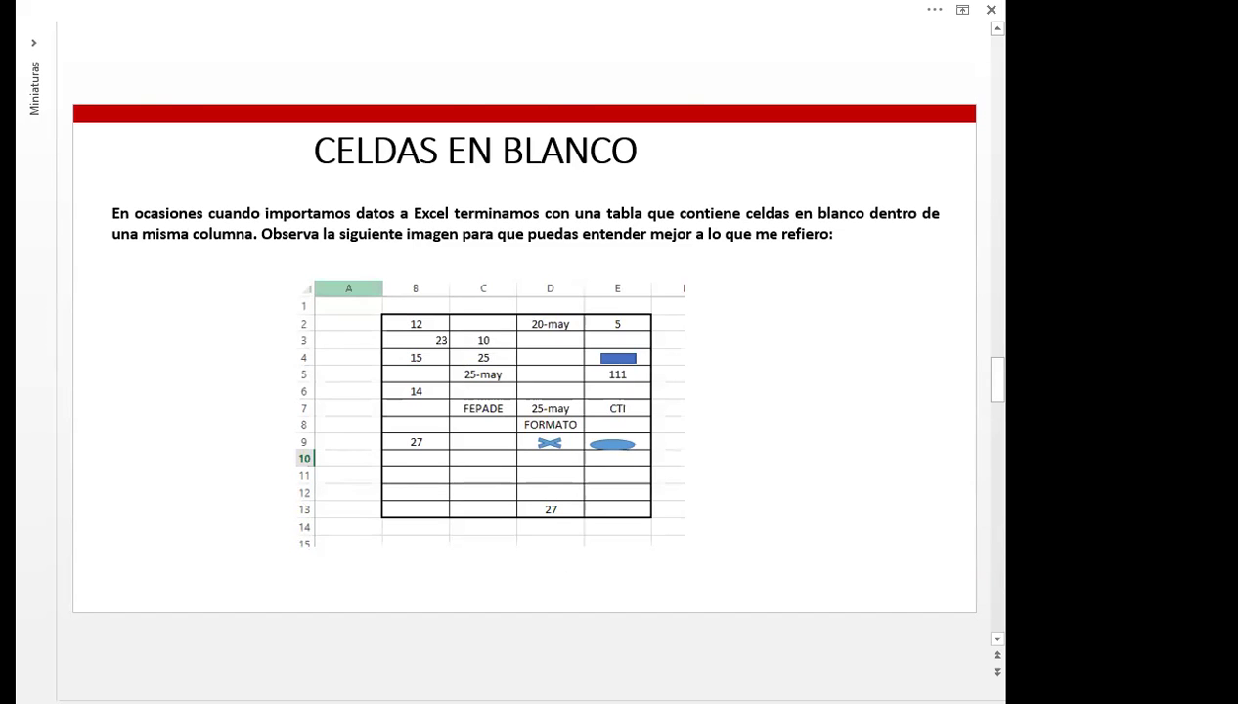
key("alt+Tab")
left_click(517, 507)
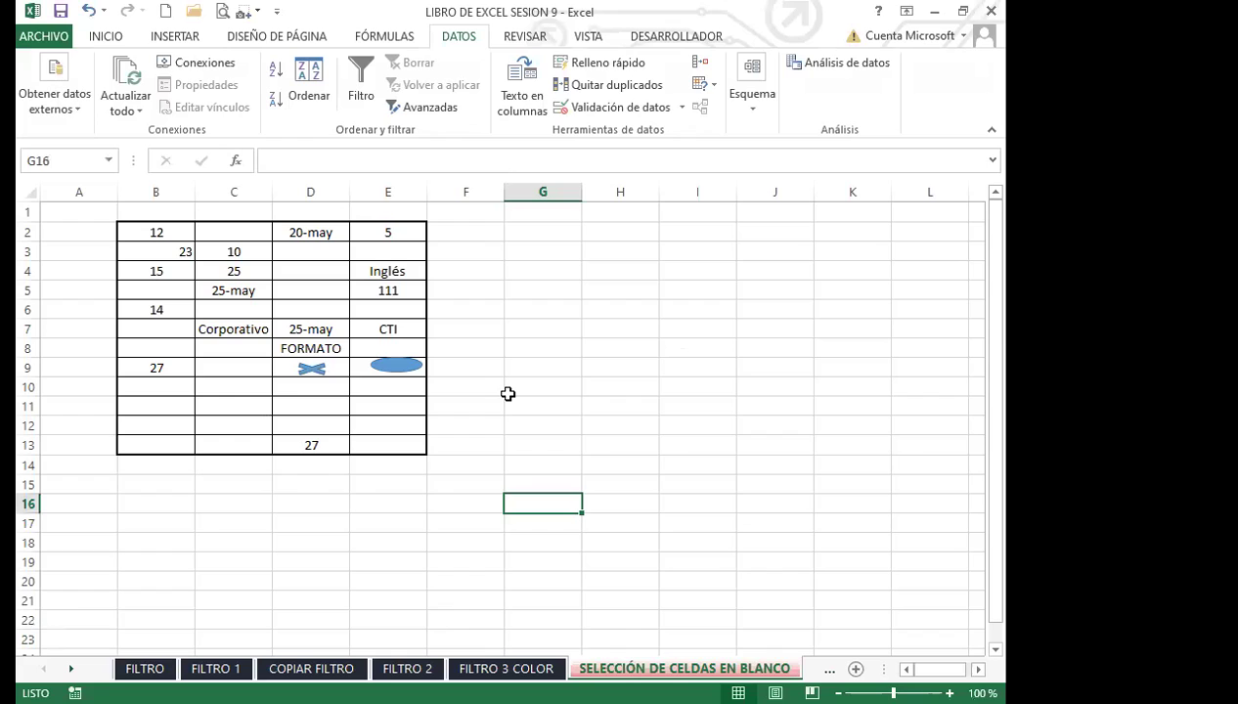
Step: Examine the numbers, dates, text entries and blank cells in the bordered table B2:E13
left_click(278, 386)
left_click(233, 297)
left_click(159, 235)
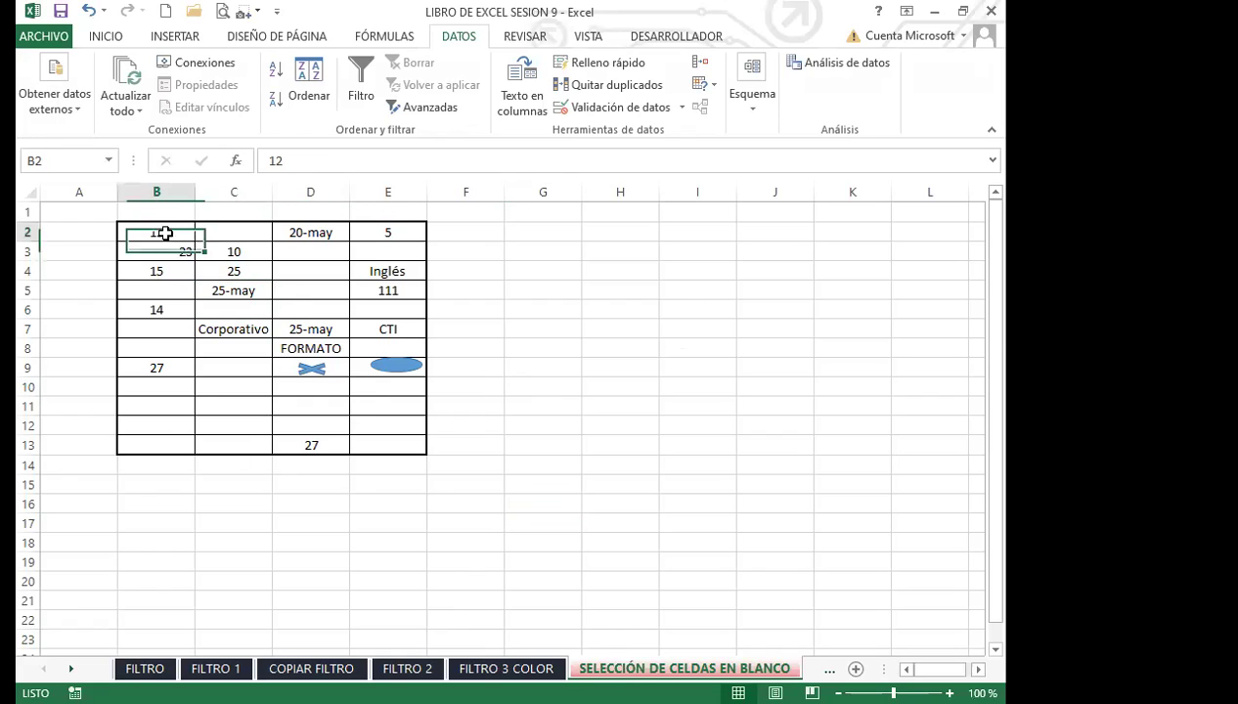
left_click(308, 235)
left_click(402, 274)
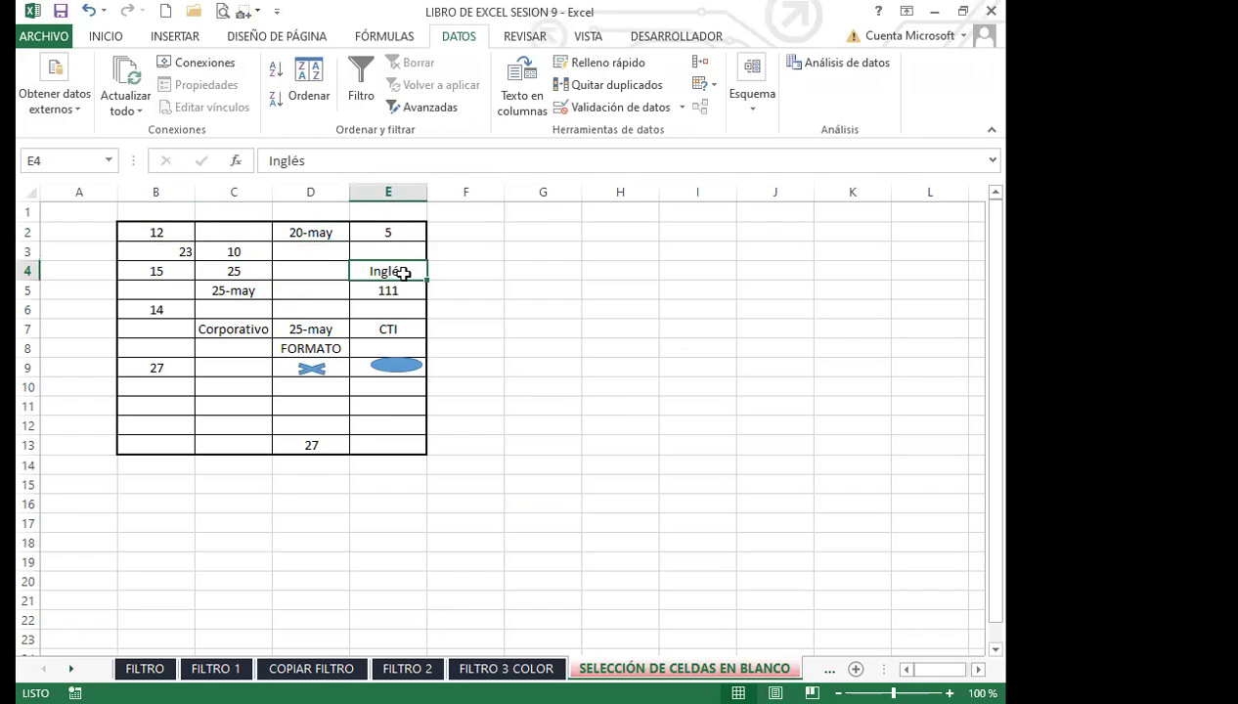
left_click(282, 348)
left_click(245, 349)
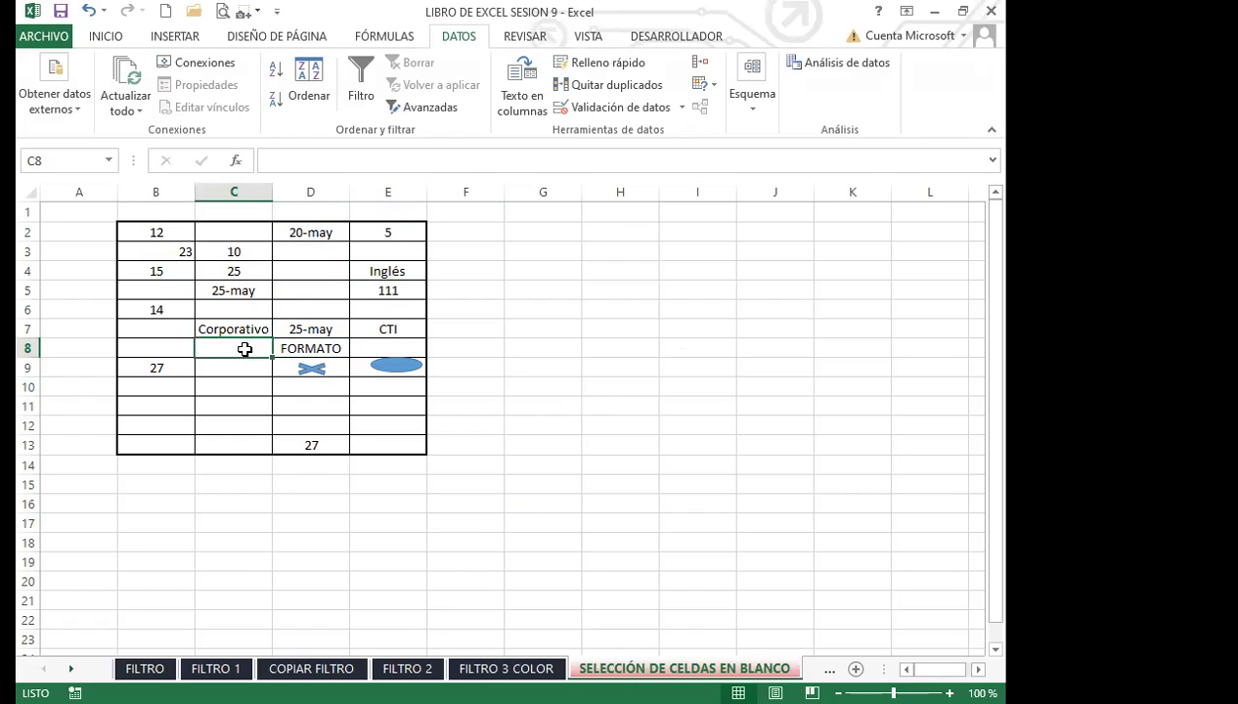
left_click(241, 327)
left_click(238, 290)
left_click(240, 251)
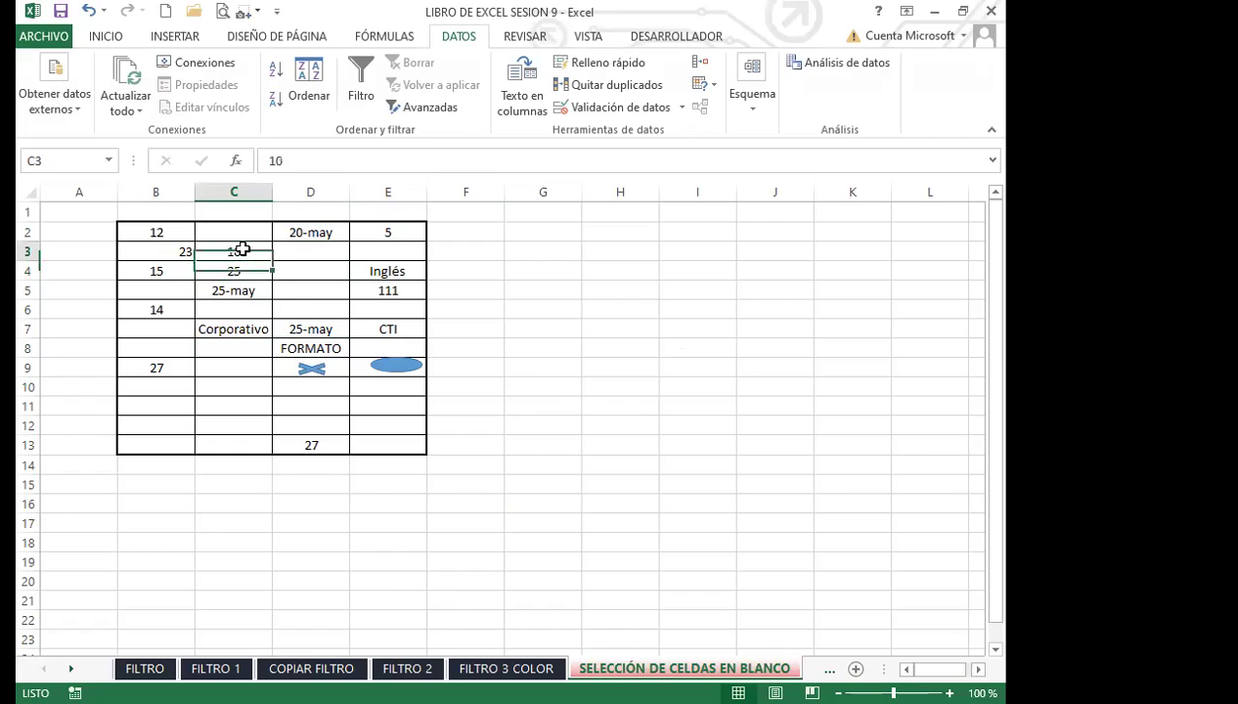
left_click(185, 251)
left_click(307, 232)
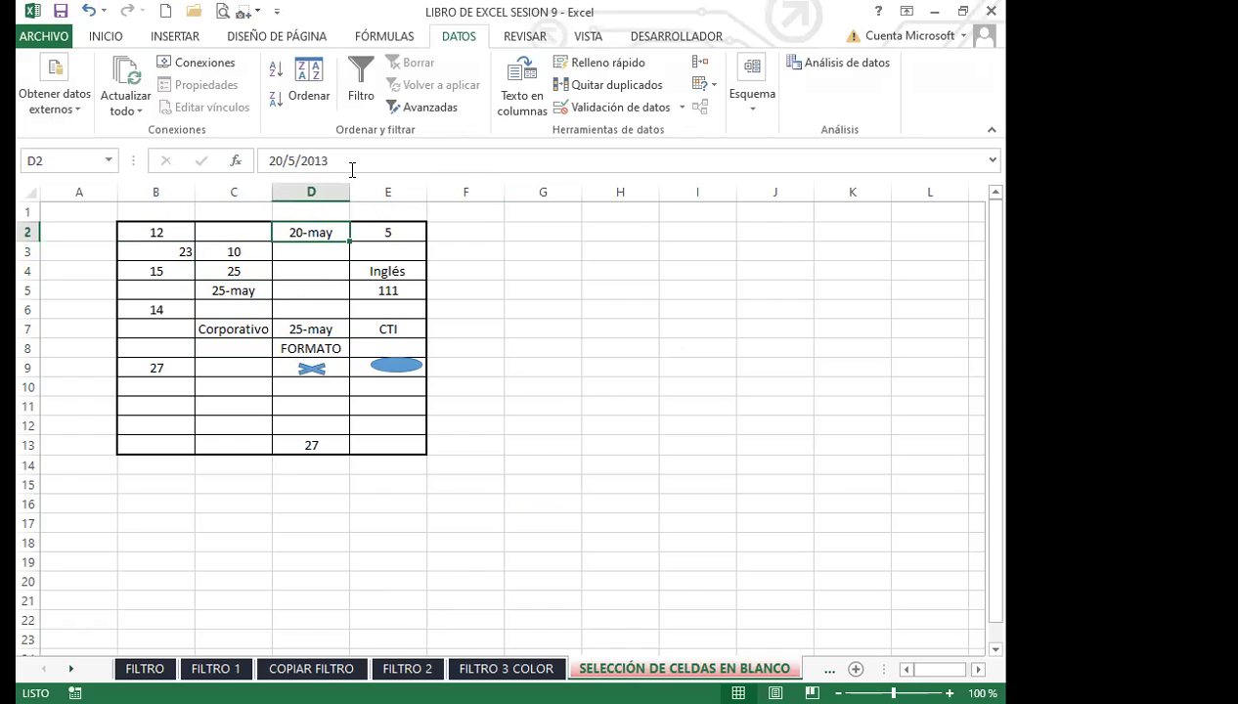
left_click(382, 234)
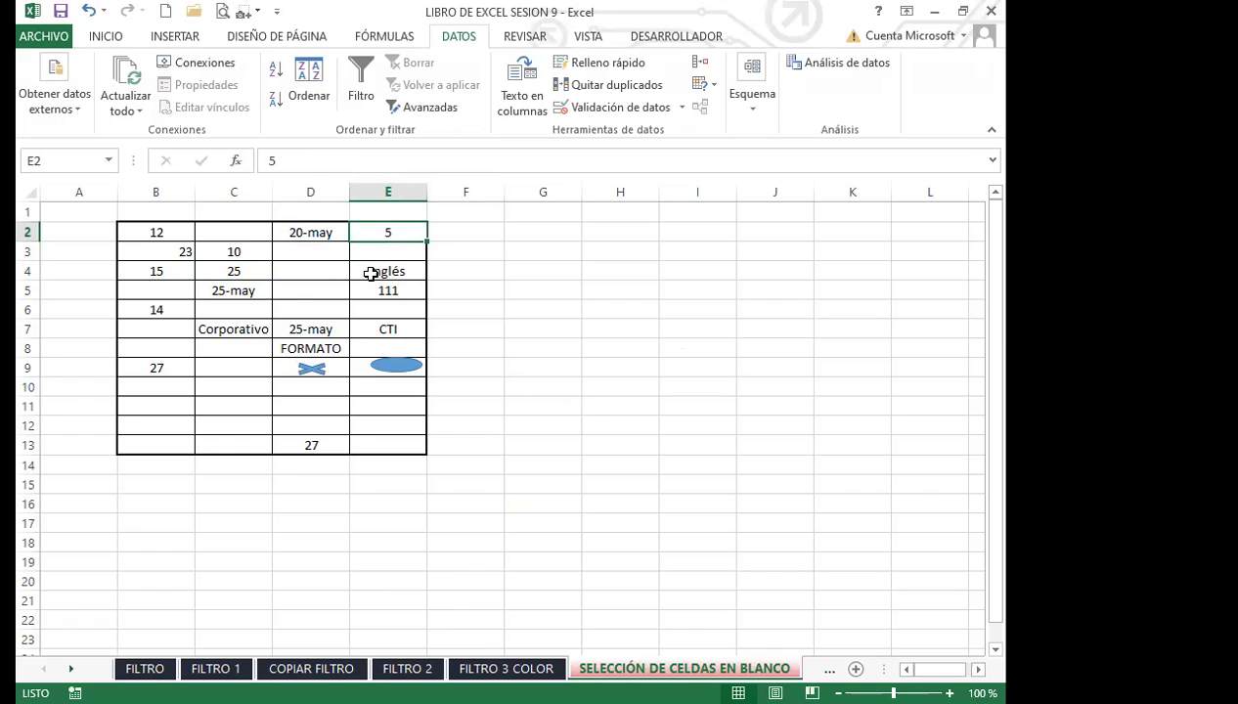
left_click(370, 271)
left_click(286, 271)
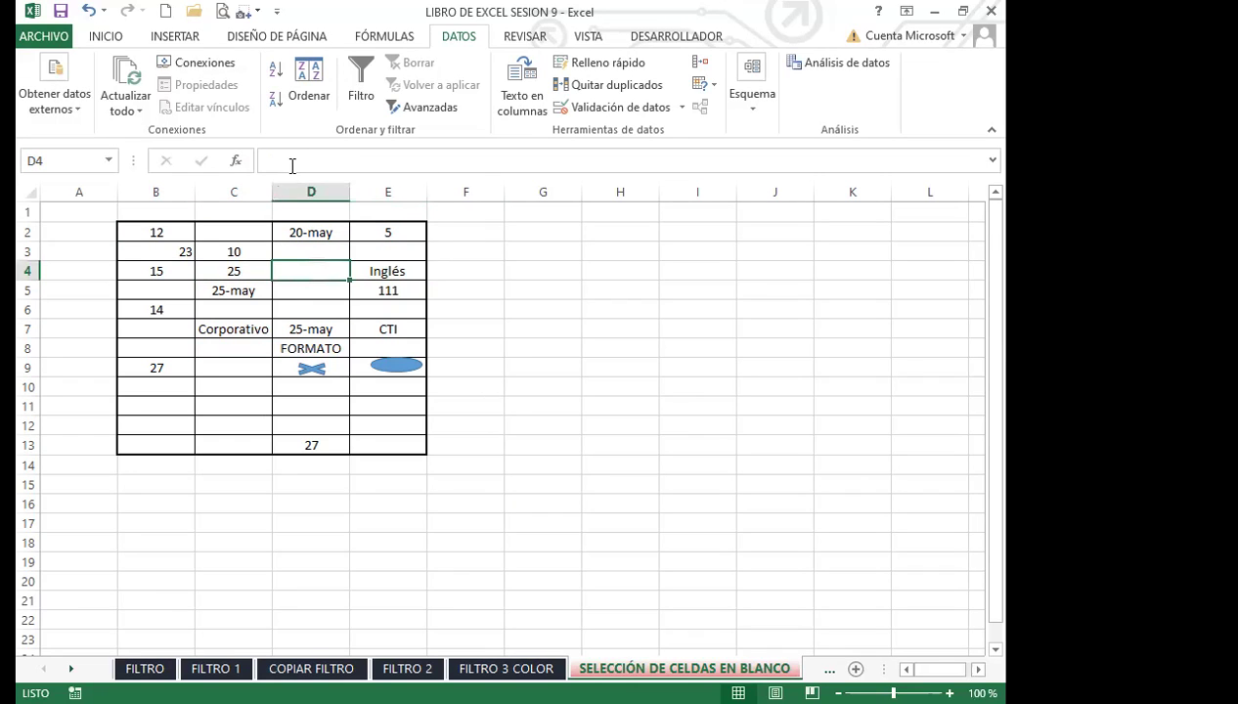
left_click(306, 252)
left_click(300, 289)
left_click(323, 306)
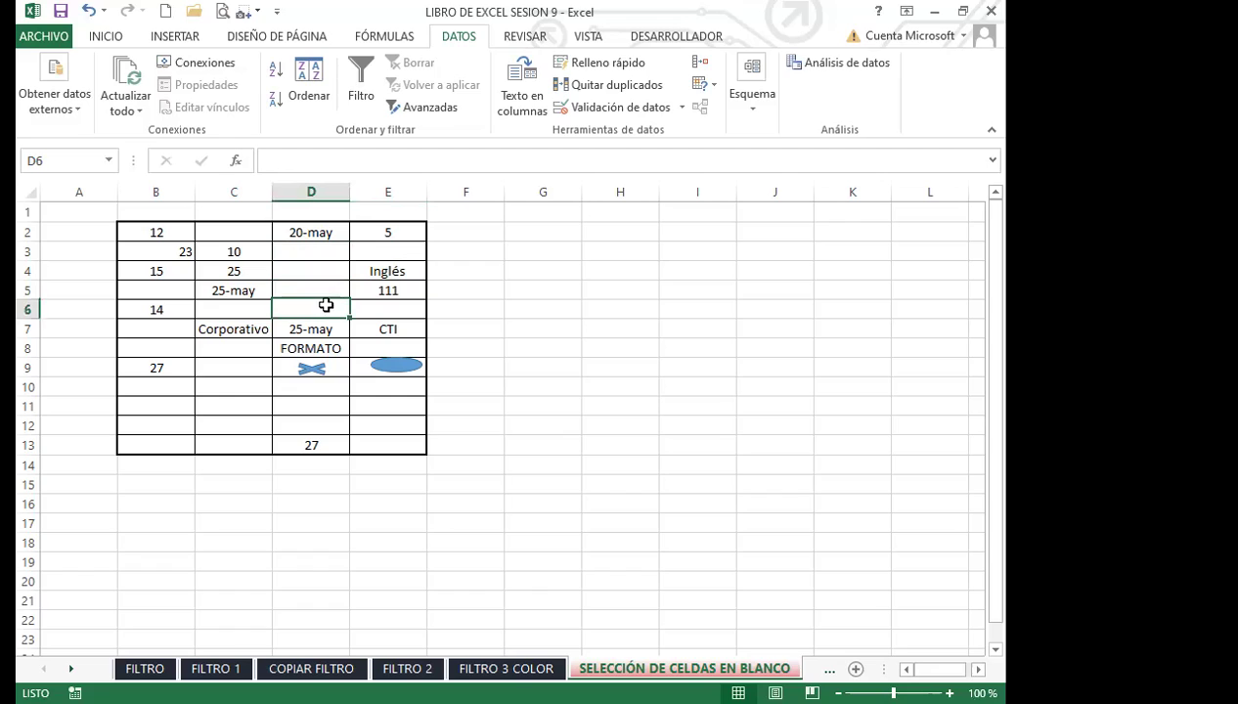
Step: Select blank cells C2, B5, B7 and B8 together with ranges B10:B13, C8:C13, D10:D12 and E10:E13
left_click(250, 235)
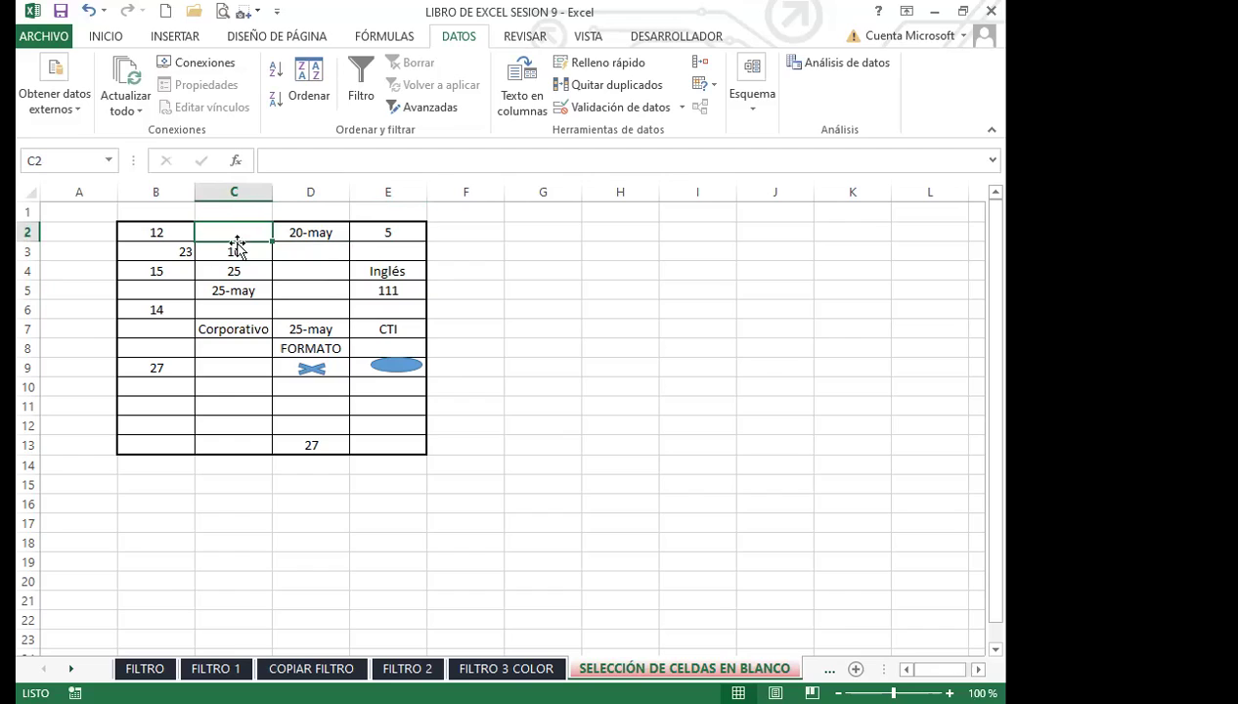
left_click(174, 289, "ctrl")
left_click(181, 337, "ctrl")
left_click(181, 345, "ctrl")
left_click_drag(177, 391, 181, 445)
left_click_drag(229, 349, 232, 445)
left_click_drag(298, 390, 302, 430)
left_click_drag(376, 391, 378, 445)
Step: Add blank cells D3:D6, E3, E6 and C6 to the multiple selection, and release the selection
left_click_drag(287, 309, 295, 258)
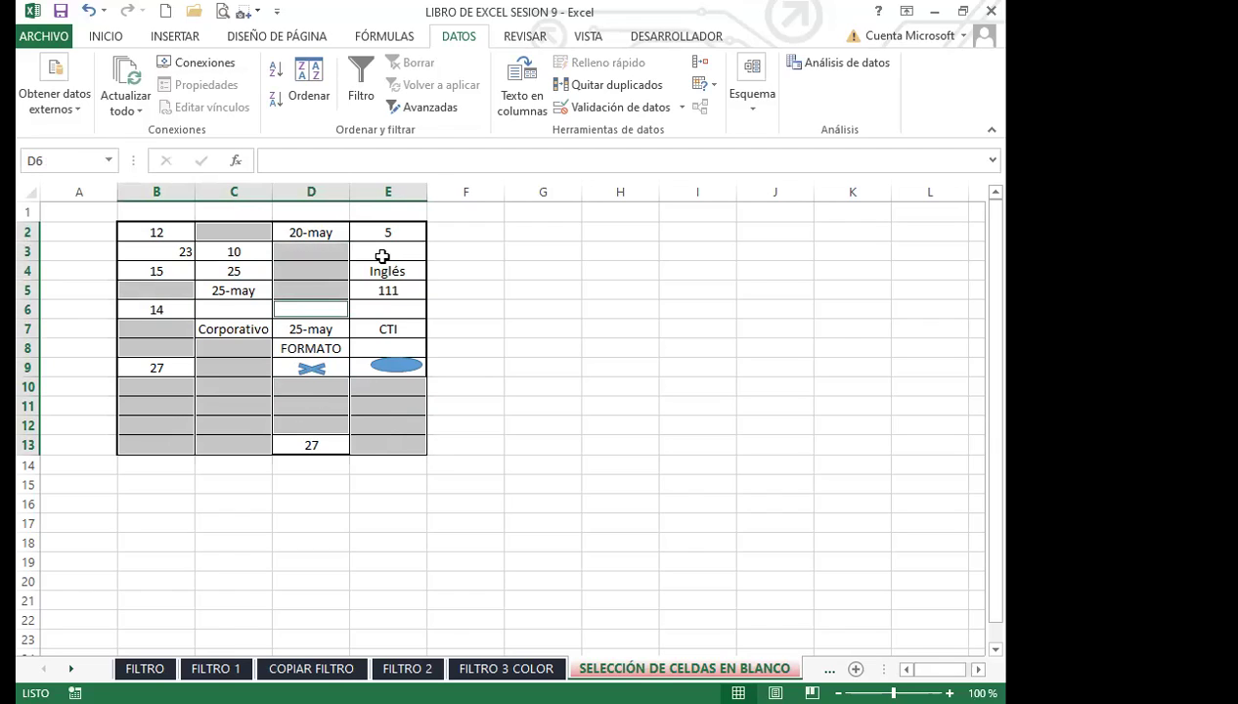
left_click(382, 255, "ctrl")
left_click(386, 309, "ctrl")
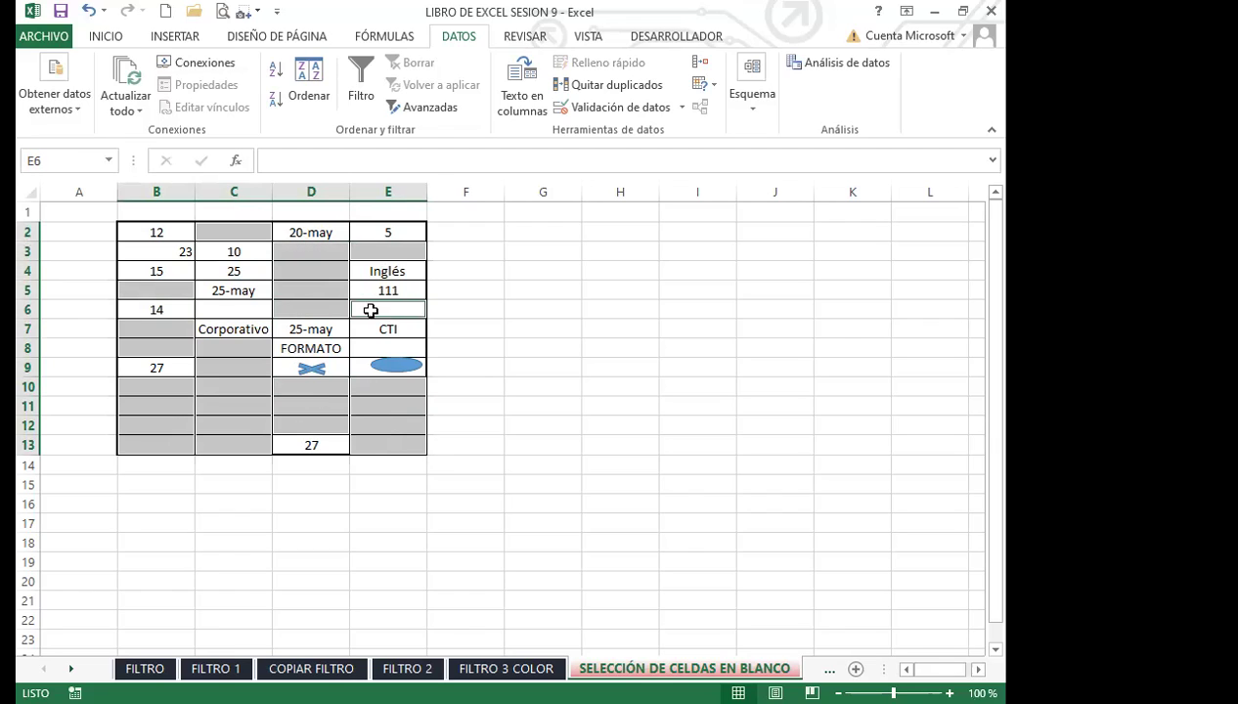
left_click(220, 314, "ctrl")
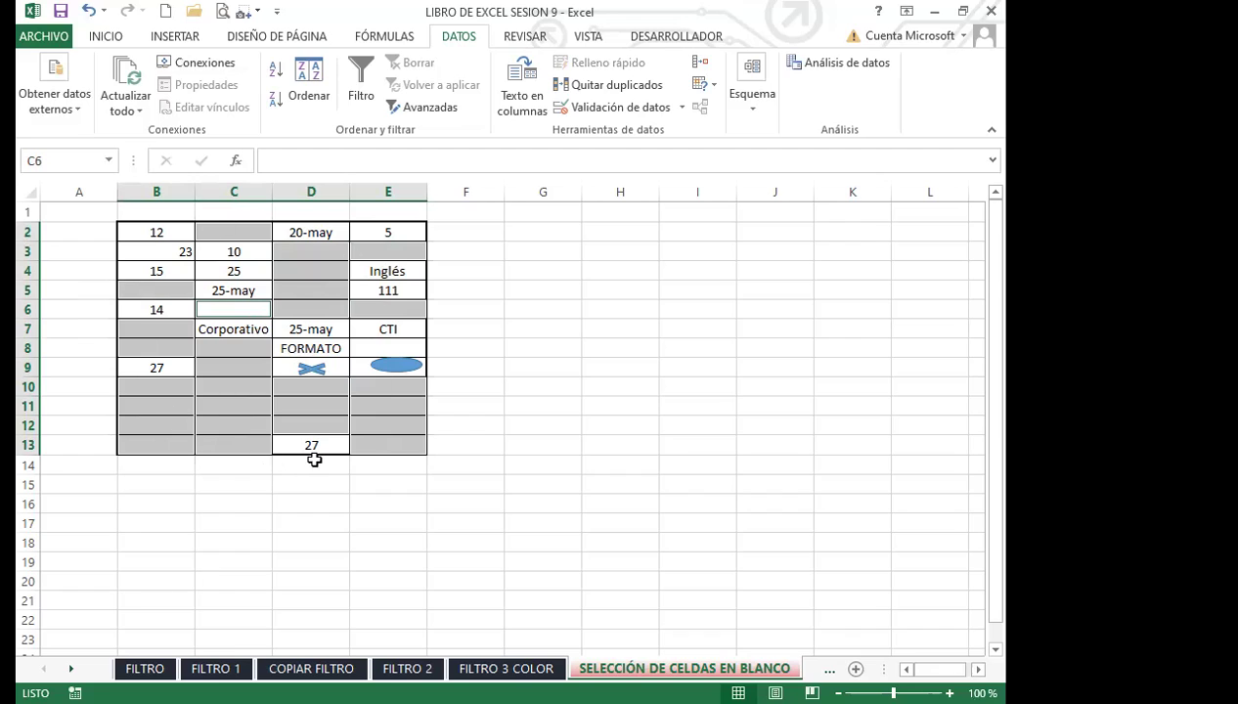
left_click(229, 391)
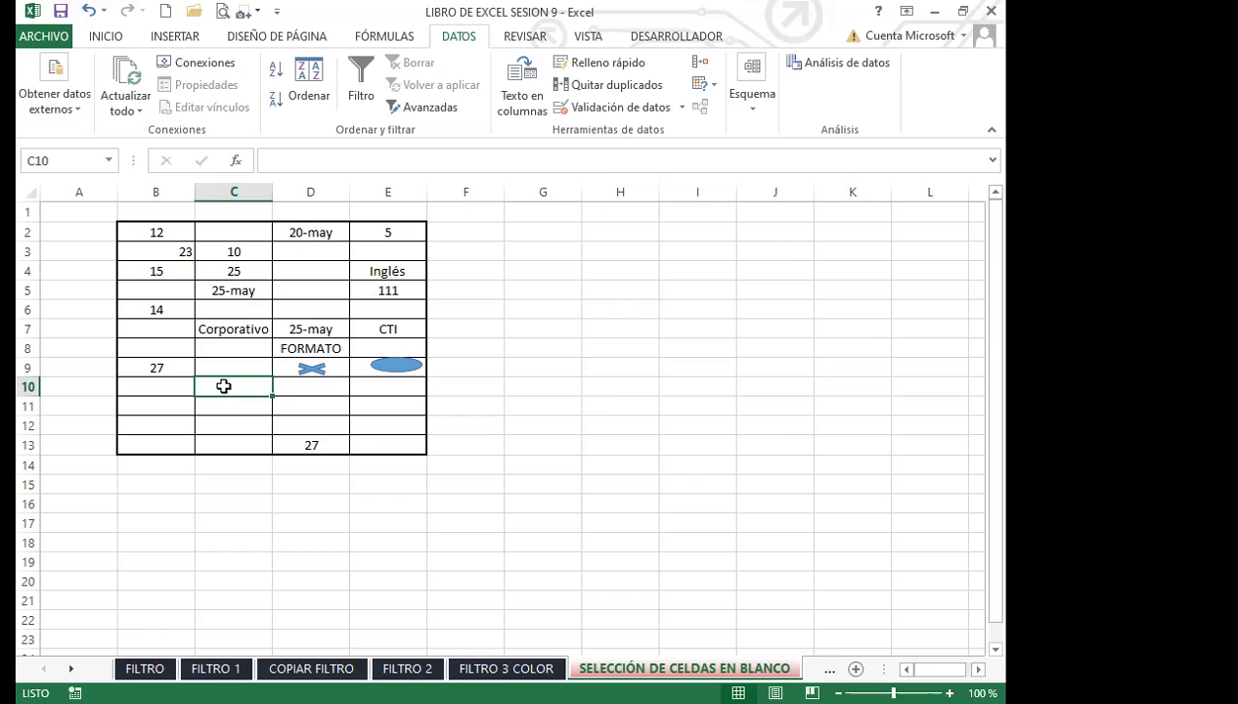
Step: Check the empty cells in rows 9 to 12 and the multiplication-sign and ellipse shapes over D9 and E9
left_click(156, 417)
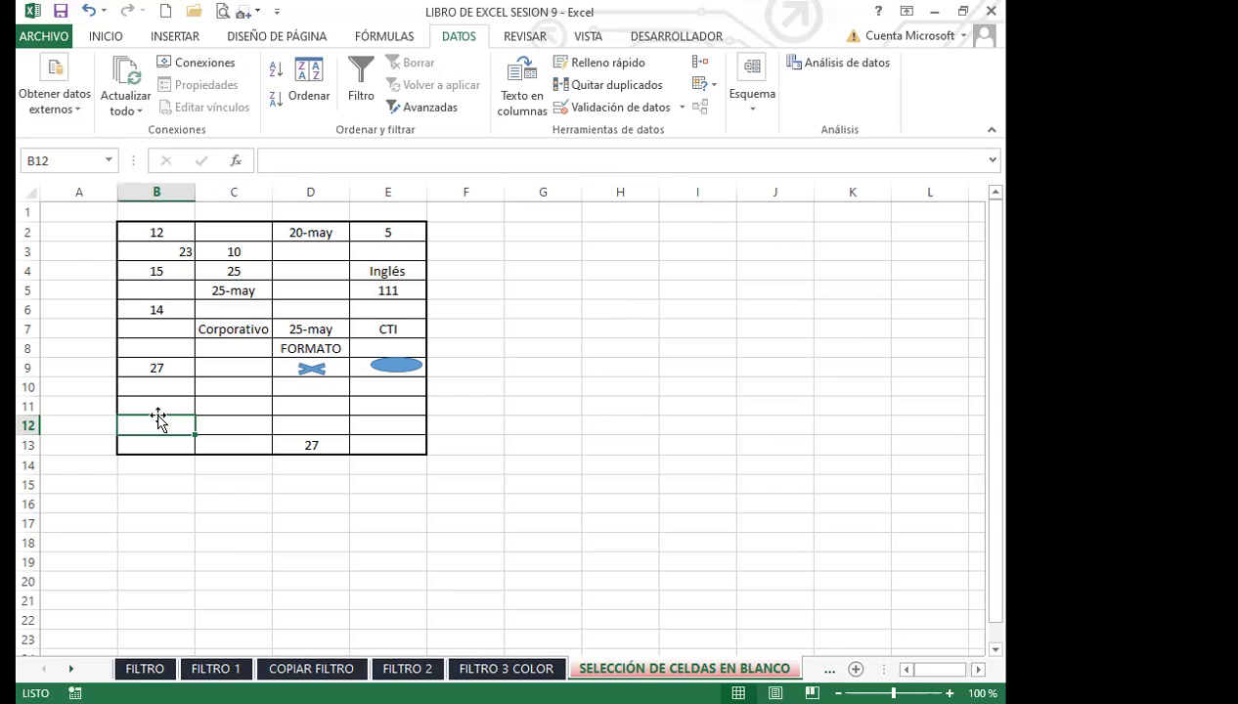
left_click(241, 409)
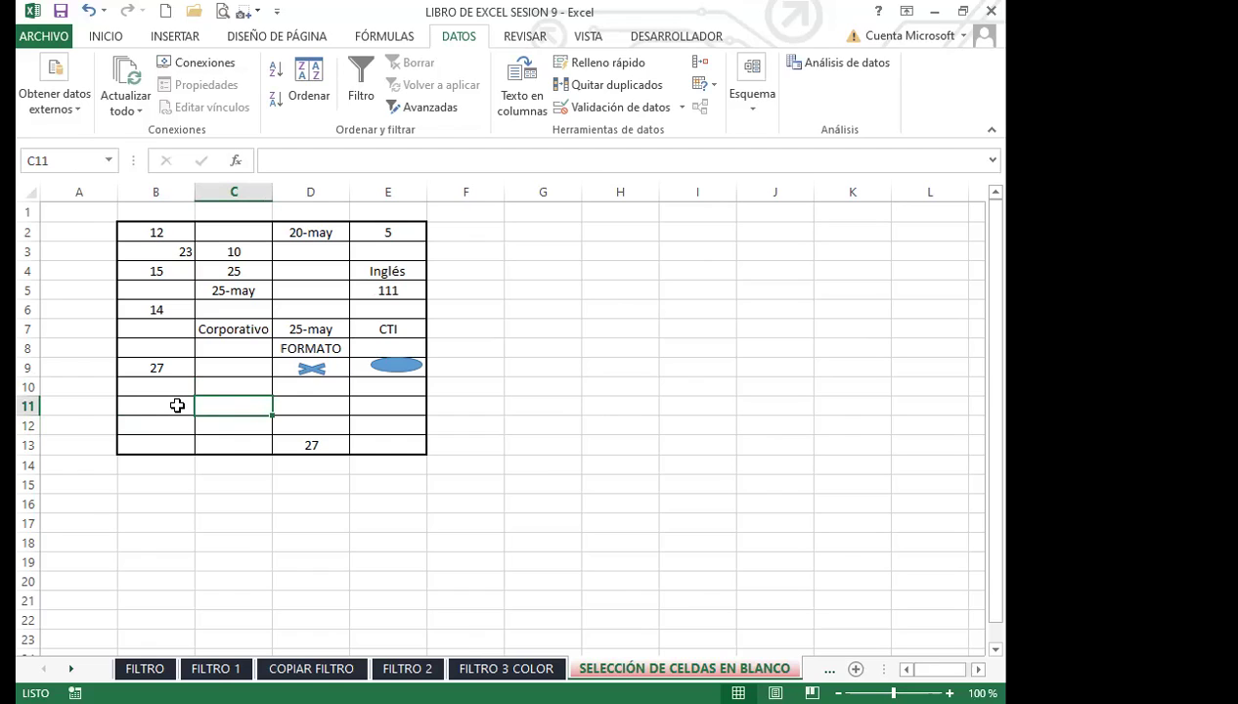
left_click(315, 403)
left_click(326, 369)
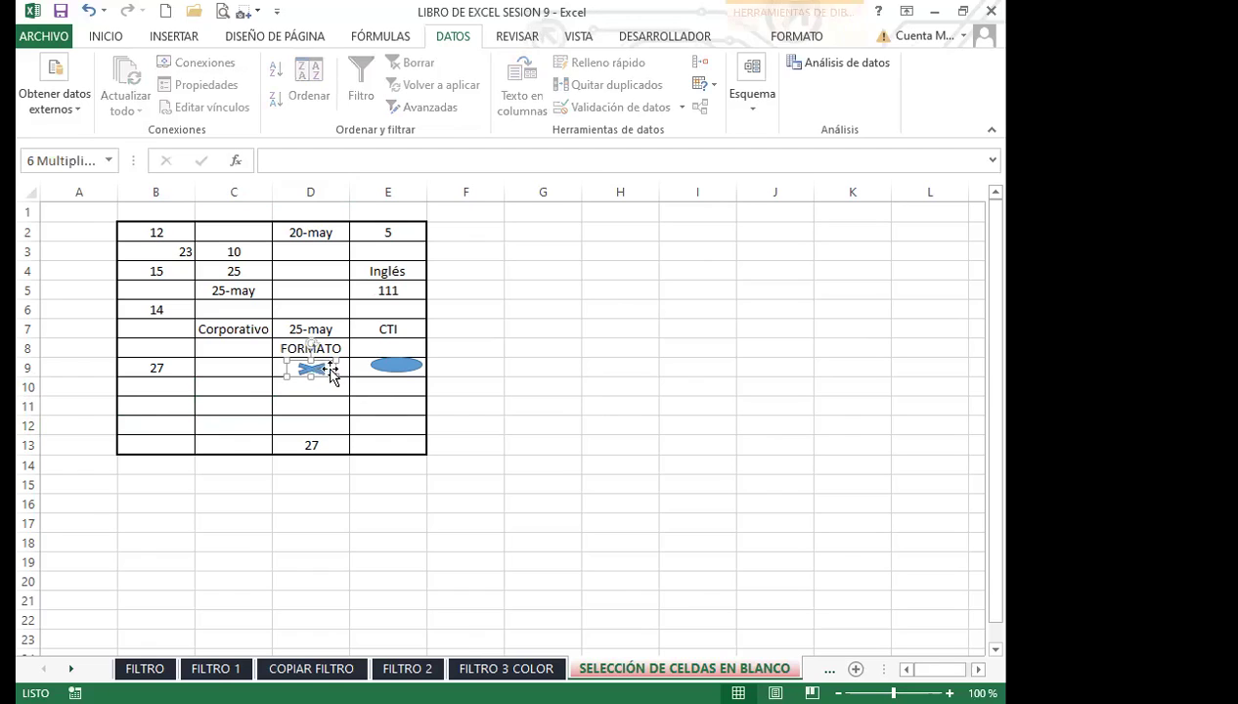
left_click(395, 365)
left_click(256, 368)
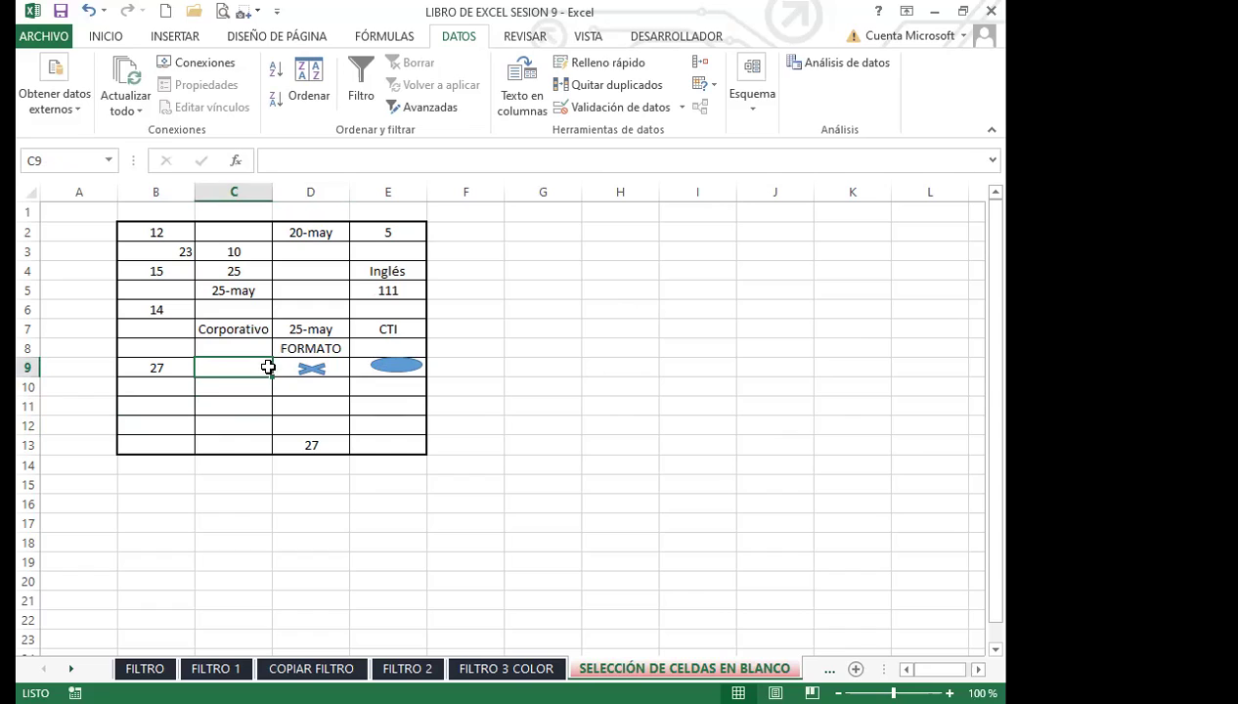
left_click(287, 371)
left_click(223, 369)
left_click(241, 388)
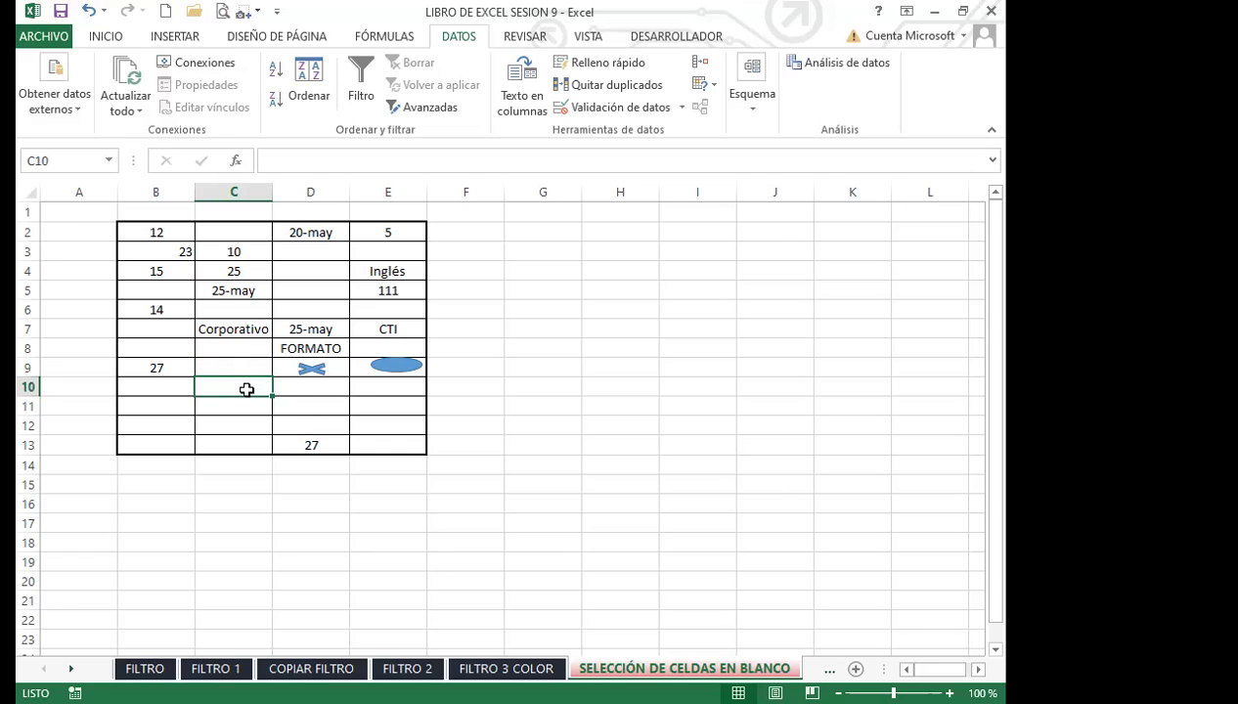
Step: Move the multiplication-sign shape off cell D9 to outside the table, and place it back over D9
left_click(236, 365)
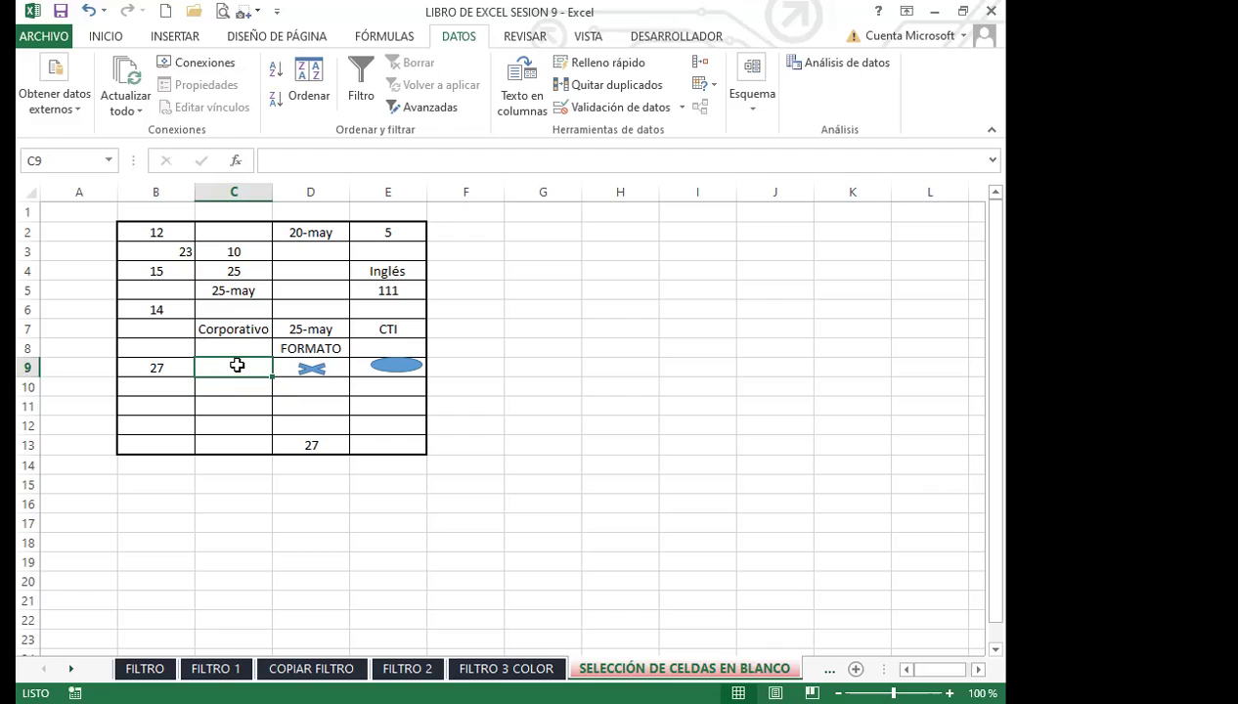
key("Right")
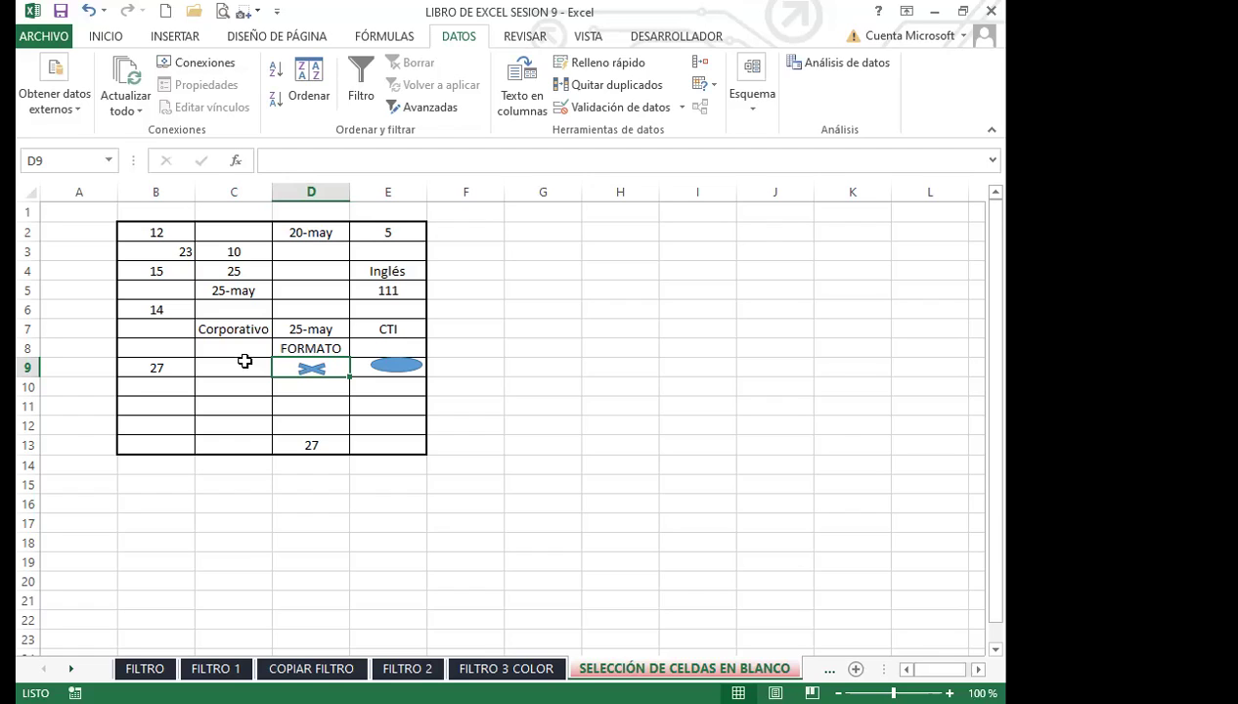
left_click_drag(312, 368, 494, 413)
mouse_move(516, 467)
left_mouse_down()
mouse_move(589, 492)
mouse_move(506, 479)
mouse_move(663, 304)
mouse_move(588, 254)
mouse_move(519, 458)
mouse_move(529, 463)
mouse_move(355, 253)
mouse_move(295, 378)
mouse_move(304, 362)
left_mouse_up()
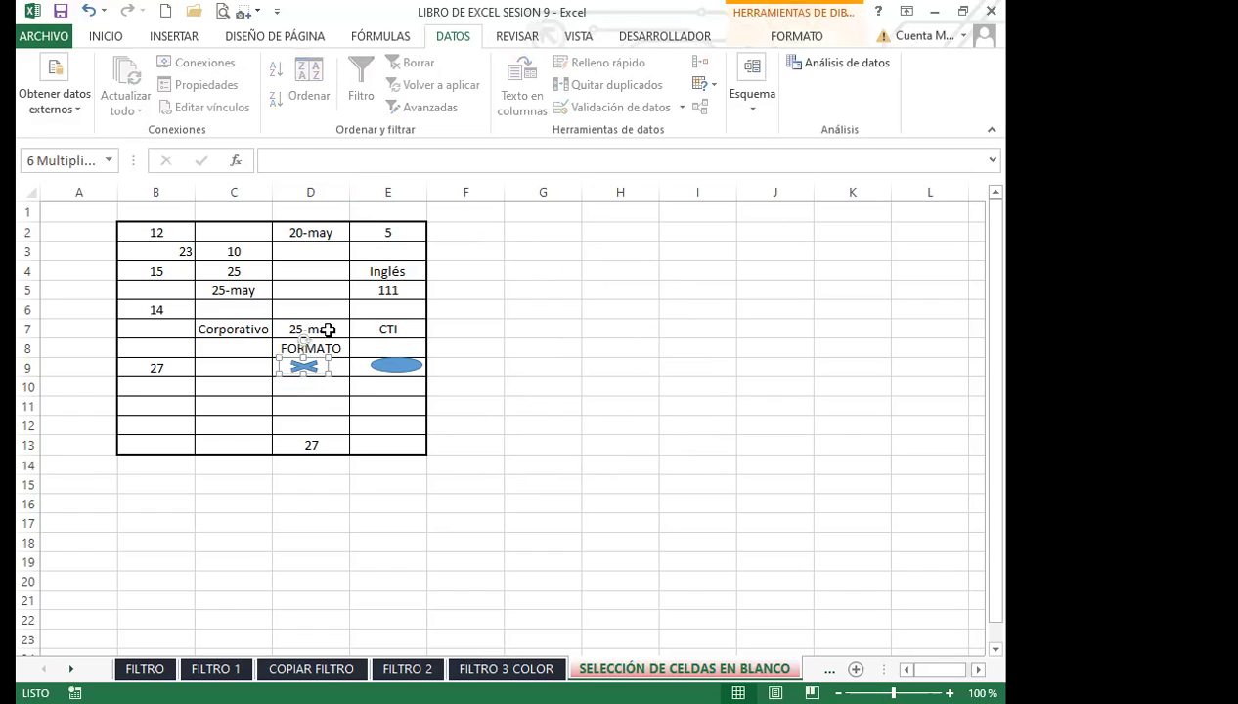
Step: Compare the contents of filled table cells such as D7, C7, B6, B3 and E4 with empty cells outside the table
left_click(330, 328)
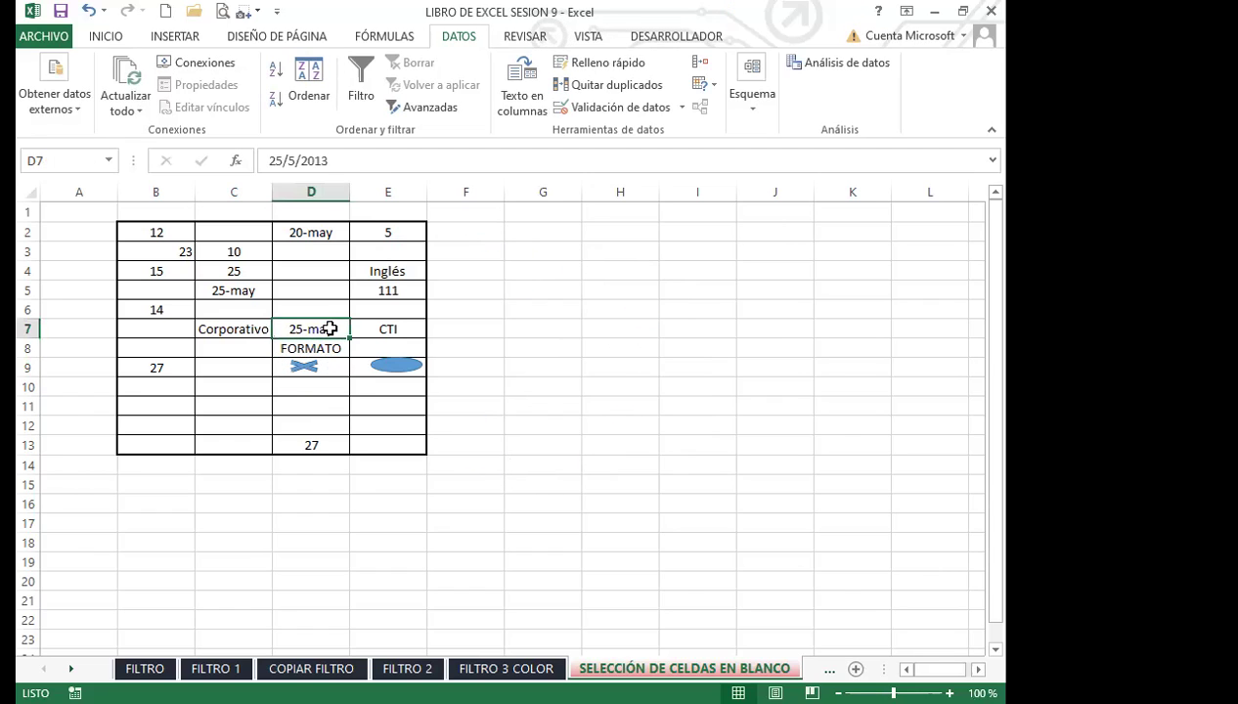
left_click(249, 327)
left_click(169, 310)
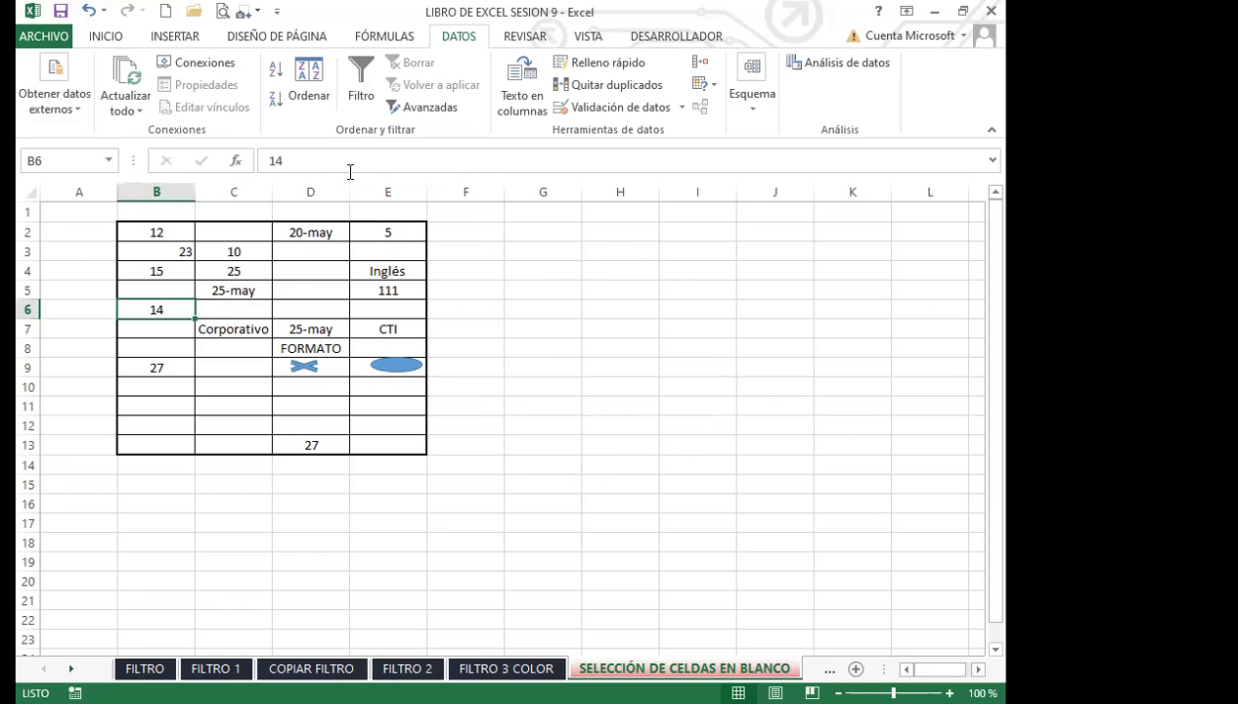
left_click(160, 252)
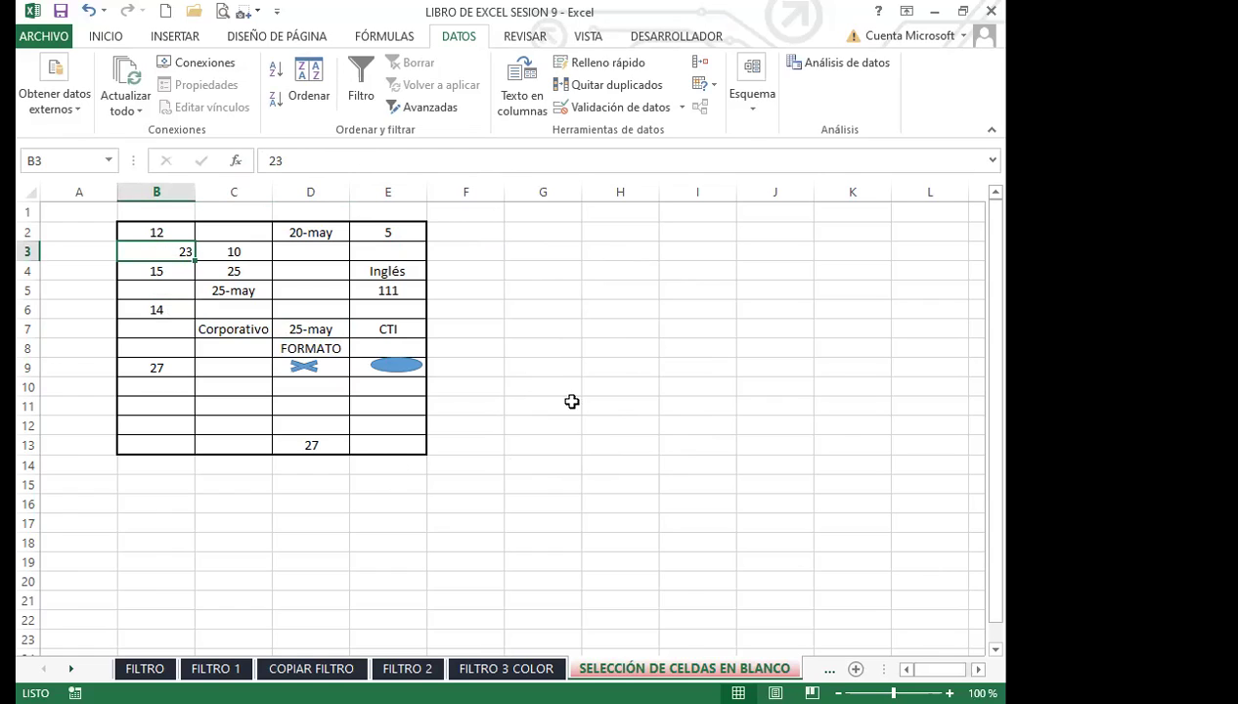
left_click(567, 401)
left_click(843, 191)
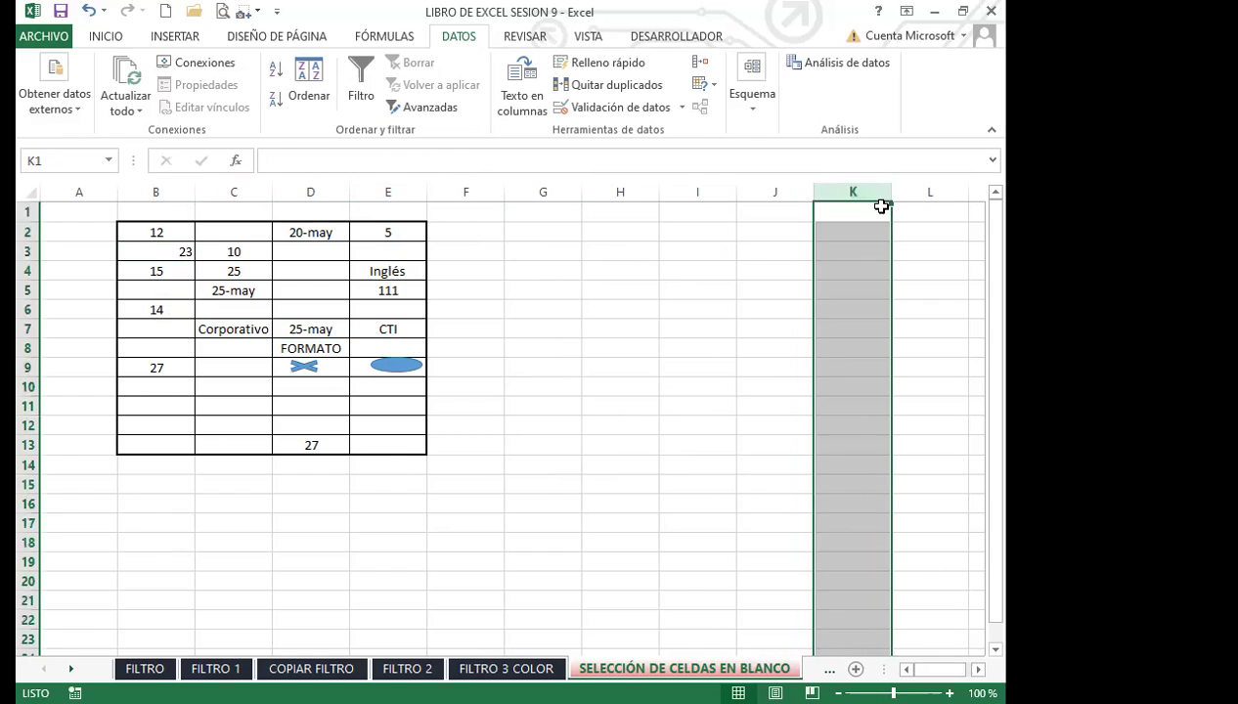
left_click(231, 333)
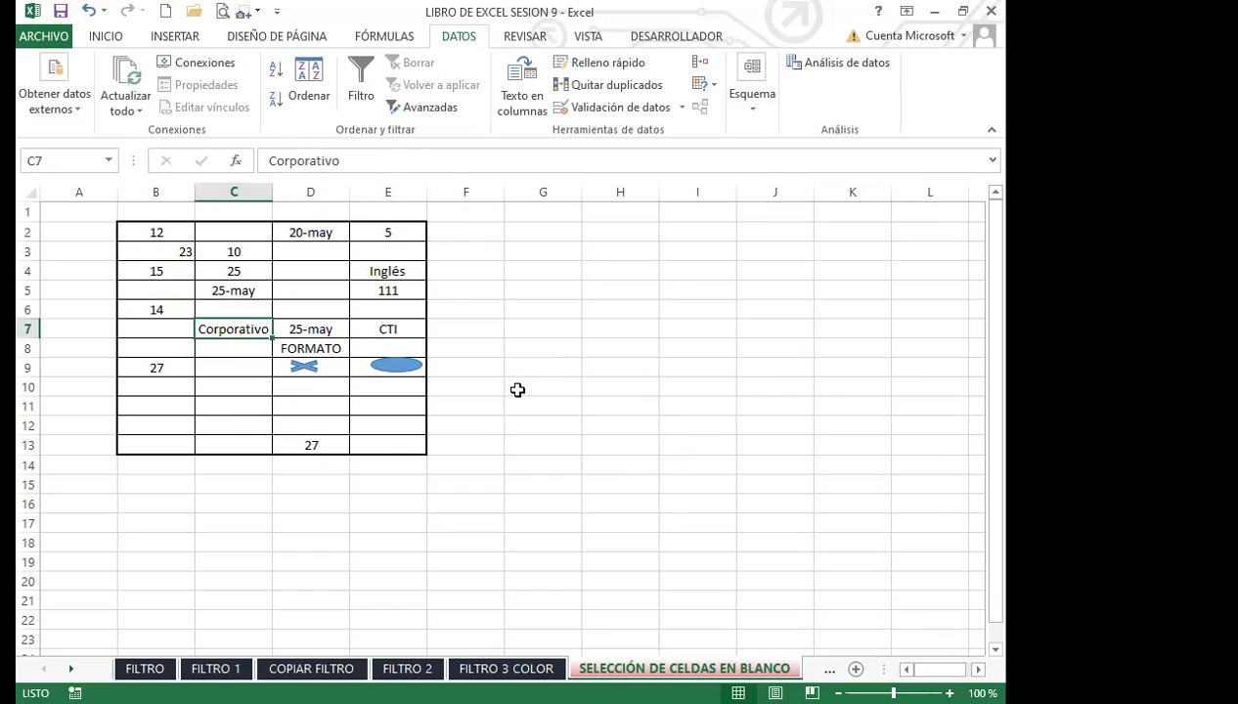
left_click(927, 326)
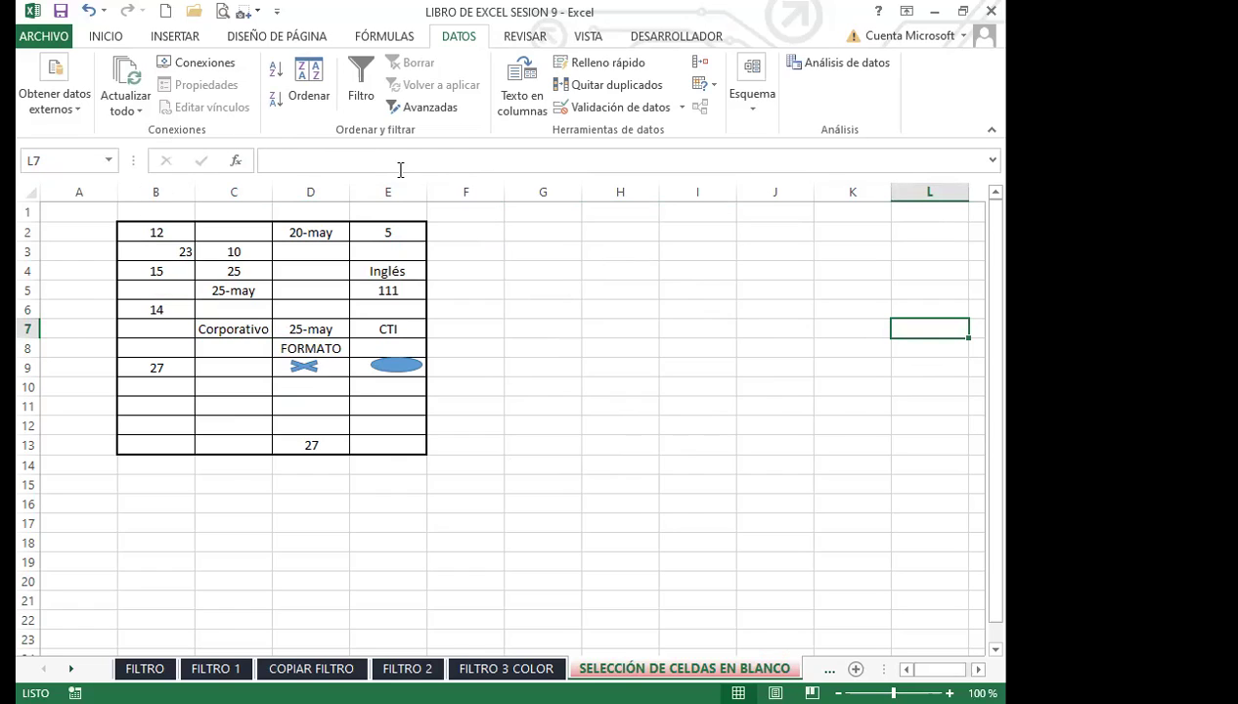
left_click(401, 267)
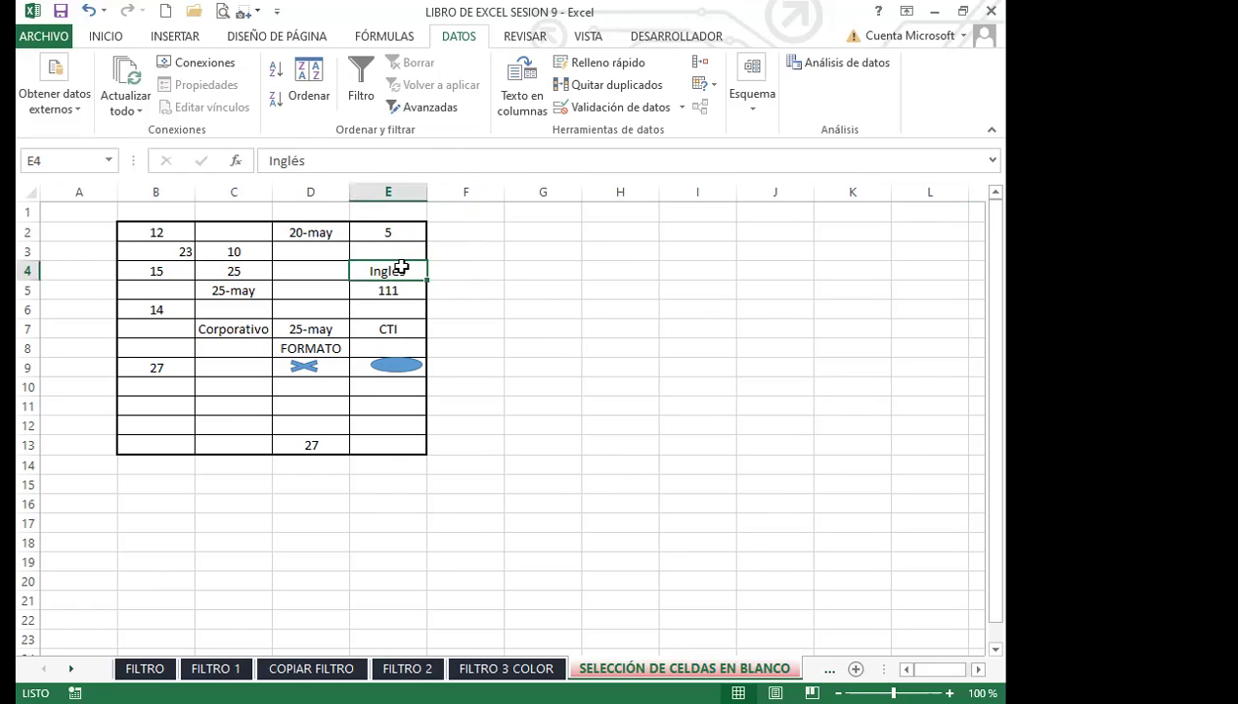
Step: Select the blank cells through Go To Special with only cell B4 as the starting selection, and release the resulting selection
left_click(457, 309)
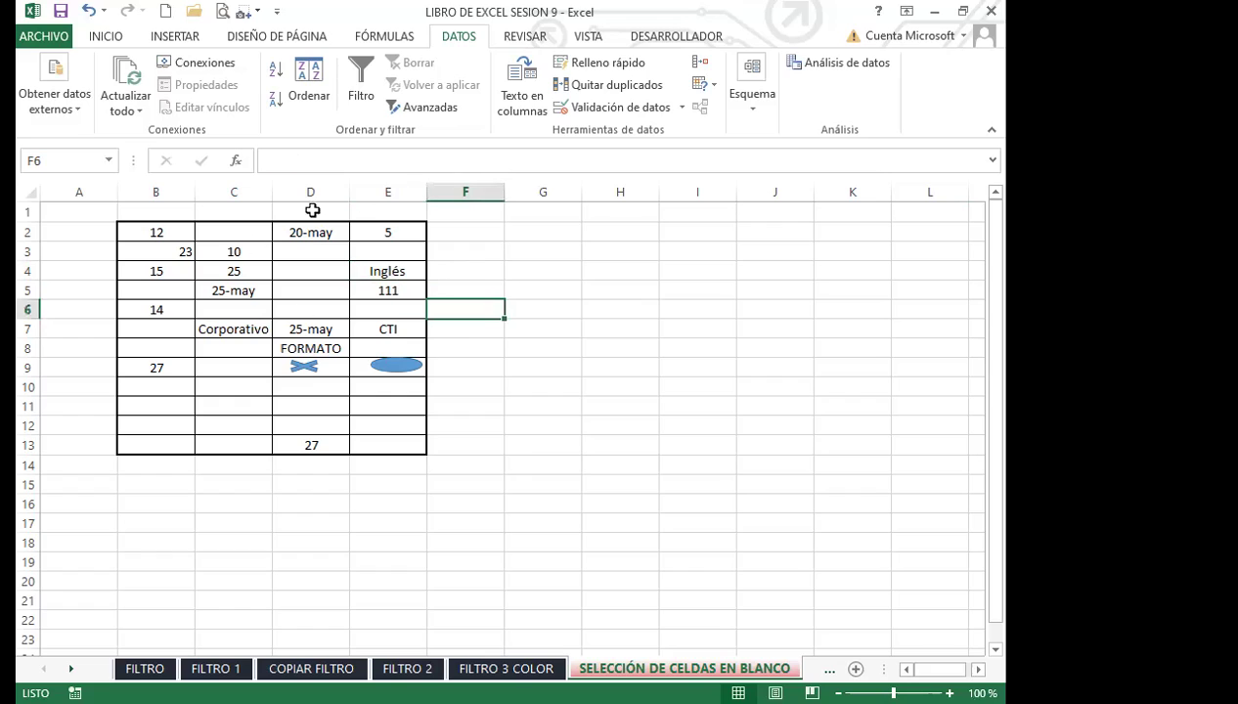
left_click(317, 292)
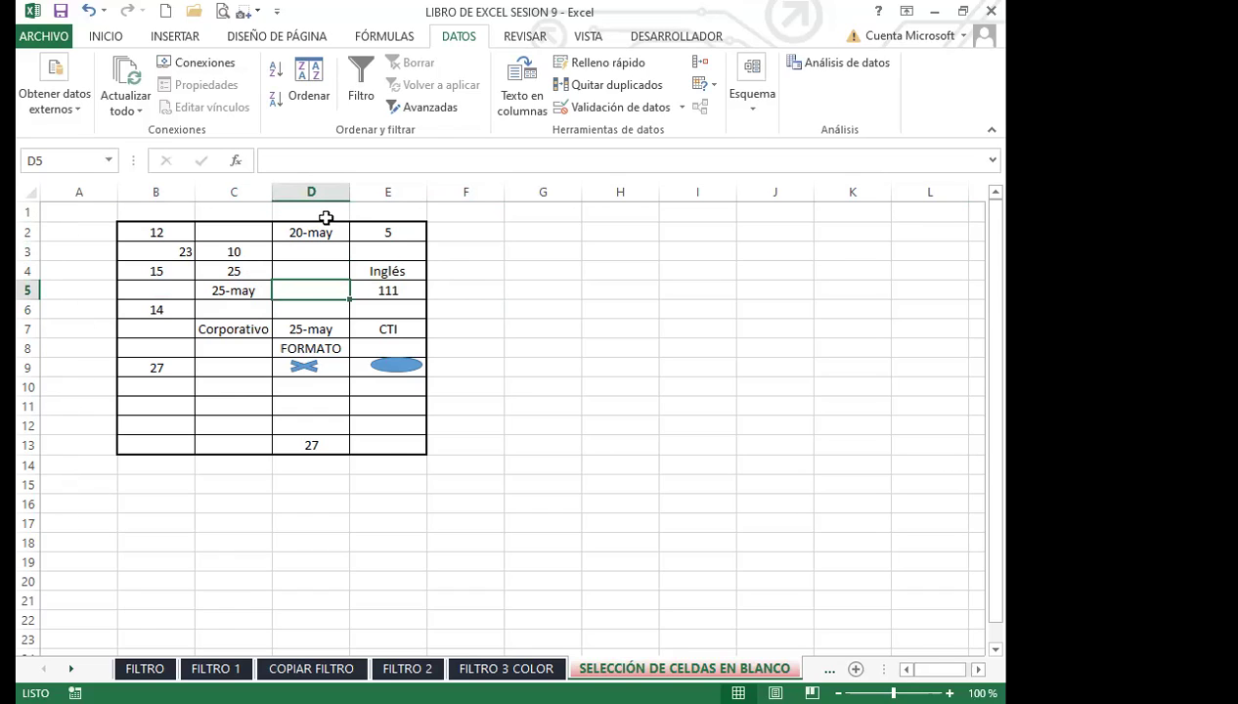
left_click(173, 272)
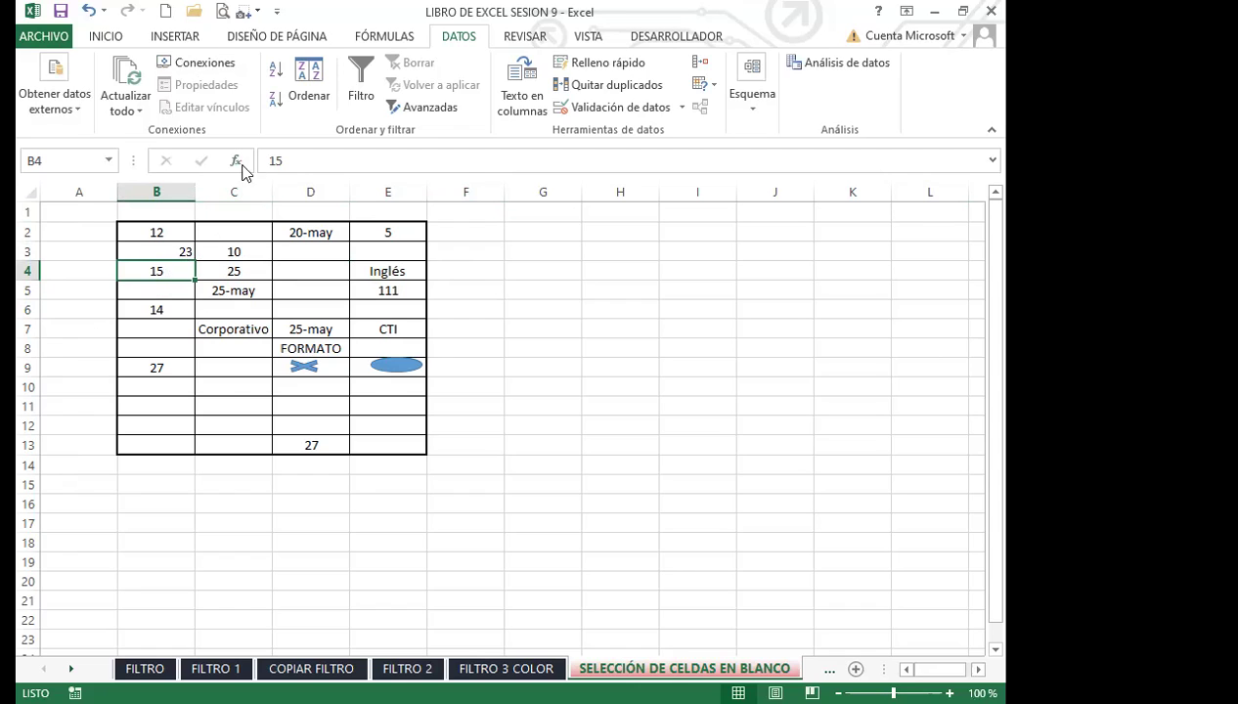
left_click(108, 37)
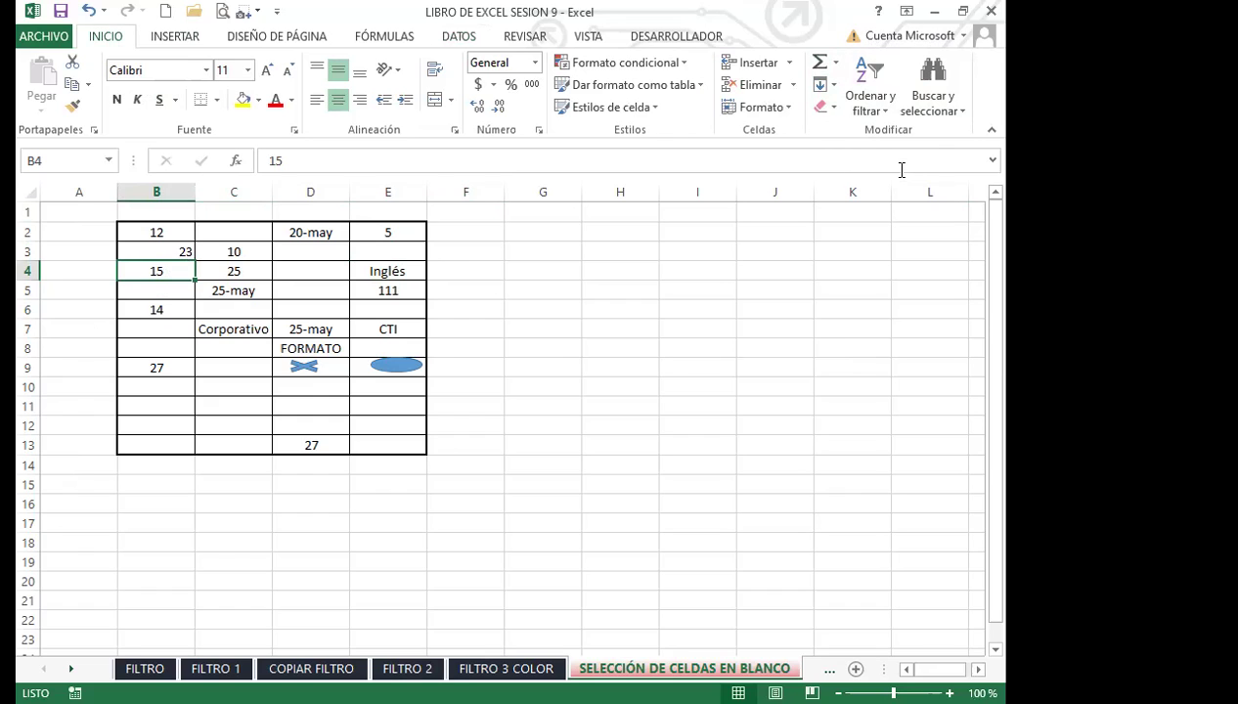
left_click(961, 116)
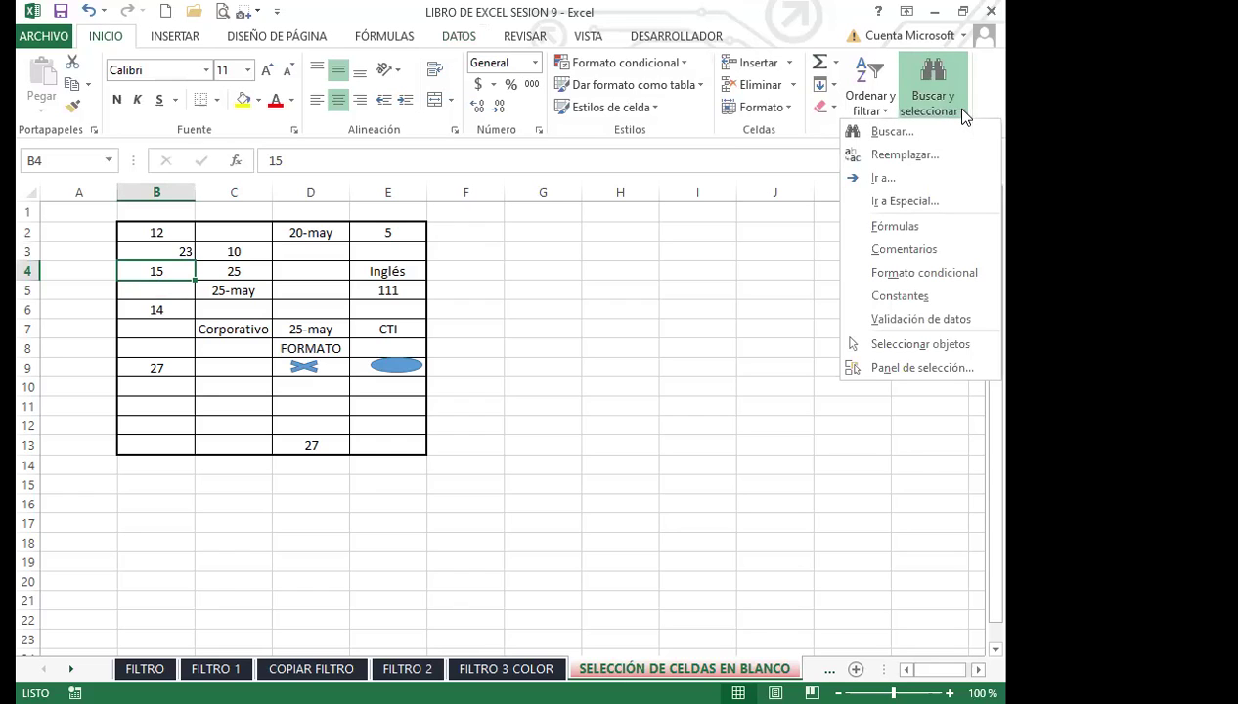
left_click(891, 201)
left_click(292, 356)
left_click_drag(453, 189, 622, 188)
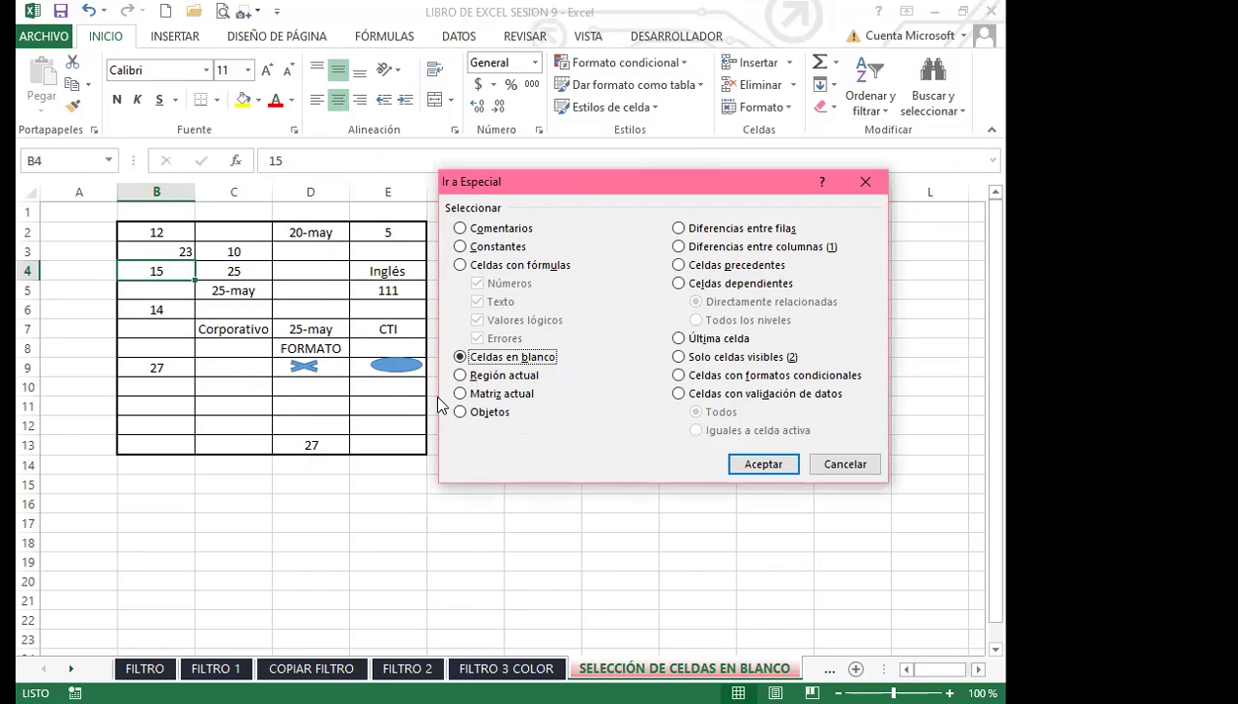
left_click(763, 464)
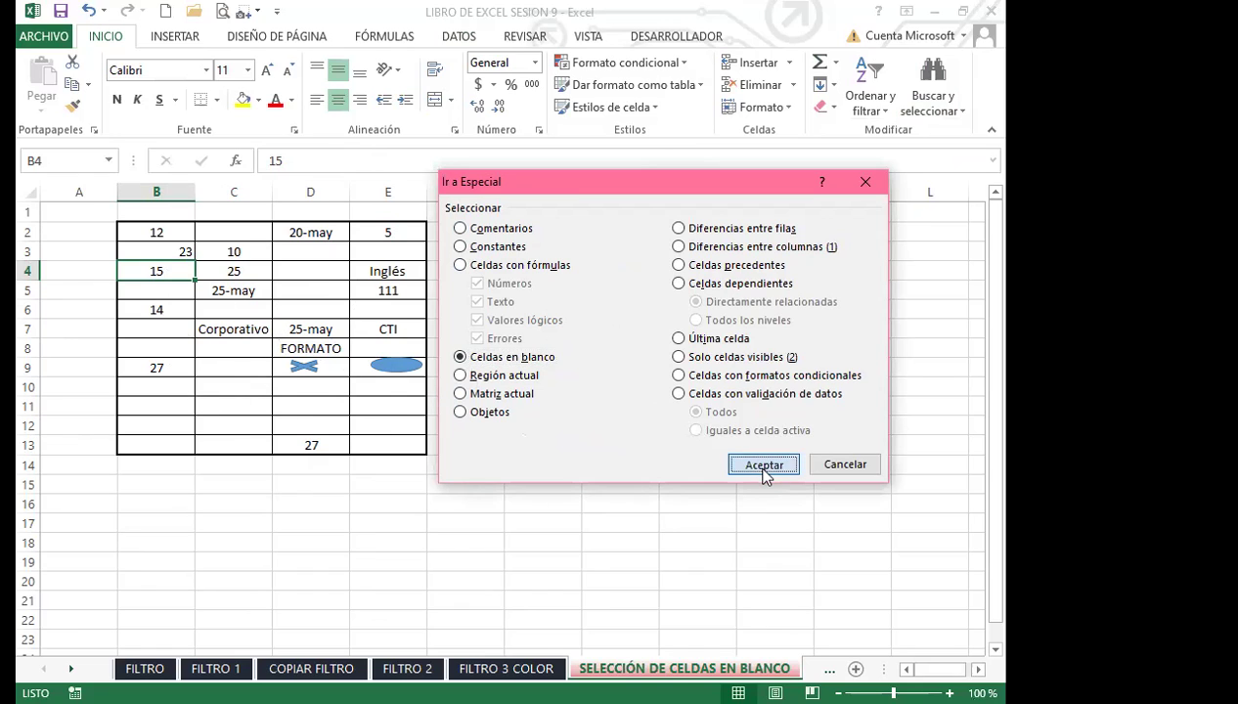
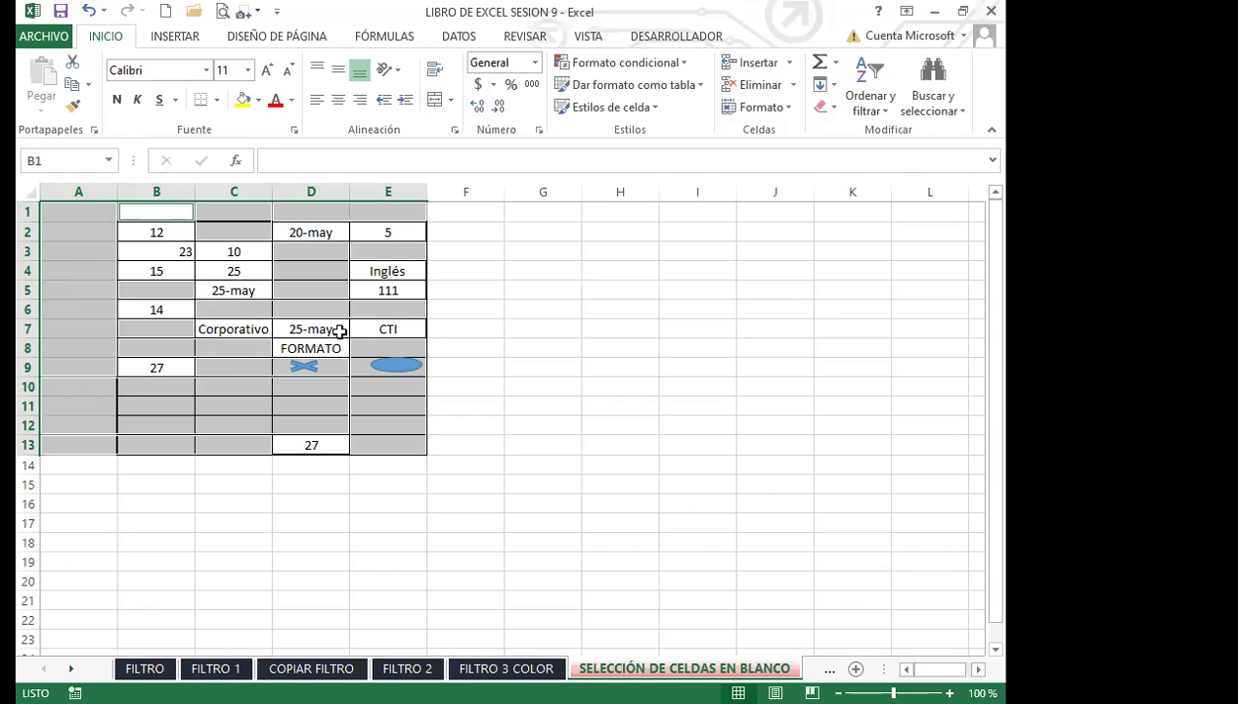
left_click(143, 364)
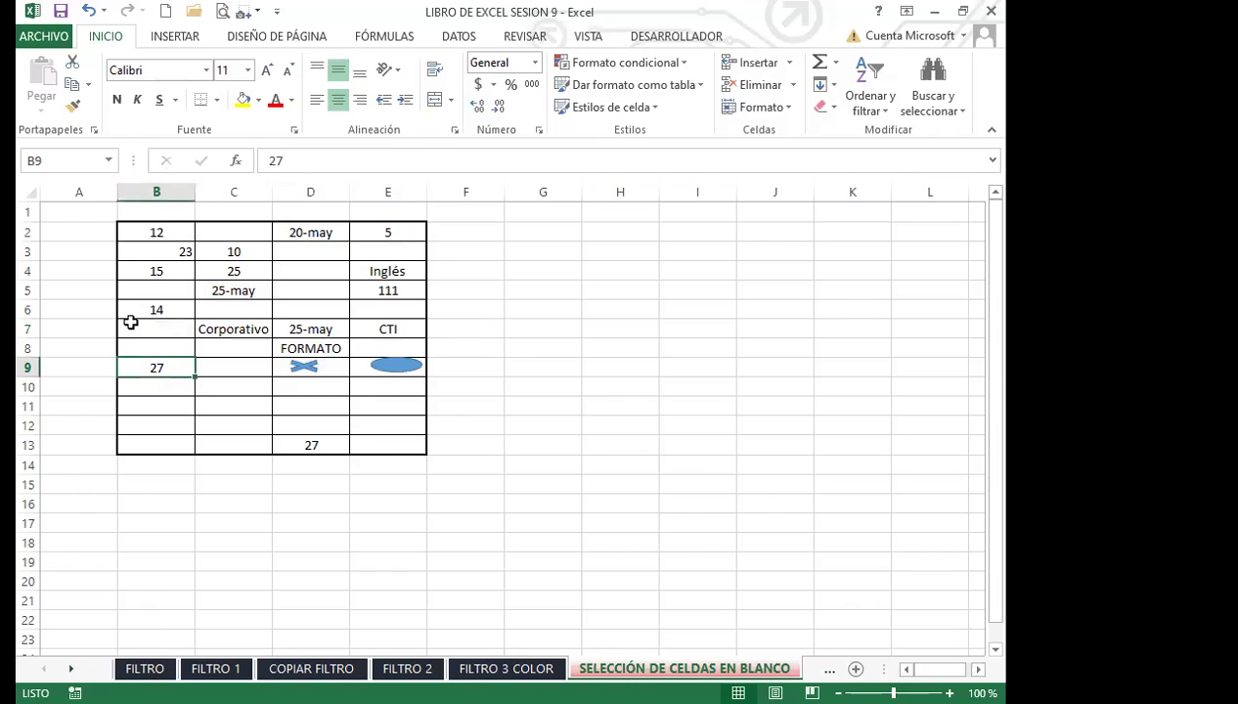
Step: Select the table range B2:E13 and narrow the selection to its blank cells with Go To Special
left_click(160, 231)
left_click_drag(160, 232, 387, 442)
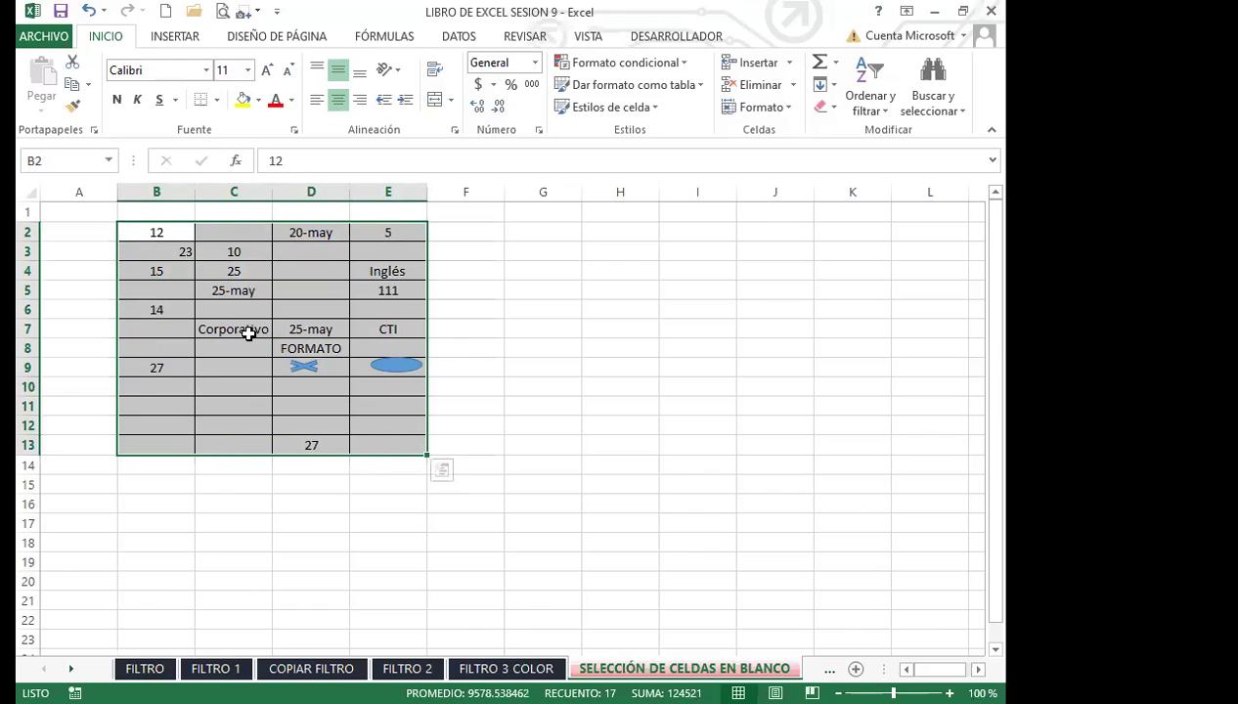
left_click_drag(147, 232, 382, 442)
left_click(946, 105)
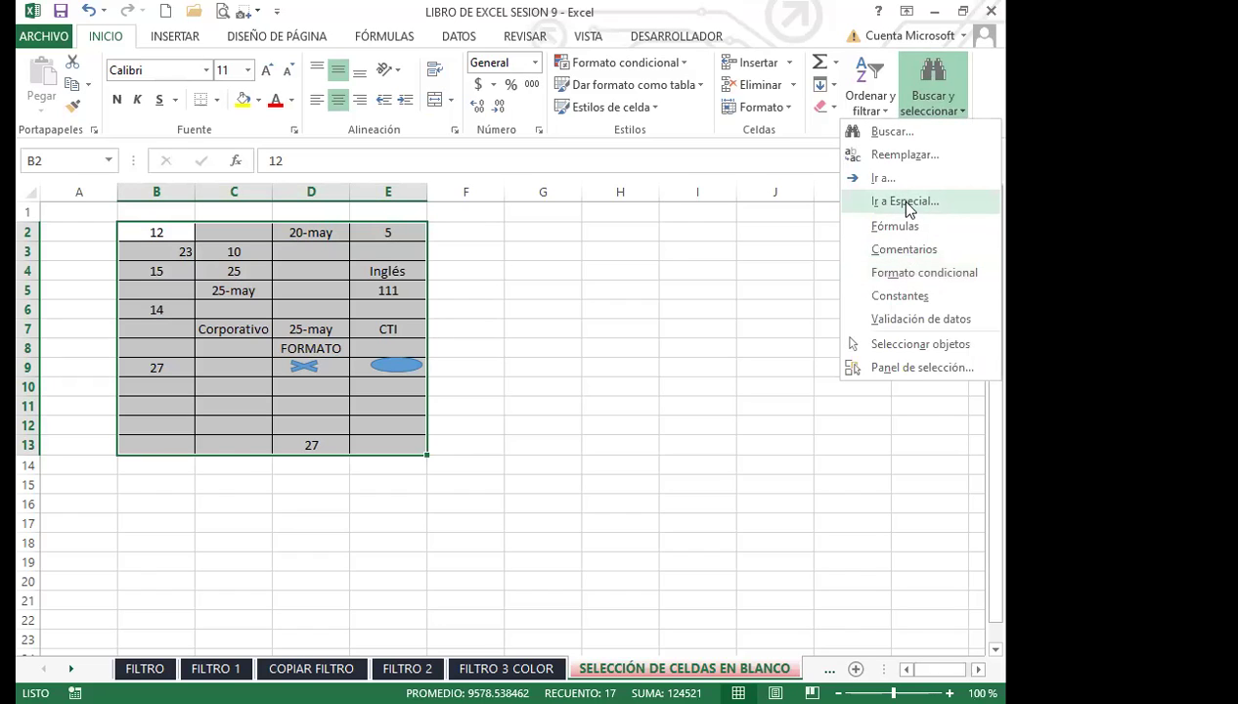
left_click(907, 204)
left_click(460, 358)
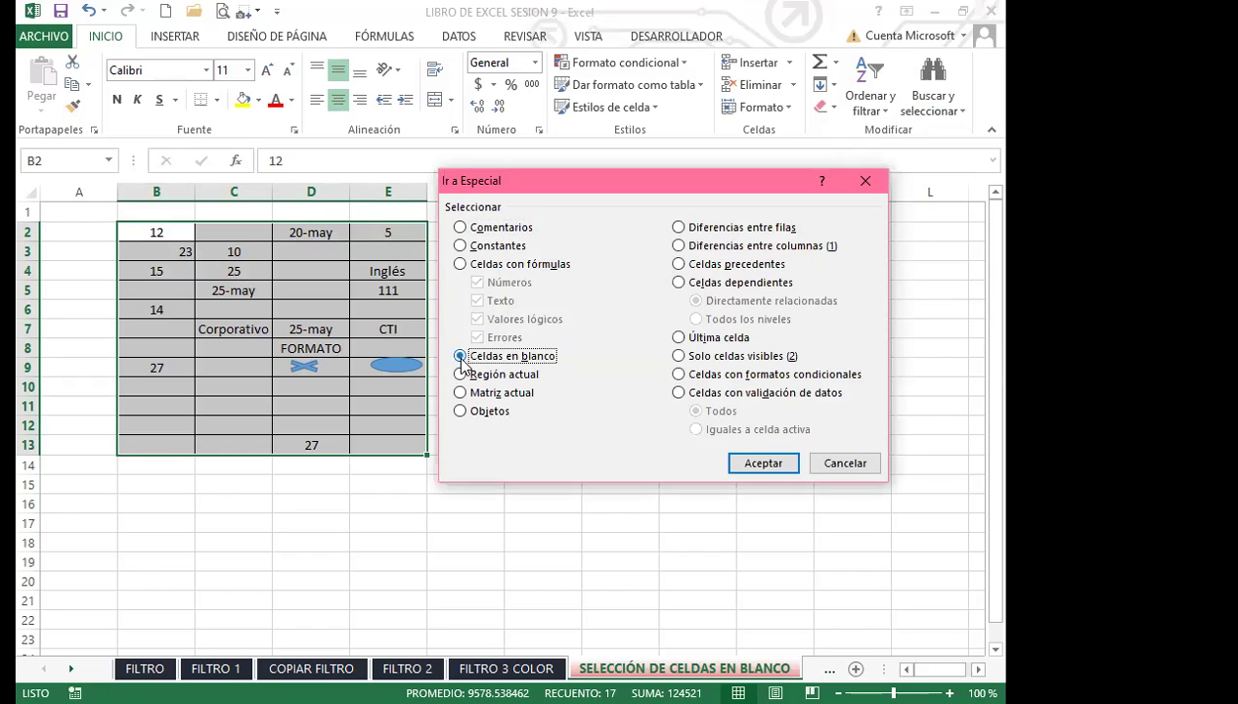
left_click(773, 462)
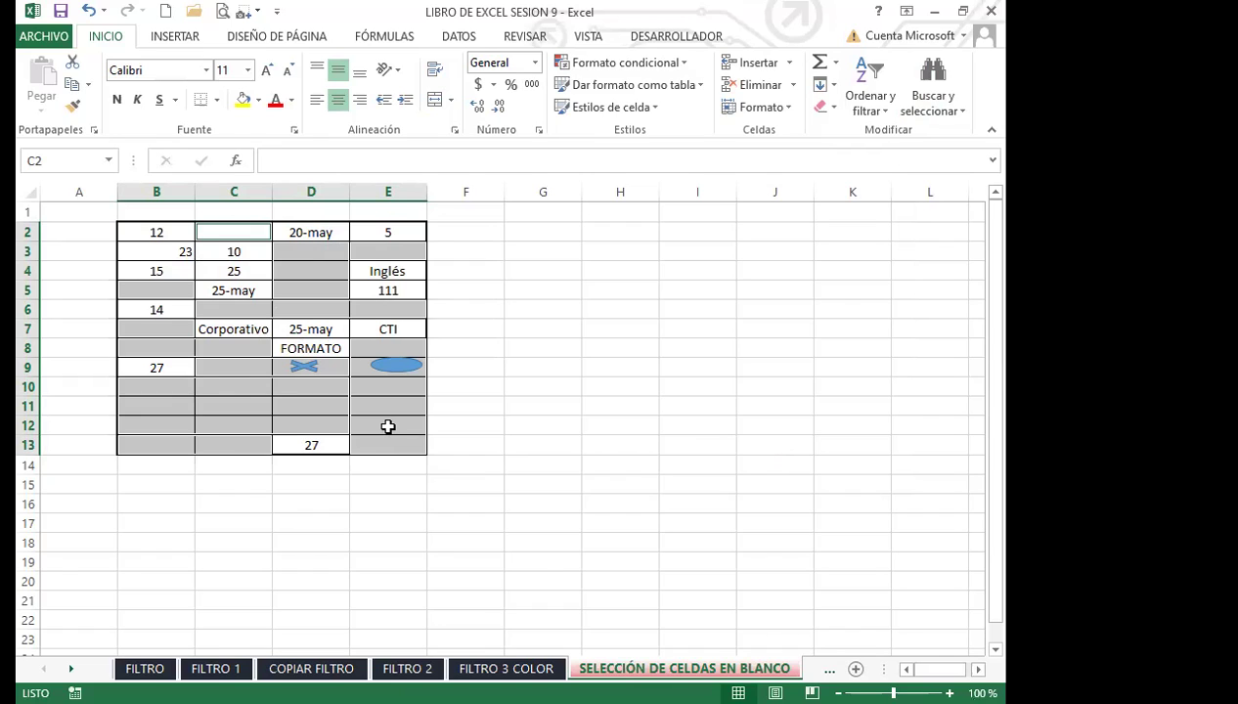
Step: Fill the selected blank cells with standard green, recolour them dark orange, and release the selection
left_click(259, 100)
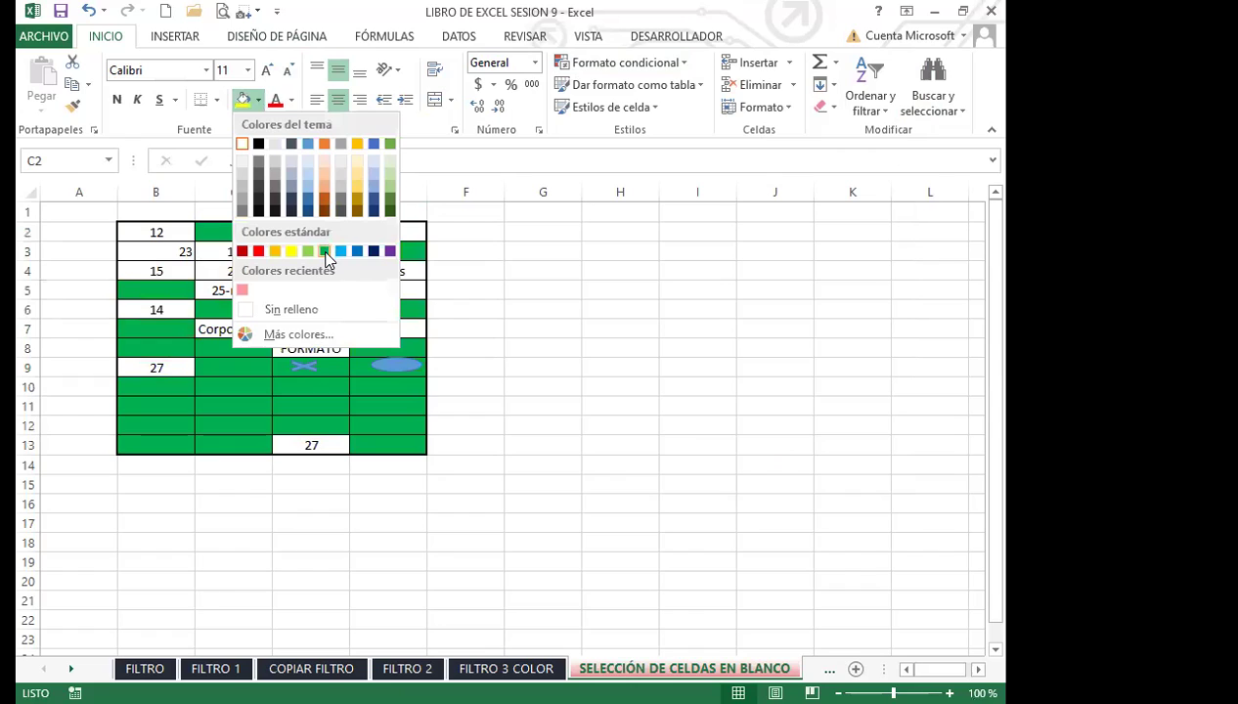
left_click(326, 252)
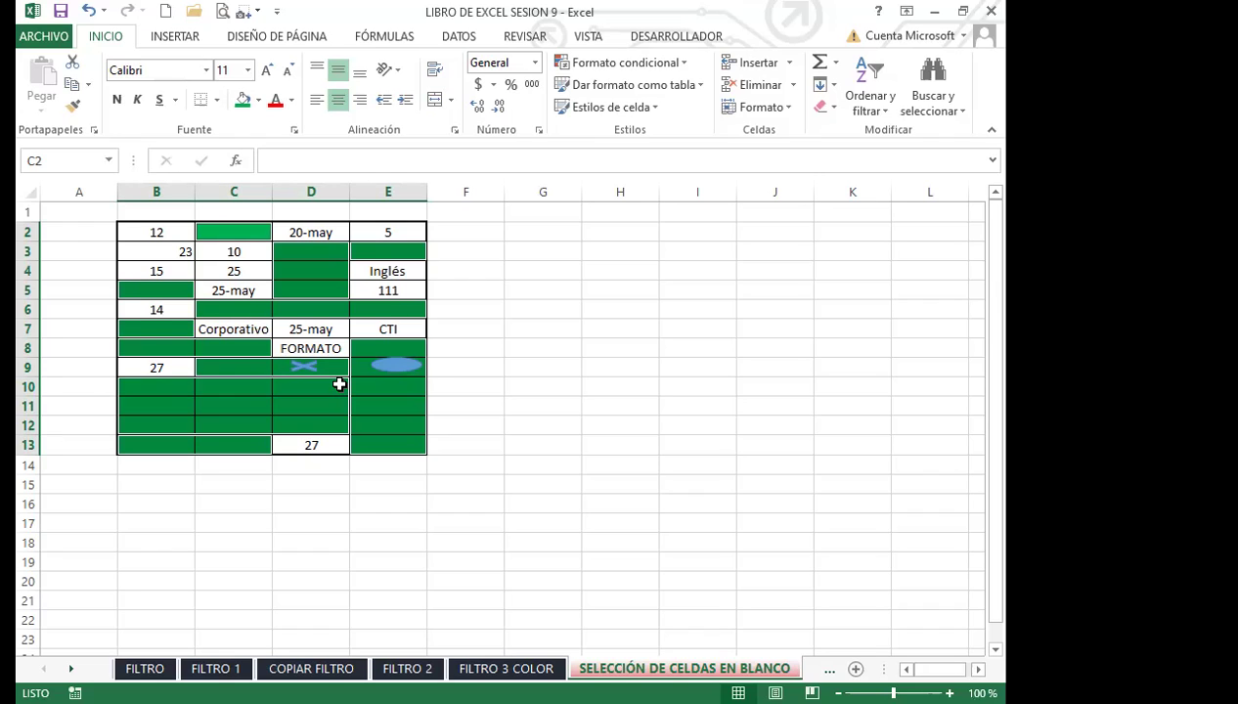
left_click(257, 101)
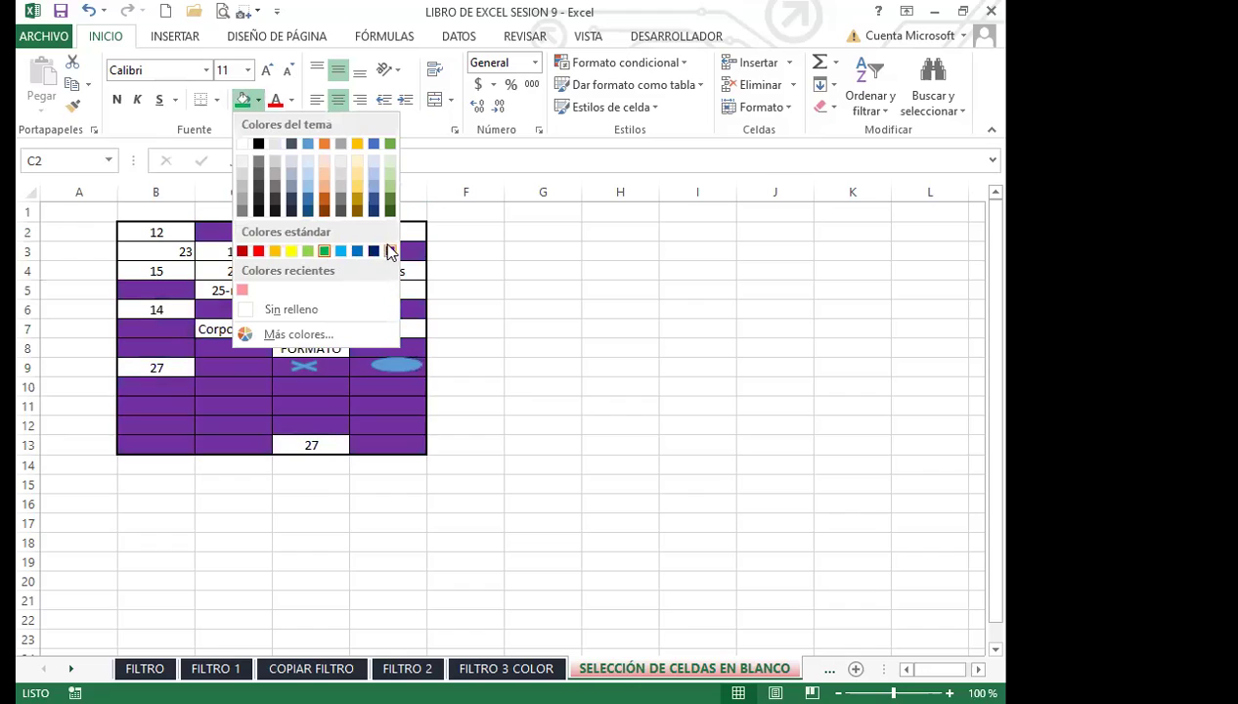
left_click(317, 199)
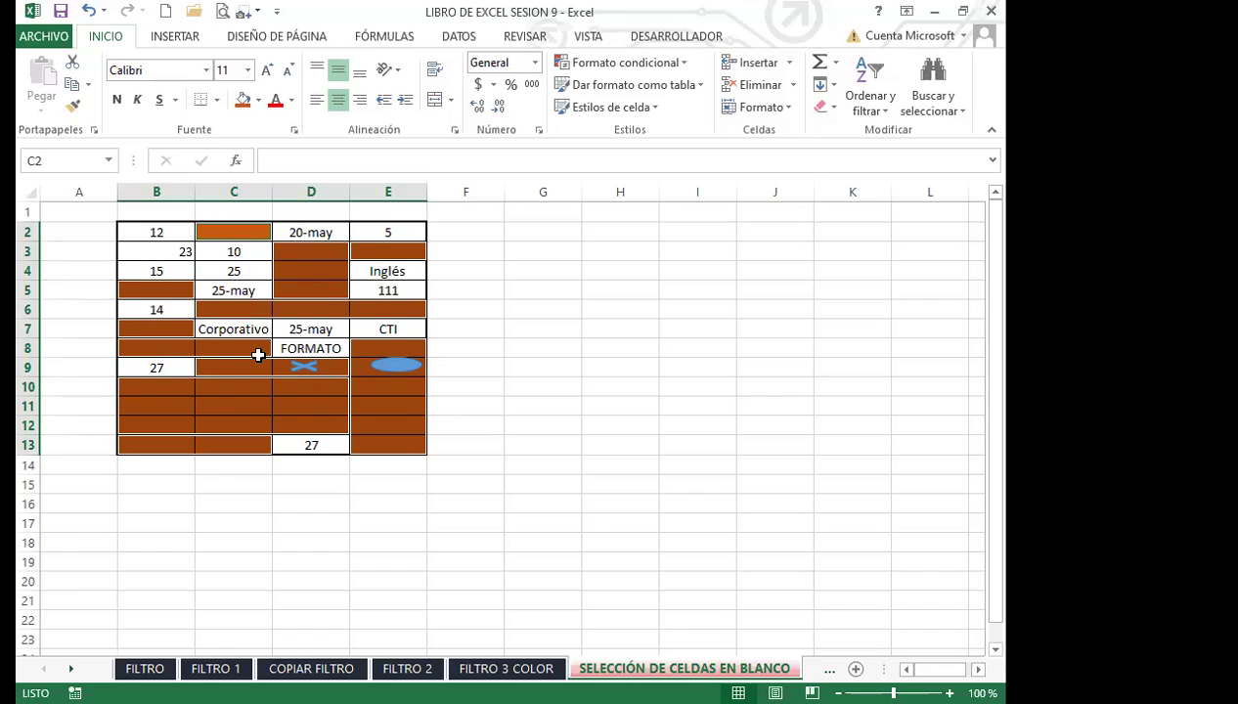
left_click(304, 328)
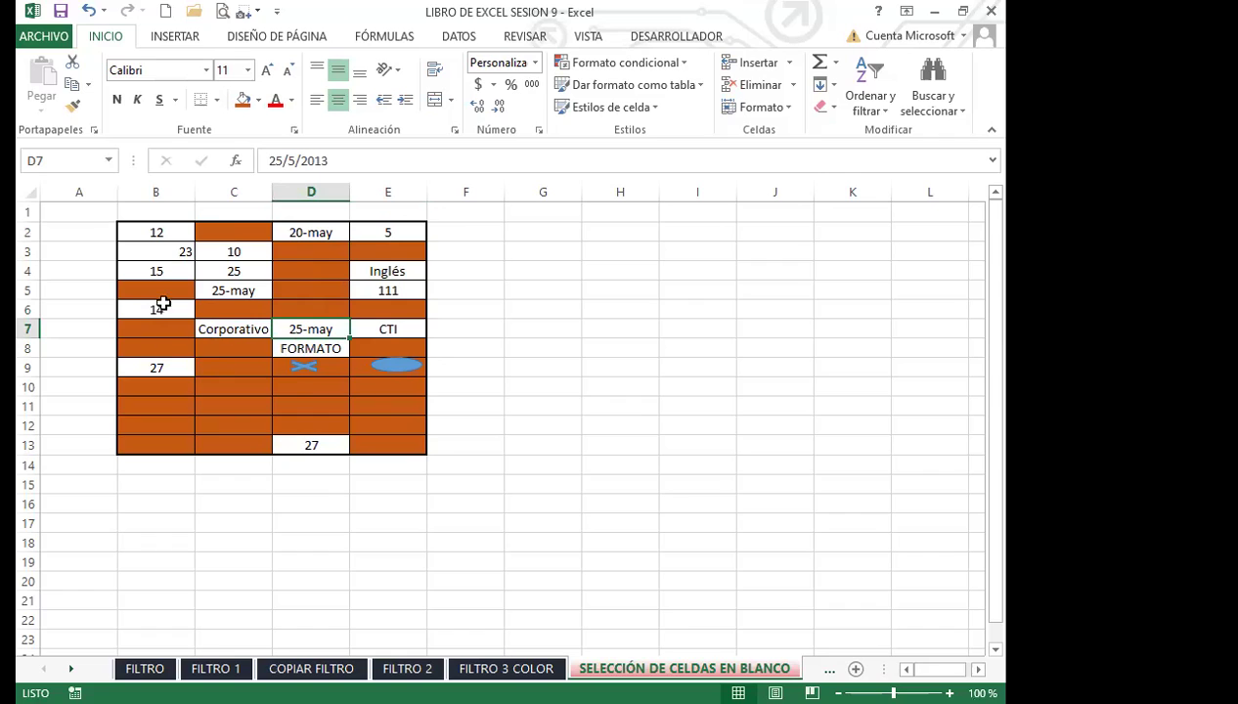
Step: Reselect the table B2:E13 and limit the selection to its blank cells using Go To Special
left_click_drag(138, 229, 364, 446)
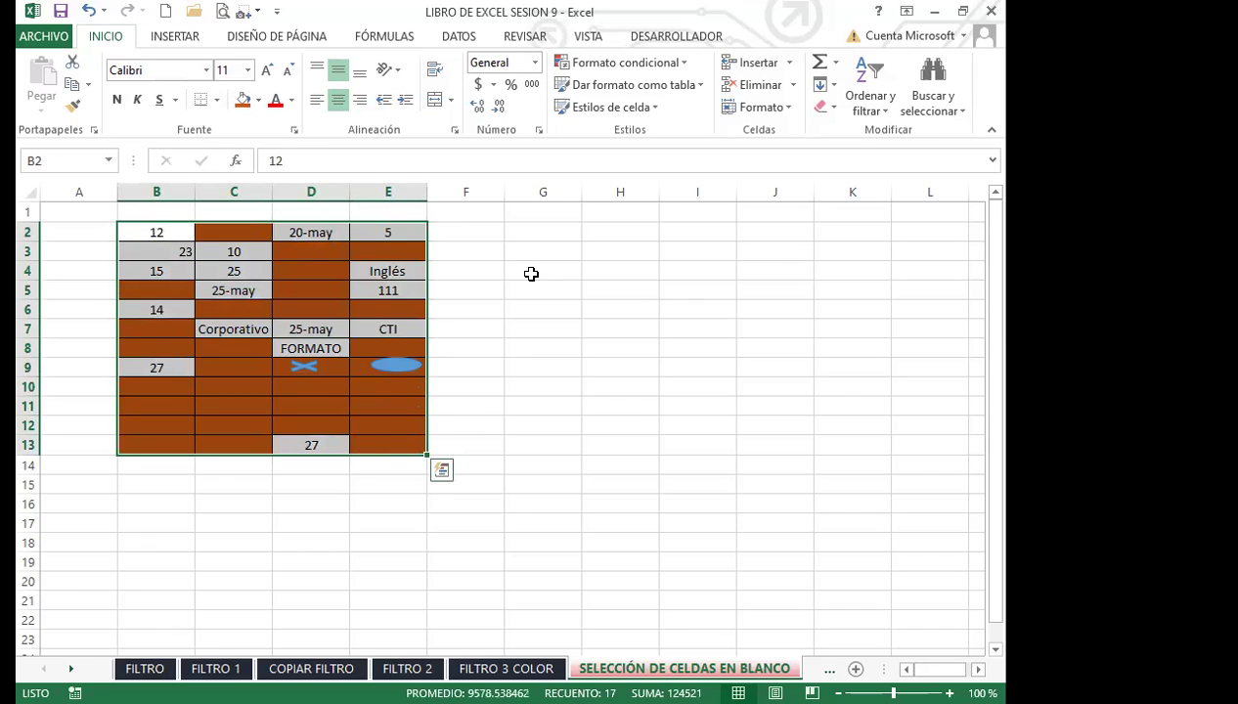
left_click(883, 204)
left_click(461, 356)
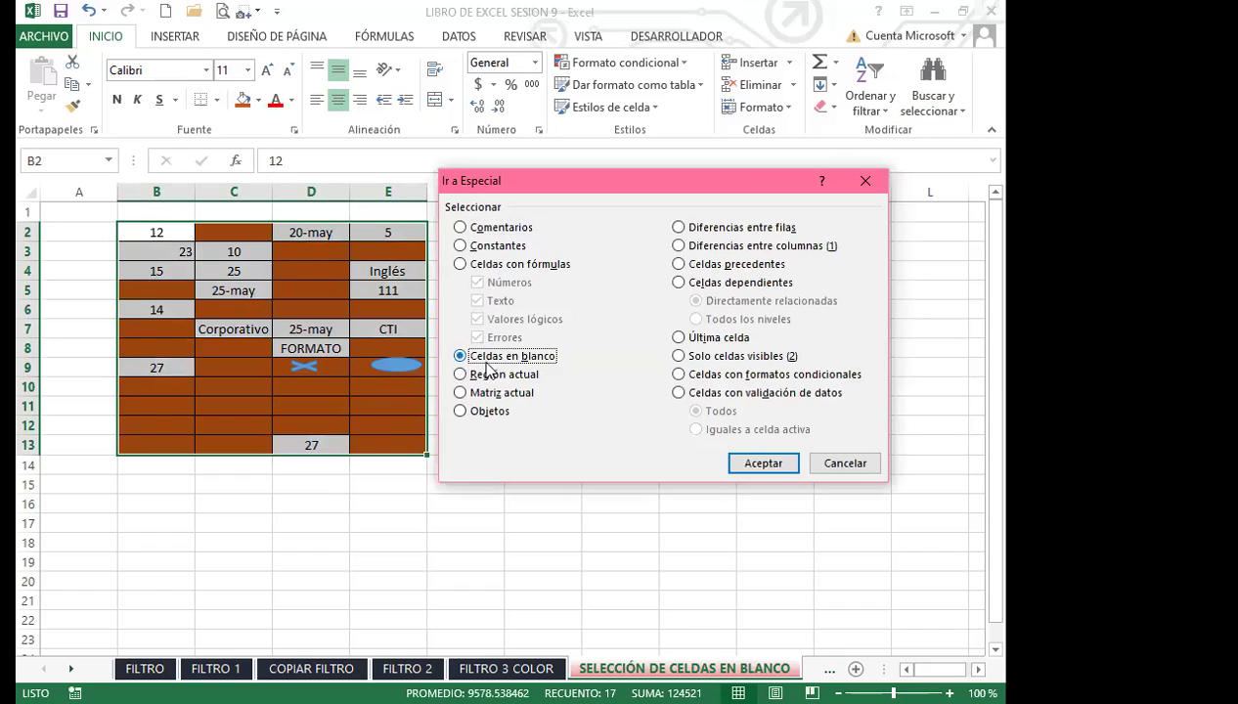
left_click(761, 463)
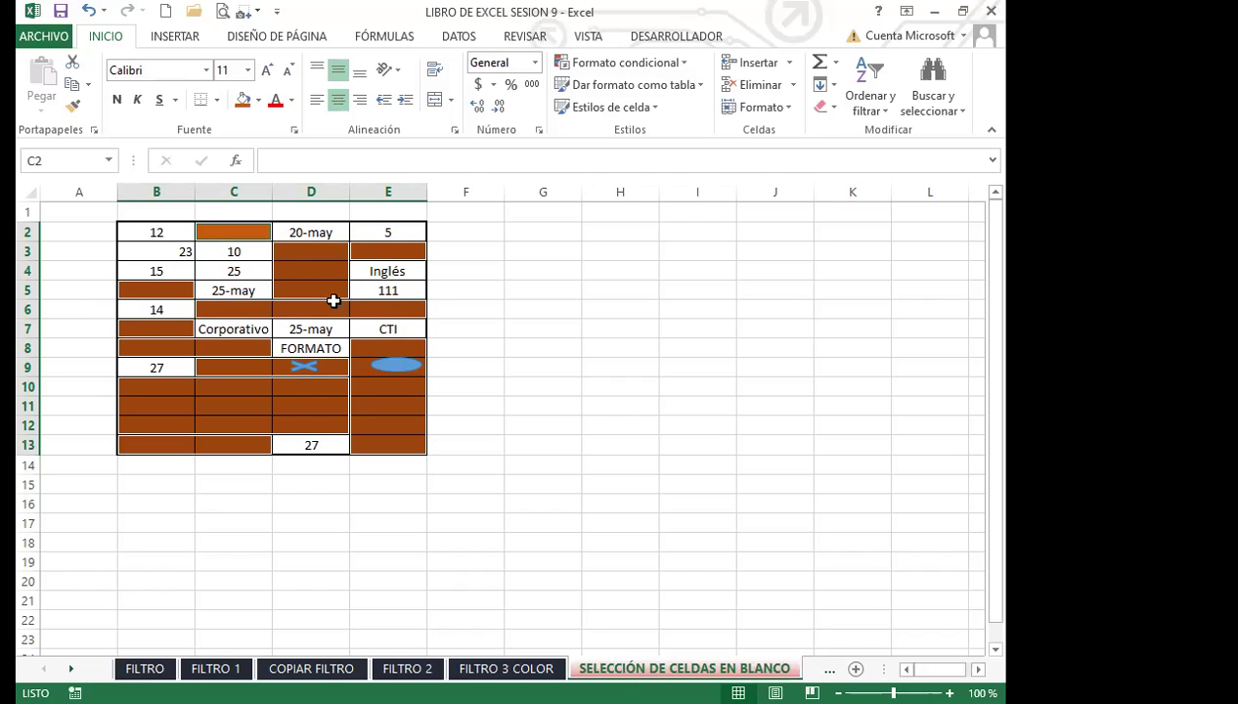
Step: Fill the selected blank cells yellow, recolour them with a custom dark brown of RGB 93, 72, 19, and release the selection
left_click(259, 101)
left_click(318, 286)
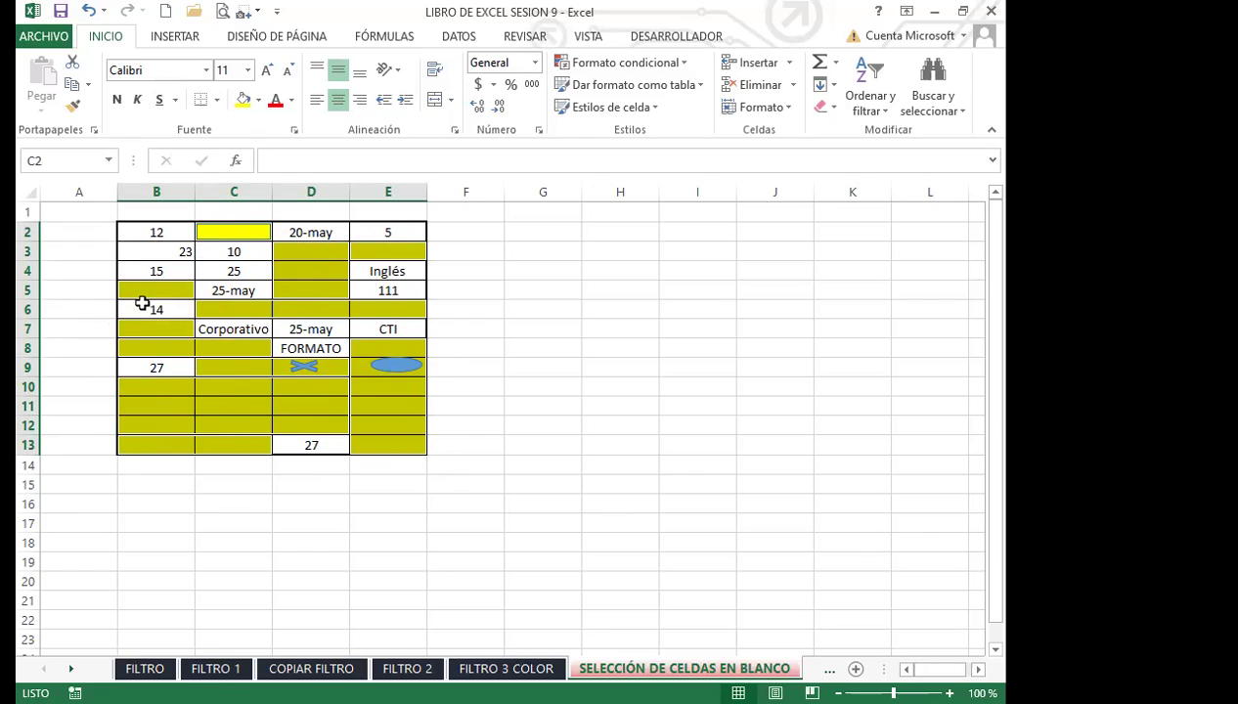
left_click(259, 100)
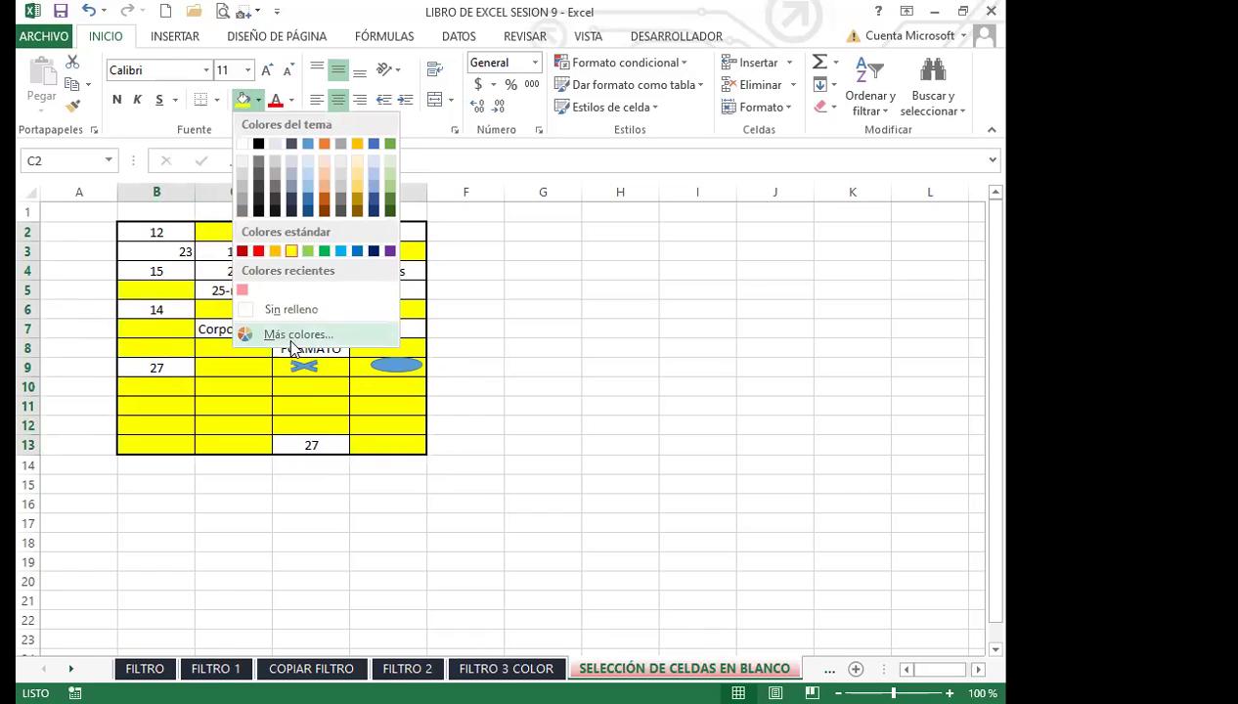
left_click(292, 337)
left_click(618, 196)
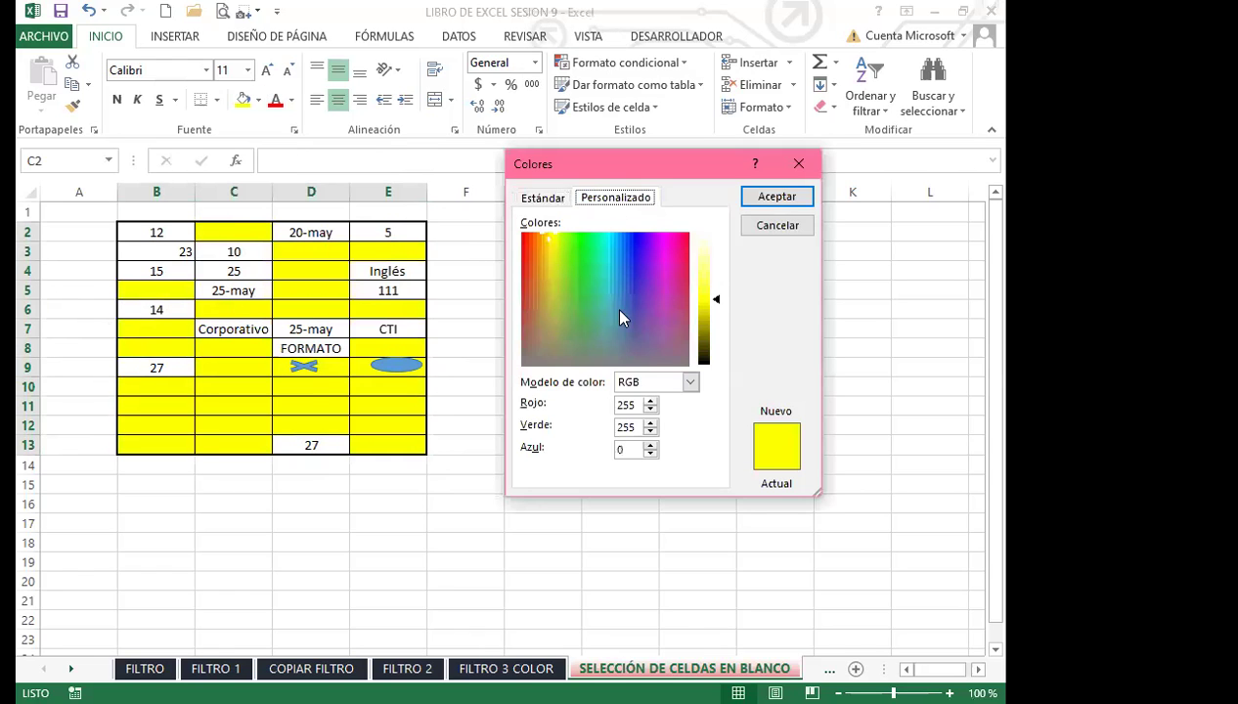
left_click(541, 277)
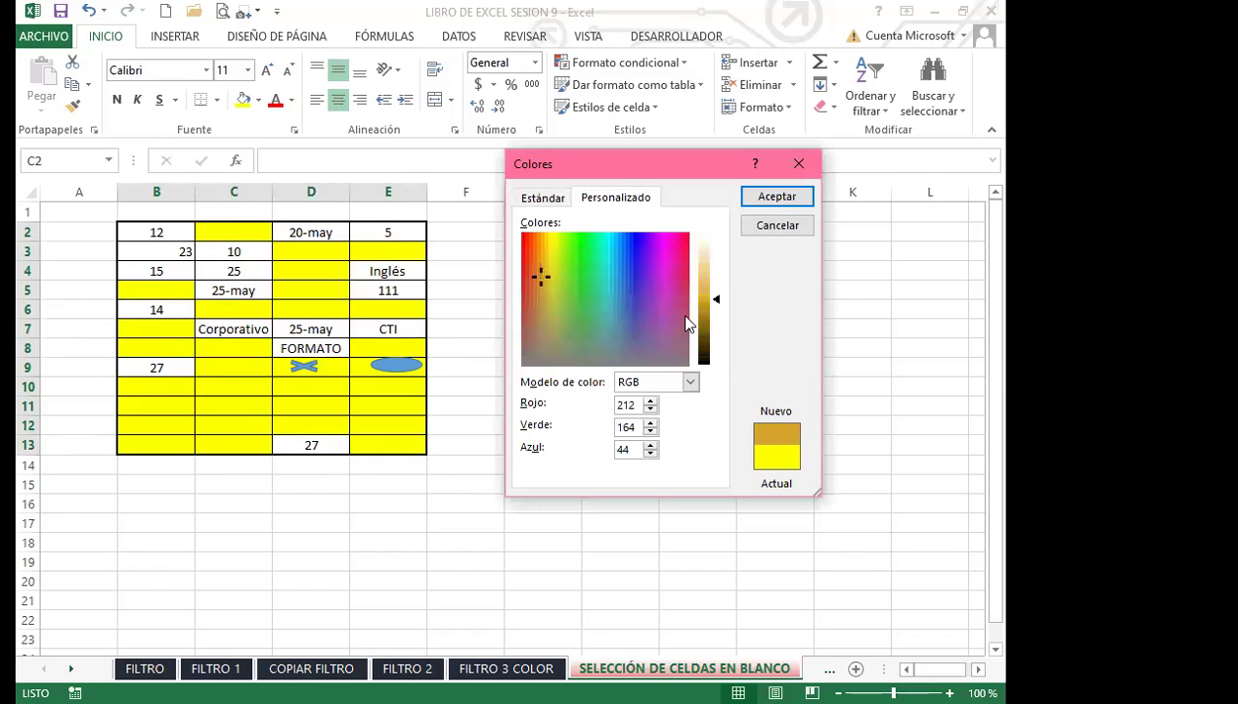
left_click_drag(716, 298, 719, 338)
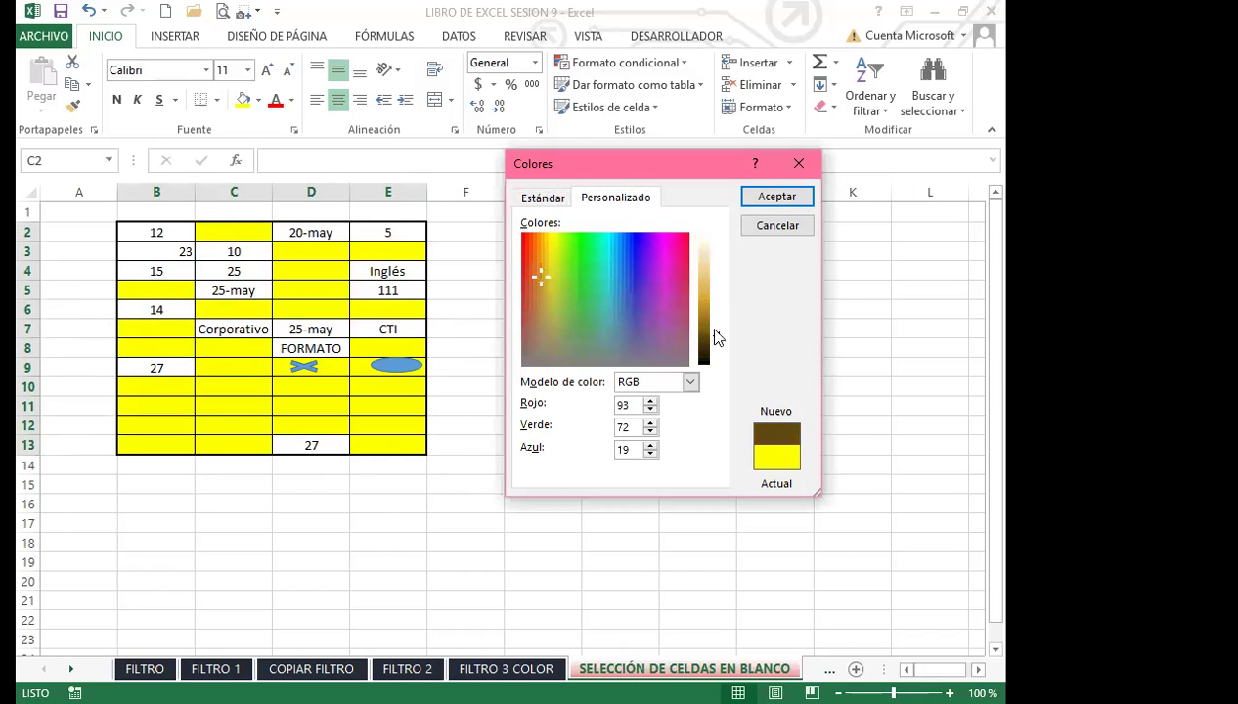
left_click(794, 194)
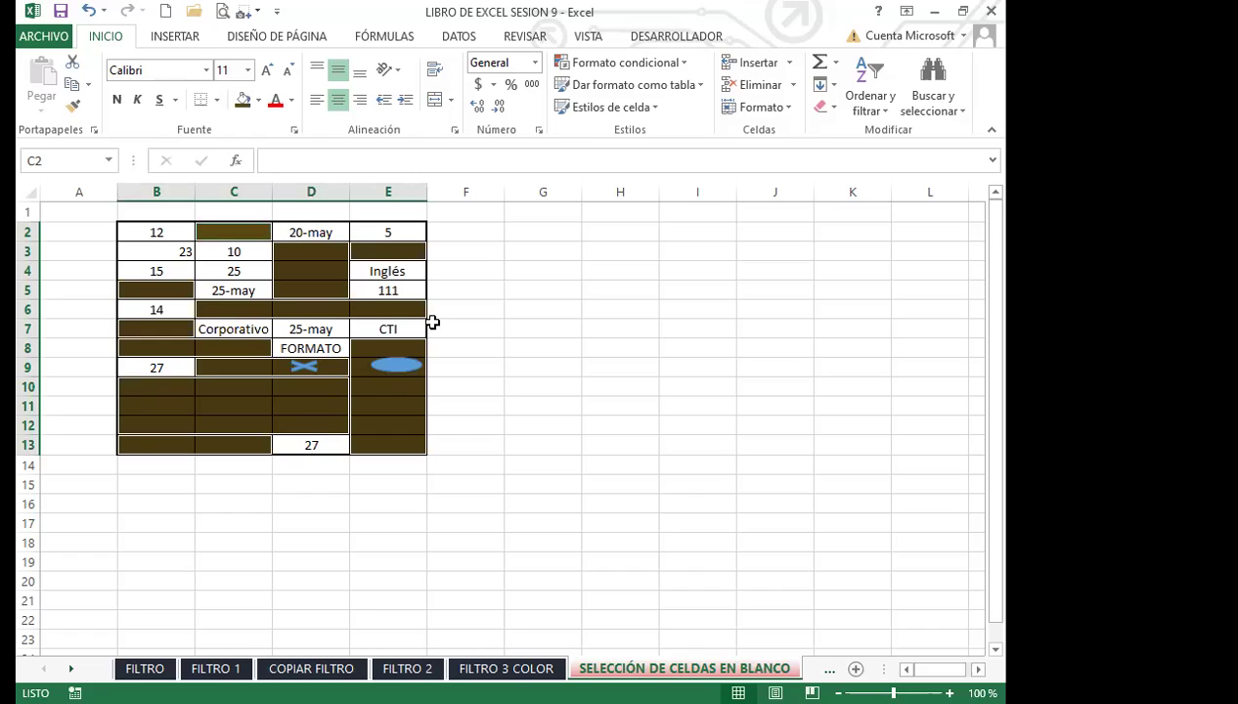
left_click(233, 228)
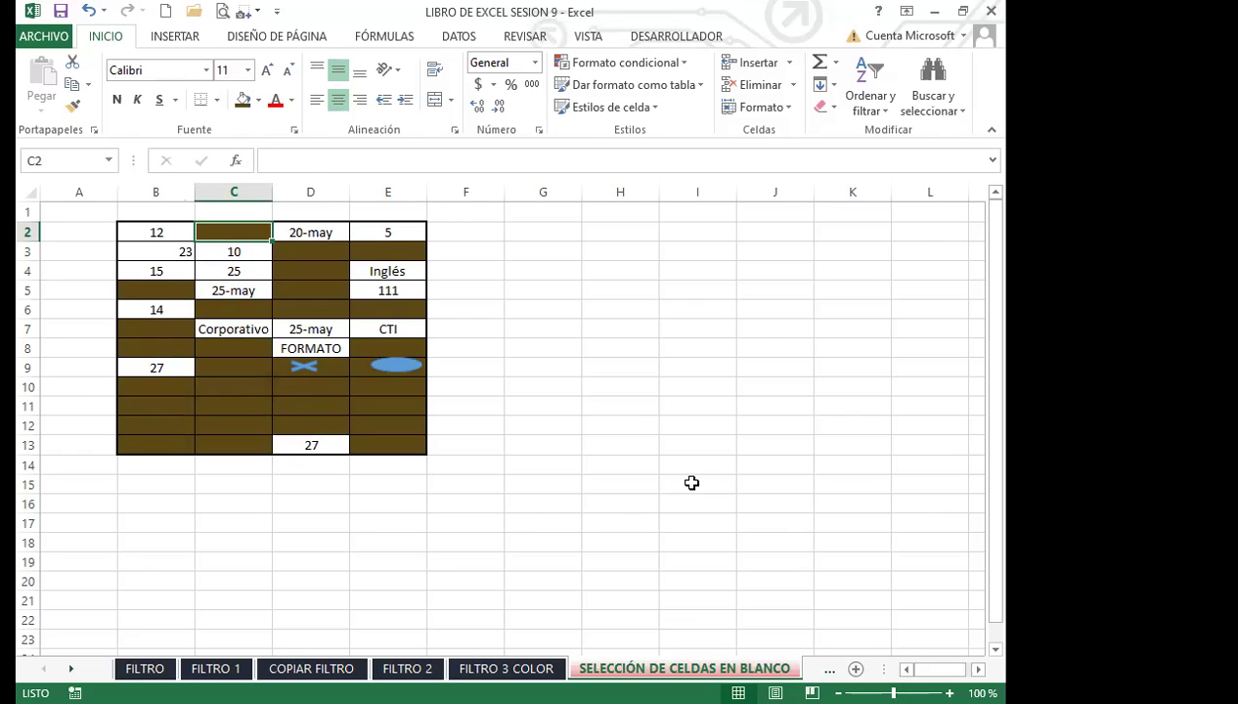
Step: On the FILTRO 3 COLOR sheet, clear the contents of cells B27, G22, G13 and A11
left_click(505, 669)
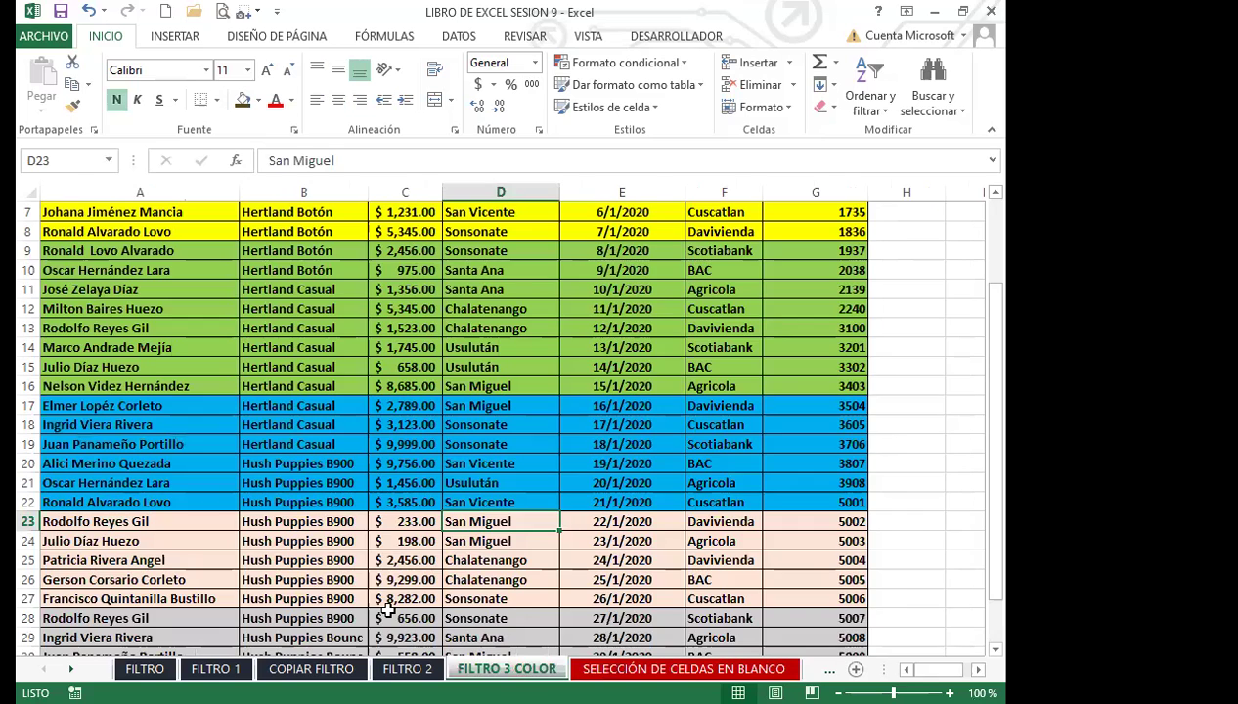
left_click(319, 595)
key("Delete")
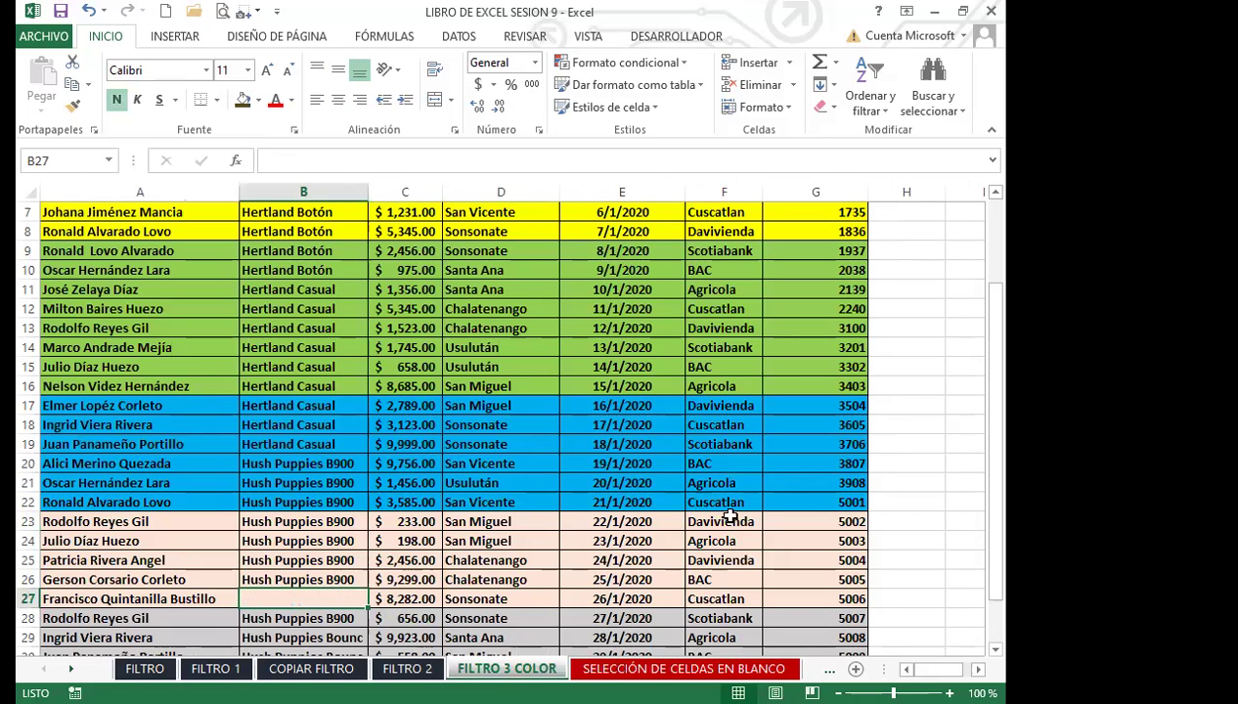
left_click(823, 497)
key("Delete")
left_click(782, 323)
key("Delete")
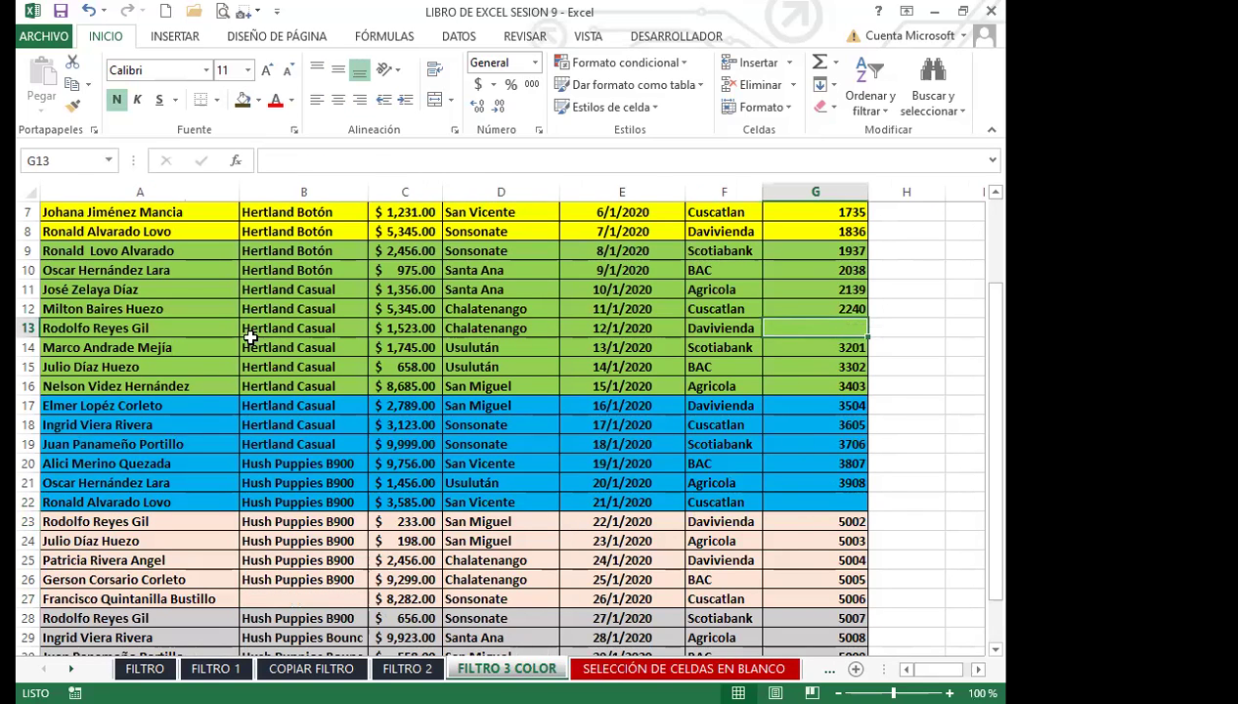
left_click(177, 288)
Step: Clear the product, date and remittance number cells B32, E32 and G32 in the table's last row
scroll(254, 528, "down", 4)
left_click(348, 460)
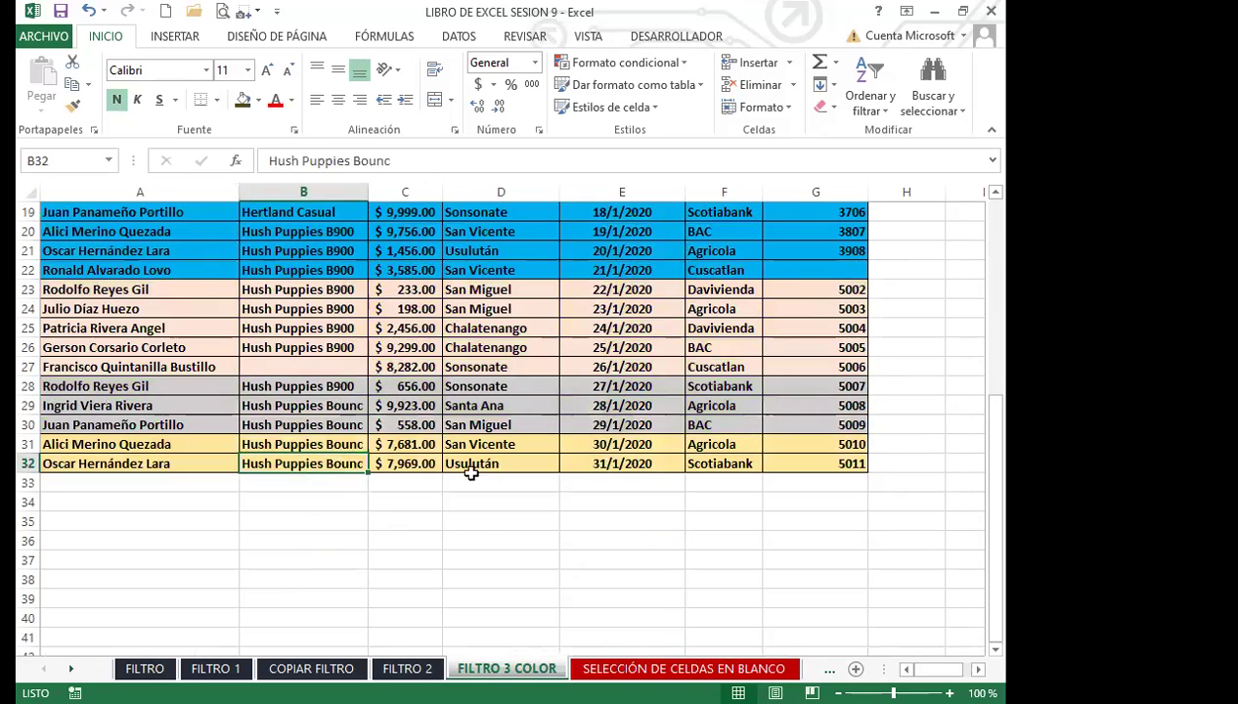
key("Delete")
left_click(603, 463)
key("Delete")
left_click(801, 467)
key("Delete")
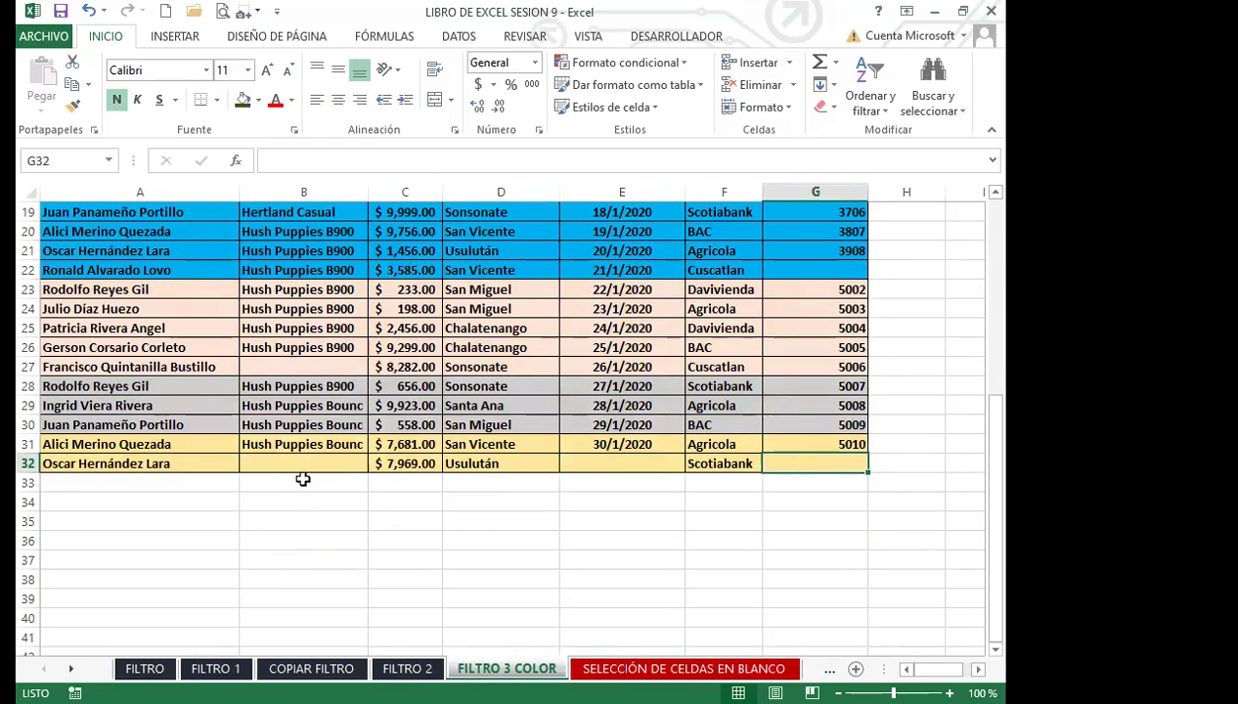
Step: Select the whole sales table A1:G32, including its header row
scroll(293, 474, "up", 6)
left_click(145, 424)
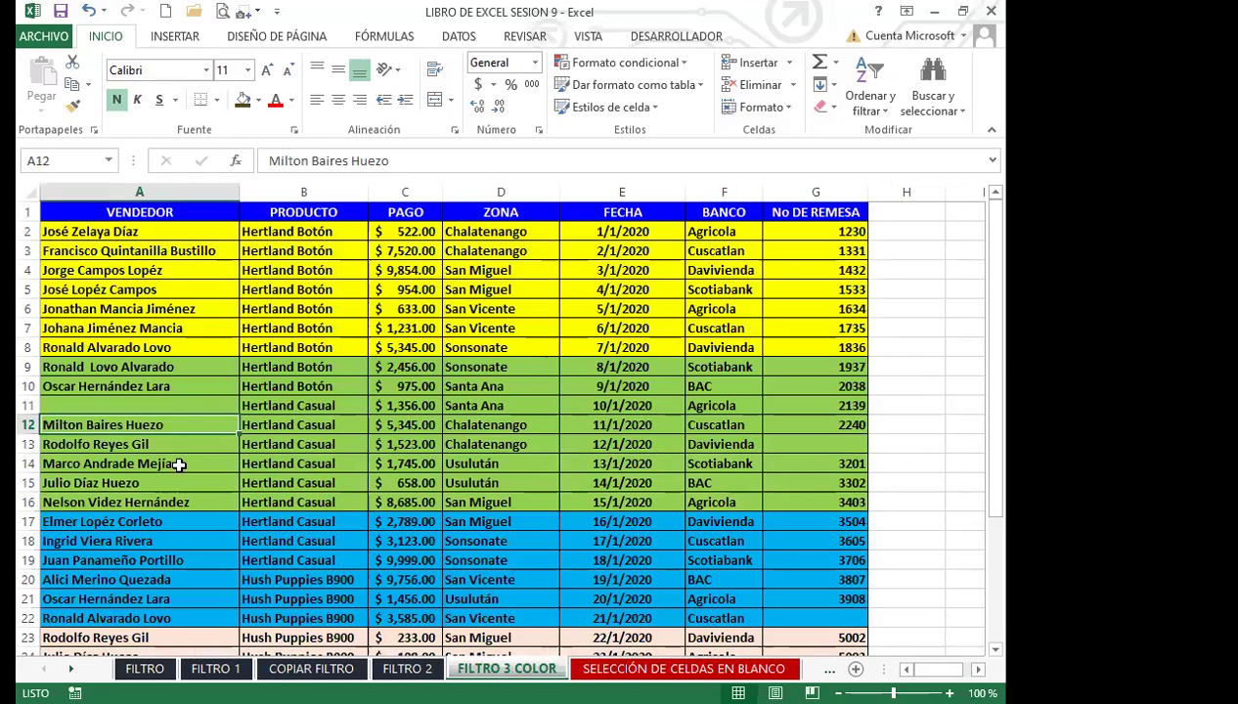
left_click(182, 219)
left_click_drag(182, 219, 800, 580)
left_click_drag(839, 642, 838, 634)
scroll(151, 381, "up", 4)
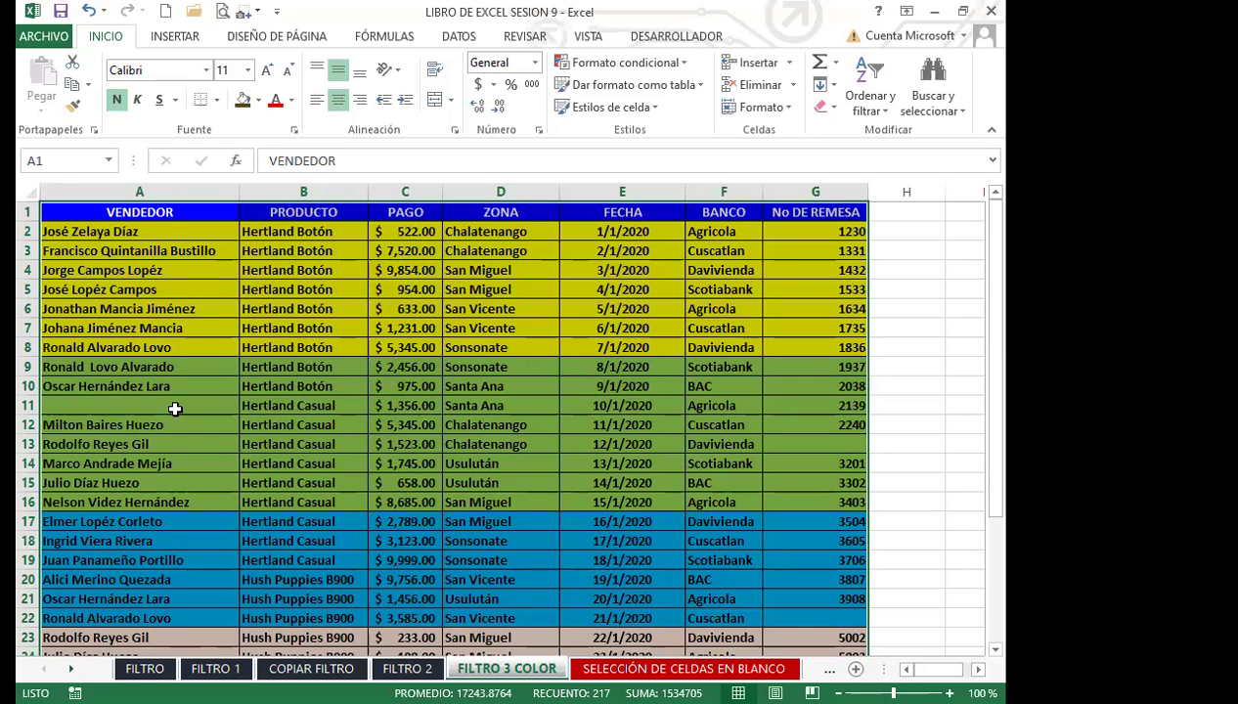
Step: Select only the blank cells within the sales table using Go To Special with the Celdas en blanco option
scroll(675, 513, "down", 3)
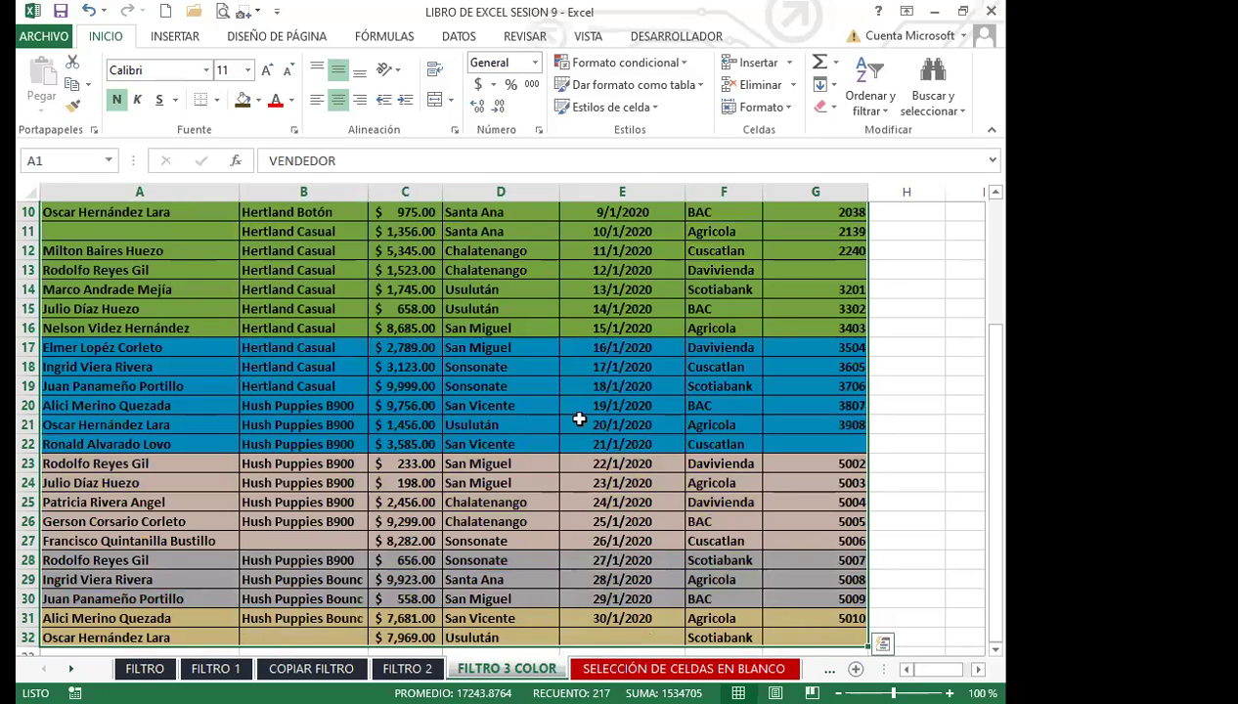
scroll(260, 389, "down", 4)
scroll(586, 309, "up", 7)
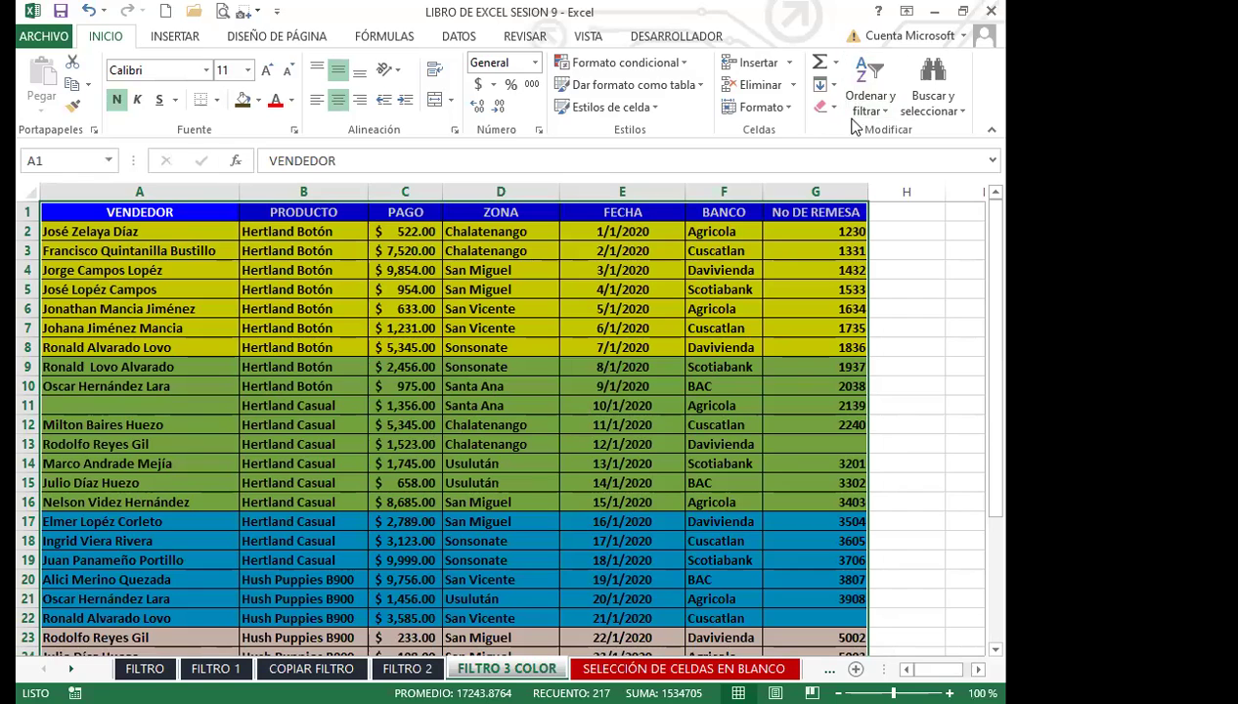
left_click(944, 115)
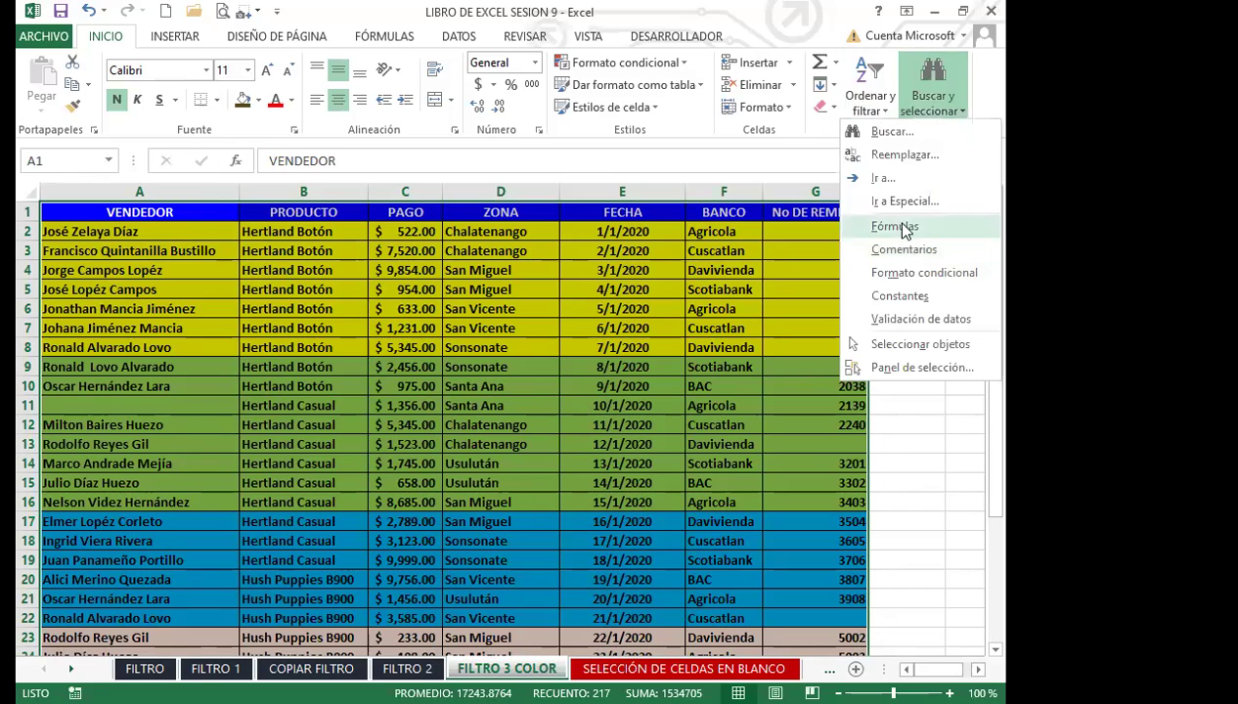
left_click(909, 205)
left_click(474, 354)
left_click(743, 464)
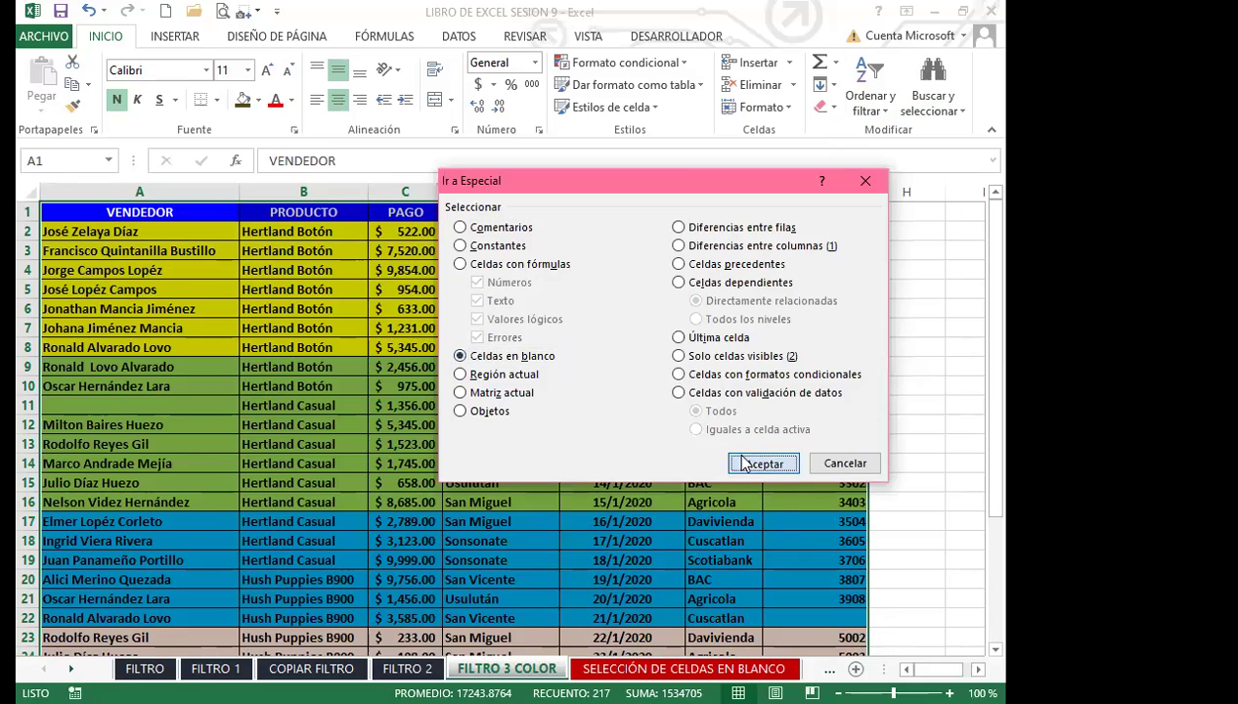
scroll(445, 497, "down", 3)
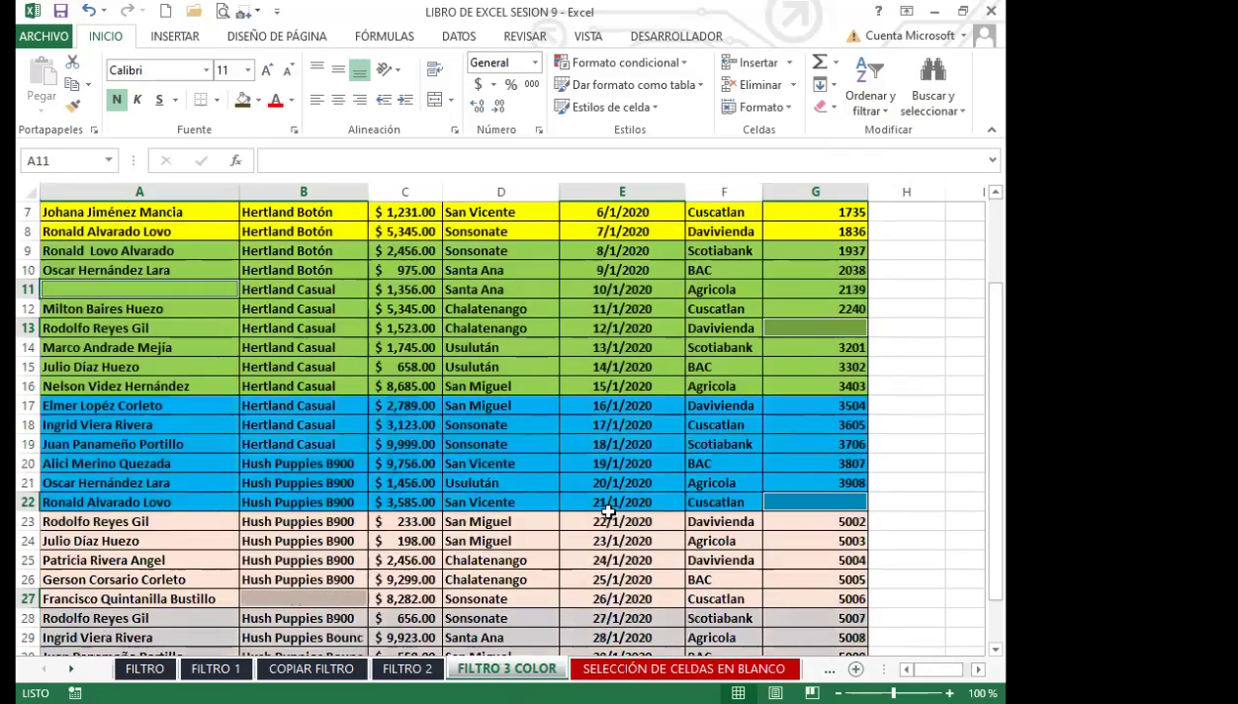
scroll(602, 601, "down", 1)
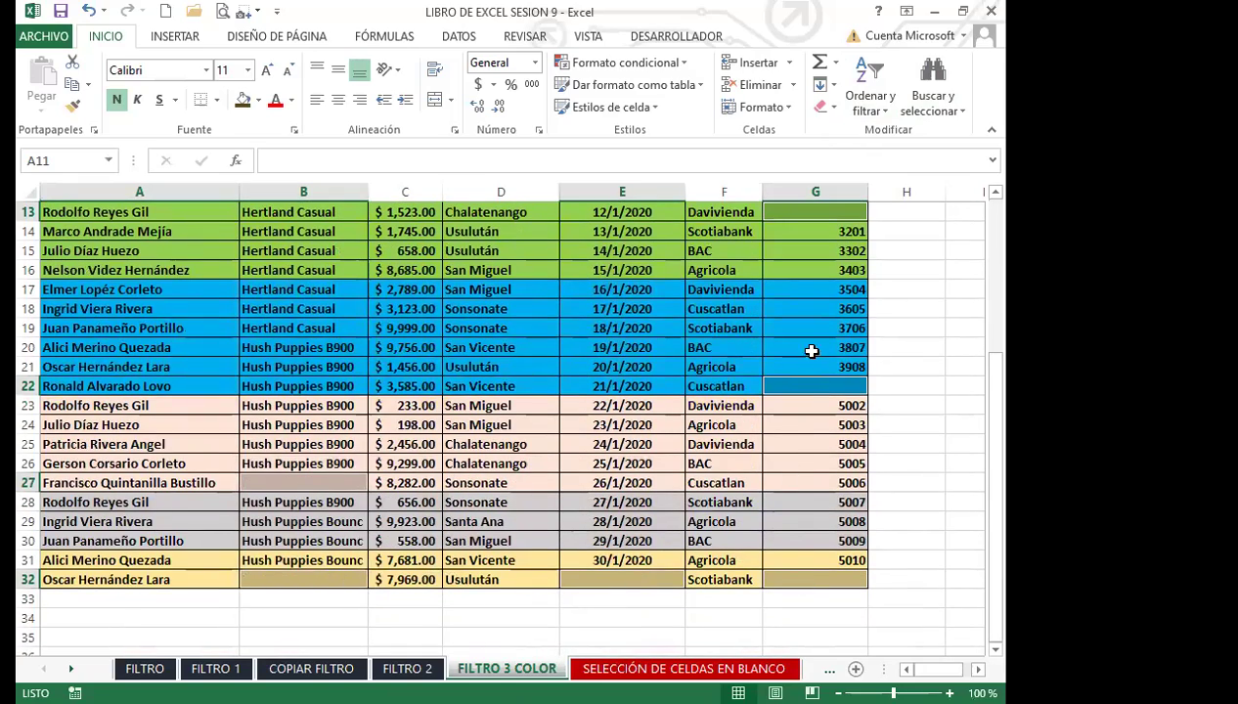
scroll(262, 451, "up", 3)
scroll(262, 451, "up", 1)
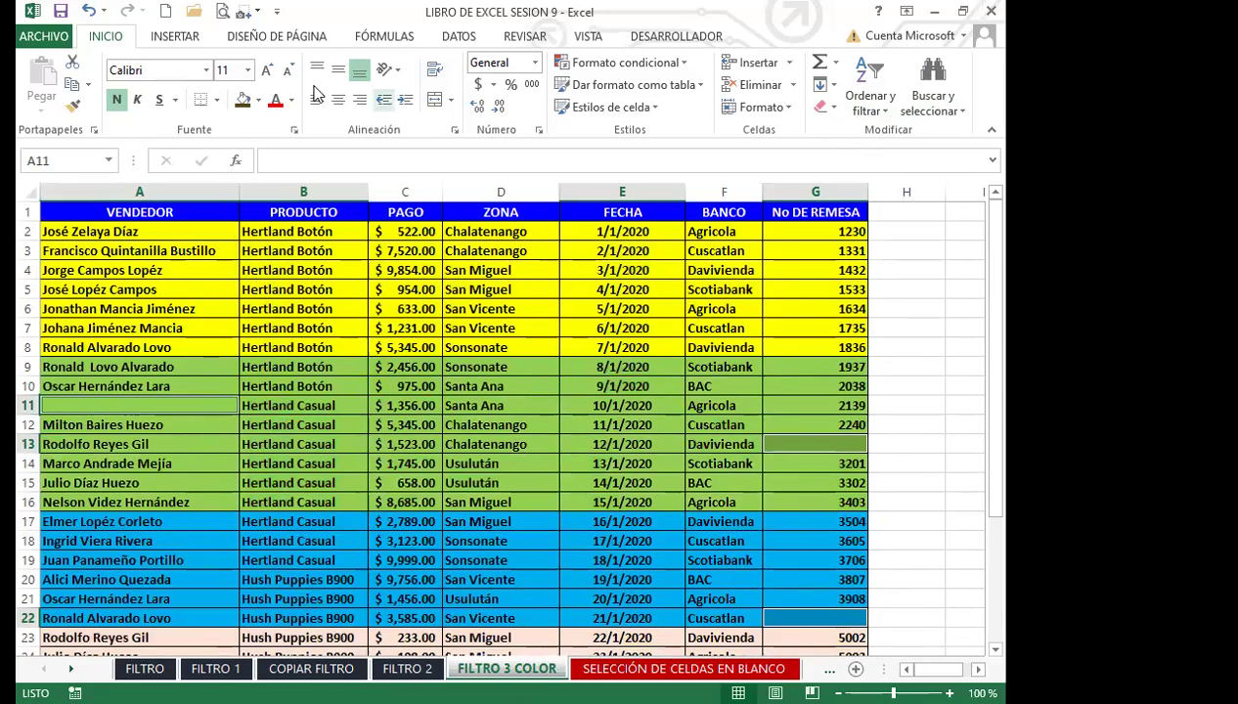
Step: Fill the selected blank cells of the sales table with the standard dark red
scroll(186, 618, "down", 4)
scroll(210, 555, "up", 4)
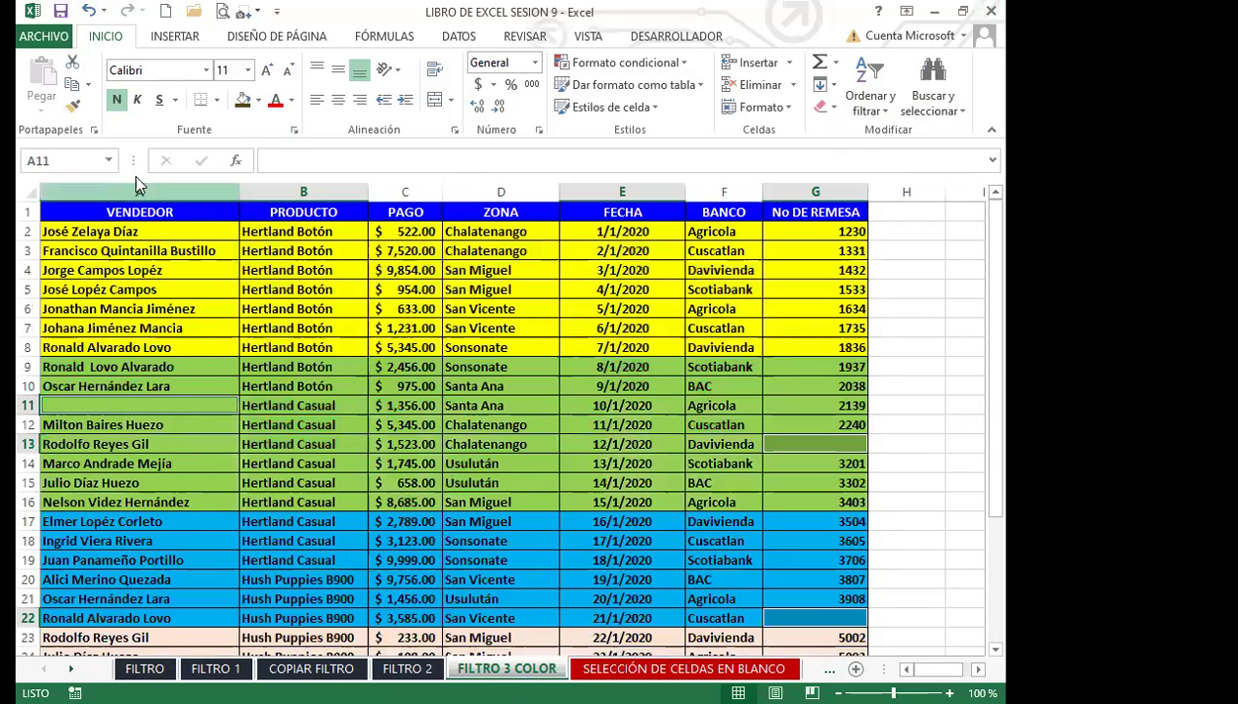
left_click(261, 102)
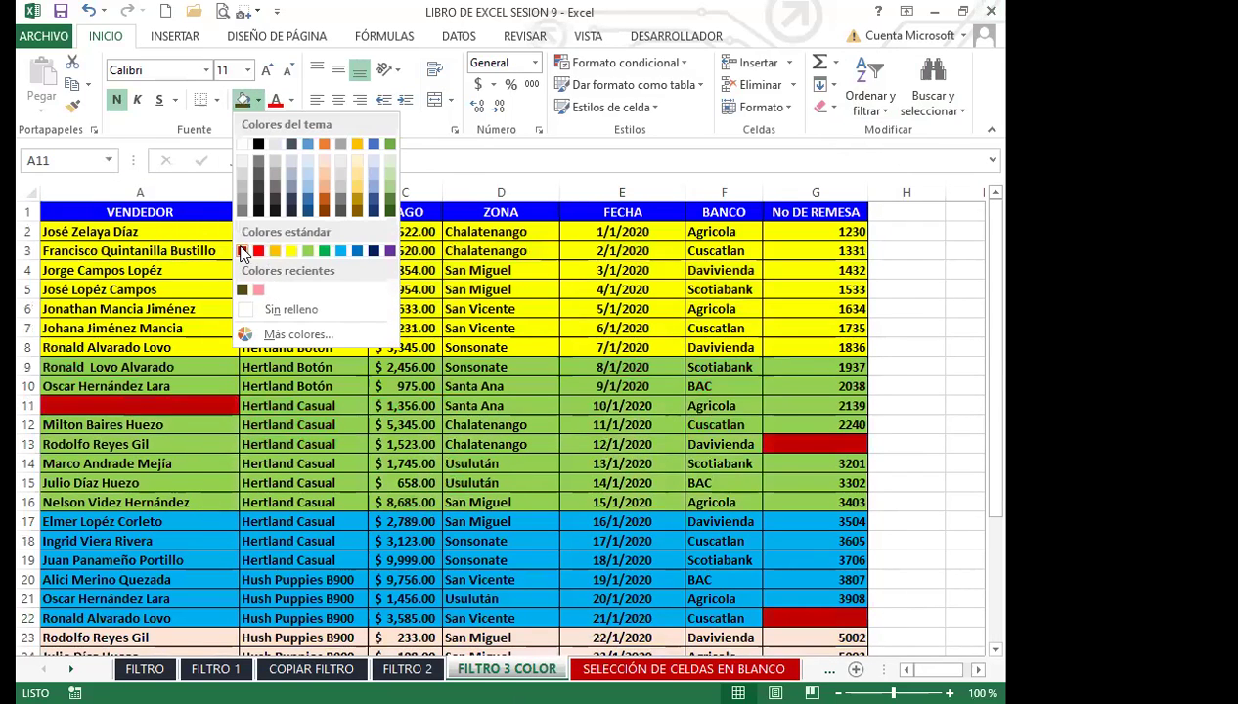
left_click(243, 251)
scroll(318, 505, "down", 5)
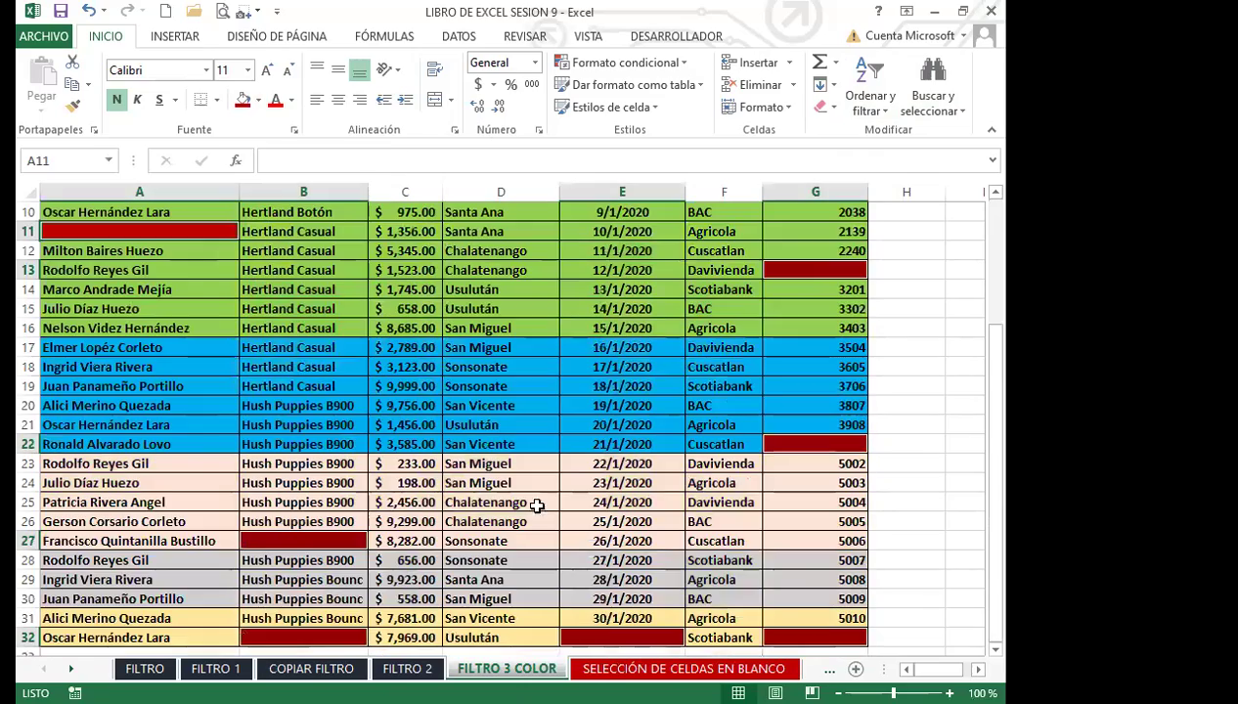
scroll(234, 445, "up", 4)
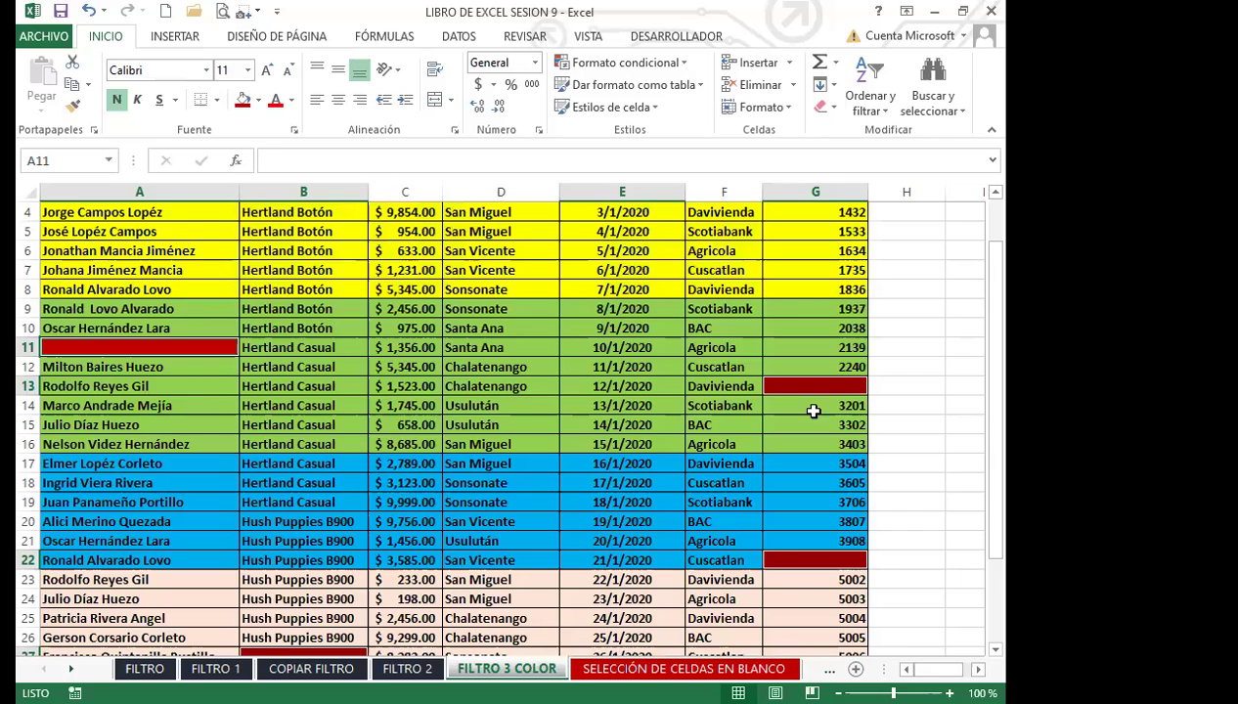
scroll(202, 413, "up", 1)
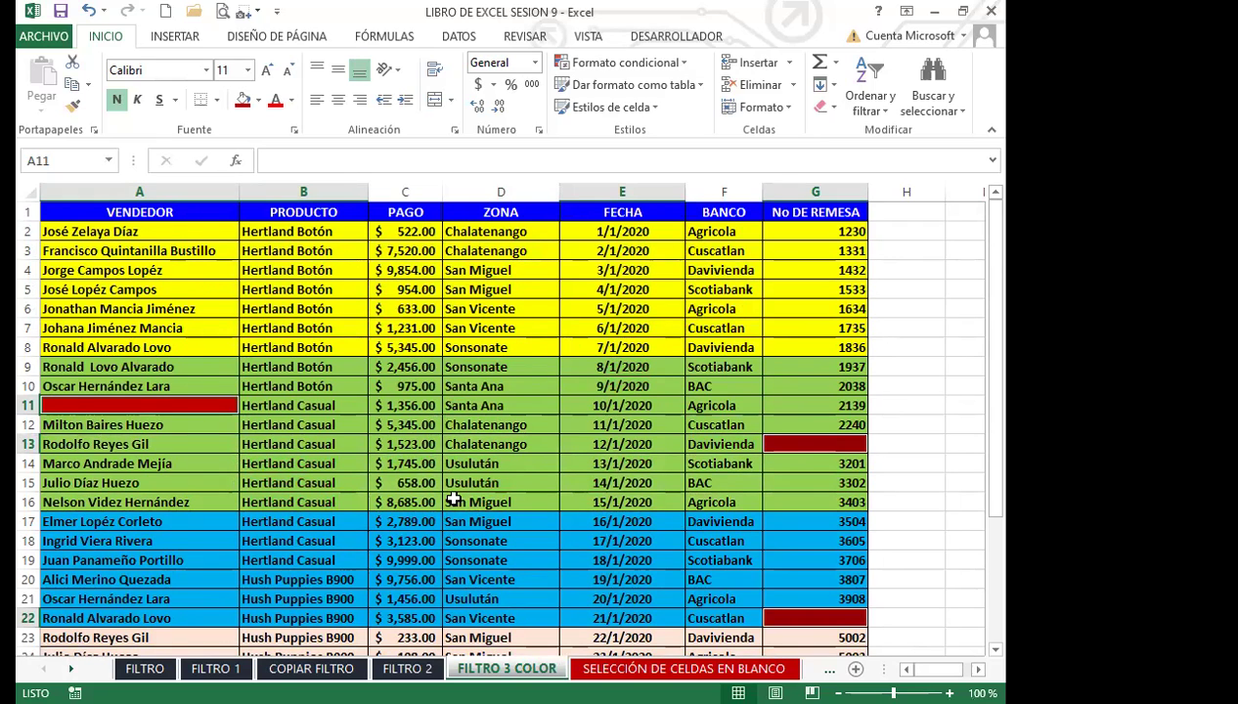
Step: Enter the text SE NECESITA INFORMACIÓN in all the selected blank cells of the sales table at once
scroll(449, 501, "down", 2)
scroll(449, 501, "down", 3)
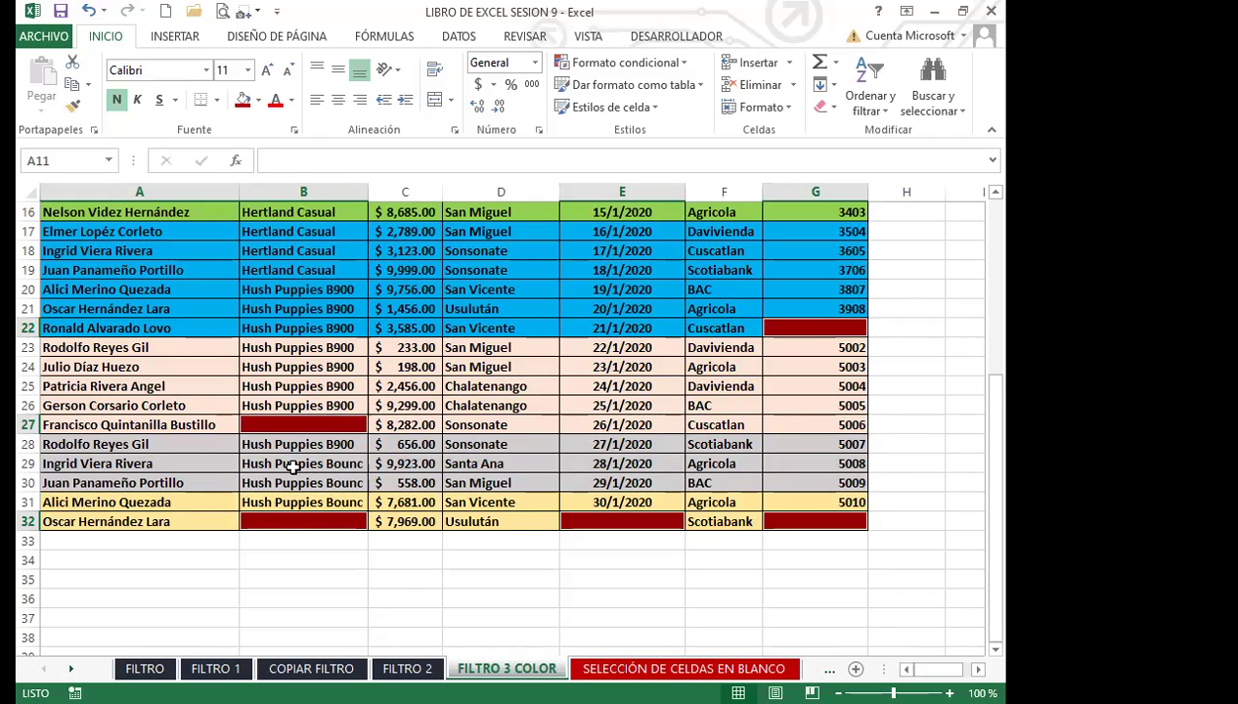
scroll(206, 460, "up", 5)
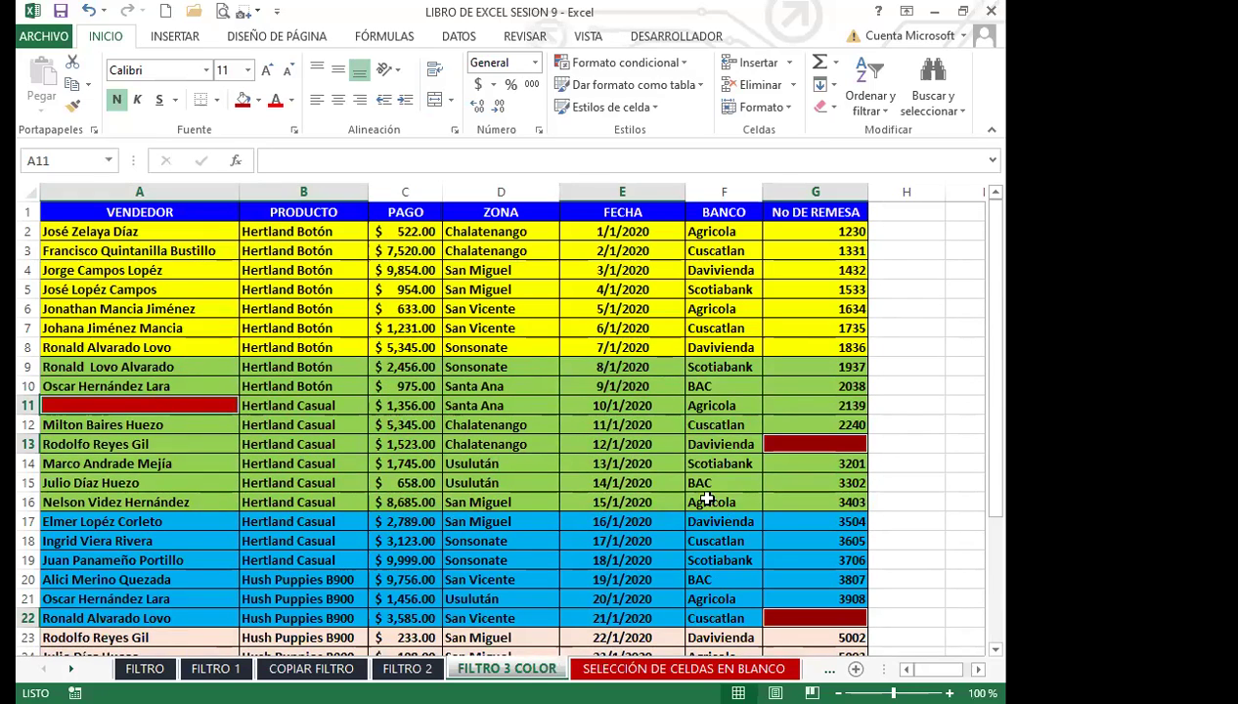
scroll(684, 499, "down", 2)
scroll(566, 527, "down", 4)
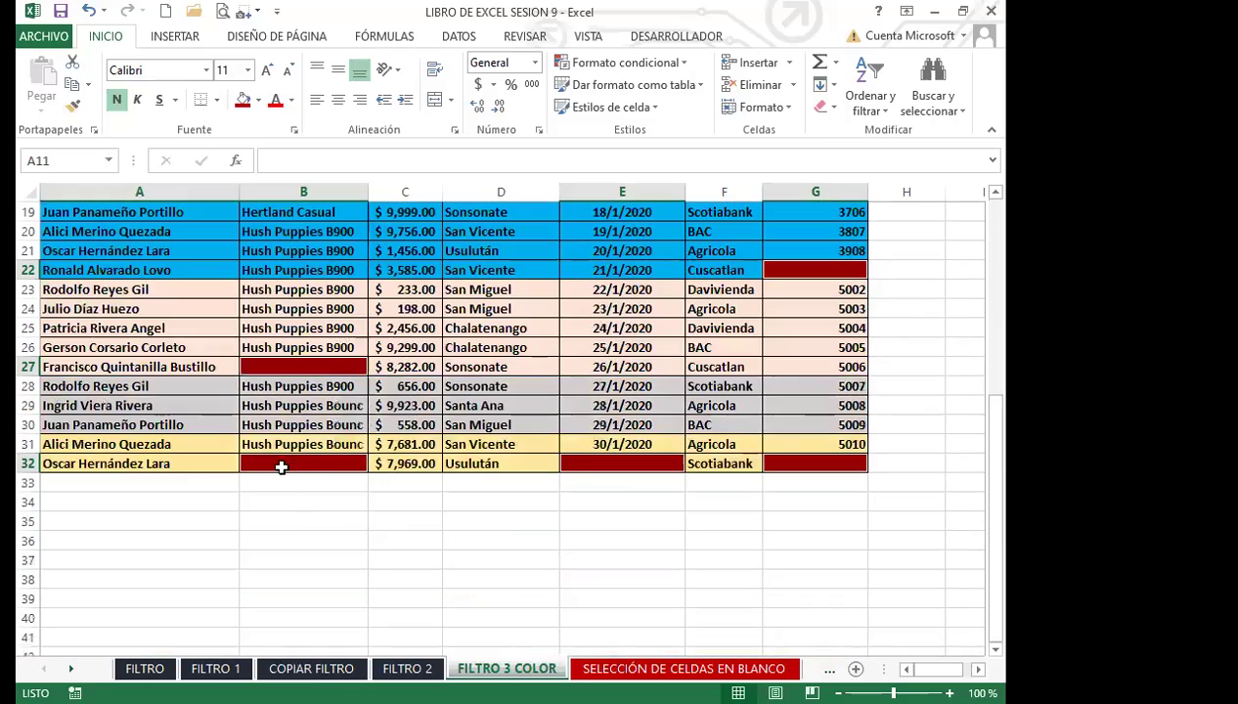
scroll(255, 386, "up", 6)
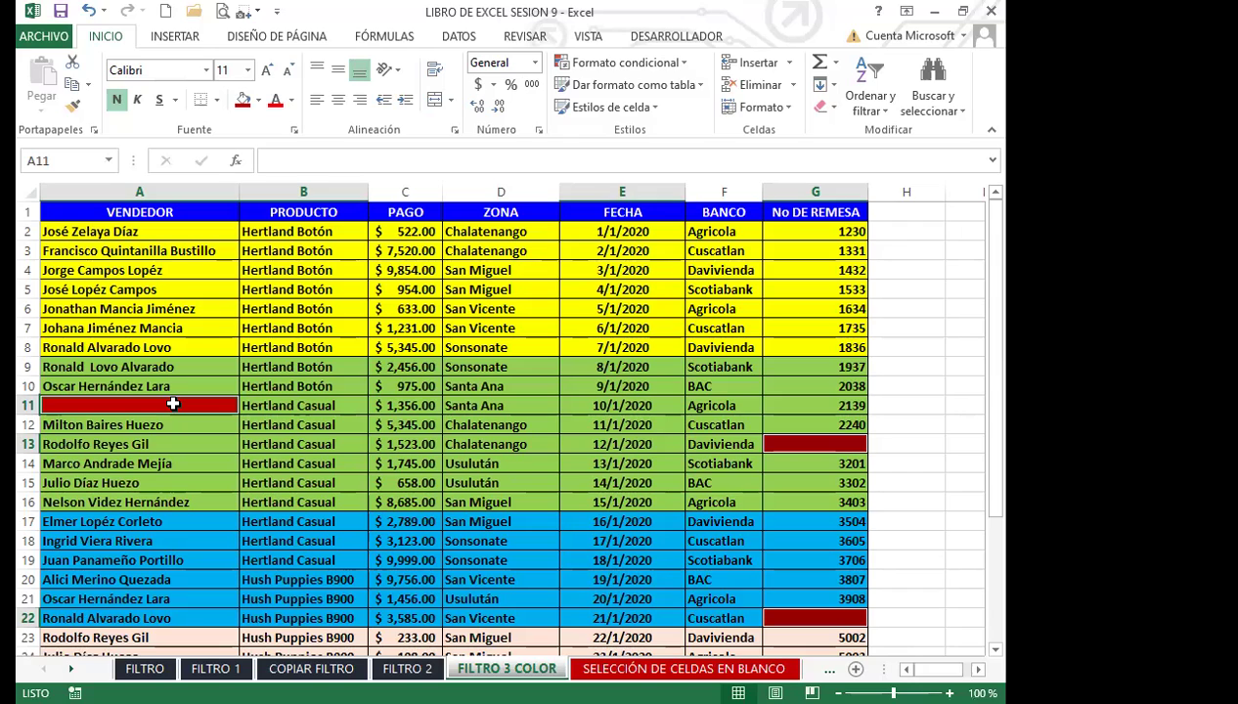
type("SE")
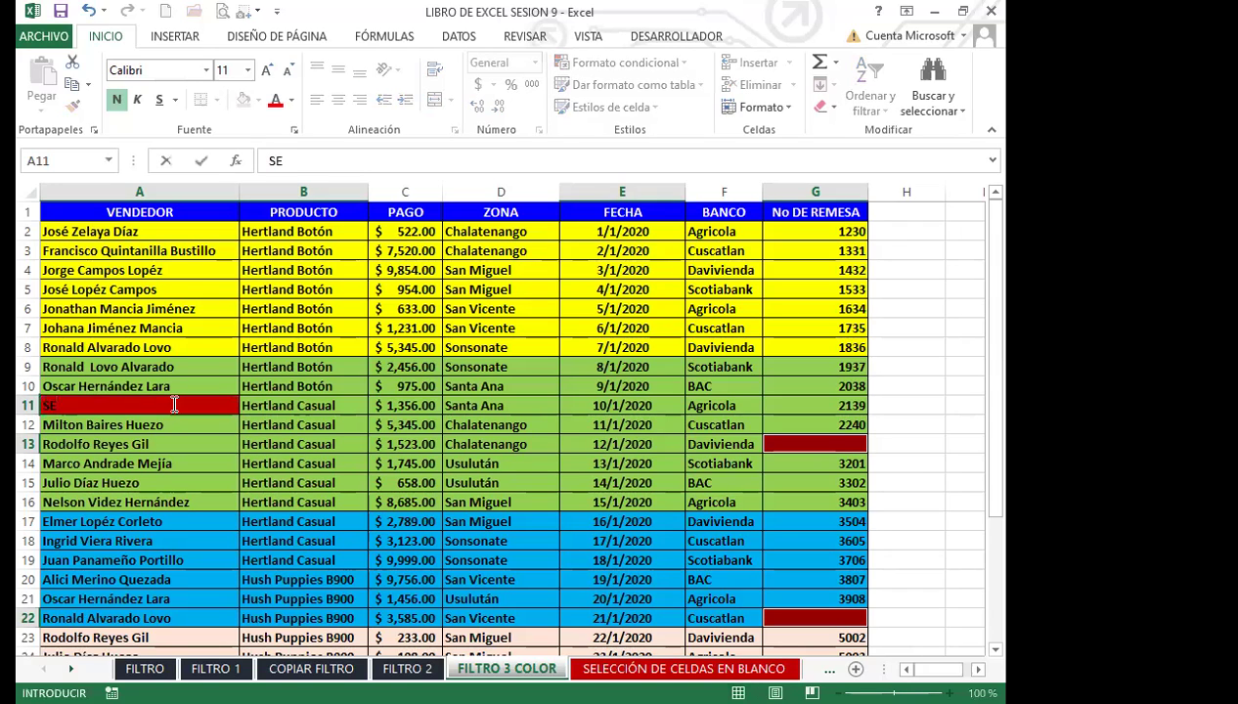
type(" NECESITA INFORMACIÓN")
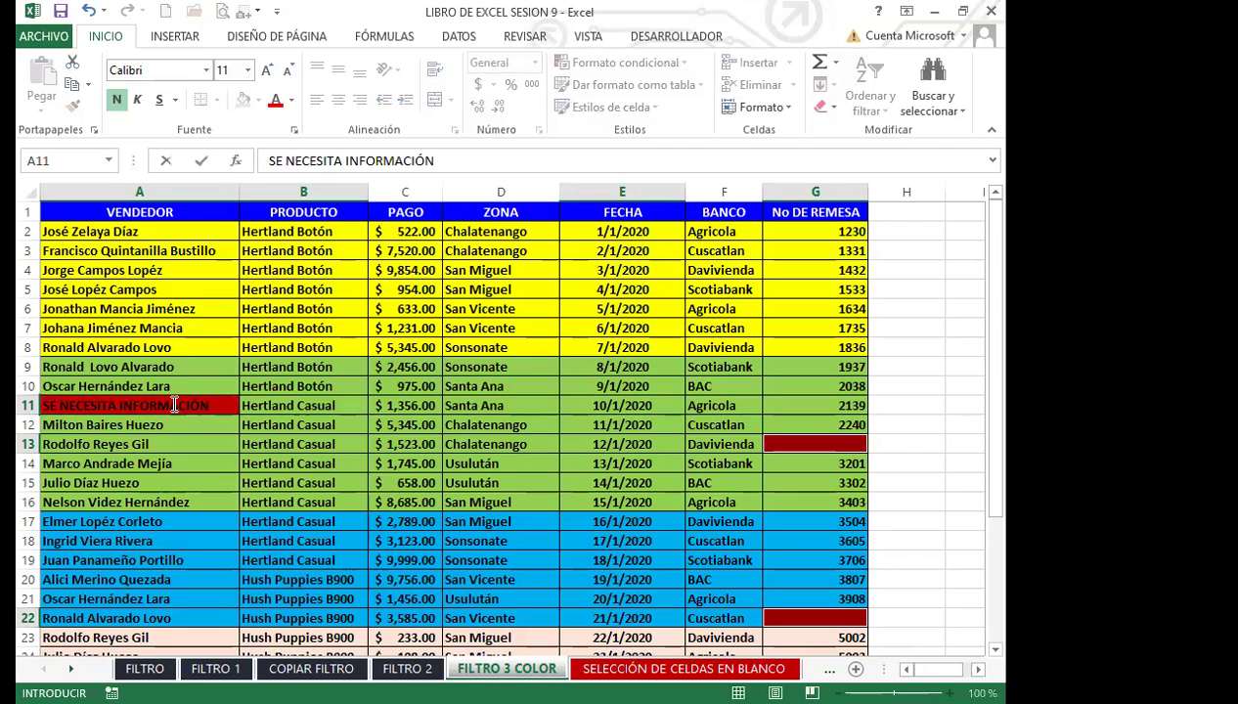
key("ctrl+Return")
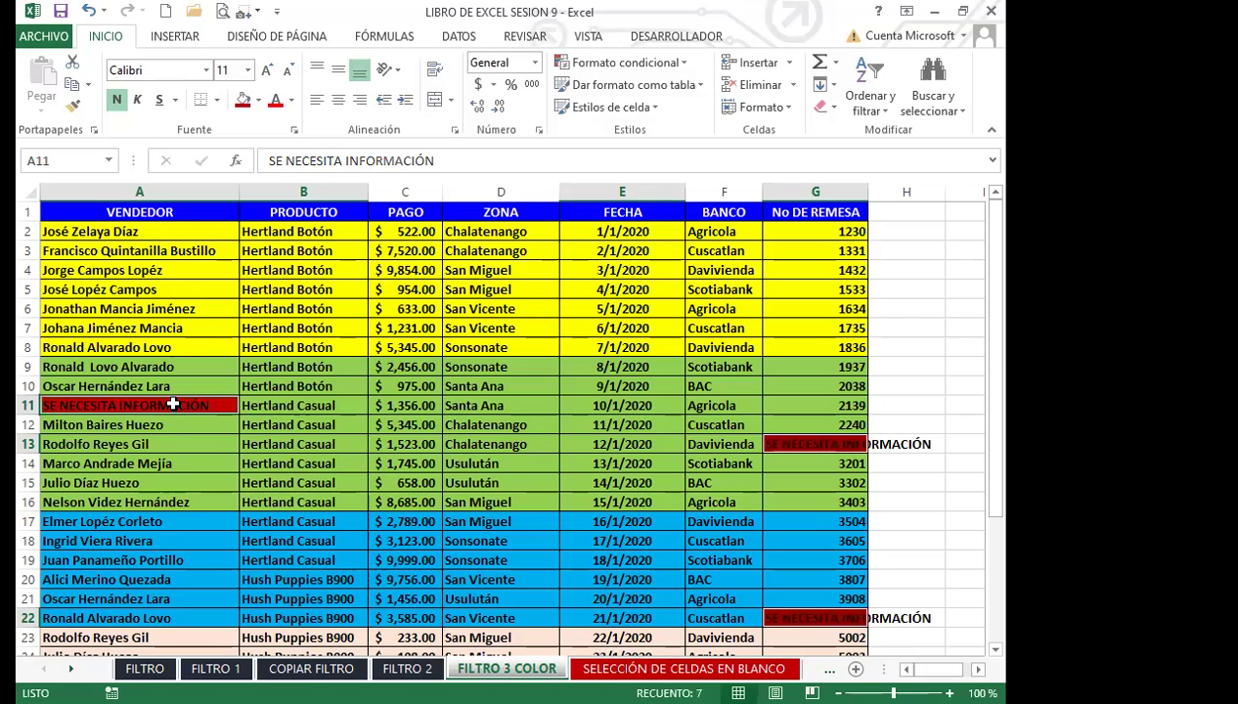
Step: Auto-fit the No DE REMESA column's width to its contents
scroll(234, 489, "down", 3)
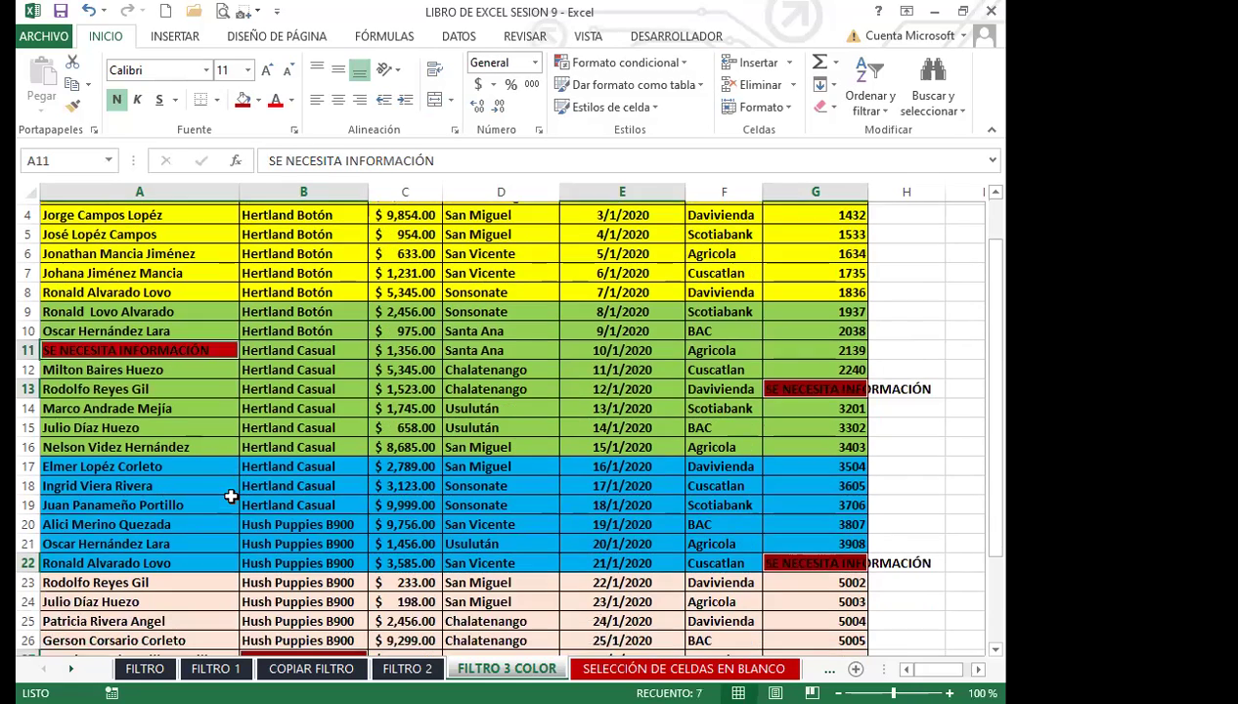
double_click(868, 192)
scroll(293, 547, "down", 2)
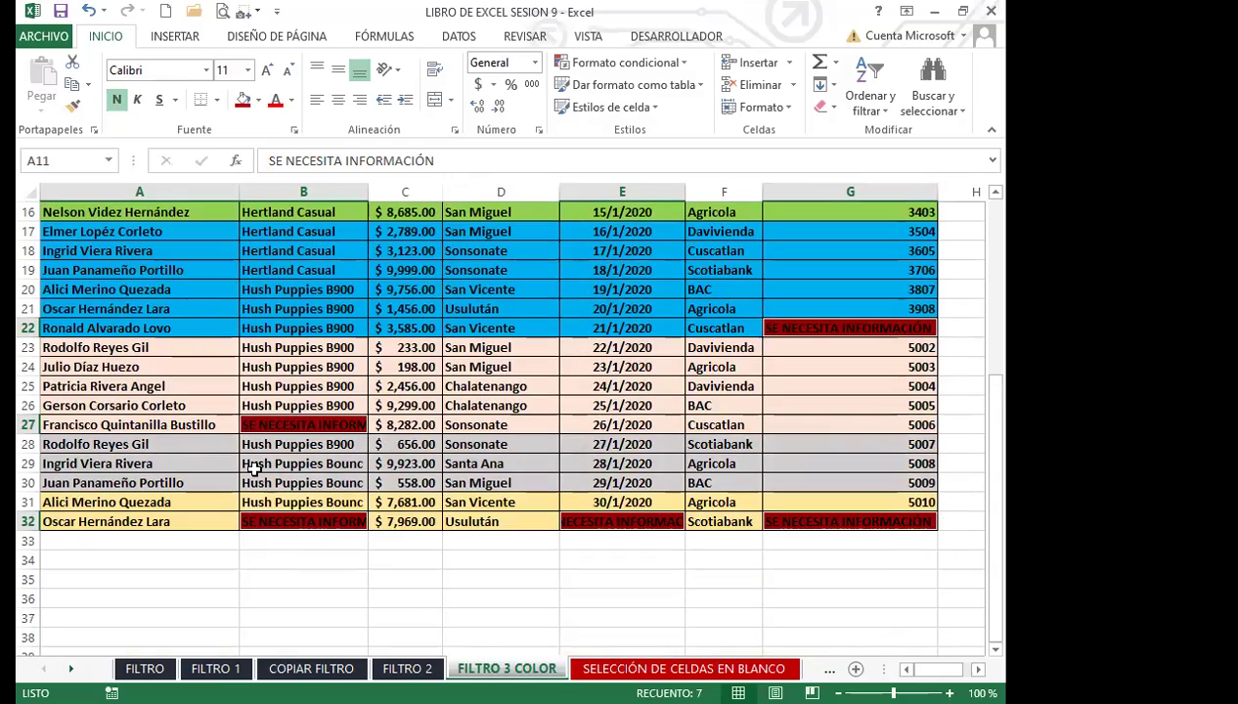
scroll(215, 450, "up", 5)
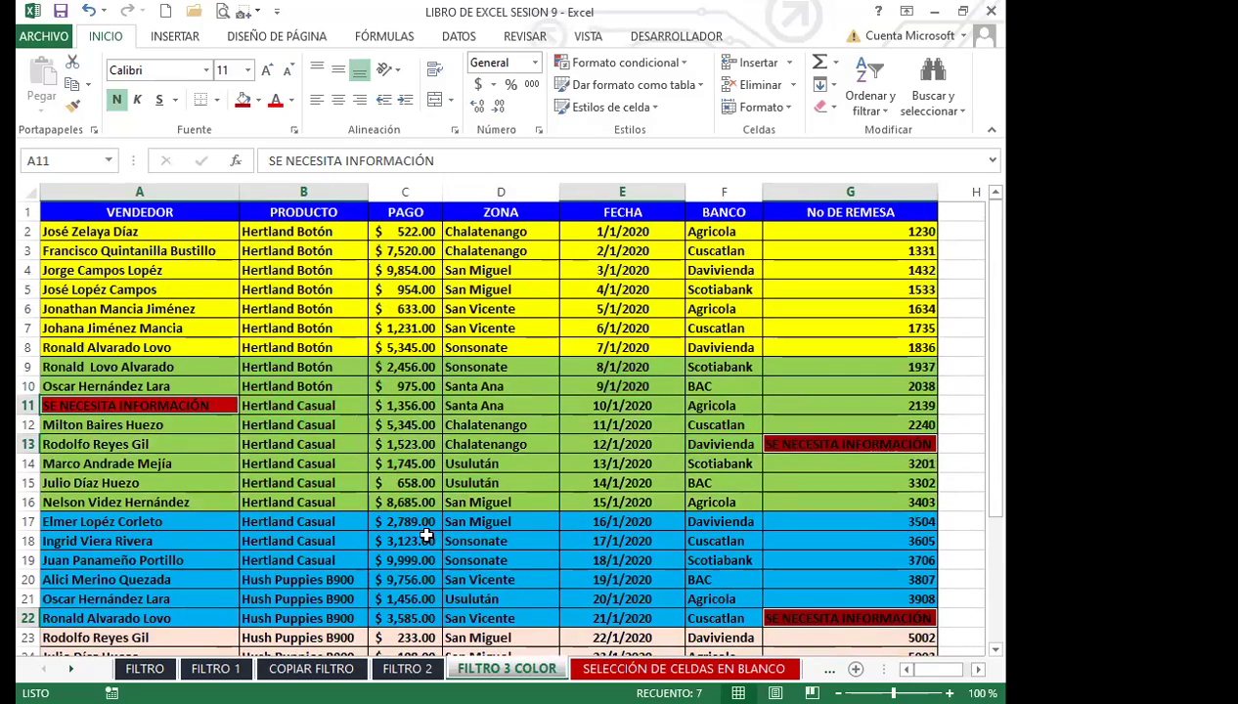
Step: Recolour the selected SE NECESITA INFORMACIÓN cells with a dark orange theme fill
left_click(258, 100)
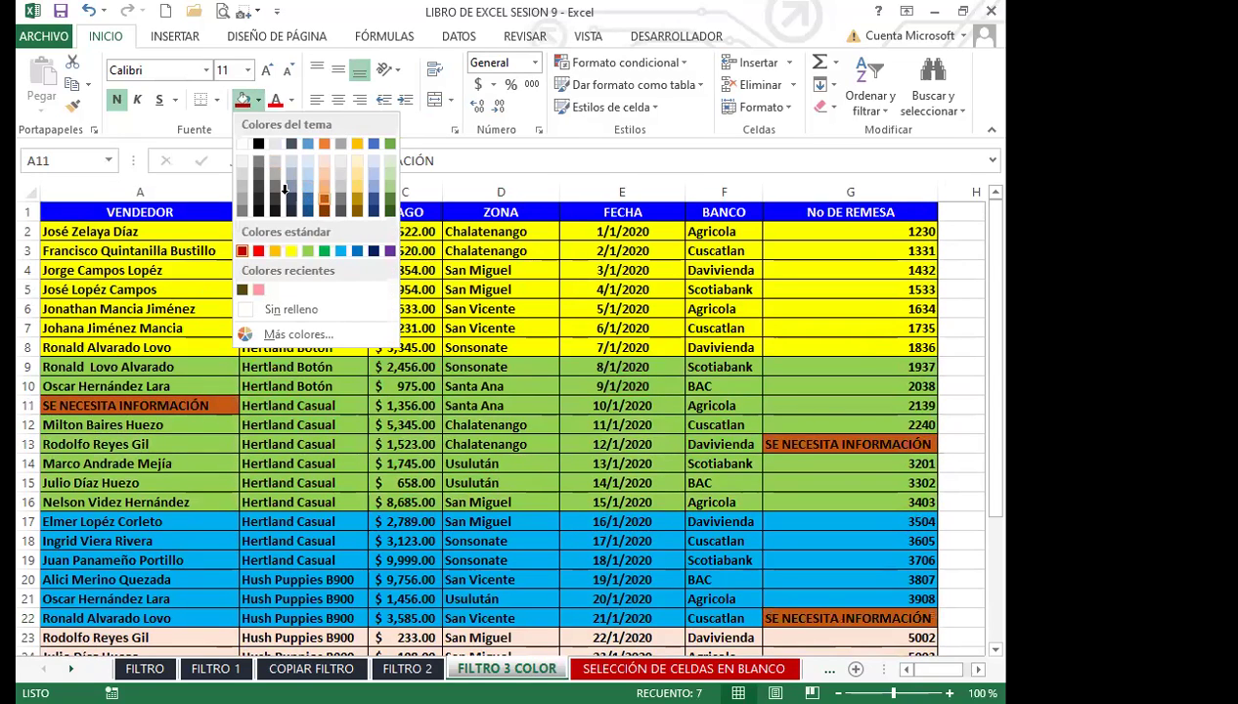
left_click(328, 207)
scroll(352, 489, "down", 2)
scroll(366, 523, "down", 2)
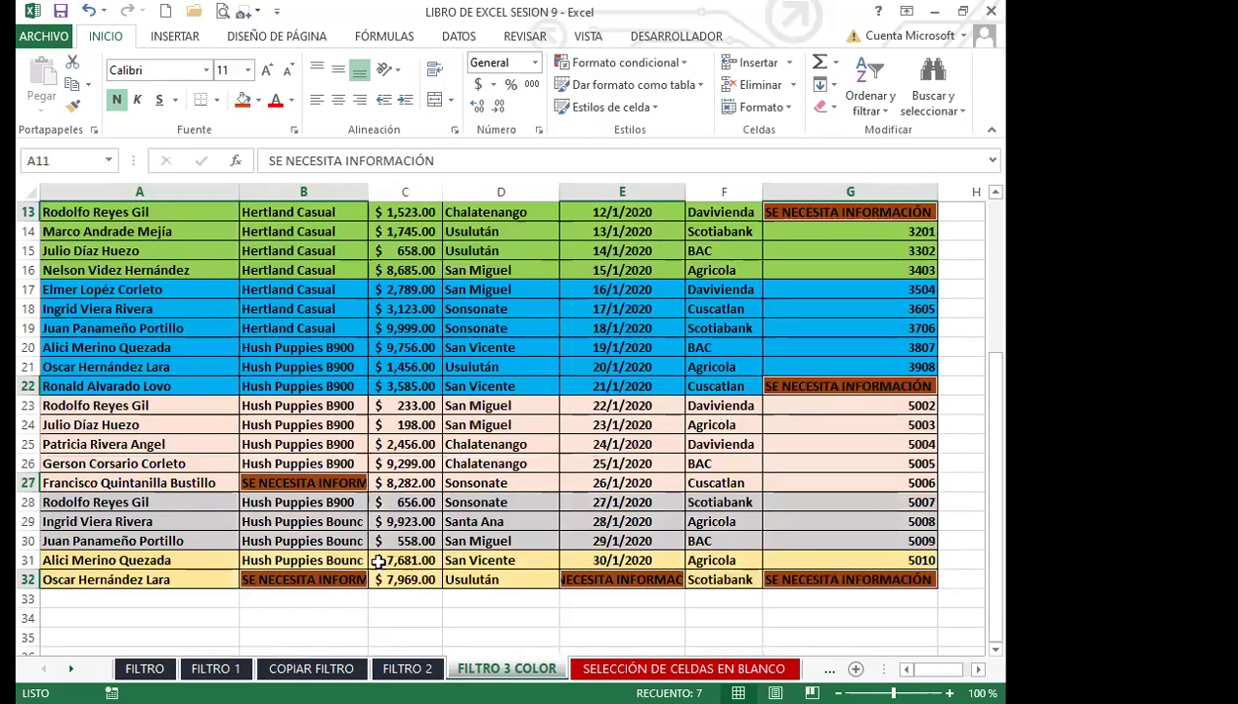
Step: Auto-fit the widths of the PRODUCTO and FECHA columns to their contents
double_click(368, 194)
double_click(724, 186)
scroll(146, 475, "up", 4)
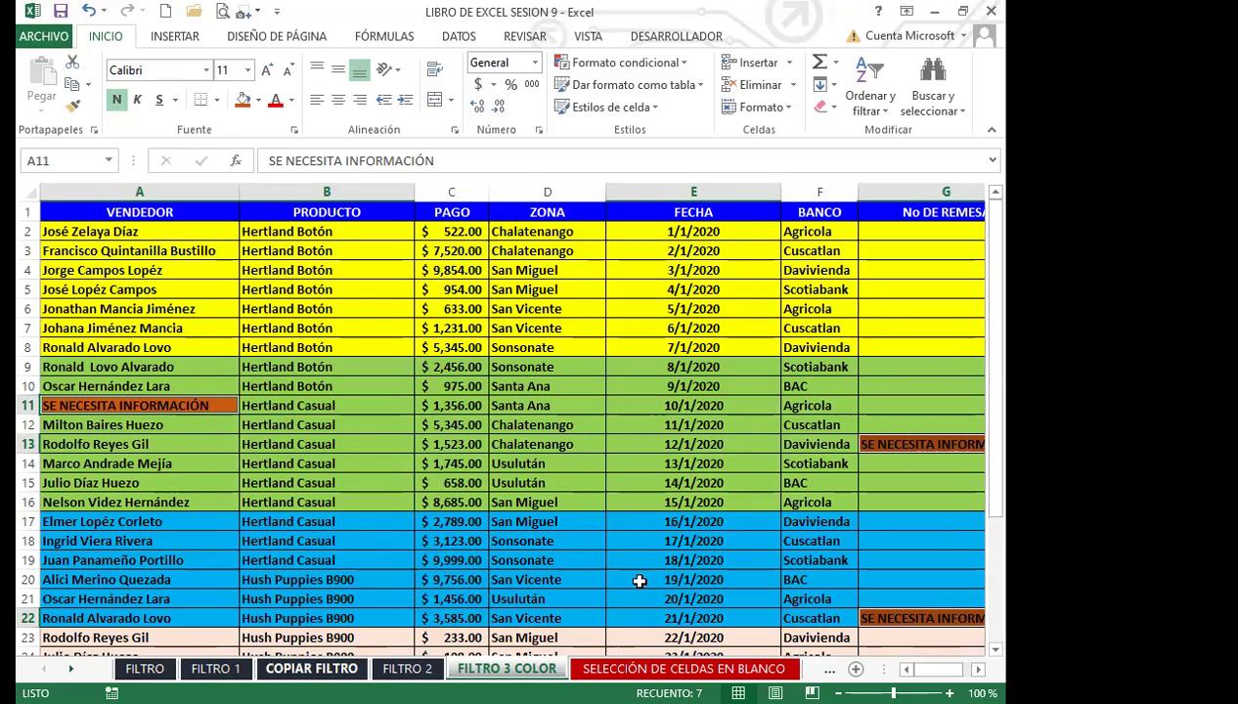
Step: On the SELECCIÓN DE CELDAS EN BLANCO sheet, select only the blank cells of B2:E13 using Go To Special
key("ctrl+Page_Down")
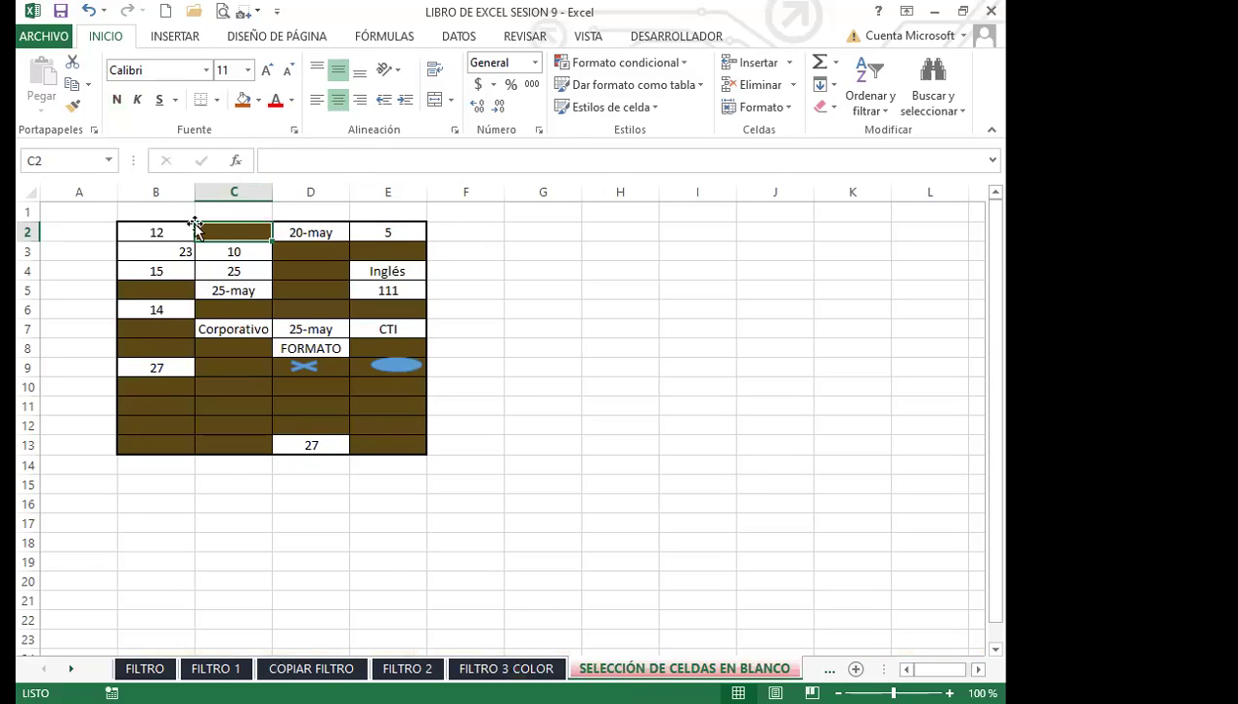
left_click_drag(181, 232, 401, 446)
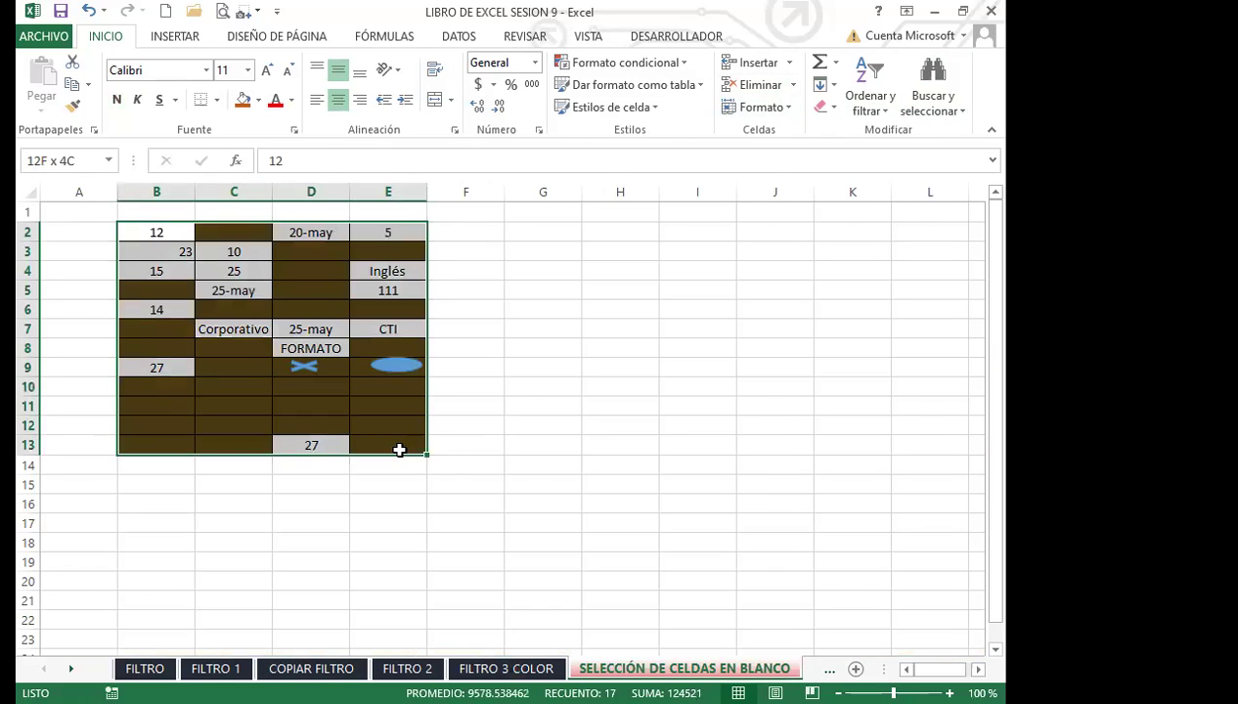
left_click(939, 110)
left_click(890, 201)
left_click(499, 358)
left_click(756, 462)
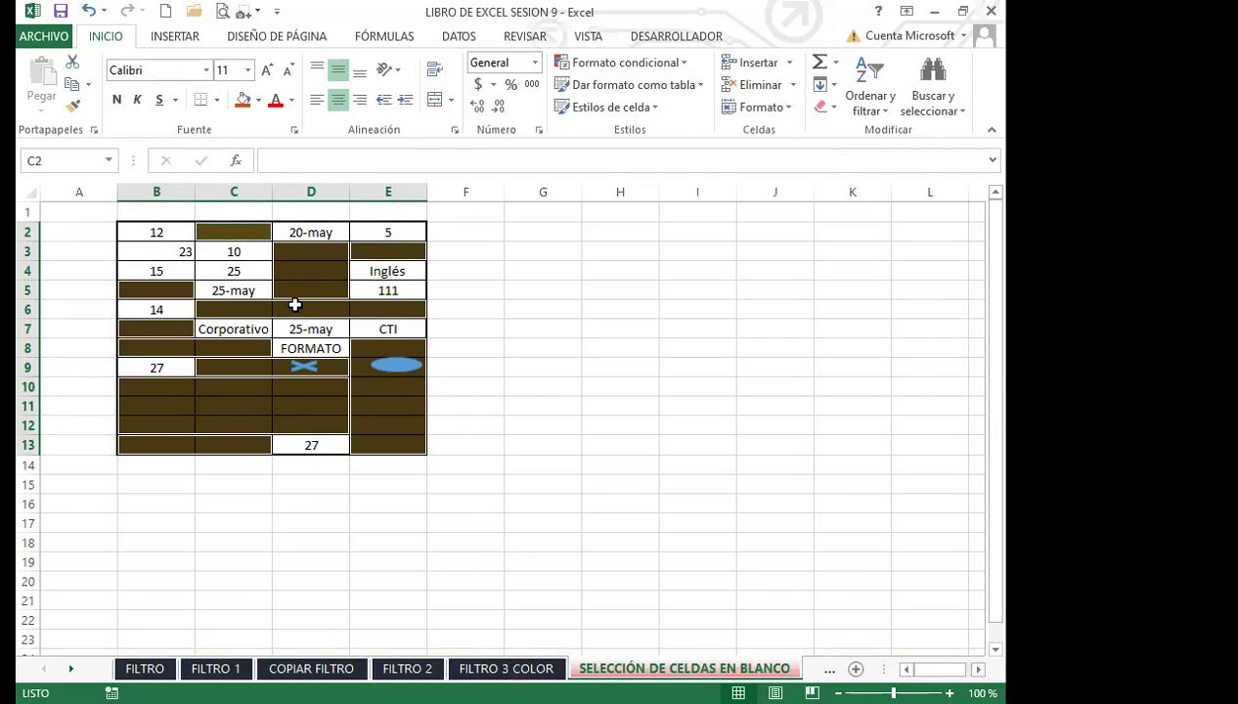
Step: Enter EXCEL in all the selected blank cells at once, recolour them with the gold theme fill and release the selection
type("EXCEL")
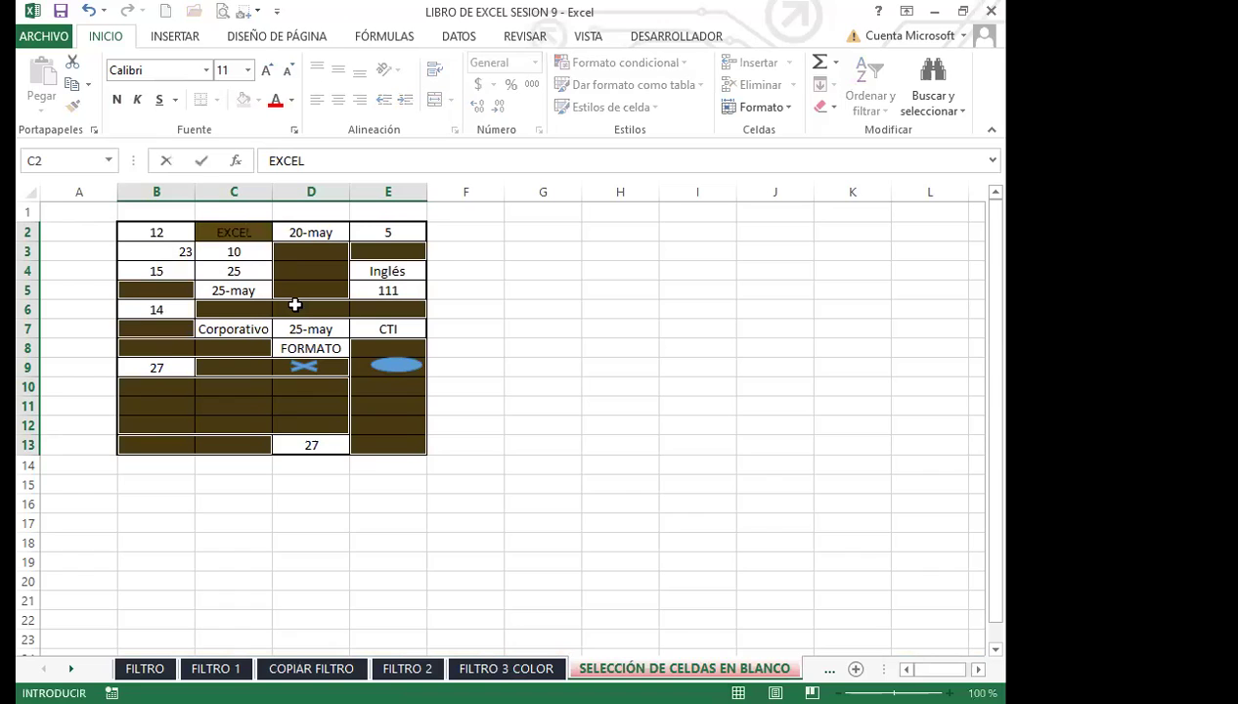
key("ctrl+Return")
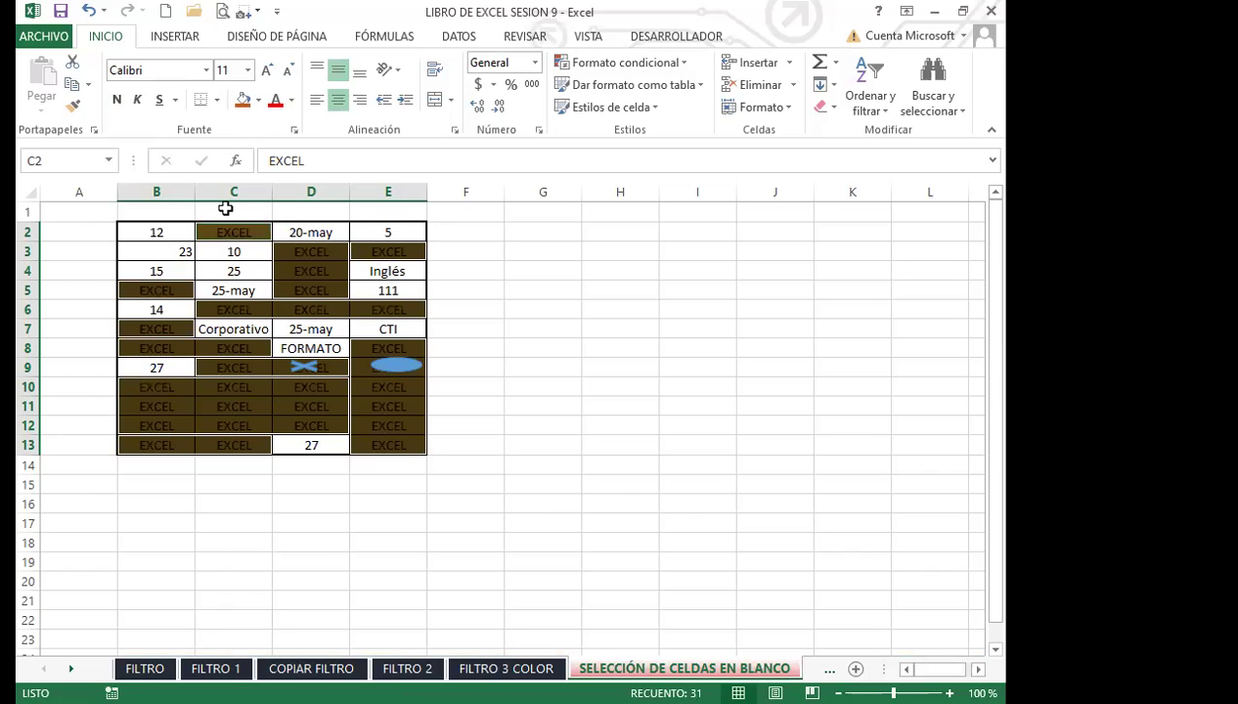
left_click(258, 101)
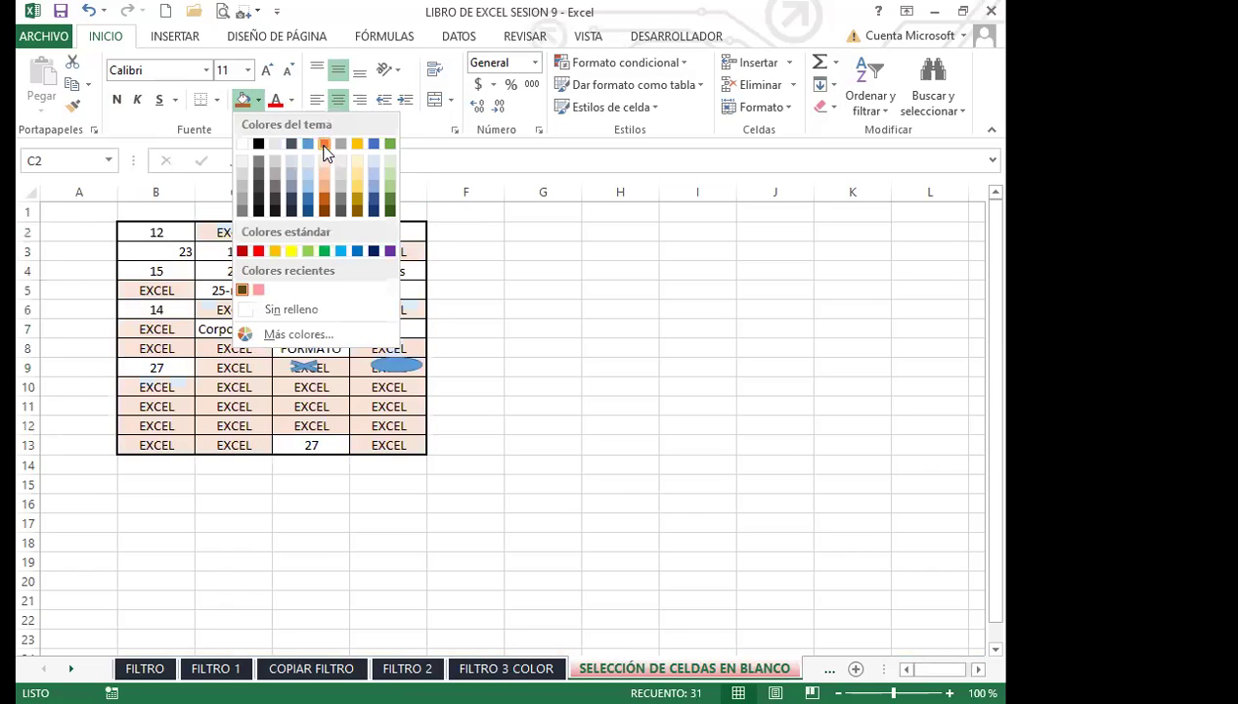
left_click(358, 143)
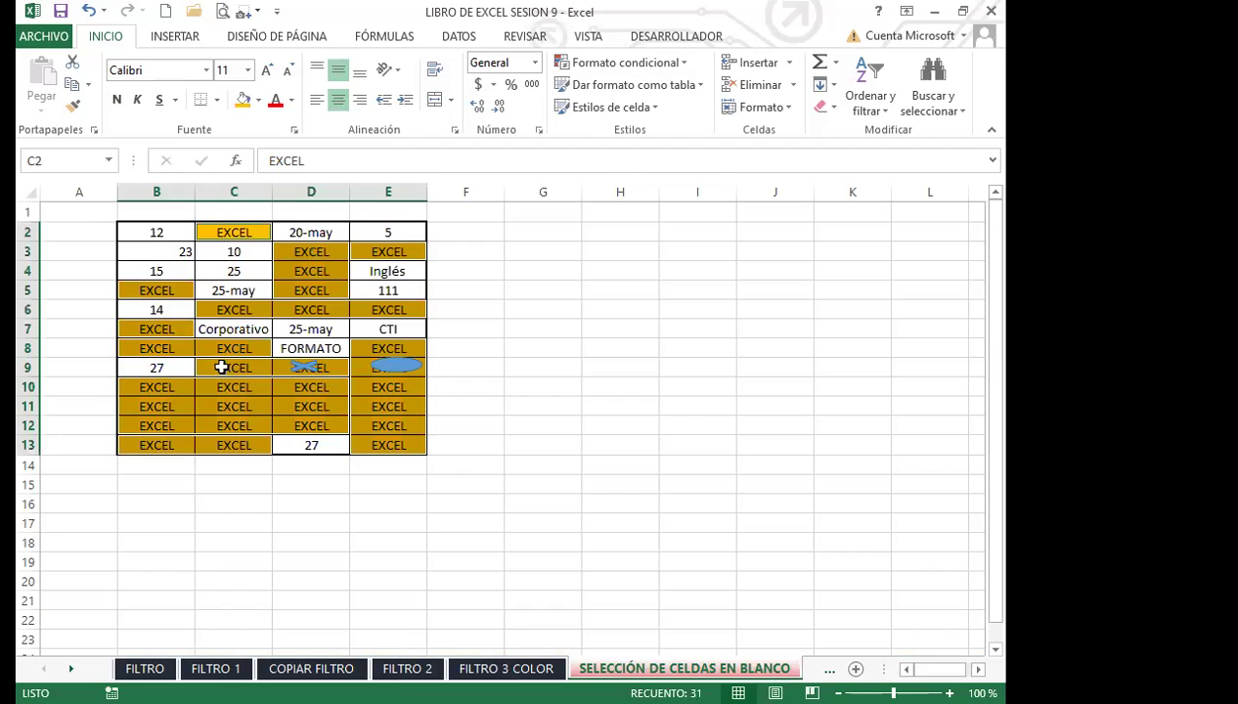
left_click(325, 385)
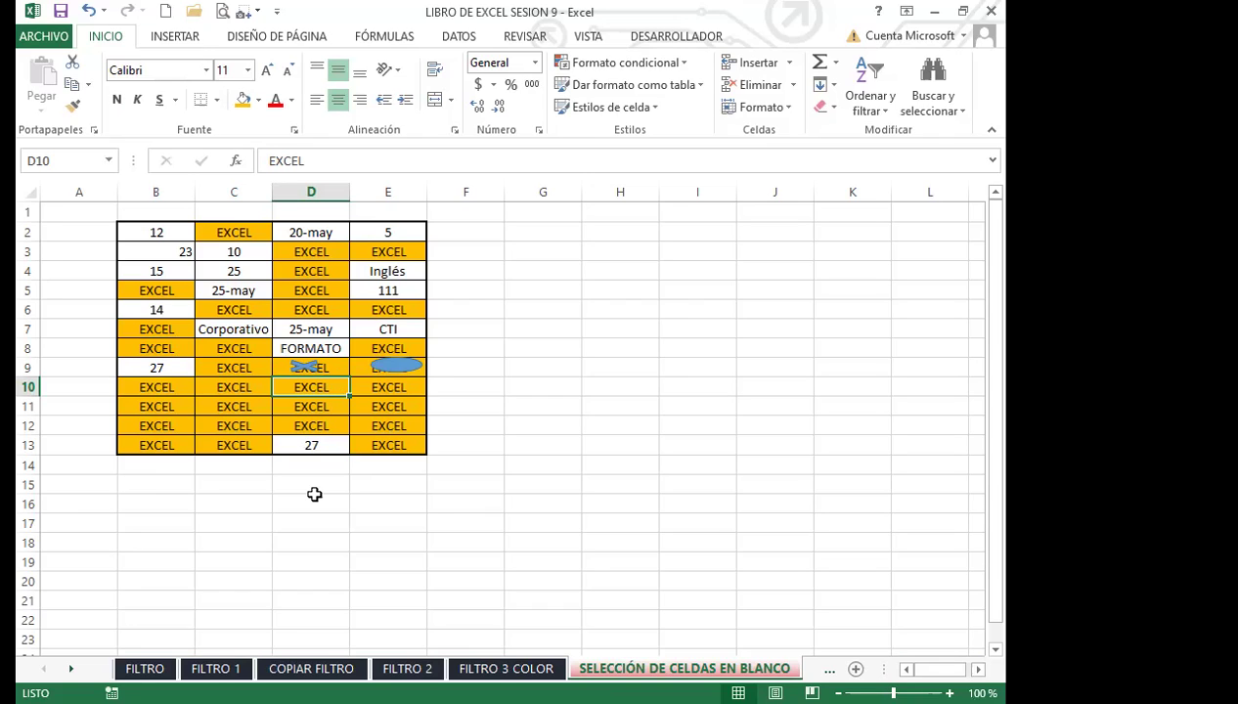
left_click(311, 423)
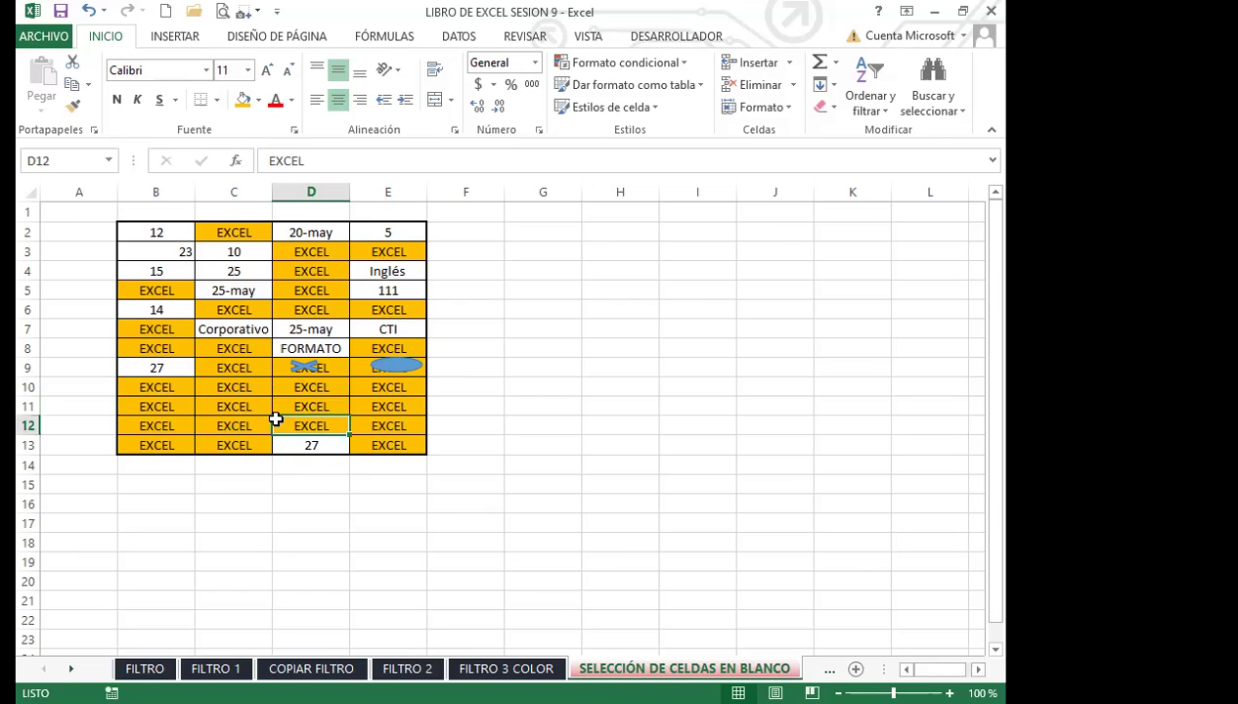
left_click(313, 346)
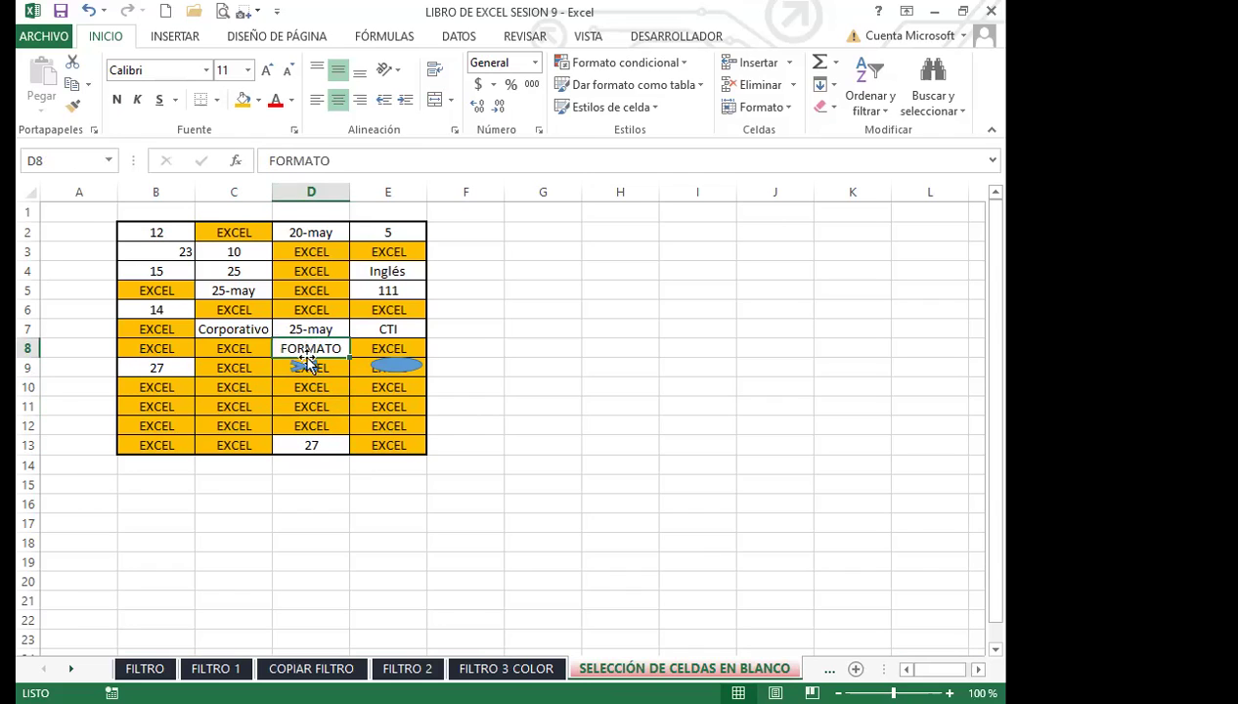
Step: Examine individual cells of the B2:E13 table, comparing the gold EXCEL cells with the original numbers, dates and texts
left_click(221, 234)
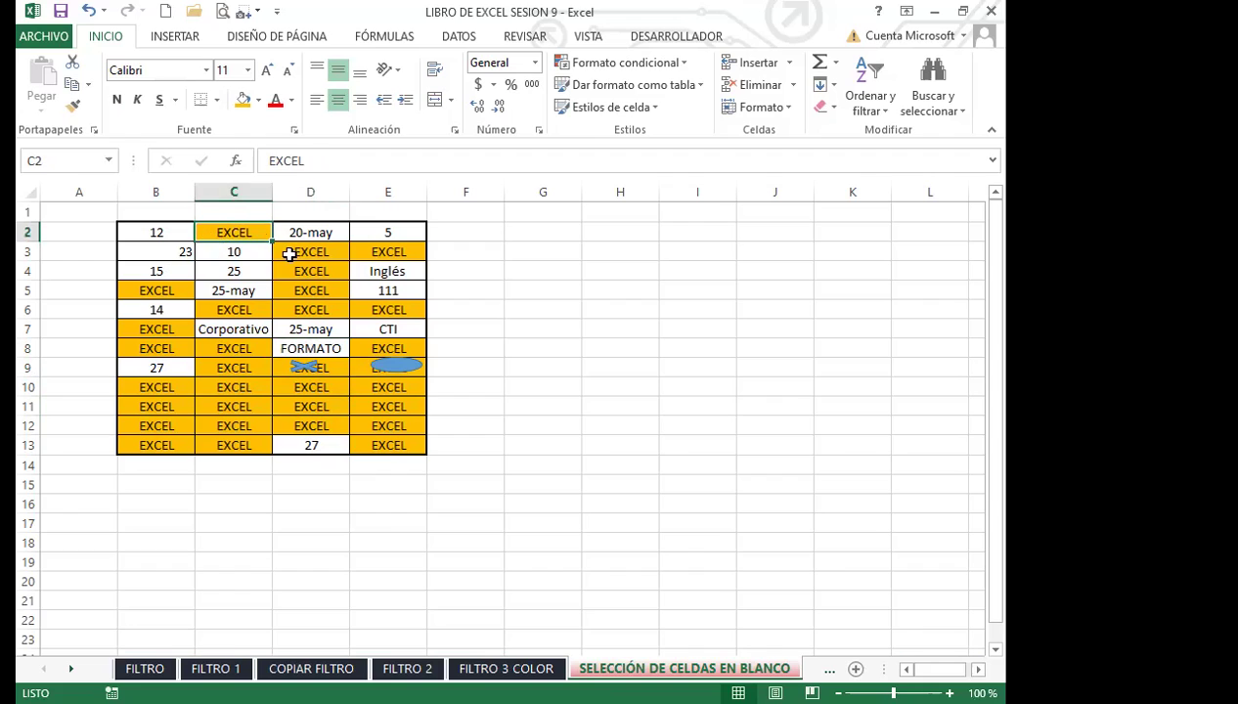
left_click(325, 253)
left_click(253, 234)
left_click(241, 387)
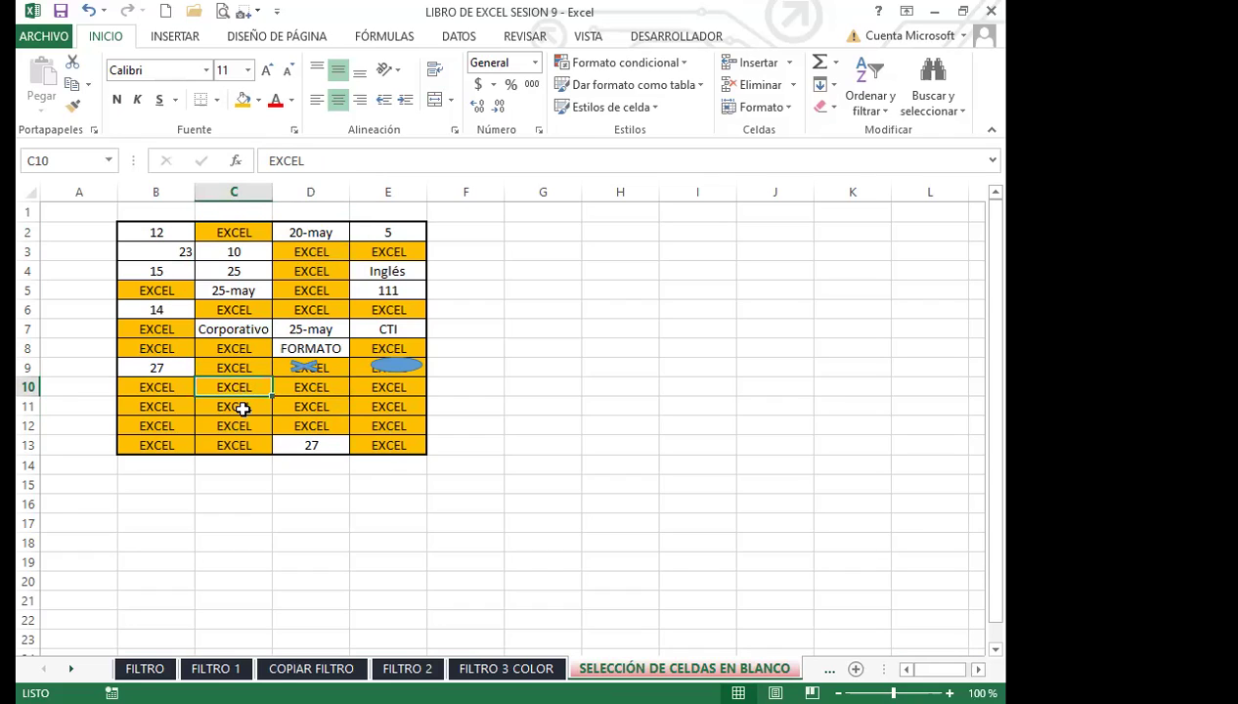
left_click(303, 309)
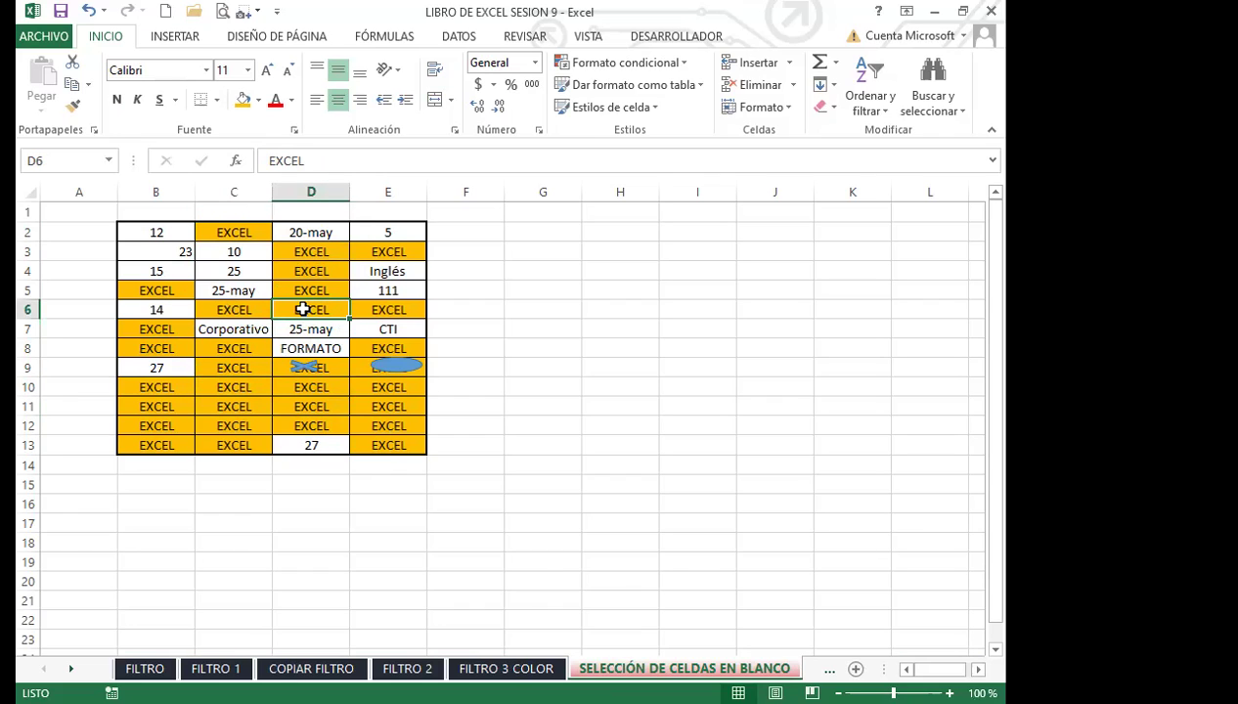
left_click(202, 383)
left_click(145, 344)
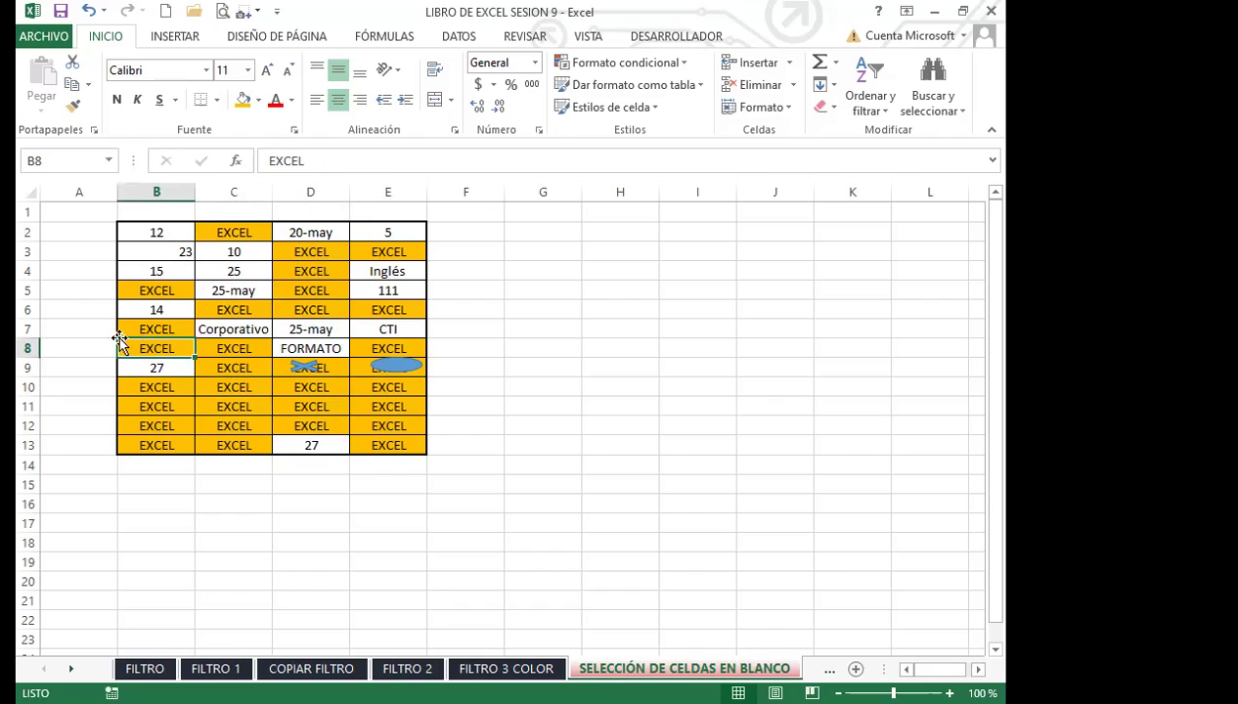
left_click(154, 233)
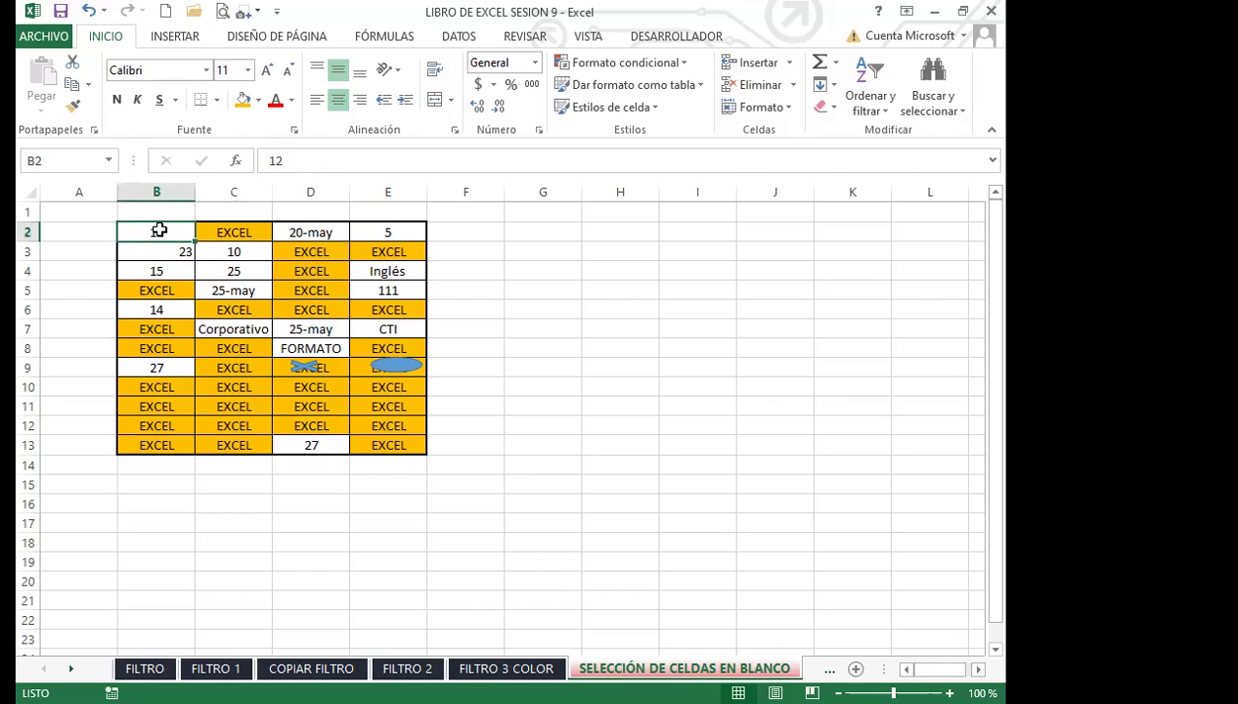
left_click(325, 232)
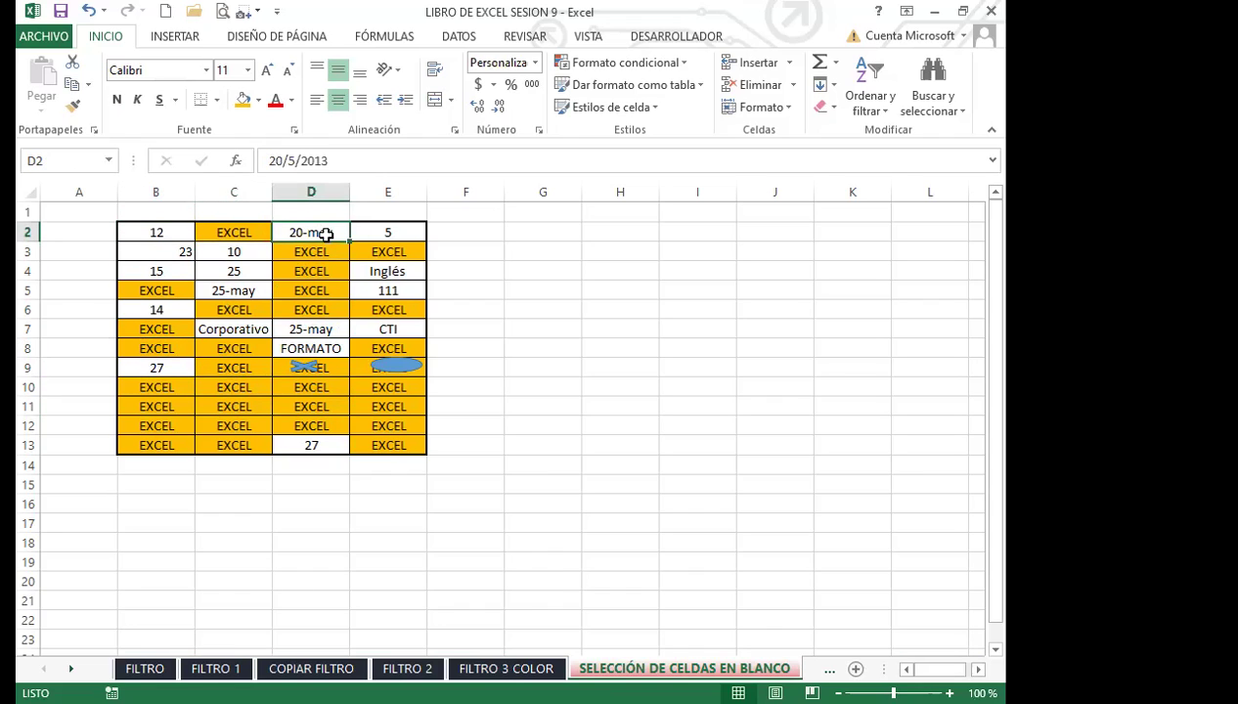
left_click(390, 229)
left_click(392, 274)
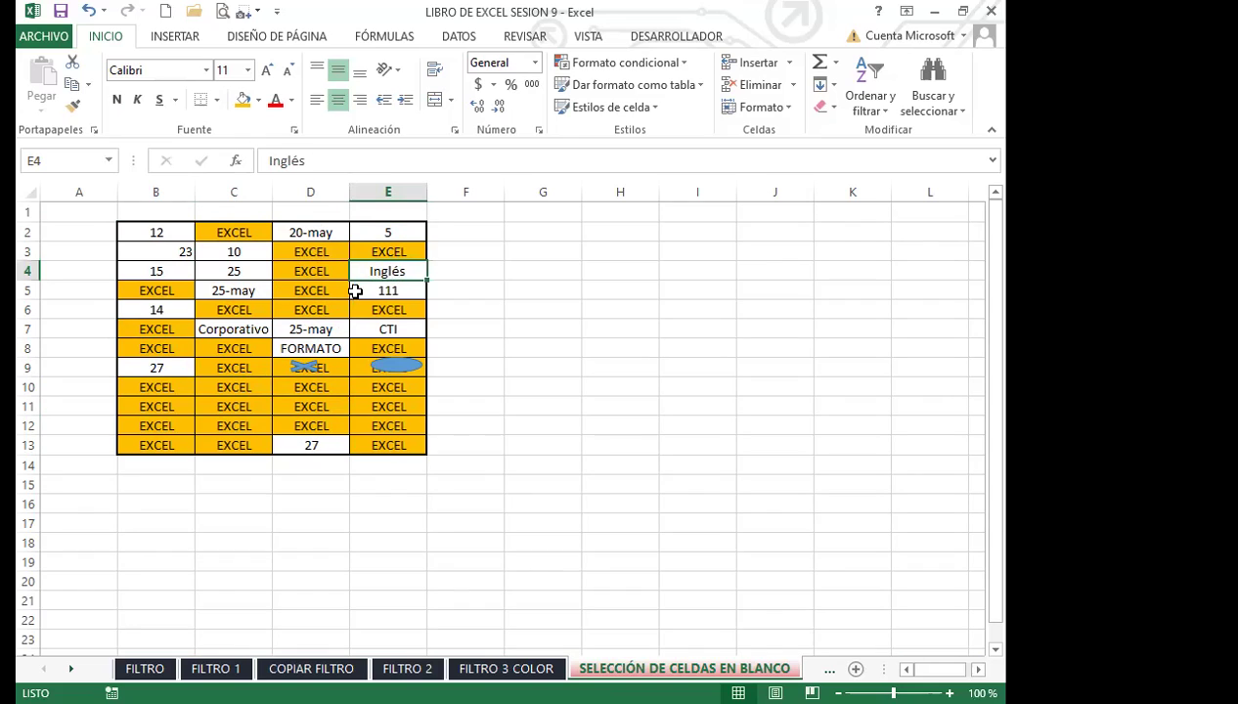
left_click(227, 377)
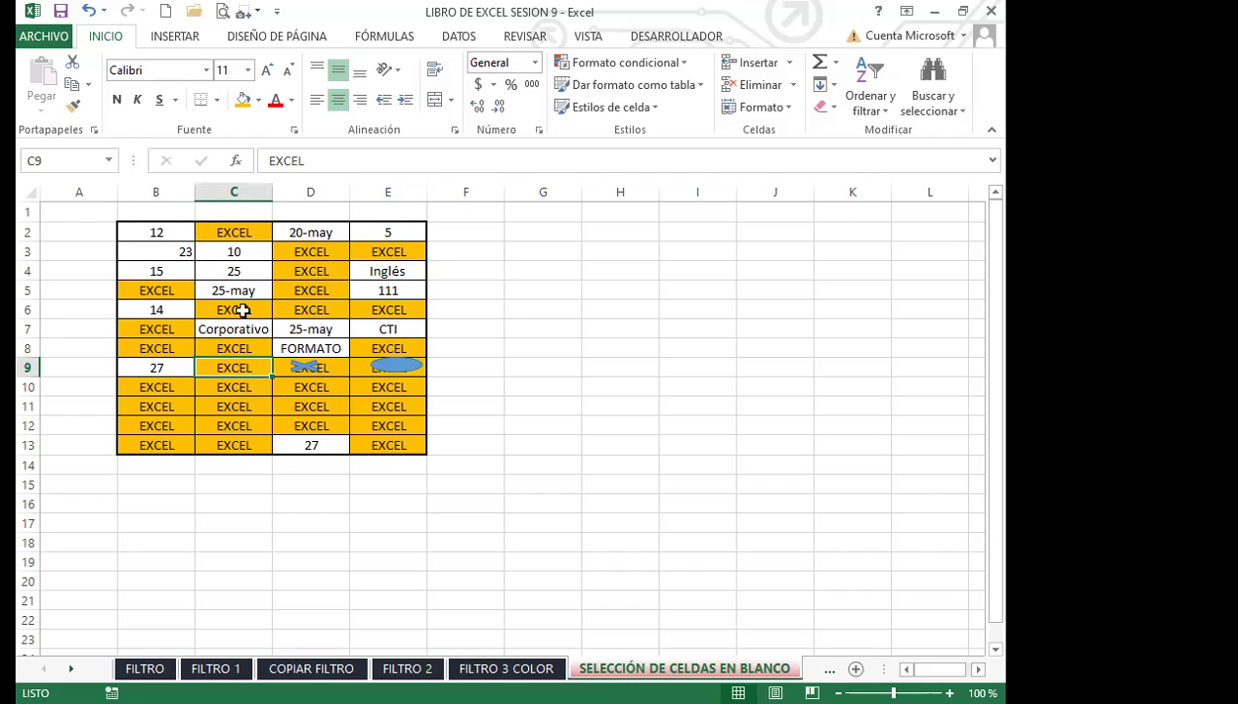
Step: Clear the contents of D3:D6 and select only the blank cells of B2:E13 using Go To Special
left_click_drag(297, 257, 304, 306)
key("Delete")
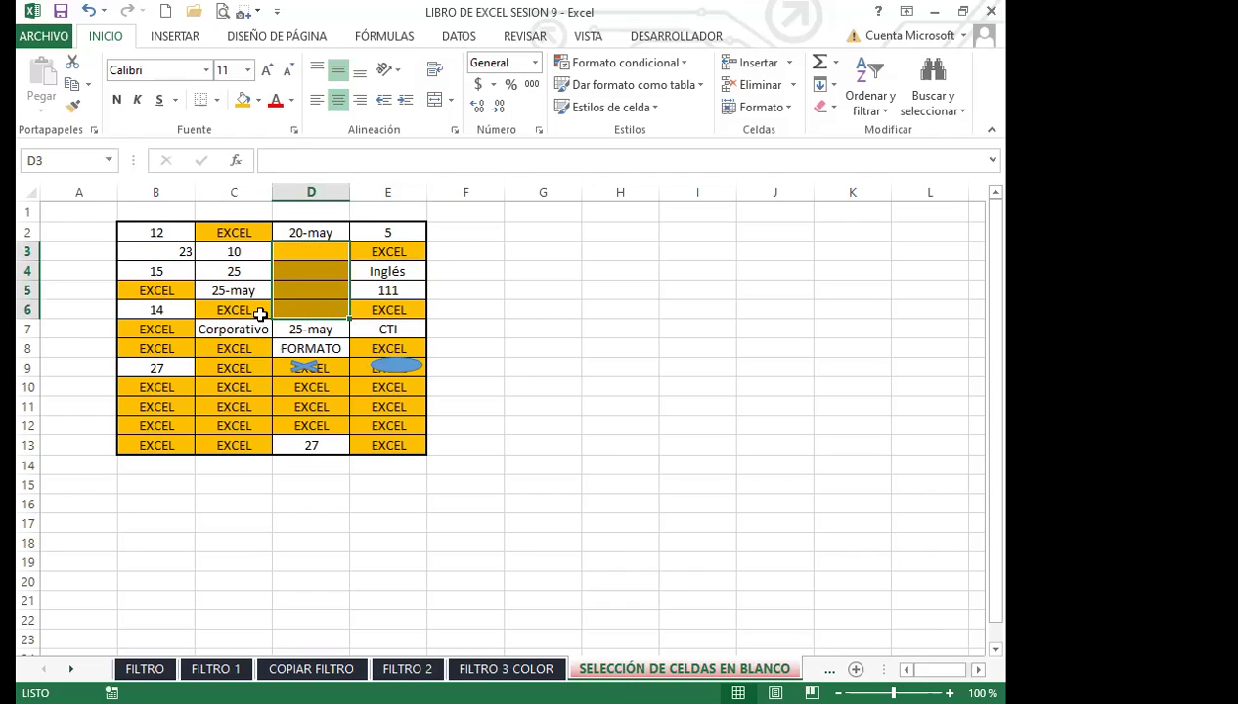
left_click_drag(141, 231, 382, 437)
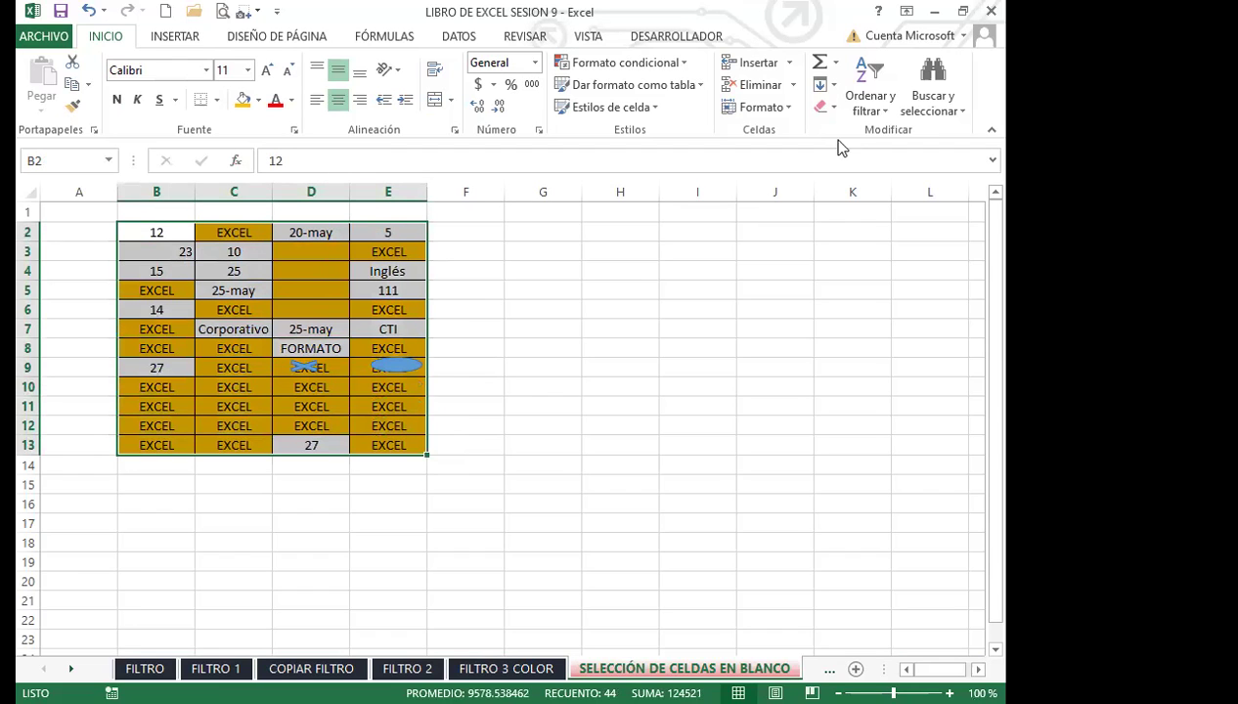
left_click(947, 110)
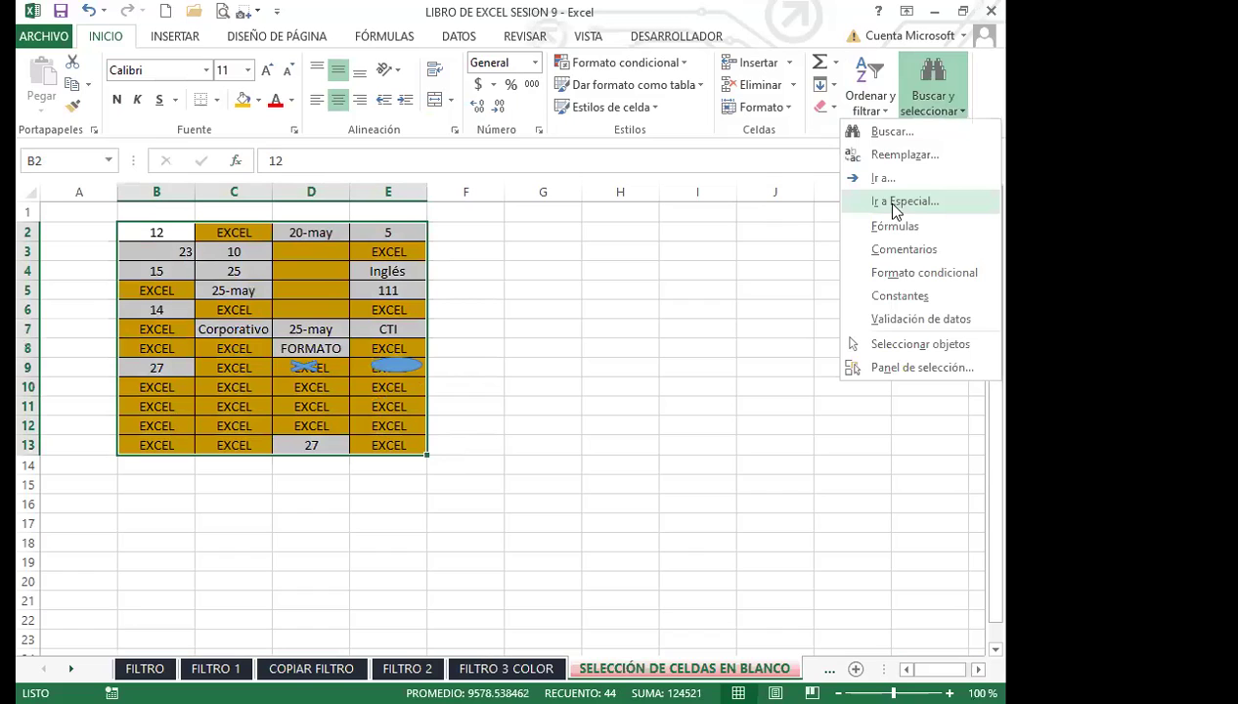
left_click(876, 208)
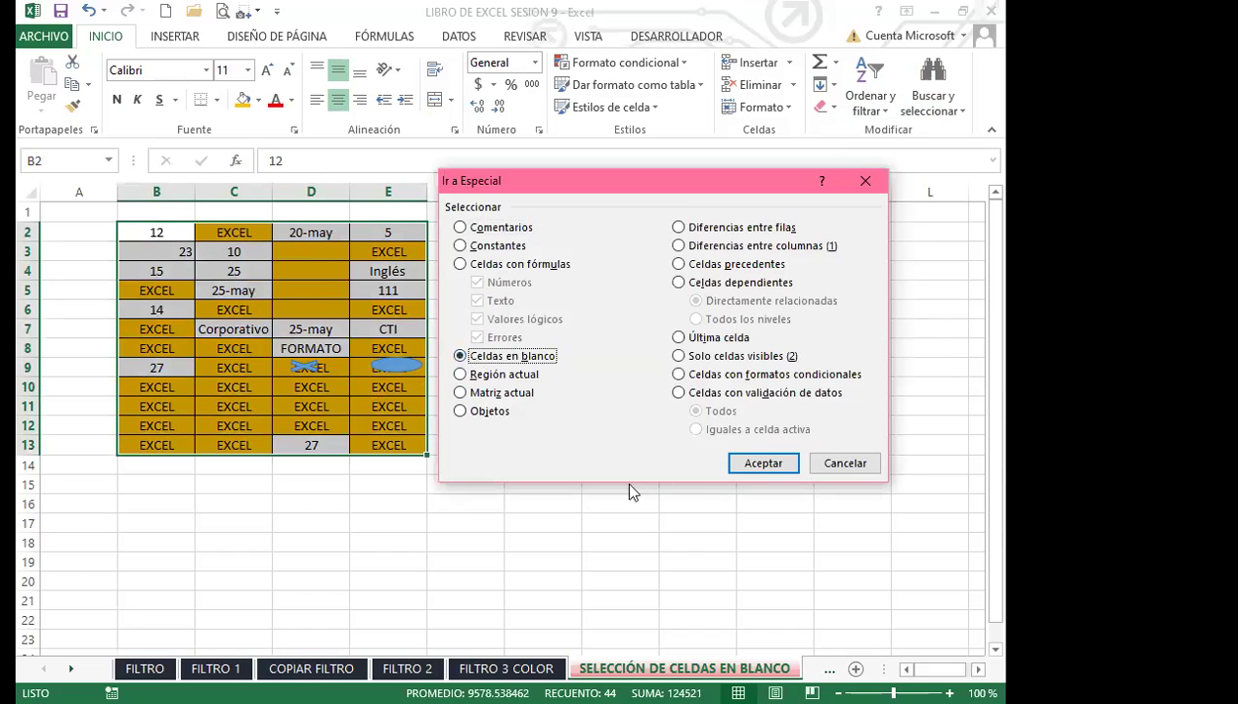
left_click(774, 463)
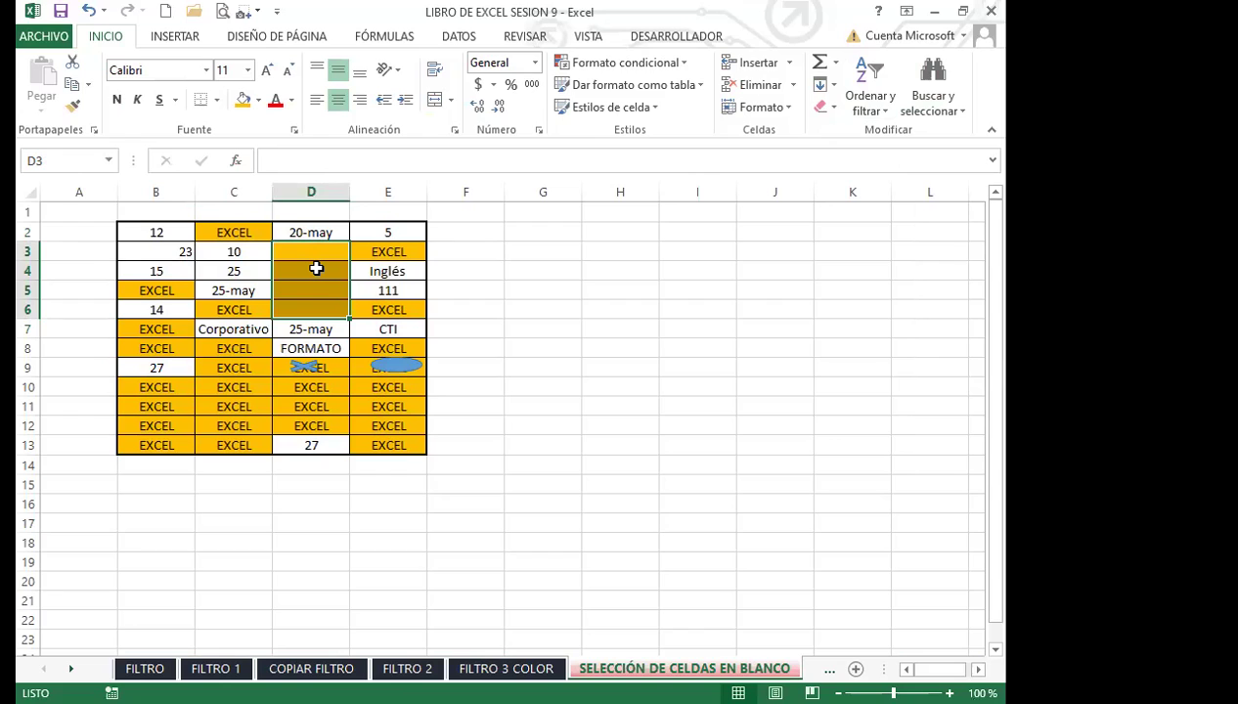
Step: Enter MICROSFT in all the selected blank cells at once and release the selection
type("MICROPS")
key("BackSpace")
key("BackSpace")
type("SFT")
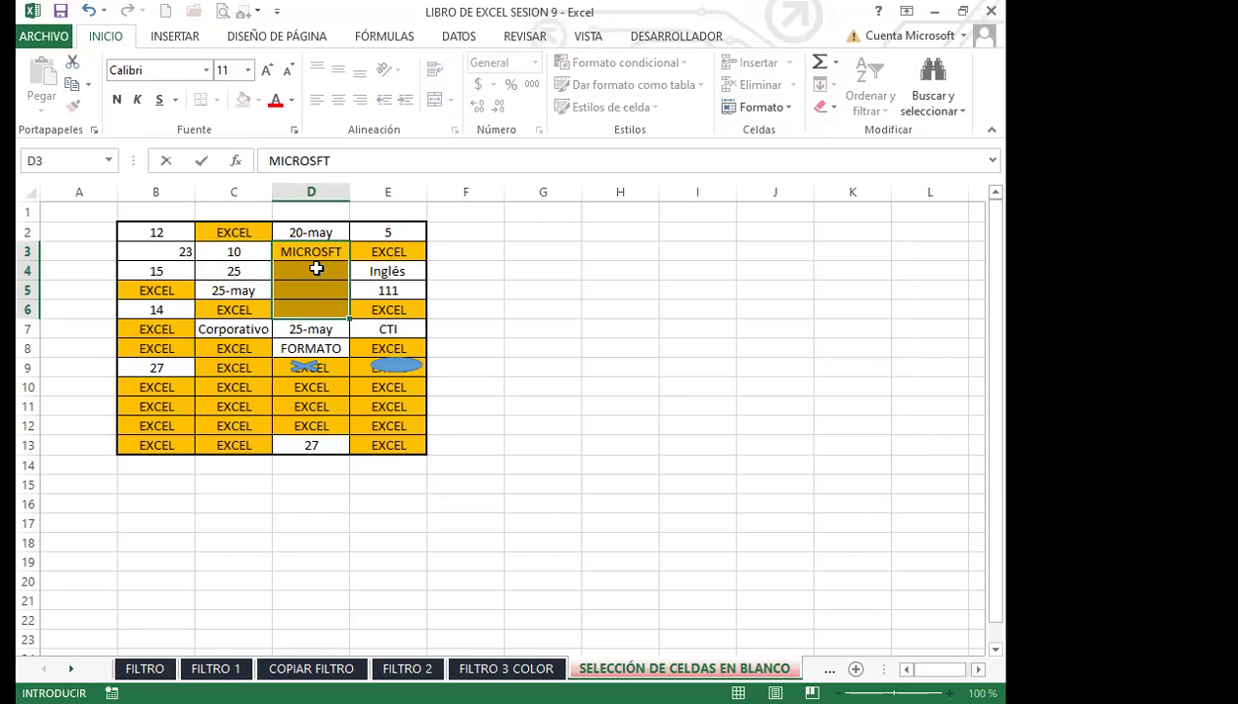
key("ctrl+Return")
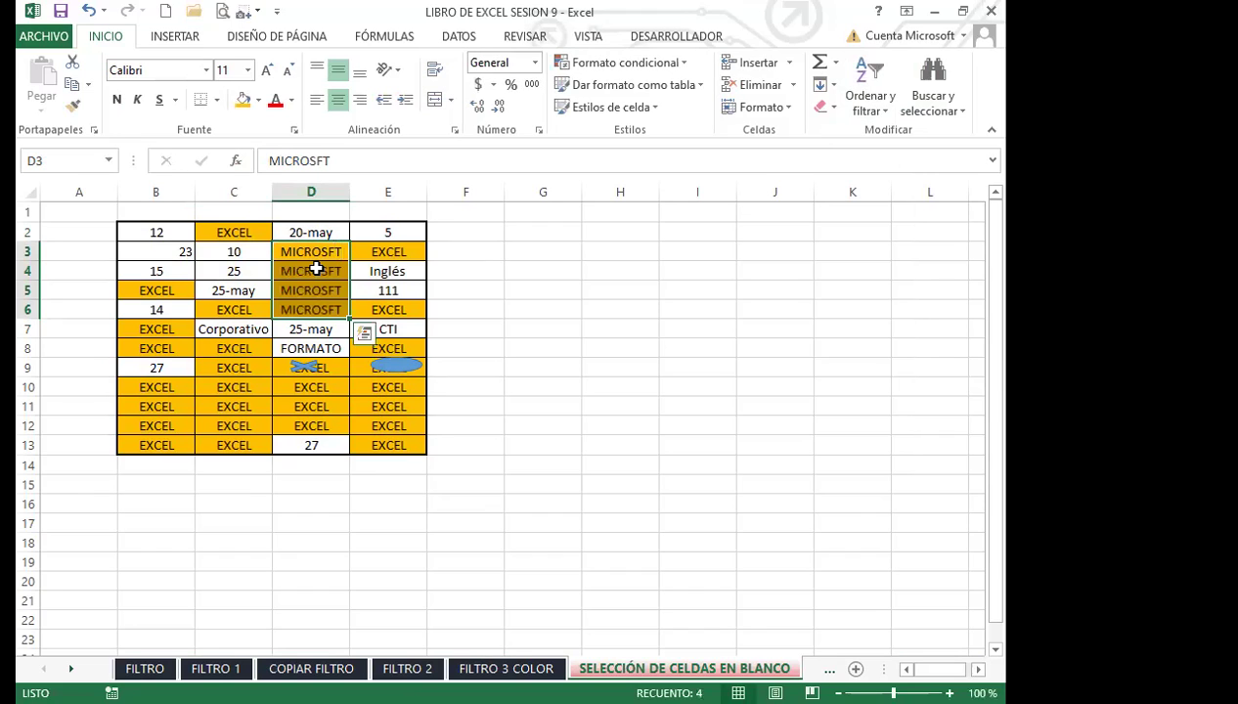
left_click(335, 328)
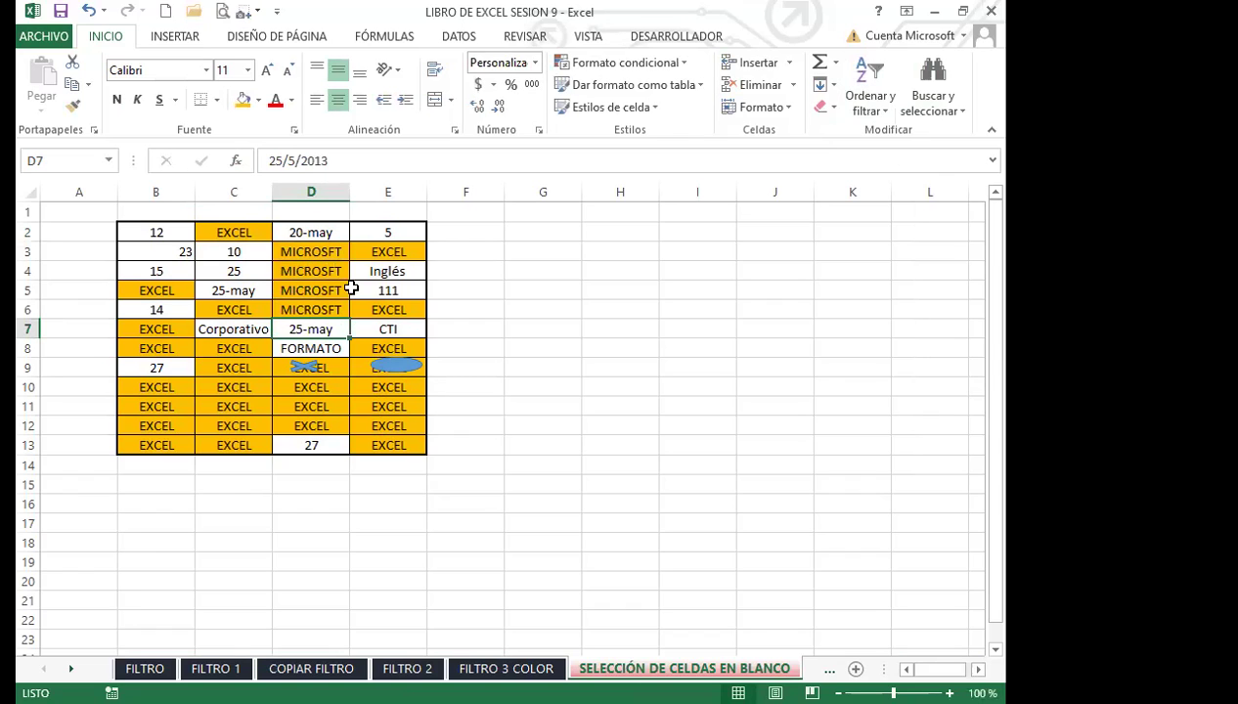
Step: Review the MICROSFT cells in D3:D6 and the neighbouring cells of the table
left_click_drag(157, 232, 411, 466)
left_click(295, 390)
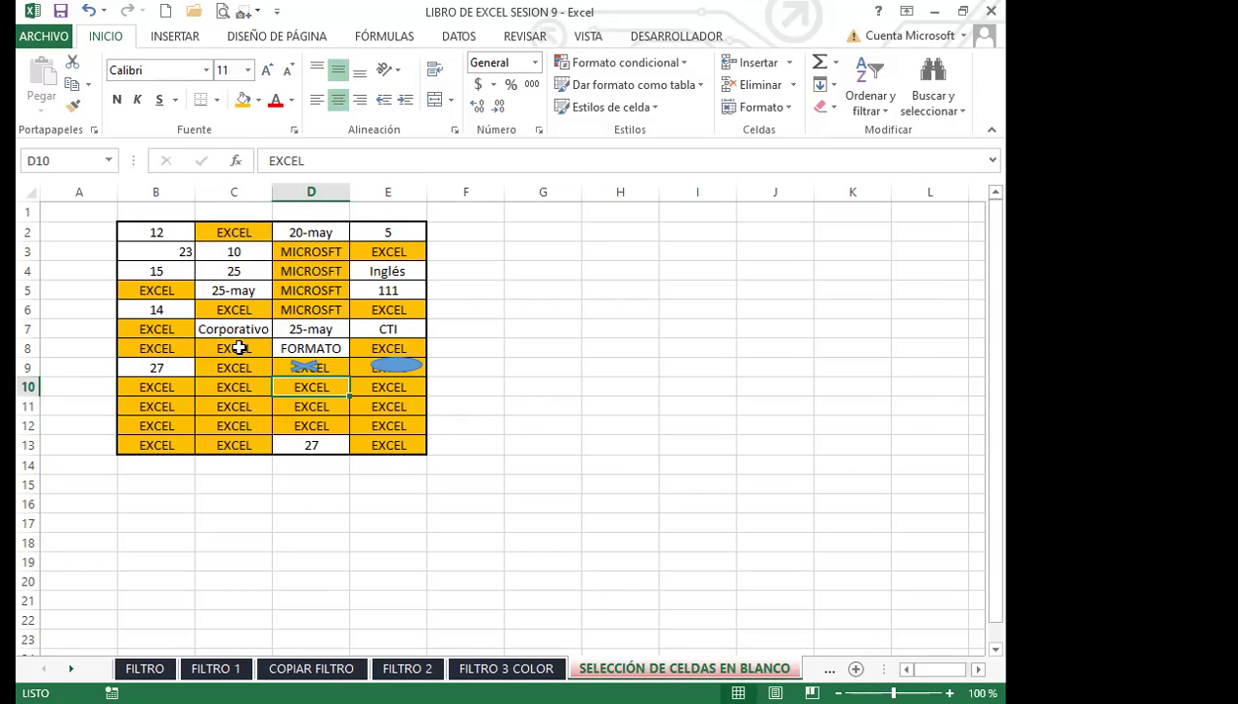
left_click(329, 254)
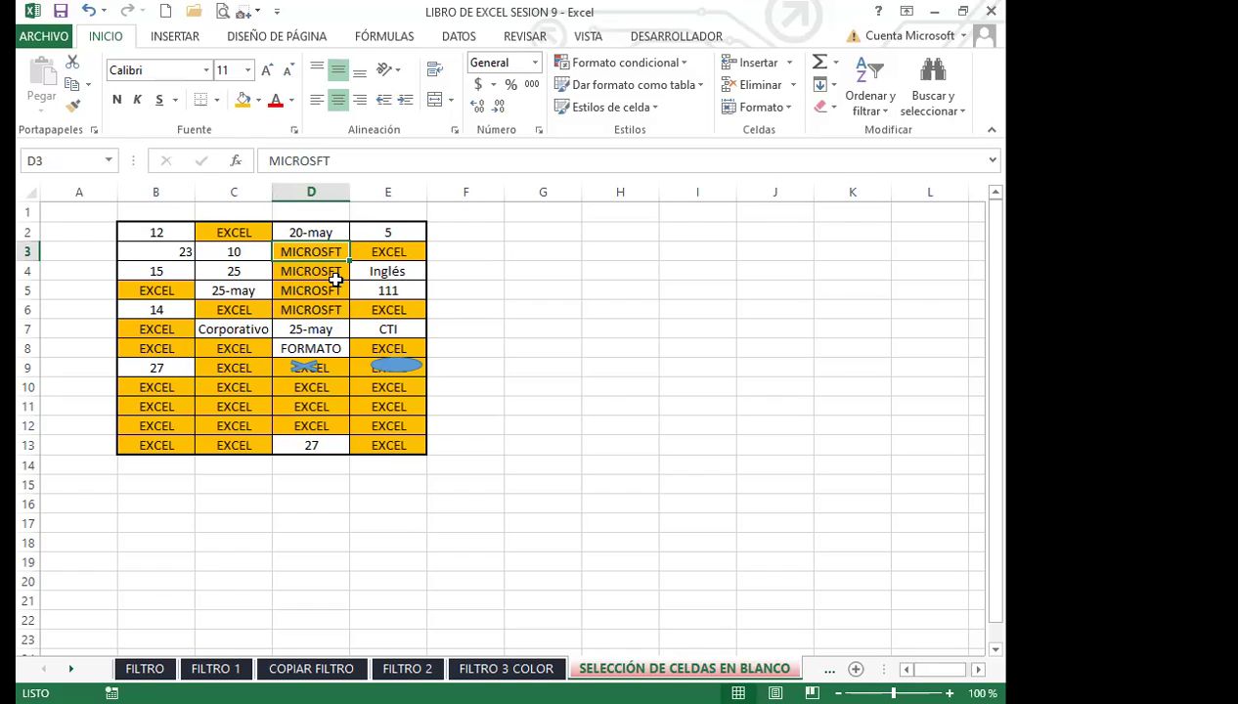
left_click(324, 330)
left_click(367, 329)
left_click_drag(374, 306, 367, 252)
left_click(329, 251)
left_click(487, 290)
Step: Turn on the filter for the B2:E13 table and remove it again
left_click(460, 44)
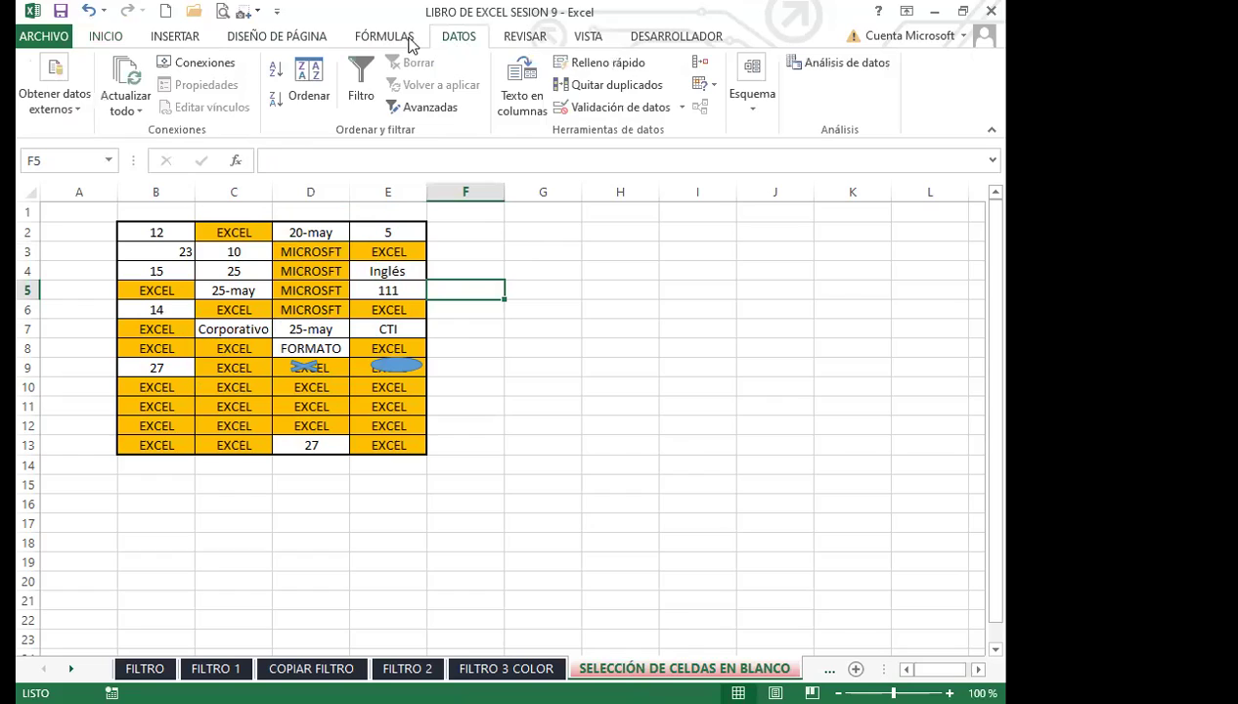
left_click(361, 80)
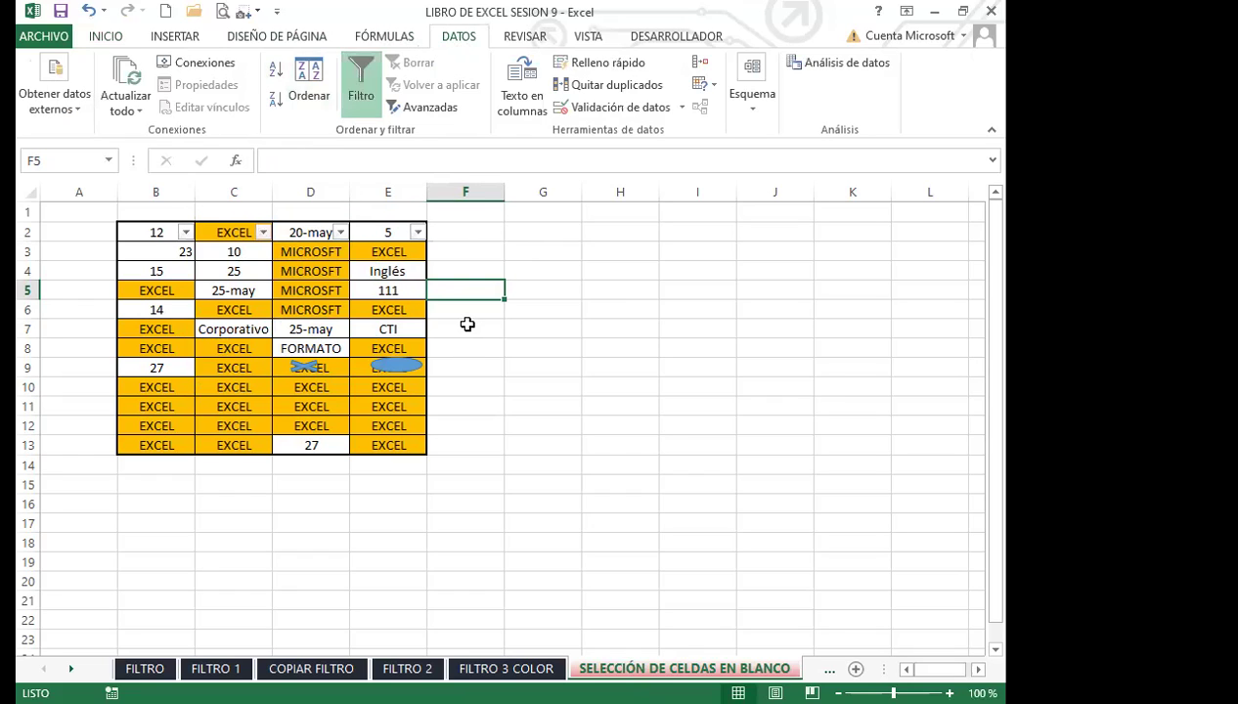
key("ctrl+shift+l")
left_click(469, 350)
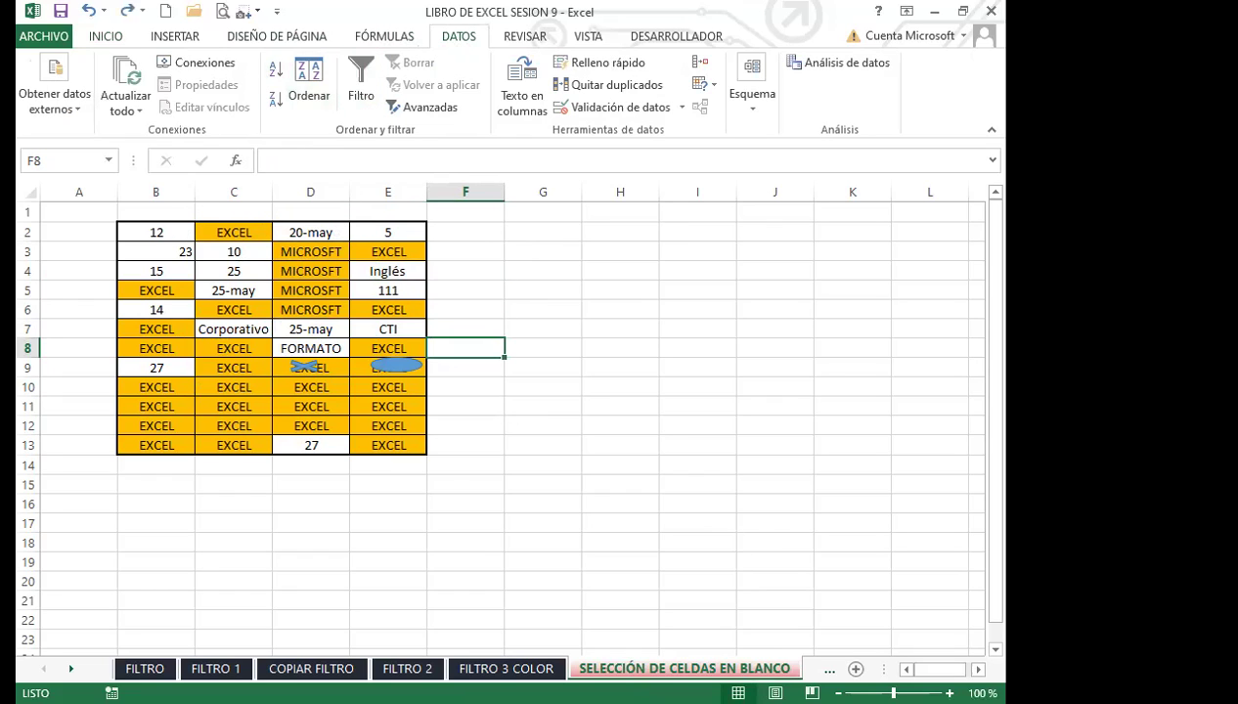
Step: Add a new blank worksheet and try to apply a filter from its empty cell D9
left_click(856, 669)
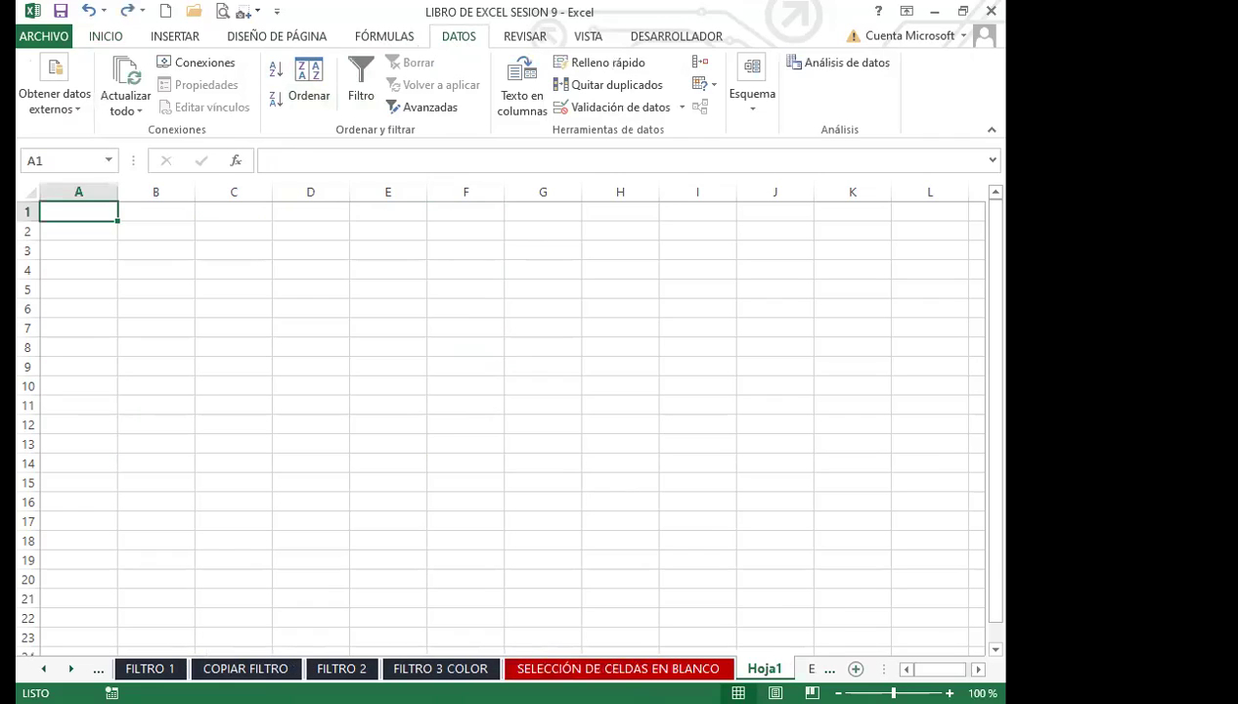
left_click(311, 367)
left_click(361, 86)
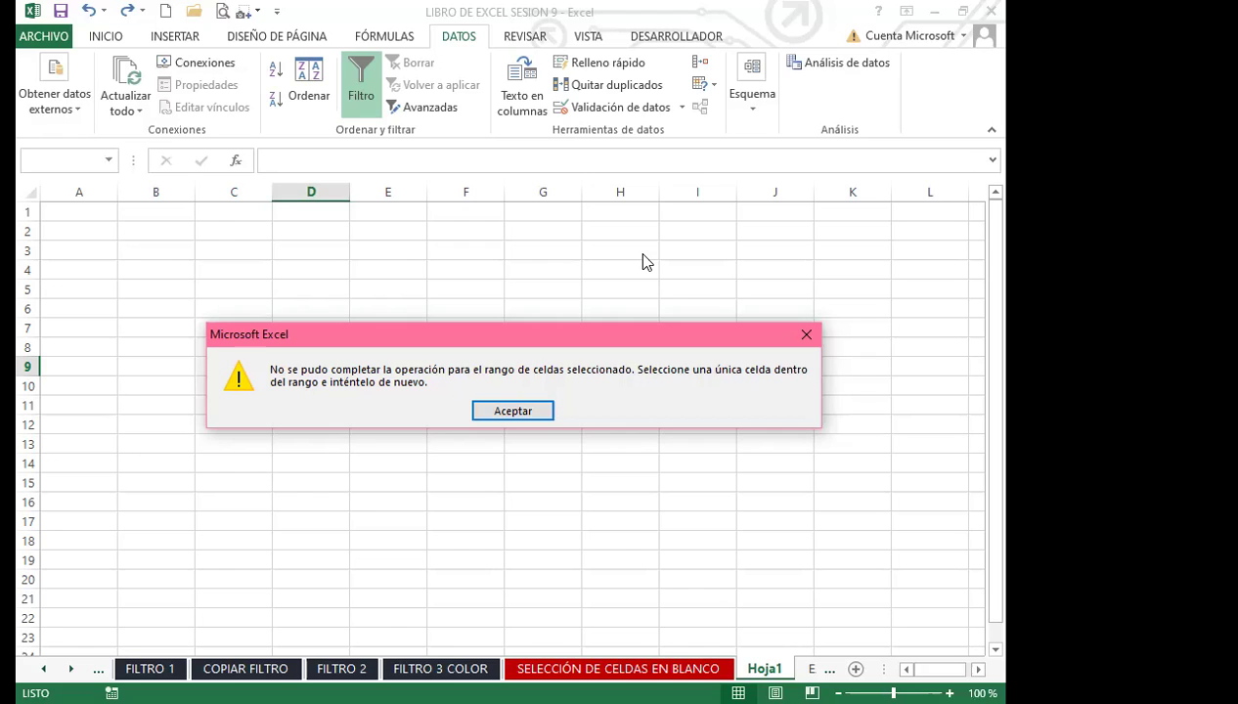
left_click(807, 335)
left_click(607, 381)
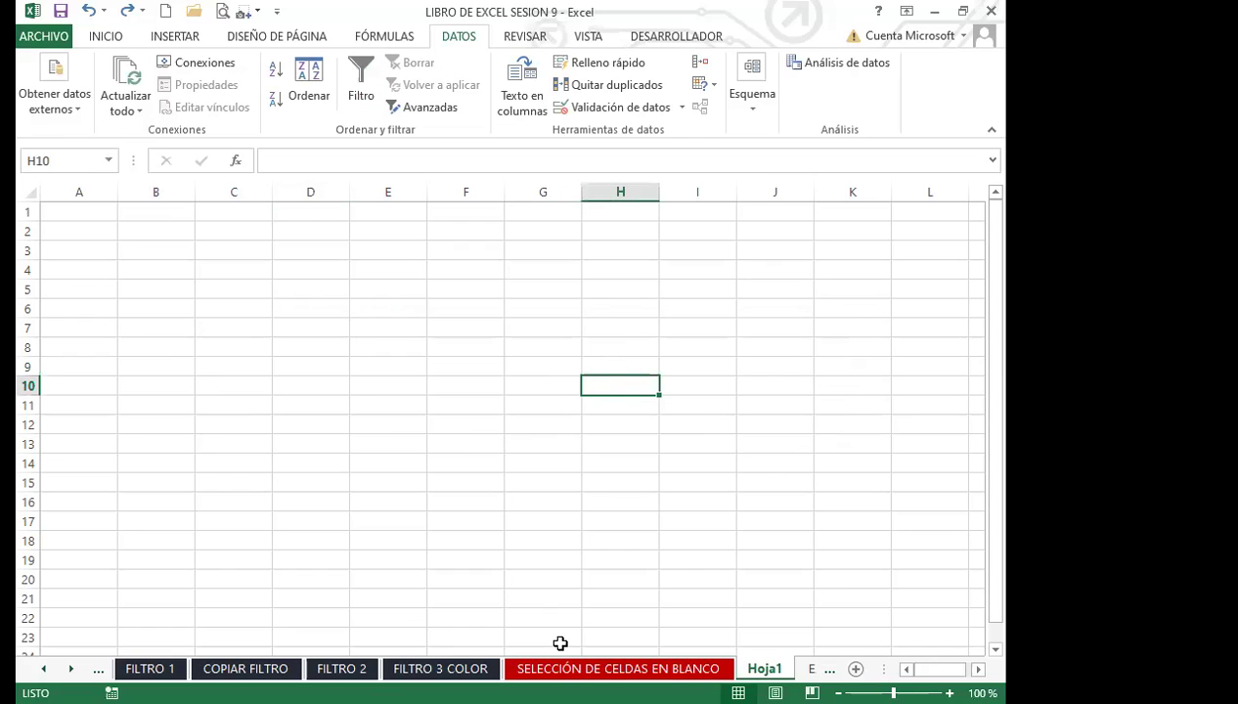